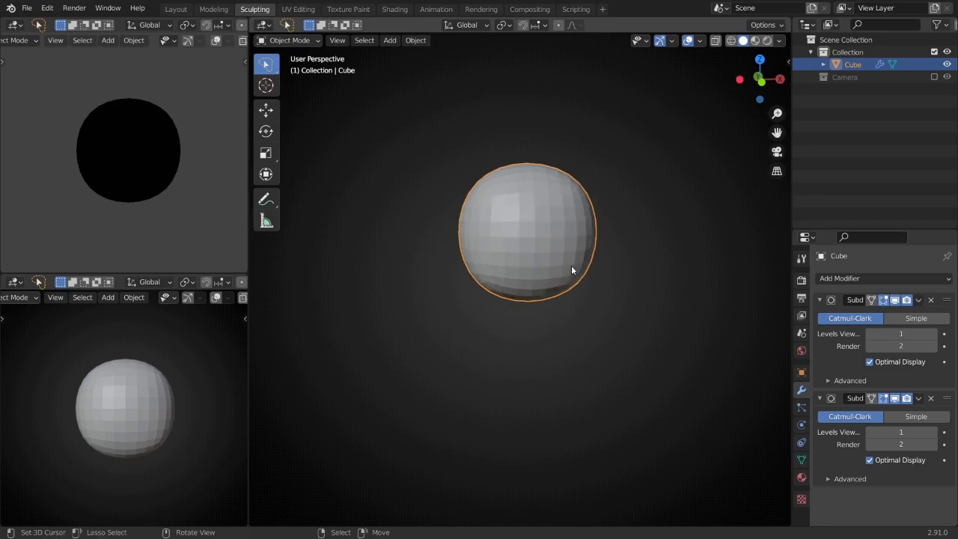
- In Edit Mode with proportional editing on, raise the sphere's top vertices to heighten the head
key(KP_3)
scroll(544, 261, up, 1)
key(Tab)
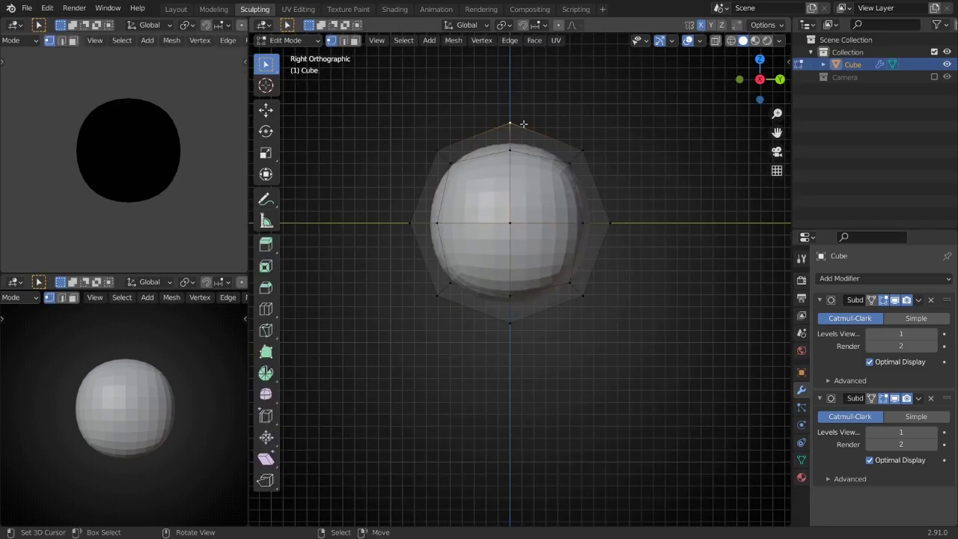
key(ctrl+KP_Add)
click(47, 7)
key(o)
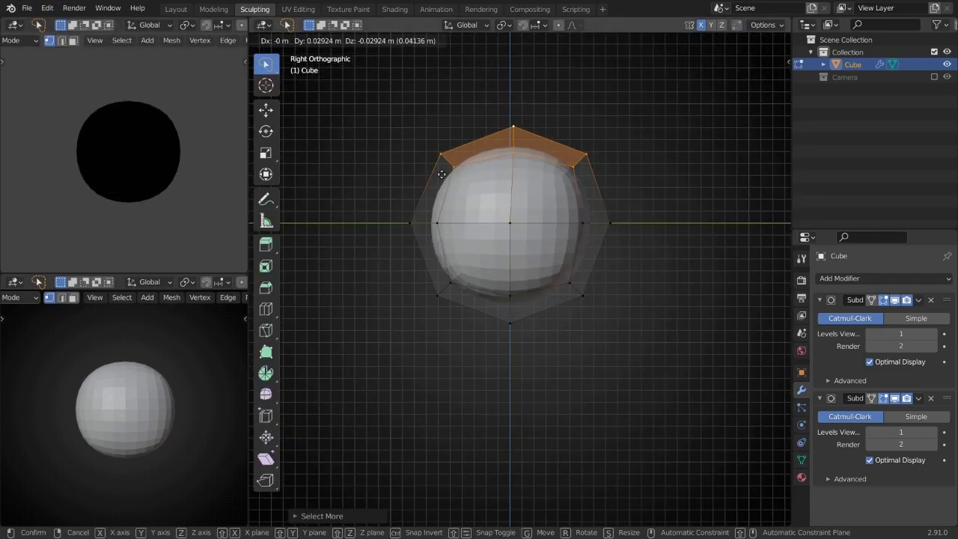
click(577, 25)
key(g)
key(Return)
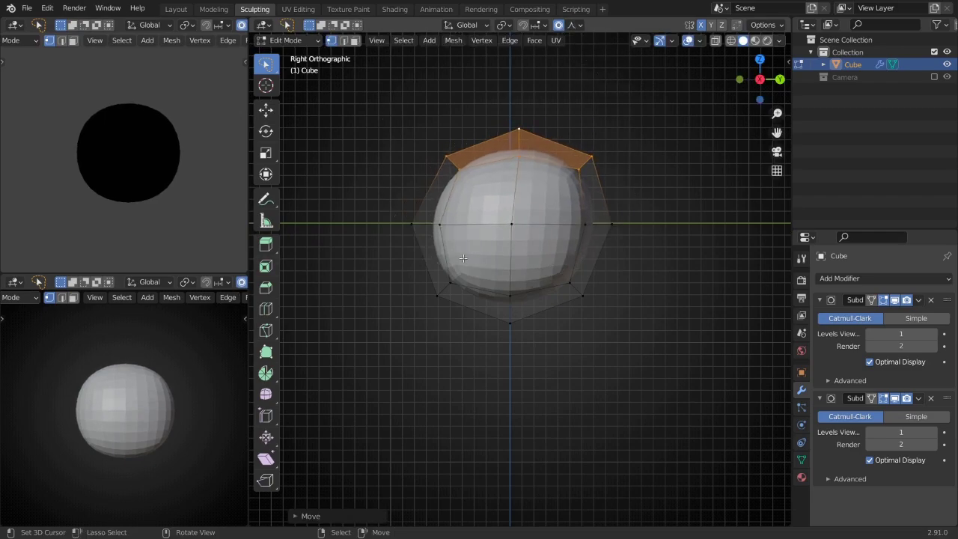
- Move head vertices from the top and right views, pushing the sides outward
key(KP_7)
key(g)
key(Return)
key(KP_3)
key(g)
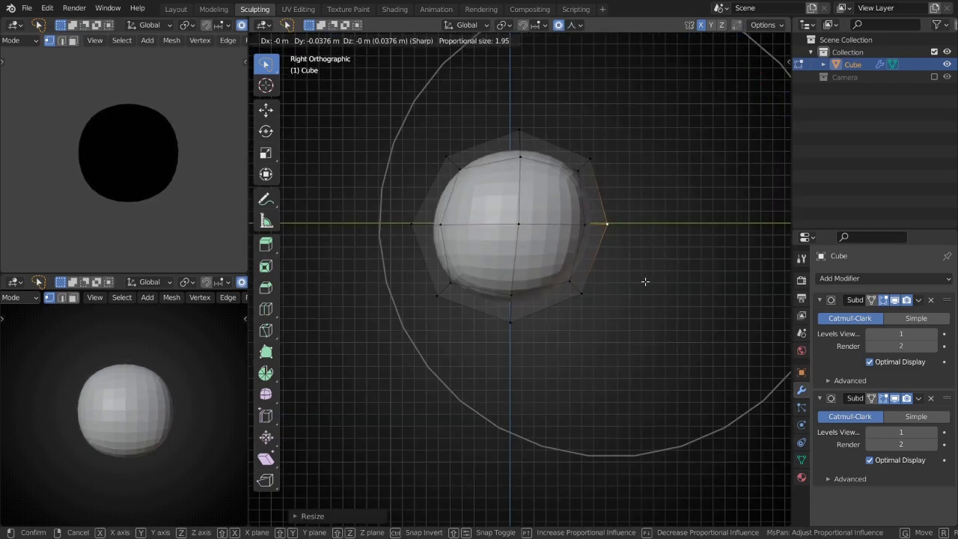
key(Return)
key(g)
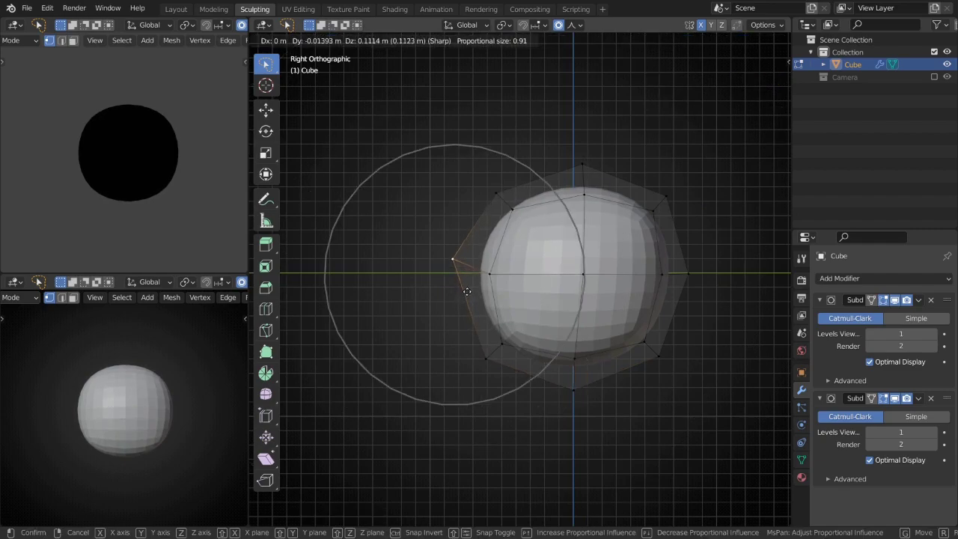
key(Return)
- From the front view, reposition vertices and raise the head's centre vertex
key(KP_1)
key(z)
key(z)
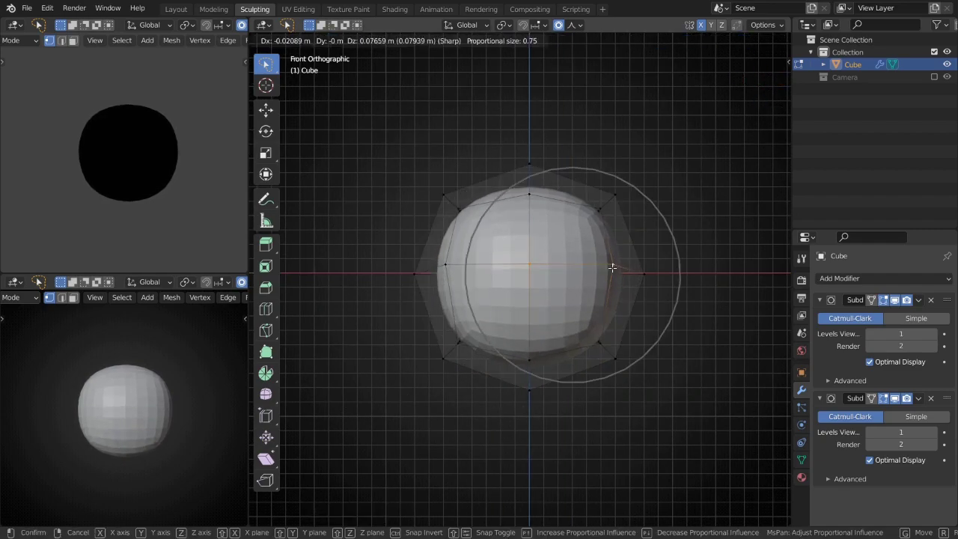
click(529, 259)
key(KP_3)
key(g)
click(438, 257)
key(KP_1)
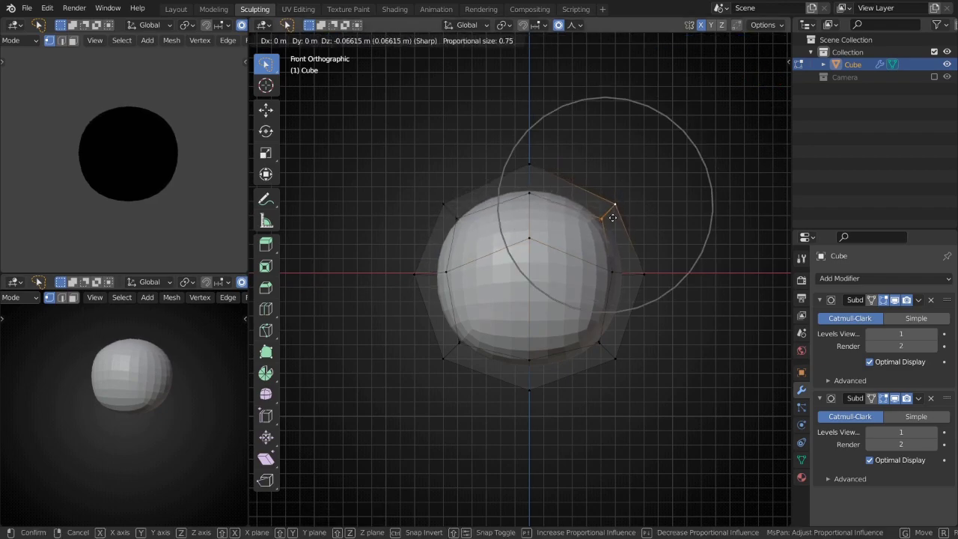
click(651, 265)
- Move another vertex and try resizing the right side, undoing that change
key(g)
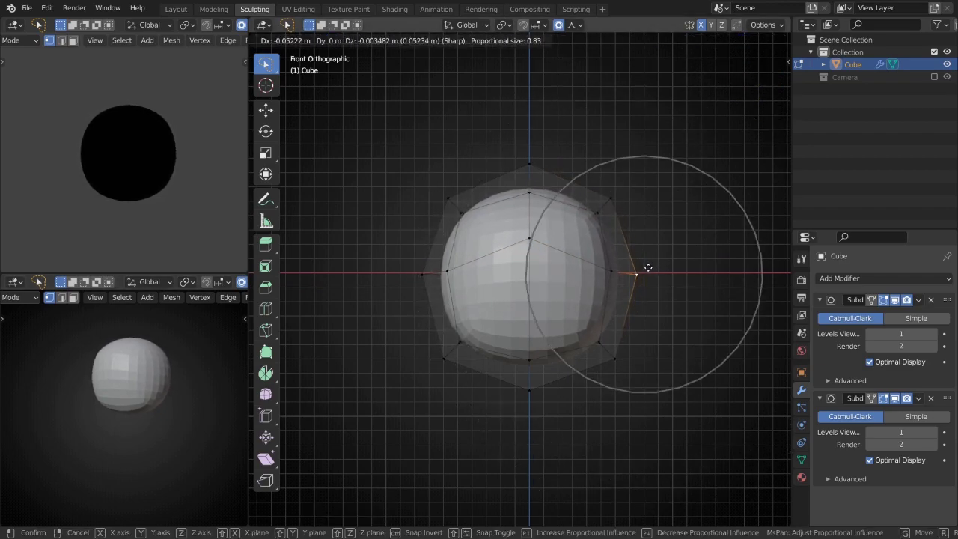
click(648, 268)
key(KP_3)
key(ctrl+KP_Add)
click(763, 352)
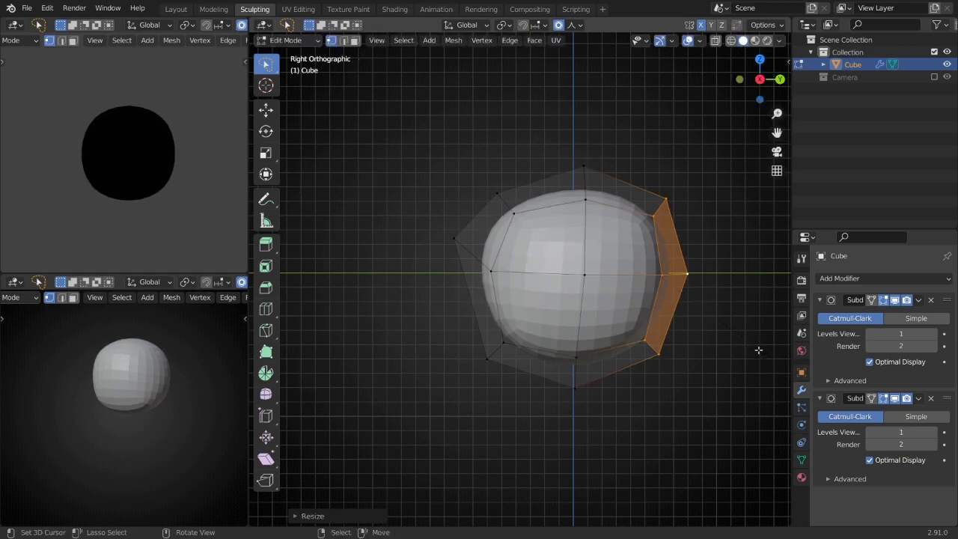
key(ctrl+z)
key(ctrl+z)
- Pull the single front vertex out into a pointed bulge and inspect the head
click(483, 262)
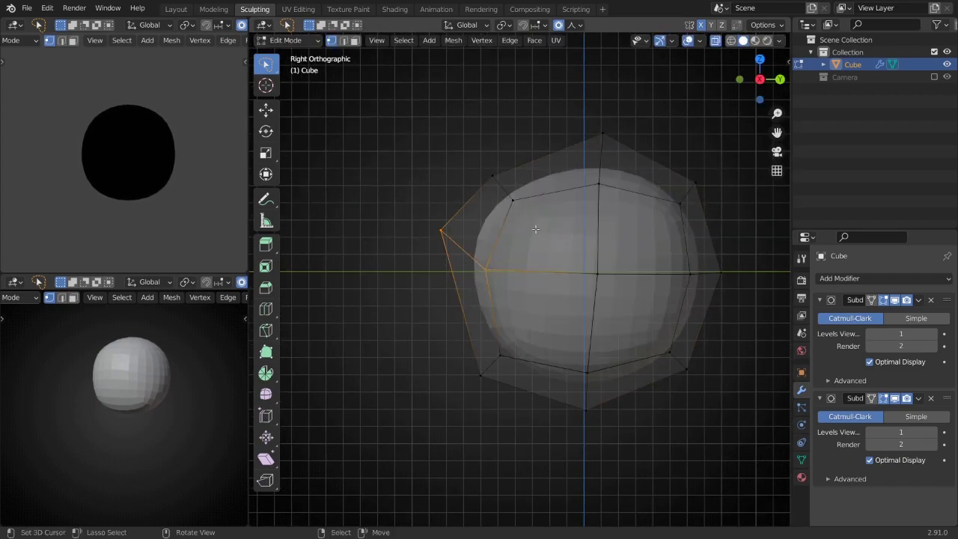
key(g)
key(g)
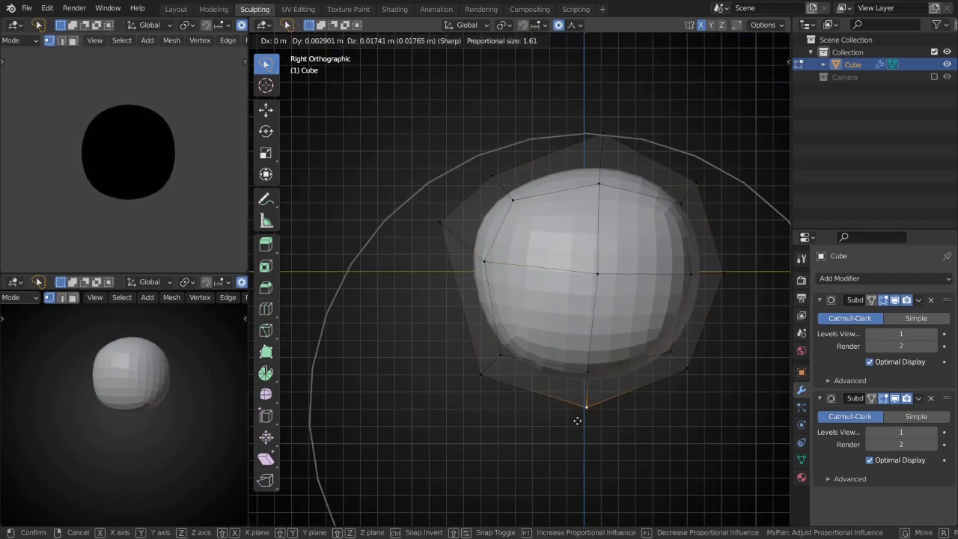
key(KP_1)
click(652, 279)
middle_drag(652, 279, 627, 147)
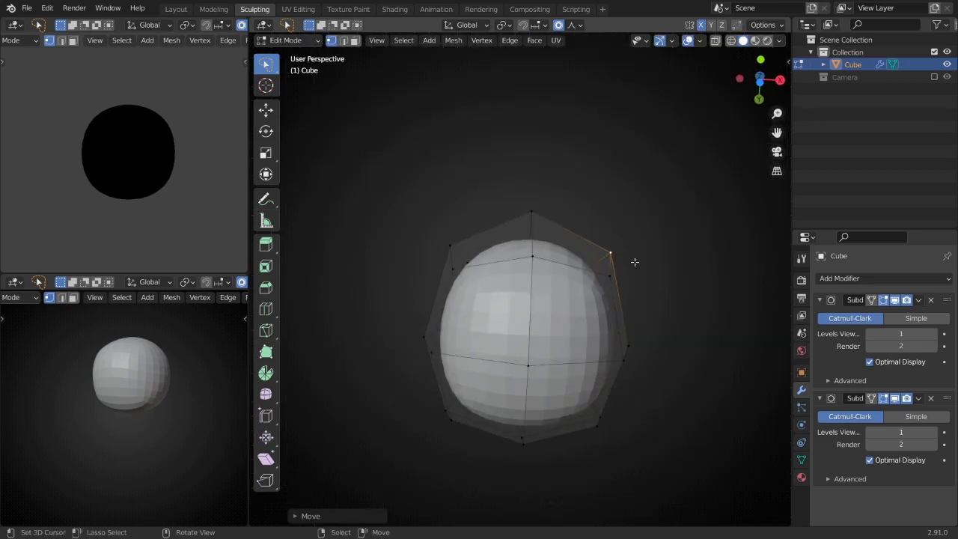
key(KP_7)
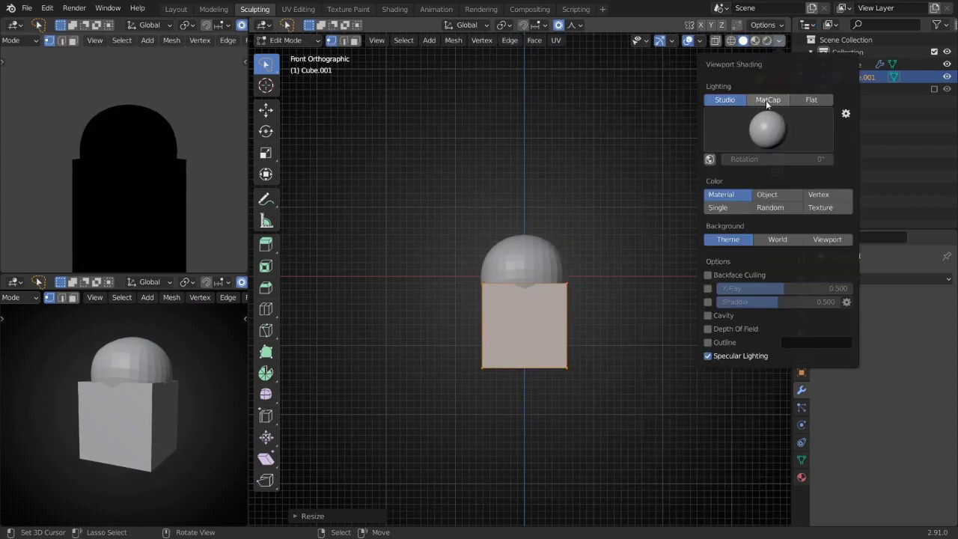
- Resize the new block vertically with proportional falloff in the right view
key(KP_3)
scroll(436, 332, up, 2)
scroll(469, 354, up, 2)
key(g)
key(z)
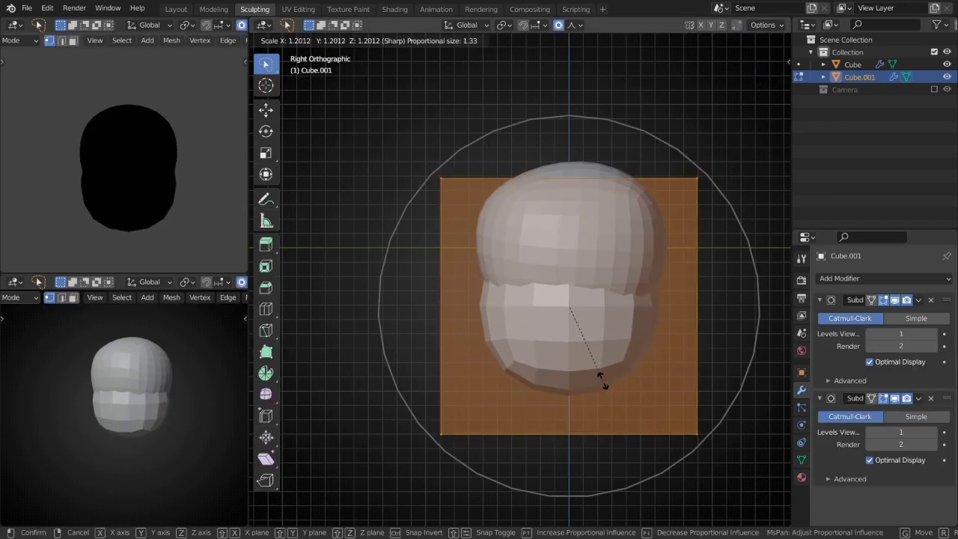
click(613, 404)
- Apply the block's subdivision and add another subdivision level
key(Tab)
key(ctrl+a)
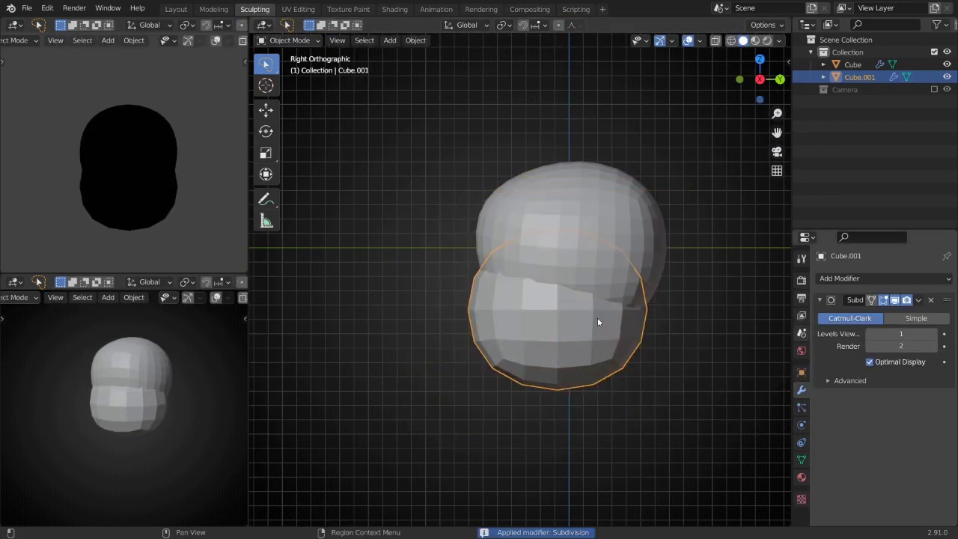
key(Tab)
key(ctrl+1)
- Pull a left-side vertex and nudge the front vertex inward on the body
click(450, 310)
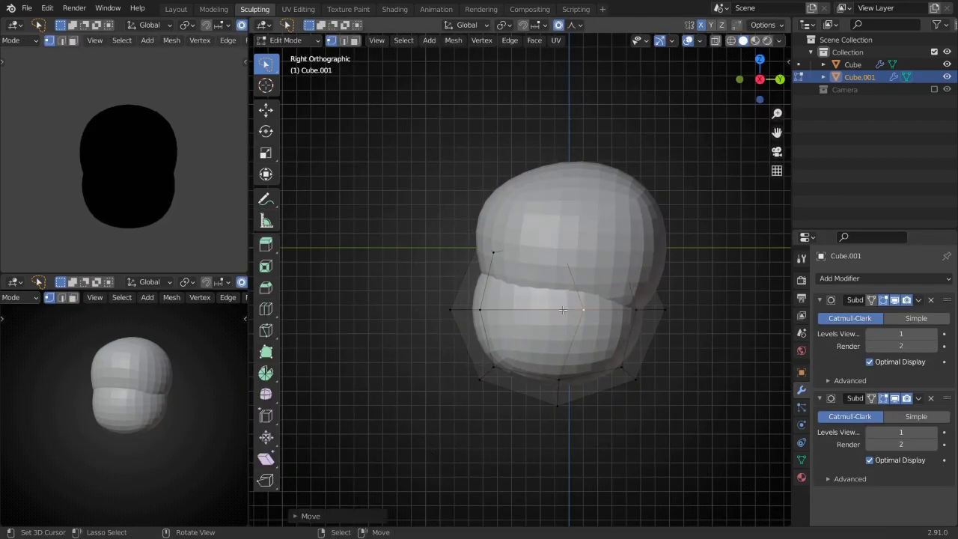
key(g)
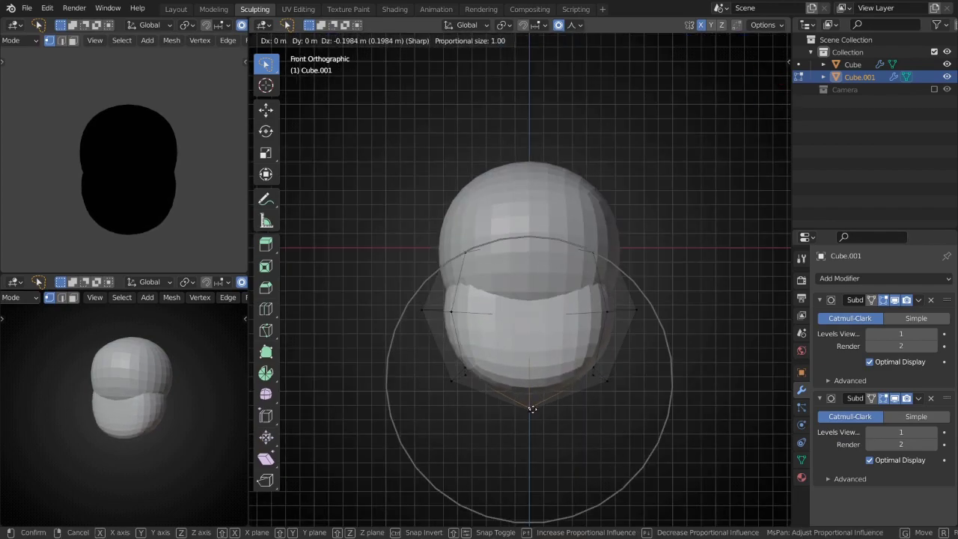
click(532, 409)
key(KP_3)
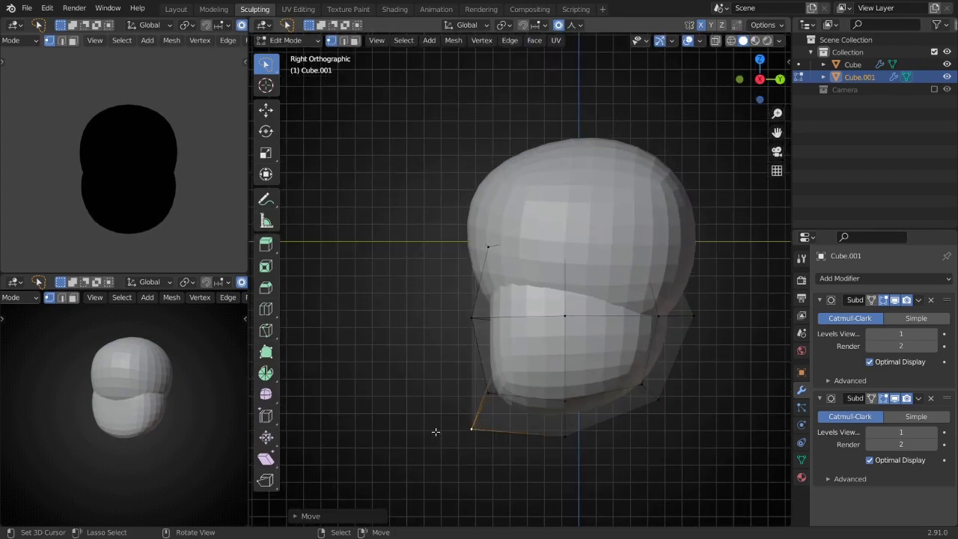
middle_drag(454, 325, 517, 331)
key(KP_3)
key(g)
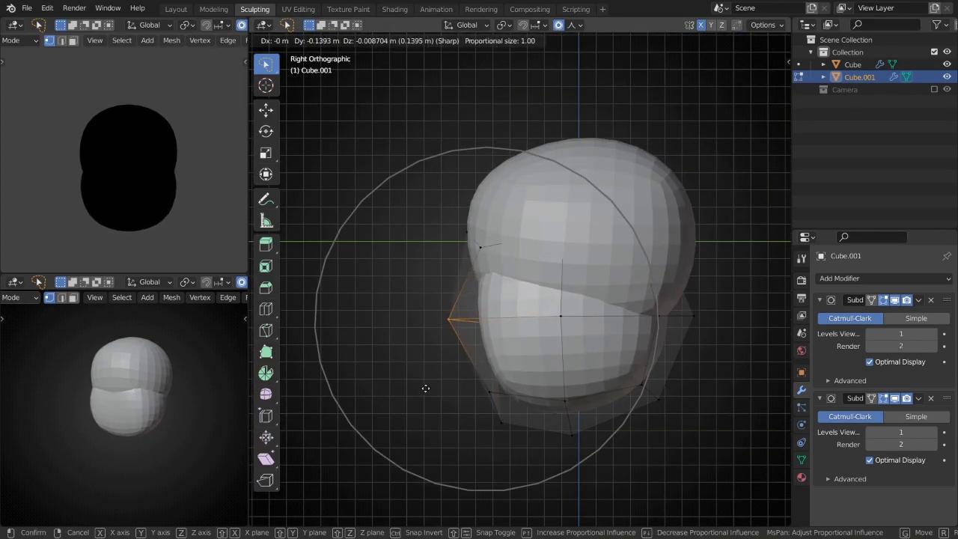
click(443, 389)
- Tweak two more body vertices from the side and front, then inspect both shapes
click(657, 316)
key(g)
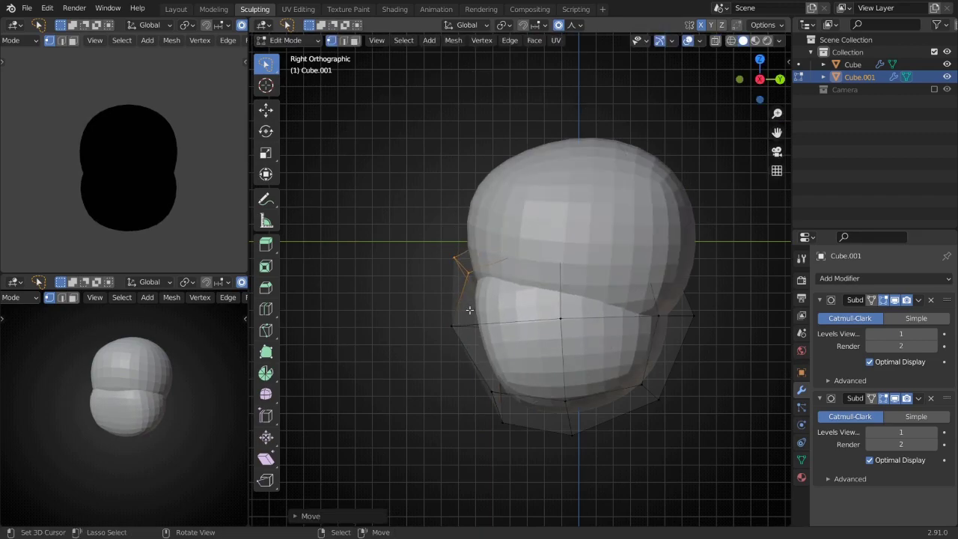
click(693, 283)
key(KP_1)
key(g)
click(609, 321)
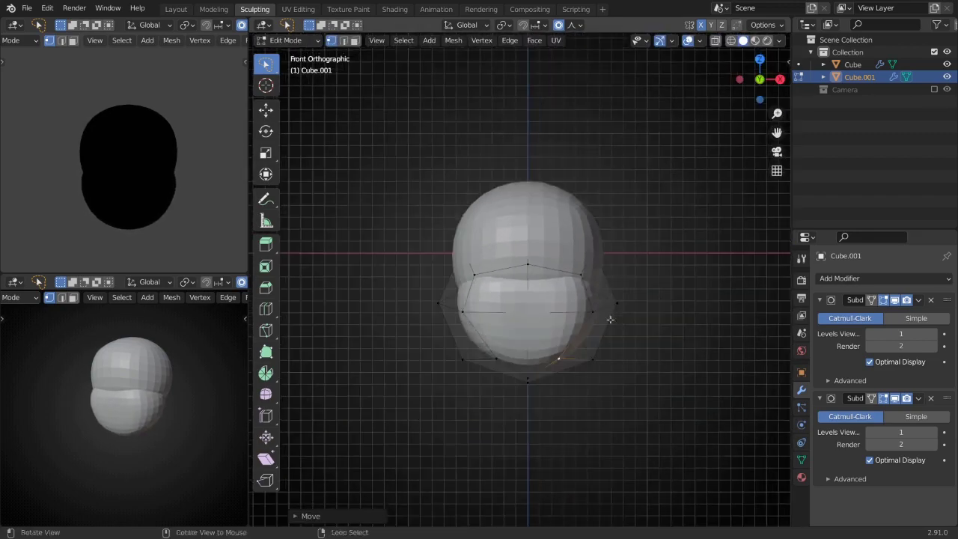
key(Tab)
middle_drag(609, 321, 584, 339)
scroll(583, 339, down, 3)
middle_drag(476, 354, 711, 222)
key(KP_3)
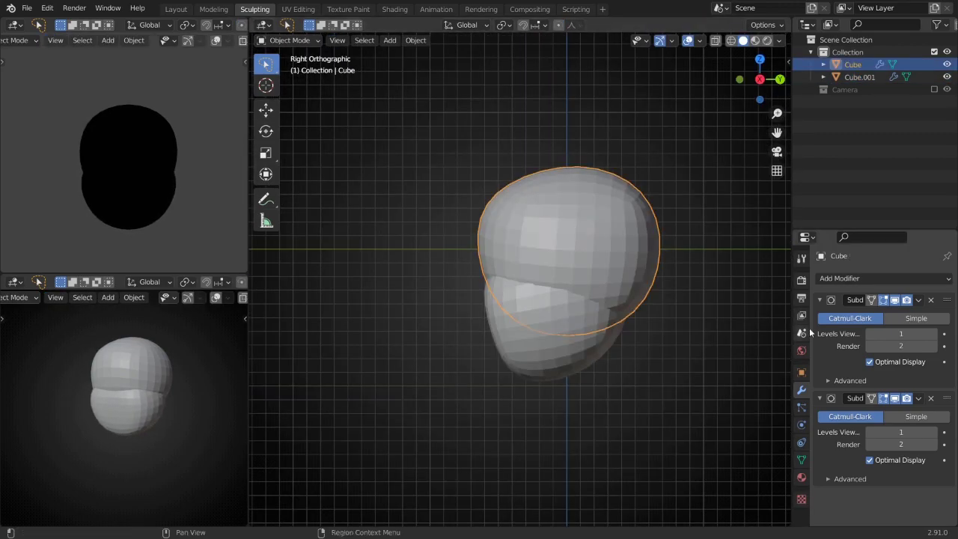
- Save the project as a new file inside a new D:\Blockout folder
key(ctrl+shift+s)
click(274, 133)
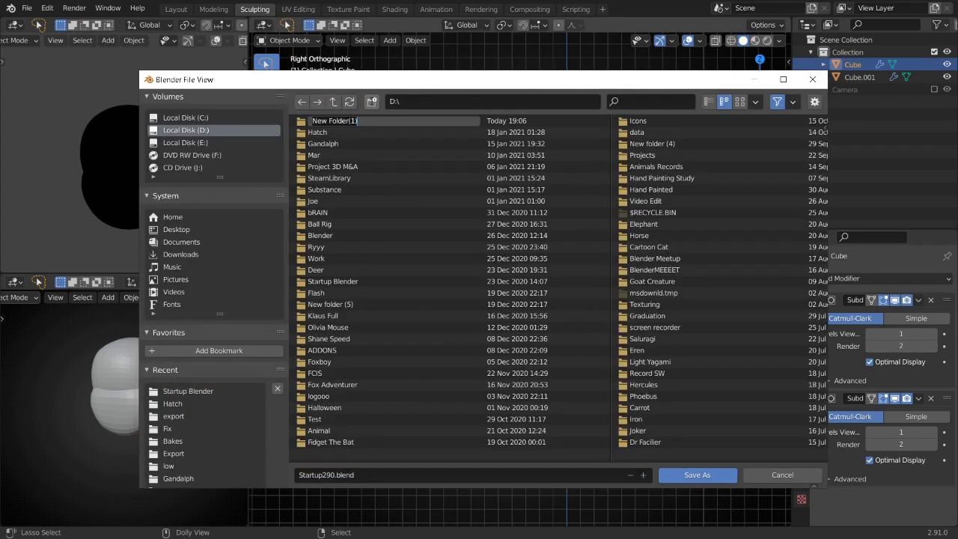
text(t)
key(Return)
text(bl)
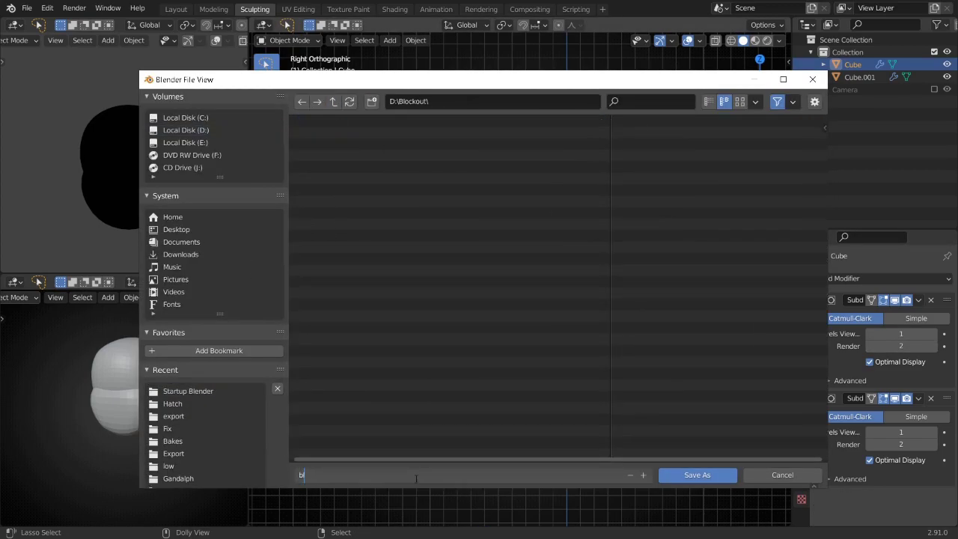
text(ockout)
key(Return)
- Reselect the lower body and head, orbiting around them and returning to front view
click(569, 352)
click(567, 235)
mouse_move(566, 235)
middle_down()
mouse_move(688, 284)
mouse_move(552, 294)
middle_up()
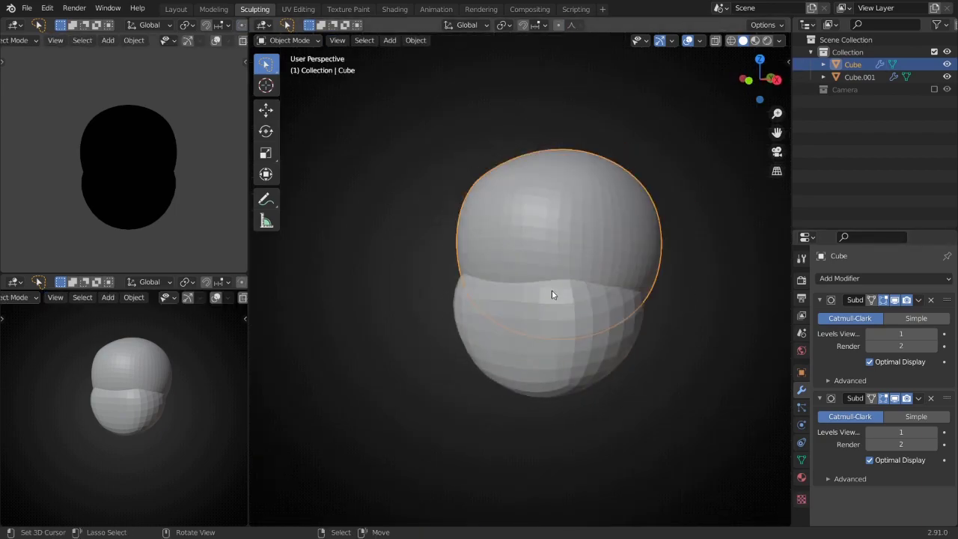
key(KP_1)
click(616, 325)
- Apply the lower body's transforms and briefly sculpt the head
key(ctrl+a)
click(561, 229)
key(ctrl+Tab)
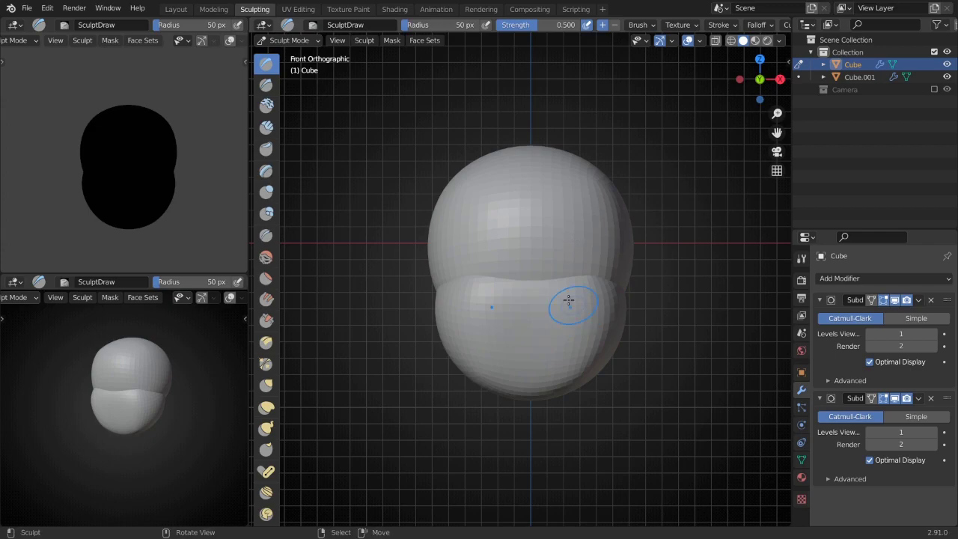
mouse_move(569, 300)
middle_down()
mouse_move(552, 285)
mouse_move(568, 338)
mouse_move(726, 294)
mouse_move(640, 278)
mouse_move(545, 235)
mouse_move(571, 227)
middle_up()
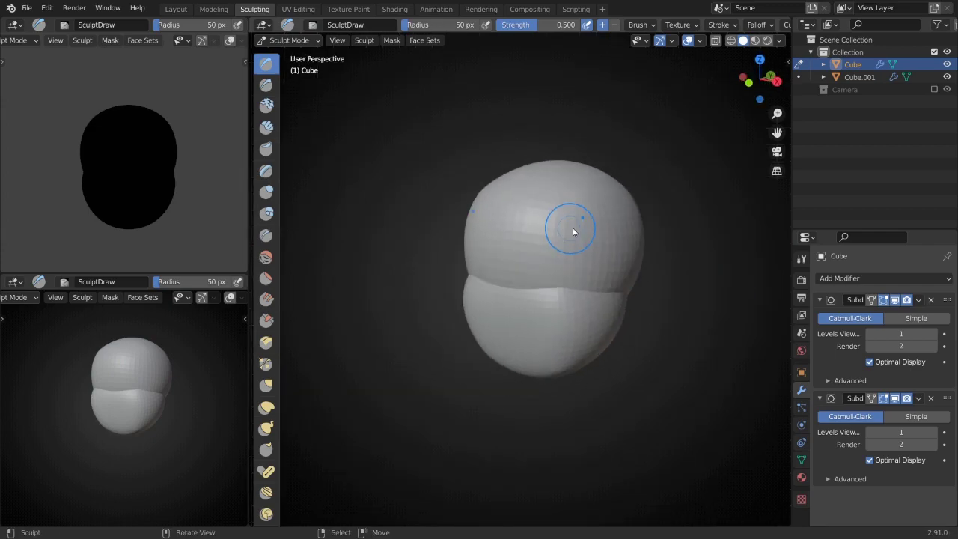
key(ctrl+Tab)
- Sculpt the lower body with an enlarged Snake Hook brush, hooking its top edge upward
click(606, 262)
key(ctrl+Tab)
scroll(583, 263, up, 2)
key(g)
scroll(583, 263, up, 2)
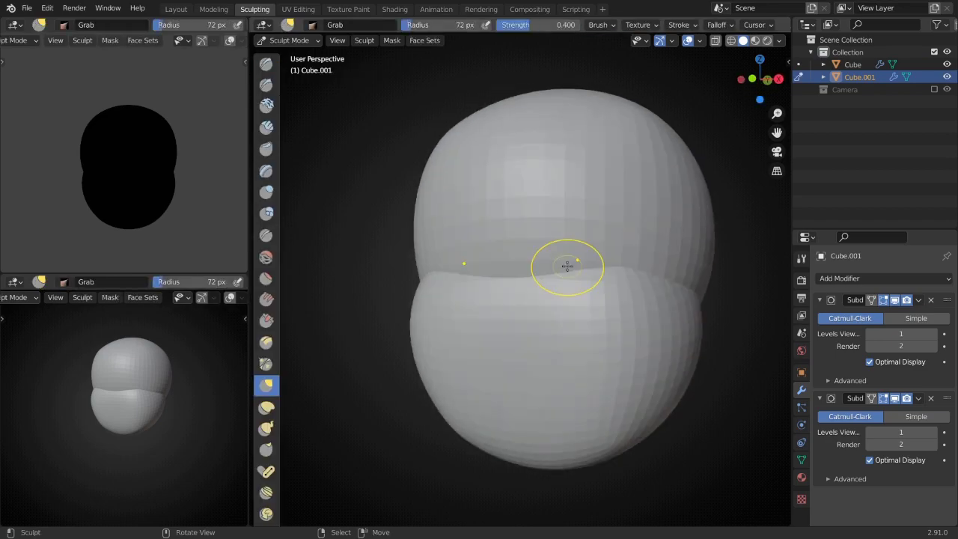
scroll(443, 216, down, 3)
scroll(391, 257, down, 2)
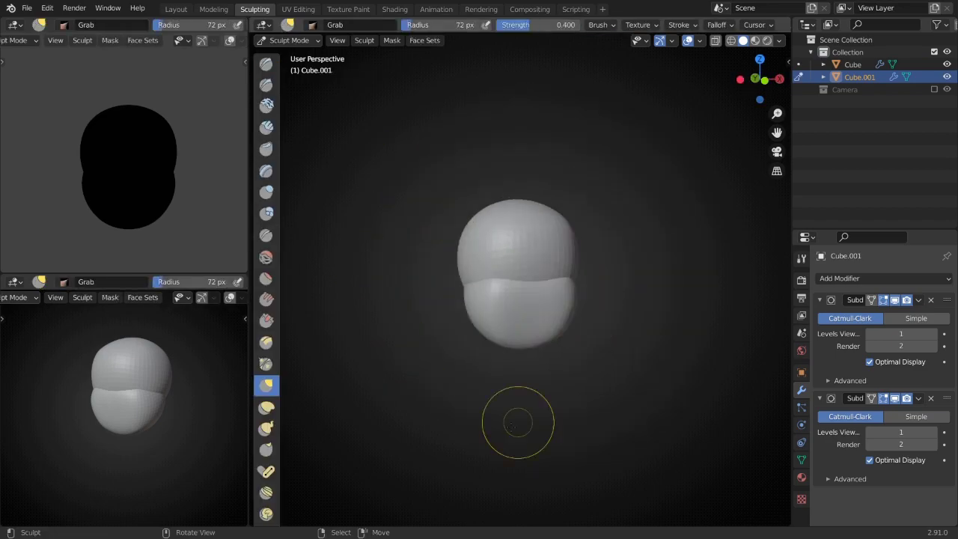
scroll(576, 301, up, 3)
key(k)
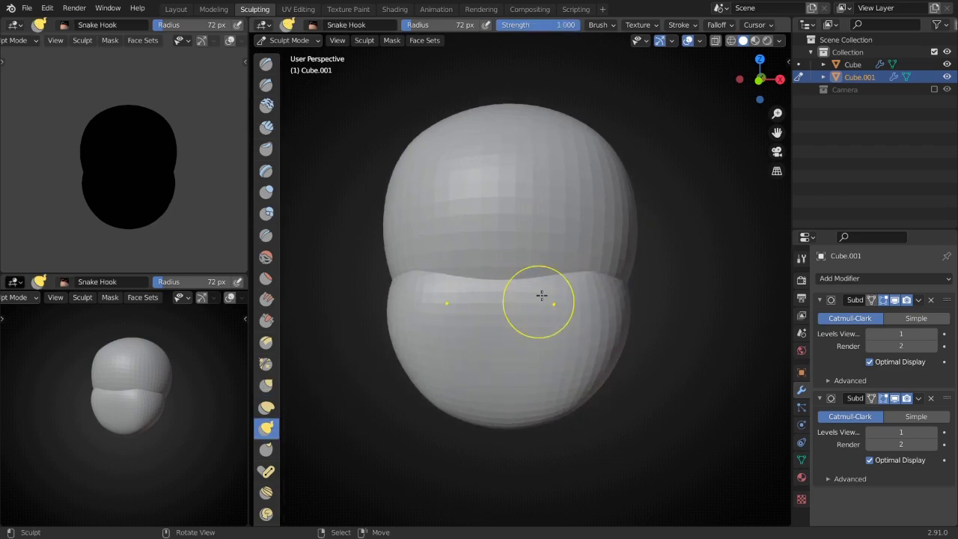
scroll(541, 284, up, 2)
key(f)
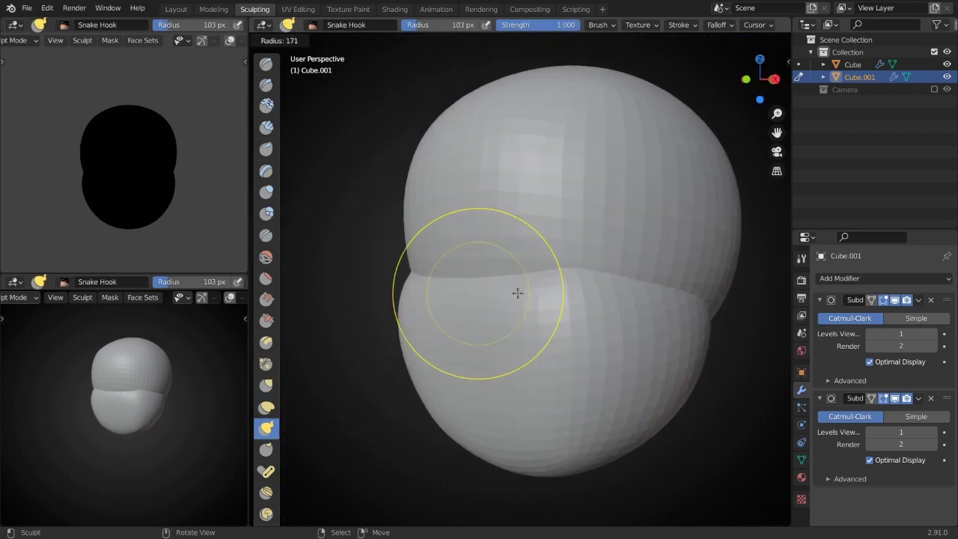
click(517, 293)
- Use the Draw and Grab brushes to pull the ridge into a peak over the head
mouse_move(517, 293)
middle_down()
mouse_move(469, 289)
mouse_move(513, 307)
mouse_move(539, 274)
mouse_move(506, 284)
mouse_move(504, 300)
middle_up()
key(x)
mouse_move(389, 244)
middle_down()
mouse_move(517, 279)
mouse_move(496, 272)
mouse_move(454, 314)
middle_up()
scroll(517, 279, down, 2)
key(g)
scroll(451, 264, up, 2)
mouse_move(452, 263)
middle_down()
mouse_move(566, 269)
mouse_move(556, 282)
mouse_move(506, 269)
middle_up()
click(546, 272)
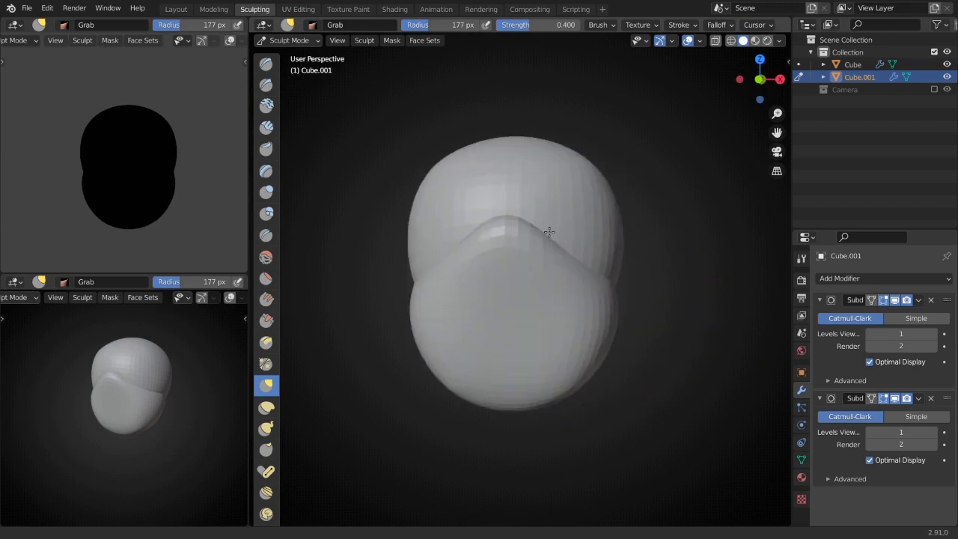
- Shrink the Grab brush and reshape the lower blob from above
mouse_move(548, 232)
middle_down()
mouse_move(534, 214)
mouse_move(534, 248)
middle_up()
scroll(562, 241, up, 2)
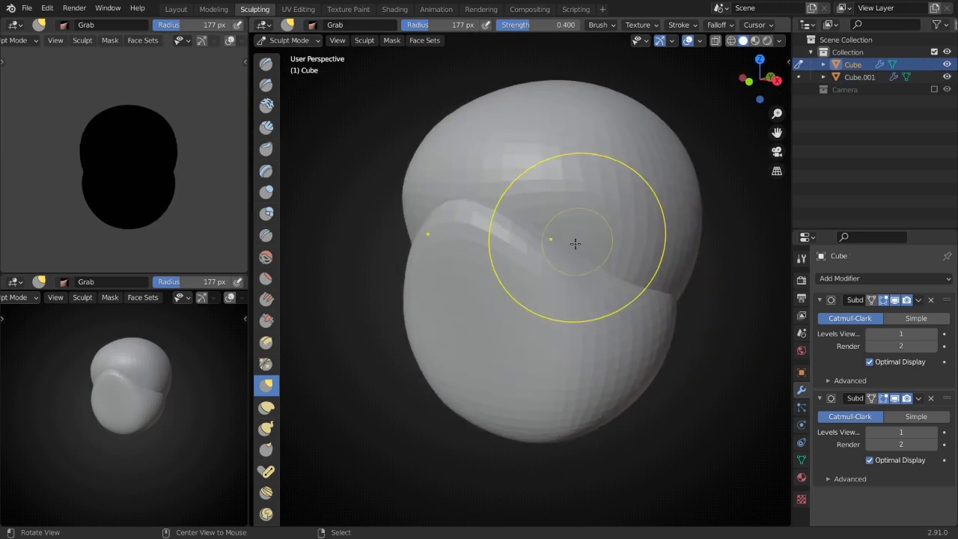
key(f)
click(588, 225)
key(alt+q)
mouse_move(580, 231)
middle_down()
mouse_move(562, 268)
mouse_move(524, 223)
mouse_move(526, 230)
mouse_move(545, 212)
mouse_move(530, 238)
mouse_move(599, 206)
middle_up()
key(alt+q)
alt+middle_drag(572, 173, 498, 289)
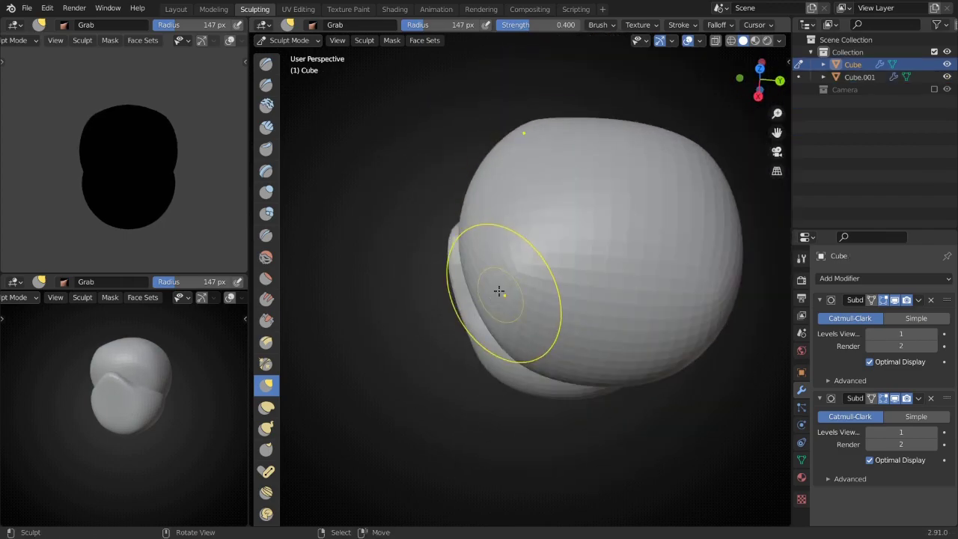
- Resize the brush with lower strength and keep reshaping the lower blob from several angles
key(f)
mouse_move(614, 283)
middle_down()
mouse_move(598, 194)
mouse_move(577, 214)
middle_up()
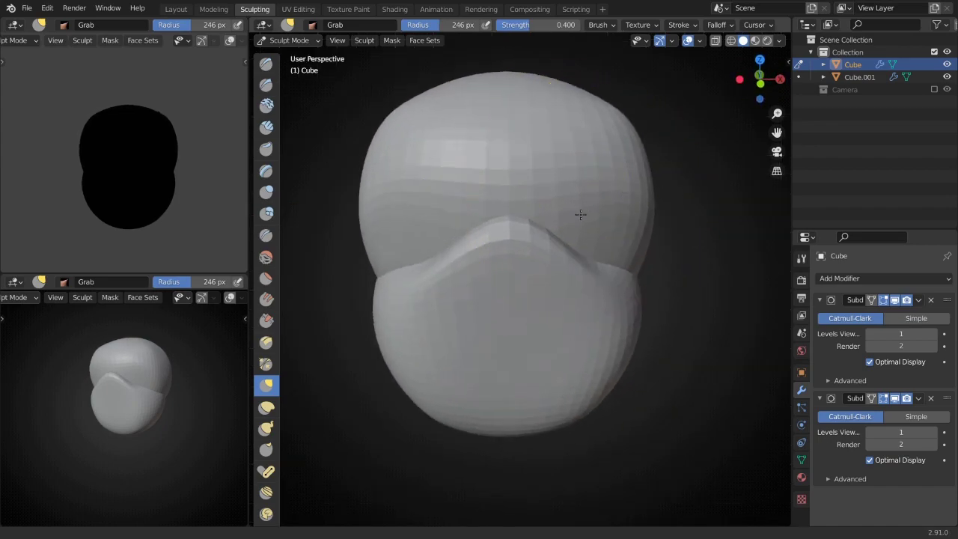
scroll(577, 214, up, 3)
scroll(546, 252, up, 3)
scroll(577, 229, down, 4)
mouse_move(529, 262)
middle_down()
mouse_move(615, 278)
mouse_move(509, 270)
mouse_move(533, 315)
mouse_move(455, 320)
middle_up()
click(513, 315)
key(ctrl+space)
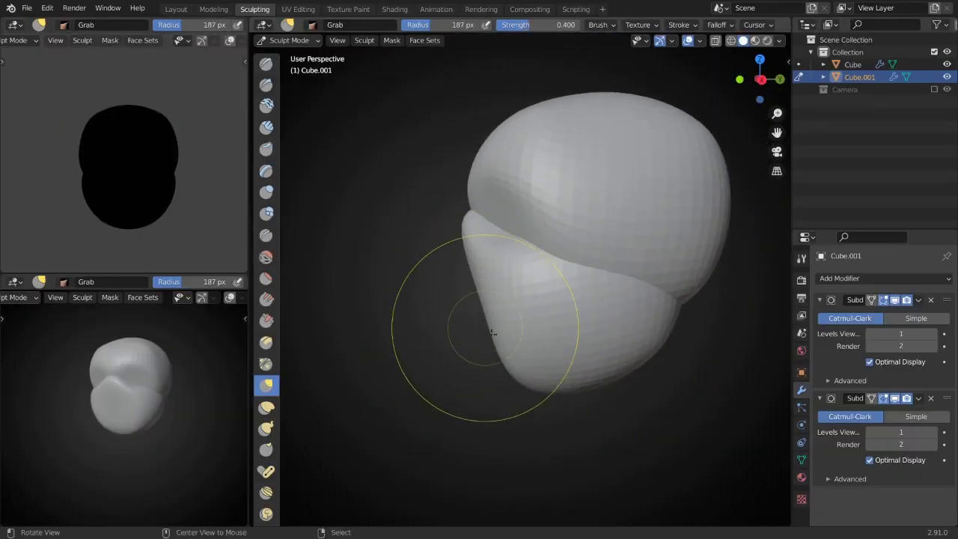
key(i)
- Alternate between head and lower blob, pushing the head's lower face forward from the front
mouse_move(521, 315)
middle_down()
mouse_move(493, 329)
mouse_move(577, 374)
mouse_move(502, 342)
mouse_move(558, 331)
middle_up()
mouse_move(567, 289)
middle_down()
mouse_move(570, 319)
mouse_move(620, 306)
mouse_move(544, 276)
mouse_move(496, 271)
mouse_move(417, 308)
mouse_move(546, 309)
mouse_move(588, 195)
mouse_move(552, 202)
mouse_move(567, 214)
mouse_move(616, 372)
middle_up()
key(alt+q)
key(KP_1)
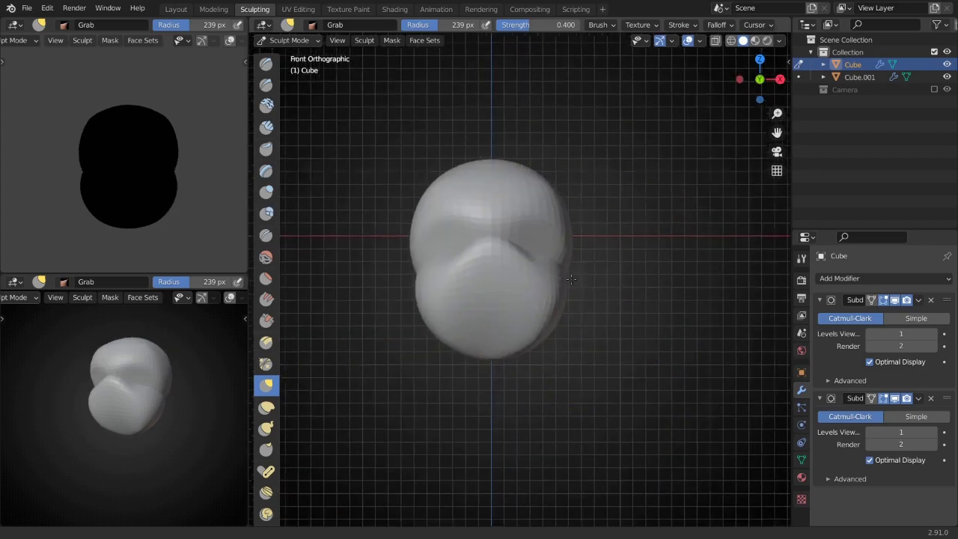
scroll(567, 233, up, 4)
key(alt+q)
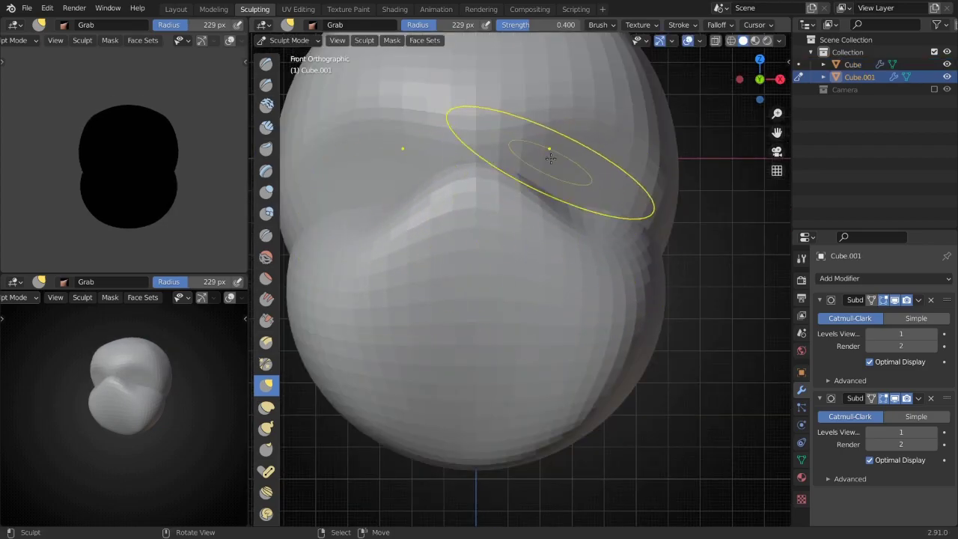
key(alt+q)
mouse_move(596, 173)
middle_down()
mouse_move(560, 174)
mouse_move(588, 124)
mouse_move(636, 170)
middle_up()
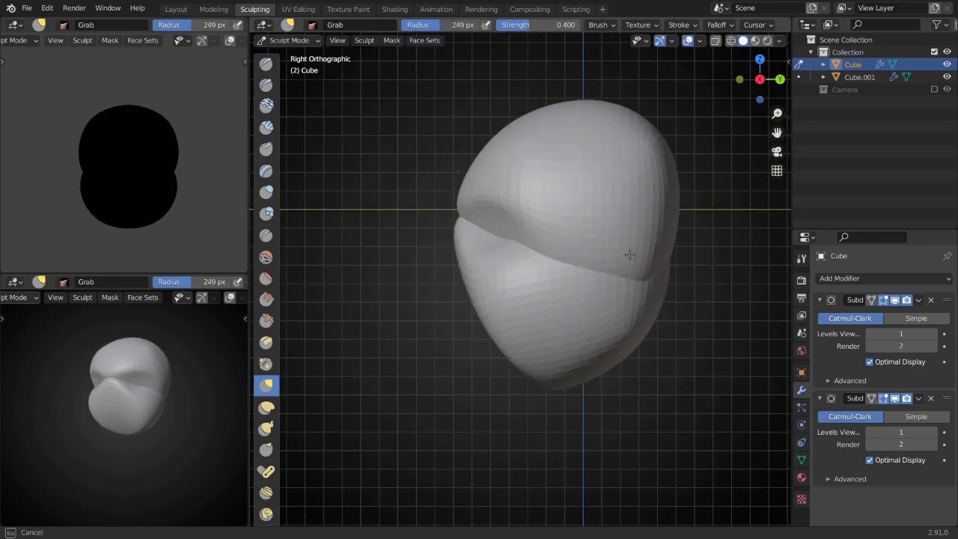
- Shape the brow overhang on the upper head with the Grab and Draw brushes
middle_drag(683, 193, 556, 214)
key(alt+q)
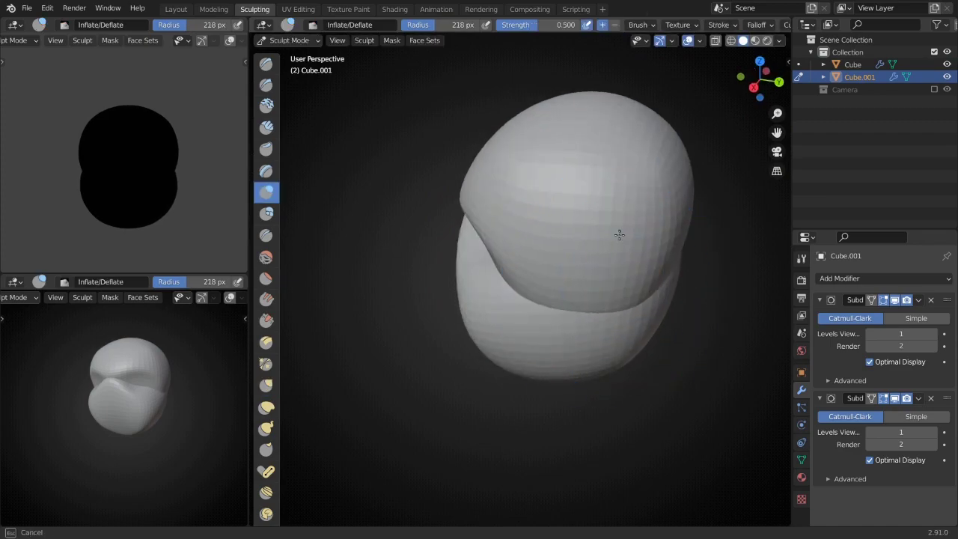
key(alt+q)
mouse_move(597, 333)
middle_down()
mouse_move(575, 275)
mouse_move(582, 187)
mouse_move(547, 175)
mouse_move(935, 214)
mouse_move(487, 203)
middle_up()
key(g)
scroll(509, 196, up, 2)
mouse_move(538, 151)
middle_down()
mouse_move(483, 185)
mouse_move(524, 197)
mouse_move(551, 184)
middle_up()
key(x)
key(g)
mouse_move(557, 230)
middle_down()
mouse_move(509, 231)
mouse_move(516, 209)
mouse_move(504, 145)
mouse_move(514, 171)
mouse_move(521, 162)
middle_up()
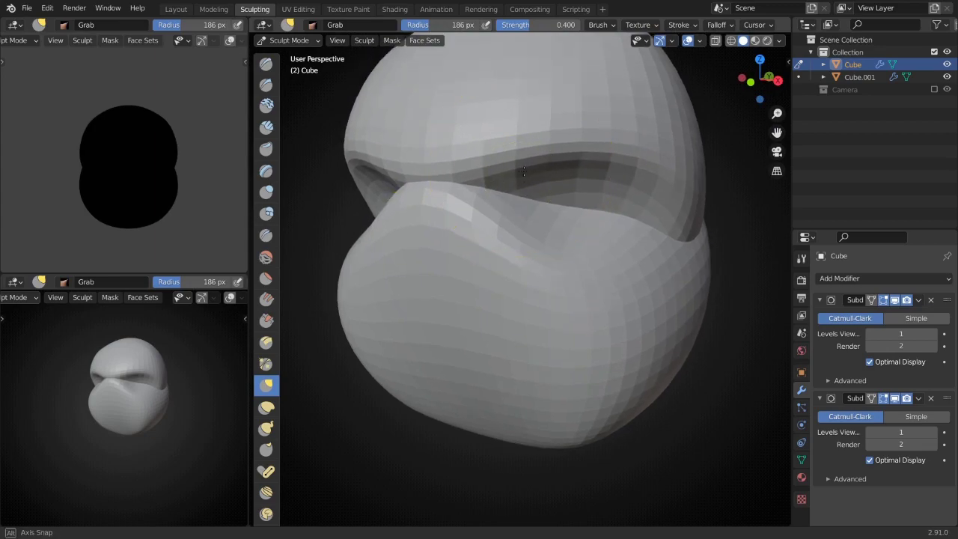
scroll(522, 163, down, 3)
- Carve the eye sockets and lower face using resized Draw and Grab brushes
key(alt+q)
scroll(591, 282, up, 3)
key(f)
click(571, 309)
middle_drag(570, 309, 552, 259)
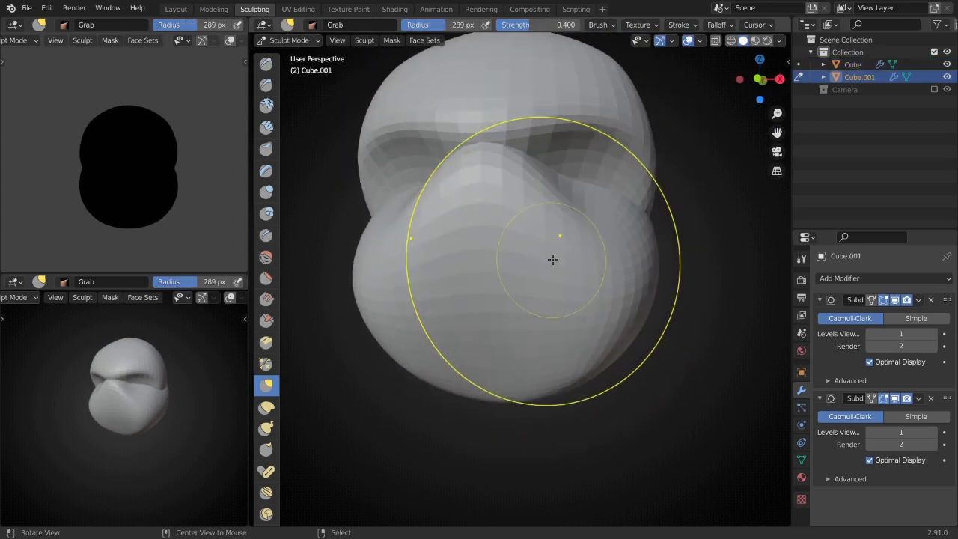
key(x)
mouse_move(492, 284)
middle_down()
mouse_move(464, 338)
mouse_move(500, 240)
mouse_move(508, 384)
middle_up()
key(f)
click(500, 240)
key(g)
scroll(519, 369, down, 3)
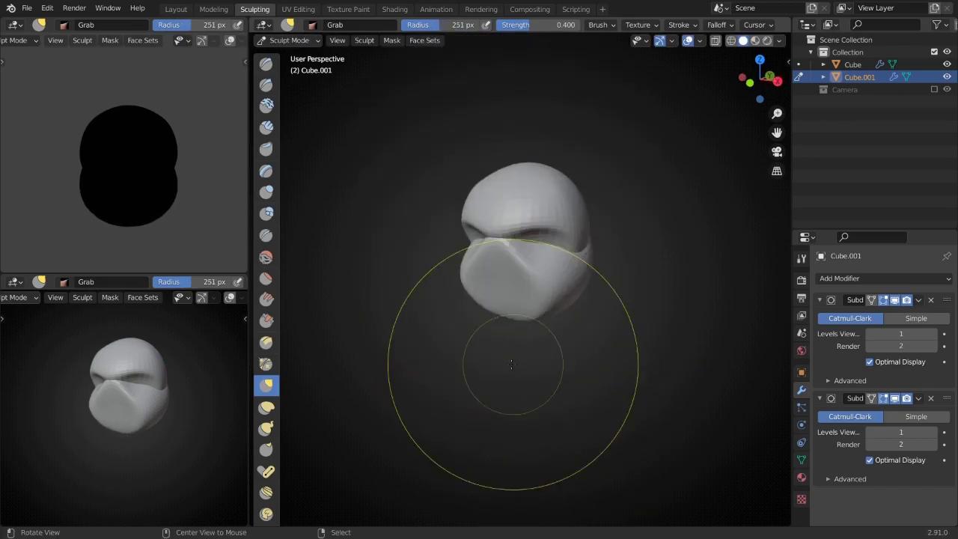
- Inflate the lower face blob while checking it from the right side view
key(ctrl+Tab)
key(KP_3)
scroll(445, 246, up, 3)
scroll(457, 280, up, 2)
key(ctrl+Tab)
middle_drag(464, 211, 487, 274)
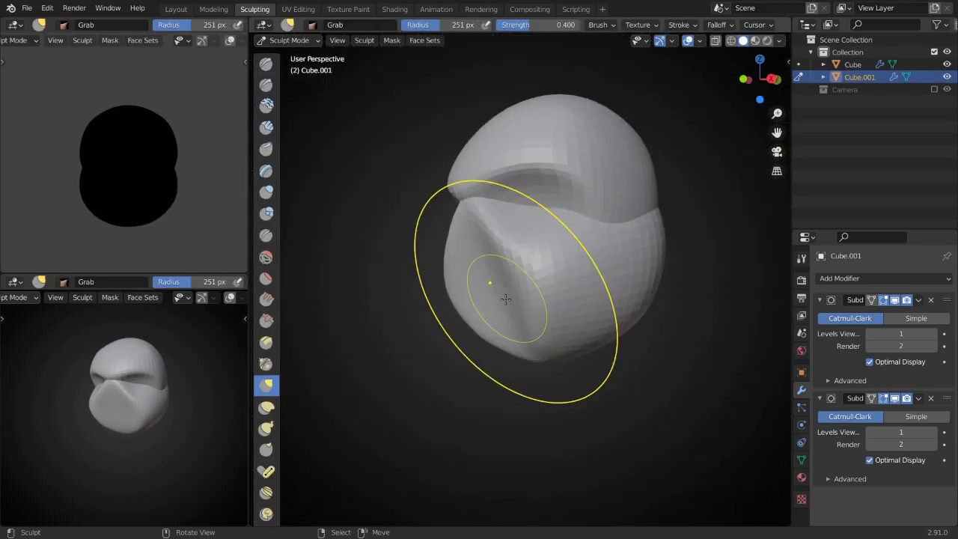
key(i)
key(KP_3)
key(f)
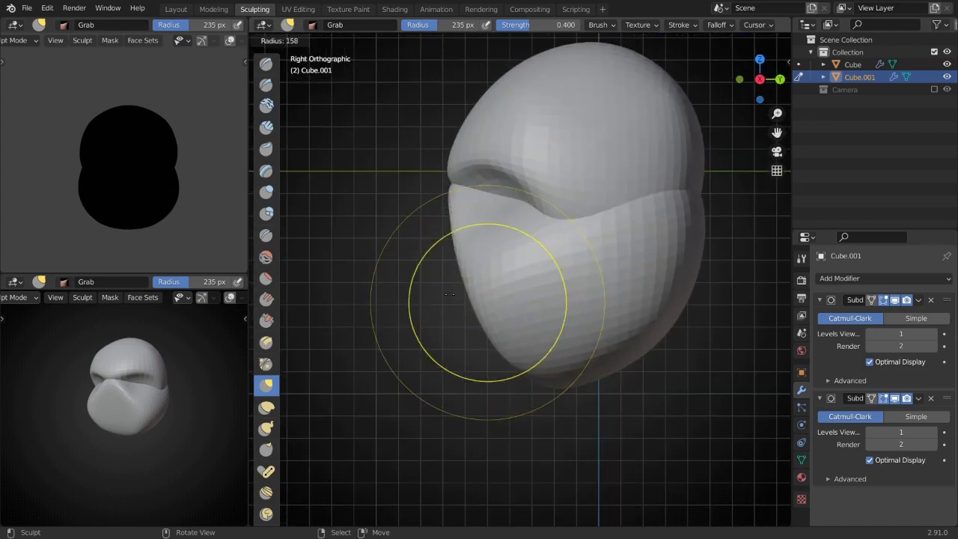
- Inflate the lower face further from the front view with a resized brush
mouse_move(486, 301)
middle_down()
mouse_move(538, 301)
mouse_move(521, 321)
middle_up()
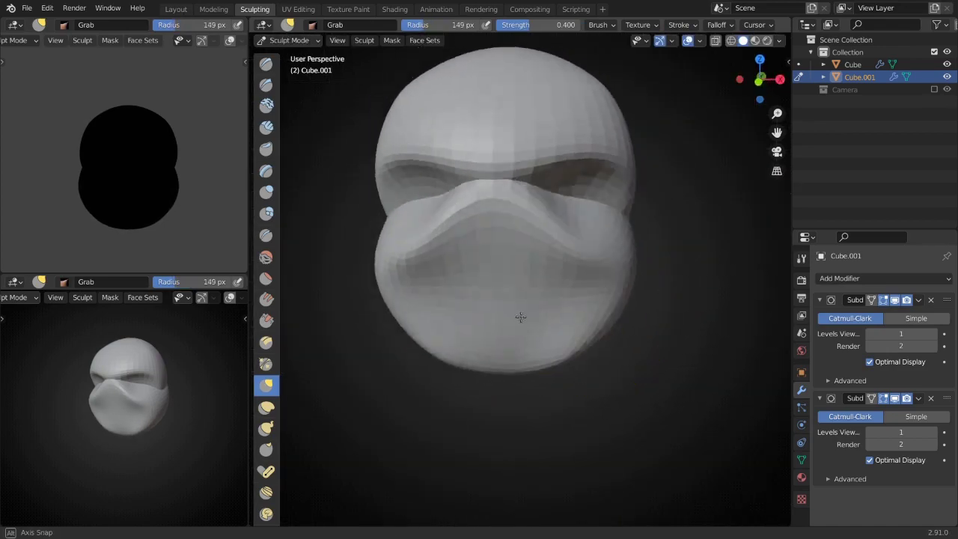
key(KP_1)
key(f)
click(612, 279)
key(i)
mouse_move(612, 279)
middle_down()
mouse_move(513, 300)
mouse_move(530, 274)
middle_up()
key(f)
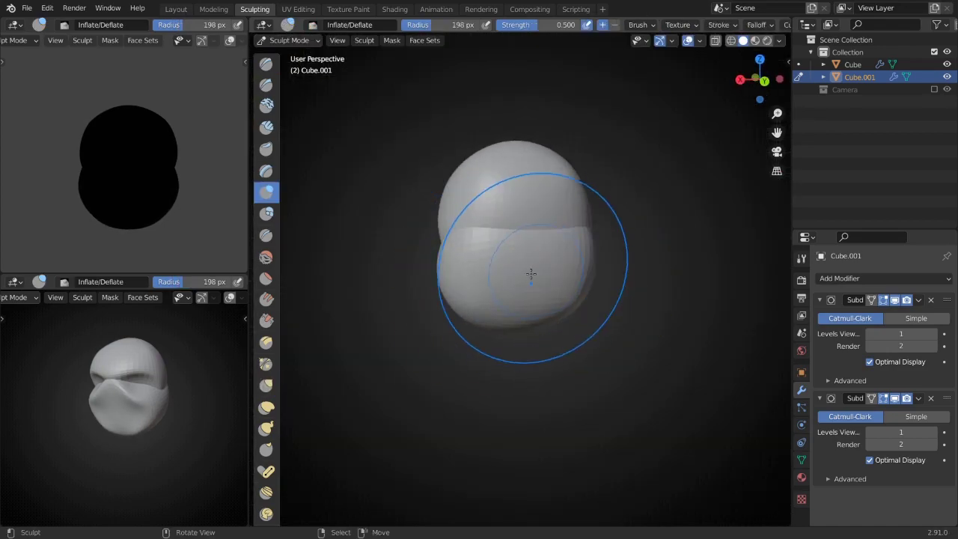
click(449, 255)
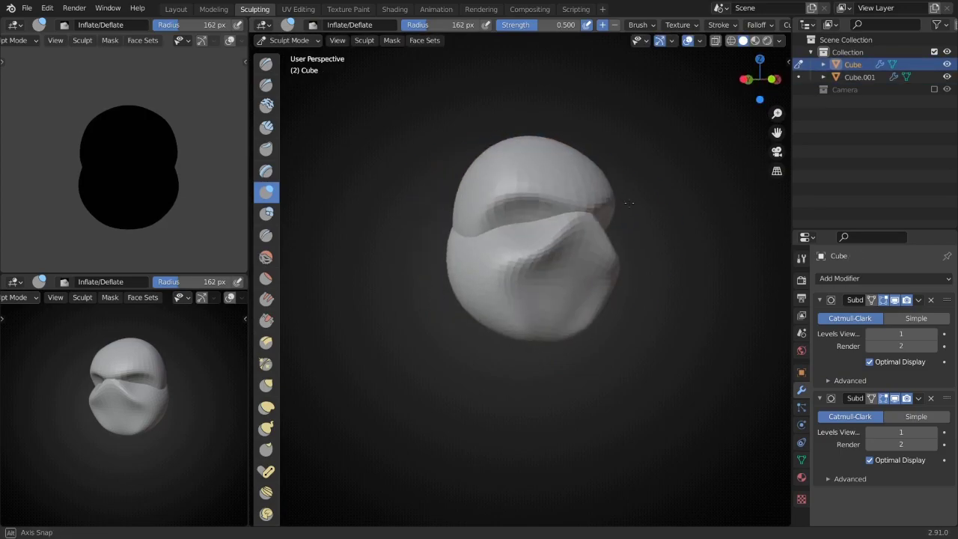
key(KP_1)
- Add a new cube, Cube.002, for the beak and enter Edit Mode
key(shift+a)
click(455, 199)
key(Tab)
- Scale the new cube and move it into place at the front of the head
key(s)
key(KP_3)
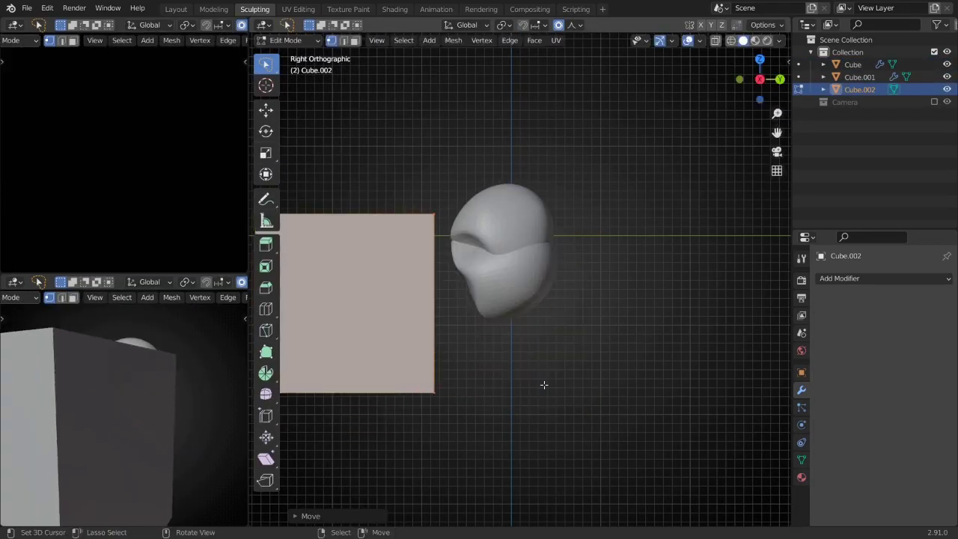
key(g)
click(549, 310)
key(KP_1)
key(Tab)
middle_drag(549, 310, 527, 296)
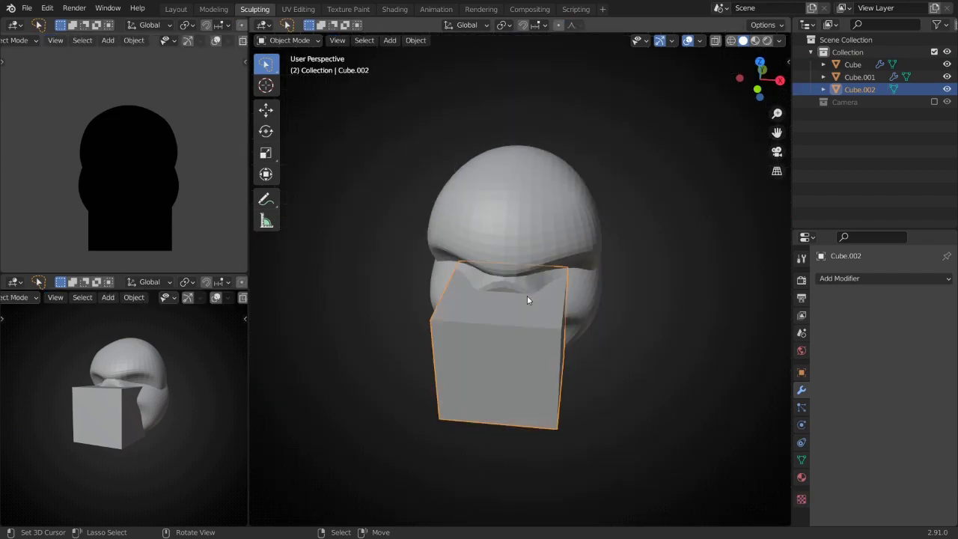
- Give the cube a level-1 subdivision surface and reposition its mesh
key(ctrl+1)
key(Tab)
key(KP_3)
key(g)
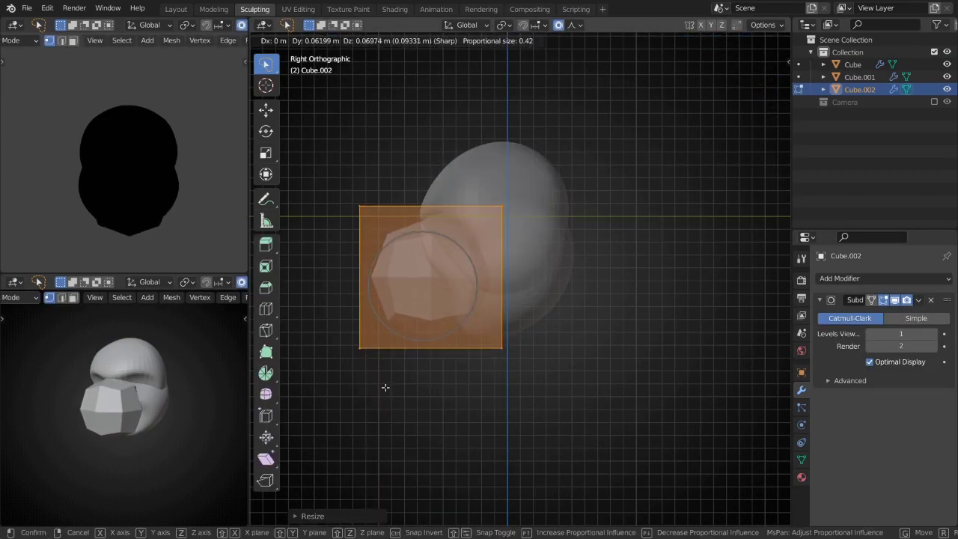
click(385, 387)
- Add a loop cut and pull the front vertices down and forward into a smaller tip
key(s)
click(374, 353)
key(ctrl+r)
click(607, 257)
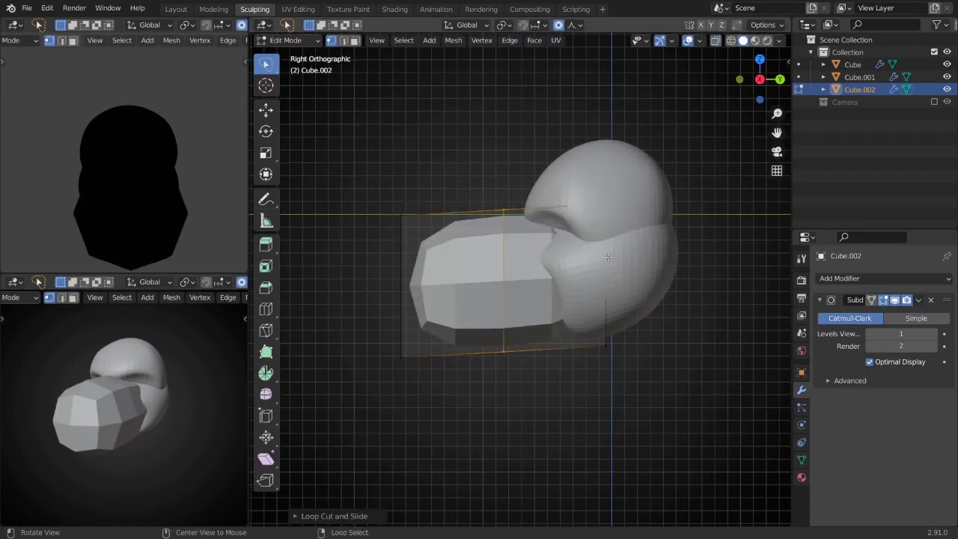
drag(381, 194, 459, 475)
key(s)
click(394, 367)
key(s)
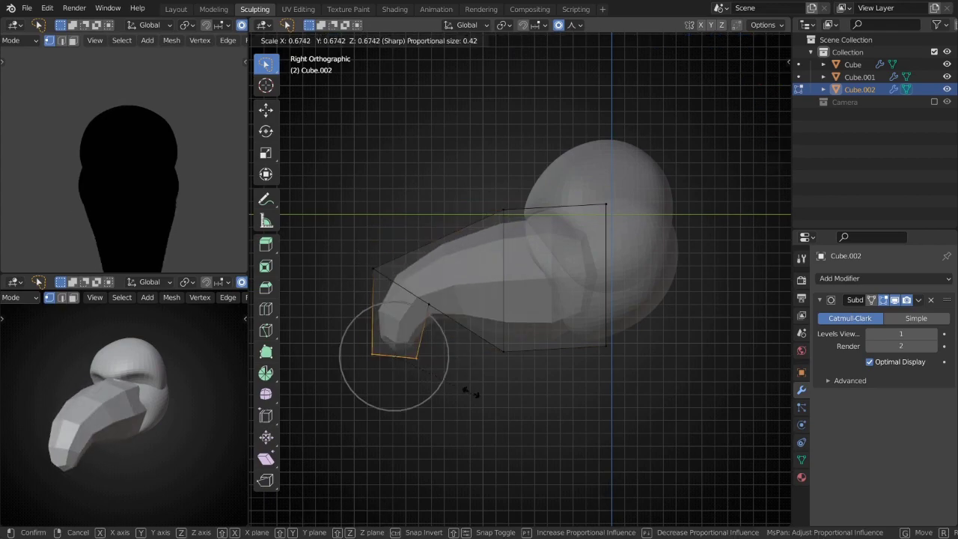
scroll(419, 367, down, 2)
scroll(449, 374, down, 2)
click(459, 380)
- Narrow a horizontal loop across the beak with proportional scaling
middle_drag(459, 380, 648, 342)
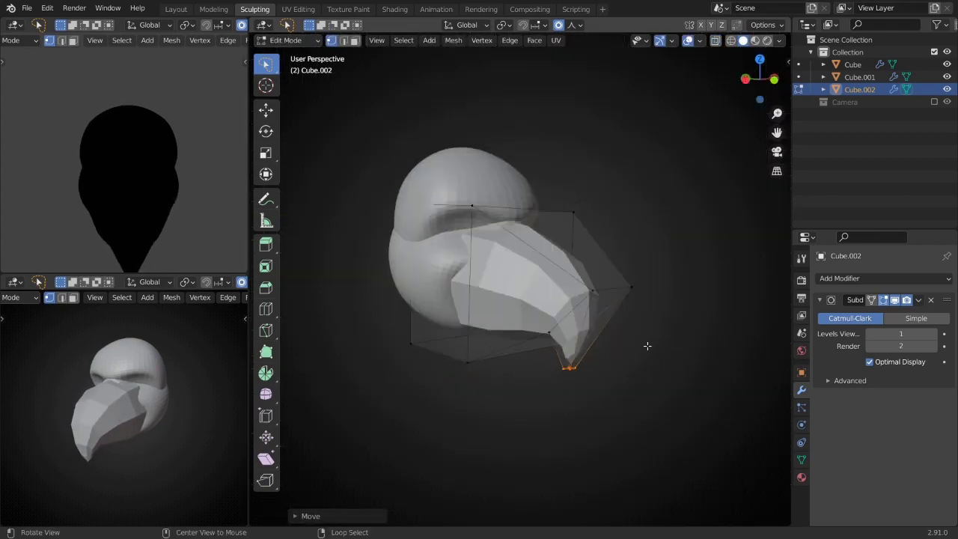
key(KP_1)
middle_drag(621, 304, 524, 314)
key(KP_3)
key(KP_1)
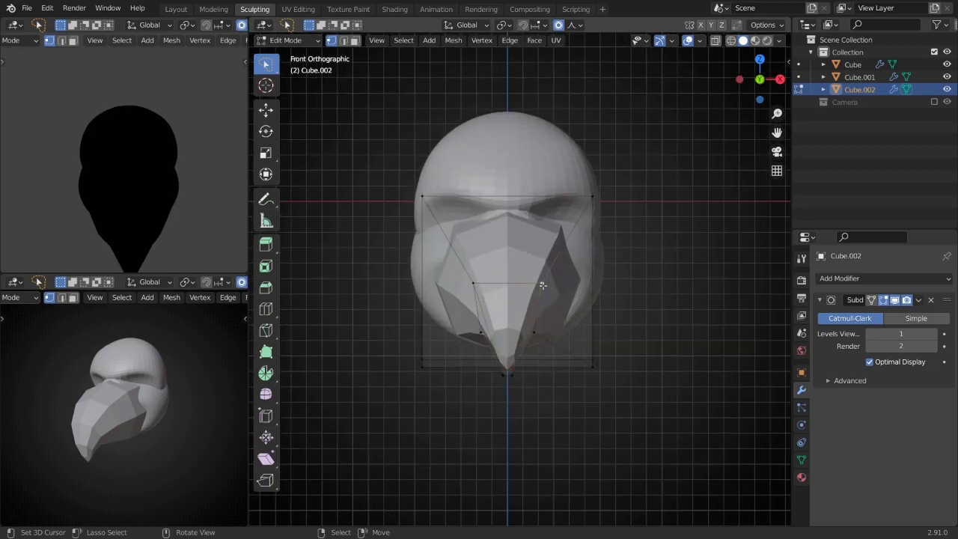
alt+click(464, 283)
key(s)
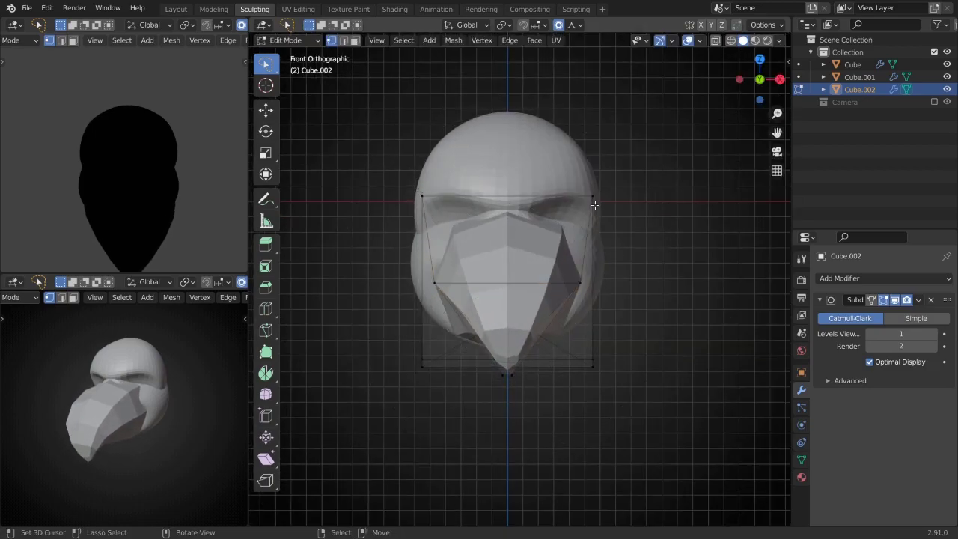
key(Tab)
- Raise the subdivision to level 2 and shift the beak's bottom vertex
key(ctrl+2)
key(Tab)
key(KP_3)
click(530, 416)
key(g)
click(604, 408)
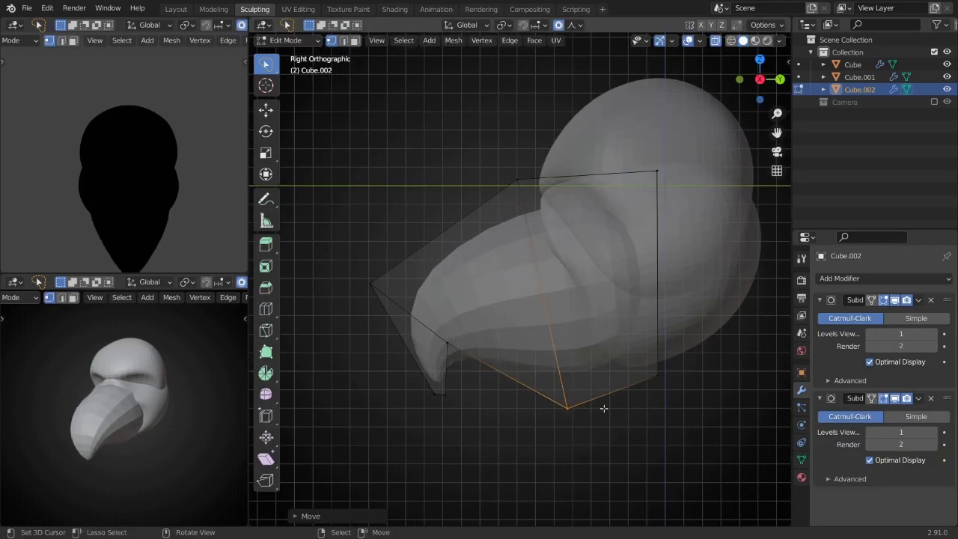
key(g)
click(561, 408)
- Move and scale the beak's top edge loop, then preview the smoothed shape
alt+click(583, 176)
key(g)
click(669, 257)
mouse_move(668, 256)
middle_down()
mouse_move(686, 278)
mouse_move(534, 268)
middle_up()
key(s)
click(686, 277)
key(Tab)
key(Tab)
scroll(534, 268, up, 2)
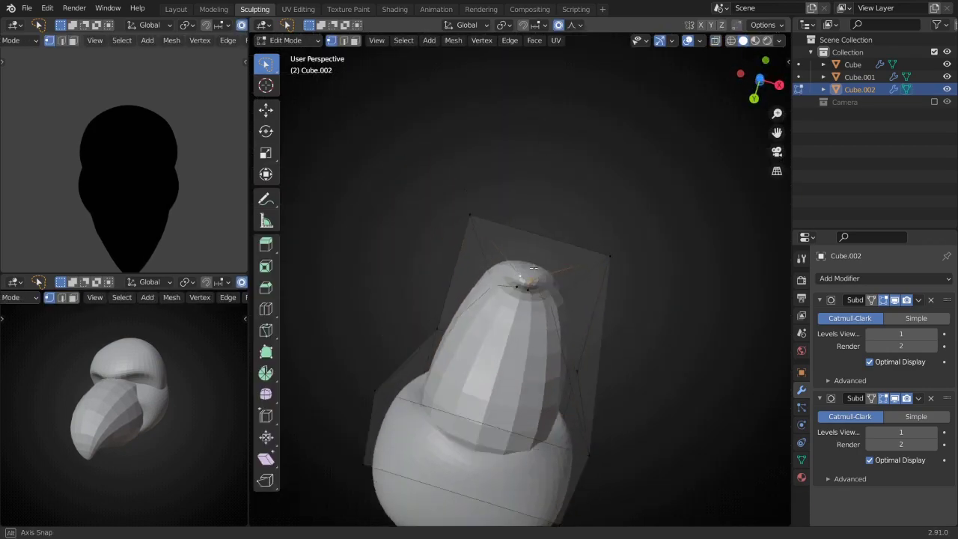
- Adjust the lower beak tip and narrow the beak as seen from the front
key(KP_3)
click(530, 455)
key(s)
click(603, 470)
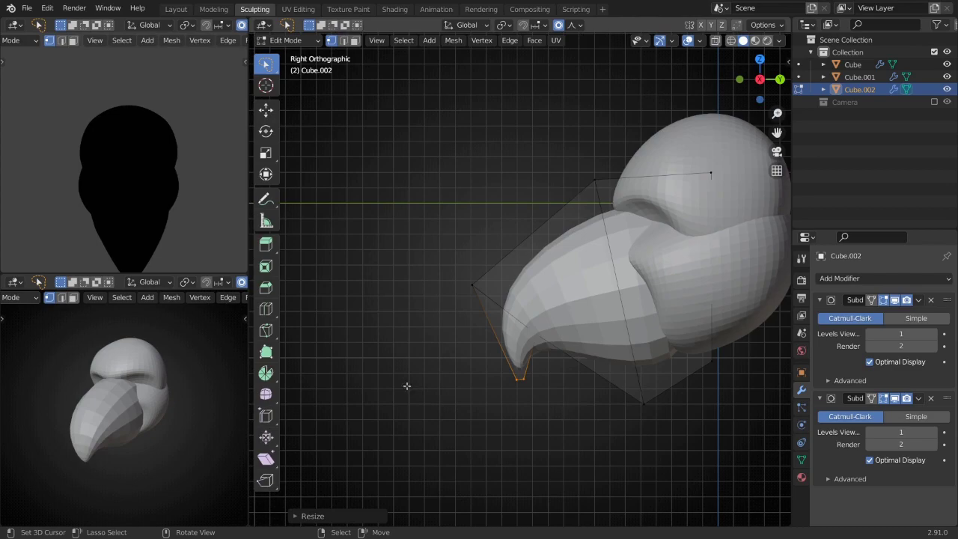
key(g)
click(579, 321)
key(KP_1)
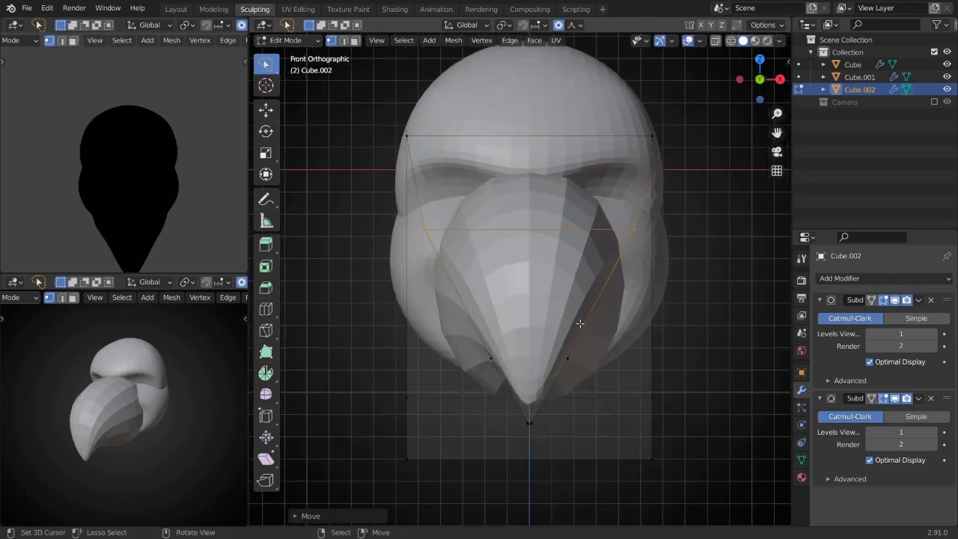
key(s)
click(605, 331)
key(Tab)
scroll(607, 267, down, 3)
middle_drag(606, 266, 480, 271)
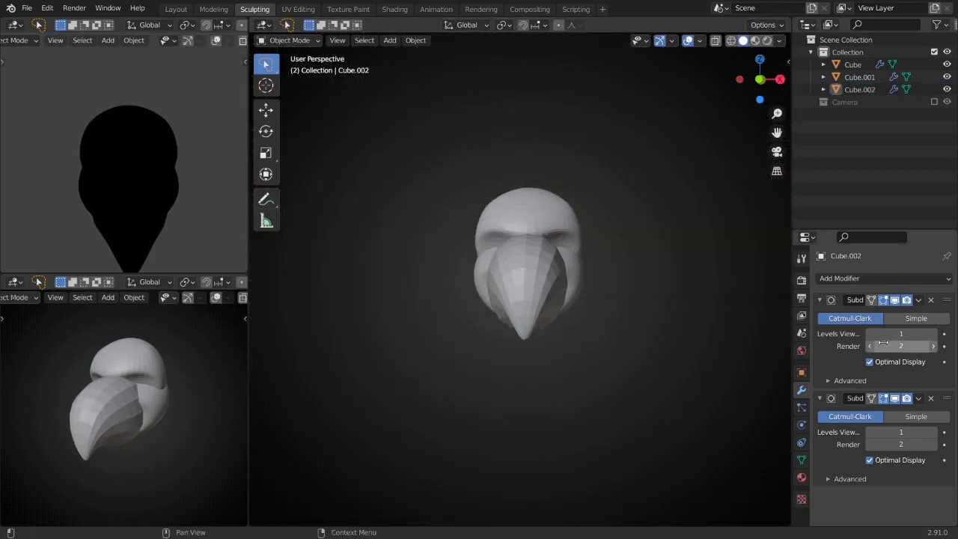
key(Tab)
scroll(524, 284, up, 3)
- Move two beak vertices with proportional falloff to taper the tip
key(KP_1)
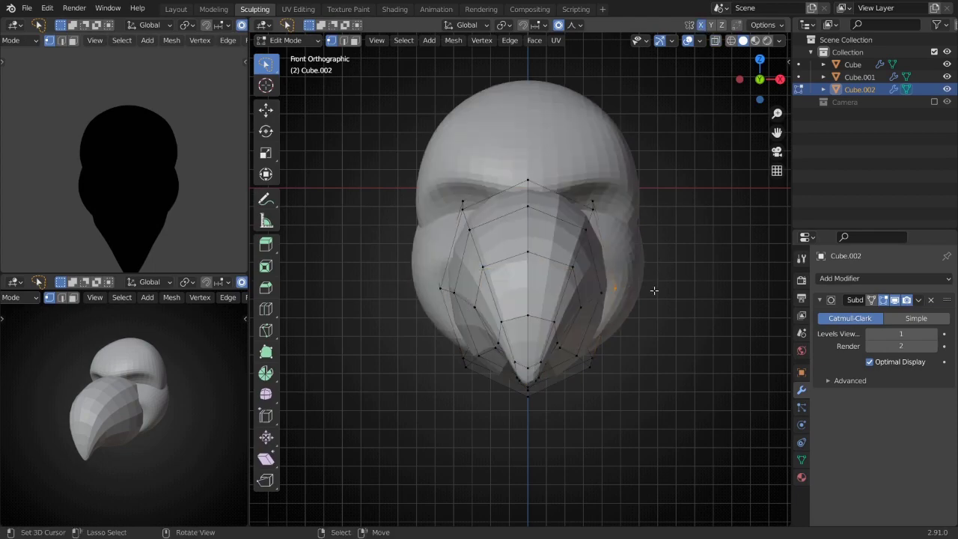
scroll(647, 277, up, 2)
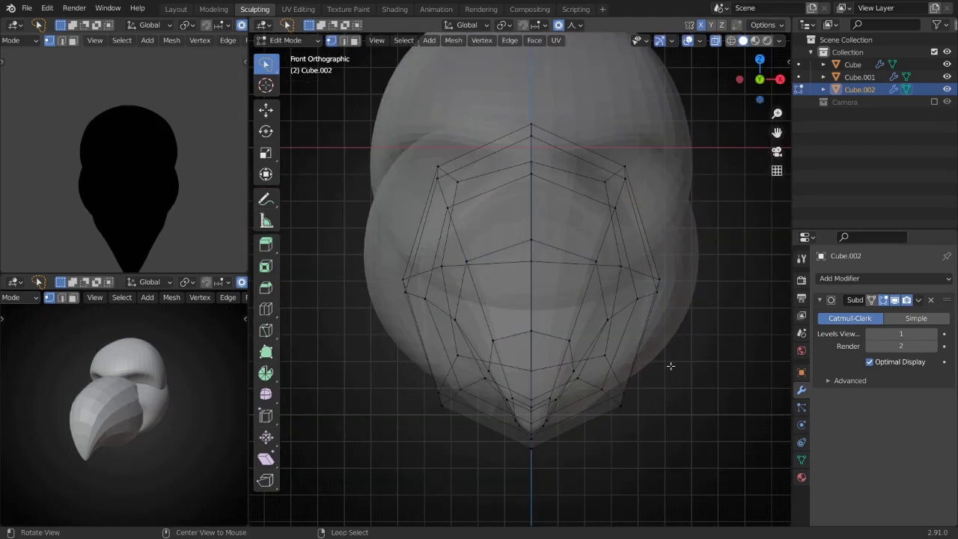
middle_drag(669, 367, 605, 351)
key(KP_3)
key(g)
click(605, 351)
key(KP_1)
key(g)
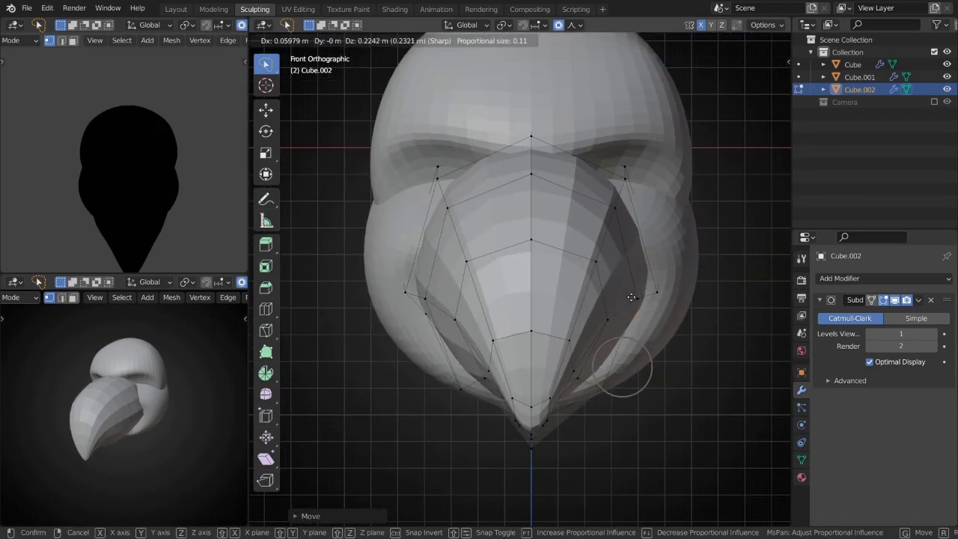
click(631, 297)
middle_drag(631, 297, 577, 321)
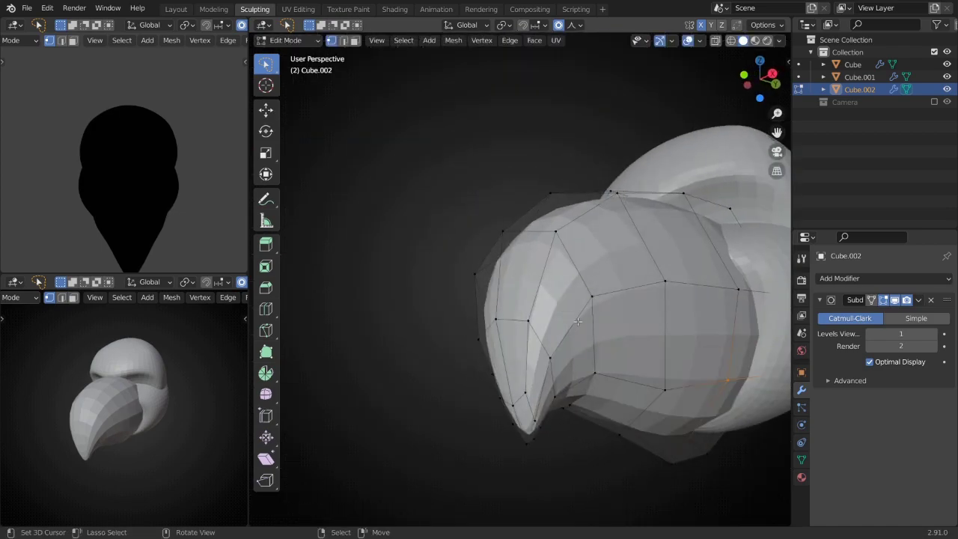
- Box-select the beak's lower faces and pull them downward
scroll(578, 321, down, 2)
key(KP_3)
drag(576, 310, 727, 433)
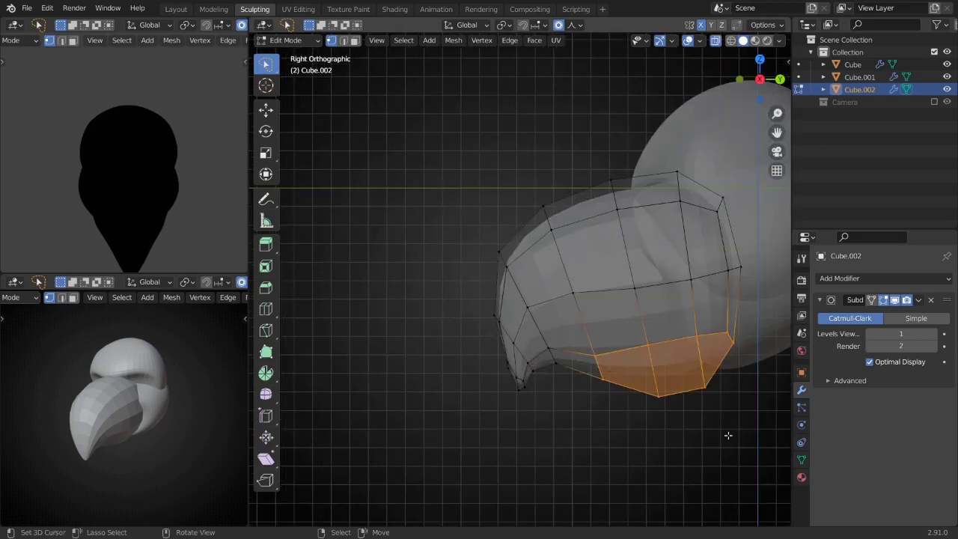
key(g)
click(710, 408)
key(KP_1)
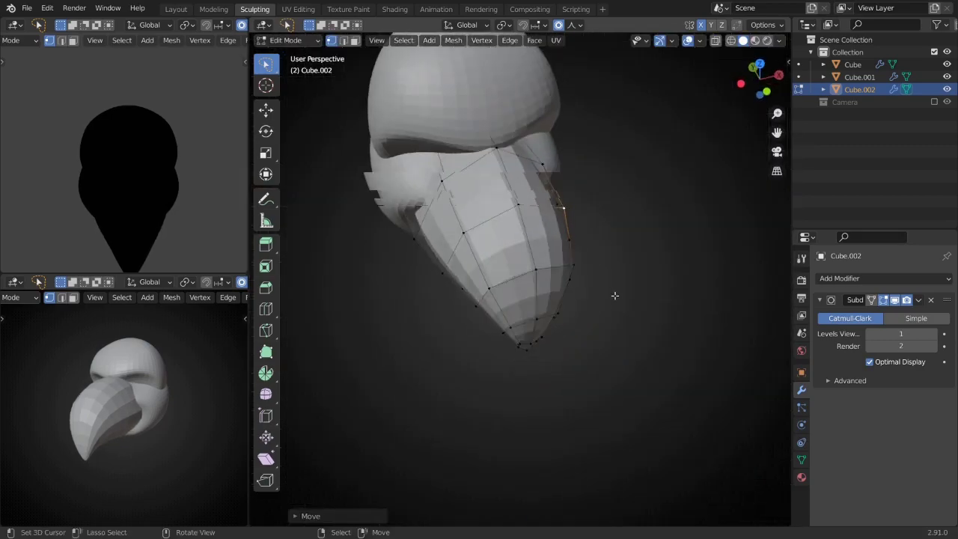
mouse_move(571, 234)
middle_down()
mouse_move(524, 254)
mouse_move(501, 295)
mouse_move(563, 294)
middle_up()
- Grab-sculpt the beak from a side view to start pulling it downward
key(x)
key(i)
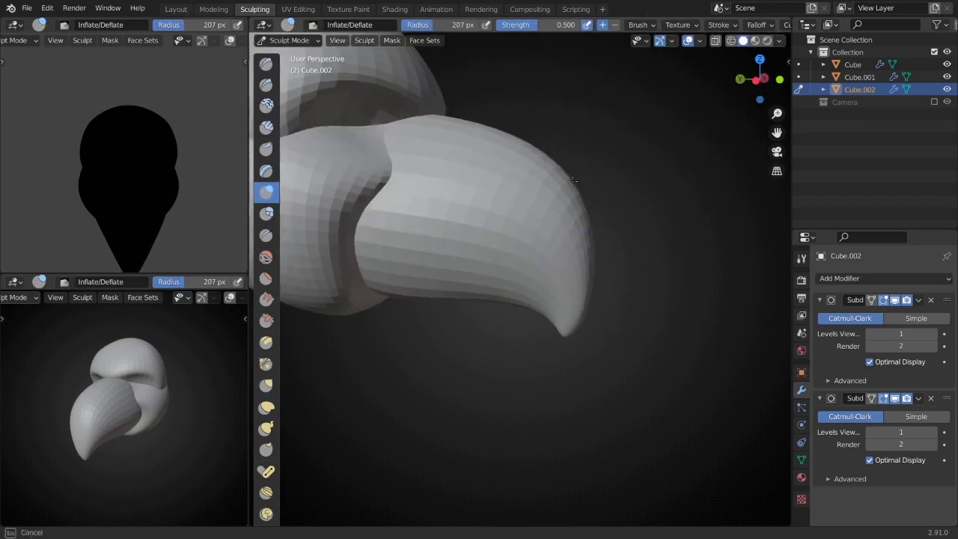
middle_drag(568, 196, 571, 192)
key(g)
key(KP_3)
scroll(529, 305, up, 3)
key(x)
middle_drag(521, 305, 660, 175)
key(f)
- Set a 206 px Grab brush and pull the beak and second head piece into a hook
key(KP_1)
scroll(642, 185, down, 3)
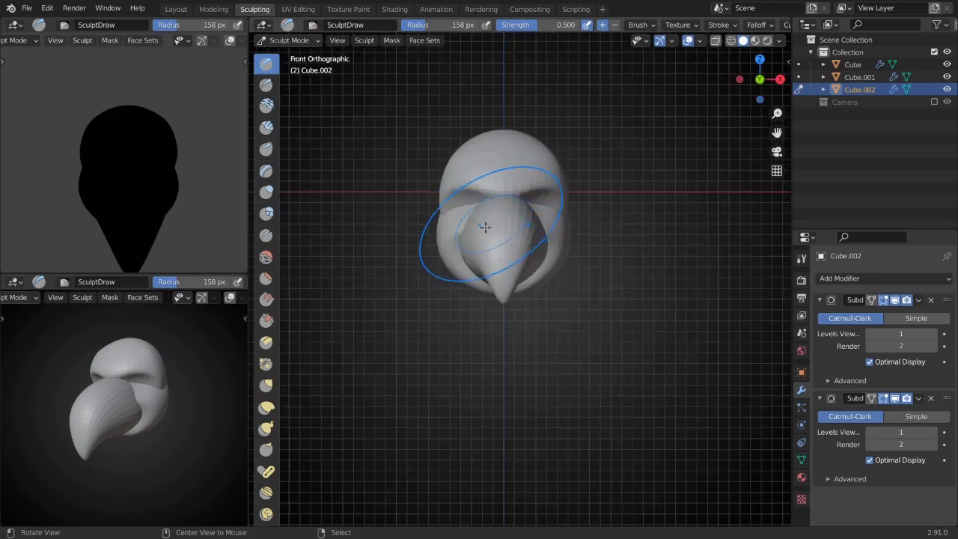
middle_drag(485, 226, 573, 265)
key(KP_1)
key(g)
key(f)
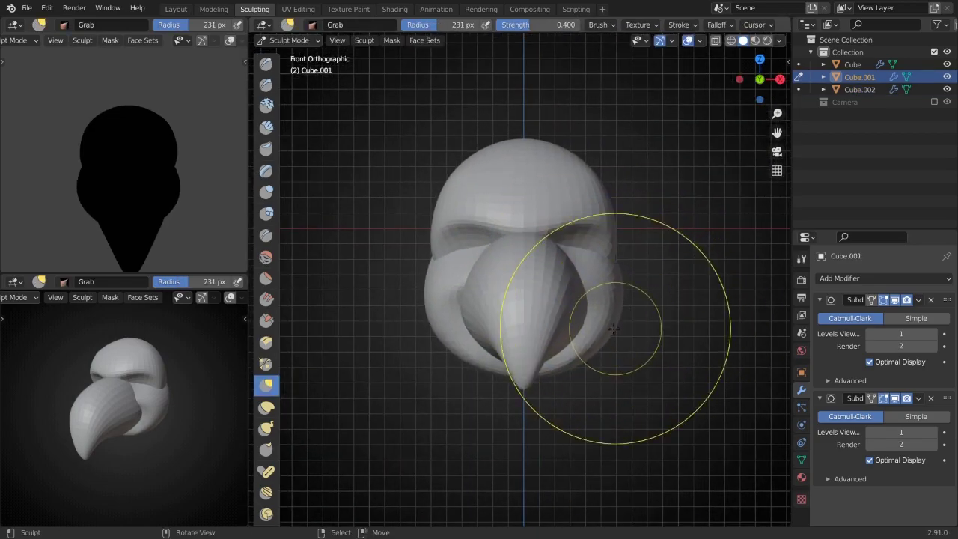
mouse_move(559, 238)
middle_down()
mouse_move(507, 306)
mouse_move(438, 214)
middle_up()
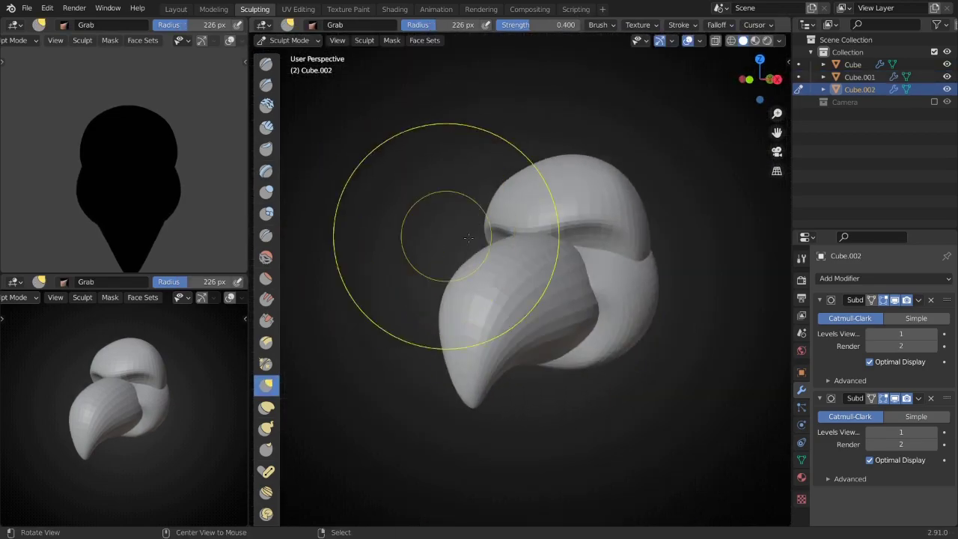
key(alt+q)
click(547, 229)
key(KP_3)
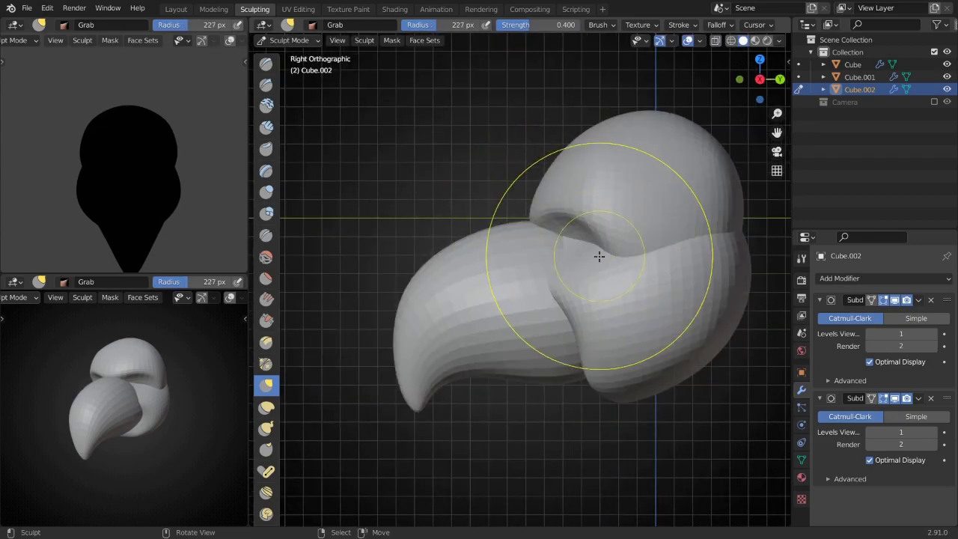
- Scale the beak's cage along Z in Edit Mode to squash it vertically
key(Tab)
scroll(605, 364, down, 2)
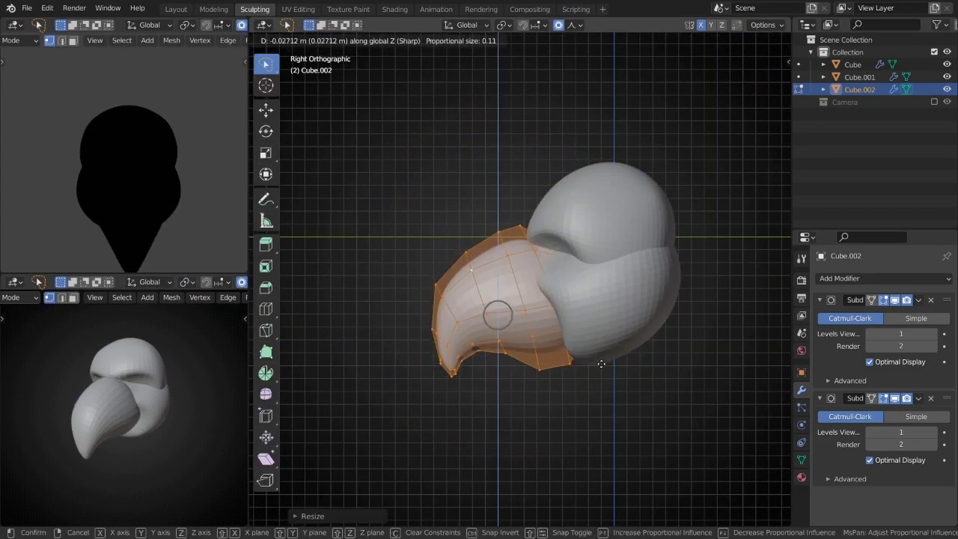
click(604, 364)
key(Tab)
- Sculpt the brow piece with a larger brush, then refine the beak again
key(alt+q)
mouse_move(552, 274)
middle_down()
mouse_move(543, 258)
mouse_move(554, 247)
mouse_move(621, 251)
middle_up()
key(f)
click(569, 240)
scroll(569, 239, up, 3)
key(alt+q)
scroll(621, 251, down, 2)
mouse_move(531, 284)
middle_down()
mouse_move(514, 277)
mouse_move(486, 322)
middle_up()
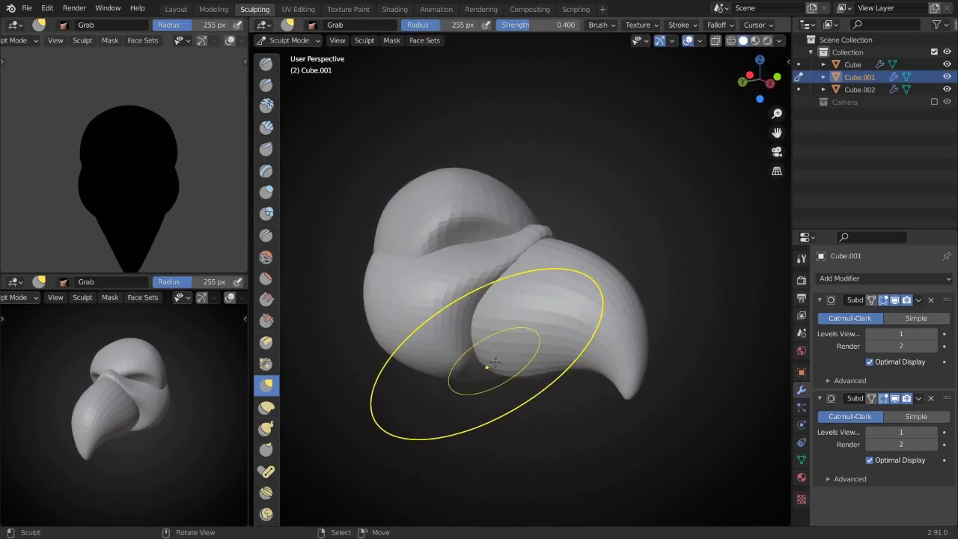
middle_drag(494, 362, 464, 352)
key(f)
- Grab-sculpt the main head piece while viewing it from above
key(alt+q)
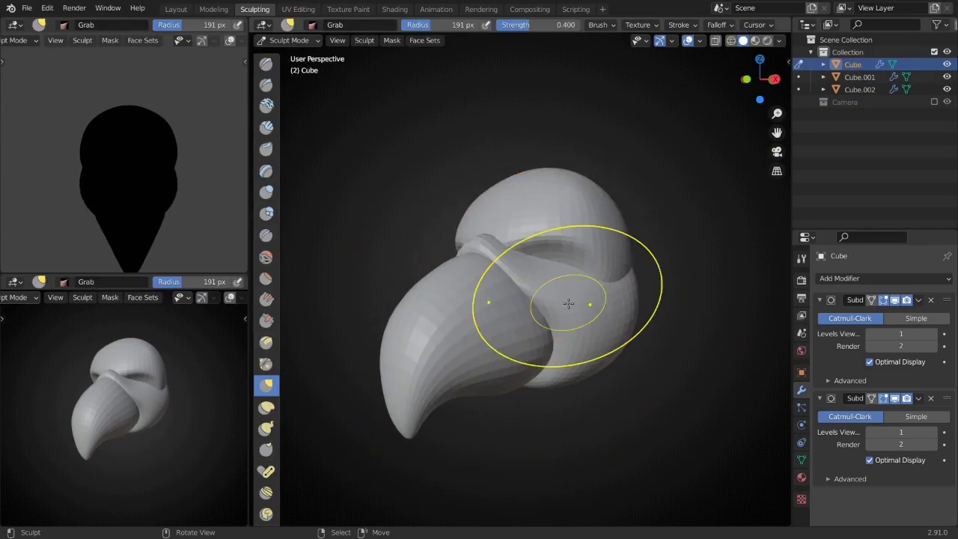
middle_drag(566, 299, 554, 247)
scroll(581, 202, up, 2)
mouse_move(581, 203)
middle_down()
mouse_move(541, 243)
mouse_move(547, 169)
mouse_move(530, 249)
mouse_move(449, 239)
mouse_move(553, 241)
mouse_move(517, 239)
mouse_move(585, 278)
mouse_move(554, 255)
mouse_move(524, 281)
mouse_move(543, 250)
mouse_move(605, 252)
mouse_move(567, 223)
mouse_move(556, 306)
mouse_move(562, 284)
middle_up()
scroll(553, 241, down, 3)
- Apply one Subdivision modifier on the brow piece, then return to the beak in side view
key(alt+q)
scroll(556, 272, up, 4)
key(Tab)
key(Tab)
key(Tab)
key(Tab)
key(ctrl+a)
key(alt+q)
key(KP_3)
- Separate a copy of the beak into a new object and set viewport colouring to Random
key(Tab)
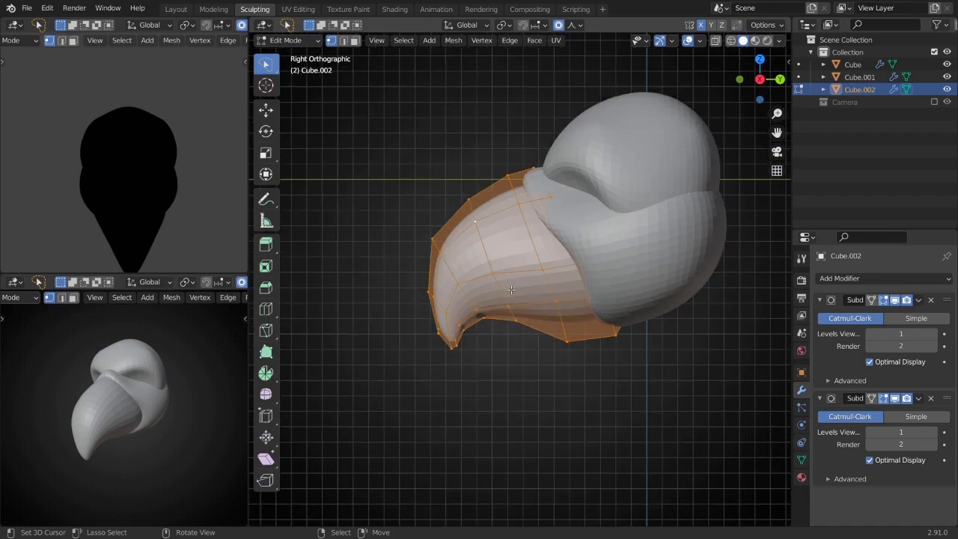
key(p)
click(457, 190)
- Flip the new piece with S Z -1 and move it beneath the beak
key(Tab)
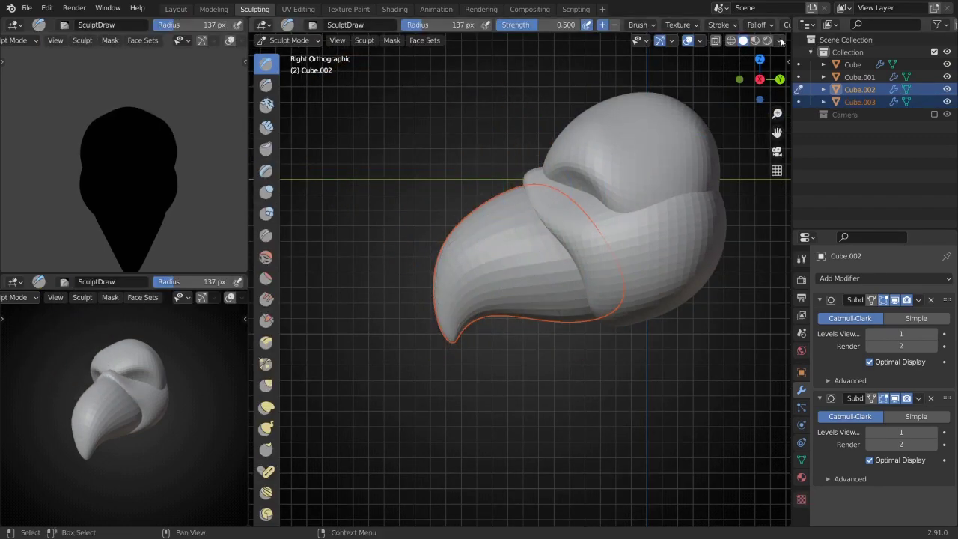
click(778, 41)
click(770, 208)
click(767, 130)
key(Tab)
key(KP_1)
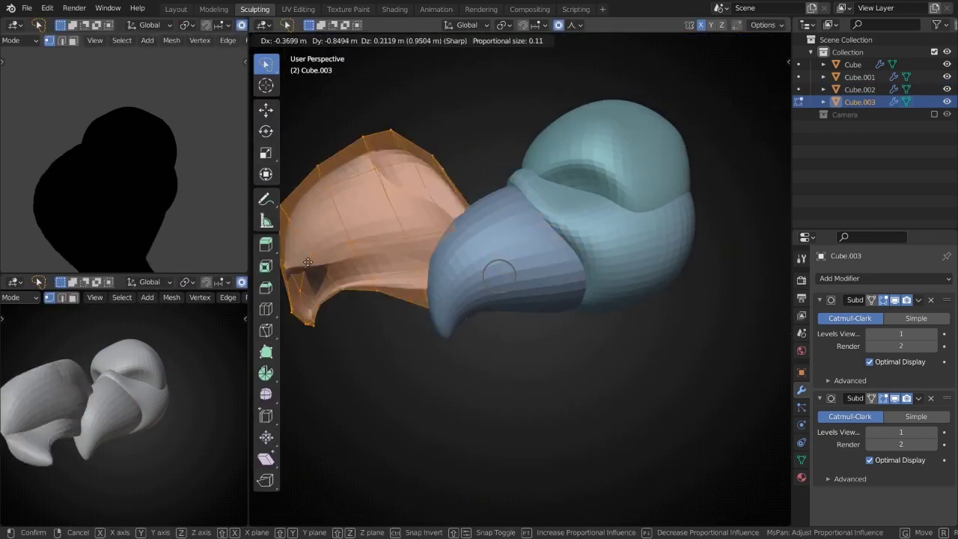
text(sz-1)
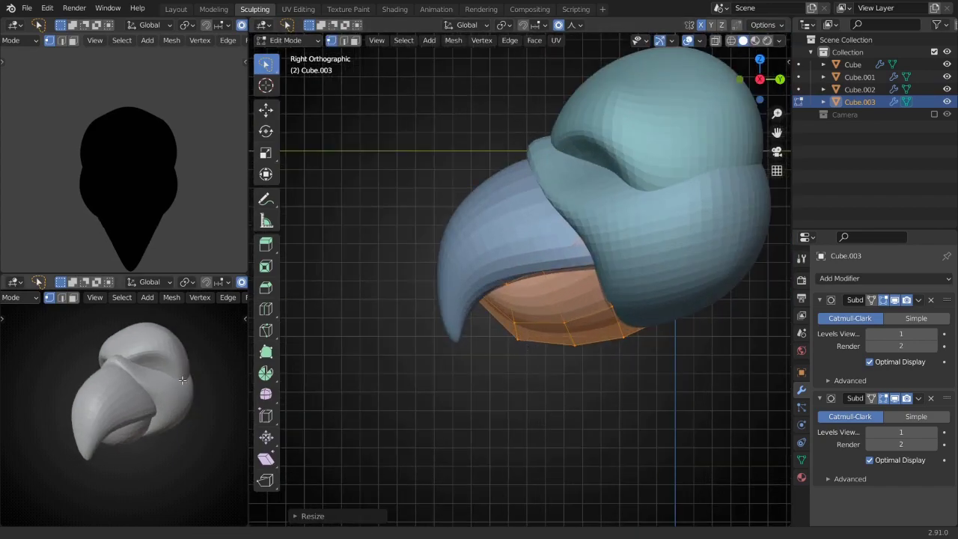
key(alt+z)
key(g)
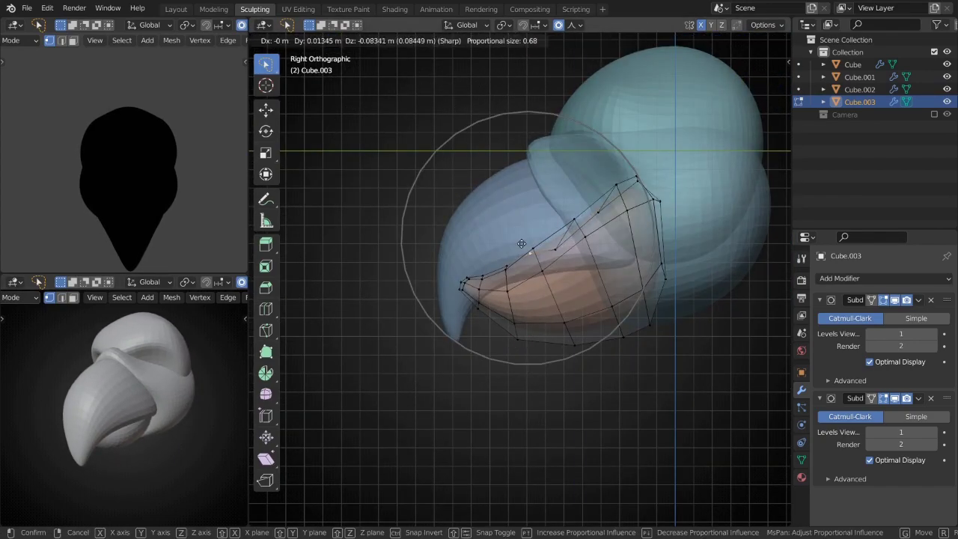
click(575, 211)
- Scale the lower piece to fit under the hooked beak and return to Sculpt Mode
middle_drag(576, 211, 600, 319)
key(s)
click(637, 333)
key(Tab)
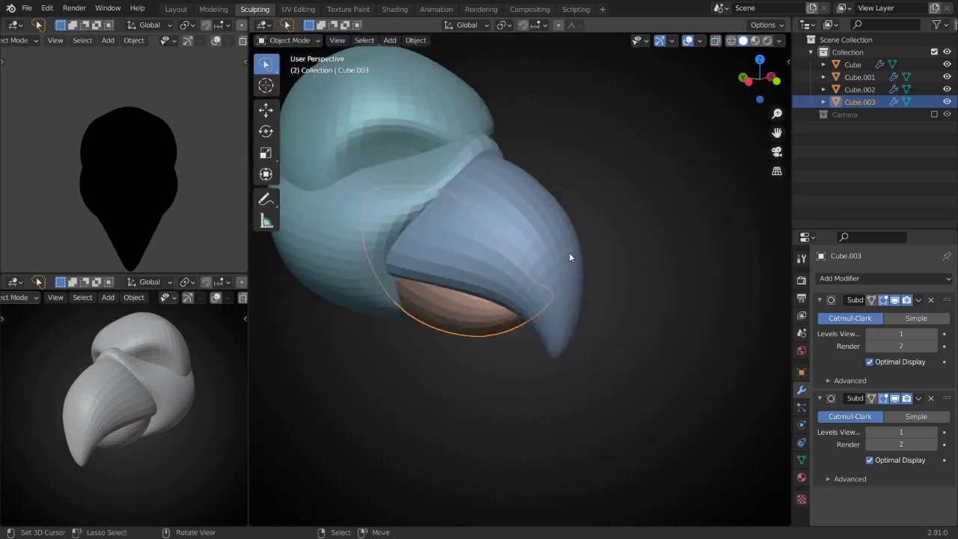
key(ctrl+Tab)
middle_drag(569, 252, 499, 214)
key(alt+z)
mouse_move(471, 143)
middle_down()
mouse_move(573, 231)
mouse_move(562, 258)
middle_up()
scroll(572, 231, up, 3)
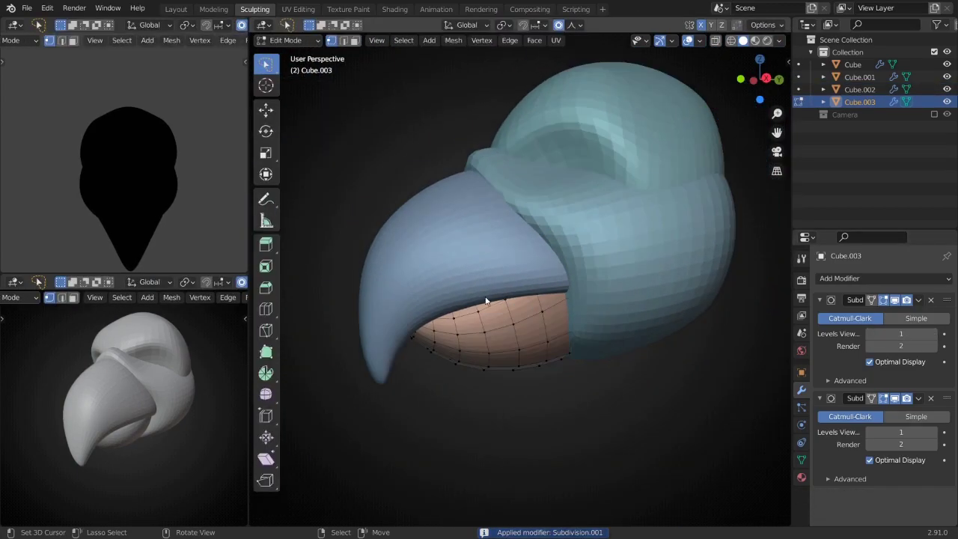
- Save the file as bl_002.blend
key(ctrl+shift+s)
key(Return)
key(KP_3)
key(Tab)
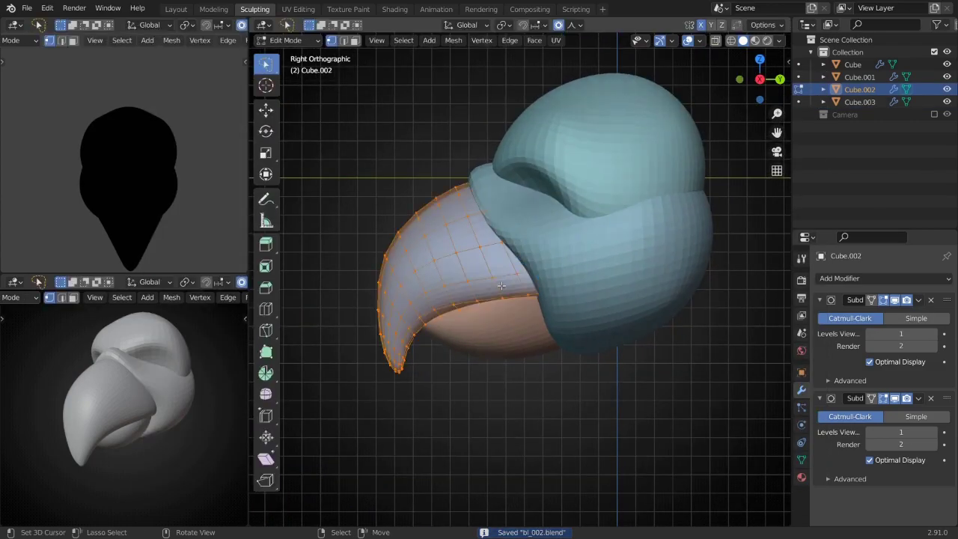
key(Tab)
- Switch brushes and orbit to inspect the beak from below and the front
scroll(481, 320, up, 3)
key(f)
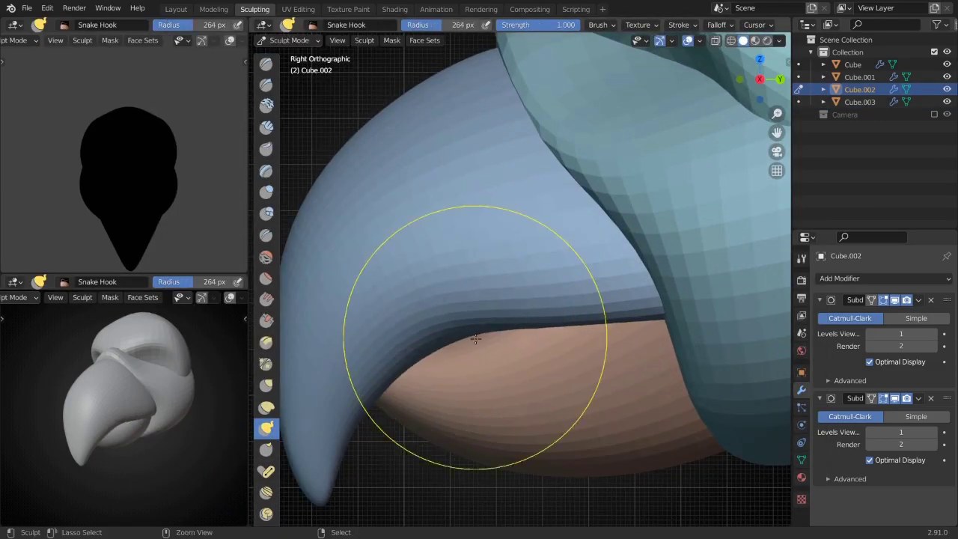
shift+middle_drag(555, 325, 517, 279)
middle_drag(633, 262, 603, 267)
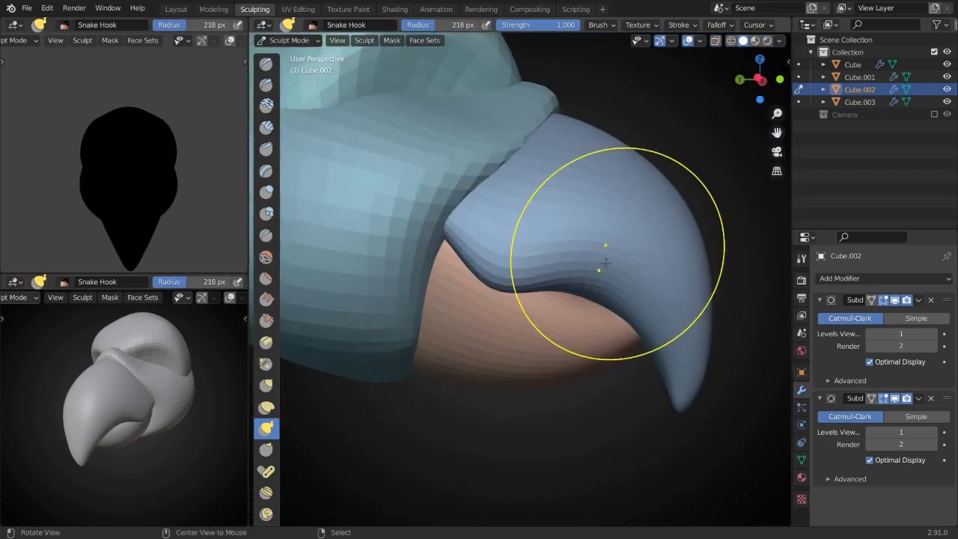
key(x)
ctrl+middle_drag(551, 209, 656, 352)
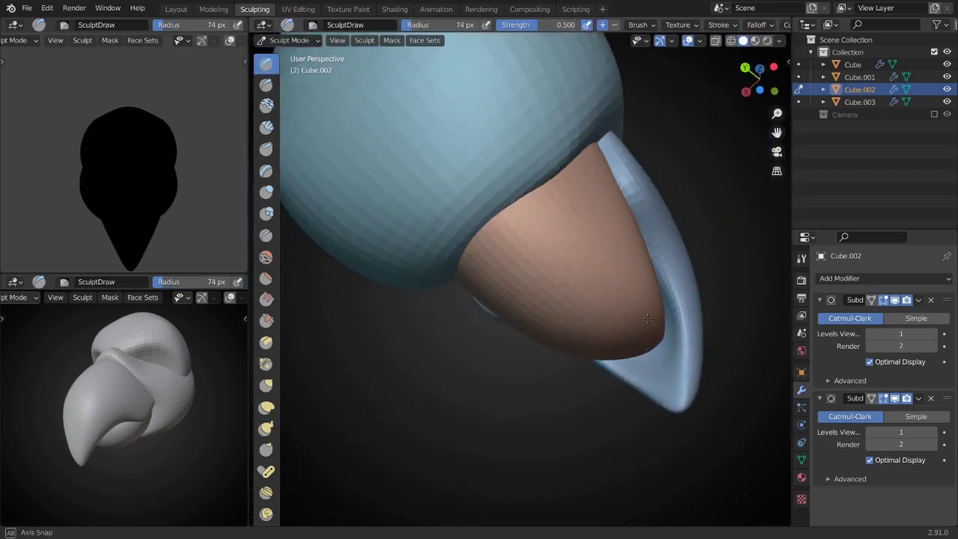
middle_drag(647, 319, 614, 299)
- Target the lower beak Cube.003 with a 132 px brush and grab it into place
click(799, 101)
key(alt+z)
key(f)
click(566, 281)
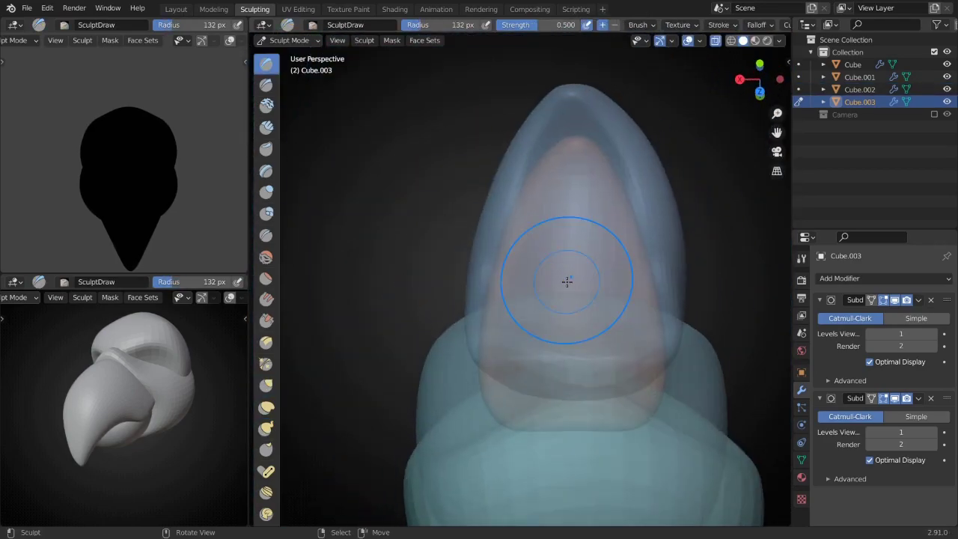
key(alt+z)
mouse_move(569, 426)
middle_down()
mouse_move(566, 304)
mouse_move(495, 307)
middle_up()
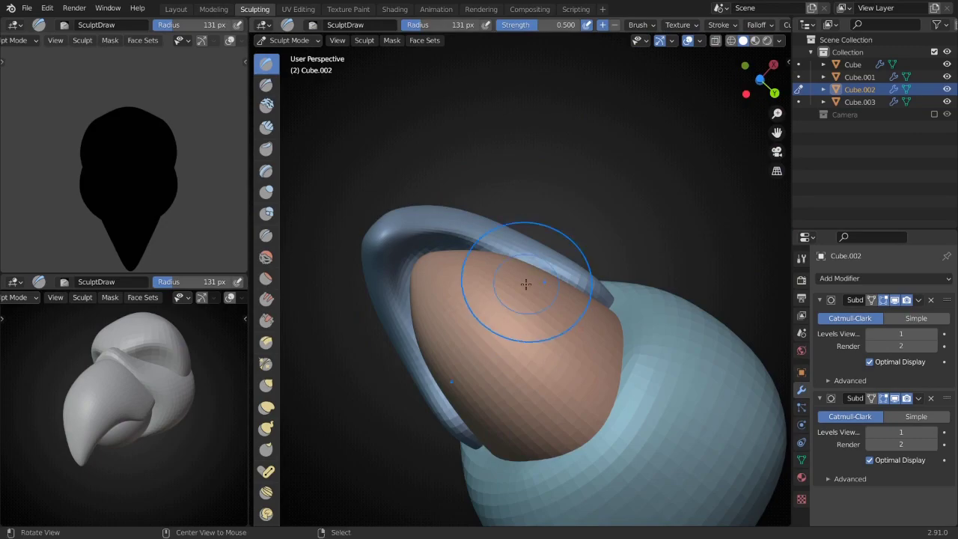
scroll(526, 283, down, 5)
middle_drag(526, 284, 702, 332)
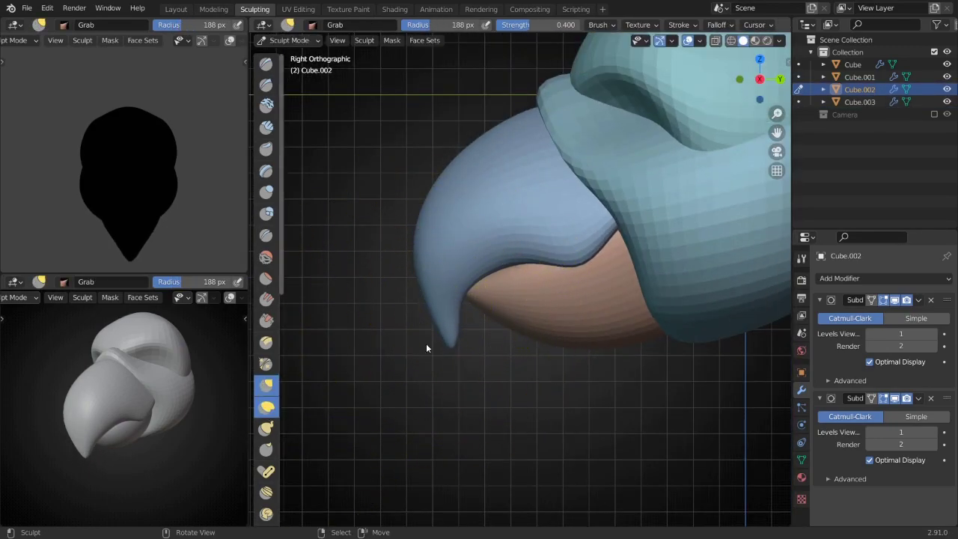
mouse_move(469, 260)
middle_down()
mouse_move(574, 289)
mouse_move(605, 263)
mouse_move(526, 288)
mouse_move(506, 199)
mouse_move(531, 220)
mouse_move(481, 199)
mouse_move(563, 194)
middle_up()
- Switch to a 144 px brush and grab the lower beak up under the hook in see-through view
key(f)
click(606, 288)
middle_drag(606, 288, 593, 285)
key(alt+z)
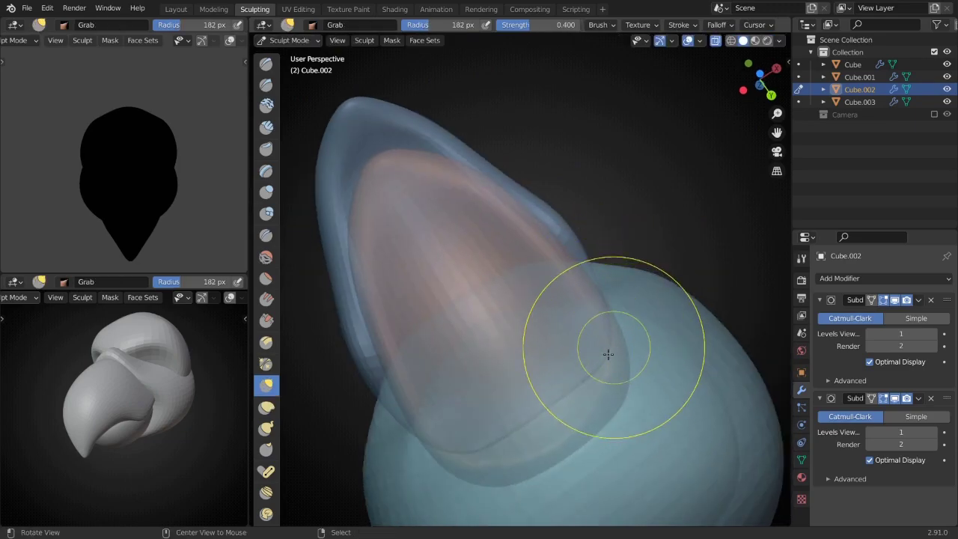
key(alt+z)
mouse_move(621, 337)
middle_down()
mouse_move(591, 247)
mouse_move(558, 188)
mouse_move(547, 391)
mouse_move(498, 331)
mouse_move(484, 342)
middle_up()
key(alt+z)
key(alt+z)
key(g)
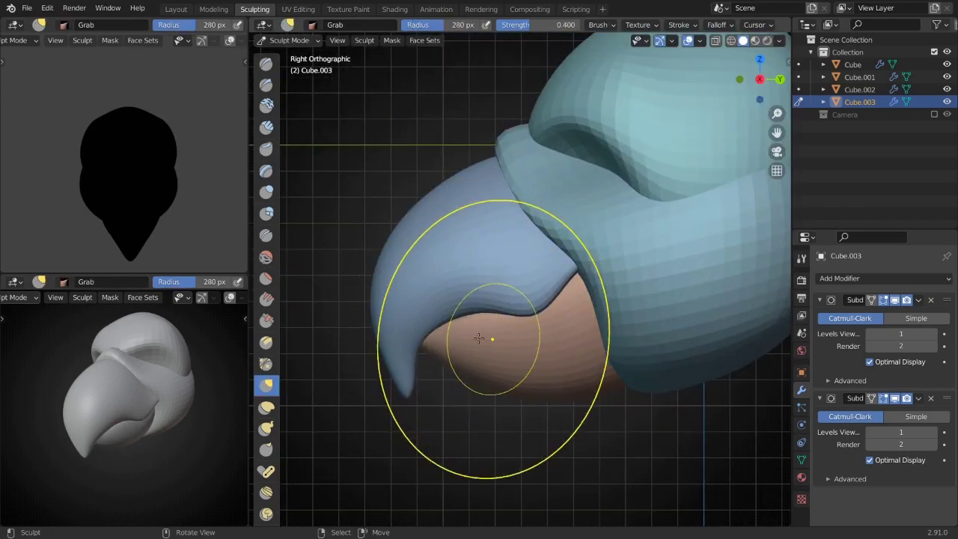
mouse_move(377, 330)
middle_down()
mouse_move(531, 358)
mouse_move(598, 299)
mouse_move(517, 243)
mouse_move(524, 246)
middle_up()
- Sharpen the lower beak's rim with the Draw Sharp brush
click(265, 85)
scroll(470, 300, up, 2)
mouse_move(442, 320)
middle_down()
mouse_move(529, 217)
mouse_move(567, 274)
mouse_move(611, 285)
mouse_move(630, 263)
middle_up()
key(x)
click(600, 277)
key(g)
- Return to Cube.003 and keep shaping the lower beak from the front
click(799, 101)
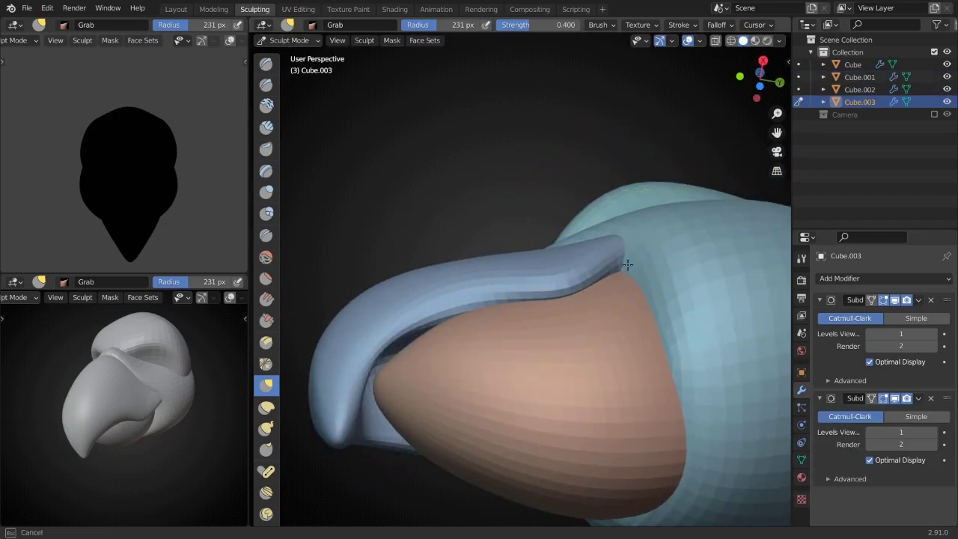
mouse_move(588, 304)
middle_down()
mouse_move(621, 273)
mouse_move(516, 294)
mouse_move(376, 379)
mouse_move(509, 400)
middle_up()
key(alt+q)
key(f)
mouse_move(483, 356)
middle_down()
mouse_move(524, 267)
mouse_move(444, 267)
mouse_move(583, 247)
mouse_move(604, 227)
mouse_move(680, 220)
mouse_move(717, 315)
mouse_move(679, 423)
mouse_move(541, 249)
mouse_move(521, 261)
middle_up()
- Switch sculpting to the upper beak Cube.002 with the Crease brush, viewed from below
key(alt+q)
key(shift+c)
mouse_move(479, 233)
middle_down()
mouse_move(567, 217)
mouse_move(596, 246)
middle_up()
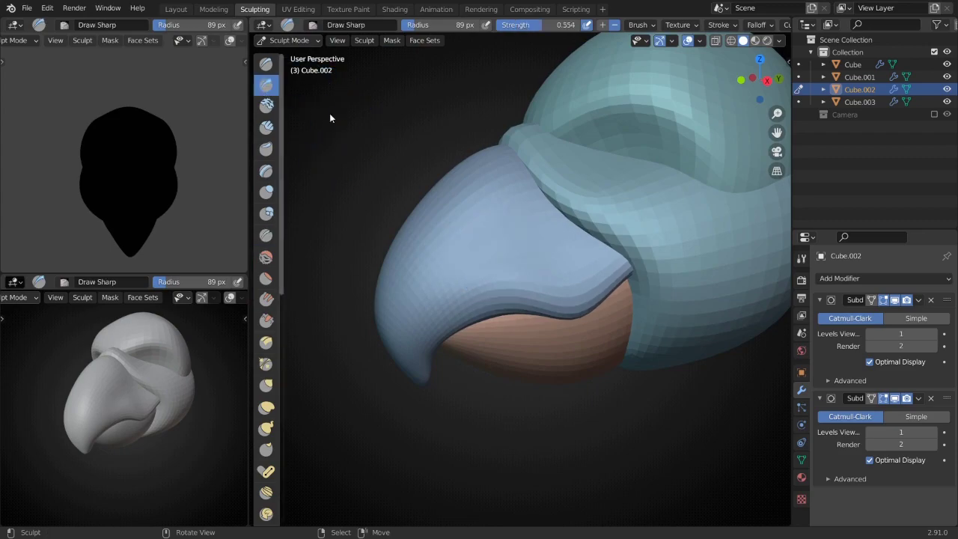
mouse_move(546, 267)
middle_down()
mouse_move(562, 261)
mouse_move(524, 292)
mouse_move(628, 279)
middle_up()
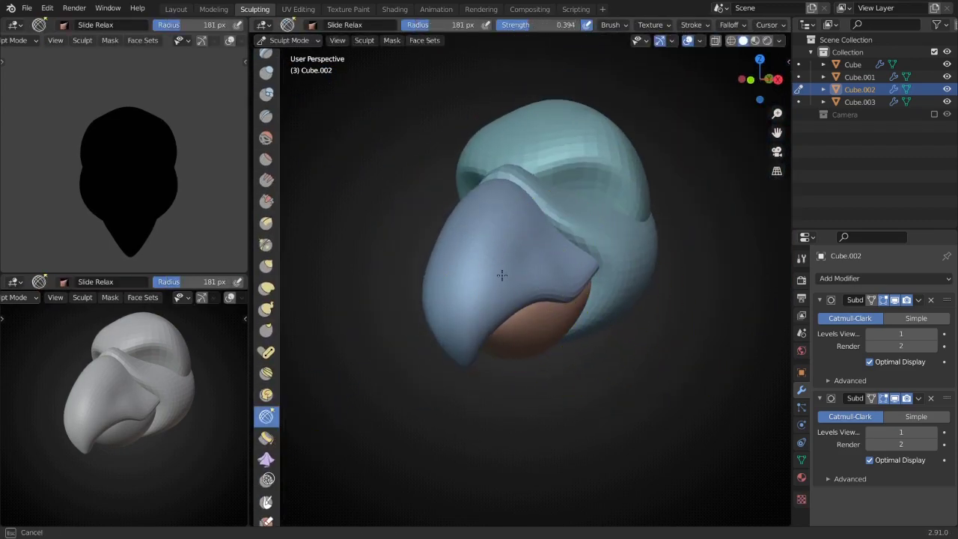
scroll(517, 274, up, 3)
mouse_move(502, 275)
middle_down()
mouse_move(548, 257)
mouse_move(684, 282)
mouse_move(651, 226)
mouse_move(602, 243)
middle_up()
scroll(265, 105, up, 3)
- Shape the upper beak's front with the Clay and Grab brushes from a close front view
key(c)
scroll(541, 273, up, 2)
key(g)
scroll(591, 279, down, 5)
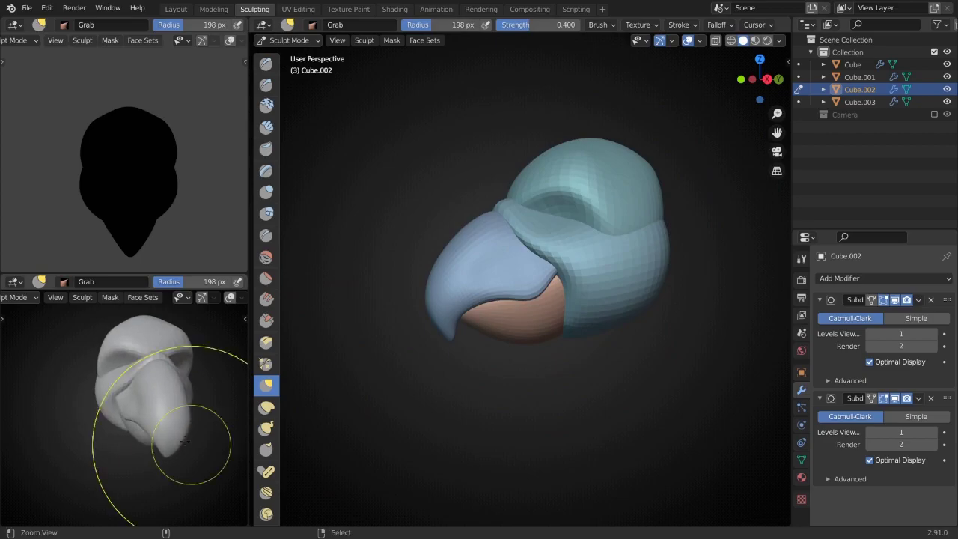
alt+middle_drag(567, 323, 524, 267)
scroll(523, 267, up, 3)
scroll(514, 252, up, 2)
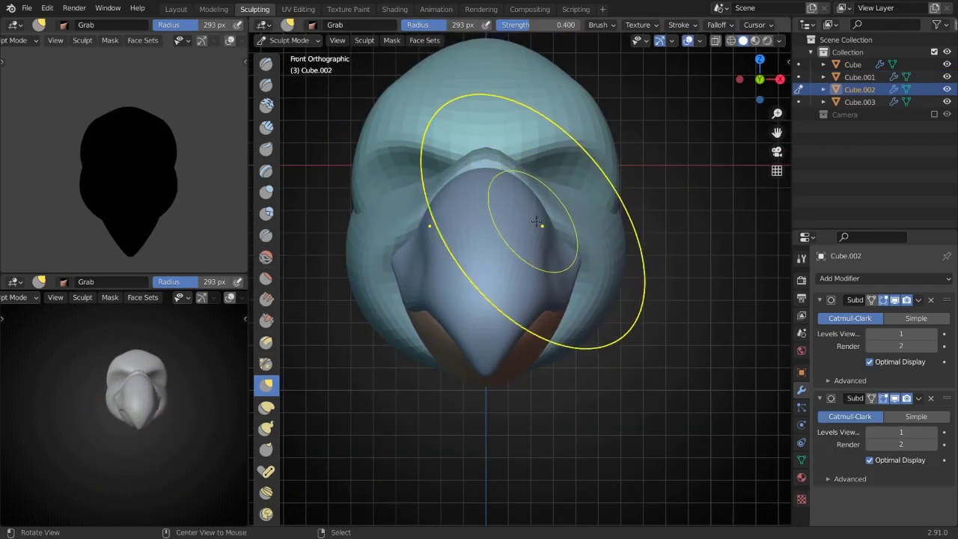
middle_drag(536, 222, 499, 207)
scroll(439, 235, up, 2)
middle_drag(439, 235, 504, 210)
- Swell the beak's front with Inflate/Deflate, then reshape its side with Grab
key(i)
scroll(486, 404, up, 2)
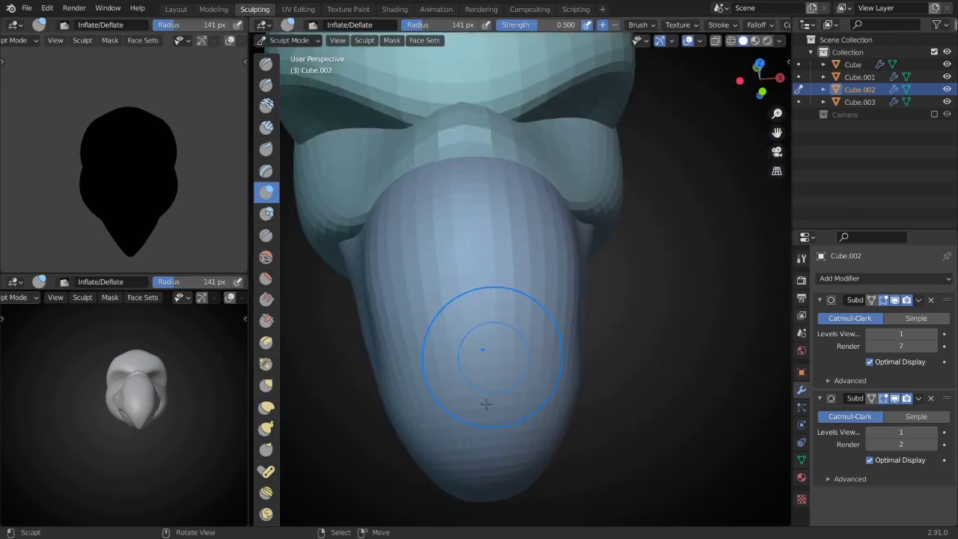
mouse_move(486, 404)
middle_down()
mouse_move(513, 332)
mouse_move(500, 343)
middle_up()
scroll(501, 343, down, 2)
middle_drag(447, 283, 577, 299)
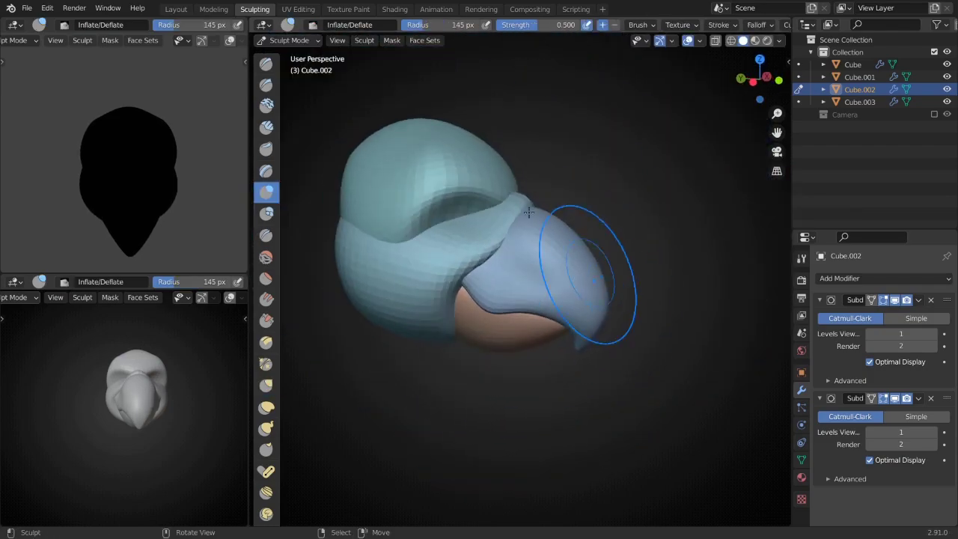
scroll(517, 261, up, 3)
mouse_move(517, 261)
middle_down()
mouse_move(531, 252)
mouse_move(526, 193)
mouse_move(467, 235)
middle_up()
key(g)
scroll(487, 224, down, 3)
scroll(468, 235, up, 2)
- Move sculpting to Cube.001 and sharpen edges with the Crease brush
key(alt+q)
scroll(489, 194, down, 2)
mouse_move(489, 195)
middle_down()
mouse_move(516, 217)
mouse_move(514, 310)
mouse_move(588, 258)
mouse_move(540, 342)
mouse_move(504, 269)
mouse_move(561, 325)
mouse_move(504, 332)
mouse_move(569, 330)
mouse_move(588, 311)
mouse_move(513, 317)
mouse_move(427, 267)
mouse_move(503, 306)
mouse_move(502, 321)
mouse_move(605, 325)
middle_up()
scroll(519, 220, up, 2)
scroll(513, 310, down, 2)
scroll(588, 259, up, 2)
key(shift+c)
- Adjust the upper beak's curve toward the tip with Grab, Draw, Inflate and Elastic Deform brushes
key(g)
key(x)
key(f)
key(g)
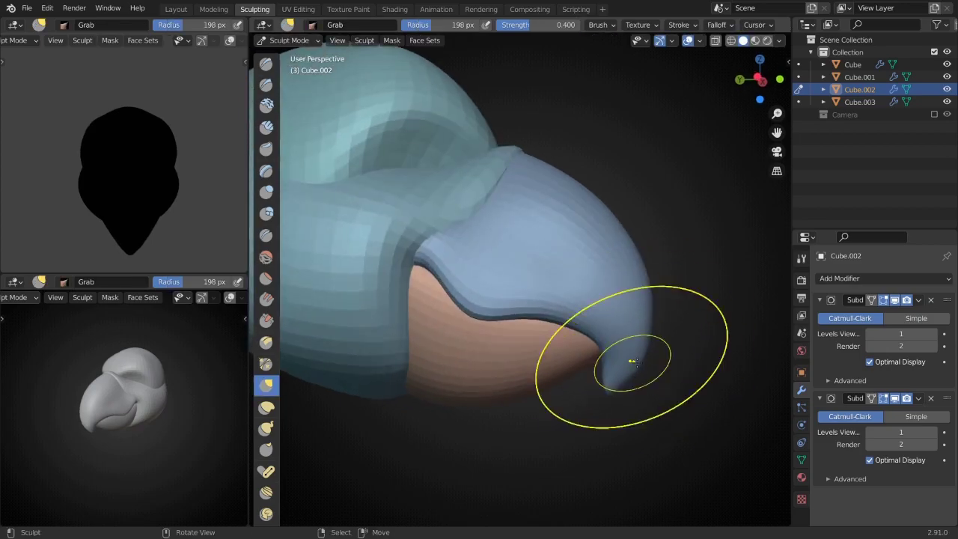
key(i)
mouse_move(631, 364)
middle_down()
mouse_move(556, 321)
mouse_move(430, 305)
mouse_move(385, 342)
mouse_move(411, 300)
mouse_move(403, 297)
mouse_move(466, 267)
mouse_move(514, 182)
mouse_move(461, 231)
middle_up()
key(e)
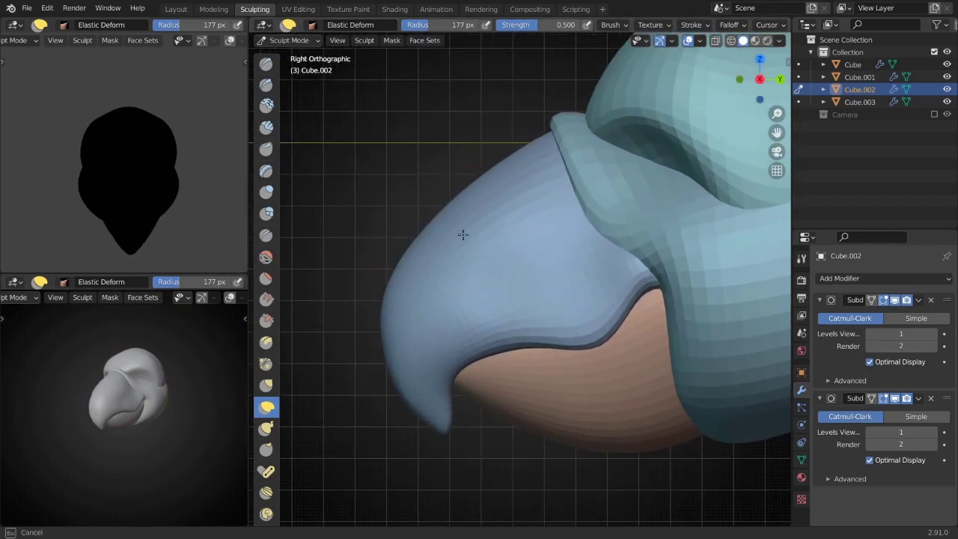
mouse_move(411, 284)
middle_down()
mouse_move(552, 306)
mouse_move(603, 214)
mouse_move(572, 365)
mouse_move(620, 299)
mouse_move(581, 239)
mouse_move(571, 178)
mouse_move(610, 152)
mouse_move(474, 122)
mouse_move(541, 313)
mouse_move(496, 278)
mouse_move(582, 316)
mouse_move(582, 266)
mouse_move(560, 346)
mouse_move(621, 153)
middle_up()
- Switch sculpting to the lower beak Cube.003 in a front three-quarter view
key(alt+q)
key(alt+q)
scroll(561, 344, up, 2)
scroll(560, 344, down, 4)
mouse_move(718, 314)
middle_down()
mouse_move(551, 257)
mouse_move(546, 217)
middle_up()
- Grab-sculpt the head beside the beak using a smaller Grab brush
key(x)
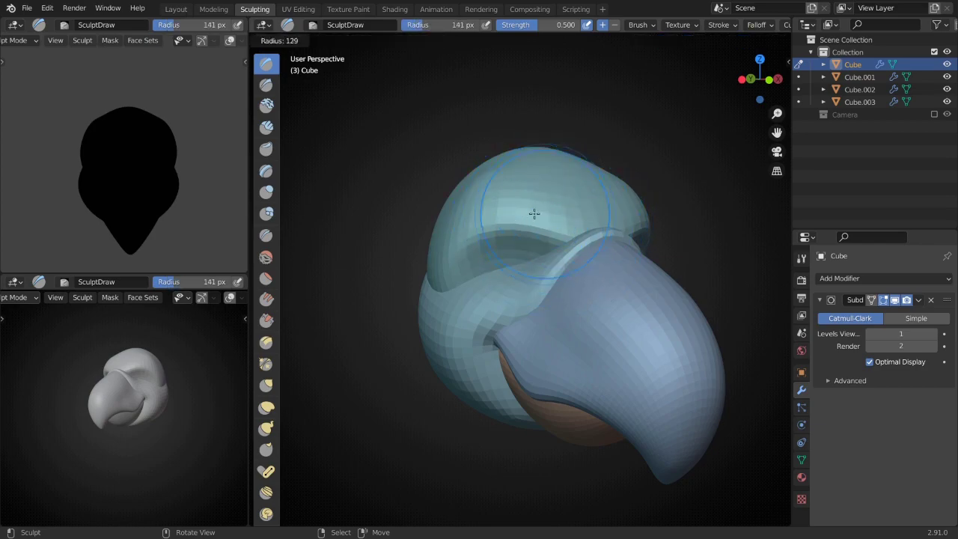
middle_drag(509, 229, 636, 229)
key(f)
key(g)
mouse_move(710, 249)
middle_down()
mouse_move(699, 285)
mouse_move(642, 320)
mouse_move(640, 261)
mouse_move(566, 225)
mouse_move(521, 295)
middle_up()
key(f)
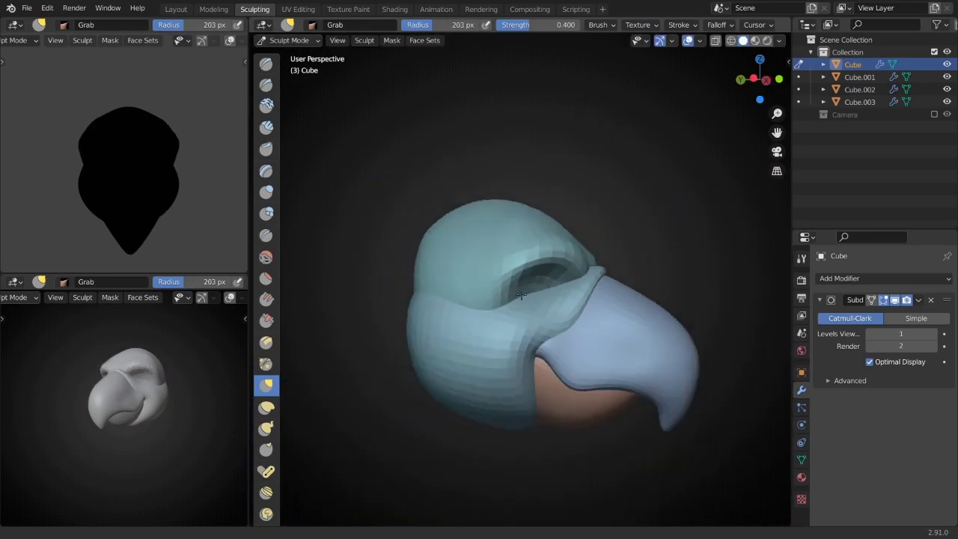
middle_drag(596, 323, 622, 326)
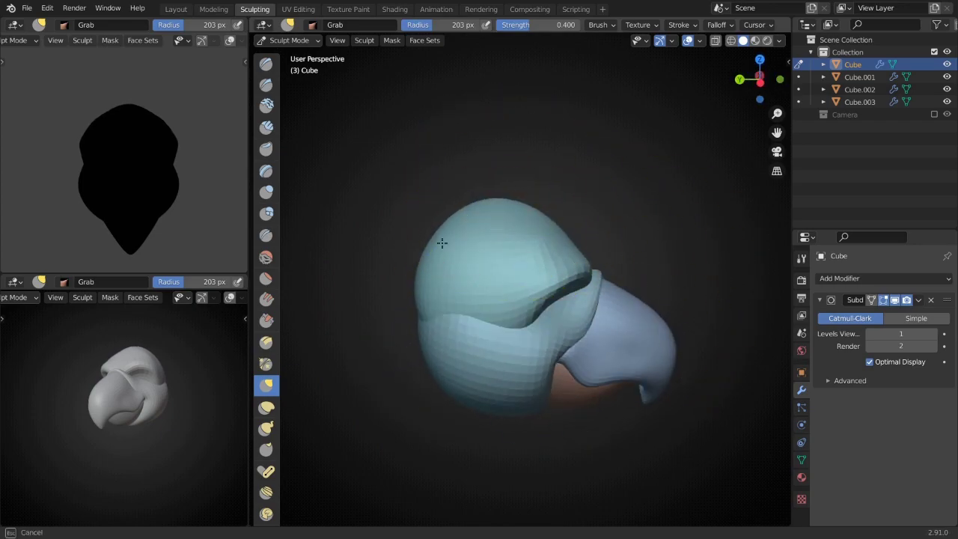
- Sculpt the brow and cheek shapes around the eye socket on the head Cube
scroll(460, 252, up, 5)
middle_drag(577, 278, 590, 257)
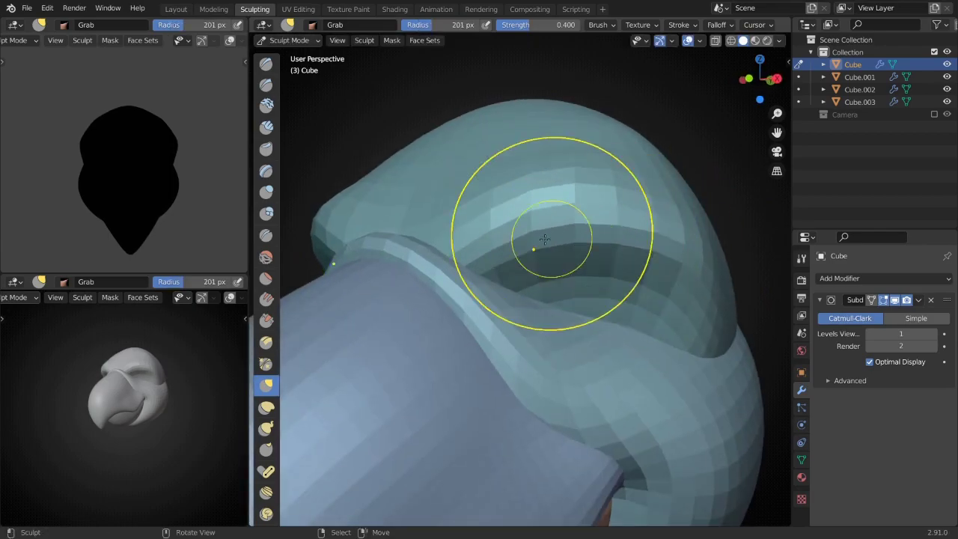
scroll(544, 239, down, 2)
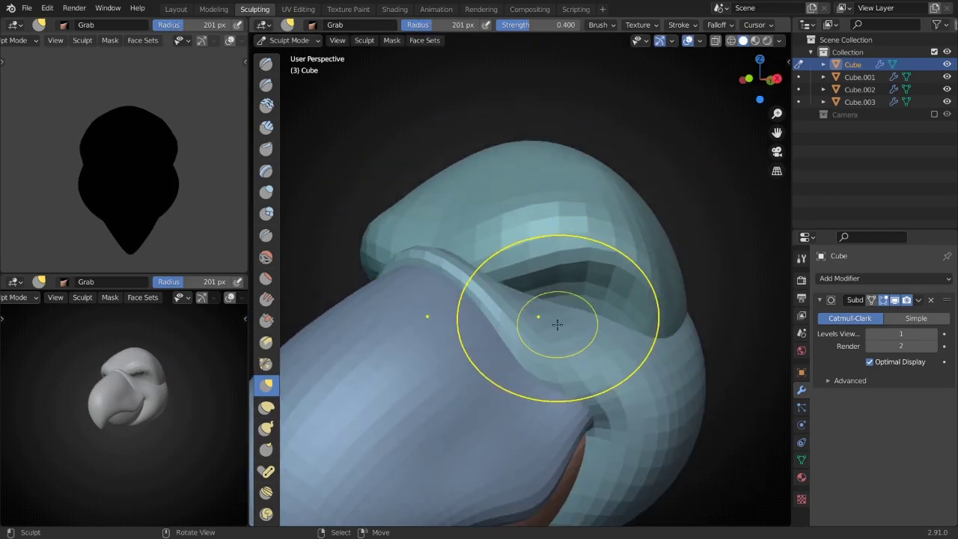
scroll(558, 324, down, 3)
middle_drag(558, 324, 602, 348)
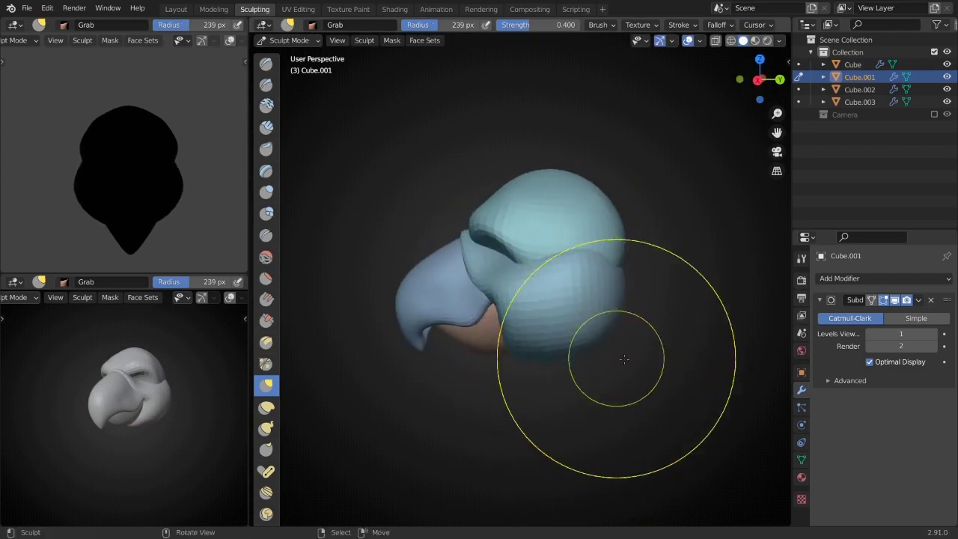
middle_drag(629, 404, 445, 336)
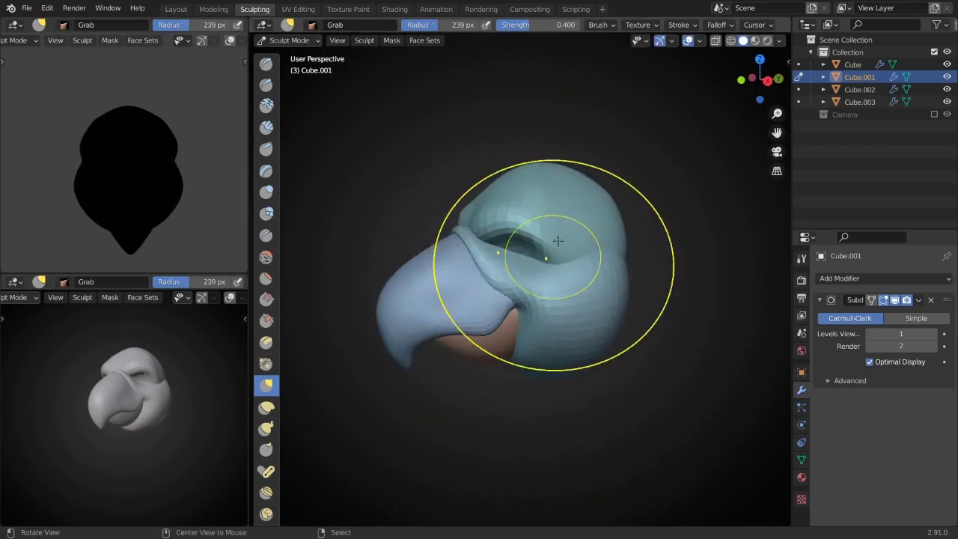
ctrl+middle_drag(566, 238, 571, 266)
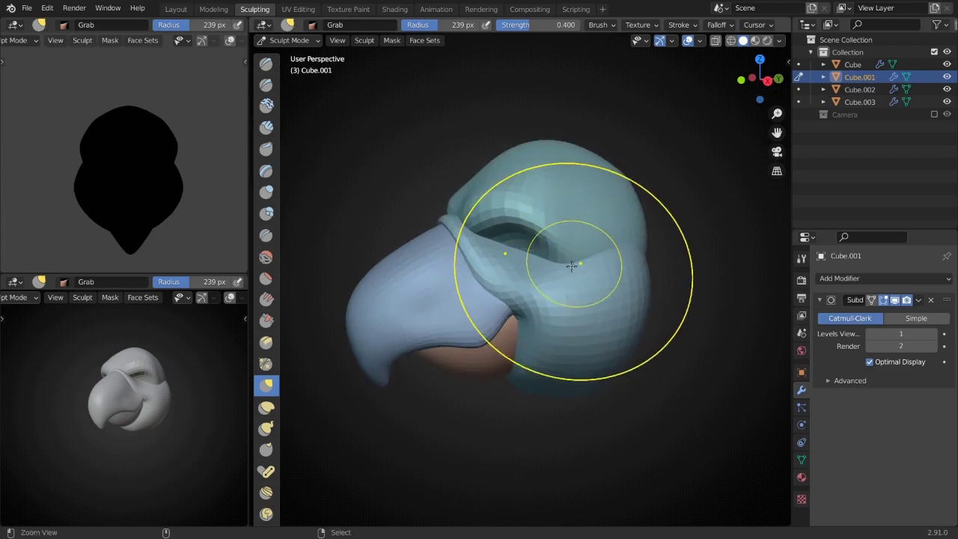
scroll(576, 216, up, 3)
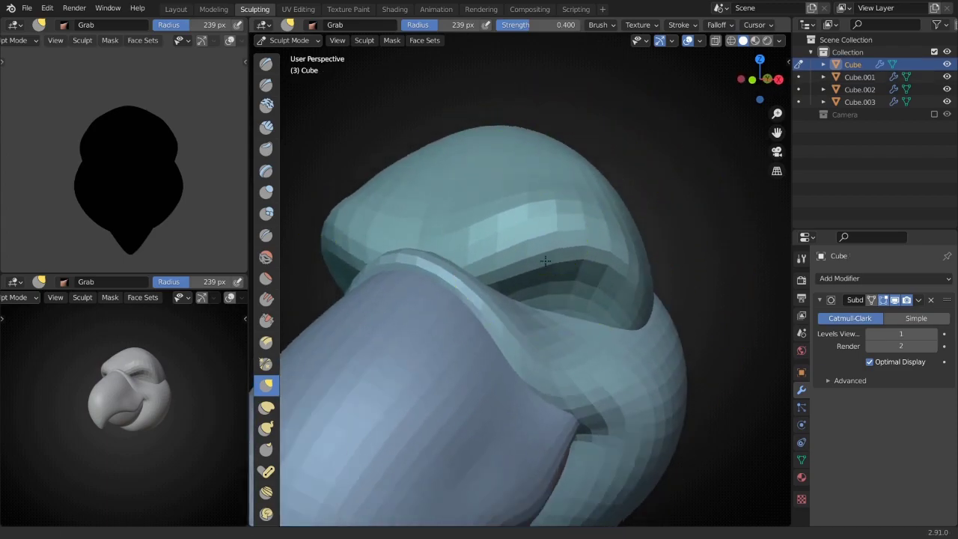
mouse_move(568, 229)
middle_down()
mouse_move(547, 294)
mouse_move(482, 293)
middle_up()
- Grab-sculpt Cube.001 around the eye with Draw and an enlarged Grab brush
key(alt+q)
key(x)
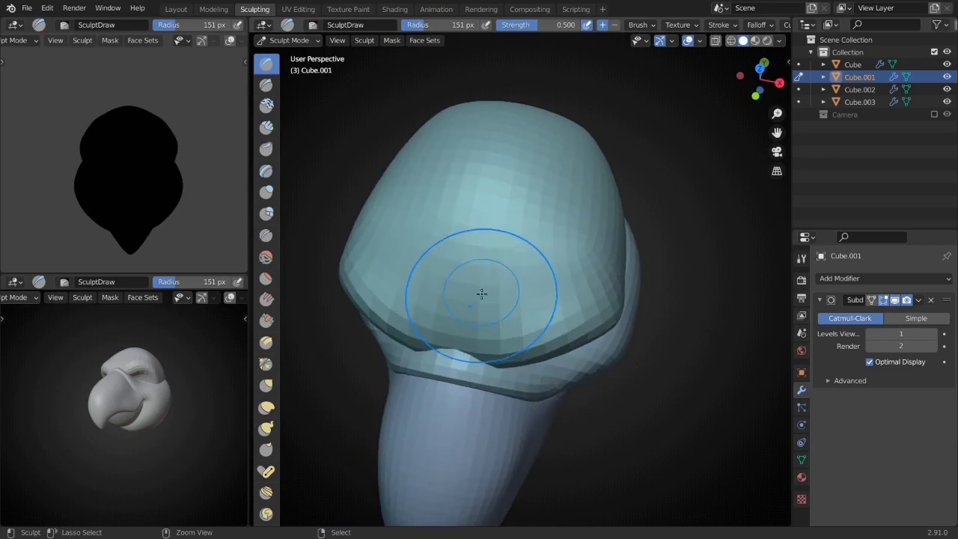
middle_drag(451, 231, 498, 299)
scroll(498, 299, up, 3)
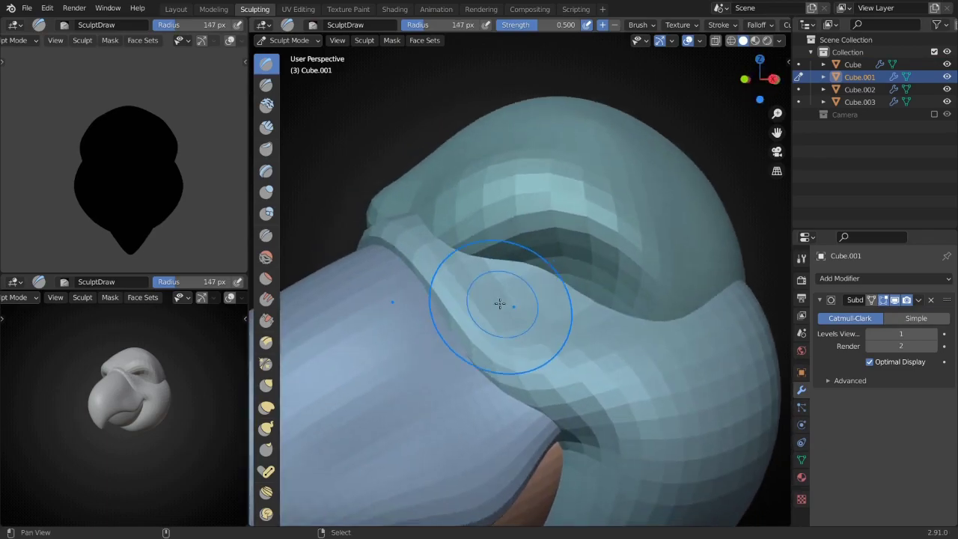
key(g)
mouse_move(427, 233)
middle_down()
mouse_move(581, 261)
mouse_move(506, 322)
middle_up()
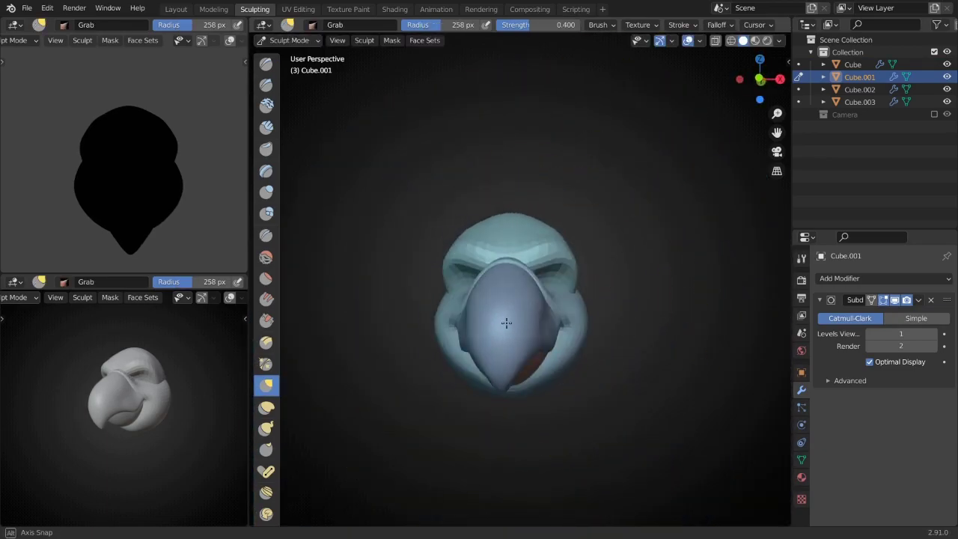
mouse_move(605, 330)
middle_down()
mouse_move(591, 296)
mouse_move(579, 305)
middle_up()
scroll(592, 297, down, 2)
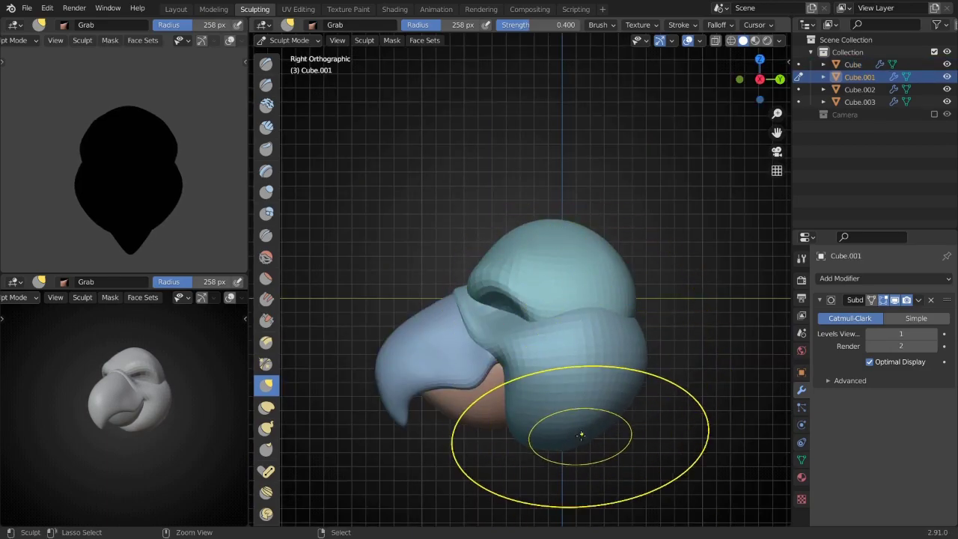
mouse_move(581, 435)
alt+middle_down()
mouse_move(635, 397)
mouse_move(635, 306)
mouse_move(622, 289)
mouse_move(331, 353)
alt+middle_up()
key(f)
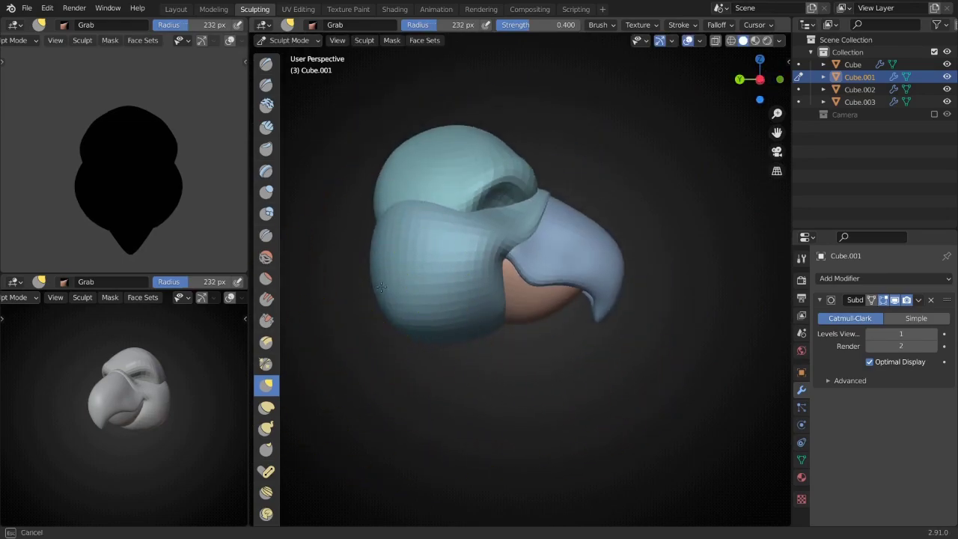
mouse_move(368, 287)
middle_down()
mouse_move(514, 224)
mouse_move(438, 314)
mouse_move(617, 257)
mouse_move(505, 387)
mouse_move(663, 267)
mouse_move(668, 311)
middle_up()
- Select the whole head Cube and begin scaling it along X
key(alt+q)
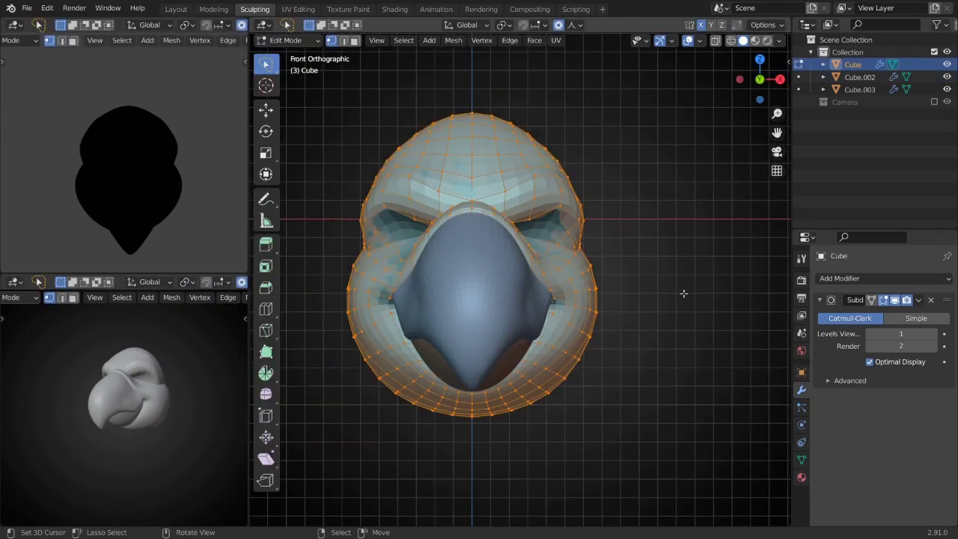
key(s)
key(x)
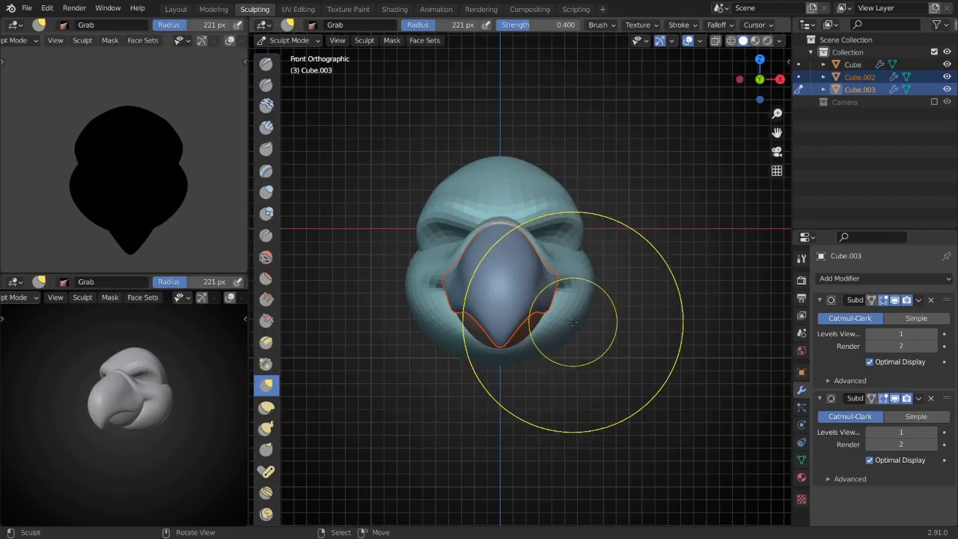
- Finish widening the head along X and return to Object Mode
middle_drag(759, 238, 647, 220)
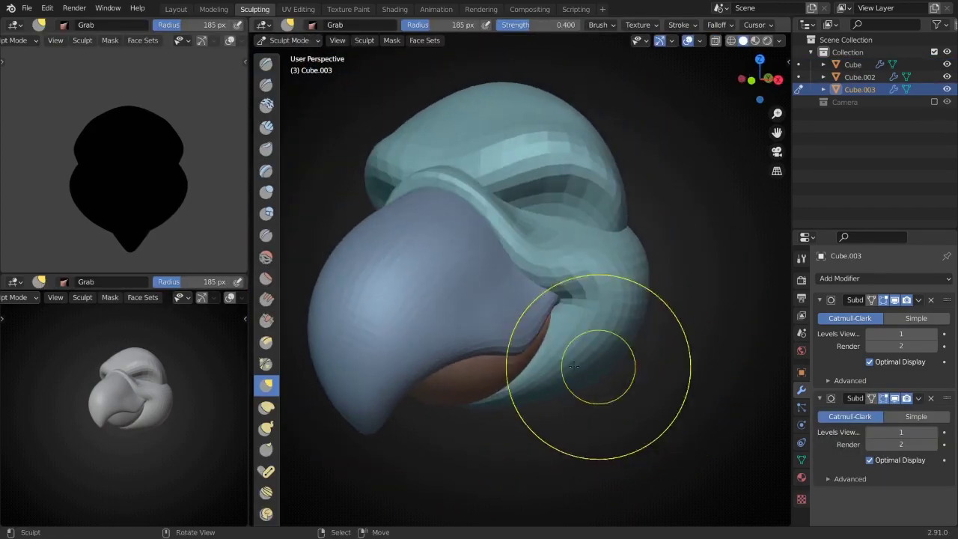
click(292, 55)
- Add a UV Sphere eyeball, set its ring count, and merge the inner ring at centre
key(shift+a)
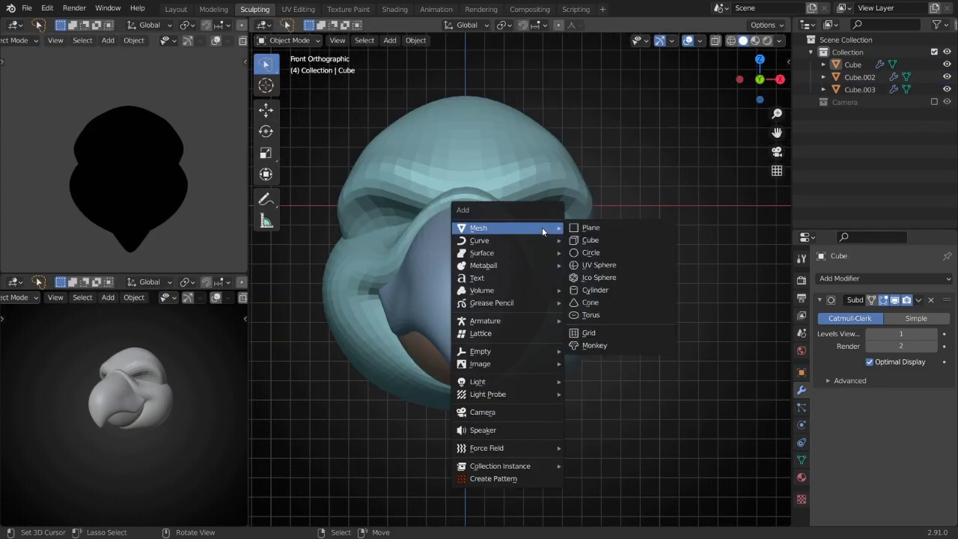
click(598, 270)
click(322, 514)
double_click(407, 394)
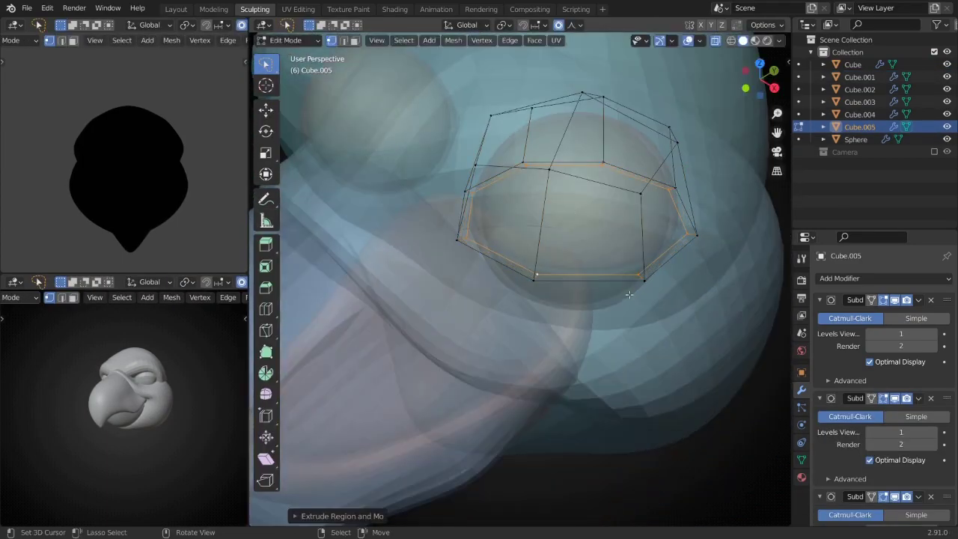
click(584, 312)
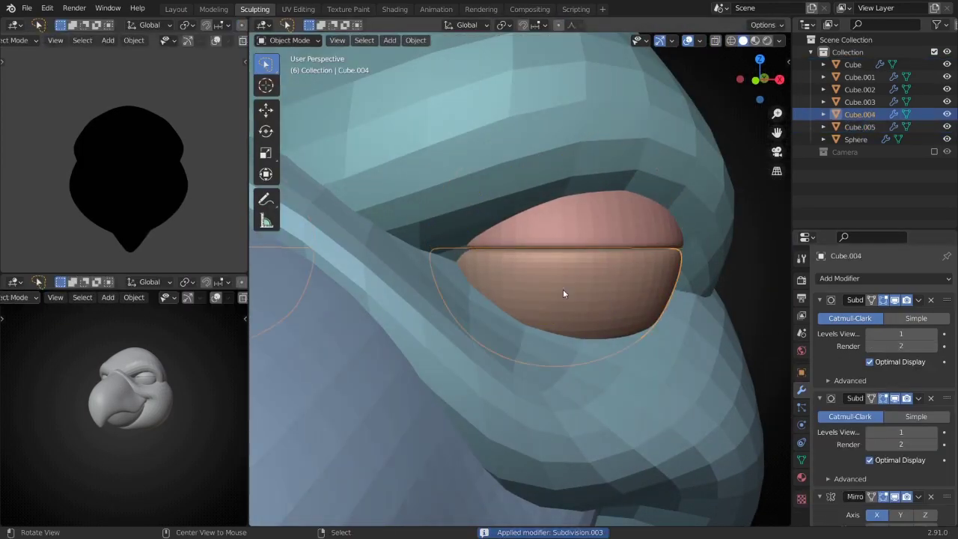
- Pull the upper eyelid into shape with a gentler, larger Snake Hook brush
key(ctrl+Tab)
click(486, 343)
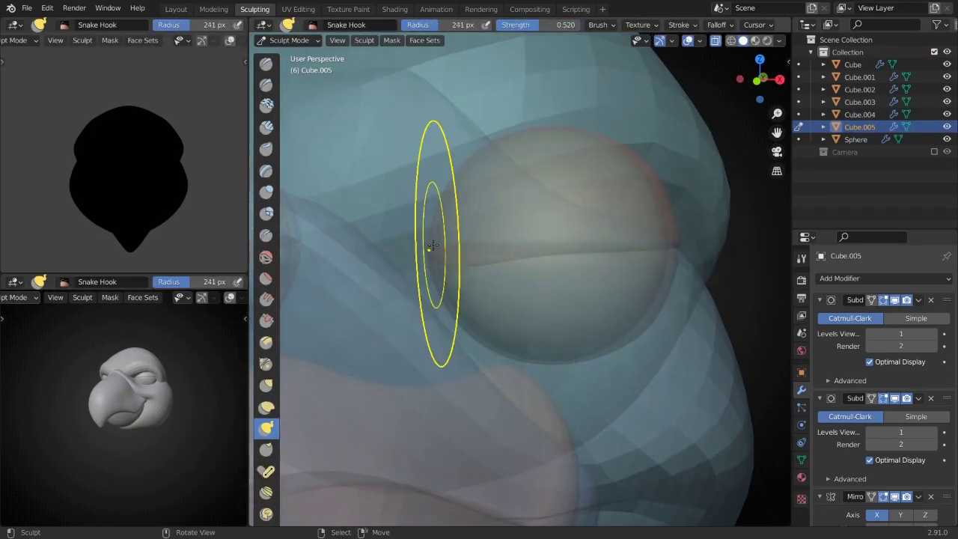
key(shift+f)
middle_drag(618, 213, 487, 201)
key(f)
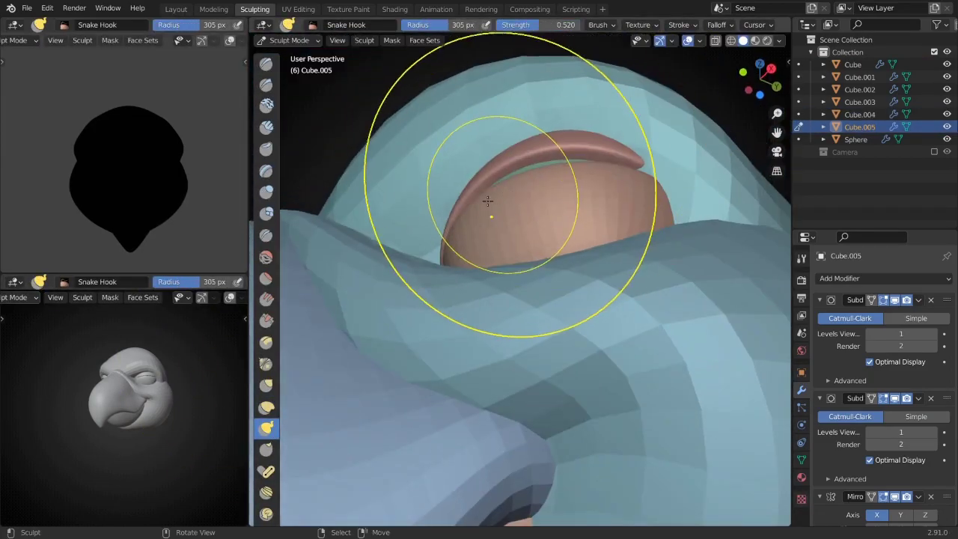
click(454, 279)
key(shift+f)
click(513, 171)
middle_drag(513, 172, 640, 229)
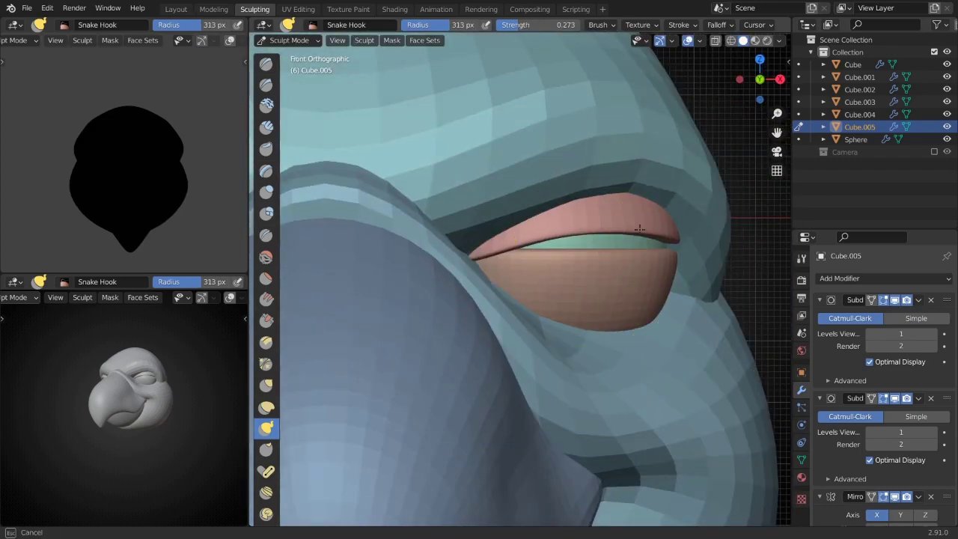
mouse_move(518, 240)
middle_down()
mouse_move(611, 243)
mouse_move(541, 231)
mouse_move(581, 237)
middle_up()
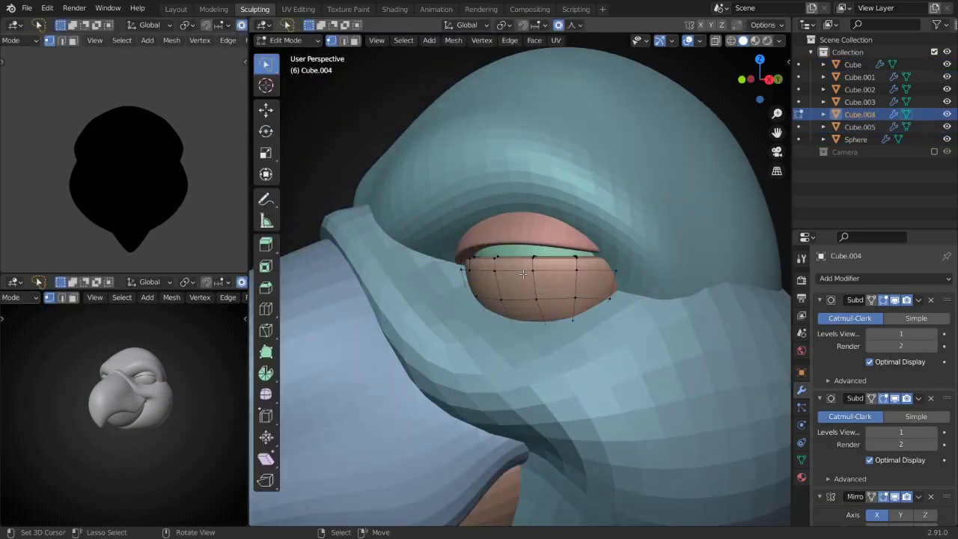
- Check the eyelid's vertices in Edit Mode and resize the Snake Hook brush
key(a)
mouse_move(522, 274)
alt+middle_down()
mouse_move(441, 294)
mouse_move(490, 329)
alt+middle_up()
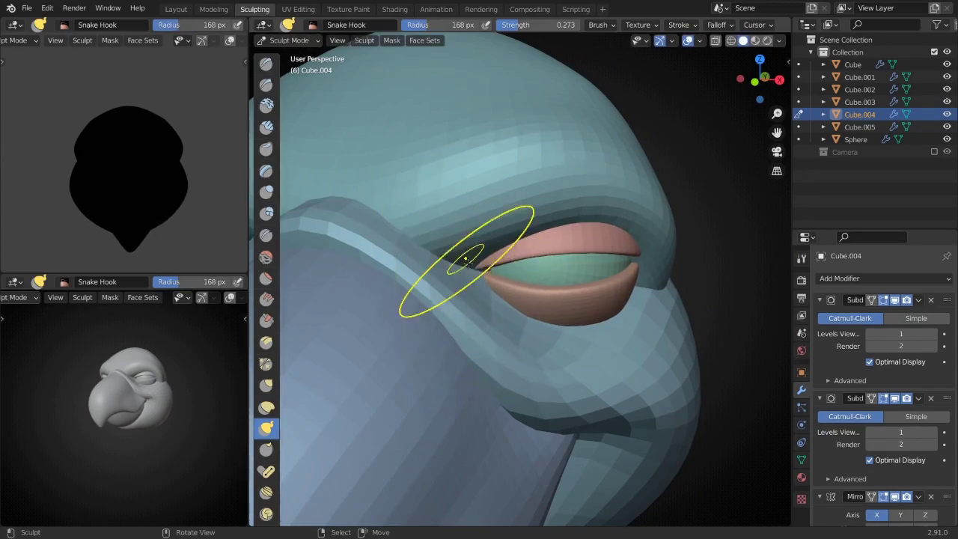
middle_drag(466, 261, 496, 278)
key(f)
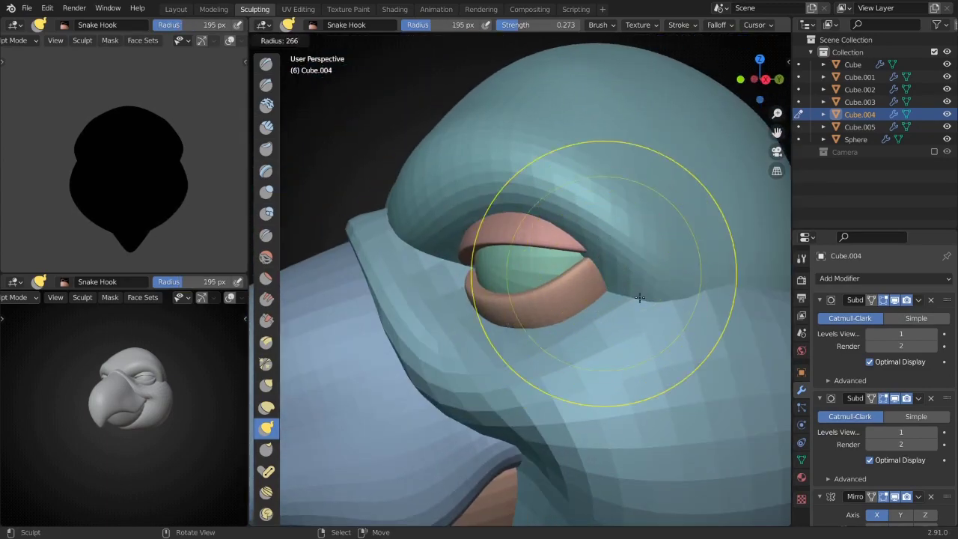
mouse_move(638, 297)
middle_down()
mouse_move(566, 282)
mouse_move(575, 284)
middle_up()
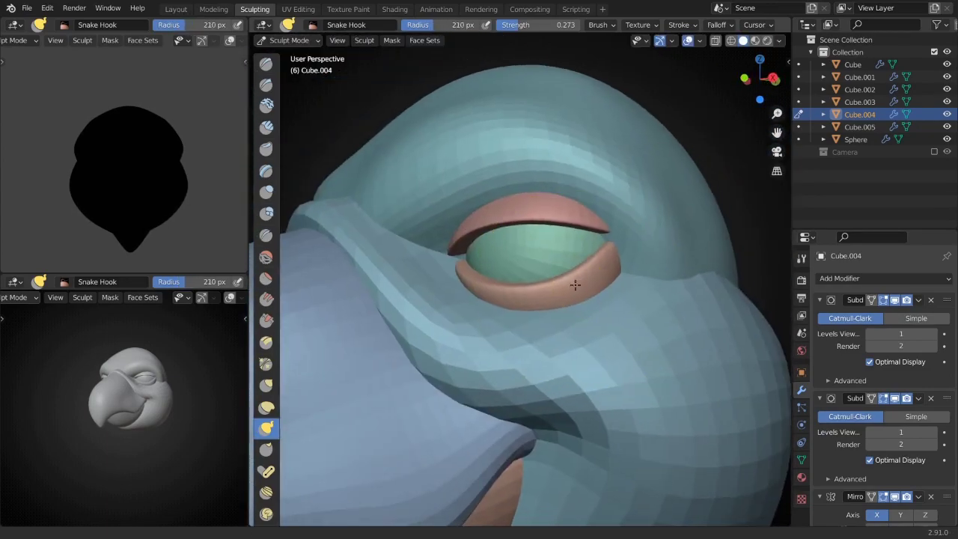
scroll(476, 279, up, 3)
key(Tab)
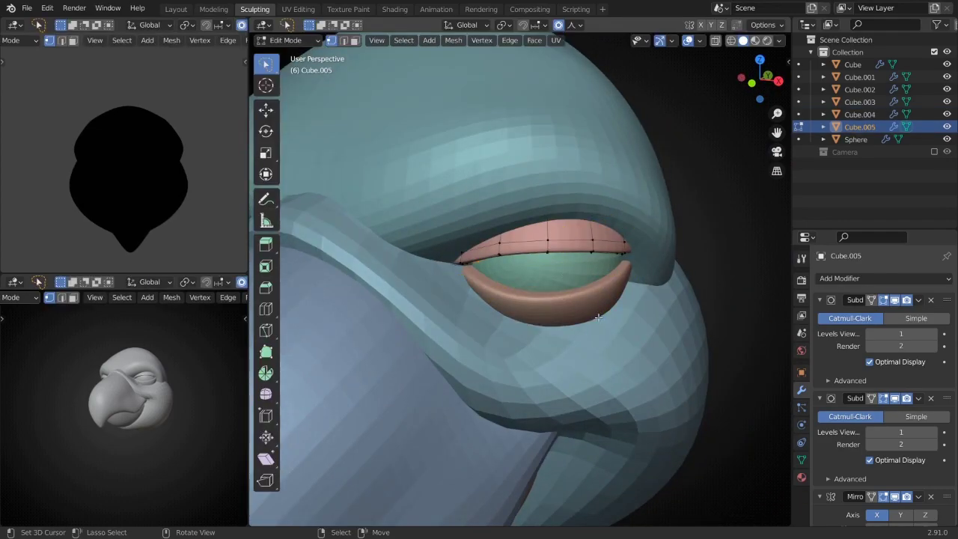
key(Tab)
mouse_move(584, 295)
middle_down()
mouse_move(600, 223)
mouse_move(457, 238)
mouse_move(609, 235)
middle_up()
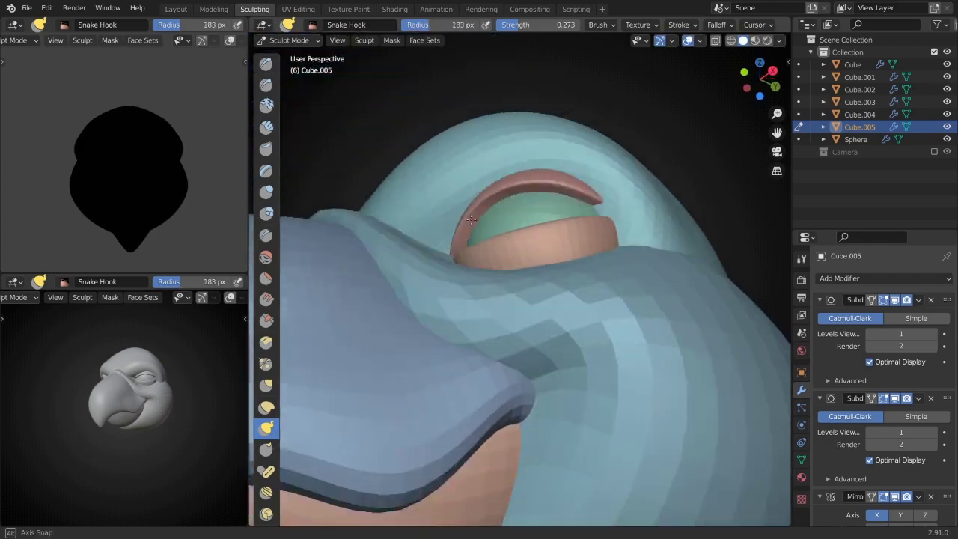
- Reshape the lower eyelid so it wraps around the eyeball
key(Tab)
key(Tab)
scroll(530, 270, up, 2)
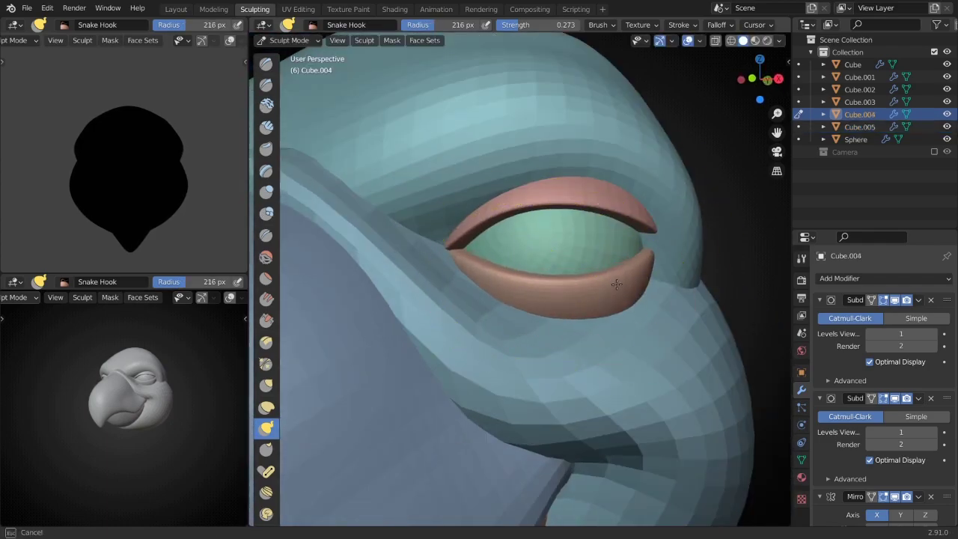
scroll(530, 270, down, 4)
mouse_move(531, 270)
middle_down()
mouse_move(627, 297)
mouse_move(581, 300)
mouse_move(558, 284)
middle_up()
- Pull the head surface above the eye with the Grab brush
key(x)
key(f)
click(442, 339)
scroll(441, 339, down, 4)
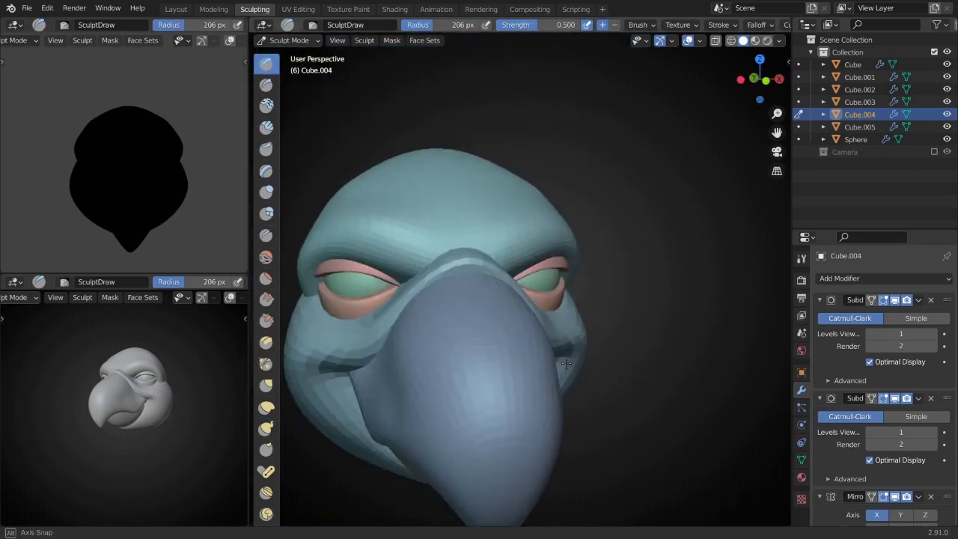
middle_drag(441, 339, 509, 337)
scroll(458, 337, up, 5)
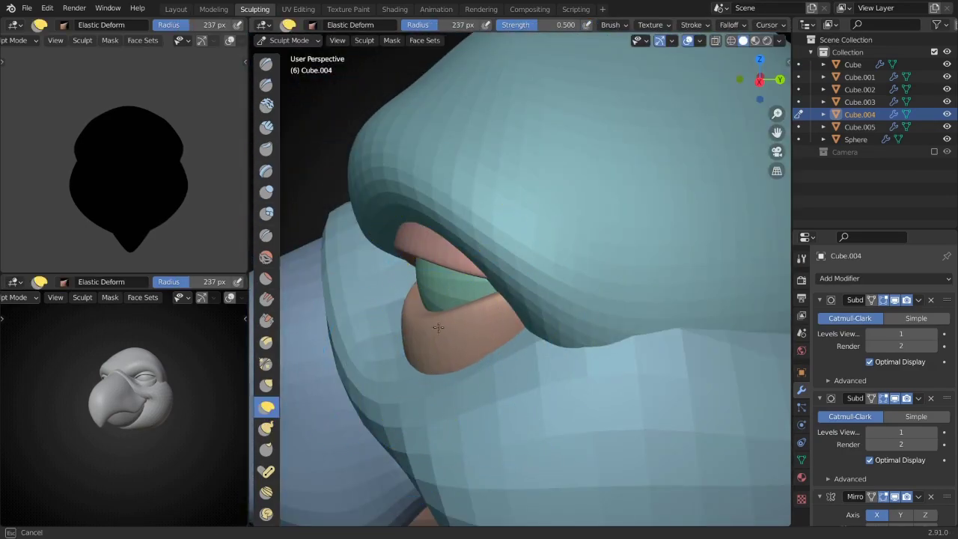
mouse_move(438, 327)
middle_down()
mouse_move(406, 336)
mouse_move(427, 374)
mouse_move(540, 350)
middle_up()
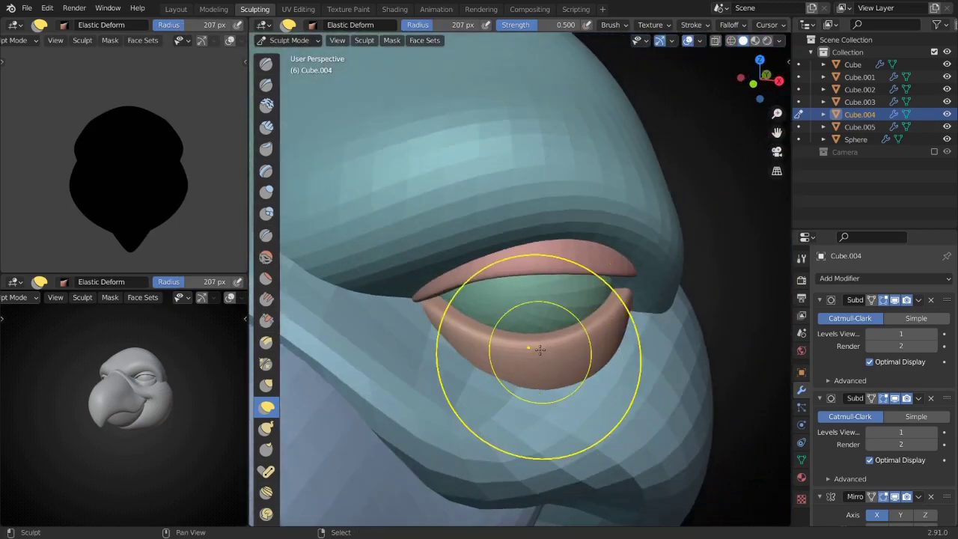
key(g)
mouse_move(458, 323)
middle_down()
mouse_move(399, 395)
mouse_move(573, 400)
mouse_move(451, 291)
mouse_move(549, 164)
mouse_move(539, 186)
middle_up()
mouse_move(539, 186)
mouse_down()
mouse_move(581, 220)
mouse_move(448, 189)
mouse_up()
- Drag the brow down over the eye with a larger Grab brush, undoing a stray pull
mouse_move(449, 189)
middle_down()
mouse_move(523, 225)
mouse_move(526, 196)
middle_up()
key(f)
click(589, 231)
scroll(593, 291, down, 5)
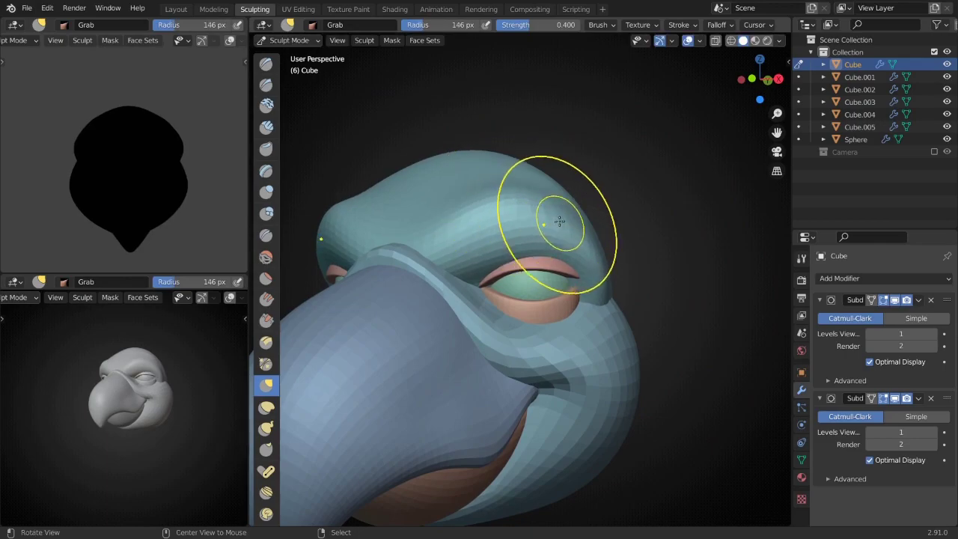
drag(569, 302, 479, 352)
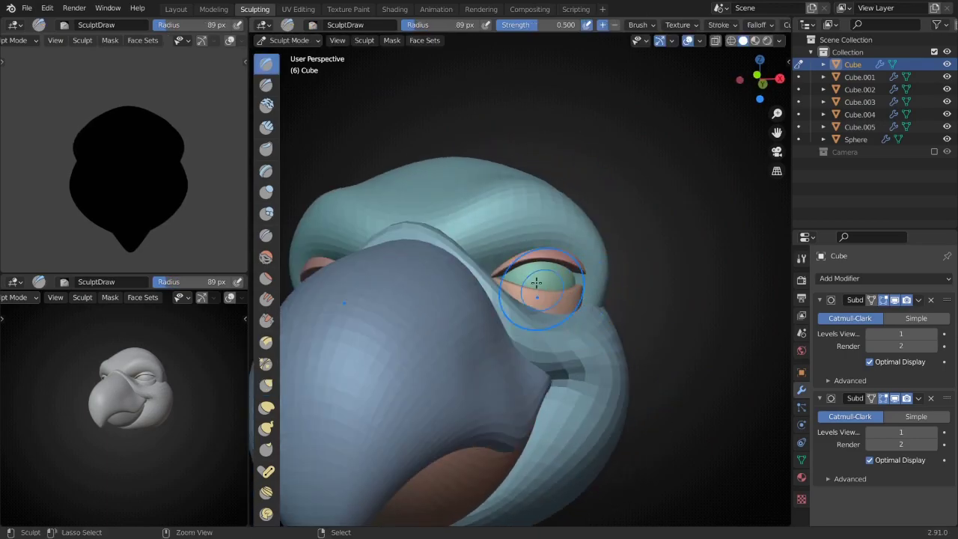
key(Escape)
- Switch to the upper eyelid Cube.005 with the Grab brush in side view
key(KP_3)
key(x)
mouse_move(524, 254)
middle_down()
mouse_move(509, 290)
mouse_move(513, 193)
mouse_move(603, 237)
mouse_move(547, 292)
middle_up()
key(alt+q)
key(g)
scroll(547, 292, down, 4)
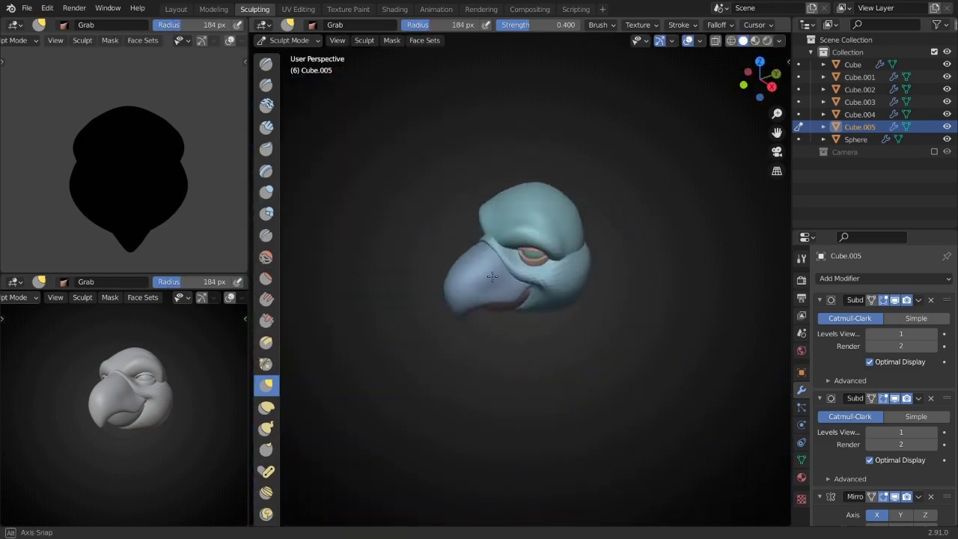
- Select the beak and resume sculpting it with the Draw brush
key(ctrl+Tab)
click(567, 342)
key(ctrl+Tab)
scroll(556, 374, up, 4)
middle_drag(556, 374, 520, 306)
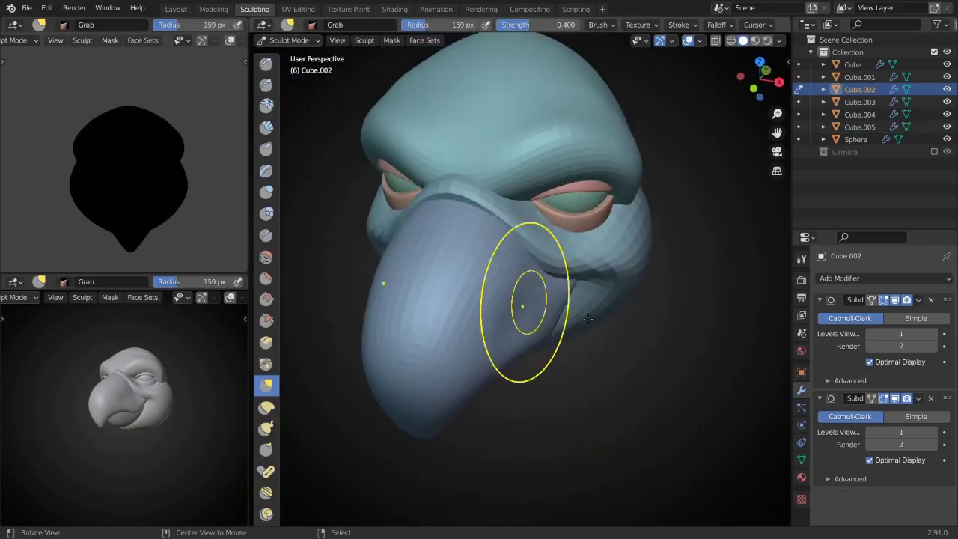
scroll(579, 256, up, 4)
mouse_move(579, 256)
middle_down()
mouse_move(508, 214)
mouse_move(509, 181)
mouse_move(556, 235)
mouse_move(459, 272)
mouse_move(609, 299)
mouse_move(498, 246)
middle_up()
key(x)
scroll(609, 299, down, 4)
- Grab-sculpt the beak with a 305 px brush from a right side view
key(g)
key(f)
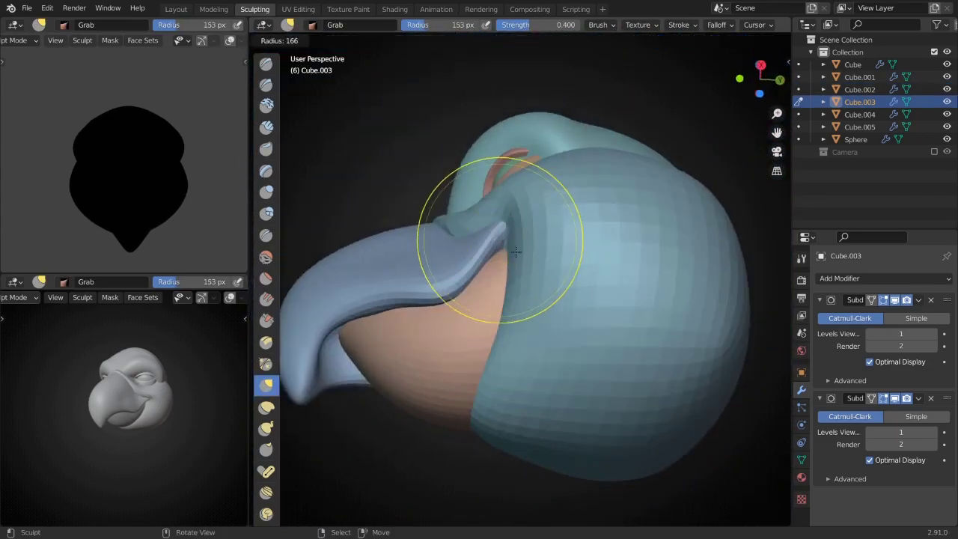
click(381, 215)
mouse_move(381, 215)
middle_down()
mouse_move(487, 320)
mouse_move(497, 292)
middle_up()
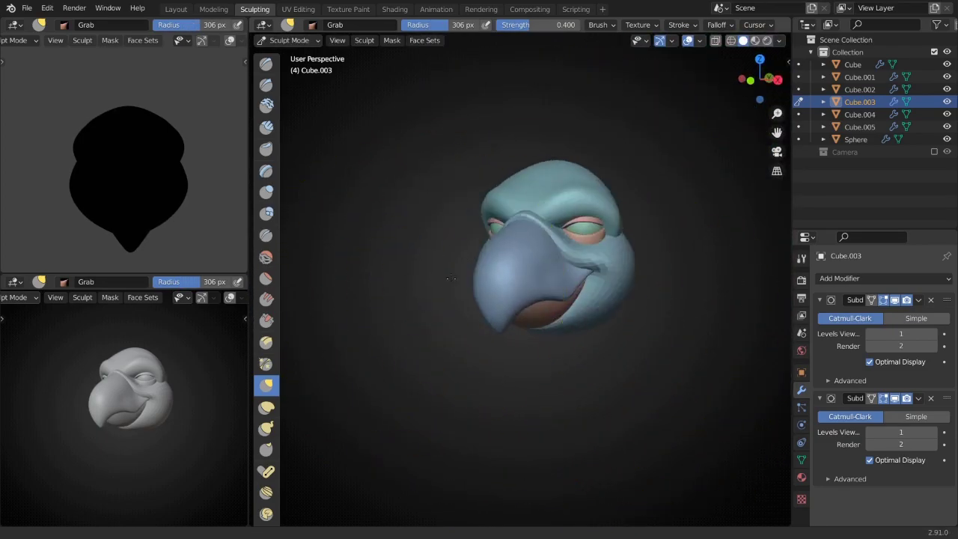
alt+middle_drag(492, 257, 534, 287)
key(alt+q)
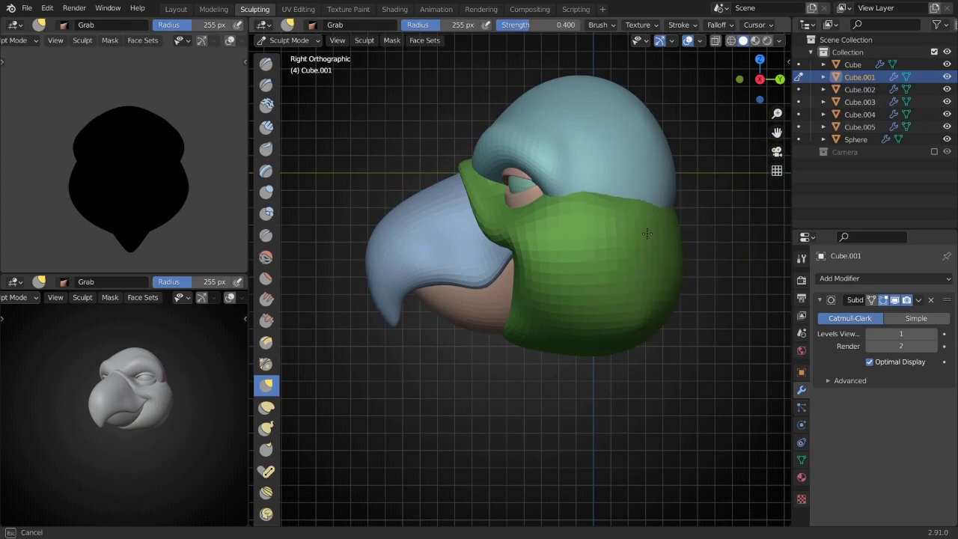
middle_drag(655, 239, 659, 241)
- Resize the brush and sculpt the cheek piece and the main head
key(ctrl+1)
key(f)
click(666, 239)
scroll(566, 226, up, 8)
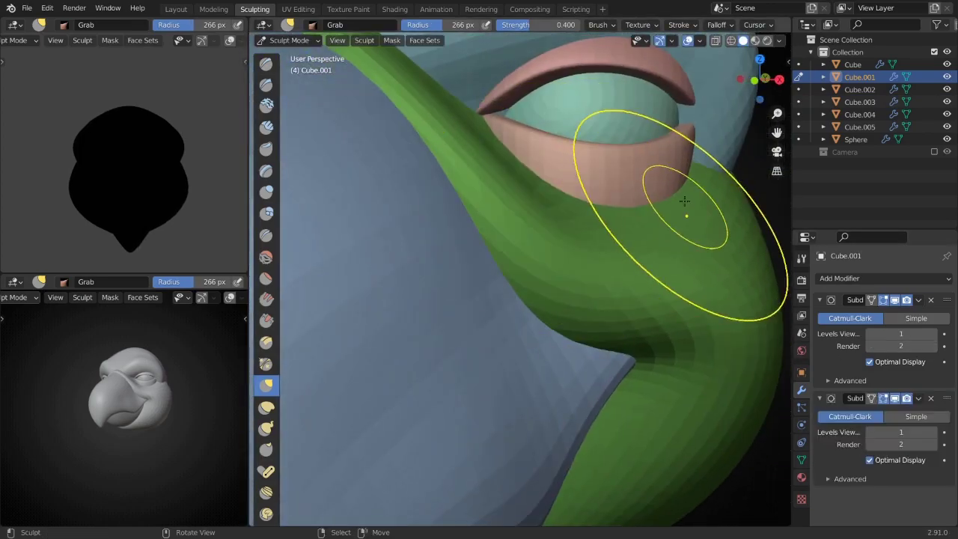
key(alt+q)
scroll(498, 192, down, 3)
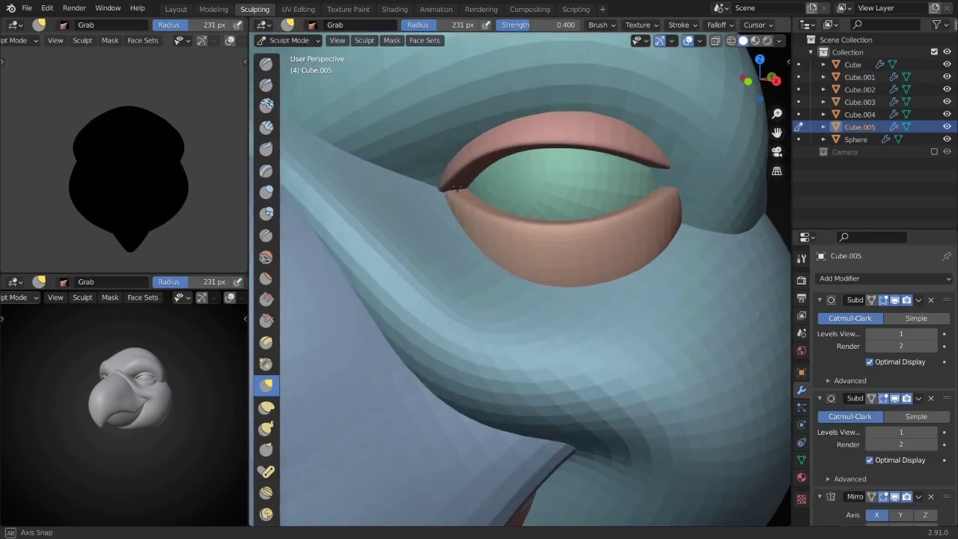
middle_drag(406, 235, 554, 245)
- Isolate the lower eyelid in front view and sculpt it with a resized brush
key(alt+q)
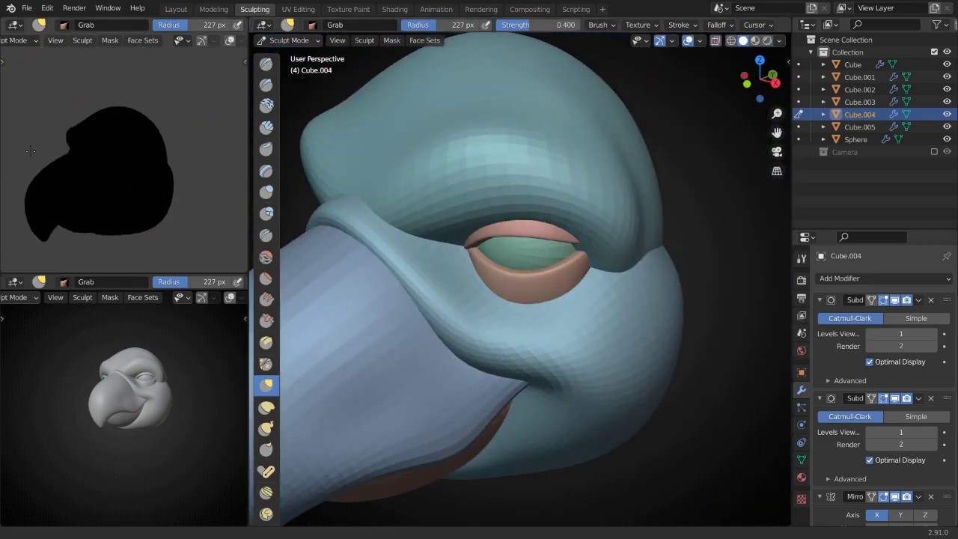
key(KP_Divide)
middle_drag(321, 235, 330, 244)
key(KP_1)
scroll(551, 247, up, 5)
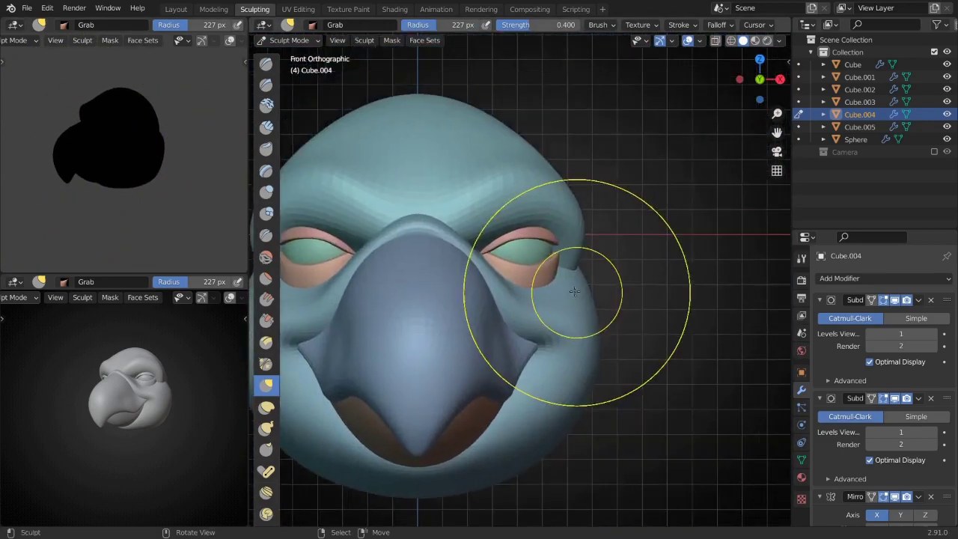
key(f)
click(564, 311)
middle_drag(505, 346, 452, 325)
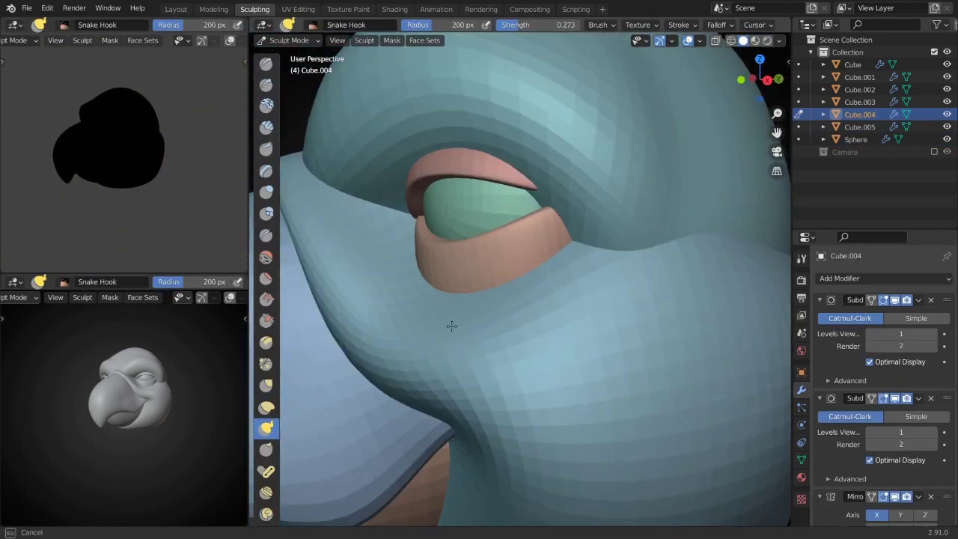
key(KP_Divide)
- Draw-sculpt the cheek and lower eyelid, then work the beak with a smaller brush
key(alt+q)
key(x)
mouse_move(524, 299)
middle_down()
mouse_move(537, 239)
mouse_move(504, 300)
mouse_move(534, 257)
middle_up()
key(alt+q)
scroll(557, 300, up, 3)
key(alt+q)
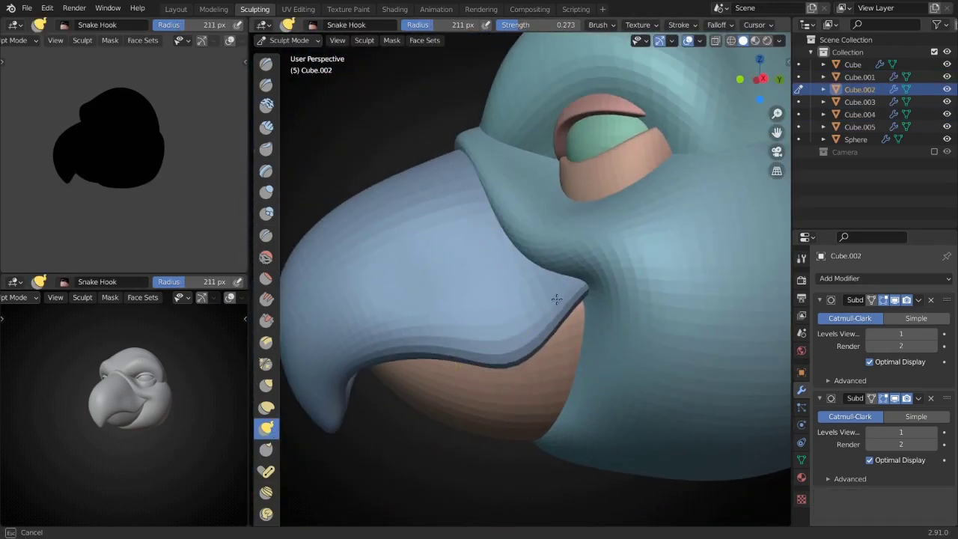
click(546, 343)
key(alt+q)
mouse_move(581, 303)
middle_down()
mouse_move(449, 333)
mouse_move(490, 297)
mouse_move(645, 283)
middle_up()
- Sculpt the beak with brush sizes of 312 px and then 249 px
key(f)
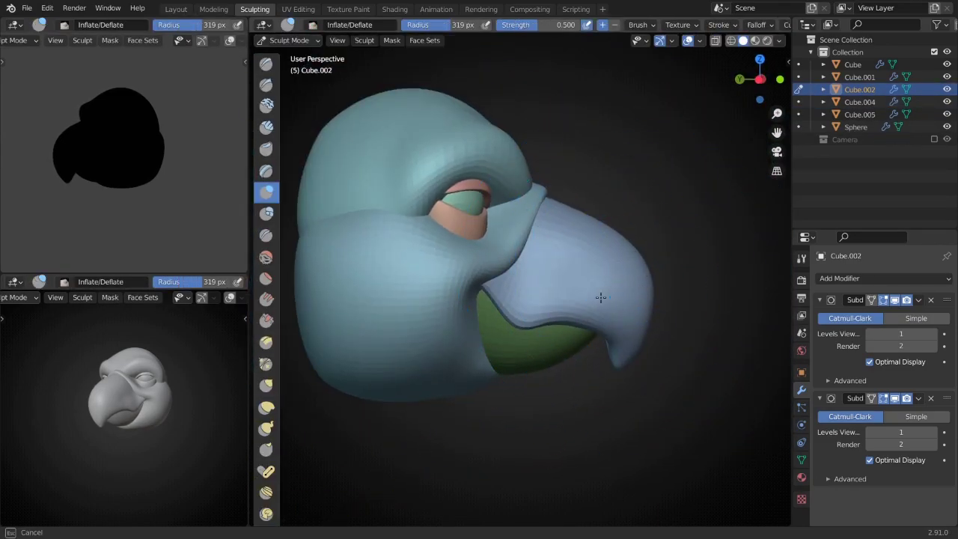
click(636, 279)
scroll(642, 279, up, 2)
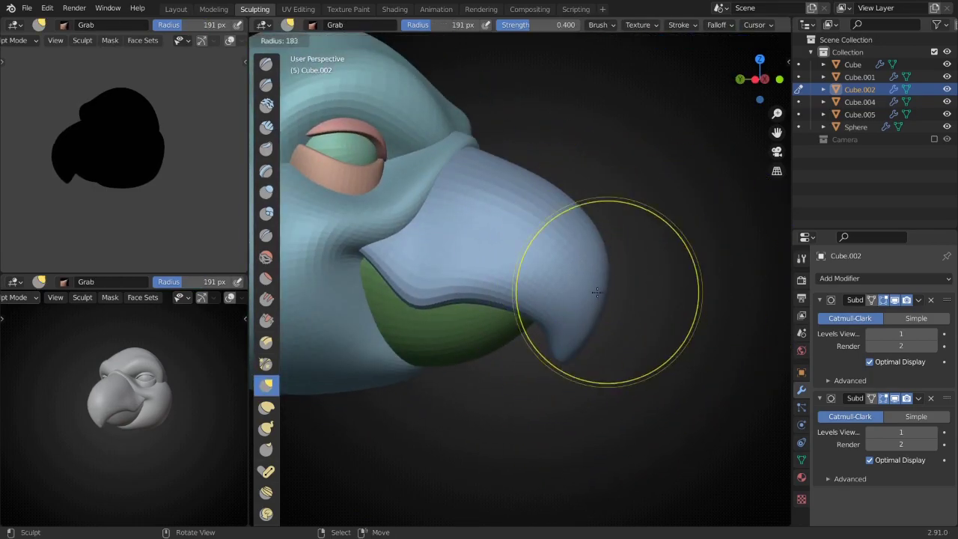
click(528, 296)
scroll(528, 296, down, 3)
- Adjust the viewport overlays and turn the head to a front view
click(699, 41)
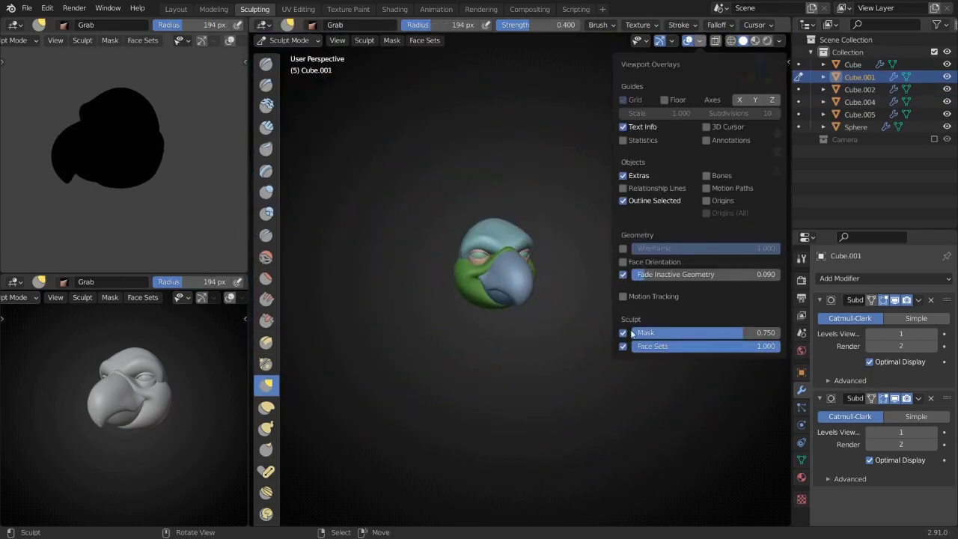
mouse_move(634, 334)
middle_down()
mouse_move(550, 317)
mouse_move(408, 254)
mouse_move(505, 222)
middle_up()
key(KP_1)
scroll(566, 290, up, 5)
- Sculpt the upper eyelid with a 221 px brush
key(alt+q)
click(408, 255)
key(f)
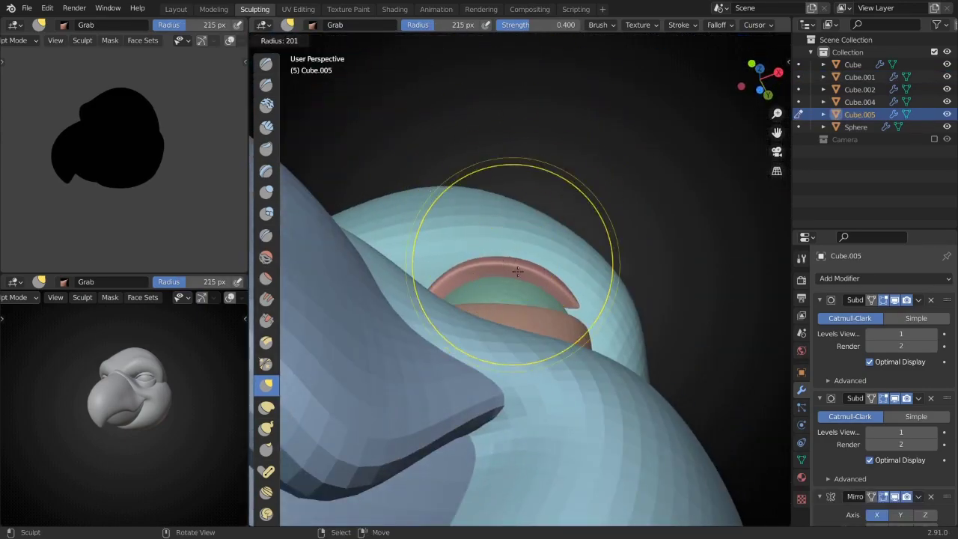
click(609, 303)
middle_drag(609, 303, 475, 274)
- Shape the eyelid pieces with a smaller Inflate/Deflate brush from the right side
key(alt+q)
key(f)
click(576, 342)
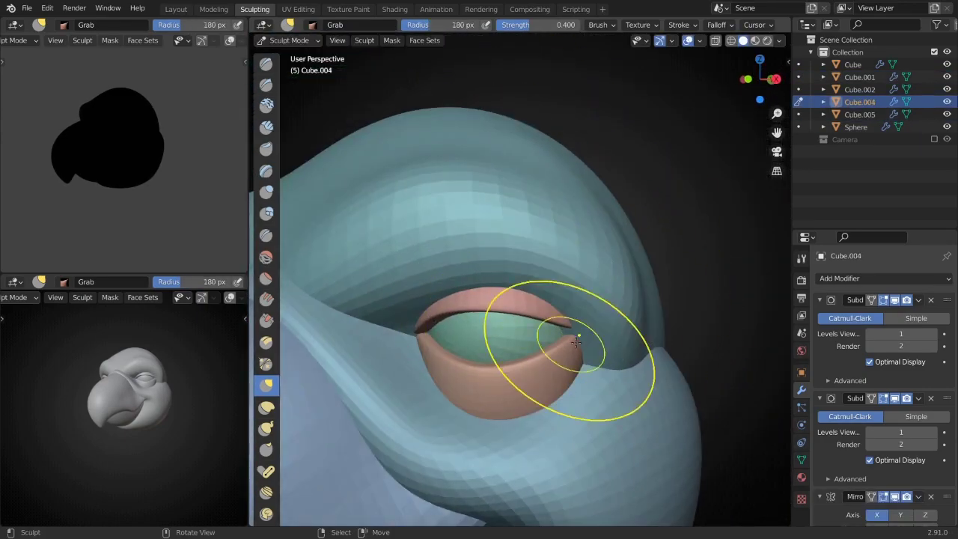
click(566, 345)
key(i)
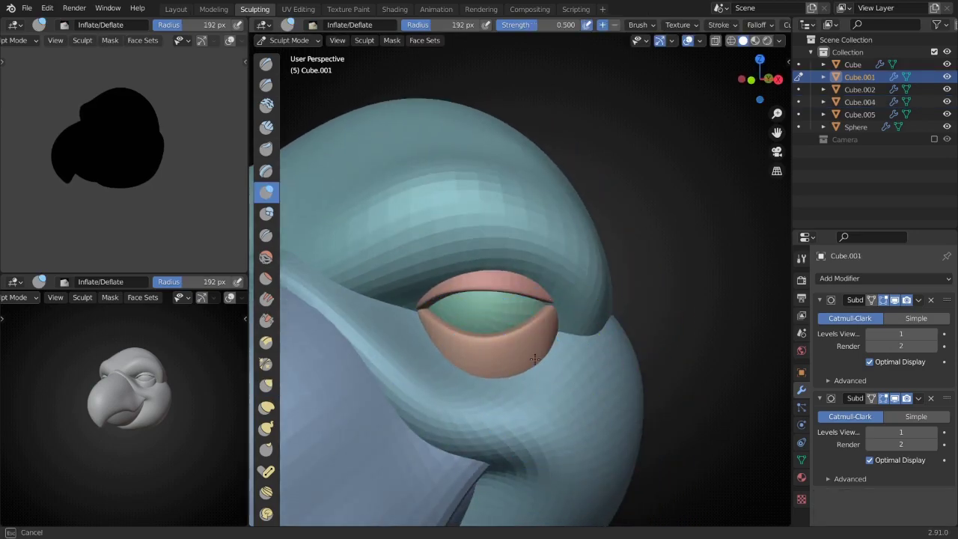
key(alt+q)
key(KP_3)
mouse_move(550, 292)
middle_down()
mouse_move(583, 280)
mouse_move(537, 233)
mouse_move(629, 306)
middle_up()
- Sculpt Cube.001 with the Draw brush, shrinking the brush radius
key(alt+q)
key(x)
scroll(577, 299, down, 3)
key(f)
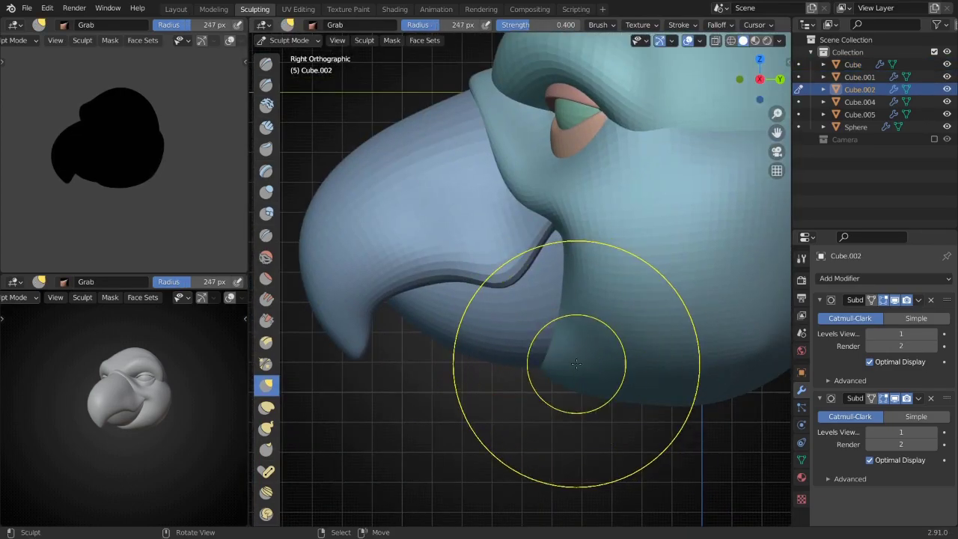
middle_drag(572, 363, 545, 325)
key(f)
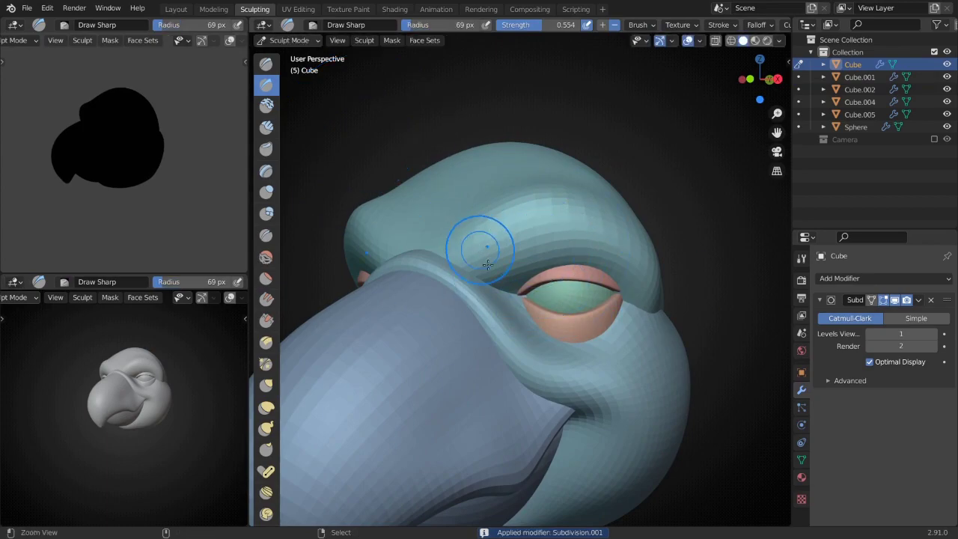
- Pull the head's brow with the Grab brush while orbiting around the eye
middle_drag(487, 264, 487, 232)
mouse_move(491, 277)
middle_down()
mouse_move(566, 310)
mouse_move(636, 274)
mouse_move(521, 299)
mouse_move(487, 271)
mouse_move(493, 296)
middle_up()
mouse_move(476, 264)
middle_down()
mouse_move(479, 284)
mouse_move(487, 252)
mouse_move(598, 233)
middle_up()
key(g)
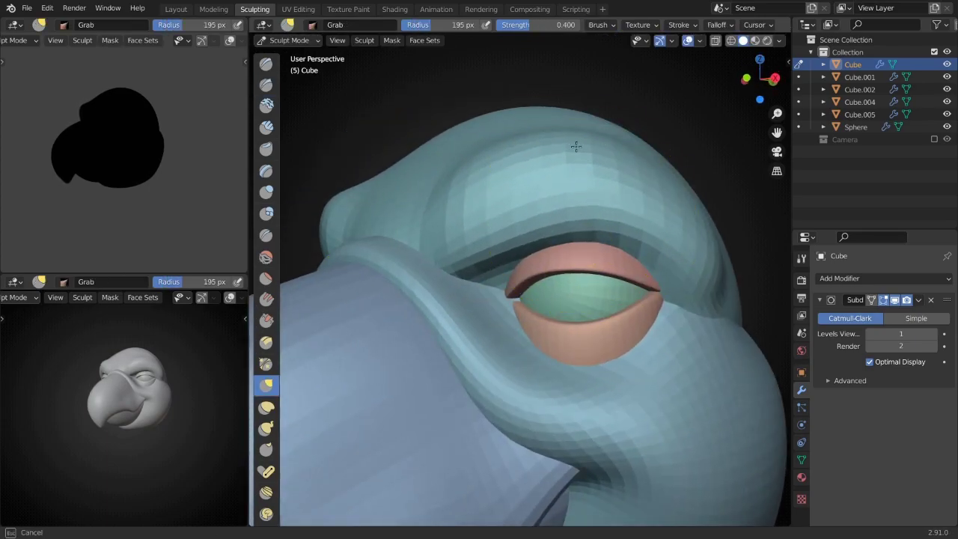
scroll(616, 158, down, 3)
middle_drag(663, 256, 638, 406)
scroll(638, 406, down, 4)
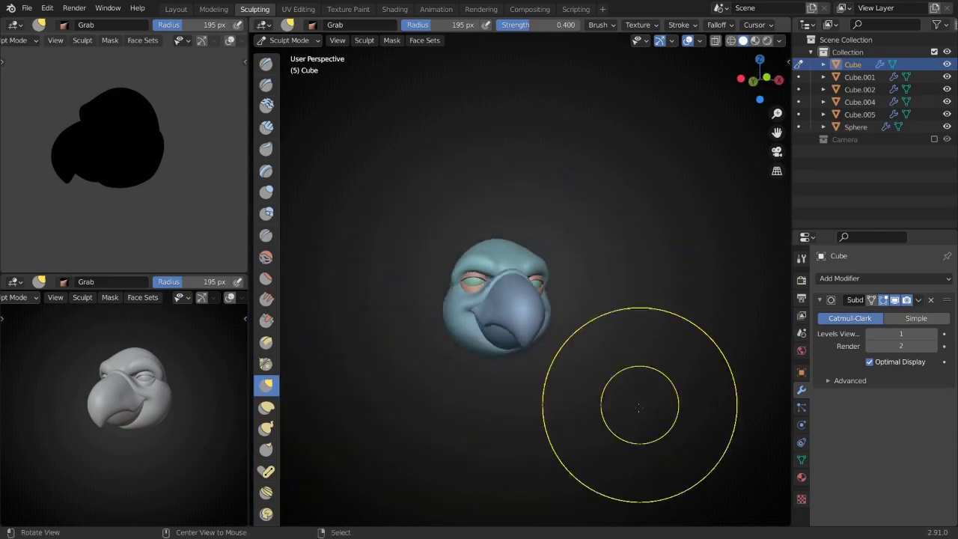
scroll(529, 424, up, 5)
middle_drag(528, 423, 492, 231)
- Return to the head and pull the brow down over the eye with Elastic Deform
key(ctrl+Tab)
click(514, 219)
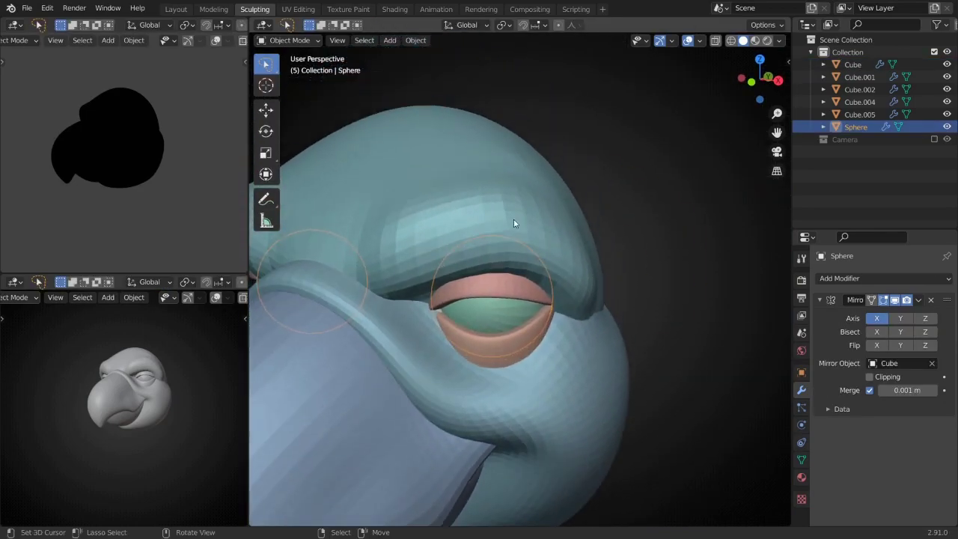
key(ctrl+Tab)
key(ctrl+z)
key(ctrl+z)
key(ctrl+z)
key(ctrl+shift+z)
key(ctrl+shift+z)
key(ctrl+shift+z)
key(ctrl+z)
key(ctrl+z)
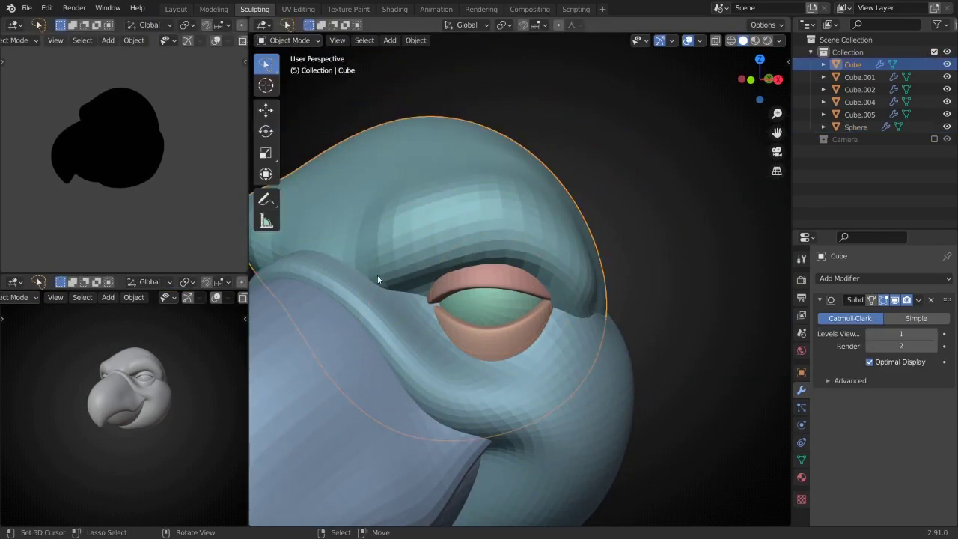
key(ctrl+z)
click(524, 267)
middle_drag(524, 268, 513, 300)
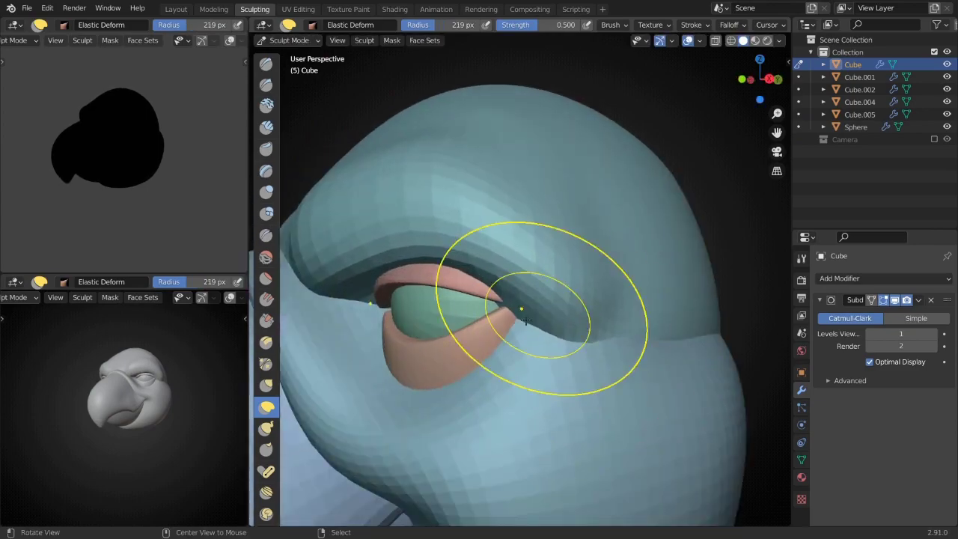
- Resize the brush and keep reshaping the brow around the eye
key(f)
click(581, 274)
mouse_move(582, 274)
middle_down()
mouse_move(417, 198)
mouse_move(457, 125)
middle_up()
key(f)
click(457, 125)
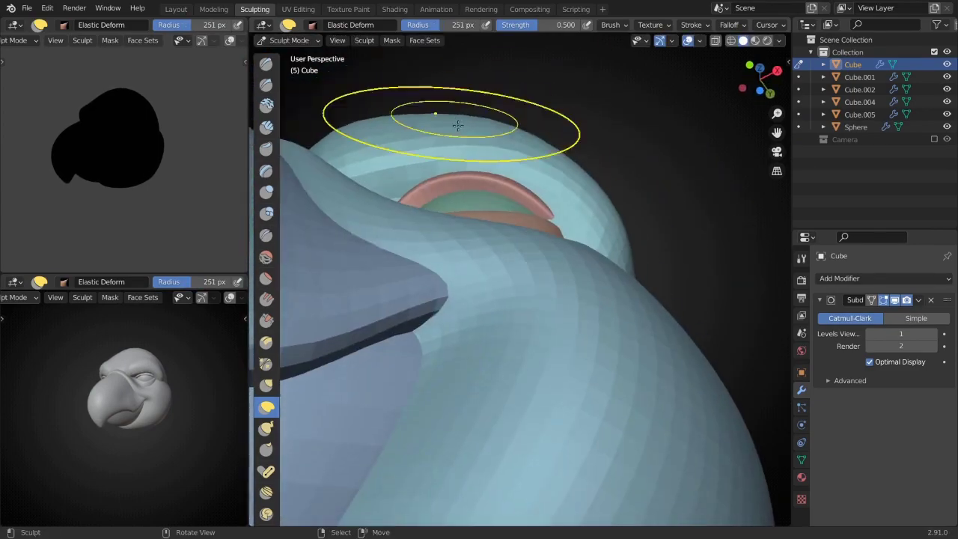
click(292, 195)
middle_drag(292, 195, 377, 234)
mouse_move(521, 243)
middle_down()
mouse_move(491, 231)
mouse_move(557, 258)
mouse_move(486, 307)
middle_up()
- Switch to Grab and move sculpting onto the eyelid and Cube.001 pieces
key(g)
key(alt+q)
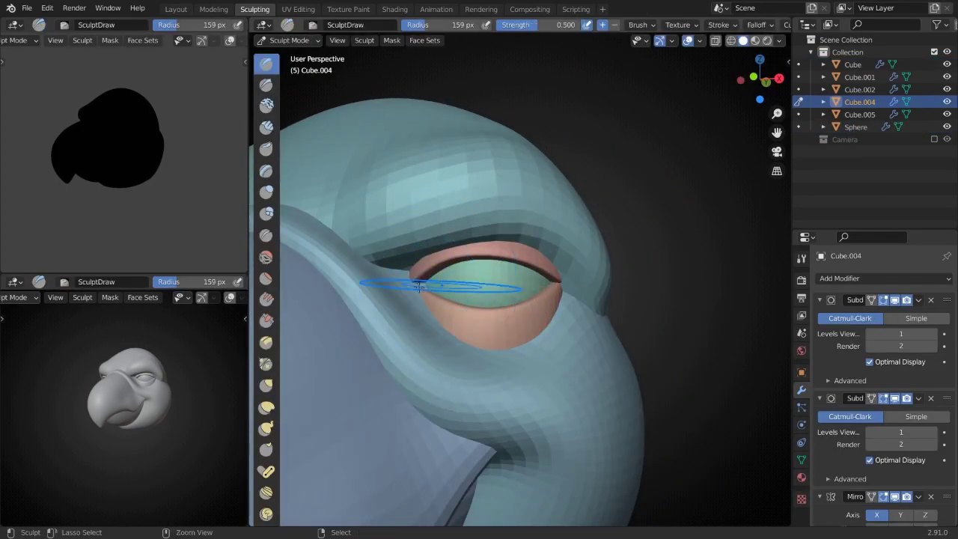
key(alt+q)
scroll(509, 329, down, 8)
- Add a cube and scale it to fit below the head
key(ctrl+Tab)
key(KP_1)
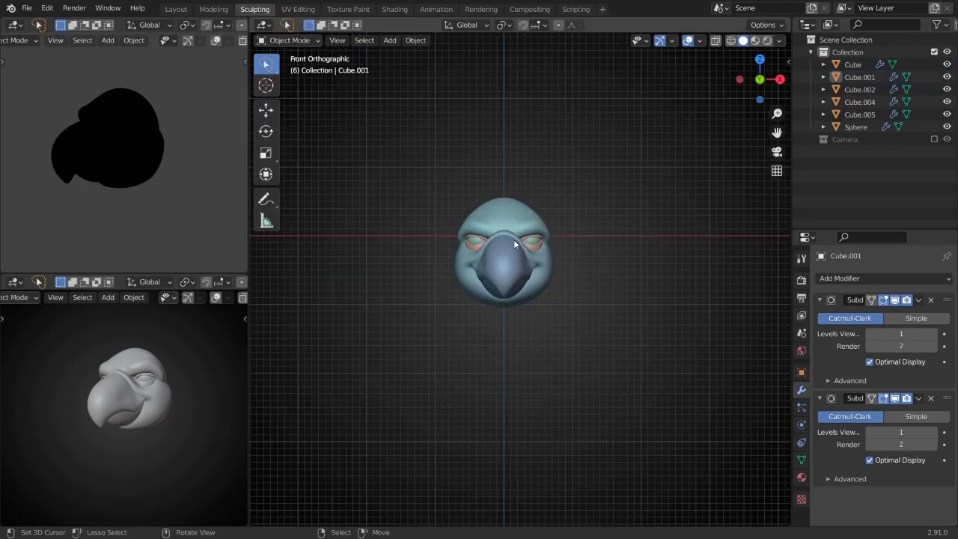
key(shift+a)
click(359, 274)
key(Tab)
key(KP_3)
key(s)
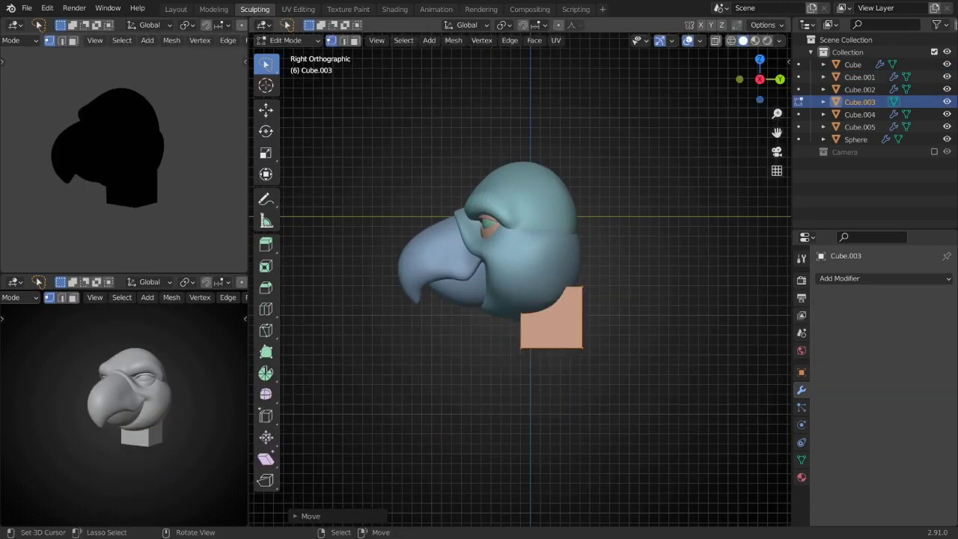
shift+middle_drag(519, 363, 523, 360)
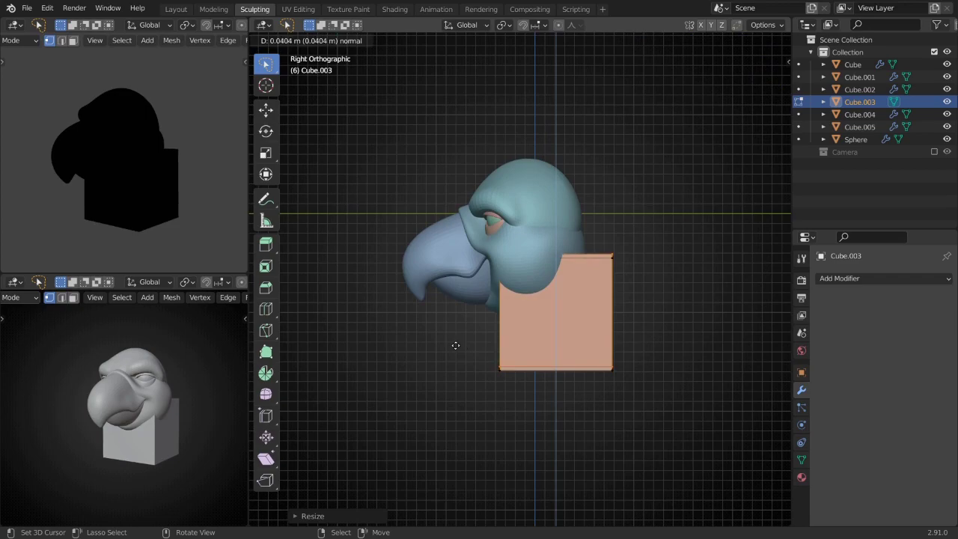
- Position the cube under the head in X-ray and smooth it with subdivision
key(alt+z)
click(489, 333)
key(alt+z)
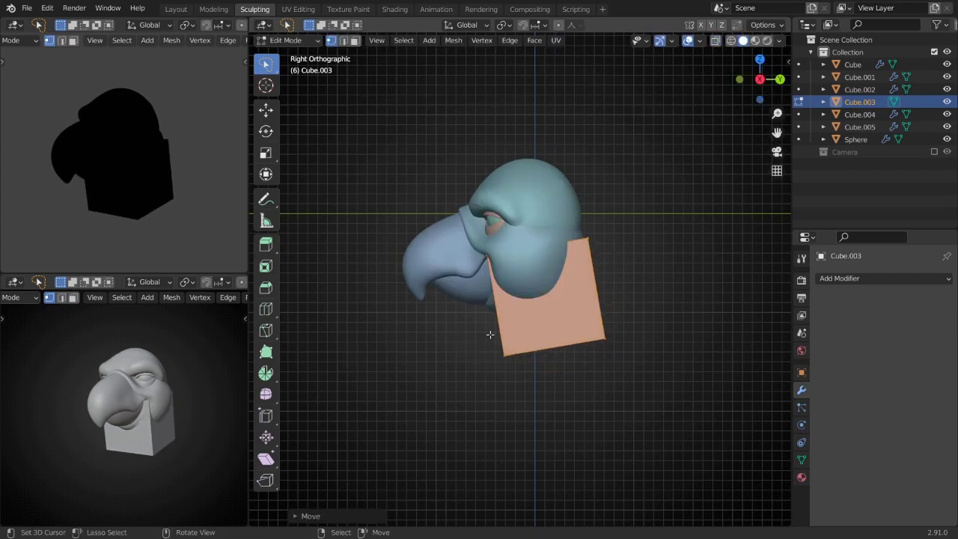
key(ctrl+1)
key(ctrl+1)
key(ctrl+1)
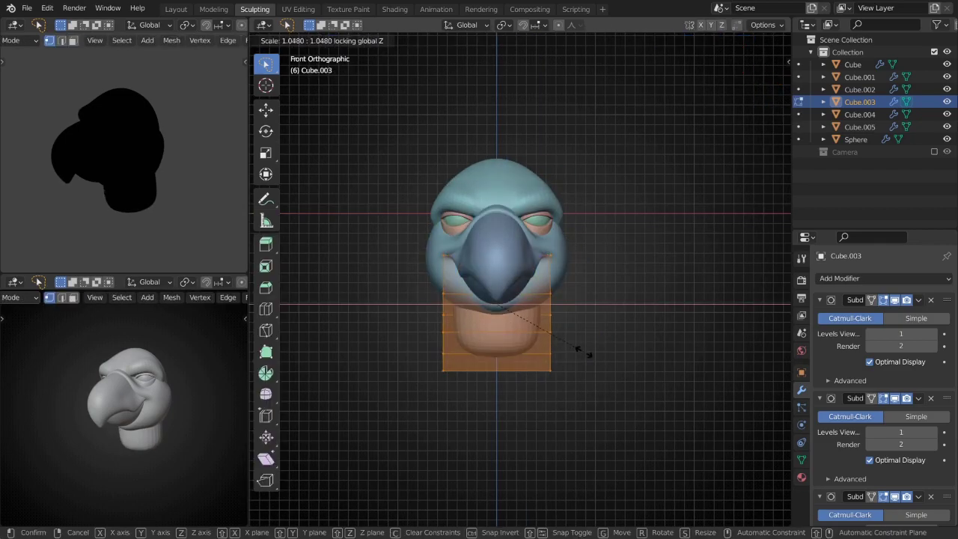
- Enter Sculpt Mode on the neck block with the Draw brush and orbit around it
key(ctrl+Tab)
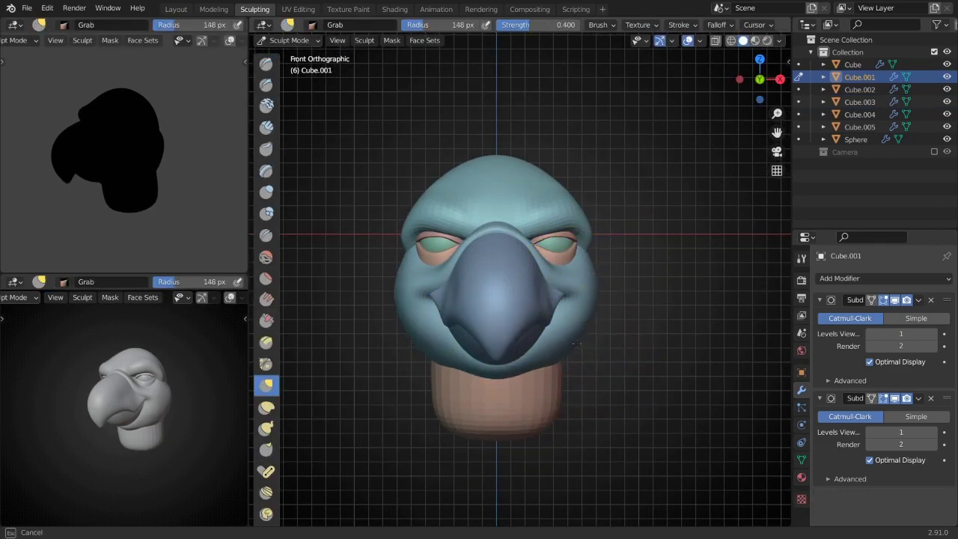
mouse_move(574, 344)
middle_down()
mouse_move(524, 364)
mouse_move(441, 327)
middle_up()
scroll(463, 362, up, 3)
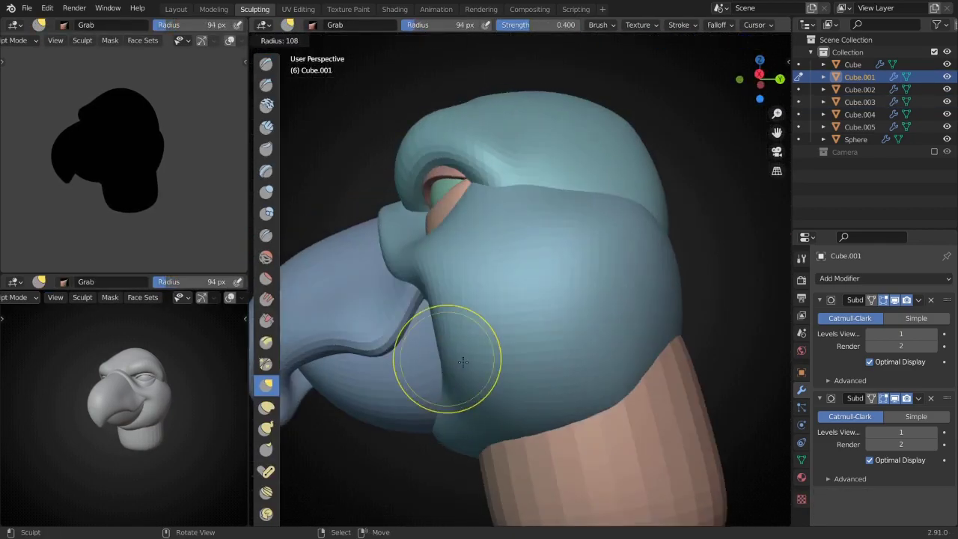
key(x)
scroll(463, 362, down, 3)
mouse_move(620, 367)
alt+mouse_down()
mouse_move(577, 364)
mouse_move(620, 374)
mouse_move(563, 234)
mouse_move(663, 257)
mouse_move(534, 338)
mouse_move(571, 310)
alt+mouse_up()
- Tilt the neck block's top edge to follow the head and shift its bottom half
key(Tab)
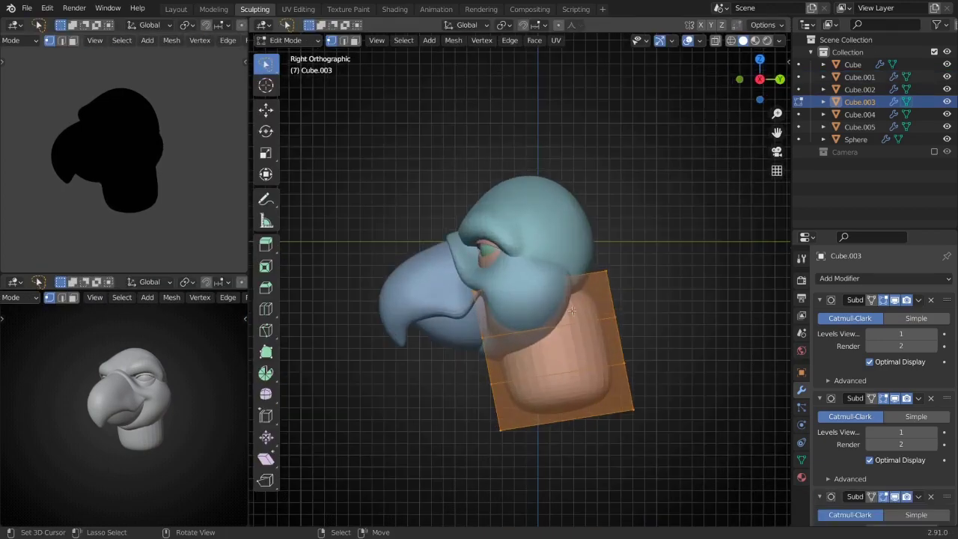
key(alt+z)
key(r)
mouse_move(621, 262)
mouse_down()
mouse_move(449, 299)
mouse_move(628, 449)
mouse_up()
click(467, 437)
key(g)
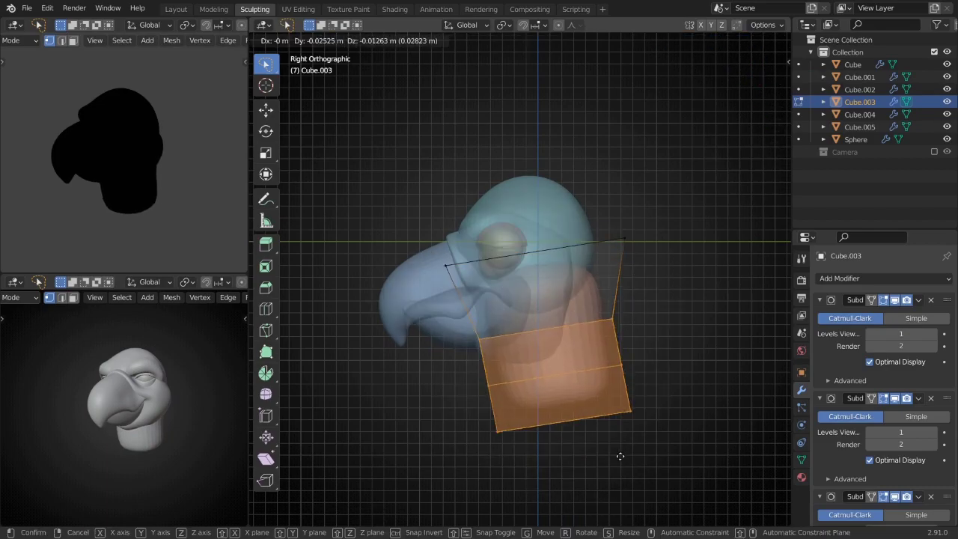
click(620, 461)
mouse_move(634, 299)
alt+mouse_down()
mouse_move(599, 314)
mouse_move(576, 260)
alt+mouse_up()
key(Tab)
key(alt+z)
- Reselect the neck block in Sculpt Mode and give it another subdivision level
click(576, 261)
key(ctrl+Tab)
scroll(608, 259, up, 4)
key(ctrl+Tab)
scroll(614, 269, down, 2)
click(596, 292)
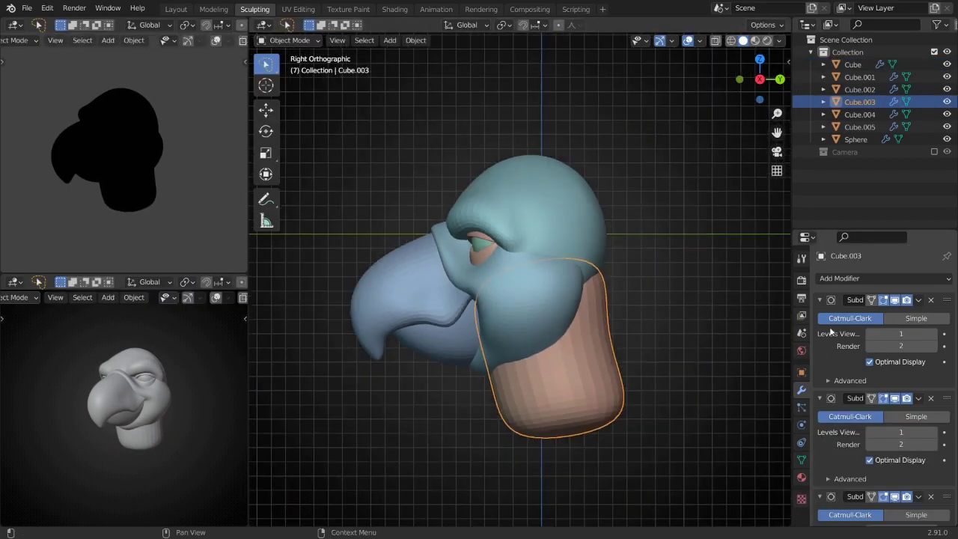
key(ctrl+Tab)
middle_drag(518, 384, 531, 359)
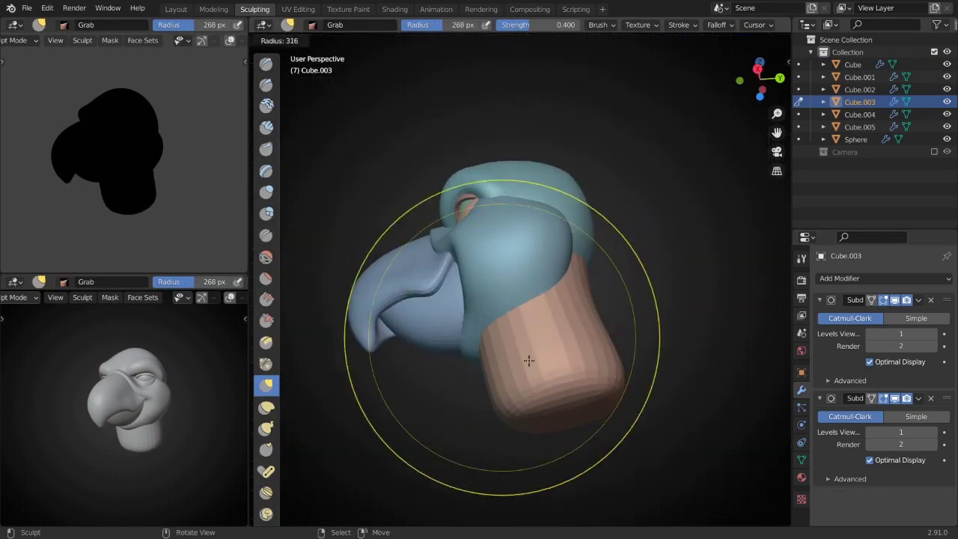
- Sculpt Cube.001 and the neck block with Draw and Grab brushes from the side view
key(alt+q)
middle_drag(545, 285, 509, 342)
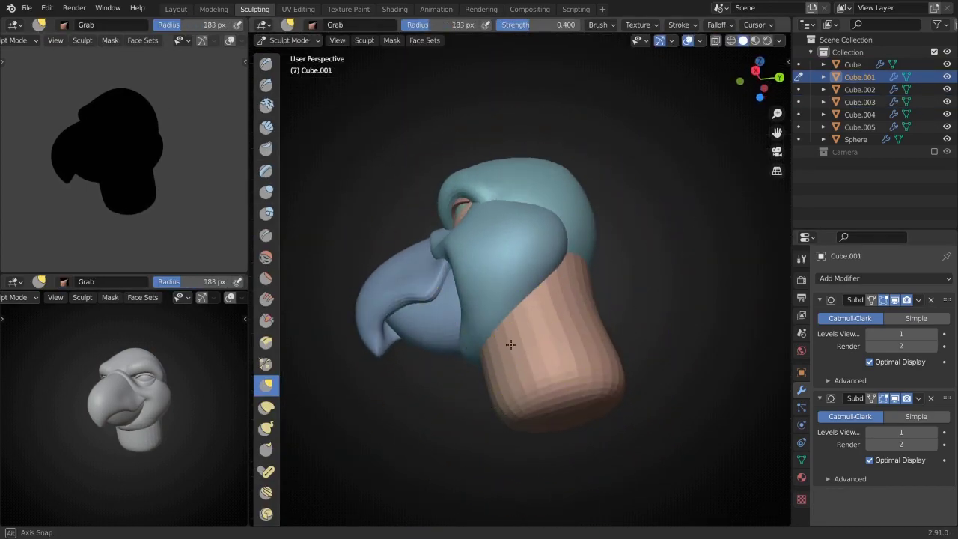
mouse_move(558, 366)
middle_down()
mouse_move(514, 336)
mouse_move(479, 374)
mouse_move(478, 344)
mouse_move(599, 277)
mouse_move(545, 316)
mouse_move(513, 214)
middle_up()
scroll(469, 379, up, 3)
key(alt+q)
key(x)
key(g)
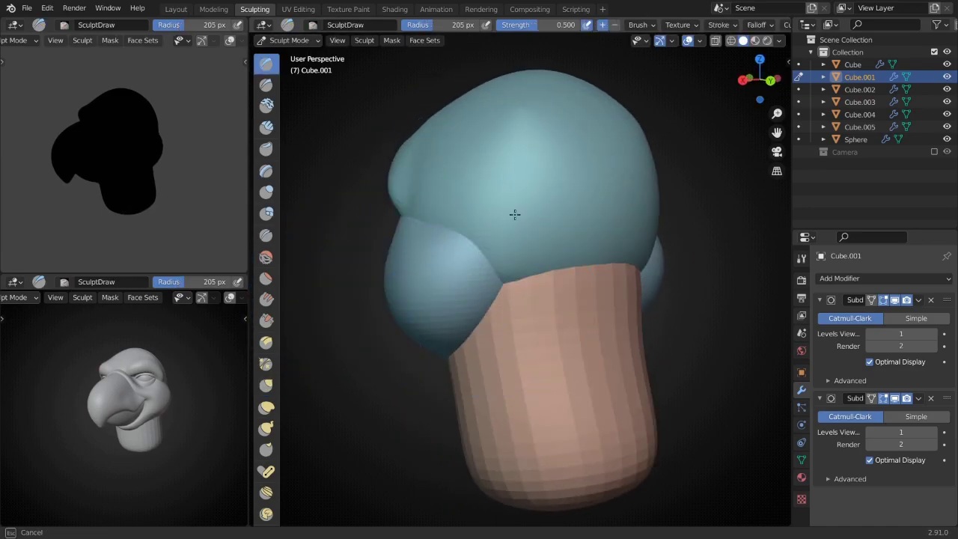
- Draw on the back of the head, then Inflate and Draw the neck block
key(alt+q)
key(x)
mouse_move(545, 299)
middle_down()
mouse_move(630, 268)
mouse_move(613, 349)
mouse_move(507, 299)
mouse_move(526, 286)
middle_up()
scroll(631, 268, down, 3)
key(alt+q)
key(i)
key(x)
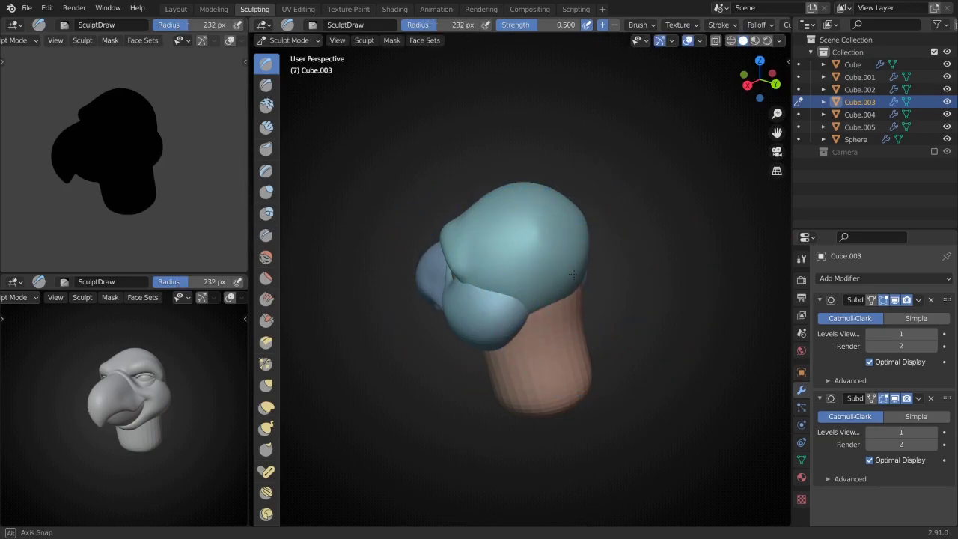
- Add and apply a Mirror modifier to make the neck block symmetric left to right
key(Tab)
key(KP_1)
click(881, 281)
click(688, 142)
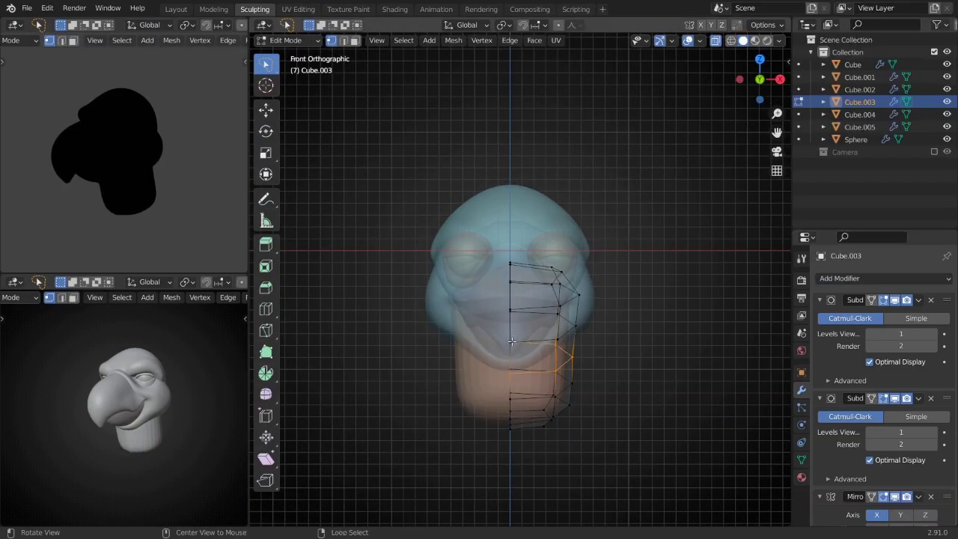
key(Tab)
key(ctrl+a)
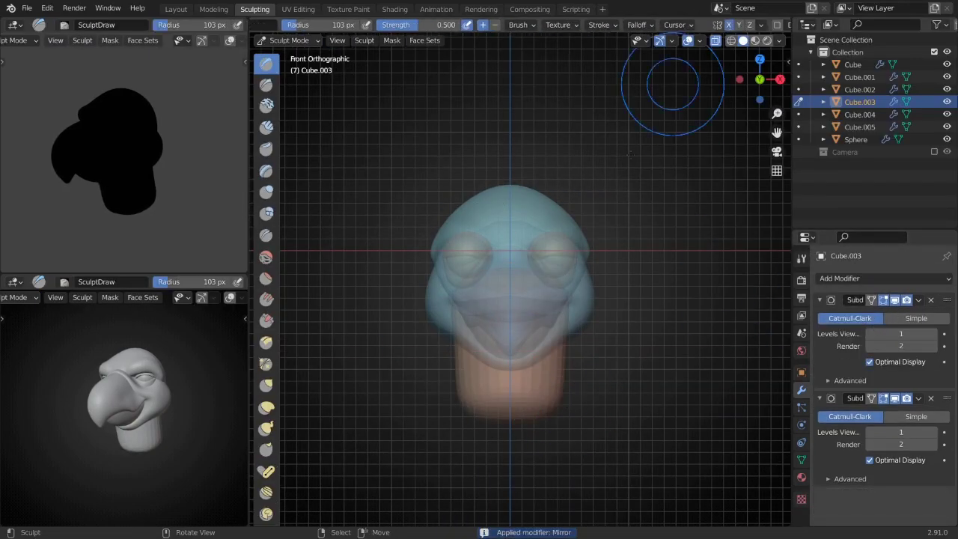
- Grab the neck's bottom in side view, then Clay-sculpt the head and Draw on Cube.001
key(KP_3)
key(alt+z)
key(g)
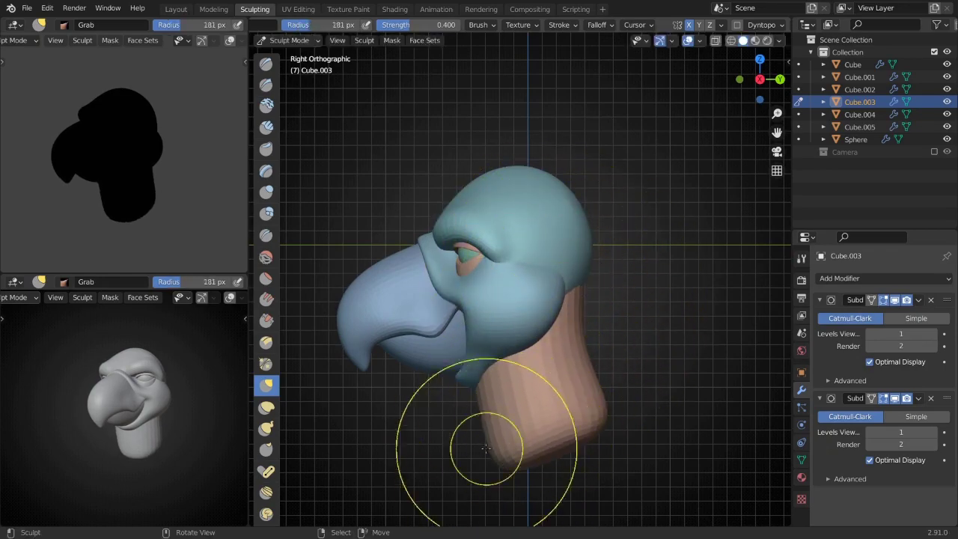
mouse_move(486, 448)
middle_down()
mouse_move(535, 419)
mouse_move(486, 261)
mouse_move(562, 315)
mouse_move(422, 321)
mouse_move(456, 336)
middle_up()
key(alt+q)
key(c)
key(alt+q)
key(x)
- Grab-sculpt the neck block from the front view
key(f)
click(539, 331)
key(g)
key(KP_1)
key(alt+q)
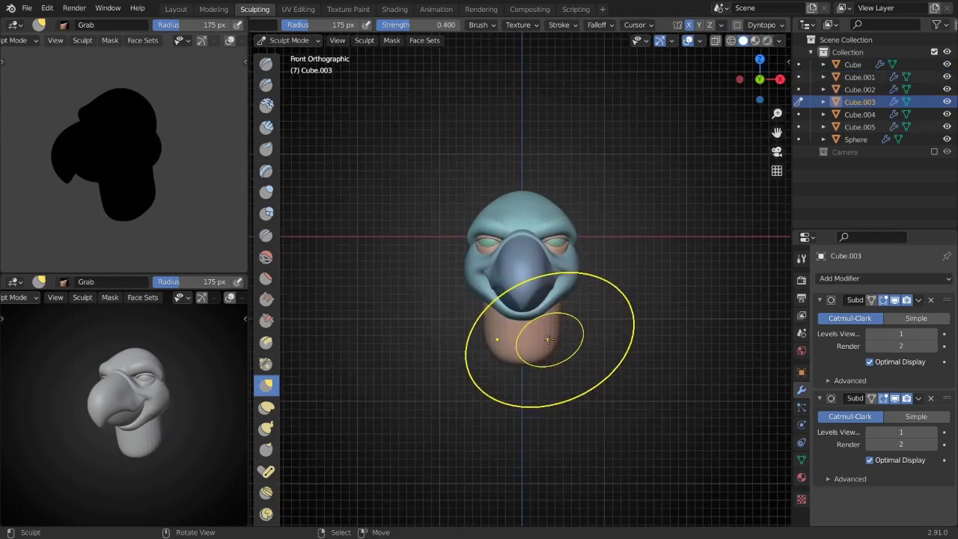
scroll(548, 339, up, 2)
- Separate the jaw under the beak into its own pink Cube.006 object
key(f)
middle_drag(562, 347, 558, 341)
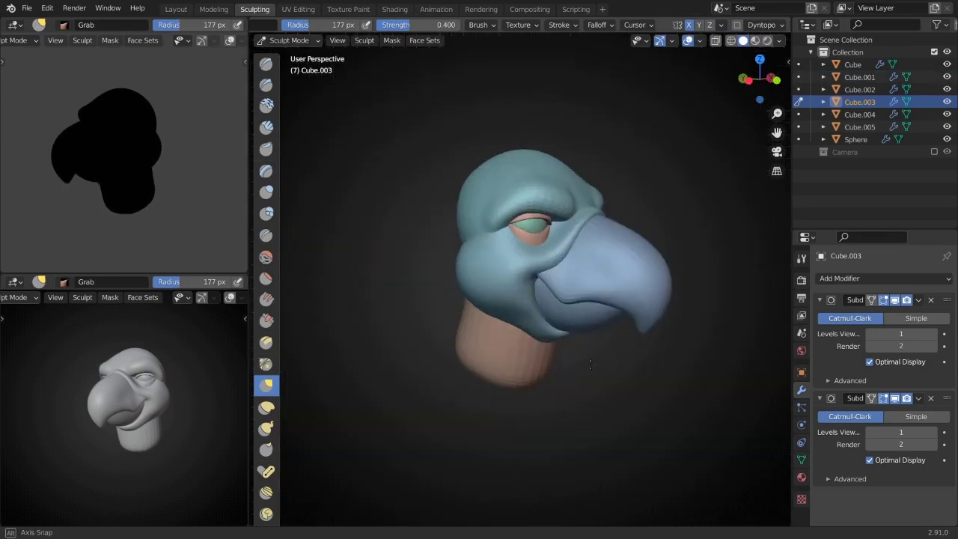
key(KP_1)
key(Tab)
click(576, 228)
key(Tab)
- Grab-shape the pink neck piece with a brush enlarged to about 255 px
middle_drag(567, 300, 438, 342)
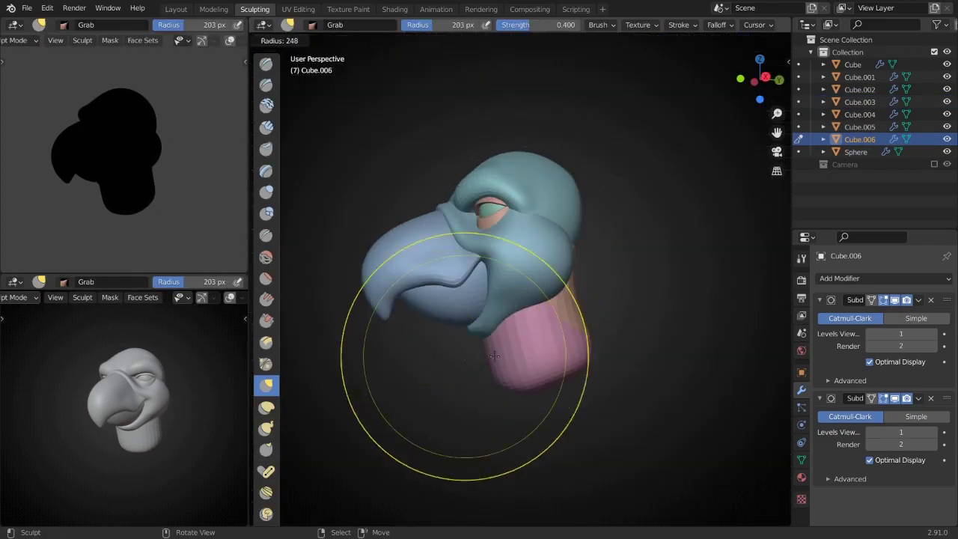
key(KP_3)
middle_drag(517, 346, 543, 420)
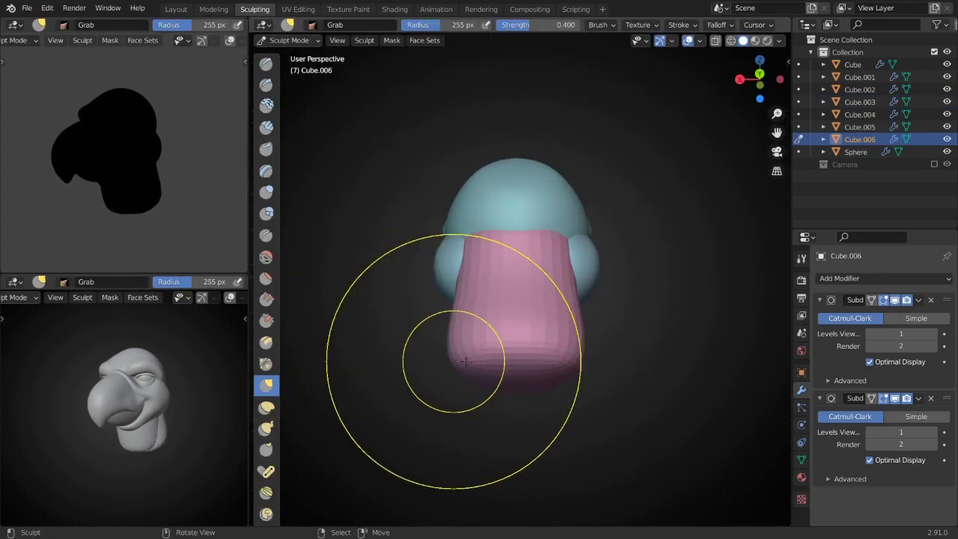
middle_drag(465, 362, 541, 377)
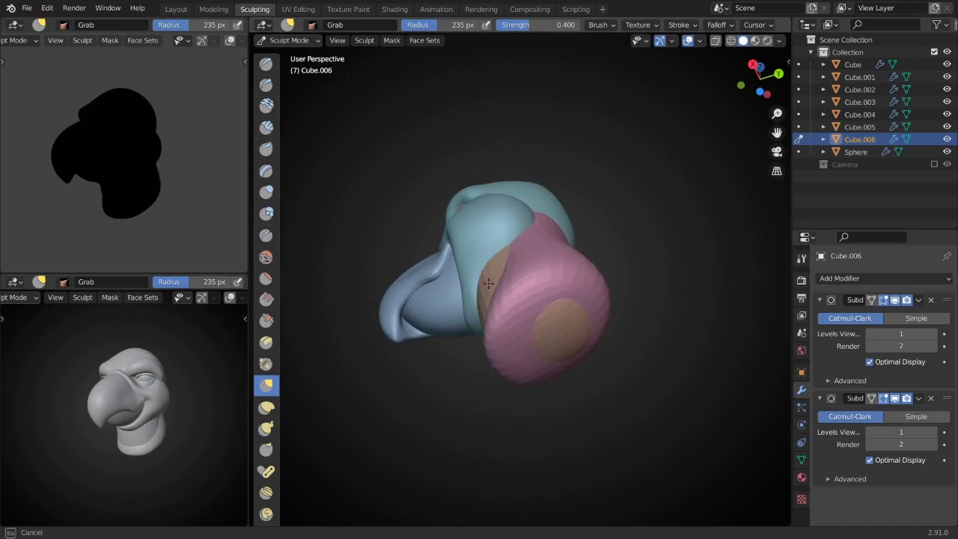
mouse_move(488, 283)
middle_down()
mouse_move(479, 314)
mouse_move(580, 313)
mouse_move(523, 374)
mouse_move(456, 382)
mouse_move(437, 291)
middle_up()
key(f)
click(428, 331)
- Sculpt the head in front view with a 180 px brush, then Inflate it
key(KP_1)
key(f)
key(f)
key(f)
mouse_move(514, 318)
middle_down()
mouse_move(448, 337)
mouse_move(537, 309)
middle_up()
key(f)
key(KP_1)
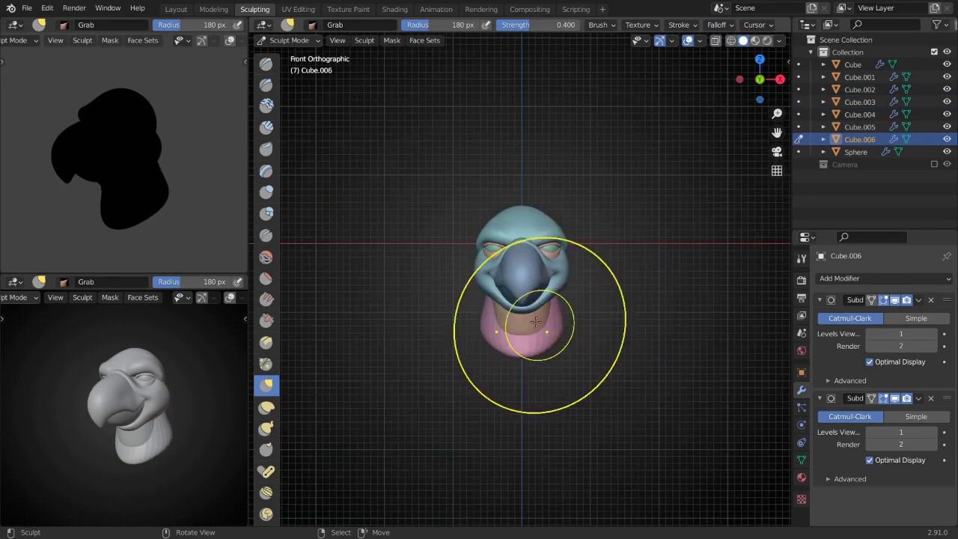
key(i)
mouse_move(517, 352)
middle_down()
mouse_move(519, 279)
mouse_move(517, 303)
mouse_move(449, 336)
middle_up()
- Refine the beak and head pieces from front and orbiting views
key(alt+q)
scroll(442, 348, down, 3)
key(KP_1)
key(KP_Decimal)
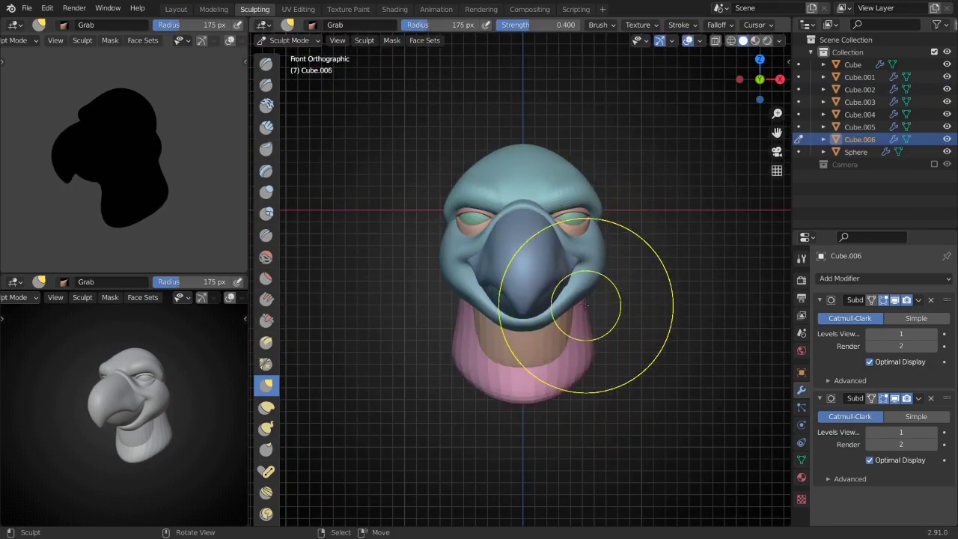
key(alt+q)
mouse_move(585, 304)
middle_down()
mouse_move(507, 346)
mouse_move(473, 206)
mouse_move(534, 160)
mouse_move(430, 239)
middle_up()
- Enlarge the brush on the neck piece, then Crease the main head object
key(alt+q)
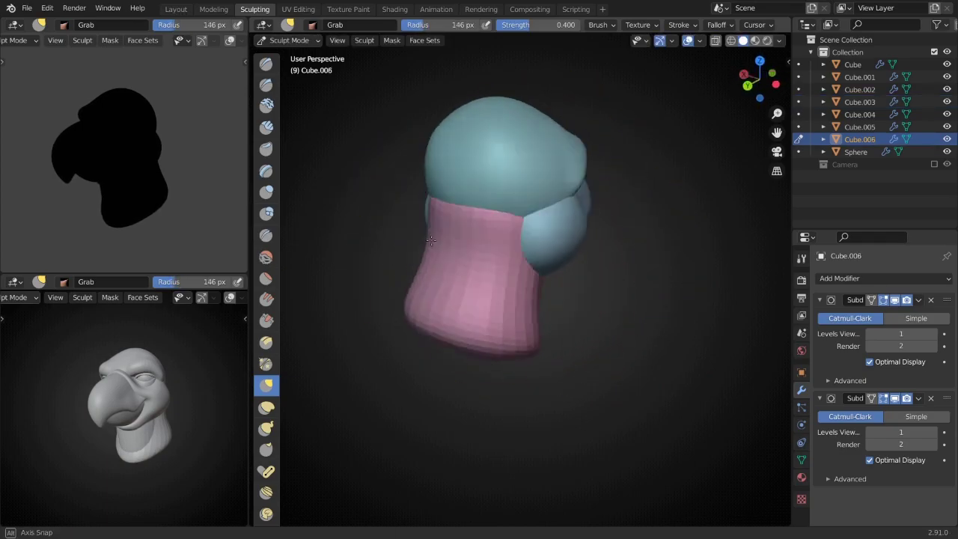
key(KP_3)
key(f)
click(578, 185)
key(alt+q)
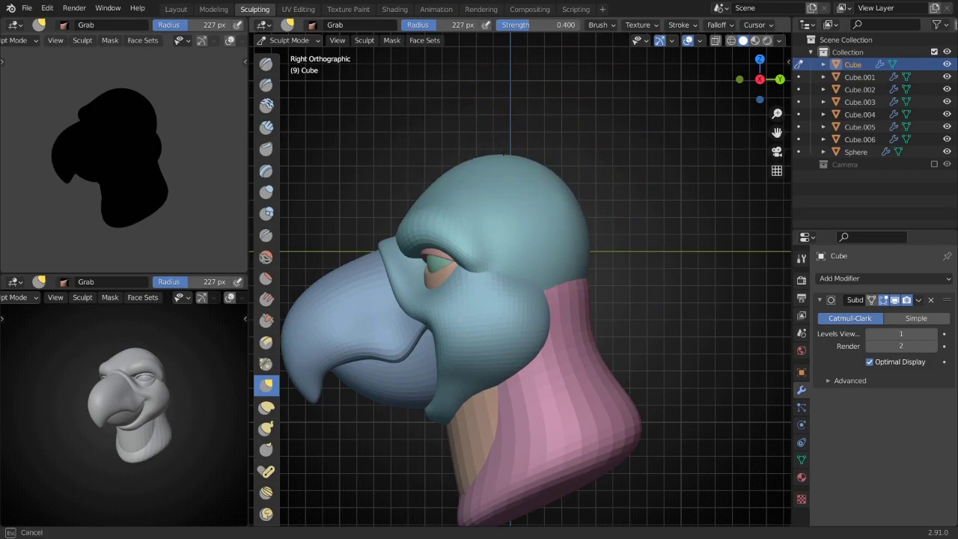
mouse_move(539, 262)
middle_down()
mouse_move(582, 220)
mouse_move(507, 321)
mouse_move(539, 267)
mouse_move(546, 310)
mouse_move(562, 269)
mouse_move(447, 254)
middle_up()
key(shift+c)
- Grab-shape Cube.001, then return to Object Mode in front orthographic view
key(alt+q)
key(g)
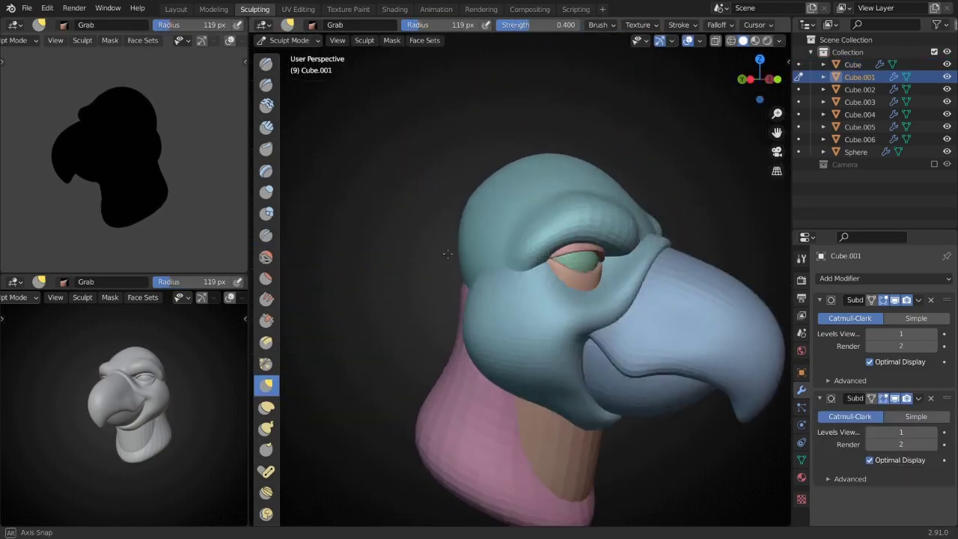
scroll(447, 254, down, 5)
key(KP_1)
click(289, 39)
click(291, 43)
key(shift+a)
- Add a cube and move it straight down below the head
click(494, 247)
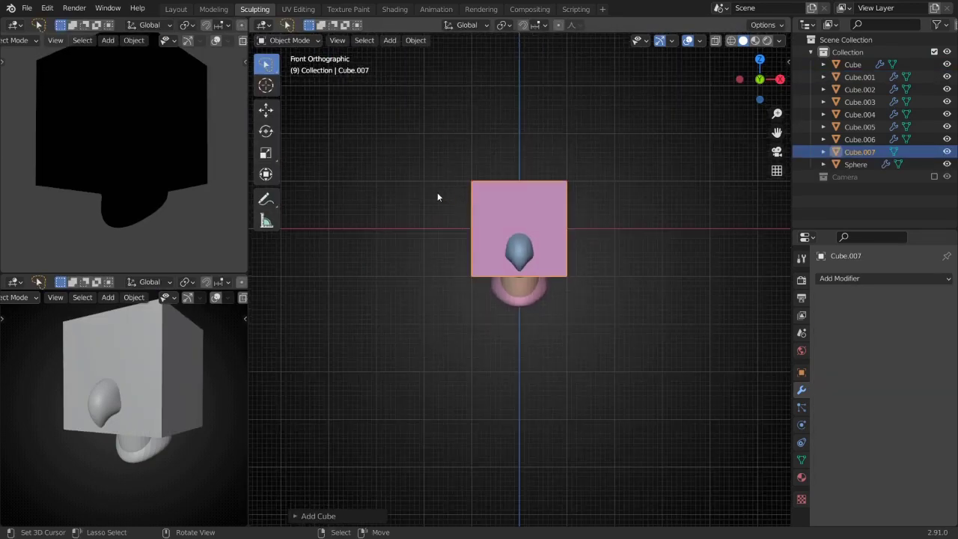
key(Tab)
key(KP_3)
key(g)
key(z)
key(Return)
scroll(445, 417, up, 2)
- Tilt the cube about 10 degrees and taper its top toward the neck
key(alt+z)
key(r)
click(648, 248)
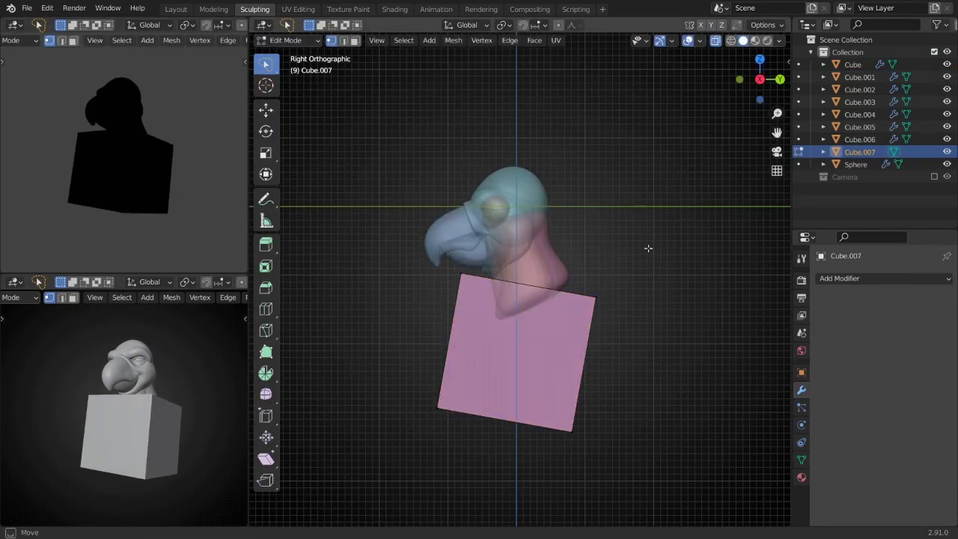
key(Escape)
key(ctrl+z)
key(g)
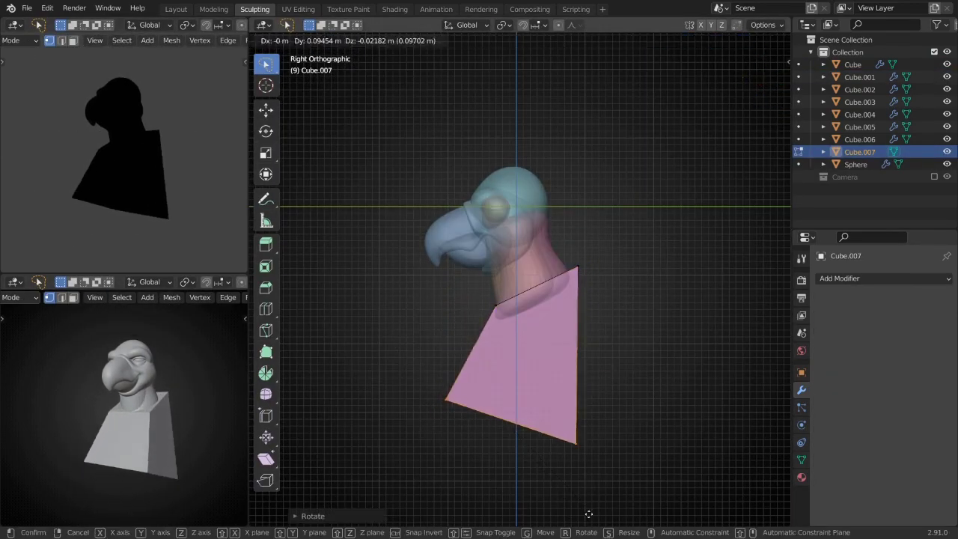
click(612, 496)
- Add a horizontal edge loop and widen the middle of the torso
key(KP_1)
key(g)
key(z)
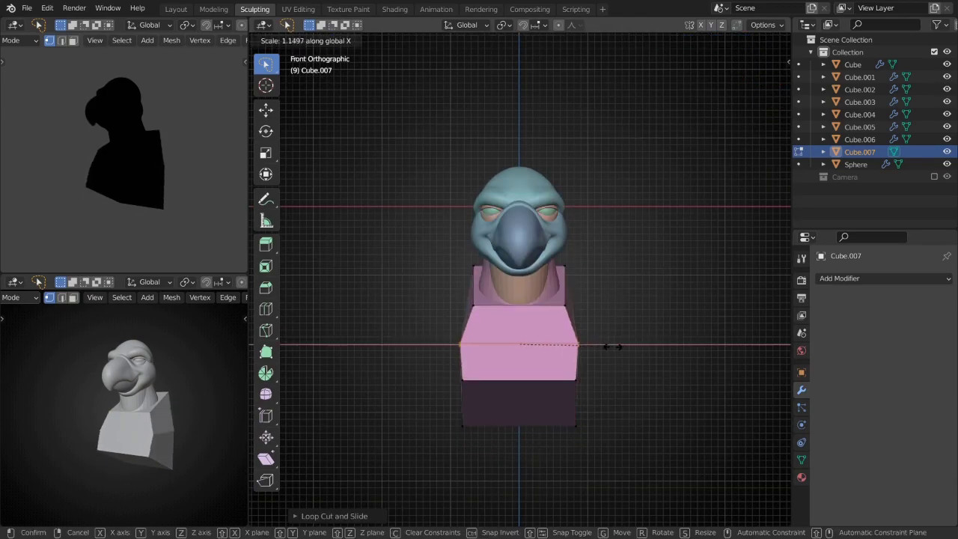
click(612, 346)
middle_drag(612, 346, 521, 309)
middle_drag(602, 216, 425, 362)
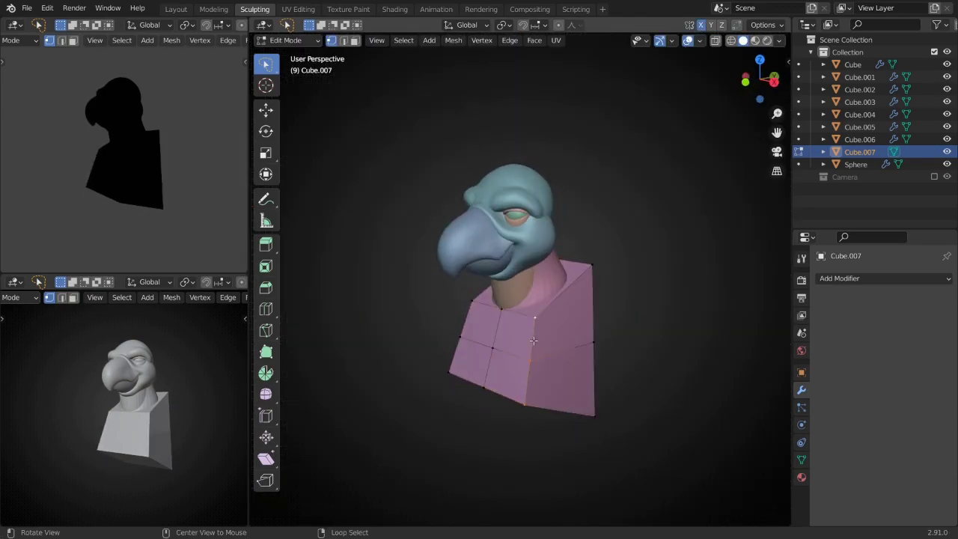
key(alt+z)
- Scale part of the torso mesh with smooth proportional falloff
key(KP_1)
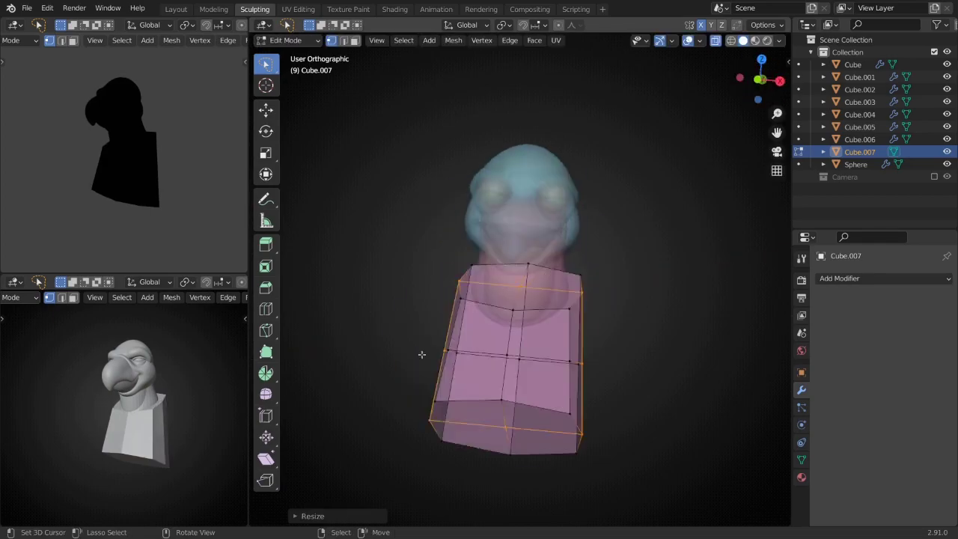
key(alt+z)
key(s)
click(657, 336)
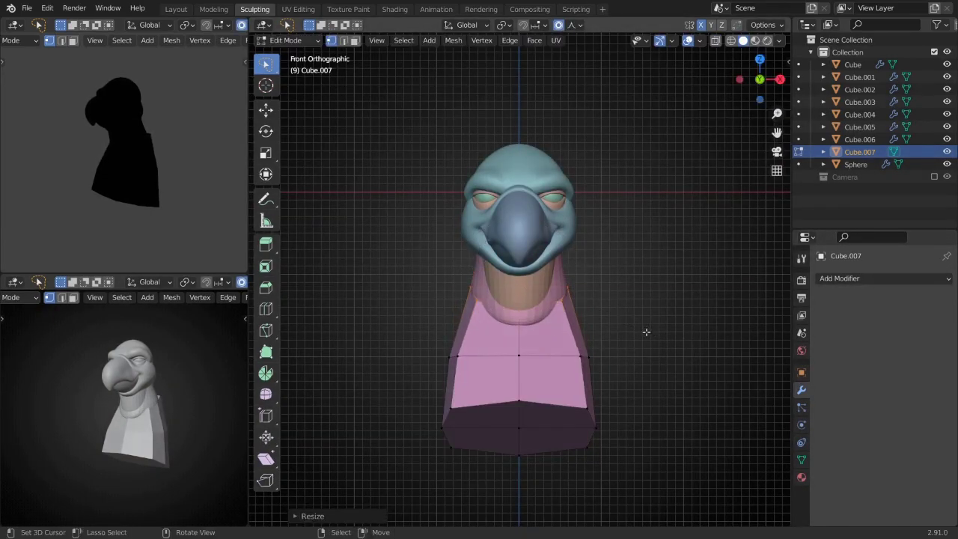
key(KP_3)
key(s)
click(591, 383)
- Widen the middle loop and bevel the vertical centre loop into a band
key(KP_1)
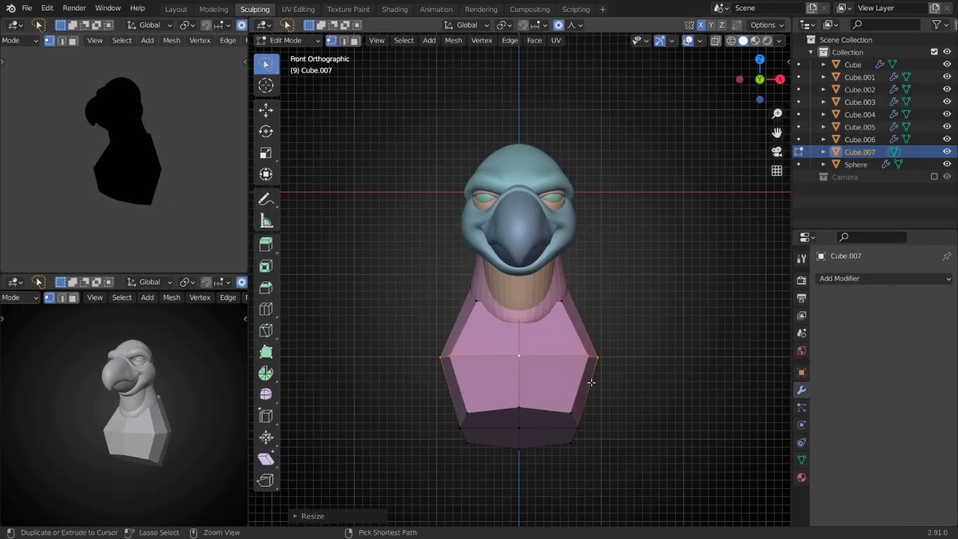
mouse_move(591, 382)
middle_down()
mouse_move(656, 347)
mouse_move(573, 349)
mouse_move(511, 321)
middle_up()
key(KP_1)
key(s)
click(577, 356)
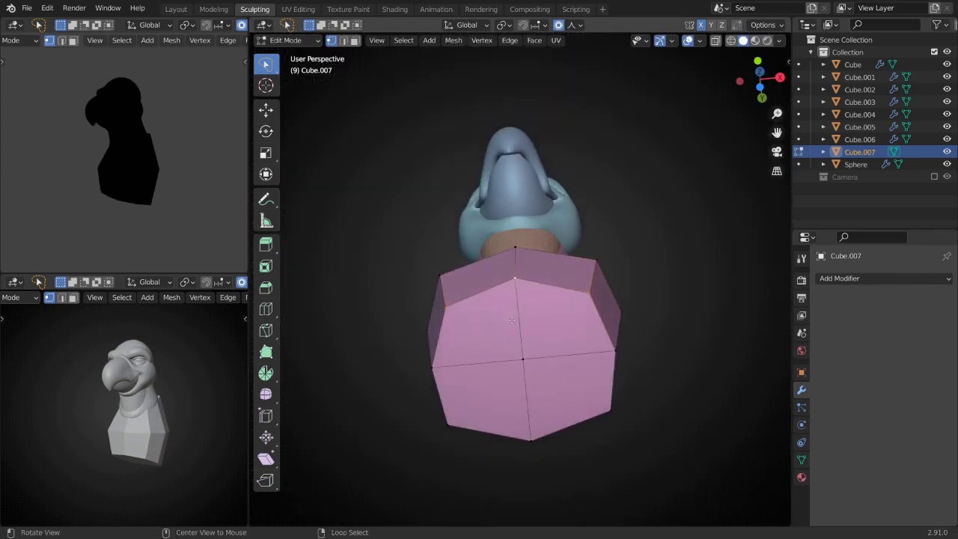
alt+click(511, 320)
key(ctrl+b)
- Proportionally scale and edge-slide the band, then adjust the torso from the top view
key(KP_1)
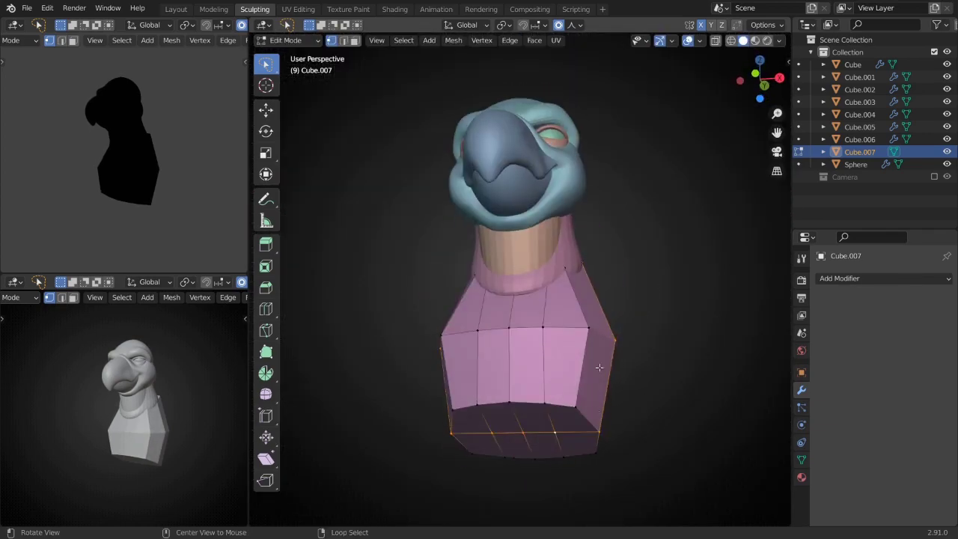
click(681, 359)
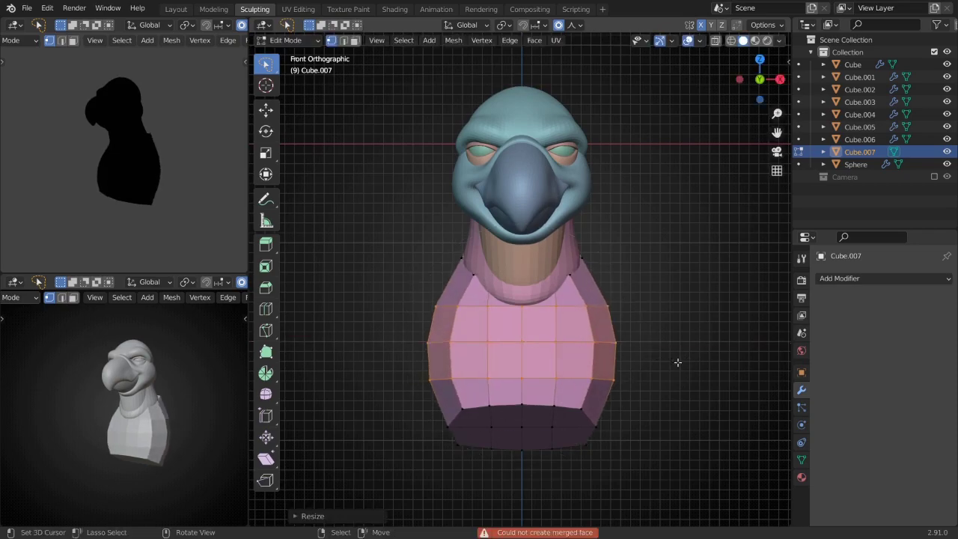
click(584, 359)
mouse_move(585, 359)
middle_down()
mouse_move(484, 363)
mouse_move(576, 247)
middle_up()
key(Tab)
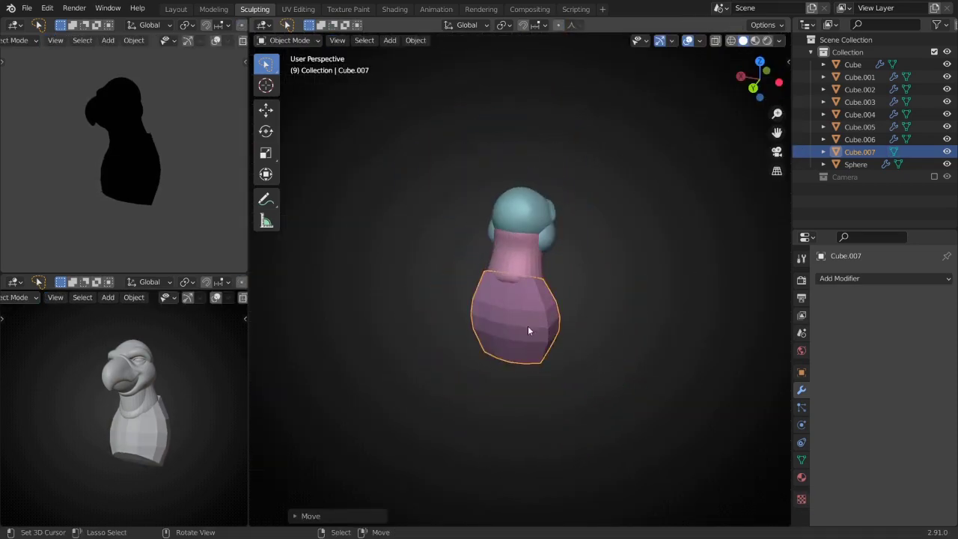
key(Tab)
key(KP_7)
click(501, 380)
- Add two levels of Subdivision to the torso and scale the whole mesh
key(Tab)
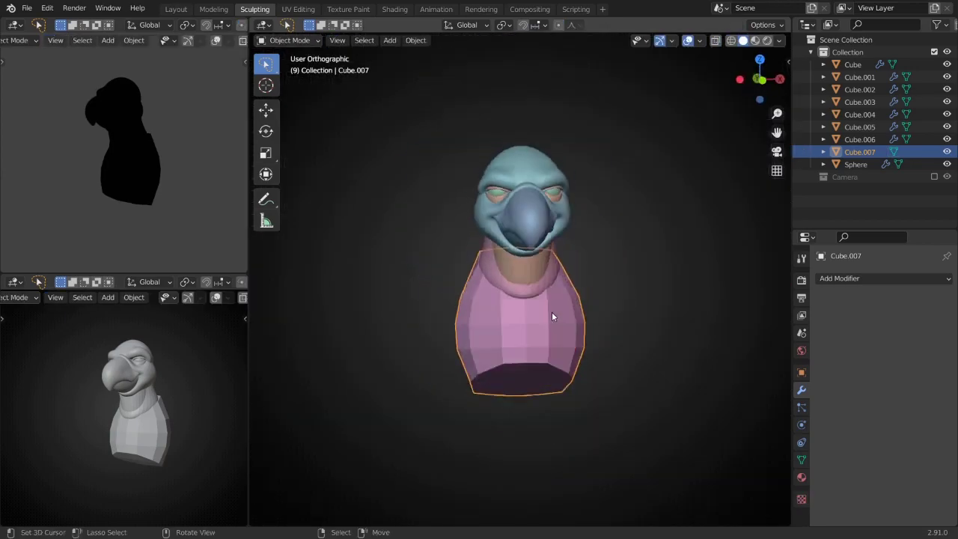
key(ctrl+1)
key(shift+d)
key(Tab)
key(s)
click(646, 343)
- Start sculpting the pink torso and set the brush size to 128 px
key(ctrl+Tab)
key(f)
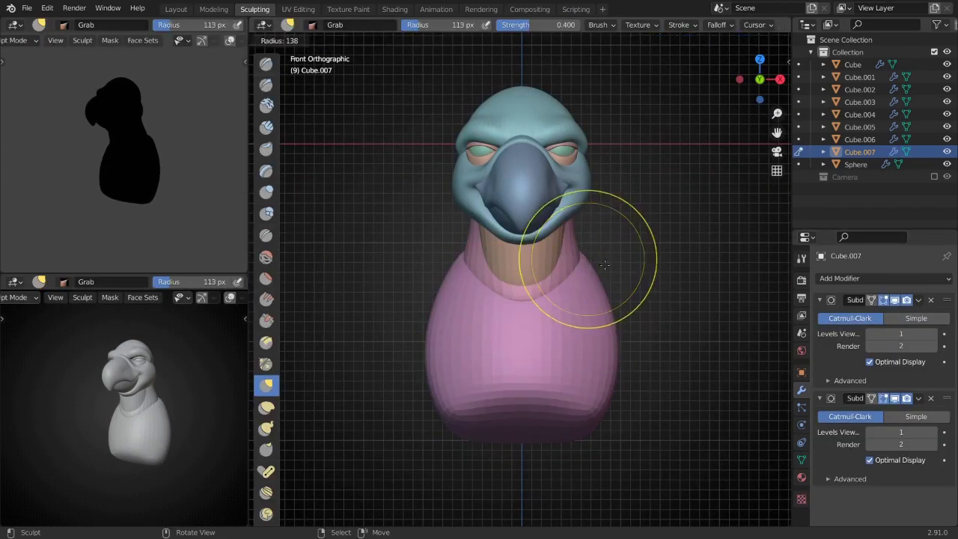
middle_drag(493, 407, 496, 246)
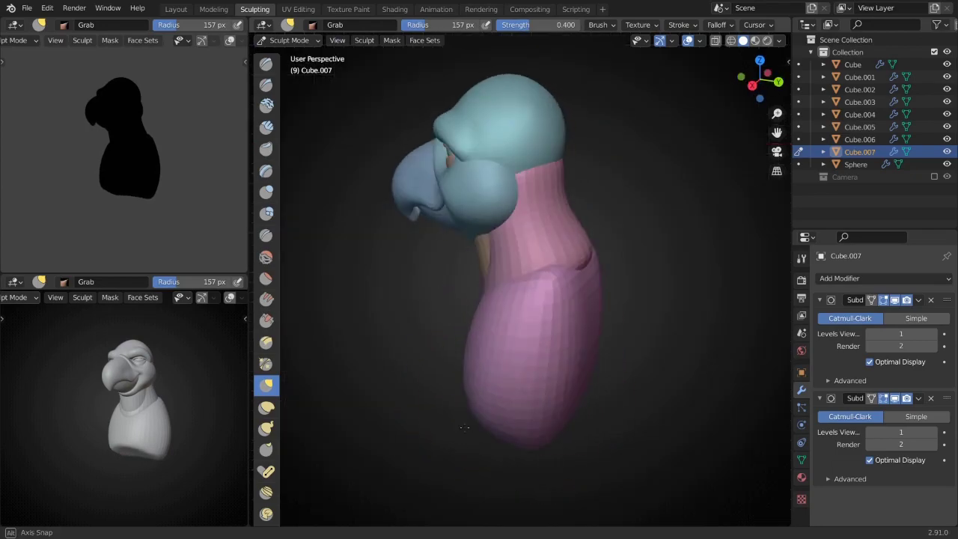
key(f)
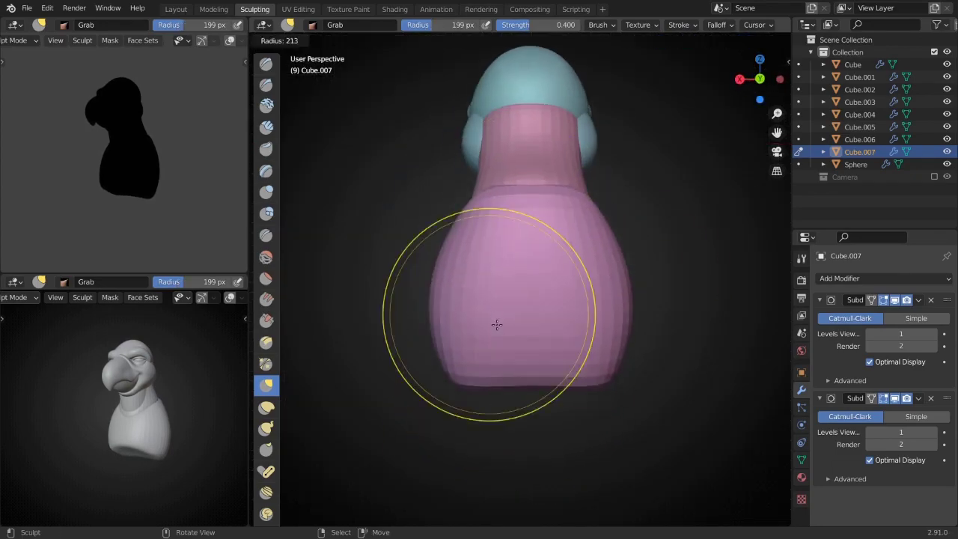
click(496, 325)
mouse_move(496, 325)
middle_down()
mouse_move(554, 359)
mouse_move(523, 344)
middle_up()
key(x)
key(KP_1)
key(f)
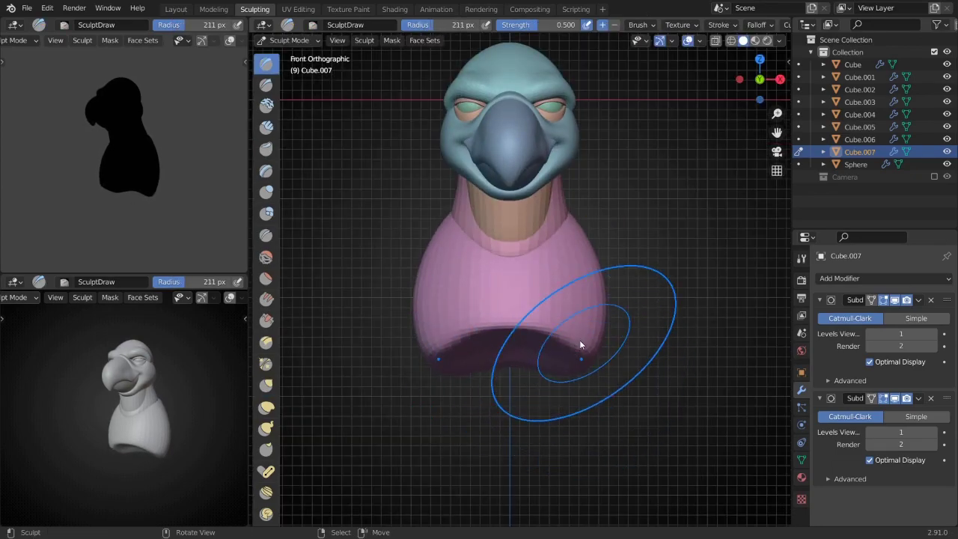
click(584, 321)
scroll(598, 277, down, 4)
click(557, 285)
- Enlarge the brush to 170 px and curve the bottom of the pink torso upward
middle_drag(557, 285, 545, 321)
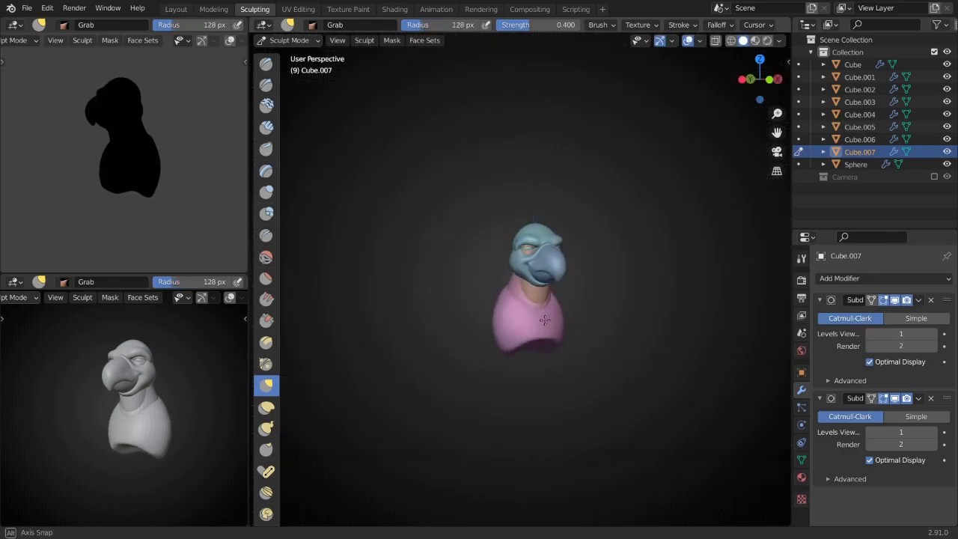
alt+middle_drag(653, 327, 636, 321)
scroll(636, 322, up, 3)
key(f)
click(588, 388)
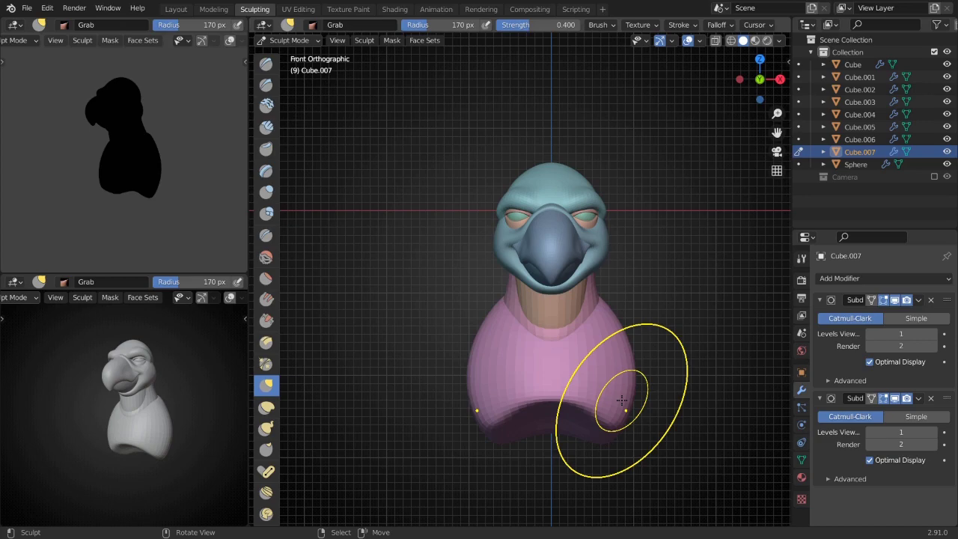
drag(552, 465, 618, 377)
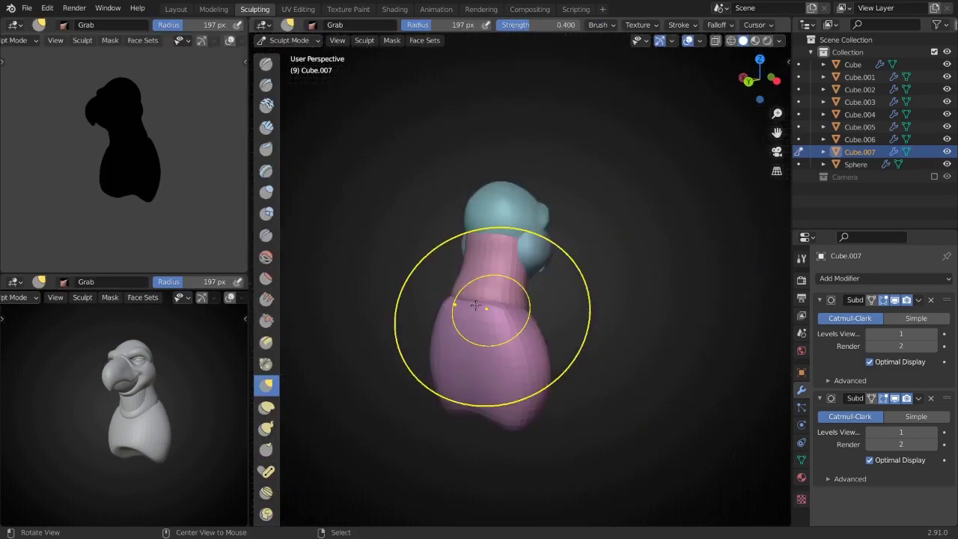
- Switch to the Grab brush and size it to cover the torso, checking front and side
middle_drag(492, 309, 538, 301)
key(KP_1)
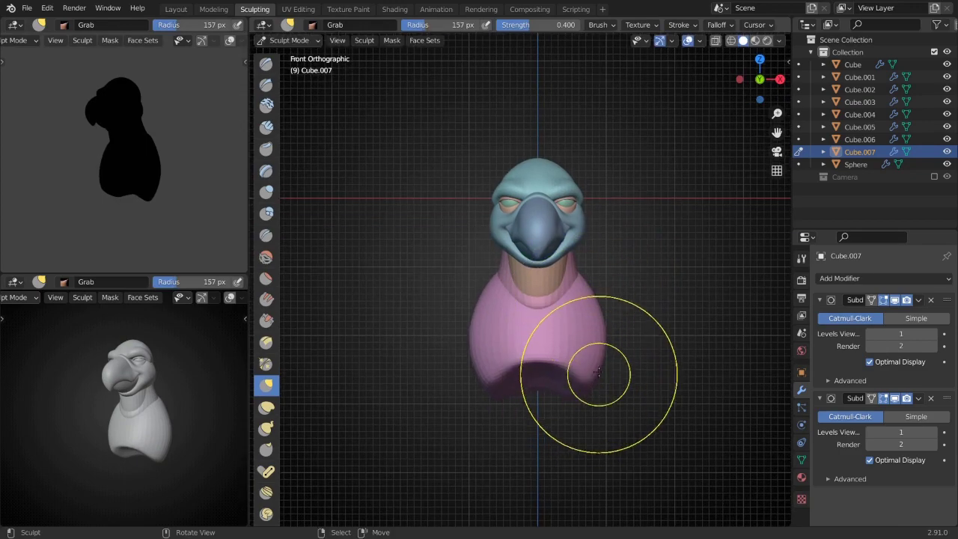
key(ctrl+Tab)
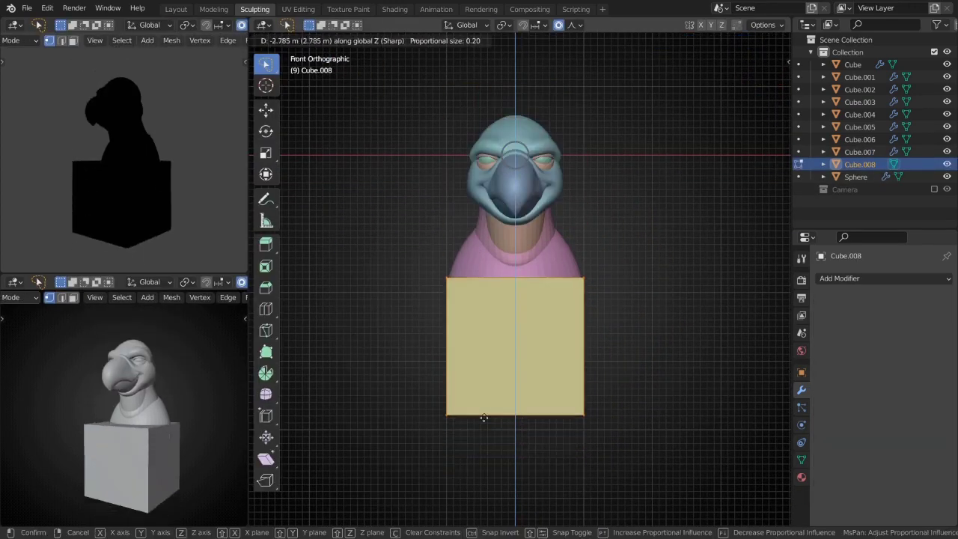
mouse_move(489, 348)
middle_down()
mouse_move(391, 391)
mouse_move(559, 263)
mouse_move(534, 292)
mouse_move(533, 234)
middle_up()
key(g)
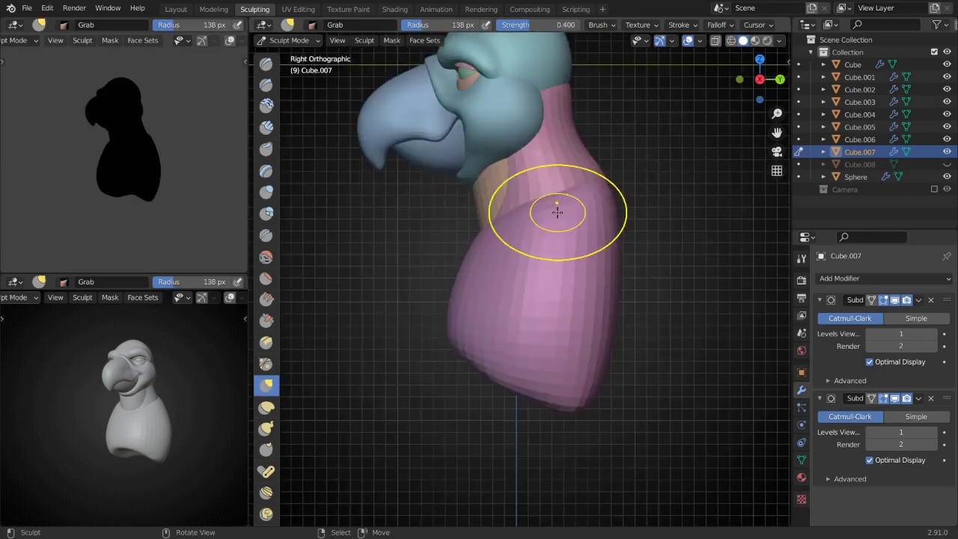
key(f)
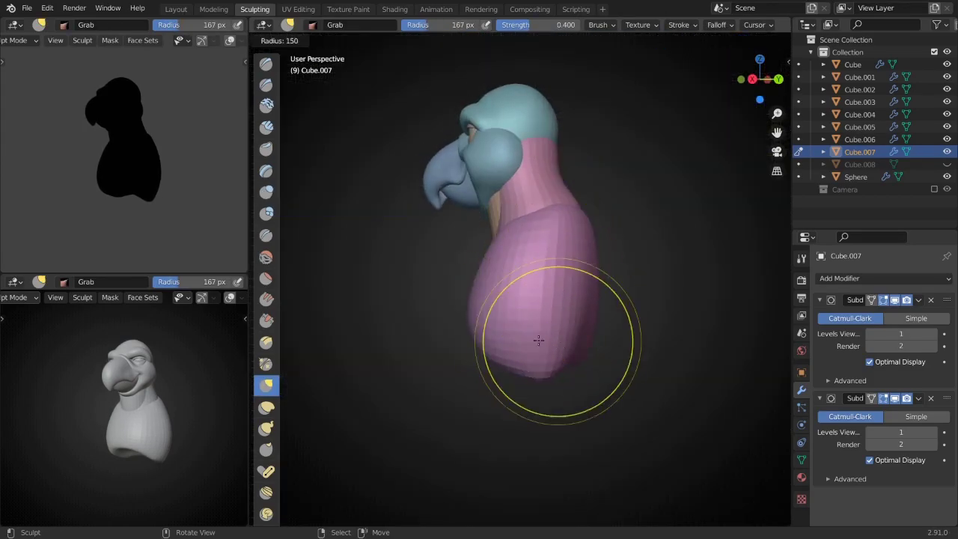
middle_drag(535, 374, 506, 337)
key(KP_1)
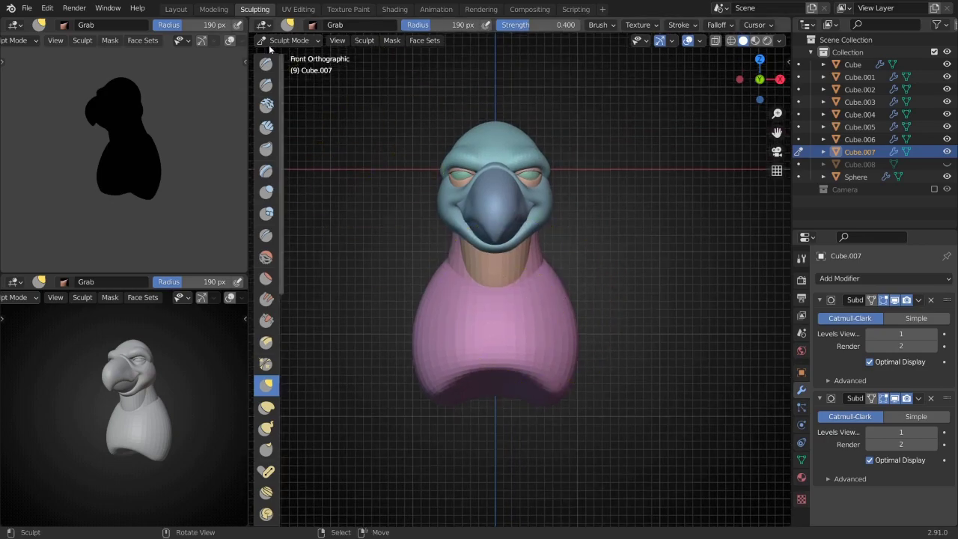
- Snap the 3D cursor to the world origin and add a new cube there
key(ctrl+Tab)
key(shift+s)
click(390, 358)
key(Tab)
- Shrink the new box and add loop cuts around it
key(s)
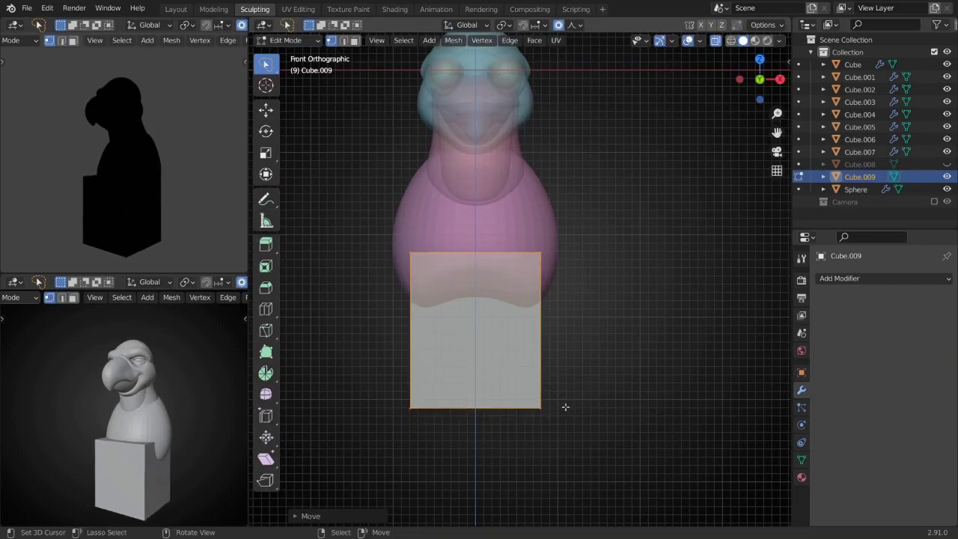
key(KP_3)
key(s)
click(399, 349)
click(453, 330)
middle_drag(452, 330, 491, 292)
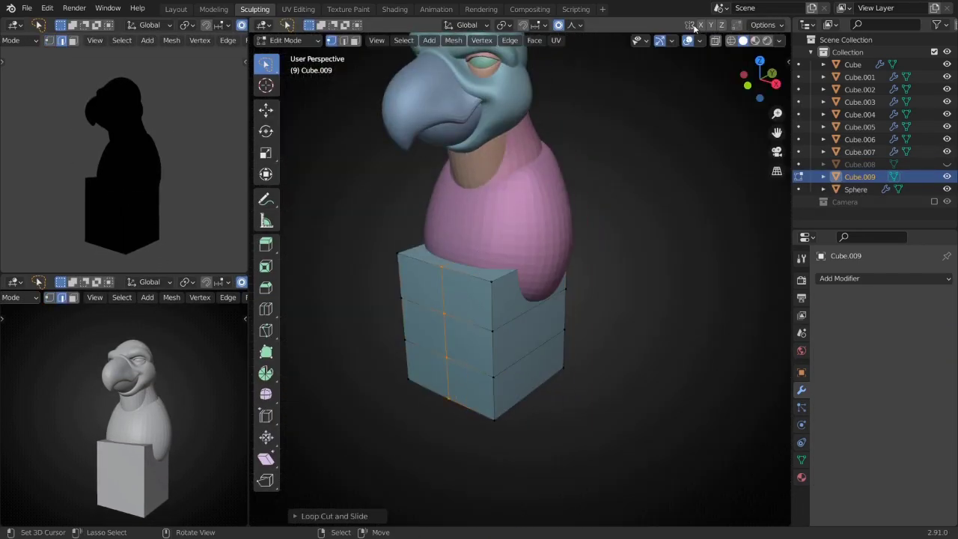
- In see-through right view, scale the whole box to a narrower depth
key(KP_3)
key(alt+z)
key(a)
key(s)
click(614, 344)
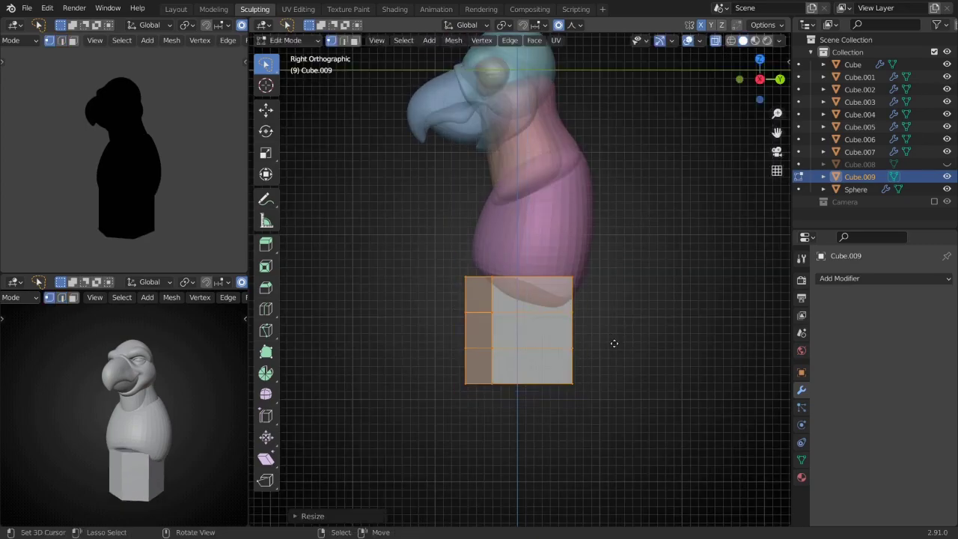
key(Tab)
- Add a Subdivision Surface (Ctrl+1) and scale the box taller from the front
key(ctrl+1)
key(ctrl+1)
key(KP_1)
key(Tab)
key(alt+z)
key(s)
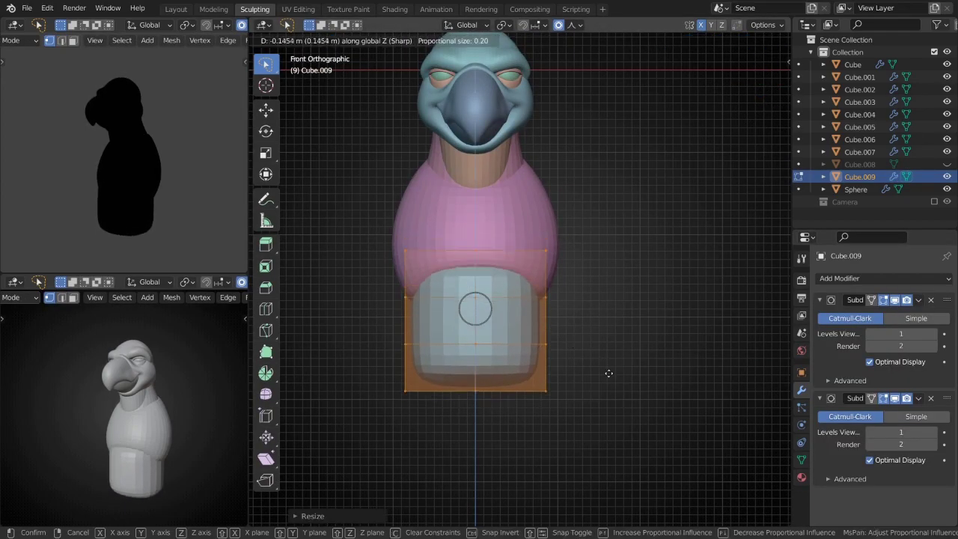
click(608, 372)
- Narrow the box's bottom, then apply the Subdivision modifier to the lower body
shift+middle_drag(503, 355, 524, 366)
middle_drag(519, 409, 509, 423)
key(g)
key(z)
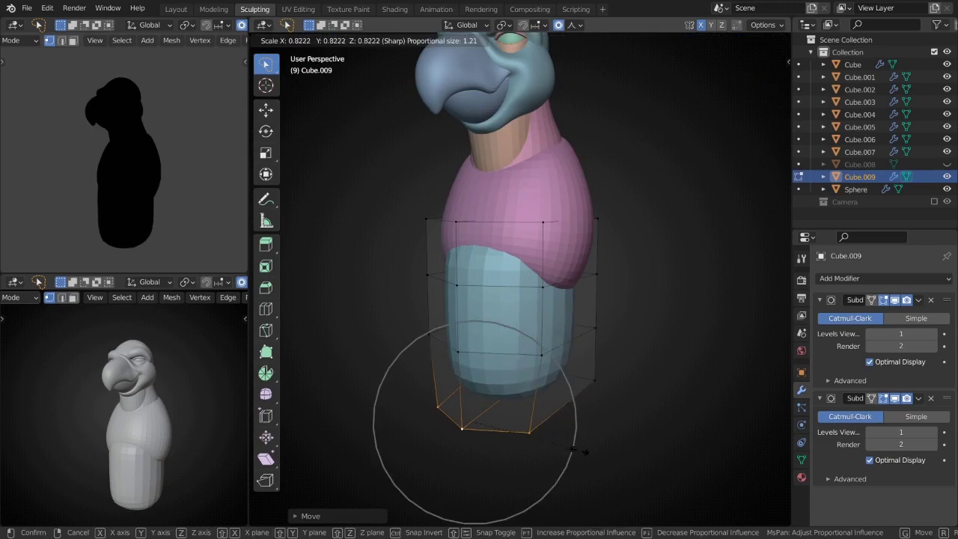
click(572, 449)
key(KP_1)
key(Tab)
middle_drag(612, 381, 455, 334)
key(ctrl+a)
- Resize the sculpt brush on the lower body, then select the pink torso
key(f)
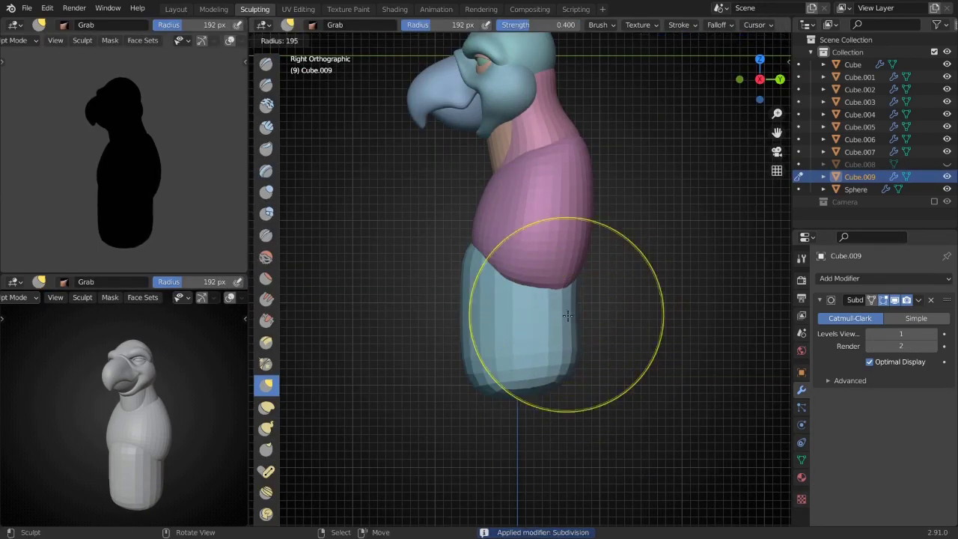
click(568, 315)
scroll(567, 315, down, 1)
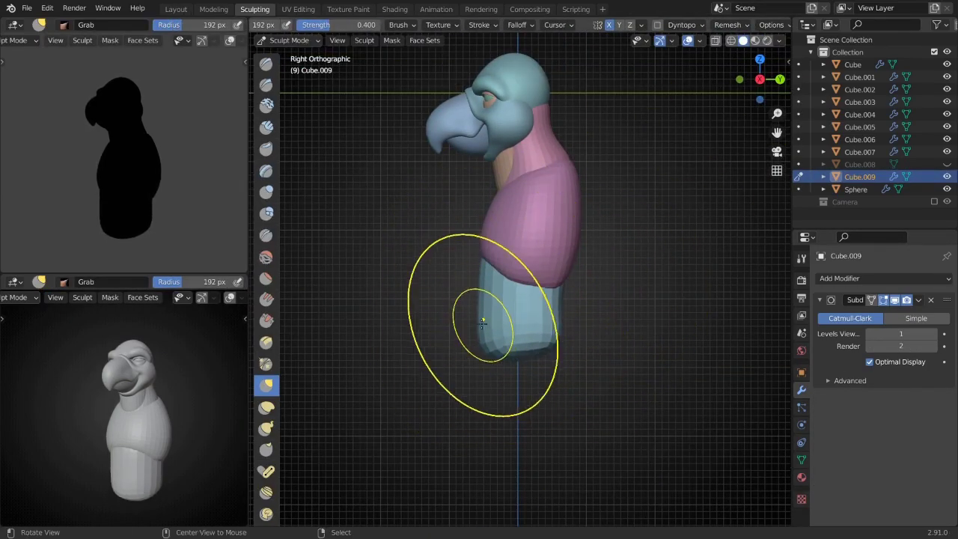
middle_drag(483, 322, 487, 352)
click(618, 292)
key(KP_1)
key(ctrl+Tab)
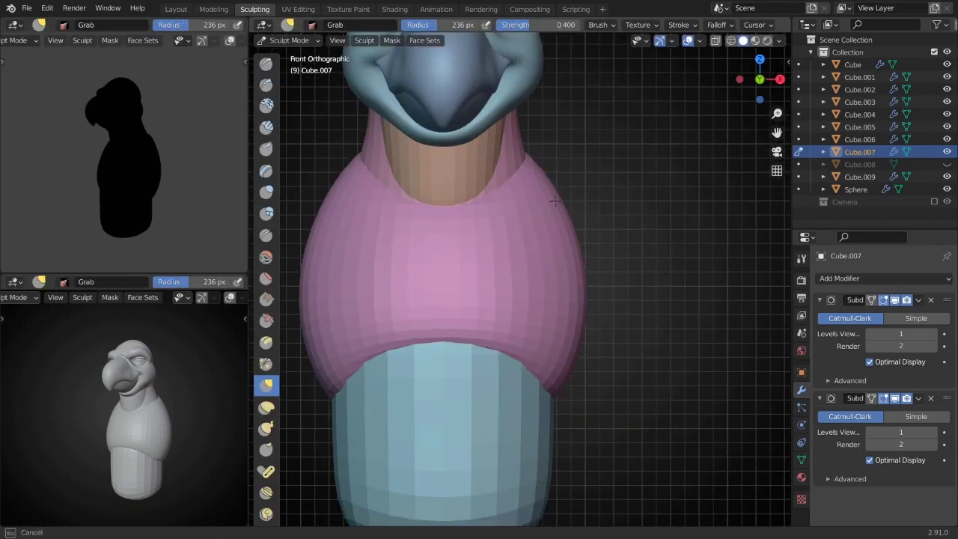
- Toggle between torso and lower body with Alt+Q and set a smaller brush size
scroll(558, 378, down, 3)
middle_drag(528, 392, 487, 391)
key(KP_3)
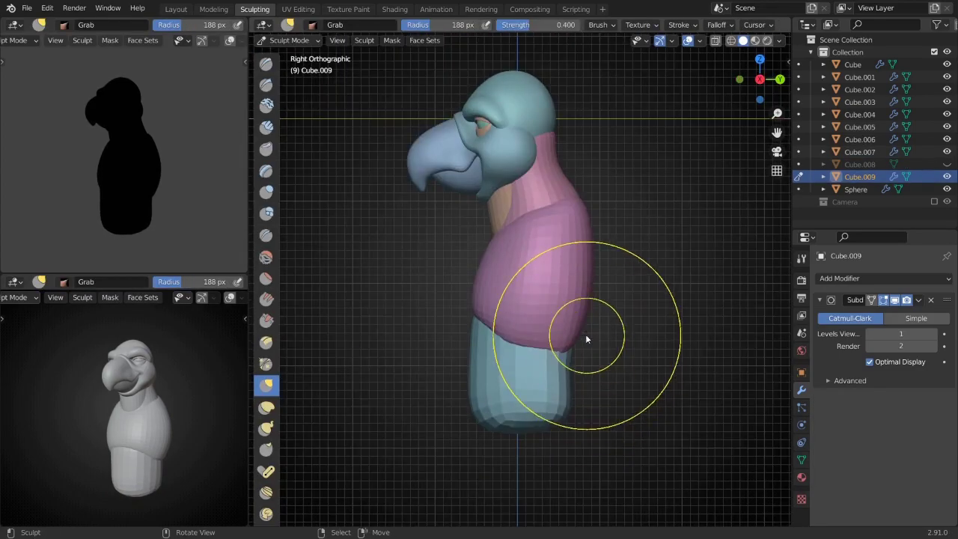
scroll(585, 334, up, 3)
key(alt+q)
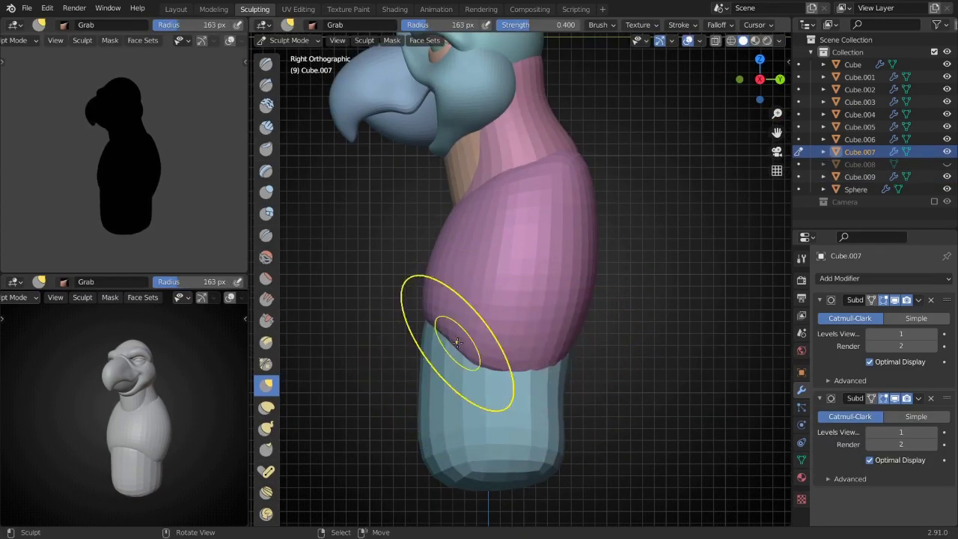
key(alt+q)
key(f)
click(465, 309)
scroll(466, 309, down, 2)
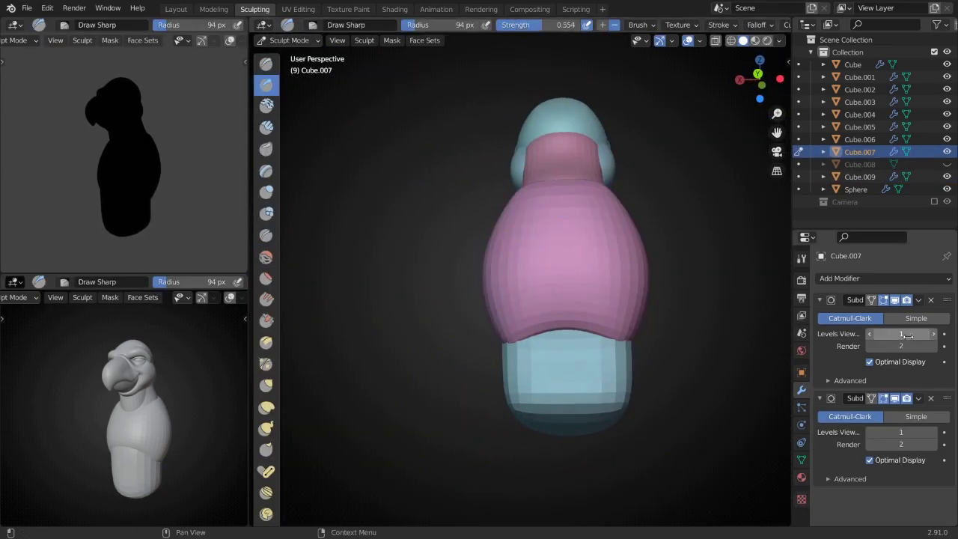
- Apply the torso's first Subdivision level and switch to the Grab brush
key(ctrl+a)
middle_drag(569, 270, 491, 257)
key(KP_3)
key(g)
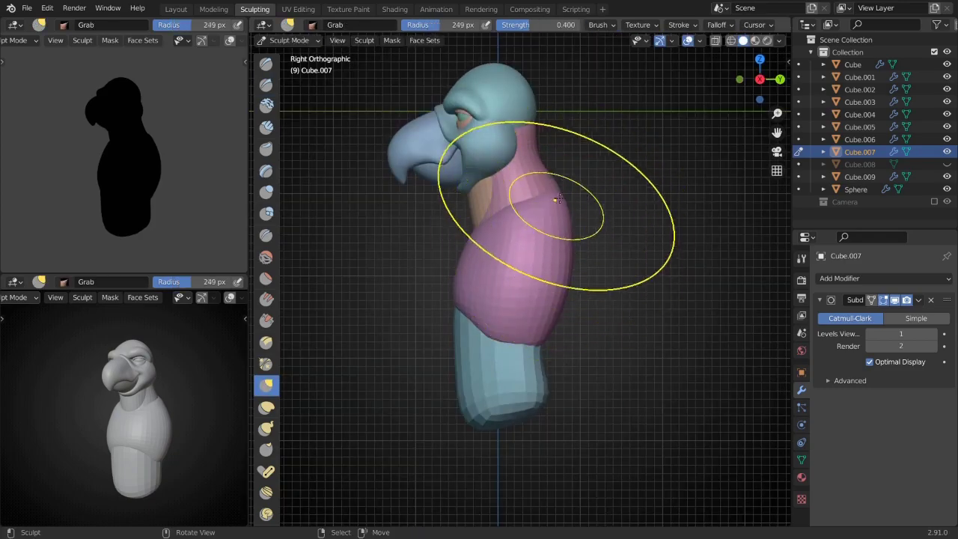
scroll(551, 305, up, 1)
key(f)
click(537, 217)
middle_drag(537, 218, 546, 171)
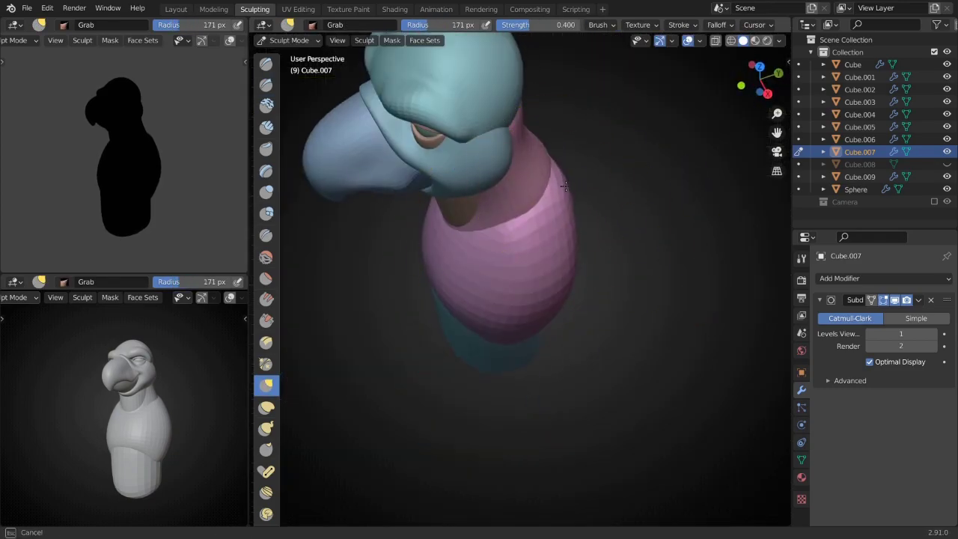
- Enlarge the Grab brush to shape the torso hem from the front
key(f)
click(546, 171)
mouse_move(551, 247)
alt+middle_down()
mouse_move(525, 220)
mouse_move(496, 125)
mouse_move(578, 276)
mouse_move(541, 261)
alt+middle_up()
key(f)
click(496, 124)
key(f)
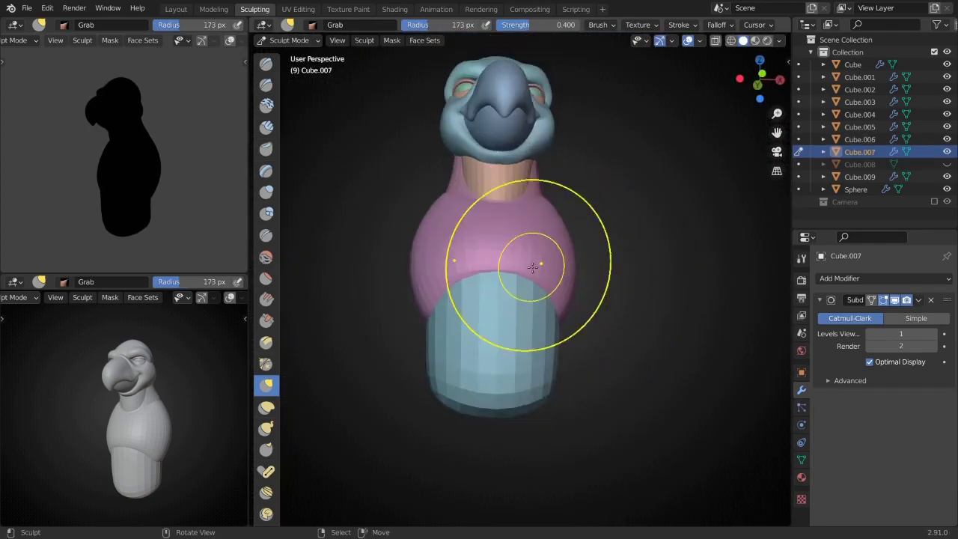
scroll(541, 262, down, 3)
- Select the lower body, then the pink torso, and return to Object Mode
key(ctrl+Tab)
click(485, 339)
key(ctrl+Tab)
alt+middle_drag(485, 339, 491, 319)
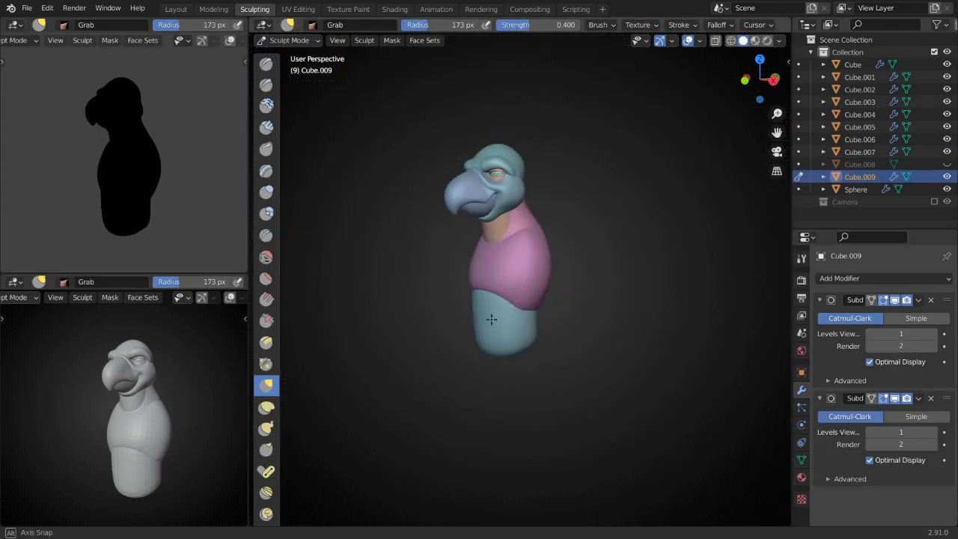
key(ctrl+Tab)
click(566, 262)
key(ctrl+Tab)
click(289, 39)
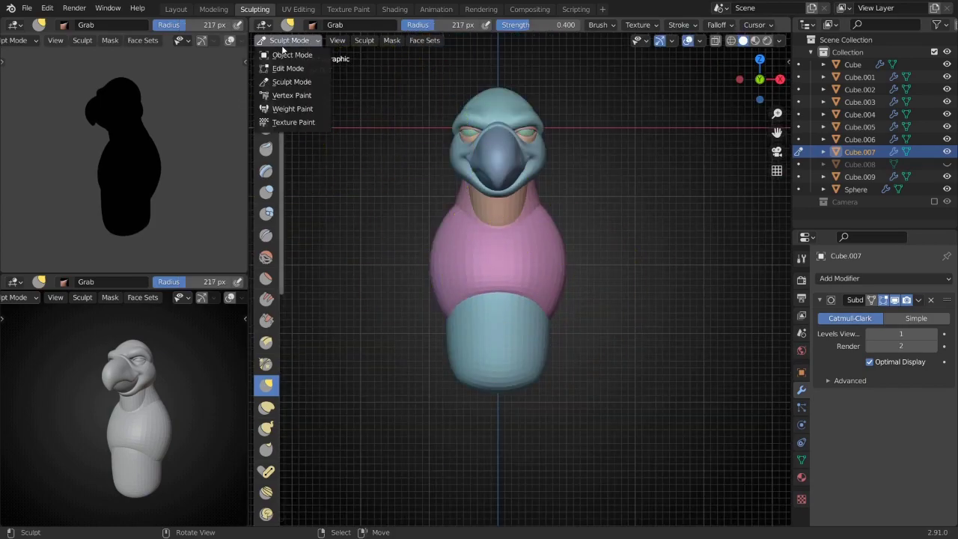
click(288, 54)
mouse_move(464, 240)
alt+middle_down()
mouse_move(482, 251)
mouse_move(539, 250)
alt+middle_up()
- Add a small cube at the shoulder and give it a Subdivision Surface
key(shift+a)
click(576, 250)
key(s)
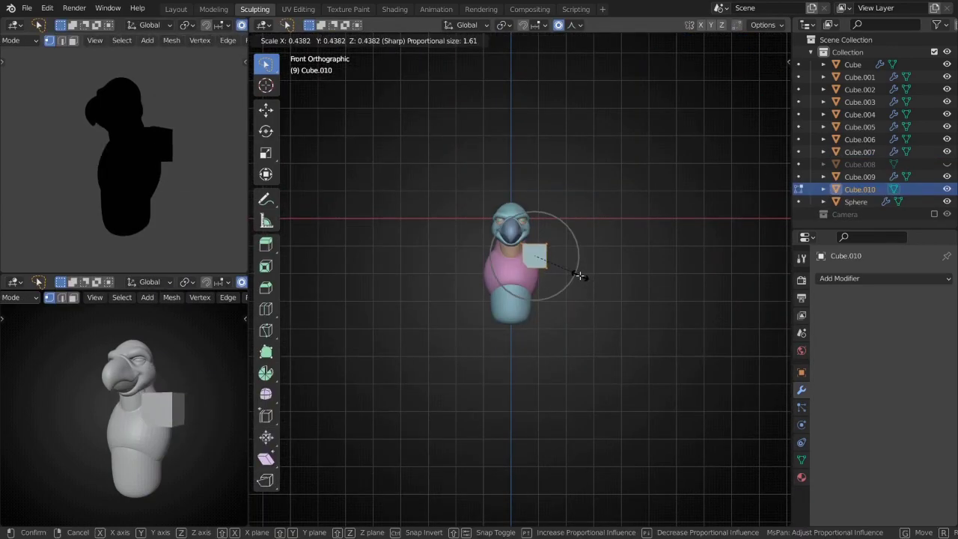
click(577, 274)
key(ctrl+1)
- Add a Mirror modifier to the shoulder with 'Cube' as the mirror object
click(882, 278)
click(883, 278)
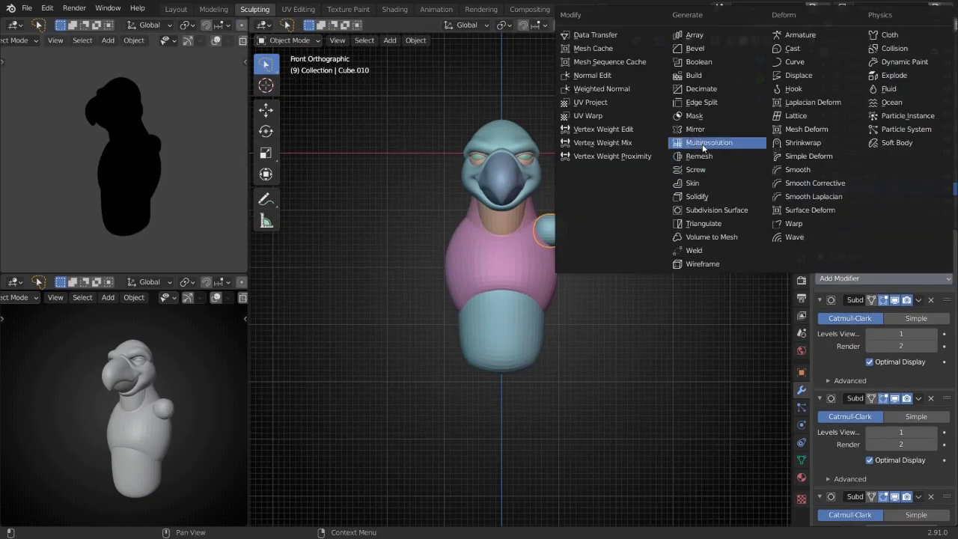
click(693, 145)
click(932, 473)
click(501, 299)
- Scale and rotate the shoulder box in Edit Mode
key(Tab)
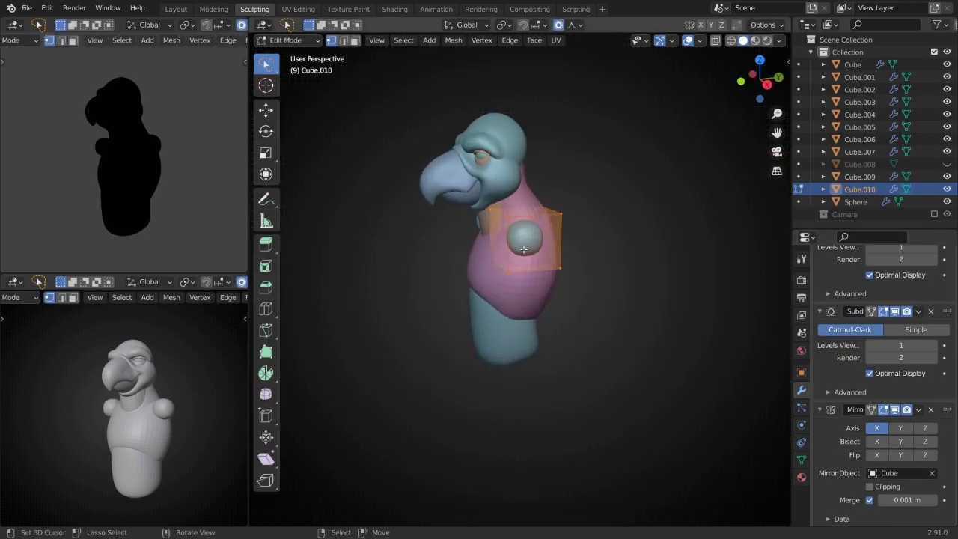
alt+middle_drag(568, 300, 644, 307)
key(KP_1)
key(s)
click(642, 316)
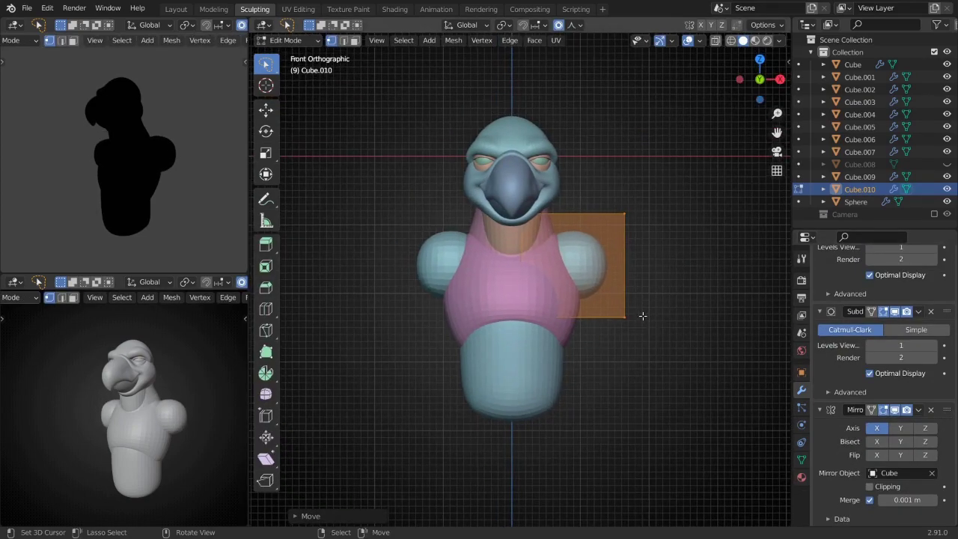
key(r)
click(636, 342)
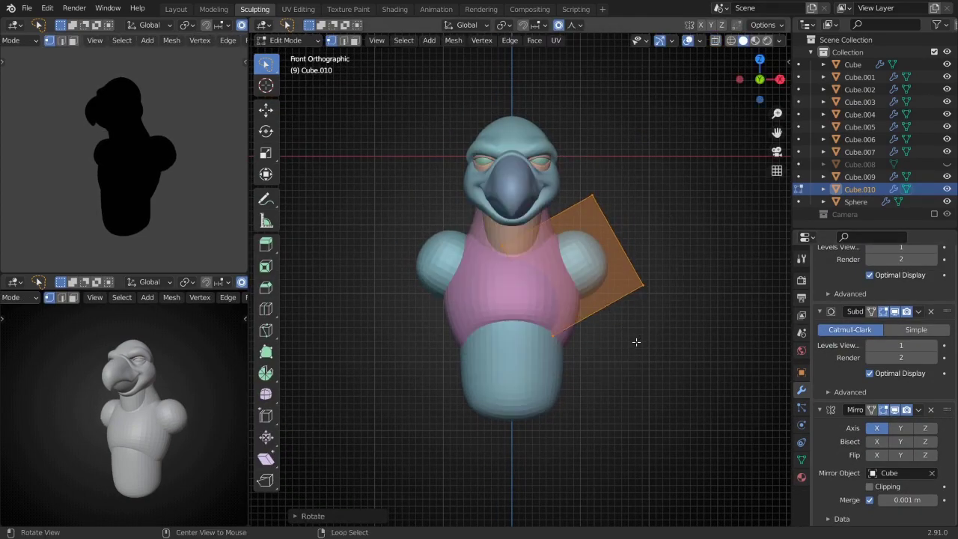
- Cancel stray moves, check the shoulder from the right in X-ray, and exit Edit Mode
right_click(757, 359)
key(alt+z)
right_click(715, 388)
key(KP_3)
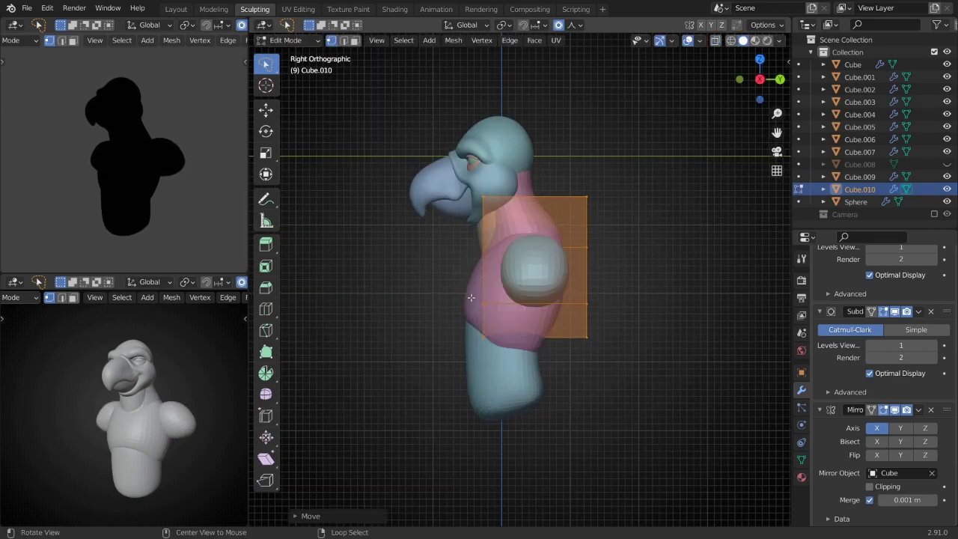
key(Tab)
key(alt+z)
- Select the pink torso from the front and resume sculpting it
middle_drag(388, 304, 629, 280)
scroll(547, 349, down, 2)
key(KP_1)
click(567, 294)
key(ctrl+Tab)
scroll(594, 383, up, 2)
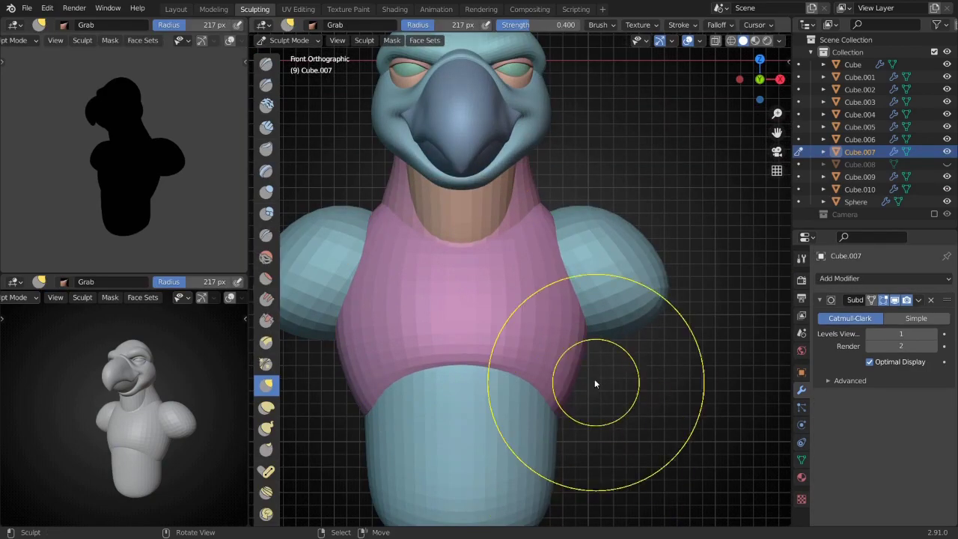
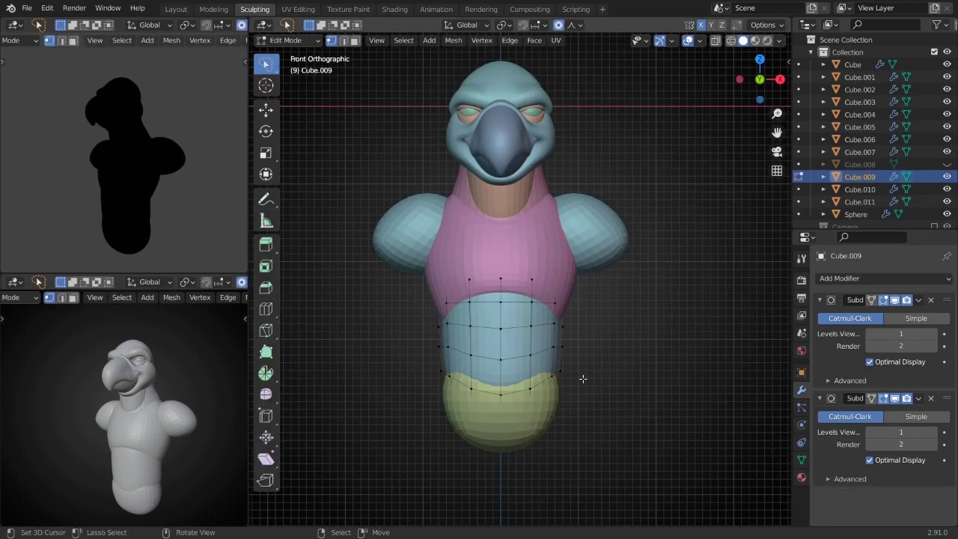
- Apply the yellow hip ball's second Subdivision modifier to make its smoothing permanent
key(Tab)
click(487, 421)
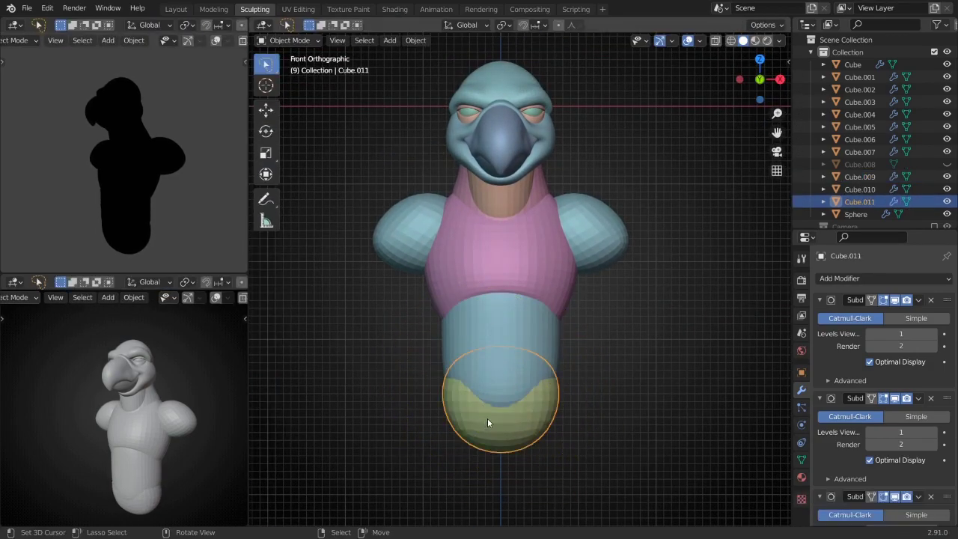
click(479, 491)
mouse_move(469, 395)
middle_down()
mouse_move(524, 369)
mouse_move(594, 406)
middle_up()
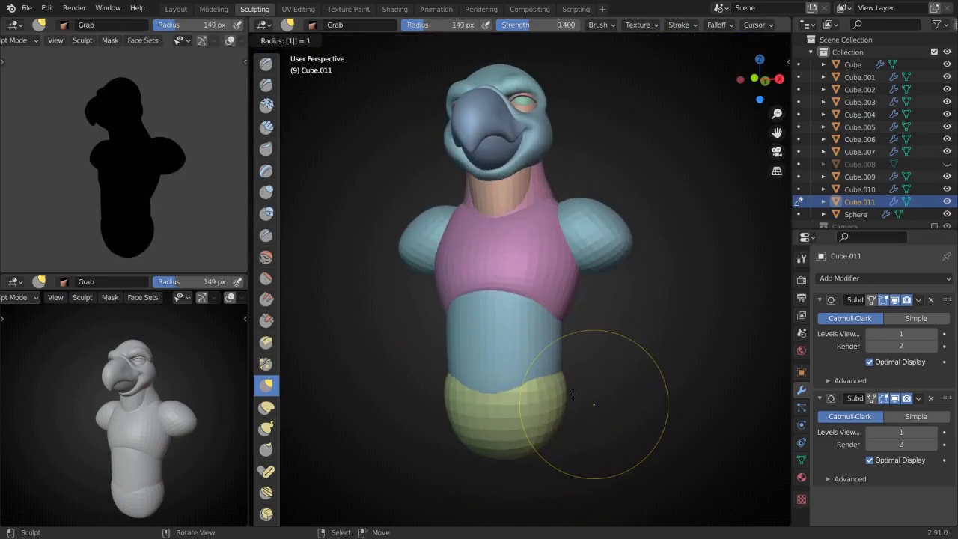
key(KP_1)
scroll(535, 381, down, 1)
key(alt+q)
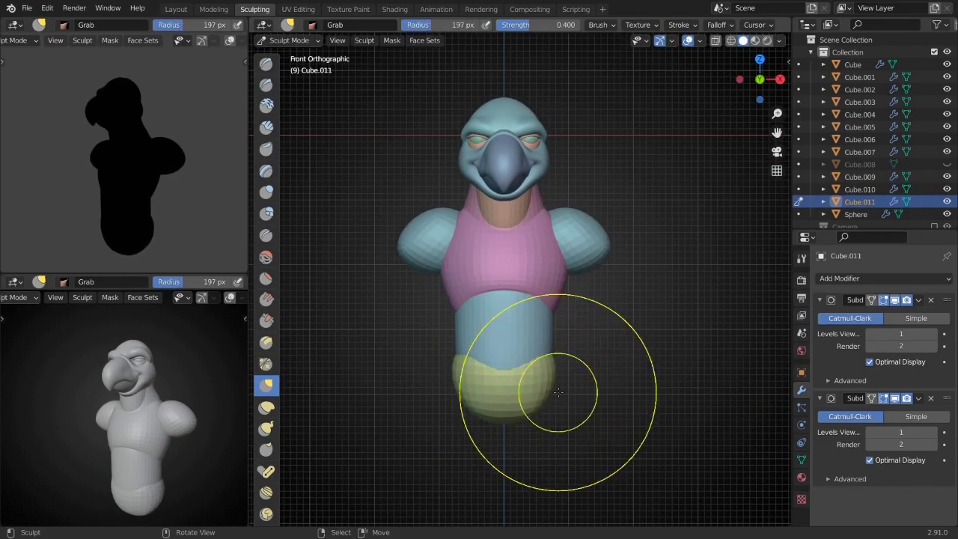
mouse_move(558, 392)
middle_down()
mouse_move(524, 389)
mouse_move(554, 397)
mouse_move(502, 459)
middle_up()
scroll(554, 396, up, 5)
key(f)
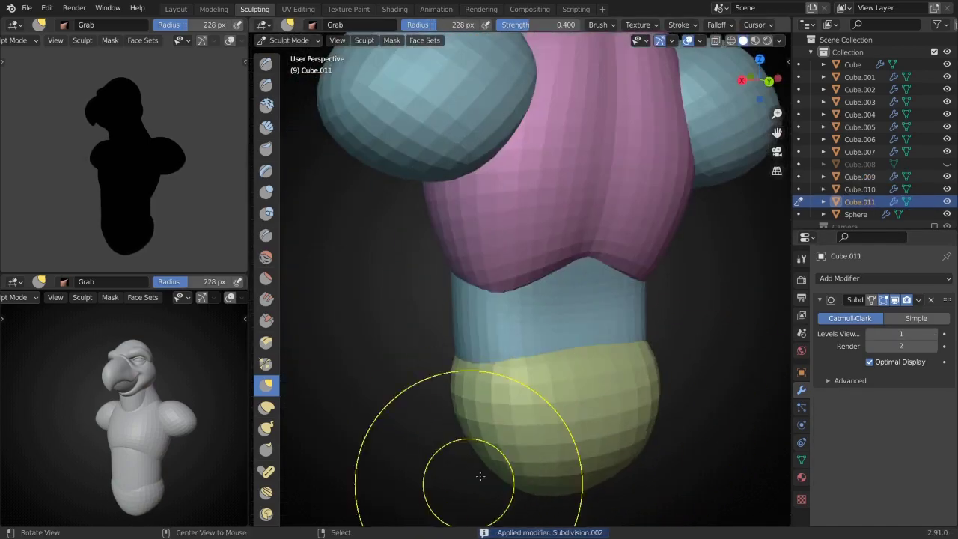
key(Home)
- Taper the blue shoulder blobs with proportional-falloff scale and move in Edit Mode
key(KP_1)
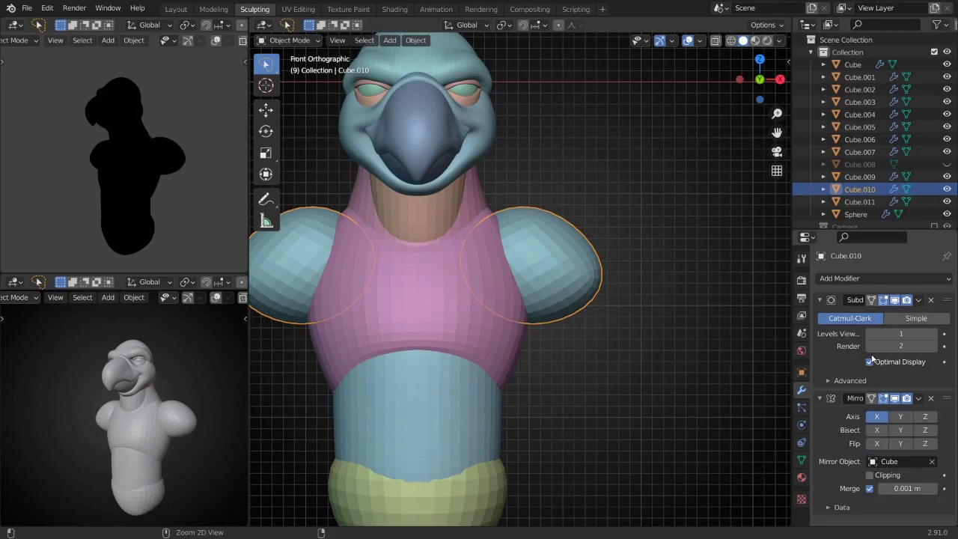
key(Tab)
middle_drag(569, 352, 599, 374)
key(s)
key(KP_1)
key(g)
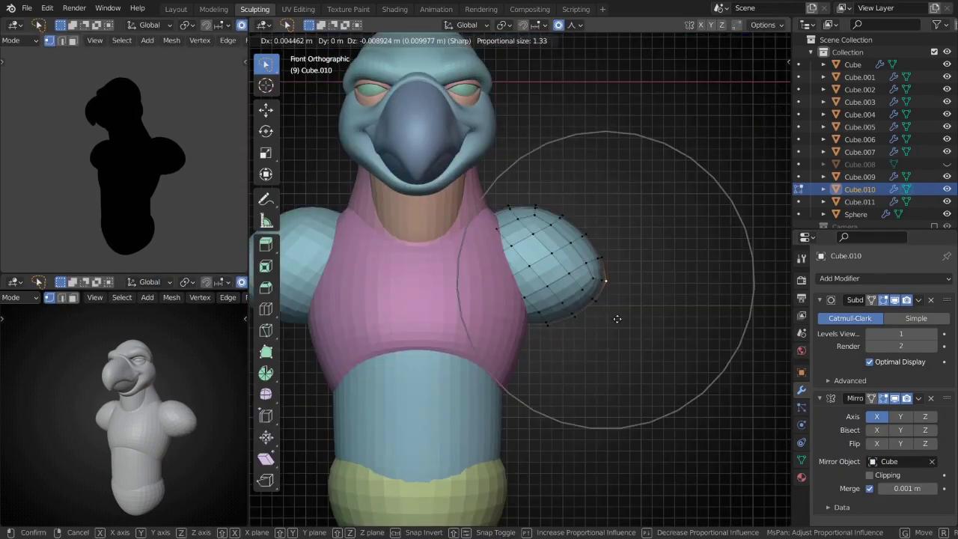
click(663, 377)
mouse_move(659, 374)
middle_down()
mouse_move(569, 329)
mouse_move(538, 344)
middle_up()
key(KP_3)
- Scale the whole shoulder mesh and pull its tips outward into points
key(a)
key(KP_3)
scroll(539, 352, down, 3)
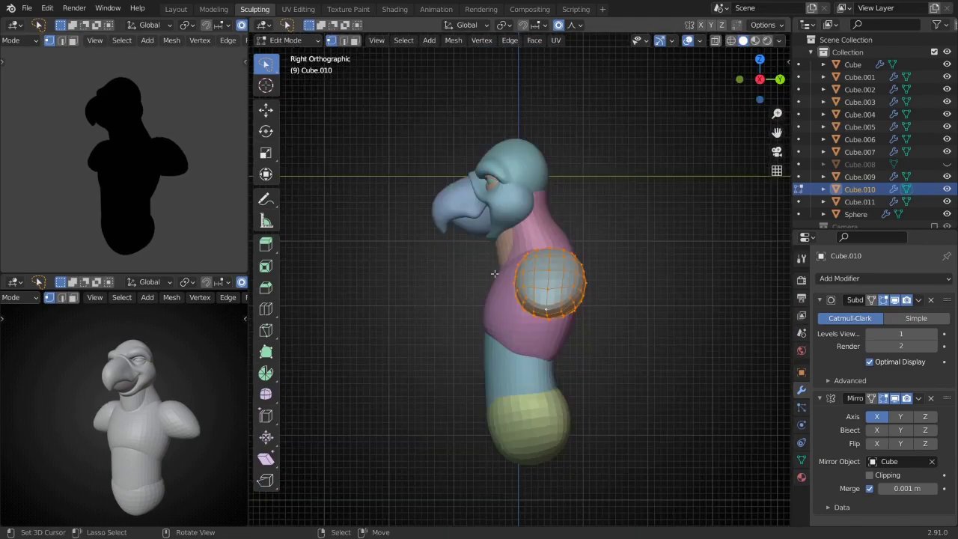
scroll(558, 363, up, 3)
click(615, 404)
key(KP_1)
key(g)
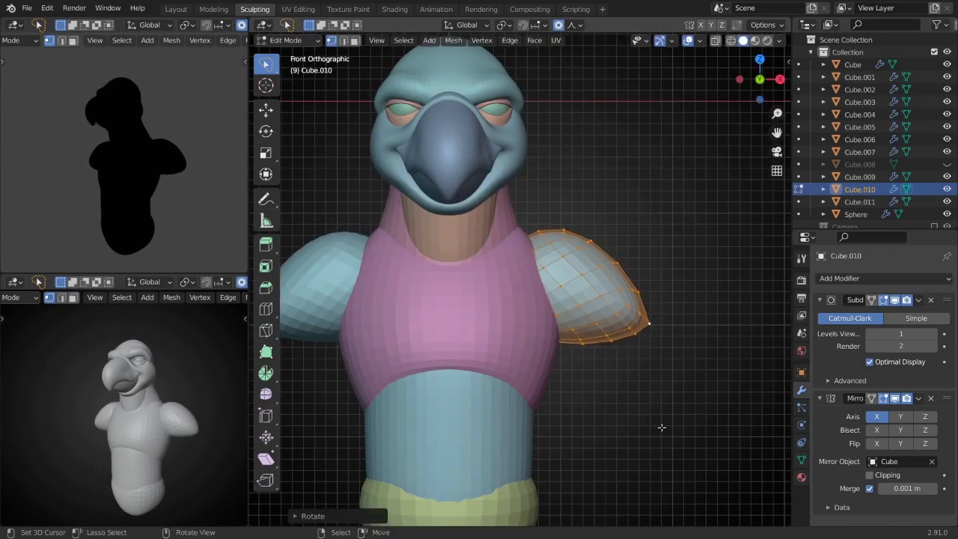
key(ctrl+Tab)
mouse_move(661, 427)
middle_down()
mouse_move(573, 282)
mouse_move(556, 214)
mouse_move(529, 265)
mouse_move(493, 257)
mouse_move(566, 261)
mouse_move(497, 281)
mouse_move(561, 299)
mouse_move(475, 252)
mouse_move(508, 259)
middle_up()
- Hide the blue shoulder blobs and return to Object Mode
scroll(549, 249, down, 5)
key(Tab)
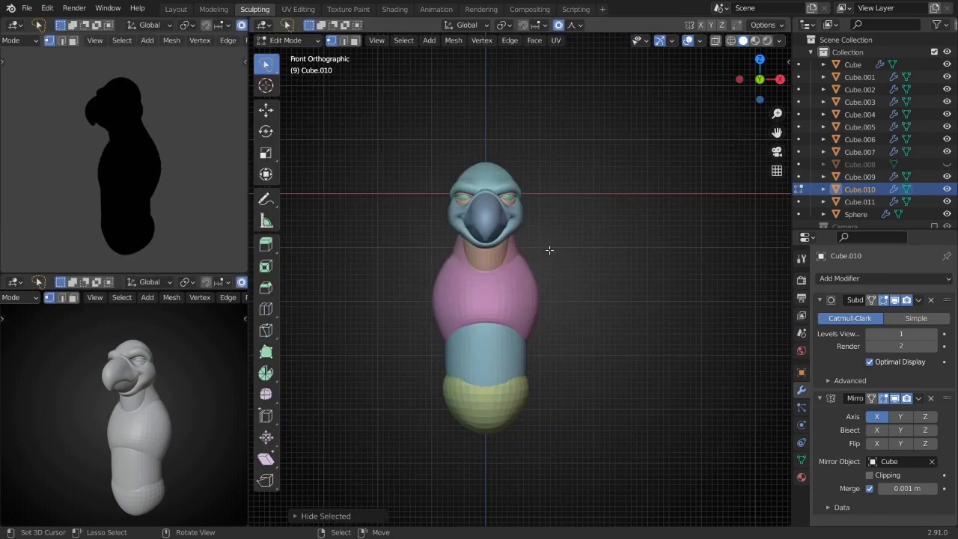
key(Tab)
key(h)
scroll(444, 268, down, 3)
- Add a cube and shape it along the bird's back in Right Ortho with X-ray
key(shift+a)
key(KP_3)
key(s)
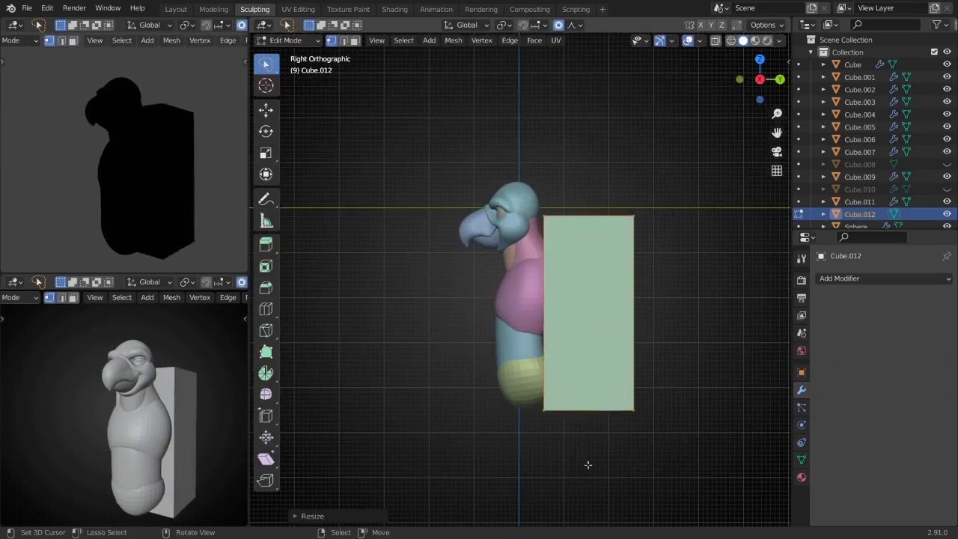
key(alt+z)
key(s)
click(559, 341)
key(g)
scroll(569, 389, up, 3)
key(s)
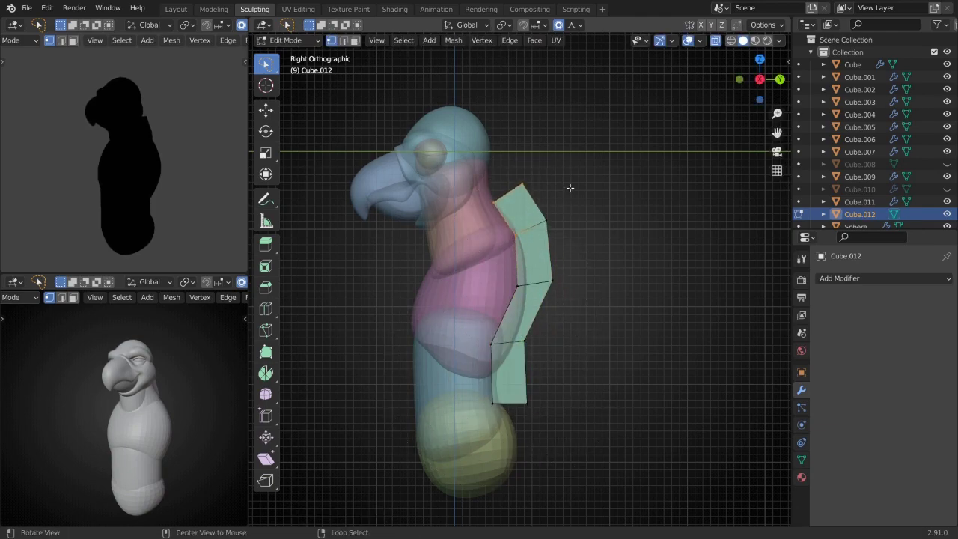
key(alt+z)
key(KP_1)
- Give the new wing piece Subdivision smoothing with Ctrl+1 and apply it
mouse_move(492, 267)
middle_down()
mouse_move(467, 284)
mouse_move(672, 164)
middle_up()
key(Tab)
key(ctrl+1)
key(ctrl+Tab)
key(KP_3)
scroll(551, 265, up, 3)
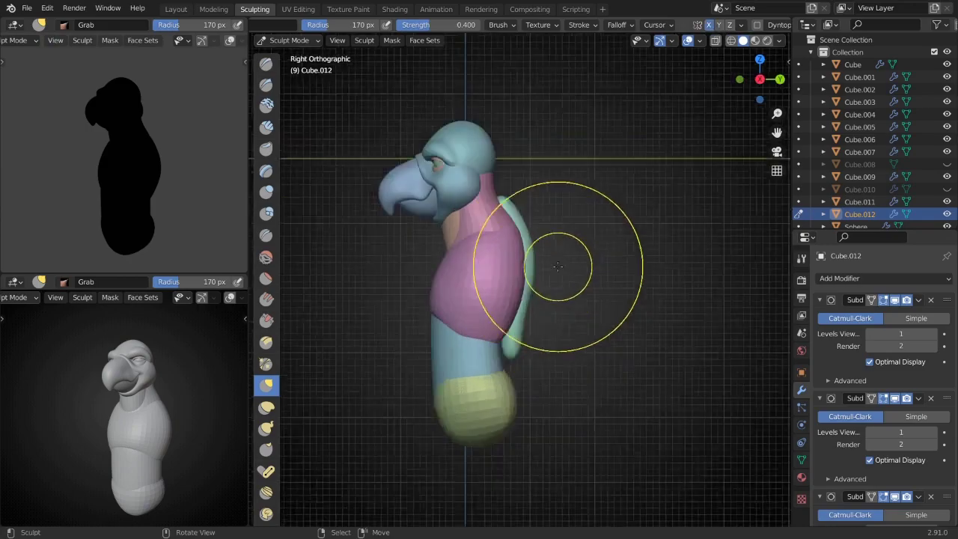
scroll(552, 264, up, 2)
key(ctrl+a)
- Round out the wing piece with the Inflate brush
middle_drag(778, 299, 660, 287)
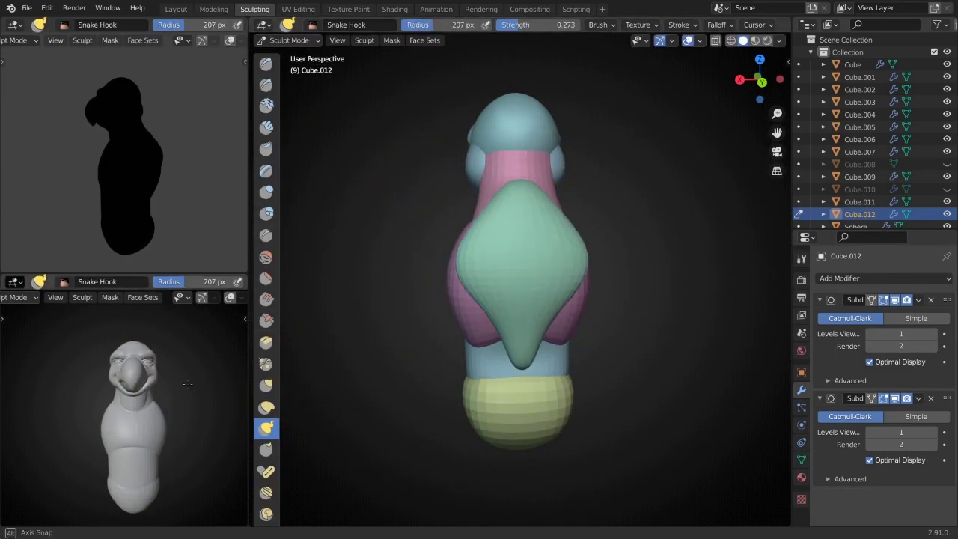
mouse_move(448, 302)
middle_down()
mouse_move(559, 288)
mouse_move(536, 321)
middle_up()
key(i)
scroll(536, 320, down, 3)
key(KP_3)
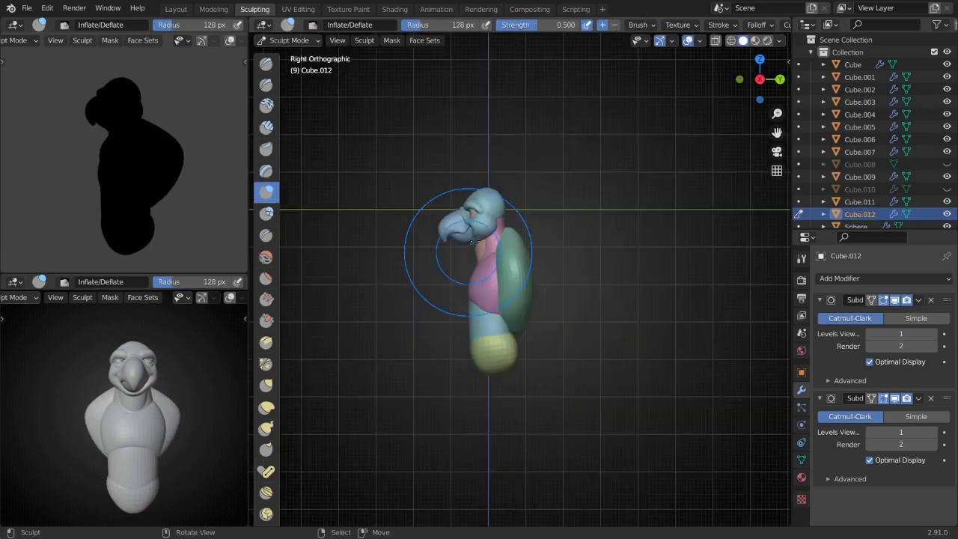
scroll(496, 218, up, 2)
- Pull the wing into a tapered shape with an enlarged Snake Hook brush, then subdivide it further
key(k)
scroll(469, 181, up, 3)
mouse_move(494, 184)
middle_down()
mouse_move(632, 330)
mouse_move(541, 332)
middle_up()
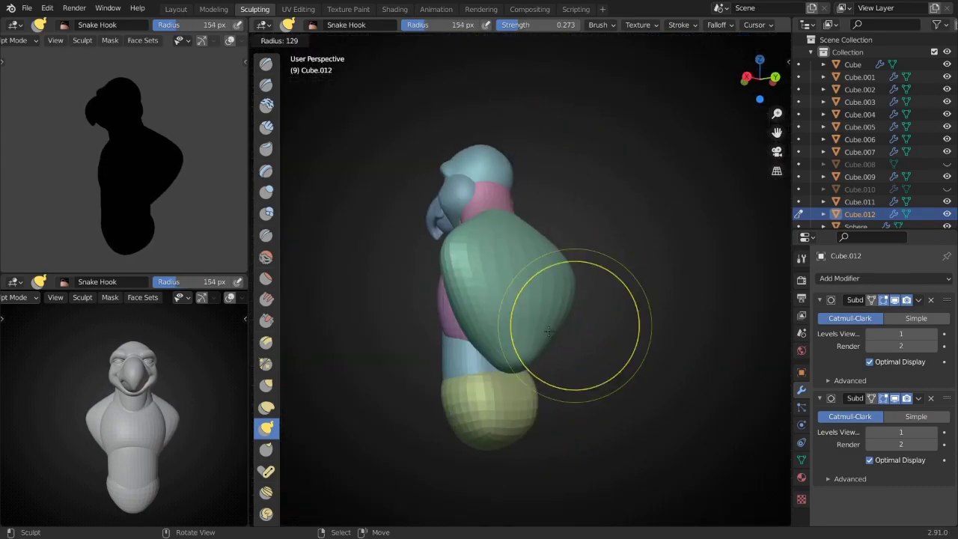
key(KP_3)
key(f)
click(466, 283)
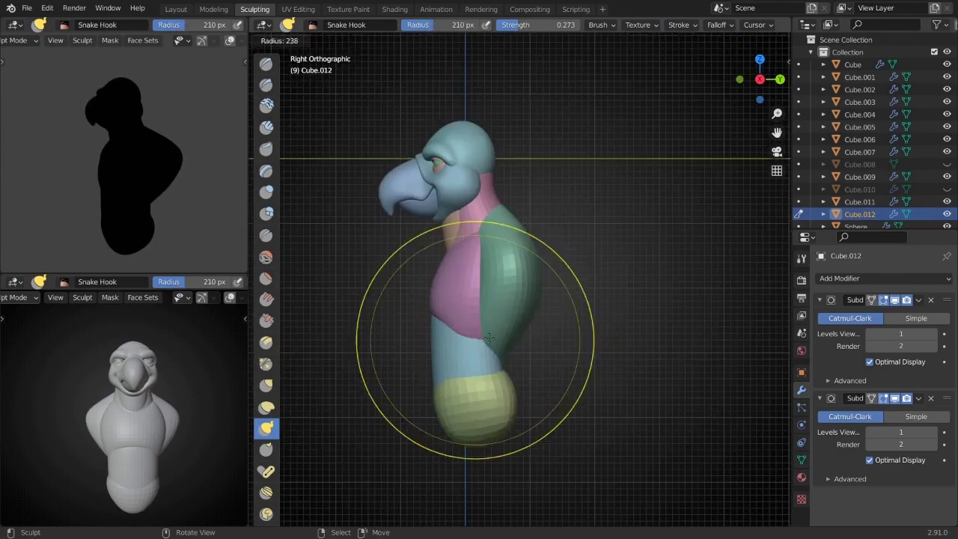
middle_drag(466, 282, 462, 319)
key(ctrl+a)
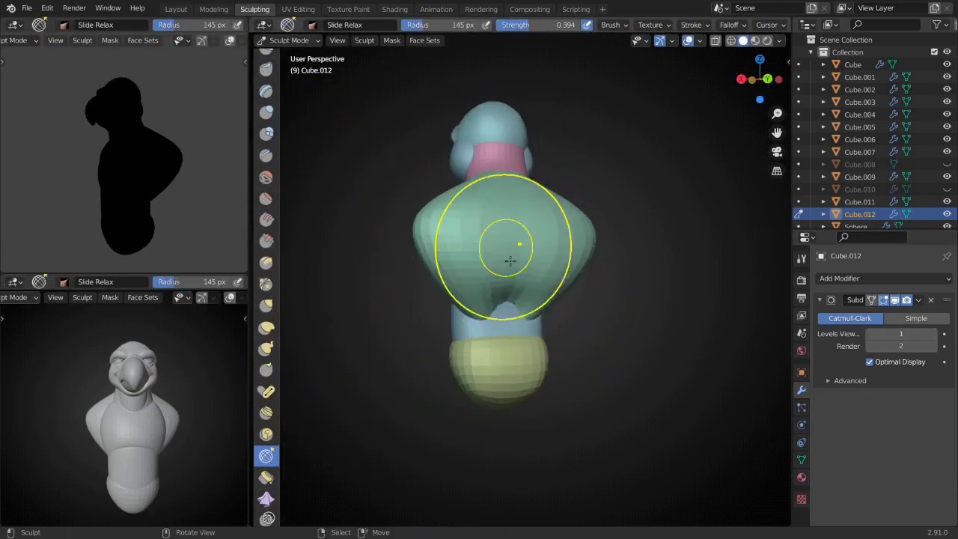
- Refine the wing's curve over the back from front and top views with a resized brush
key(KP_1)
mouse_move(584, 237)
middle_down()
mouse_move(600, 292)
mouse_move(479, 234)
mouse_move(478, 208)
middle_up()
key(KP_7)
key(f)
middle_drag(546, 164, 594, 223)
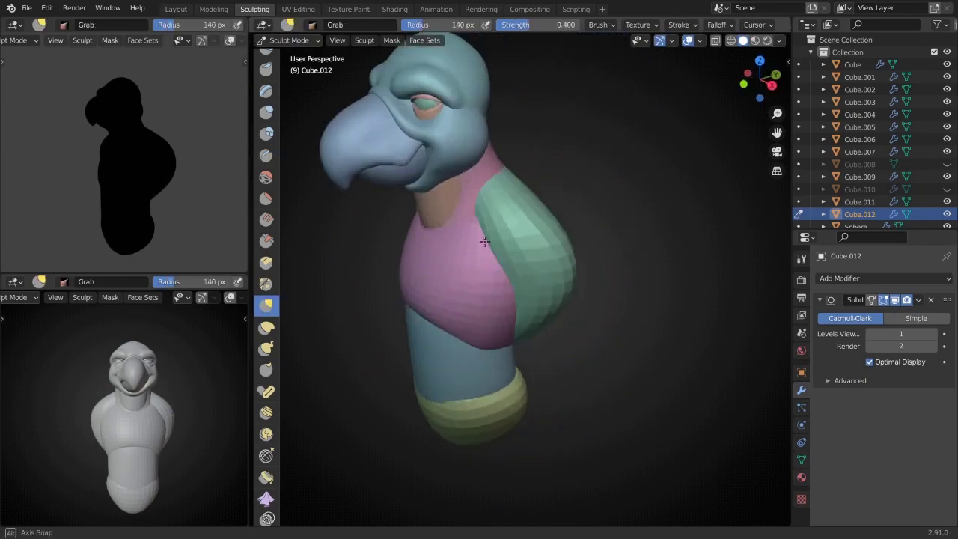
key(KP_1)
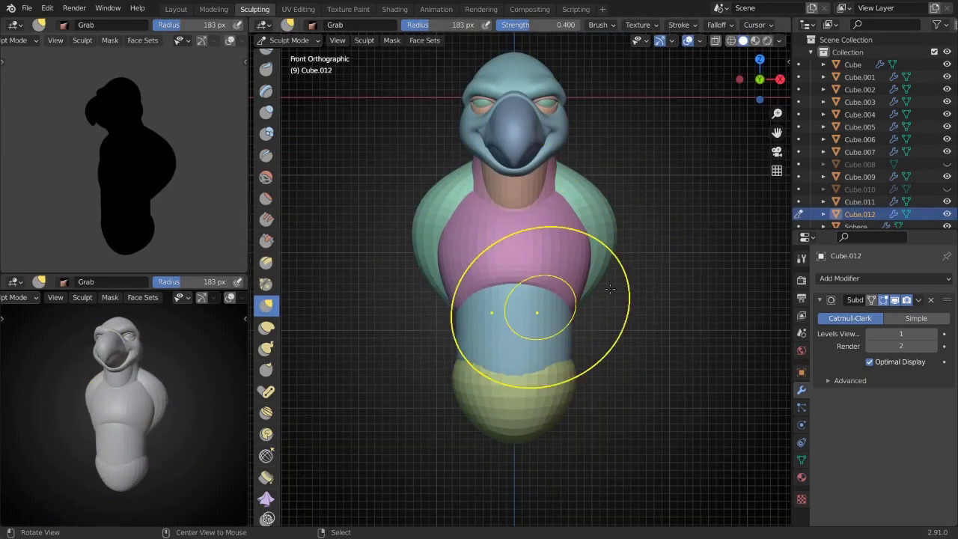
mouse_move(610, 288)
middle_down()
mouse_move(584, 197)
mouse_move(613, 274)
mouse_move(573, 344)
mouse_move(612, 280)
mouse_move(484, 250)
mouse_move(456, 306)
middle_up()
- Switch sculpting between the chest, blue belly and green wing to fit the wing around the torso
key(alt+q)
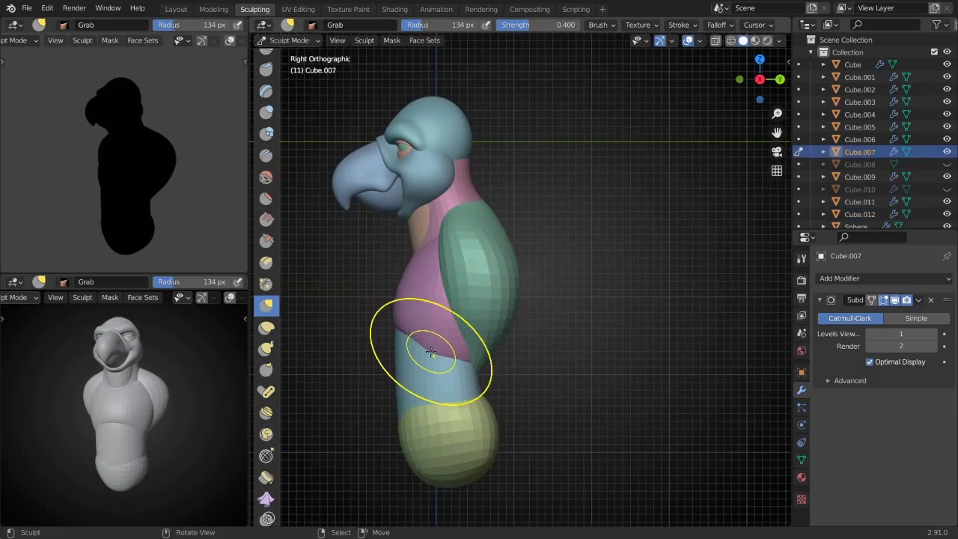
key(KP_1)
key(alt+q)
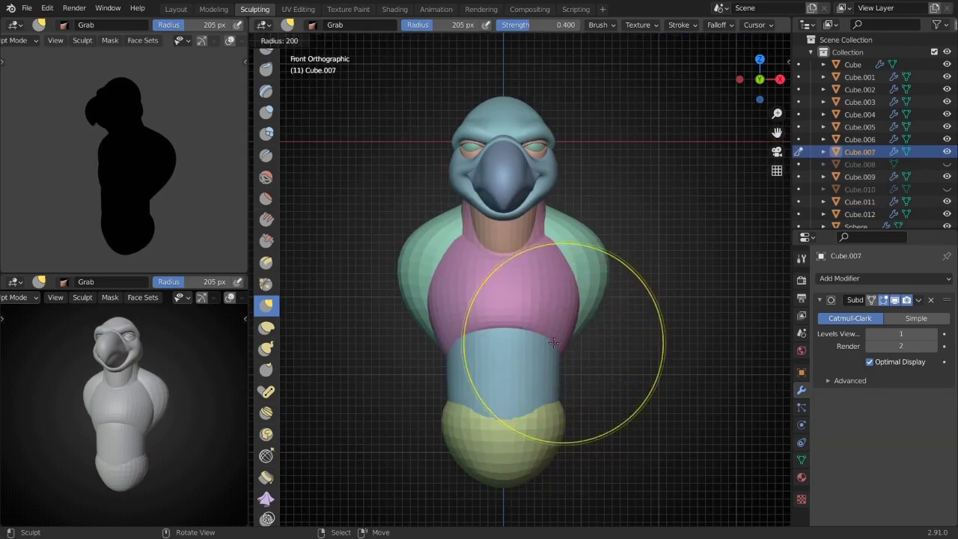
scroll(557, 367, up, 3)
mouse_move(567, 367)
middle_down()
mouse_move(554, 352)
mouse_move(545, 365)
middle_up()
scroll(545, 365, down, 3)
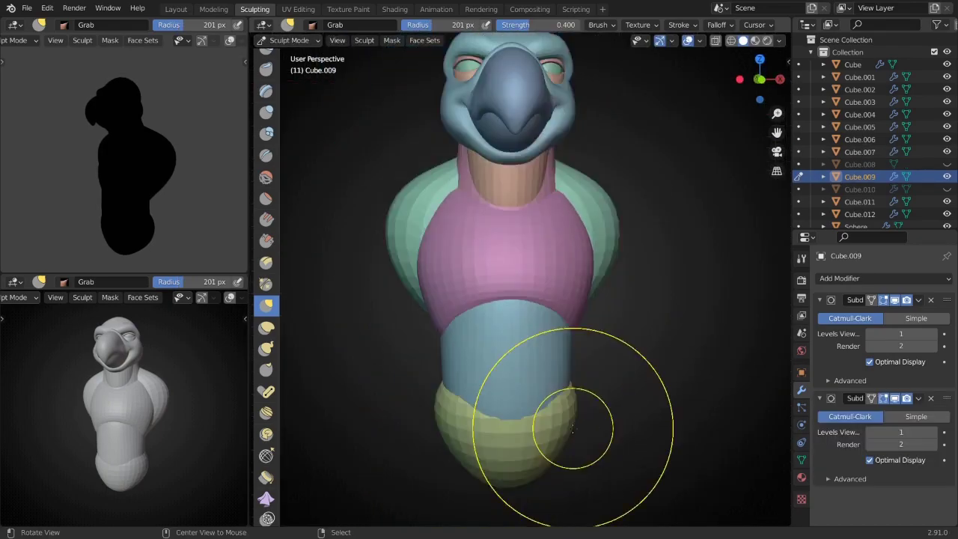
scroll(566, 416, down, 2)
key(KP_3)
key(alt+q)
scroll(473, 343, up, 2)
key(alt+q)
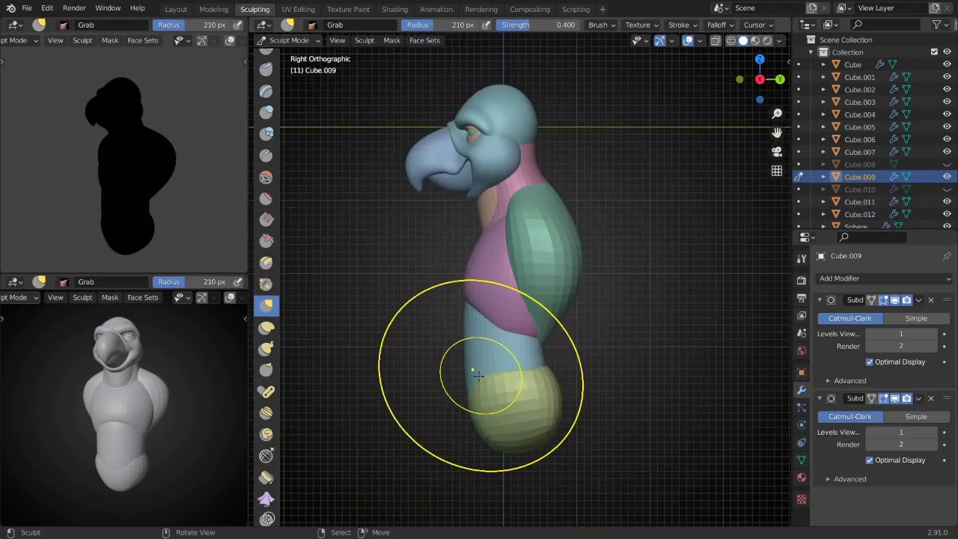
- Hide the yellow hip ball and sculpt the blue belly and green wing
key(ctrl+Tab)
click(524, 402)
key(h)
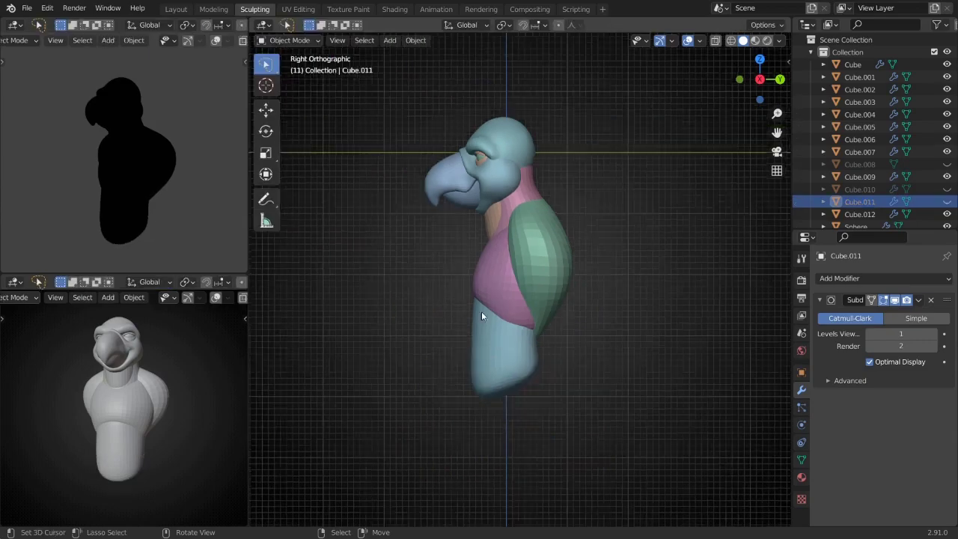
click(481, 311)
key(ctrl+Tab)
scroll(470, 429, up, 2)
key(alt+q)
mouse_move(534, 406)
middle_down()
mouse_move(524, 416)
mouse_move(389, 187)
middle_up()
scroll(301, 64, down, 2)
- Reveal the hidden pieces and delete the leftover box in front of the bird
key(ctrl+Tab)
key(alt+h)
click(472, 328)
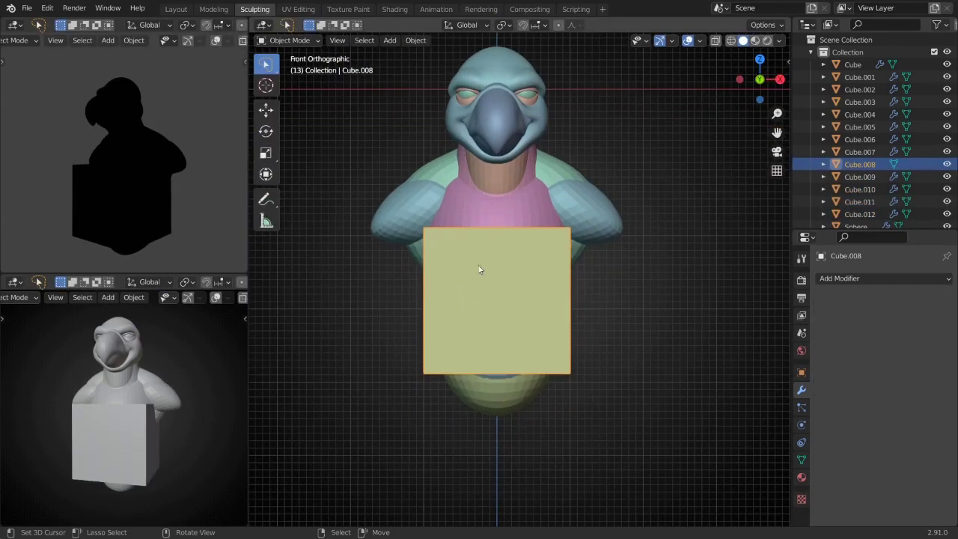
key(Delete)
- Sculpt the yellow hip ball from the side view with a resized brush
click(541, 384)
key(ctrl+Tab)
key(KP_3)
scroll(524, 352, down, 3)
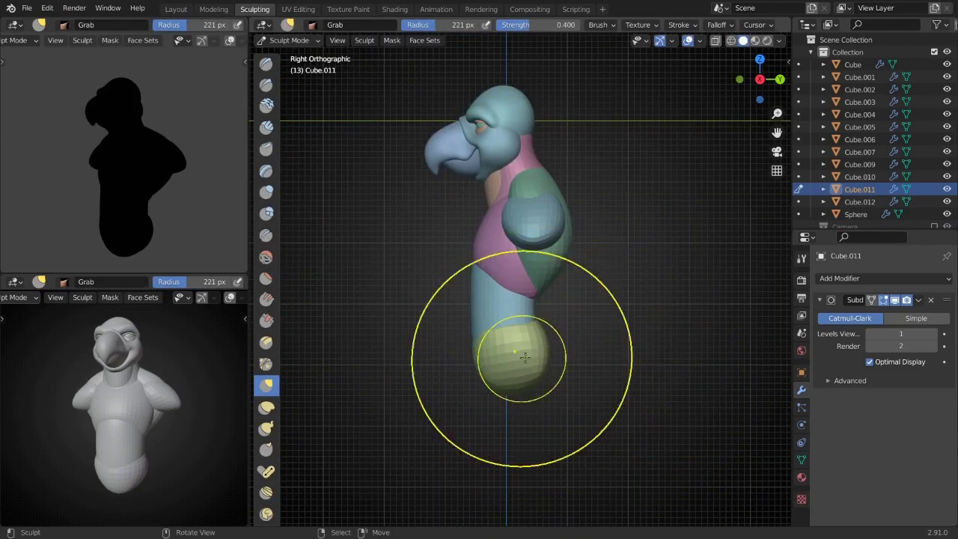
scroll(516, 299, down, 2)
key(f)
click(585, 419)
- Resize the brush and continue sculpting the hip ball from the front
scroll(524, 397, up, 4)
key(KP_1)
key(f)
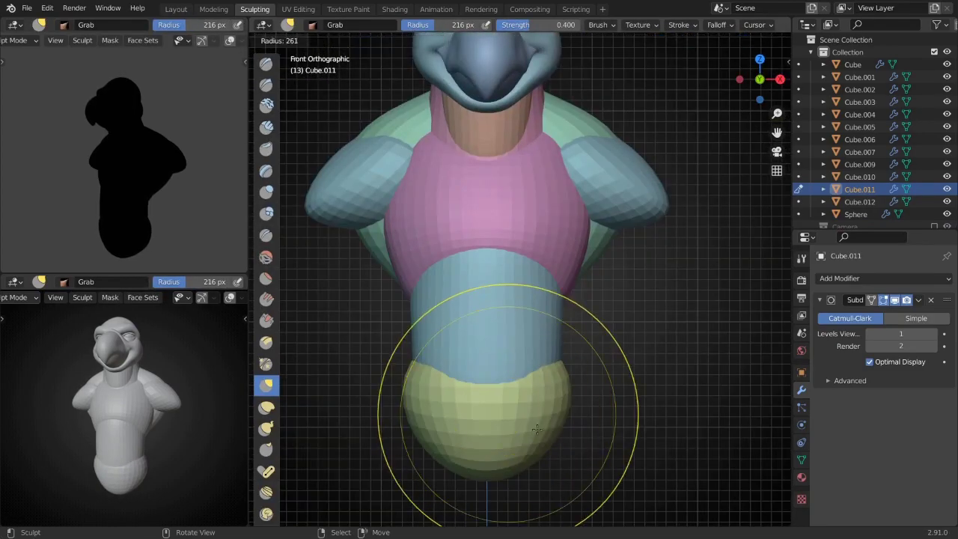
mouse_move(558, 428)
middle_down()
mouse_move(513, 336)
mouse_move(505, 375)
middle_up()
scroll(487, 436, down, 4)
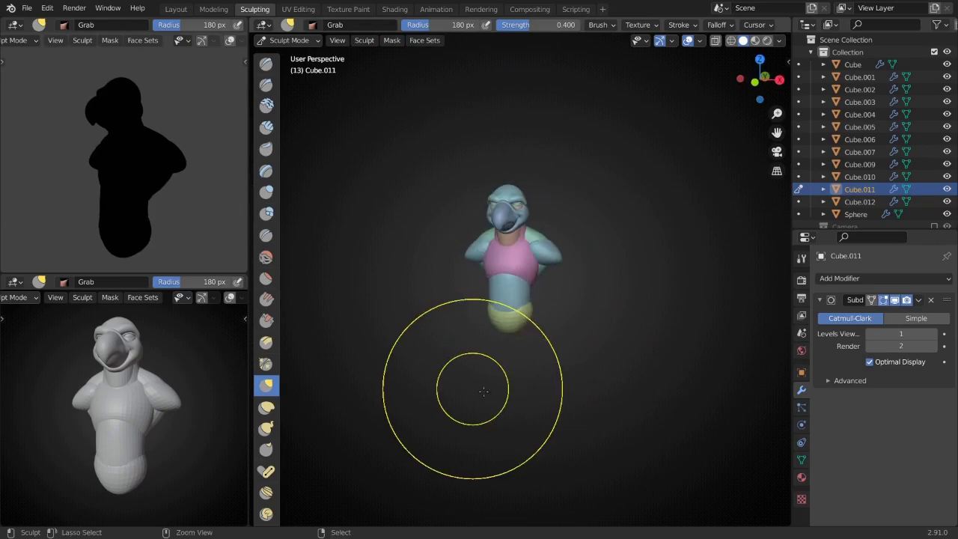
scroll(508, 336, up, 4)
click(508, 336)
- Sculpt the green wing while inspecting the shoulders from front and side views
key(KP_3)
key(KP_1)
mouse_move(481, 280)
middle_down()
mouse_move(519, 286)
mouse_move(508, 320)
mouse_move(514, 299)
middle_up()
key(KP_1)
scroll(565, 247, up, 3)
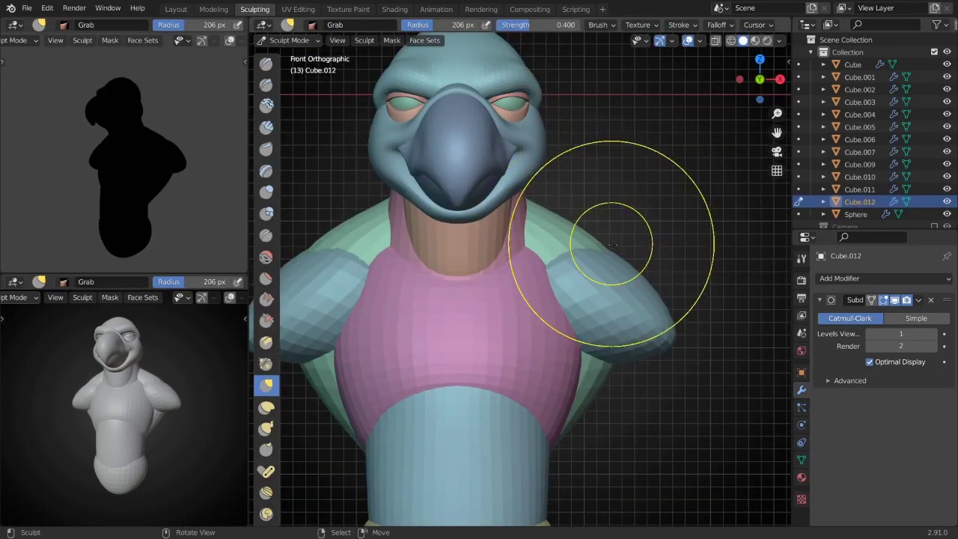
scroll(611, 245, down, 2)
middle_drag(612, 245, 562, 278)
key(KP_1)
scroll(629, 301, up, 2)
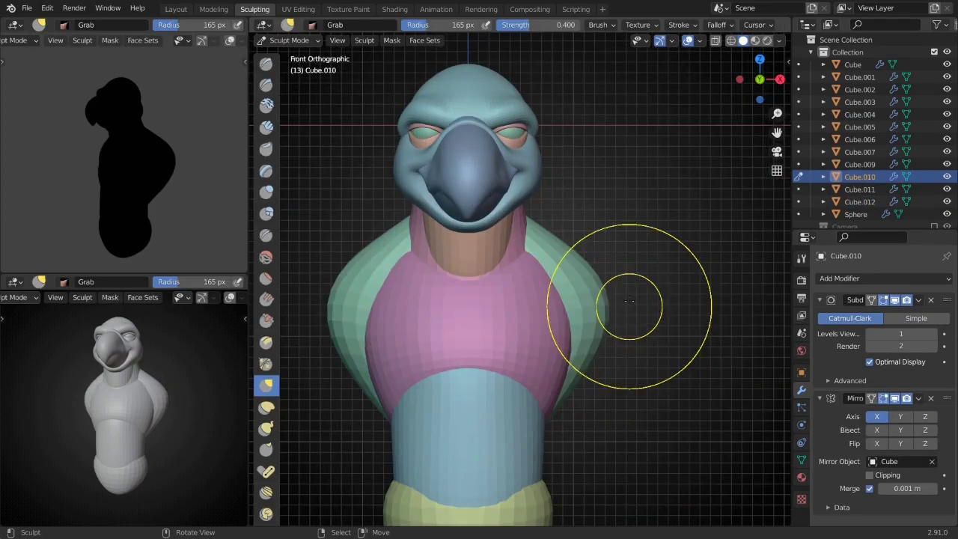
scroll(629, 302, down, 2)
- Inflate the shoulder surface, then grab-pull it into a rounder shape
key(i)
middle_drag(514, 234, 556, 319)
middle_drag(612, 271, 566, 299)
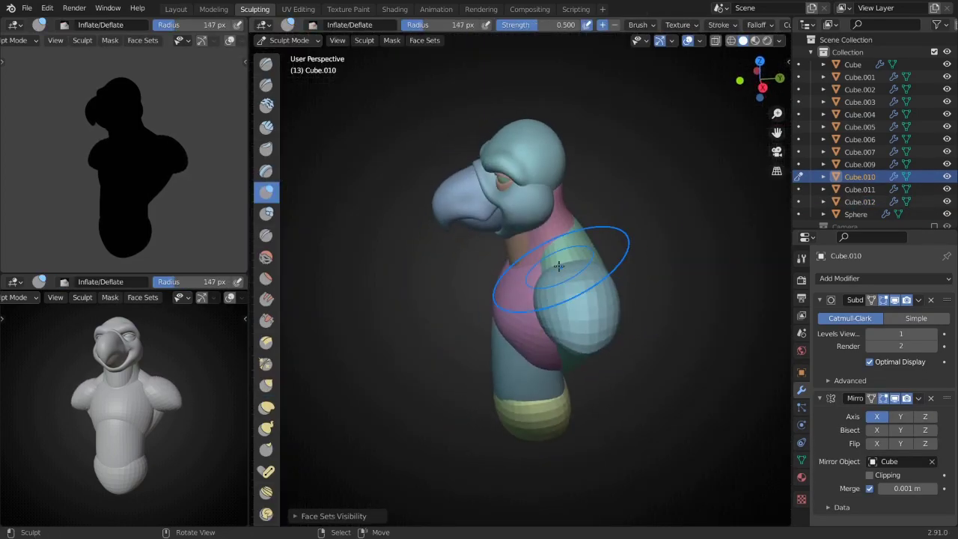
key(KP_1)
scroll(609, 243, up, 2)
key(g)
mouse_move(609, 243)
middle_down()
mouse_move(598, 225)
mouse_move(521, 281)
mouse_move(560, 225)
middle_up()
- Sculpt the shoulder from the side with an enlarged, then smaller, brush
key(f)
key(KP_3)
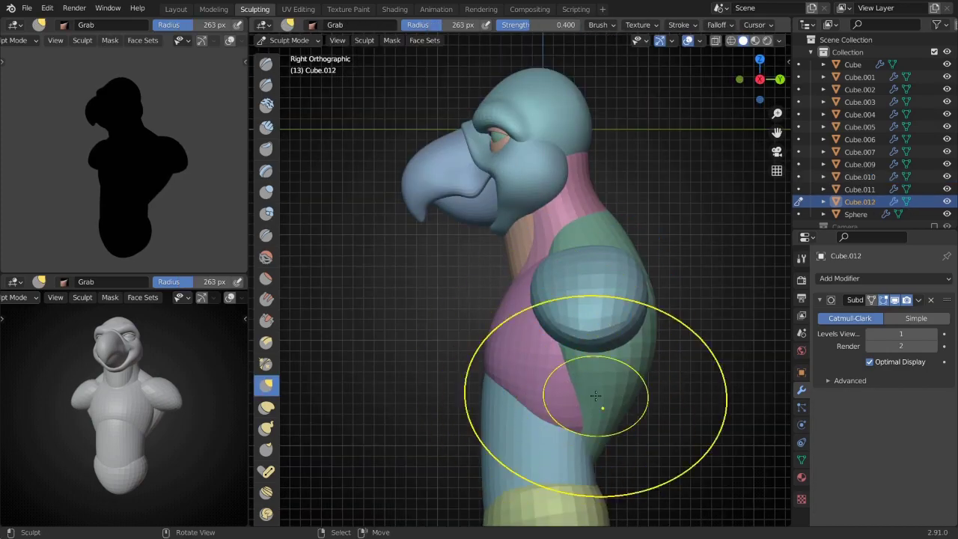
scroll(595, 395, down, 1)
middle_drag(593, 352, 566, 309)
key(alt+q)
key(f)
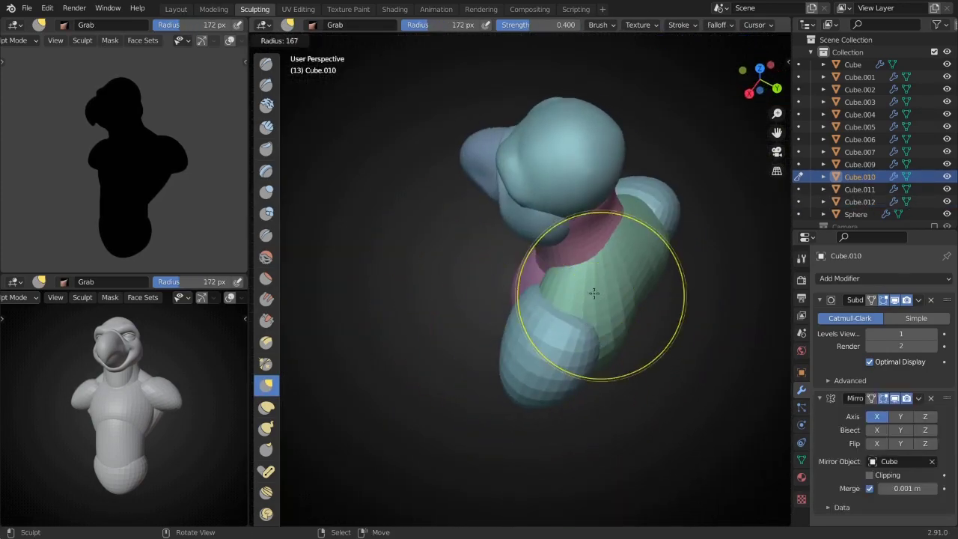
click(553, 314)
- Grab-sculpt the shoulder pad and green back piece, then return to Object Mode
key(KP_3)
scroll(540, 297, up, 2)
key(KP_1)
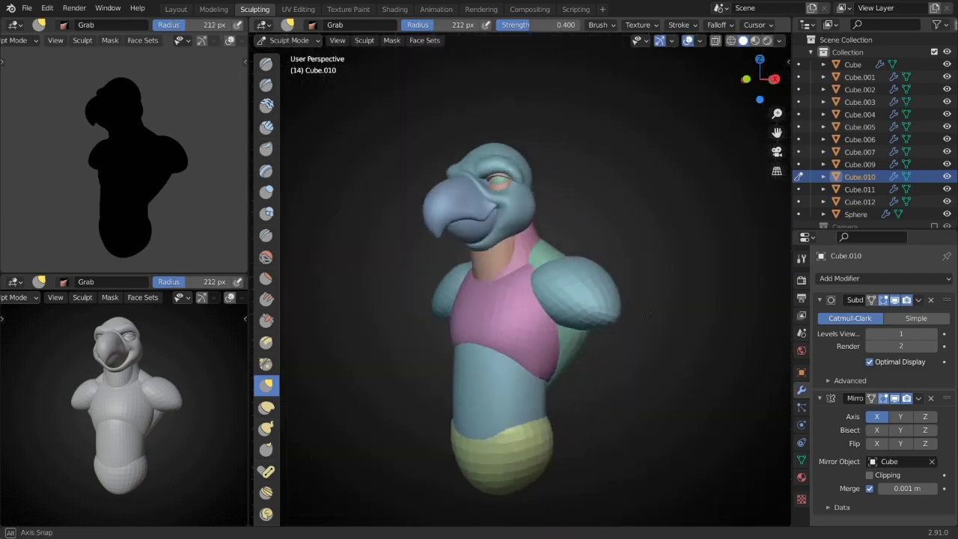
key(f)
mouse_move(517, 282)
middle_down()
mouse_move(487, 284)
mouse_move(568, 316)
mouse_move(574, 261)
mouse_move(620, 267)
mouse_move(551, 220)
middle_up()
key(alt+q)
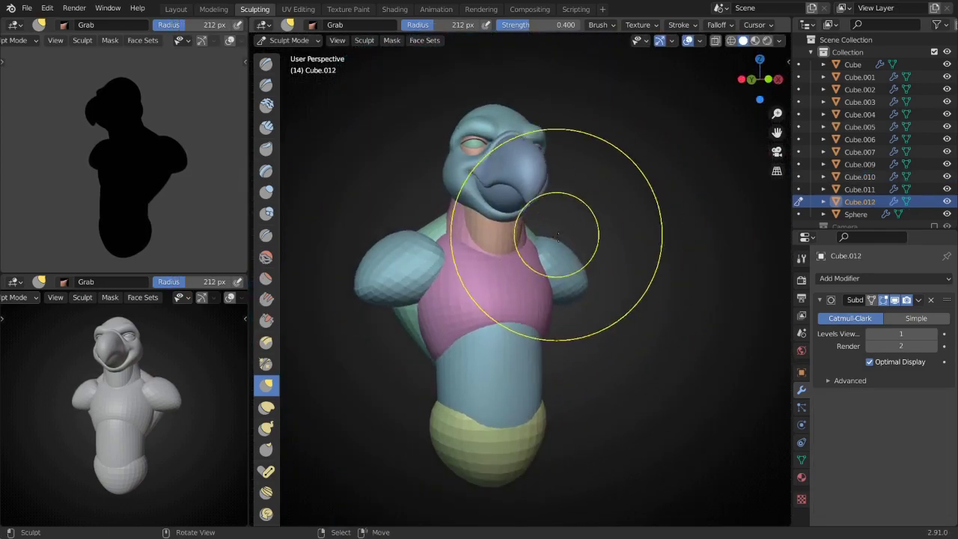
scroll(607, 285, down, 2)
key(ctrl+Tab)
key(KP_1)
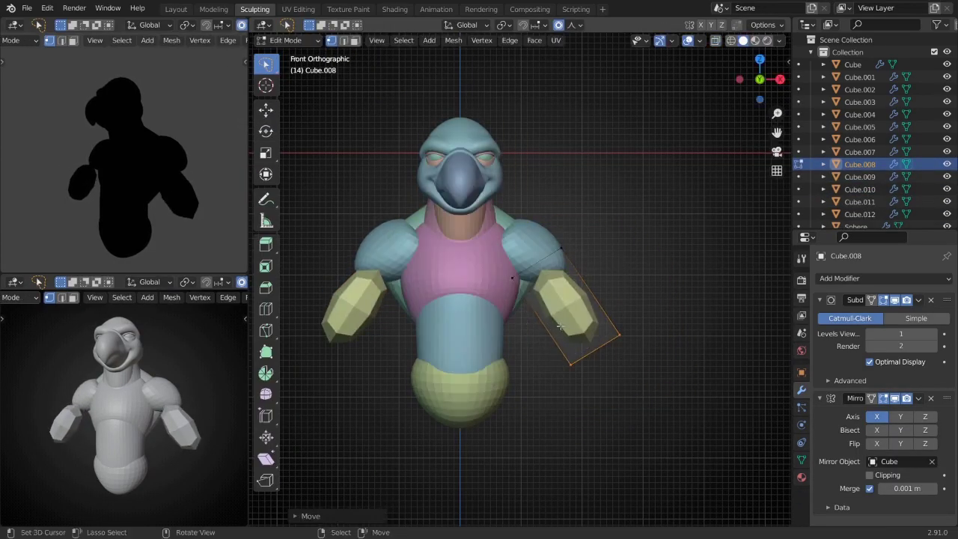
- Move and rotate the yellow arm outward with proportional editing
key(g)
key(KP_3)
key(KP_1)
click(540, 360)
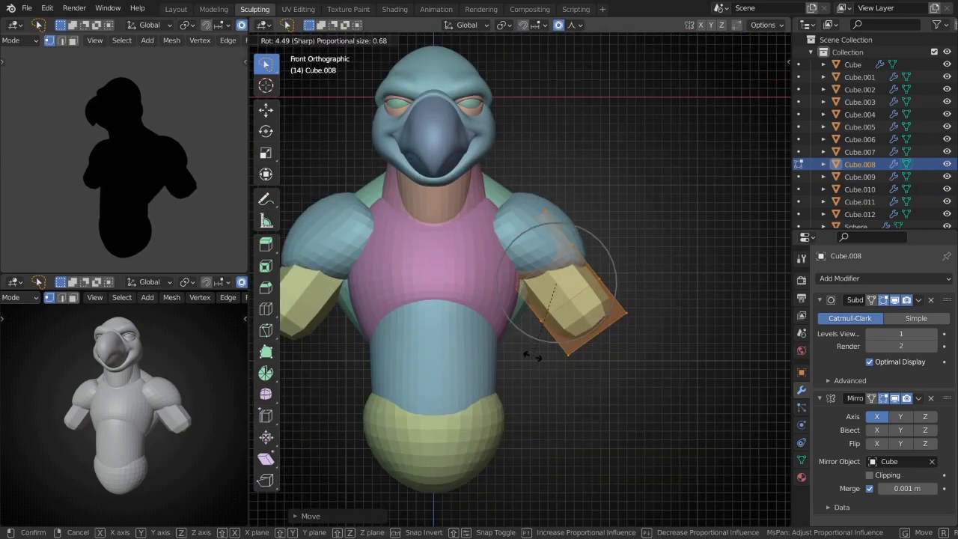
click(528, 348)
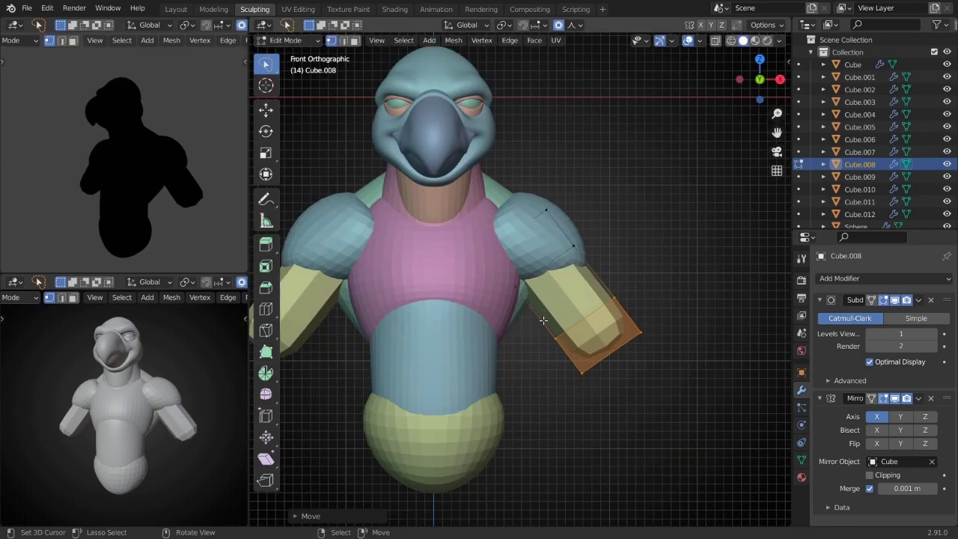
scroll(543, 320, down, 3)
- Sculpt the pink vest while orbiting round to the back of the bird
key(ctrl+Tab)
scroll(530, 320, up, 4)
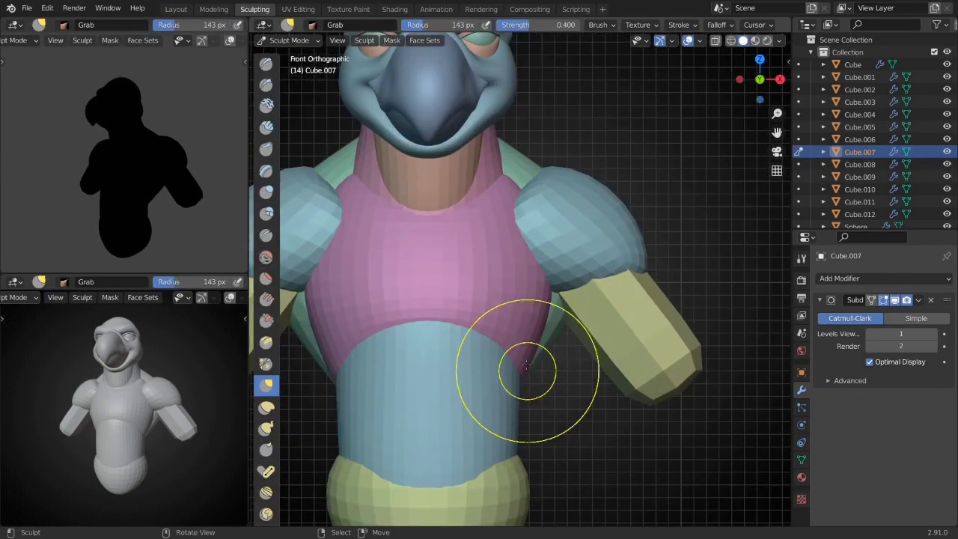
middle_drag(543, 321, 479, 271)
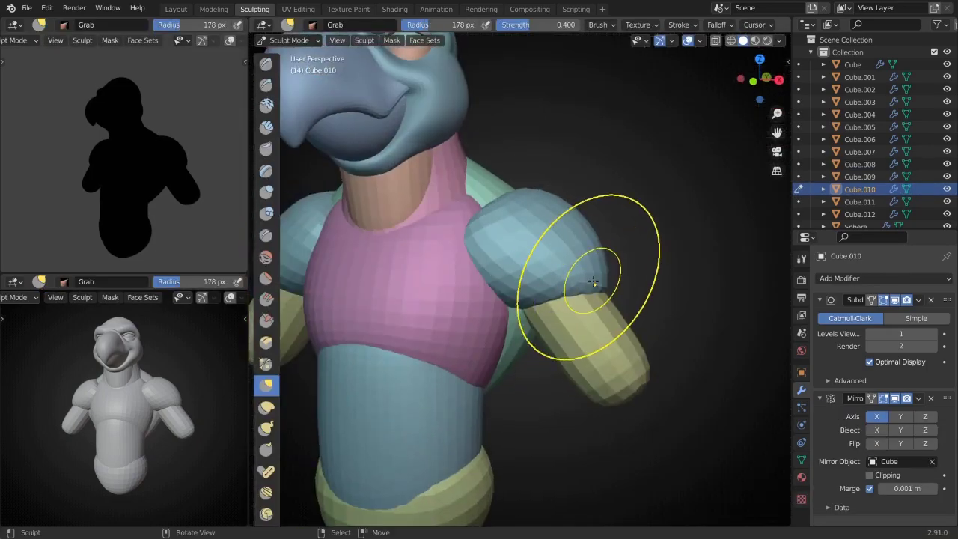
mouse_move(594, 277)
middle_down()
mouse_move(588, 261)
mouse_move(525, 311)
middle_up()
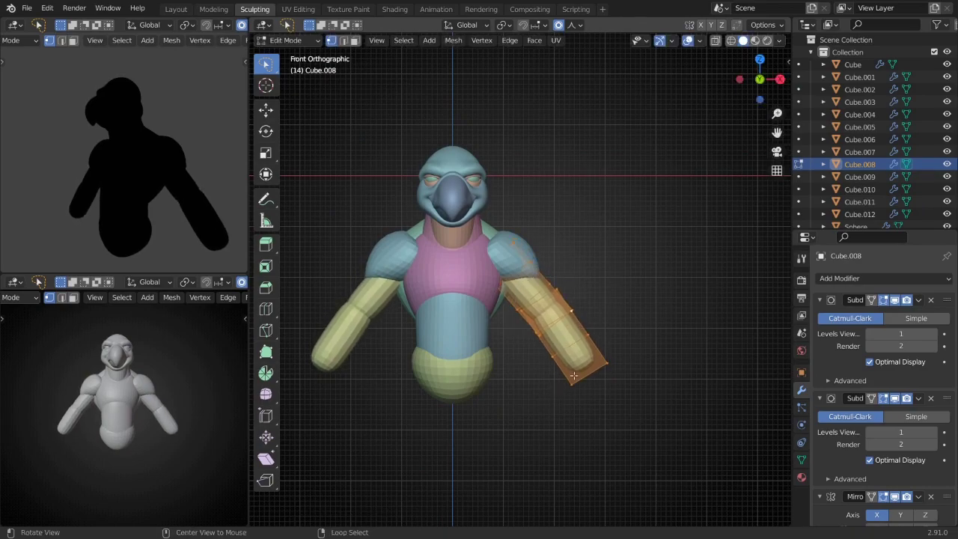
mouse_move(495, 388)
middle_down()
mouse_move(449, 337)
mouse_move(498, 306)
middle_up()
click(449, 336)
- Reposition the yellow arm with soft falloff and finish its mesh edits
key(g)
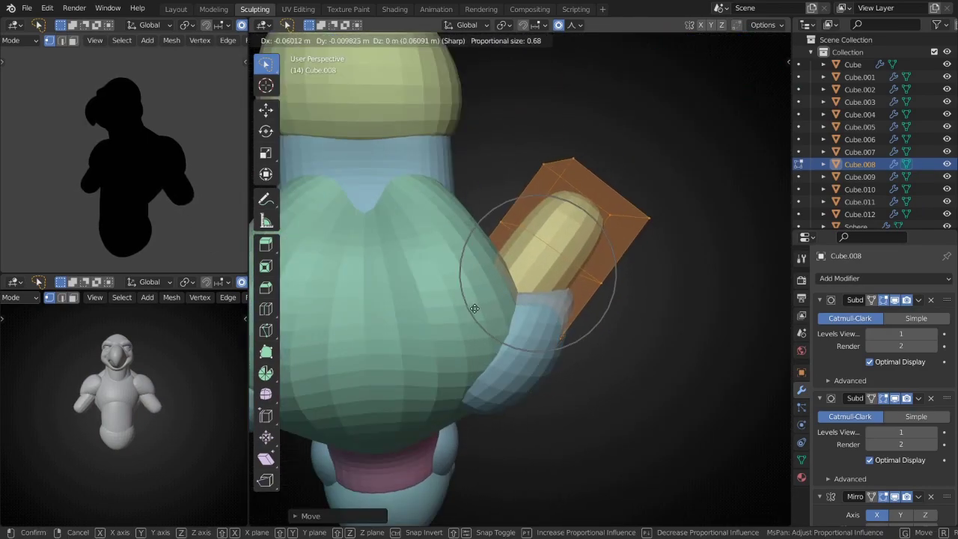
click(539, 300)
key(KP_1)
key(KP_3)
key(Tab)
- Grab-sculpt the shoulder pad so it rounds over the yellow arm
key(ctrl+Tab)
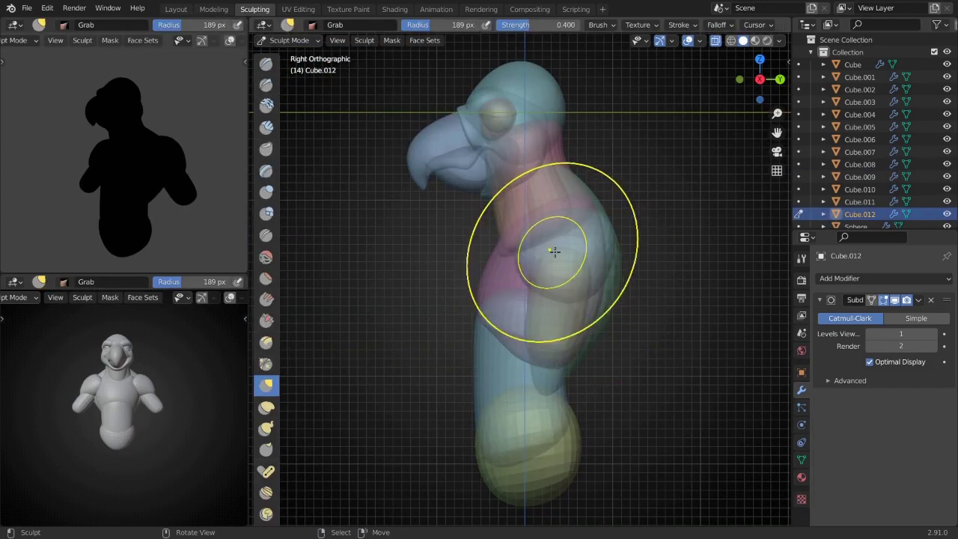
middle_drag(551, 317, 597, 289)
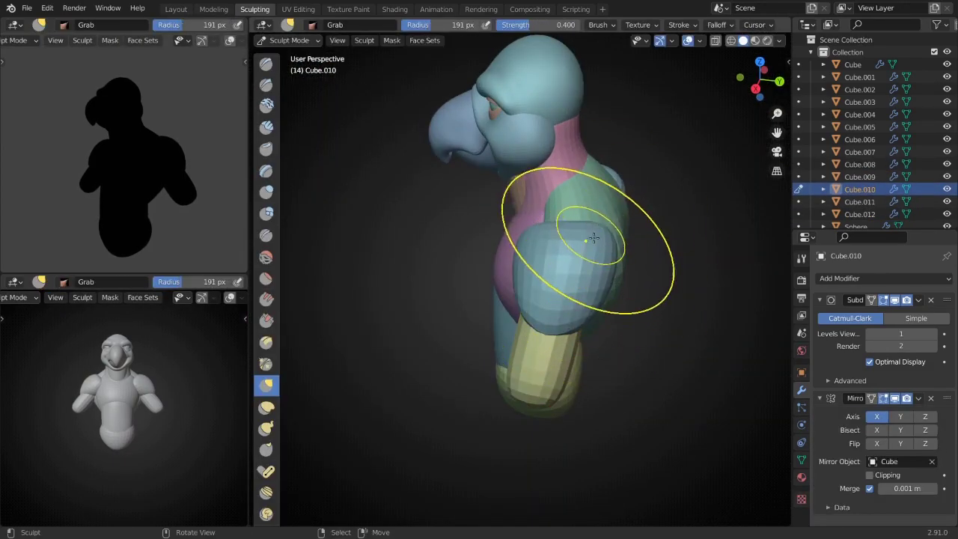
mouse_move(592, 238)
middle_down()
mouse_move(534, 277)
mouse_move(568, 284)
mouse_move(560, 296)
middle_up()
key(ctrl+Tab)
key(KP_1)
click(552, 297)
key(ctrl+Tab)
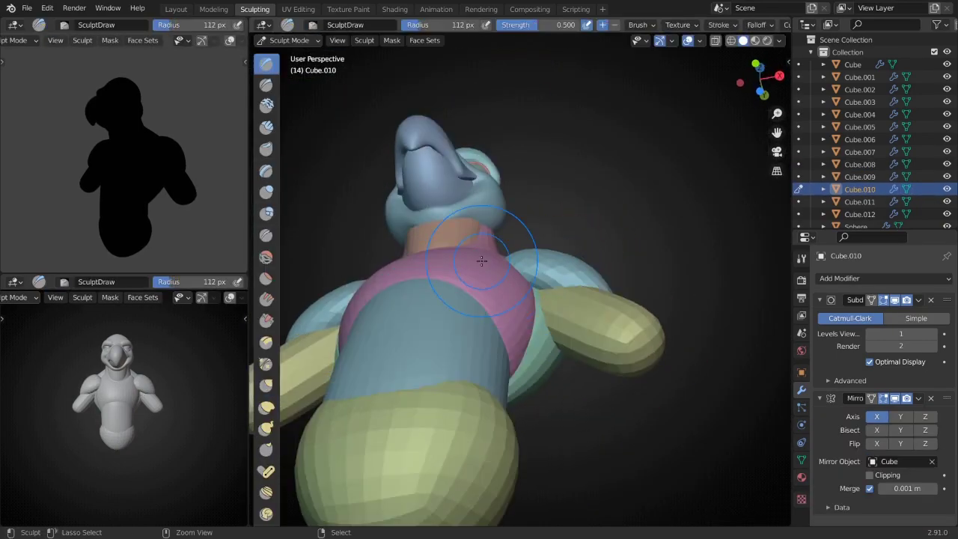
key(KP_1)
key(g)
mouse_move(633, 299)
middle_down()
mouse_move(626, 407)
mouse_move(598, 310)
middle_up()
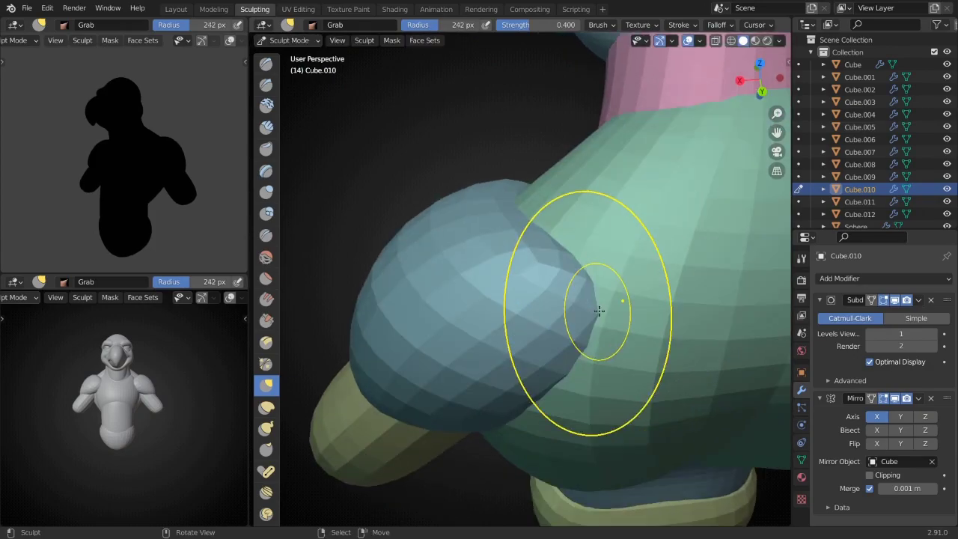
- Reselect the shoulder pad and refine its grab-sculpted shape from a closer view
key(ctrl+Tab)
key(KP_1)
scroll(563, 311, down, 3)
click(563, 312)
key(KP_3)
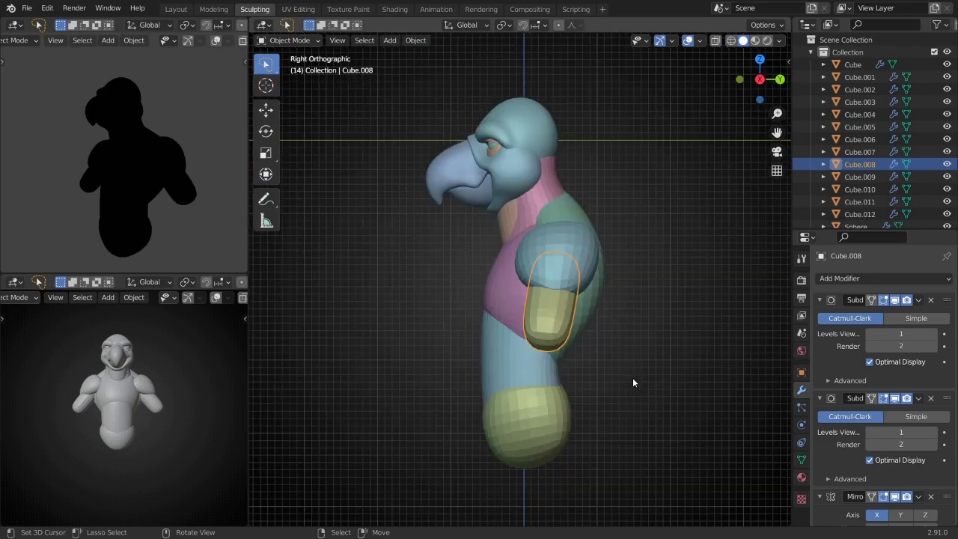
click(529, 313)
key(ctrl+Tab)
middle_drag(529, 312, 531, 276)
mouse_move(657, 212)
middle_down()
mouse_move(677, 209)
mouse_move(605, 182)
mouse_move(534, 268)
mouse_move(635, 409)
middle_up()
- Sculpt the green back piece from the side and front views
key(ctrl+Tab)
click(669, 214)
key(KP_3)
key(ctrl+Tab)
key(KP_3)
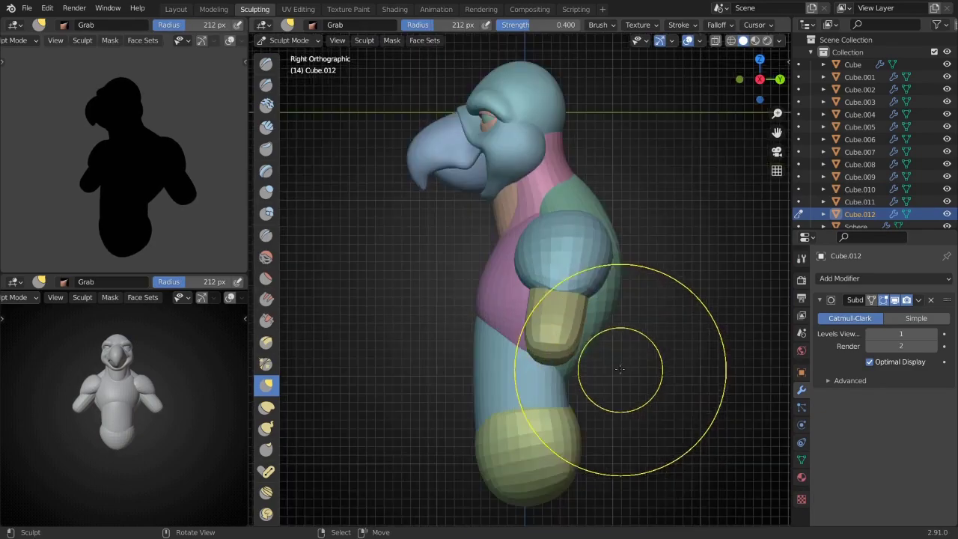
middle_drag(611, 337, 601, 274)
key(KP_1)
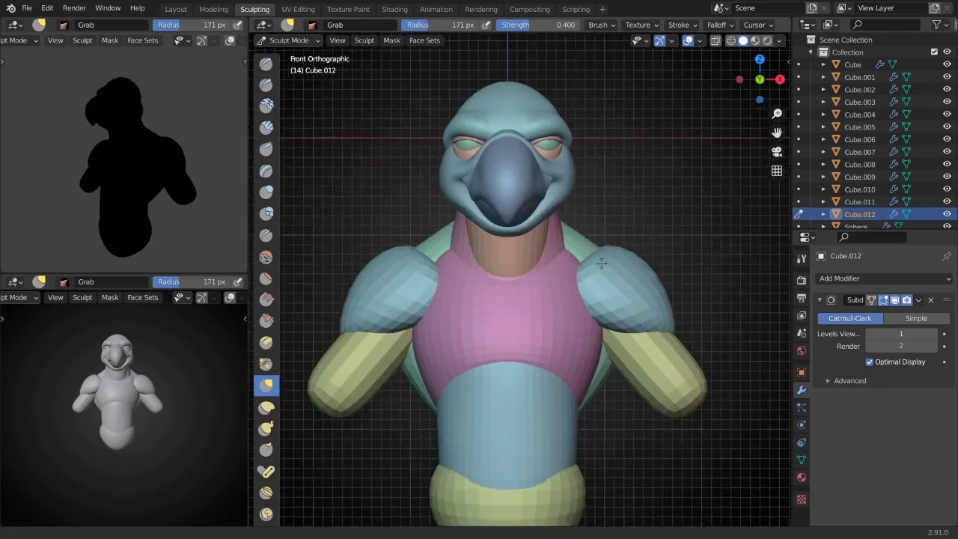
scroll(600, 273, down, 3)
- Select the pink vest and enter its Edit Mode
key(ctrl+Tab)
click(514, 303)
key(Tab)
key(KP_1)
- Add a cube at the shoulder pad, scale and rotate it, and separate it
scroll(528, 309, up, 2)
key(Tab)
click(541, 315)
key(Tab)
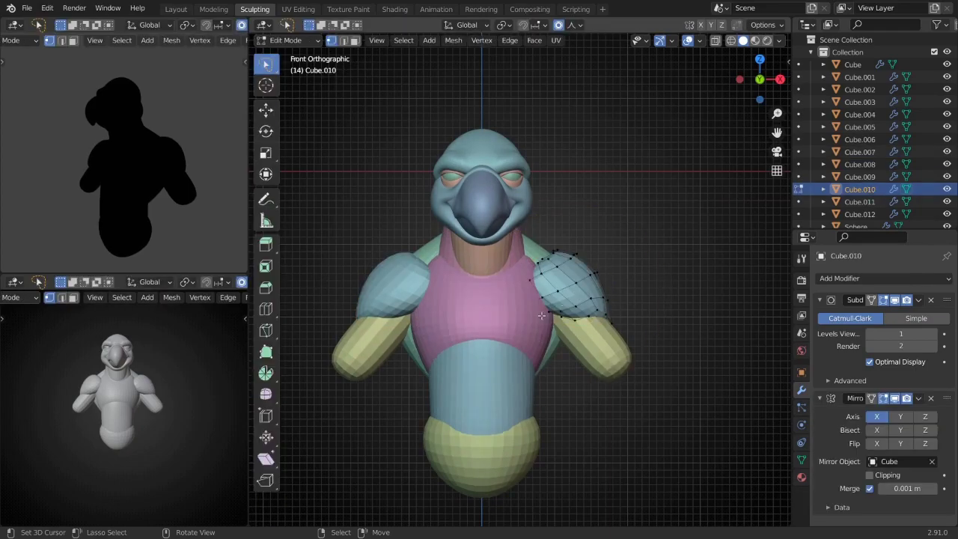
click(536, 365)
key(KP_3)
key(s)
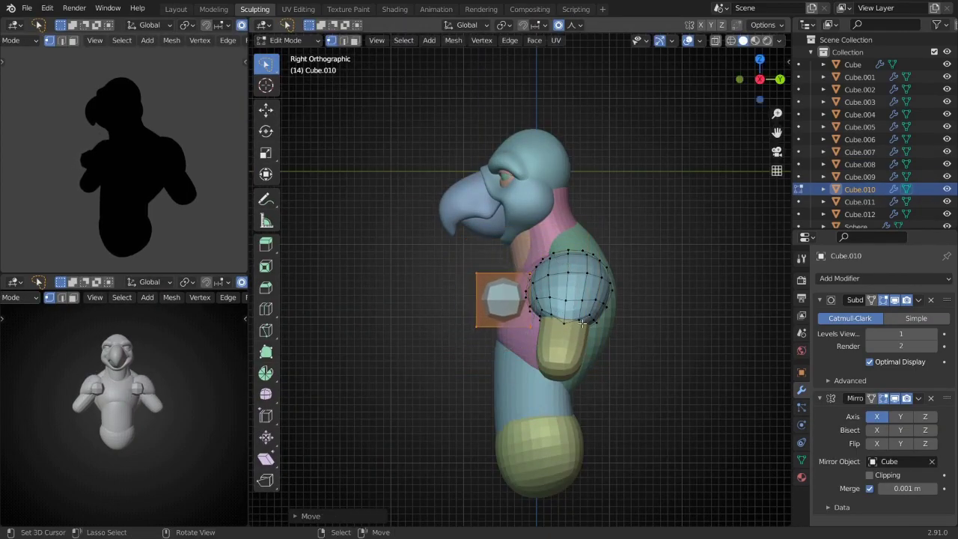
key(KP_7)
key(r)
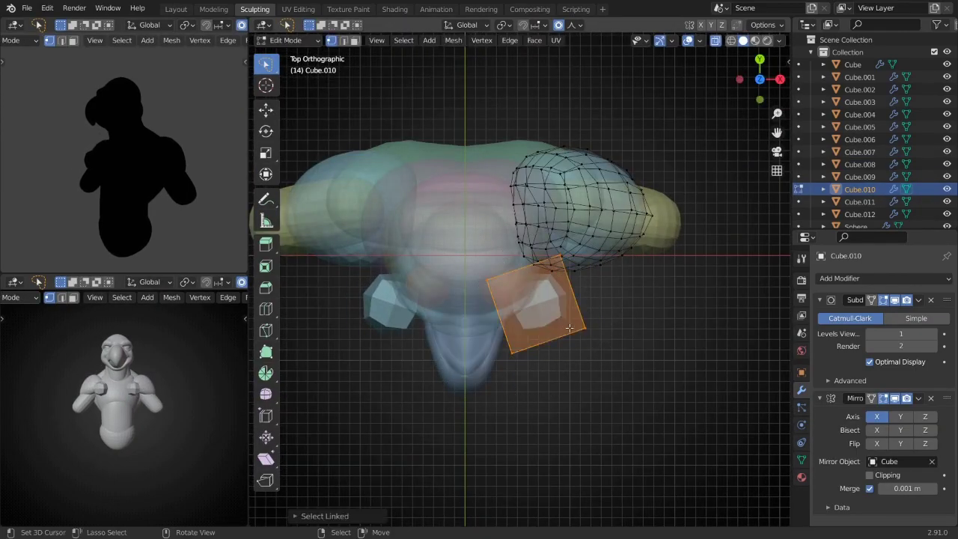
key(p)
- Move the new block onto the chest and make the meshes opaque again
click(485, 430)
key(KP_1)
key(alt+z)
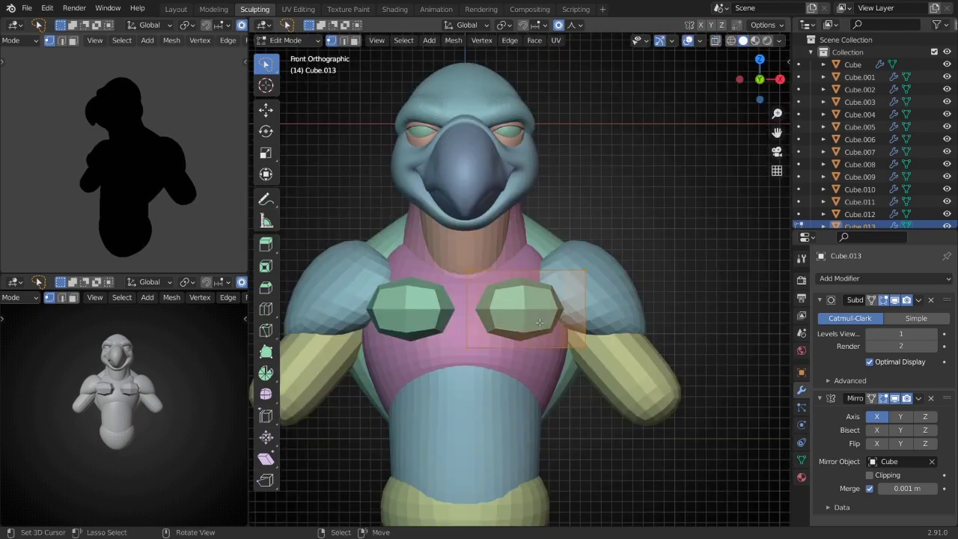
click(535, 414)
middle_drag(536, 415, 517, 233)
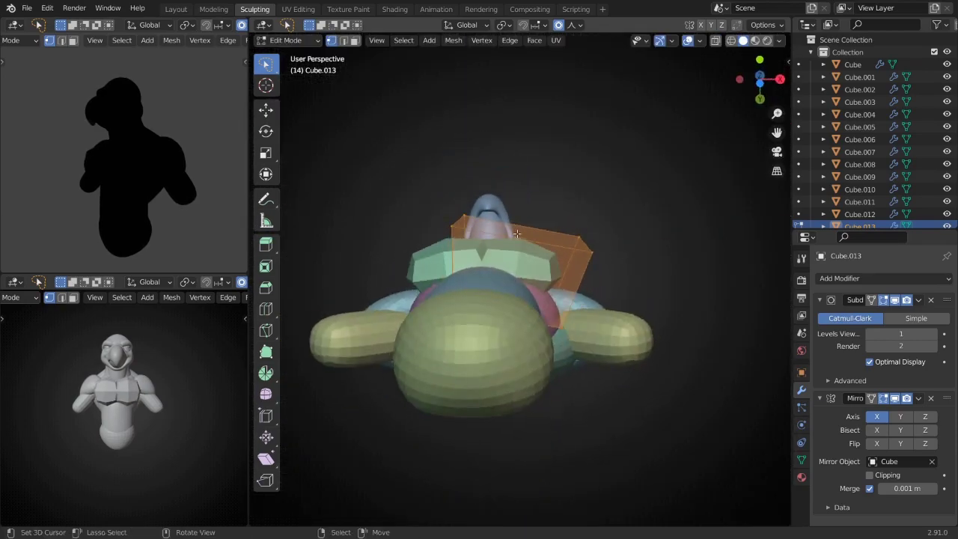
key(KP_1)
- Scale and position the chest block and edge-slide a loop to shape the pecs
key(s)
click(651, 367)
key(KP_3)
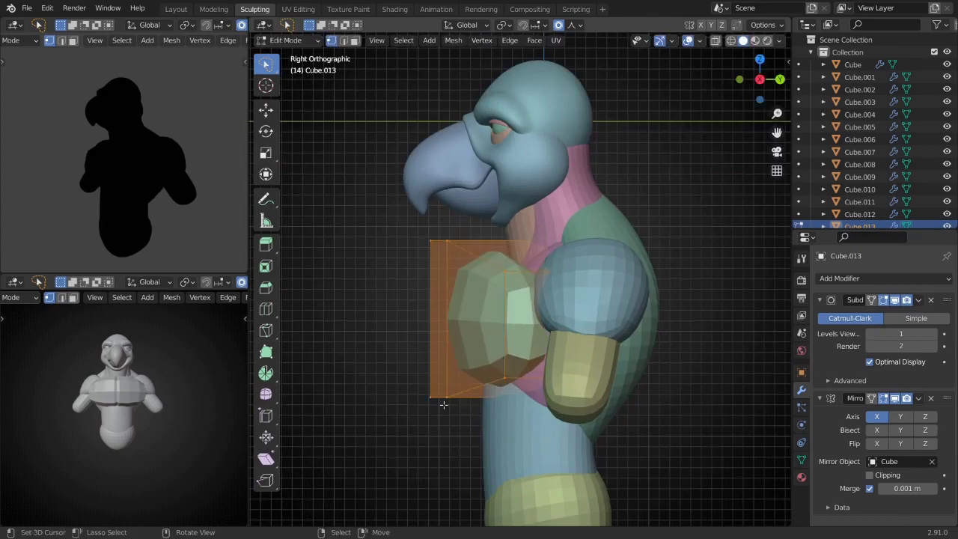
click(419, 415)
key(KP_1)
key(g)
key(g)
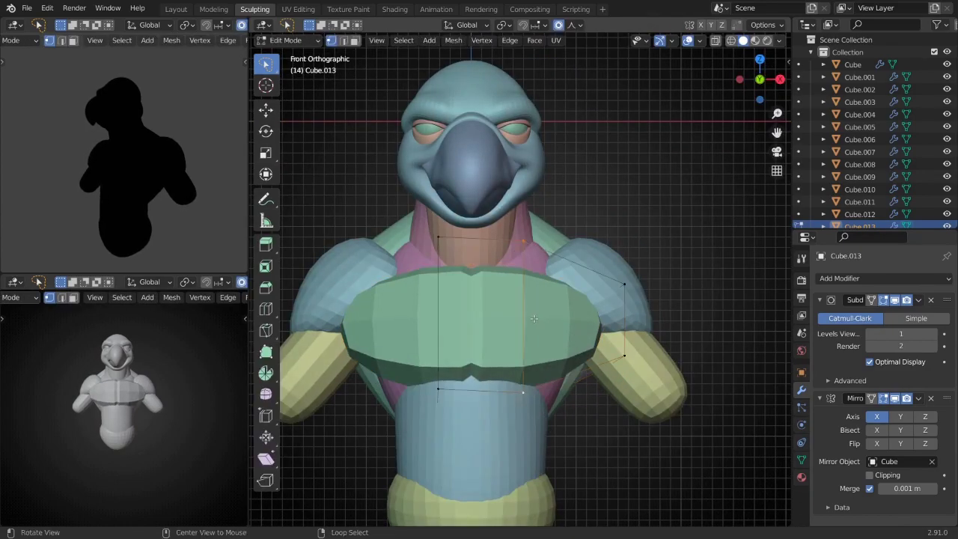
click(583, 386)
key(Tab)
middle_drag(583, 386, 547, 345)
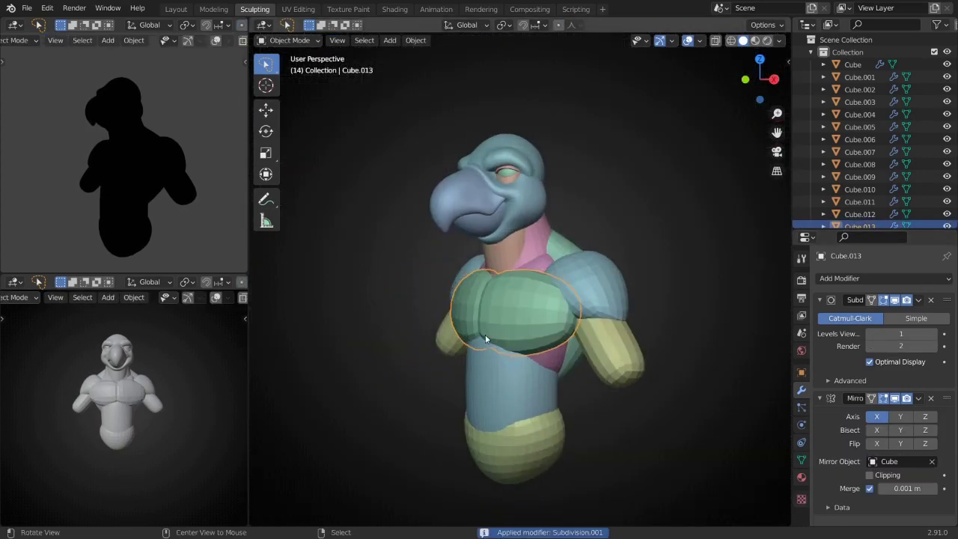
- Sculpt the chest plate with an enlarged Snake Hook brush and add another subdivision level
key(ctrl+Tab)
mouse_move(485, 338)
middle_down()
mouse_move(570, 320)
mouse_move(504, 282)
mouse_move(500, 312)
mouse_move(536, 266)
middle_up()
key(KP_3)
key(f)
key(k)
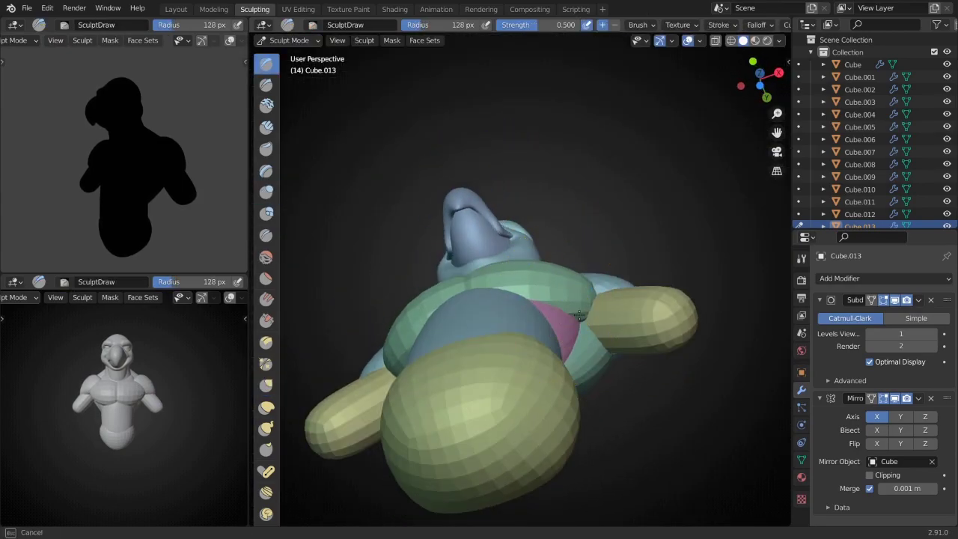
mouse_move(587, 325)
middle_down()
mouse_move(649, 286)
mouse_move(609, 278)
mouse_move(609, 309)
mouse_move(479, 299)
middle_up()
key(f)
click(609, 309)
key(ctrl+1)
key(KP_1)
scroll(545, 331, up, 3)
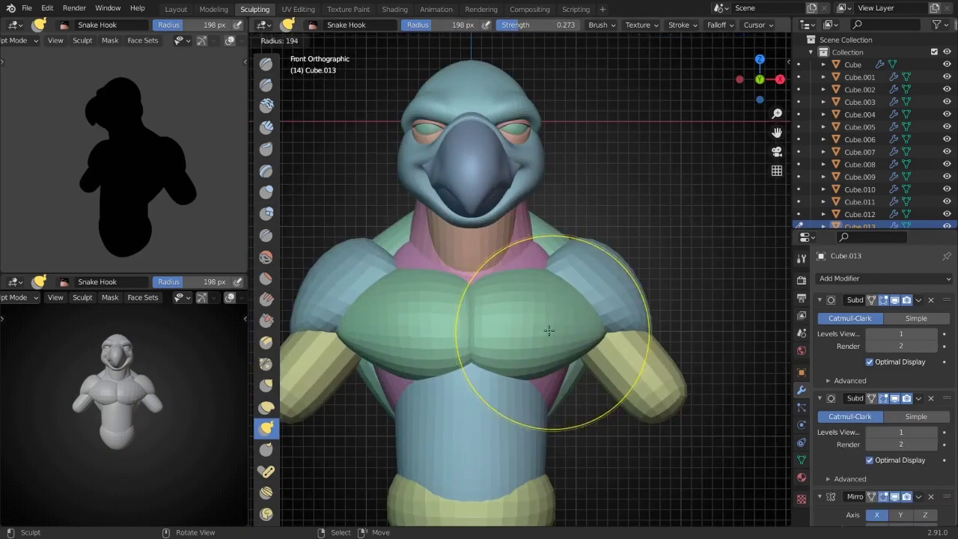
mouse_move(545, 331)
middle_down()
mouse_move(556, 320)
mouse_move(534, 273)
mouse_move(496, 316)
mouse_move(517, 299)
mouse_move(551, 342)
mouse_move(519, 282)
mouse_move(491, 310)
mouse_move(498, 292)
mouse_move(532, 304)
mouse_move(507, 237)
mouse_move(609, 257)
mouse_move(620, 234)
mouse_move(635, 315)
mouse_move(532, 194)
mouse_move(673, 306)
mouse_move(716, 303)
middle_up()
- Snake-hook the chest plate's outer edges toward the arms, adjusting brush size between strokes
key(f)
click(513, 299)
key(f)
click(508, 236)
scroll(636, 292, up, 3)
key(f)
click(581, 199)
key(KP_1)
- Move sculpting over to the shoulder cap piece and adjust the chest beside it
key(alt+q)
click(532, 195)
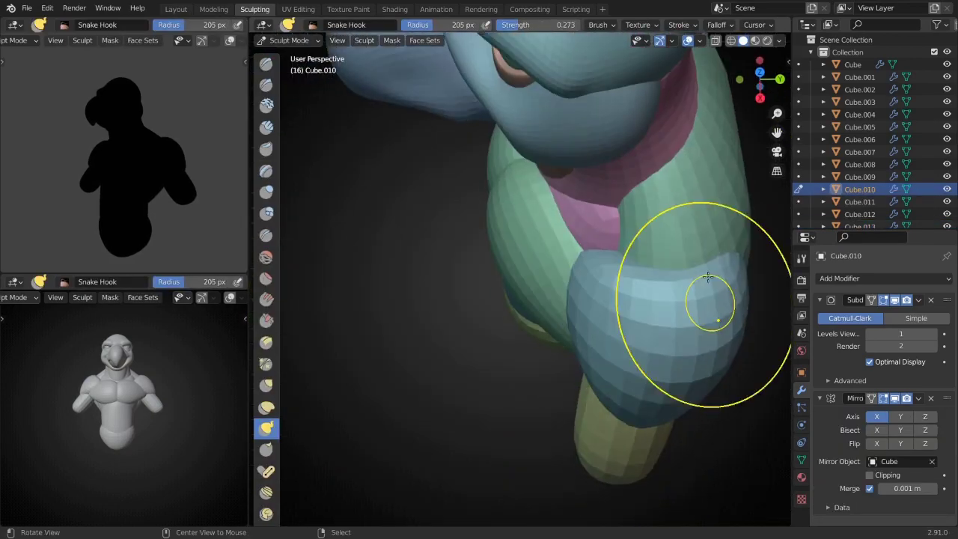
scroll(603, 210, down, 5)
key(KP_1)
key(ctrl+Tab)
click(516, 306)
scroll(565, 305, up, 3)
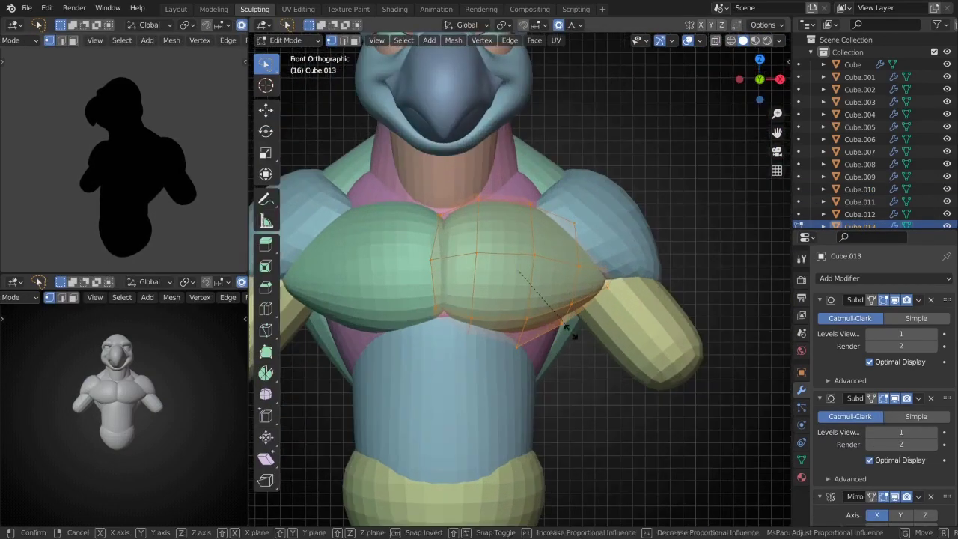
- Pull the chest piece's surface toward the upper arm, checking the shoulder from front and side
click(566, 305)
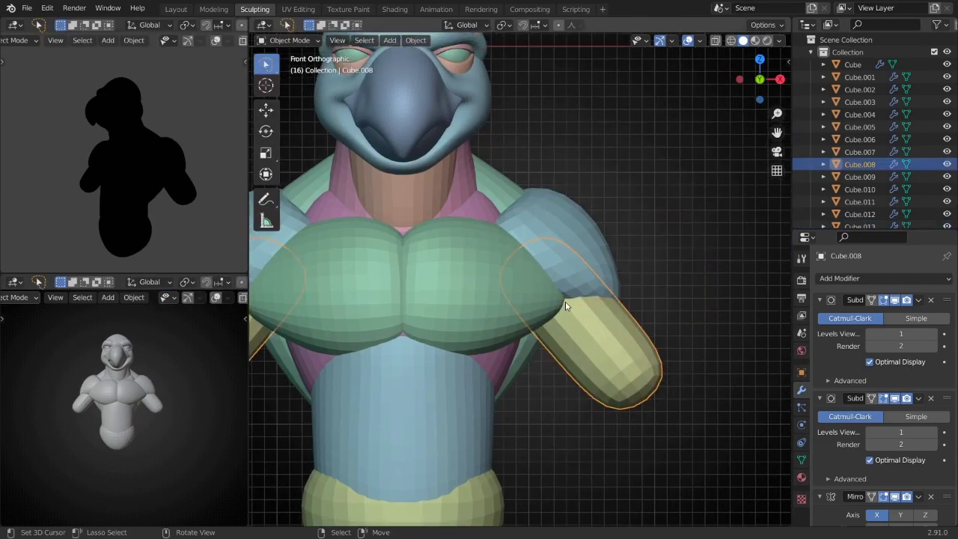
click(566, 306)
key(ctrl+Tab)
scroll(558, 303, up, 2)
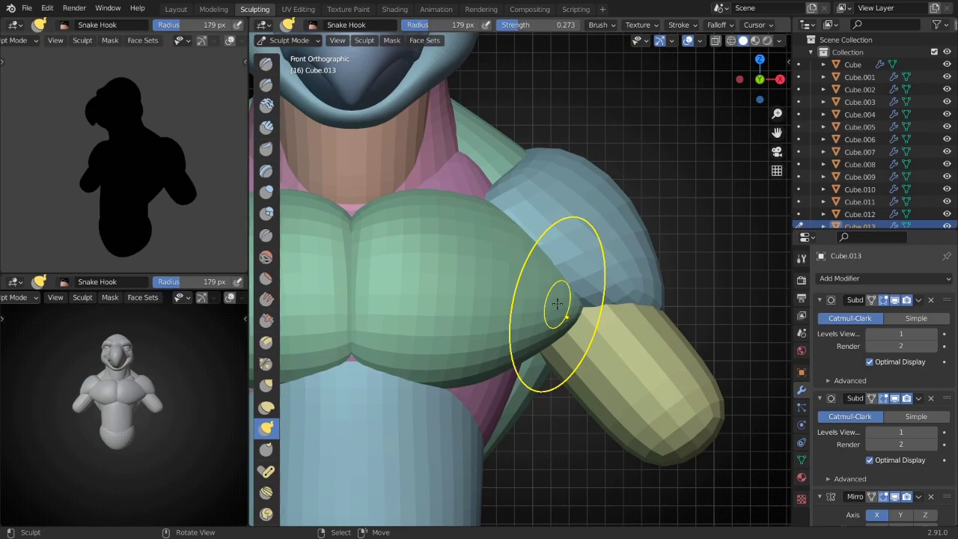
mouse_move(557, 303)
middle_down()
mouse_move(556, 203)
mouse_move(573, 353)
middle_up()
key(KP_1)
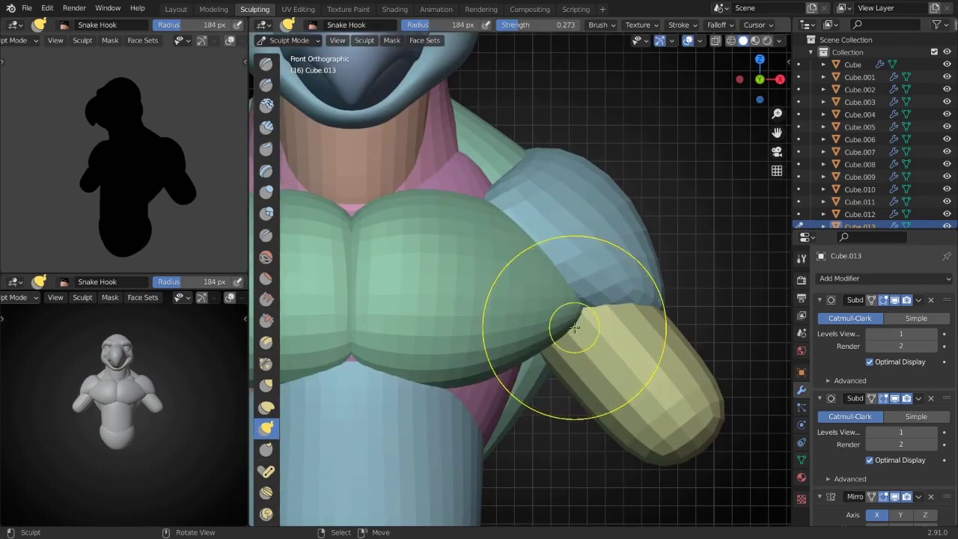
scroll(562, 331, down, 3)
scroll(565, 276, up, 2)
mouse_move(545, 299)
middle_down()
mouse_move(487, 271)
mouse_move(530, 289)
middle_up()
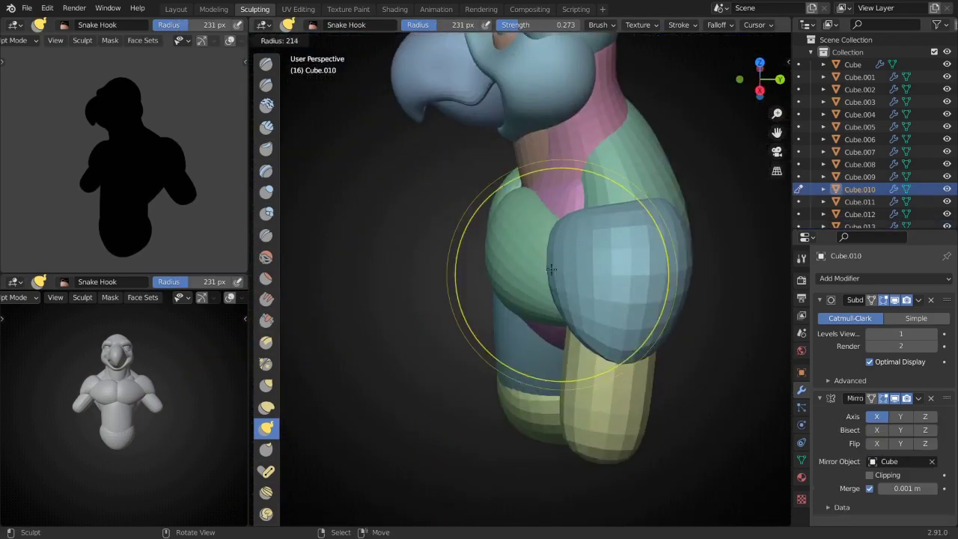
middle_drag(576, 233, 577, 224)
key(KP_1)
scroll(689, 267, down, 3)
- In Edit Mode, bend the lower arm vertices with proportional falloff
key(Tab)
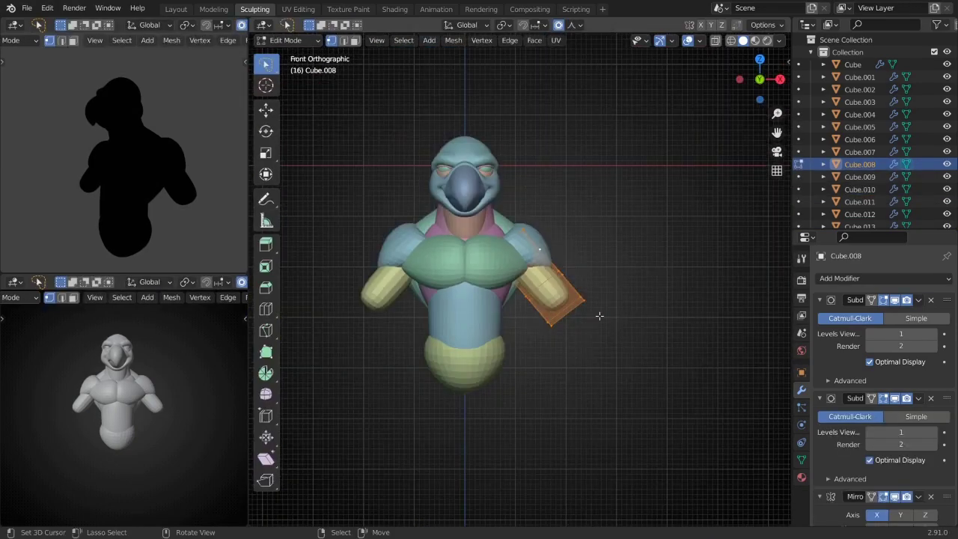
key(g)
click(495, 411)
key(KP_3)
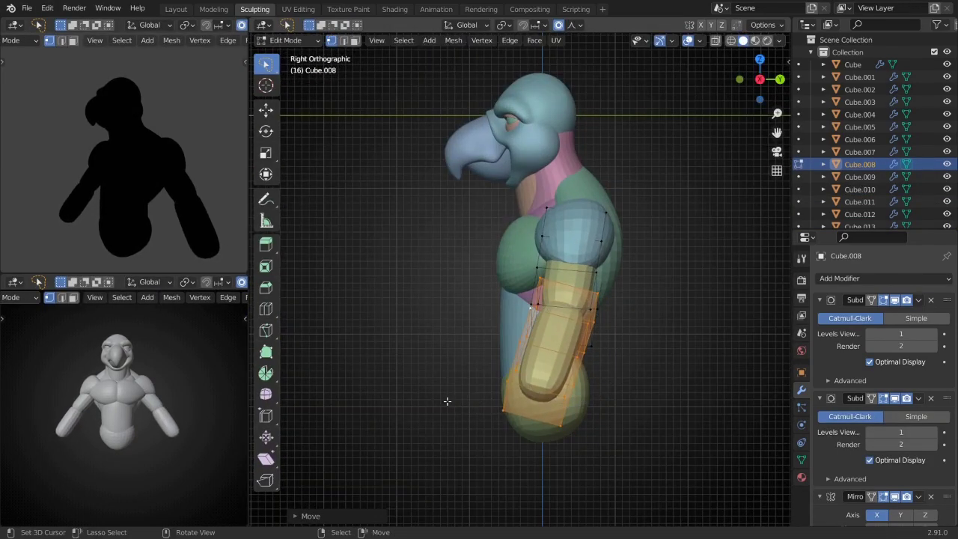
middle_drag(447, 401, 438, 348)
scroll(439, 349, up, 3)
key(g)
right_click(472, 389)
key(g)
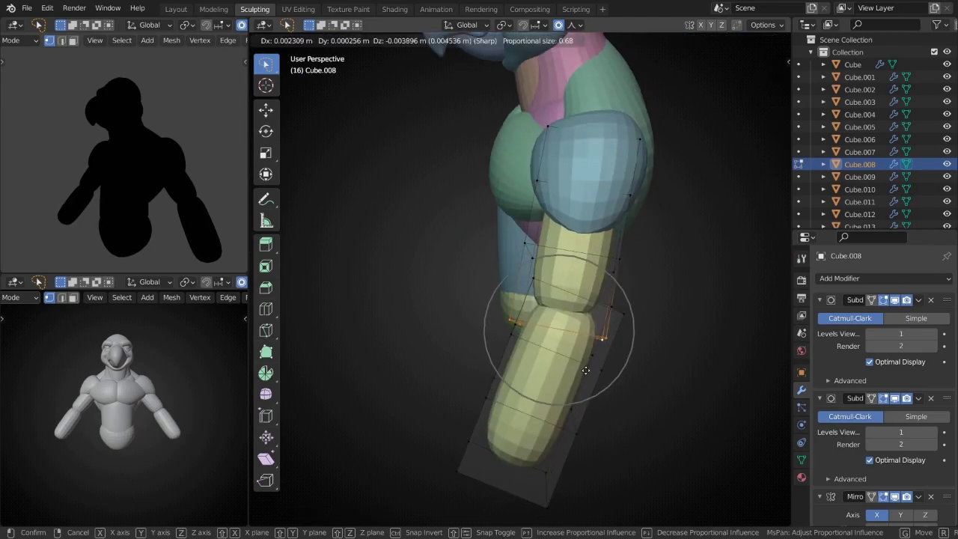
click(581, 390)
key(KP_1)
- Separate the forearm into its own object and shrink its wrist end
key(p)
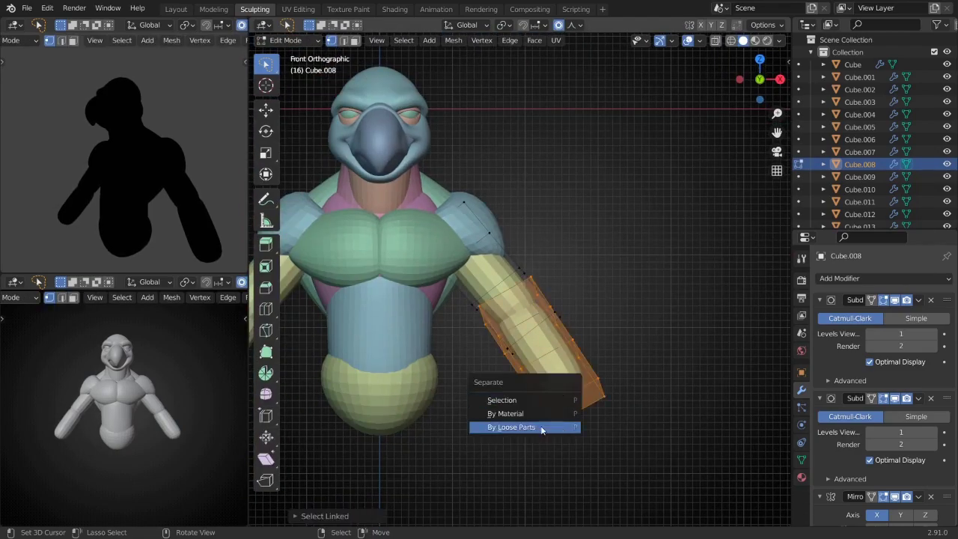
click(541, 428)
key(g)
click(504, 353)
middle_drag(503, 353, 479, 389)
key(s)
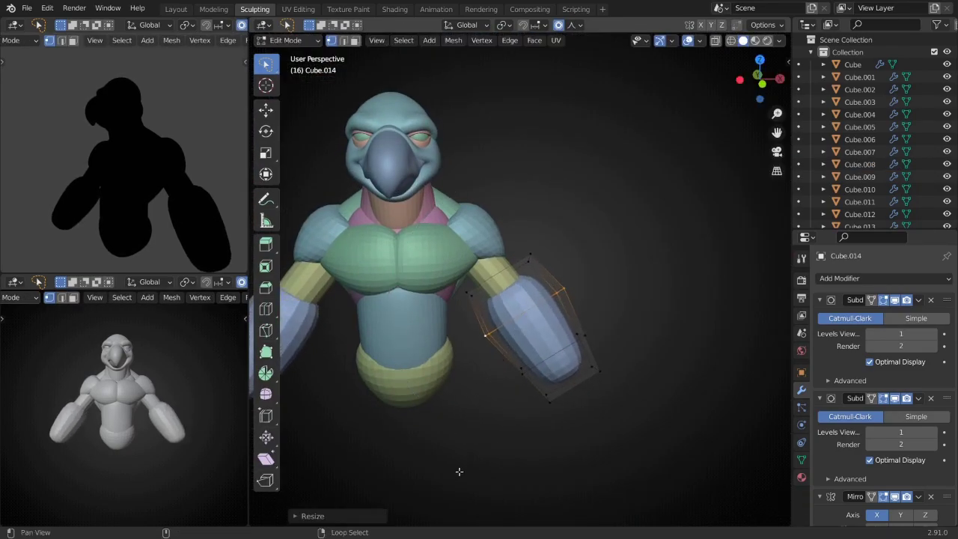
alt+click(572, 383)
middle_drag(572, 383, 566, 378)
click(618, 472)
middle_drag(618, 472, 581, 432)
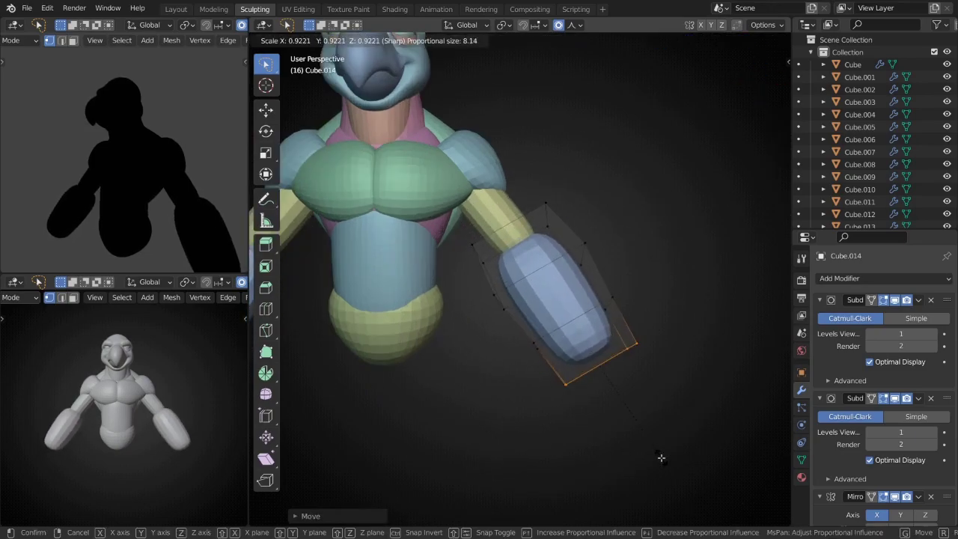
key(s)
key(Tab)
- Apply the upper arm's Subdivision and put the forearm into Sculpt Mode
key(ctrl+a)
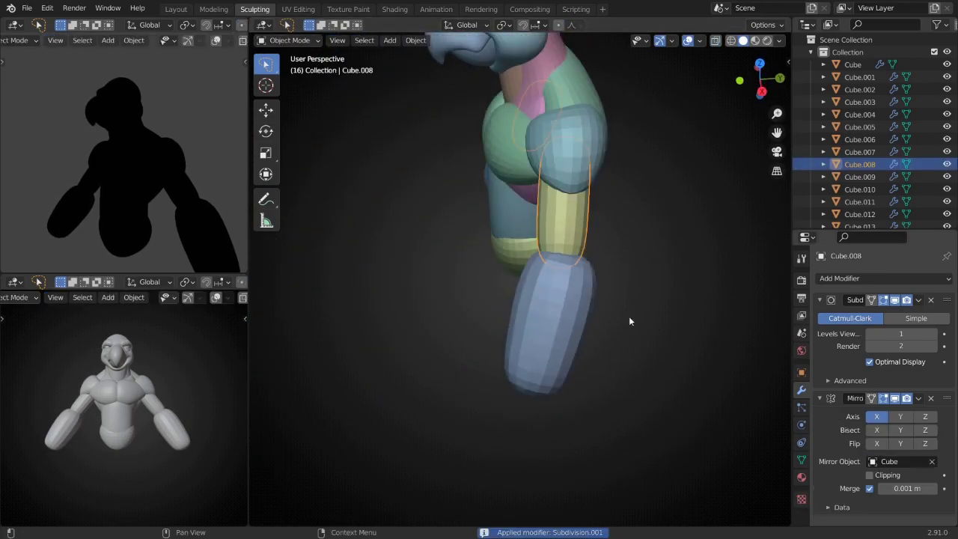
click(535, 292)
key(Tab)
click(513, 423)
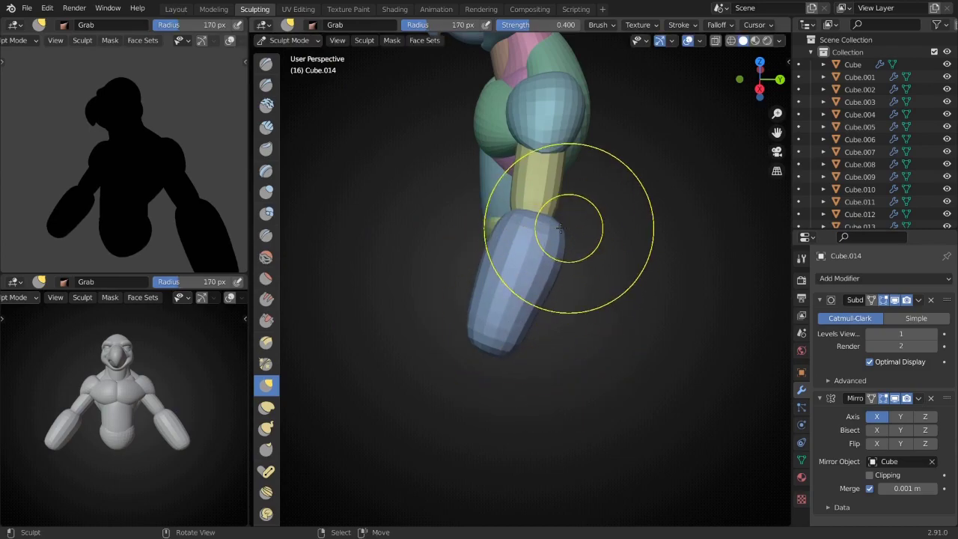
key(Tab)
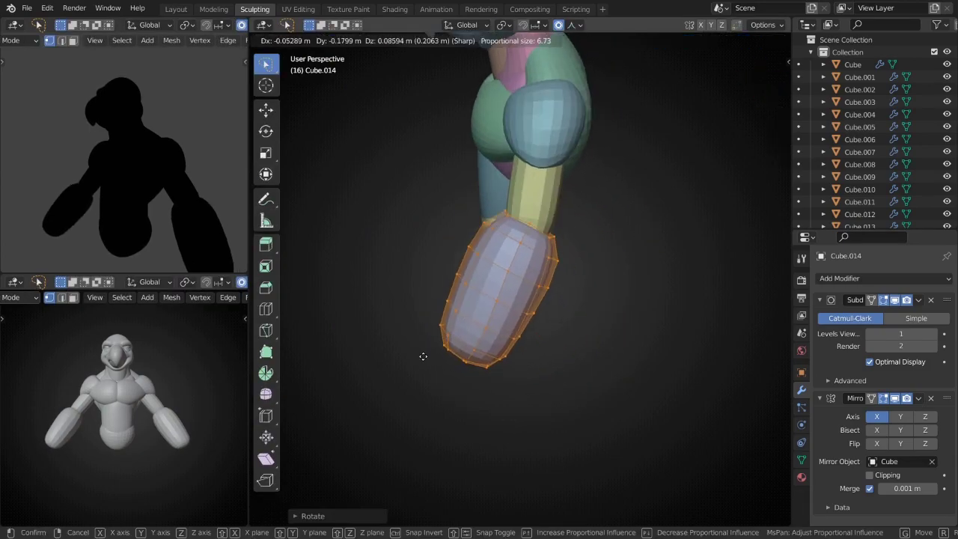
click(423, 357)
key(Tab)
click(470, 224)
key(ctrl+Tab)
key(KP_1)
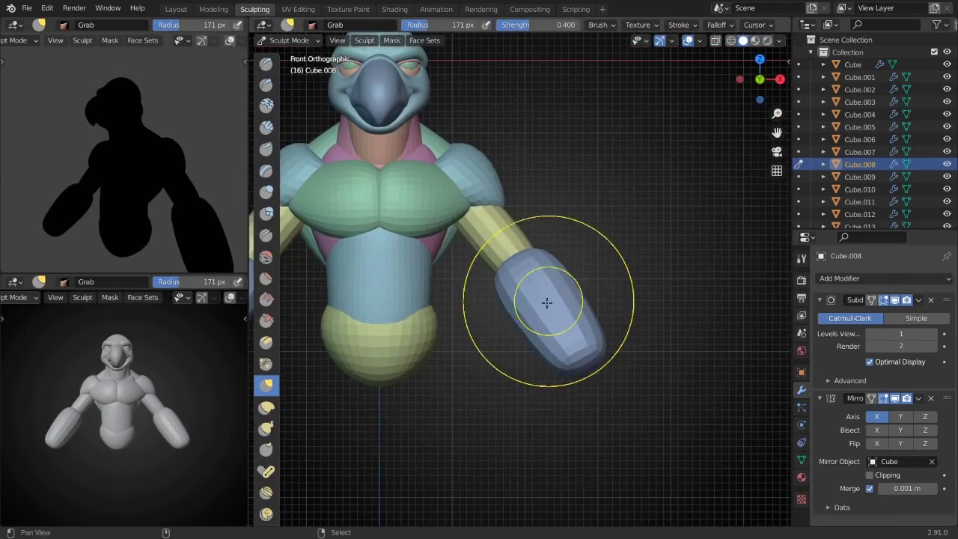
- Pull the forearm tip into shape with the Grab sculpt brush
scroll(547, 302, down, 2)
mouse_move(577, 342)
middle_down()
mouse_move(519, 337)
mouse_move(494, 262)
mouse_move(514, 198)
middle_up()
scroll(478, 333, up, 4)
mouse_move(540, 298)
middle_down()
mouse_move(514, 332)
mouse_move(550, 316)
middle_up()
key(g)
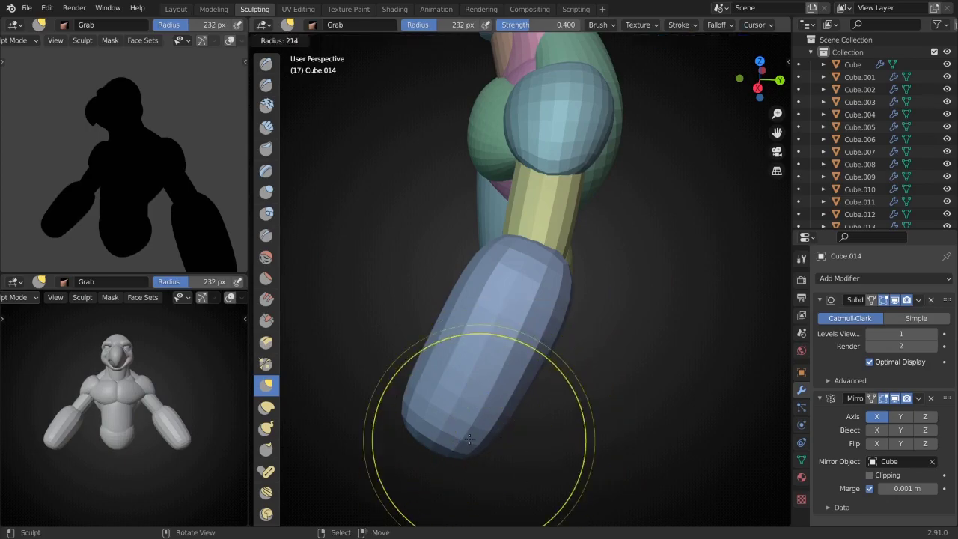
middle_drag(470, 438, 449, 444)
scroll(492, 384, down, 3)
key(KP_1)
scroll(569, 388, up, 3)
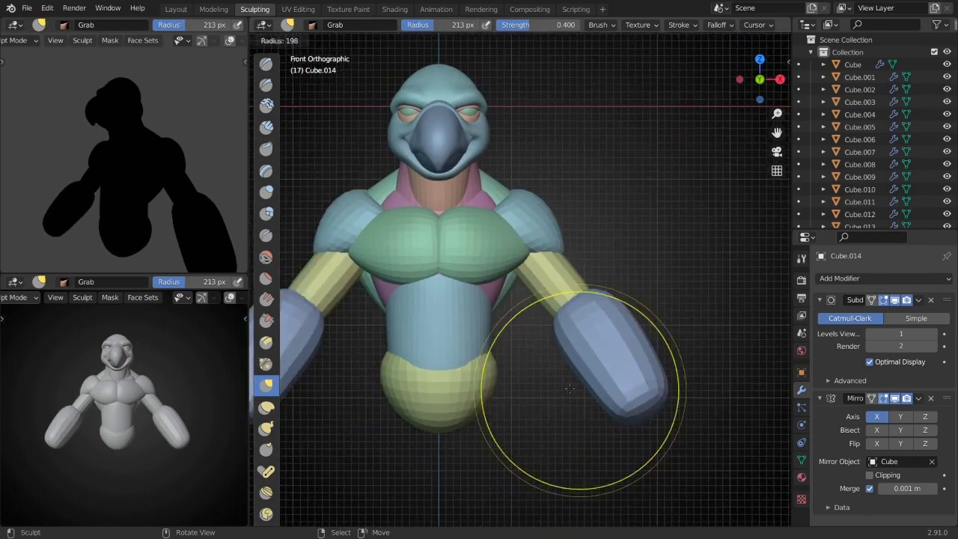
middle_drag(569, 388, 522, 317)
- Switch viewport shading to plain grey and zoom in on the eye
click(778, 40)
click(726, 213)
scroll(561, 288, up, 5)
mouse_move(514, 235)
middle_down()
mouse_move(561, 288)
mouse_move(508, 249)
middle_up()
key(alt+q)
- Give the eyeball a black pupil material, Material.002, with zero roughness
key(f)
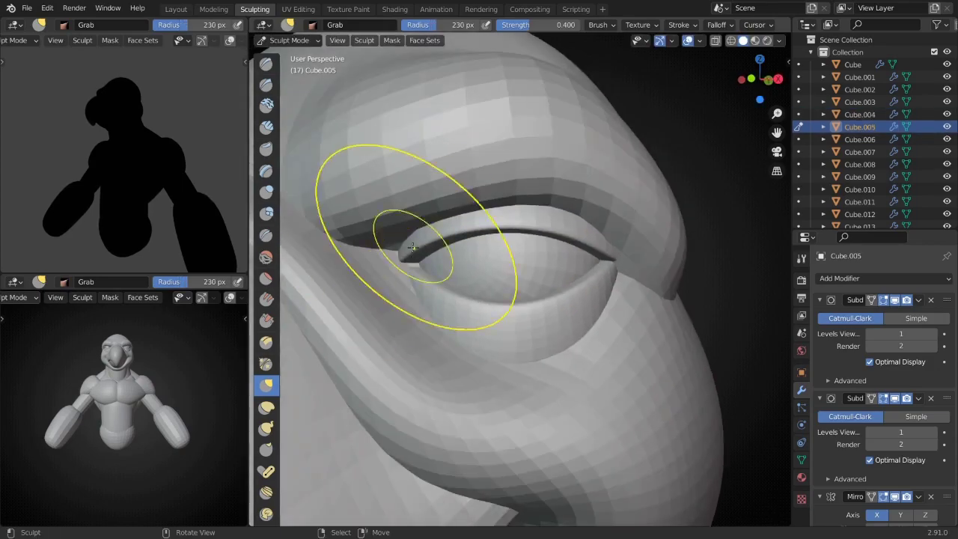
click(576, 202)
key(alt+q)
scroll(576, 202, down, 4)
middle_drag(576, 225, 629, 312)
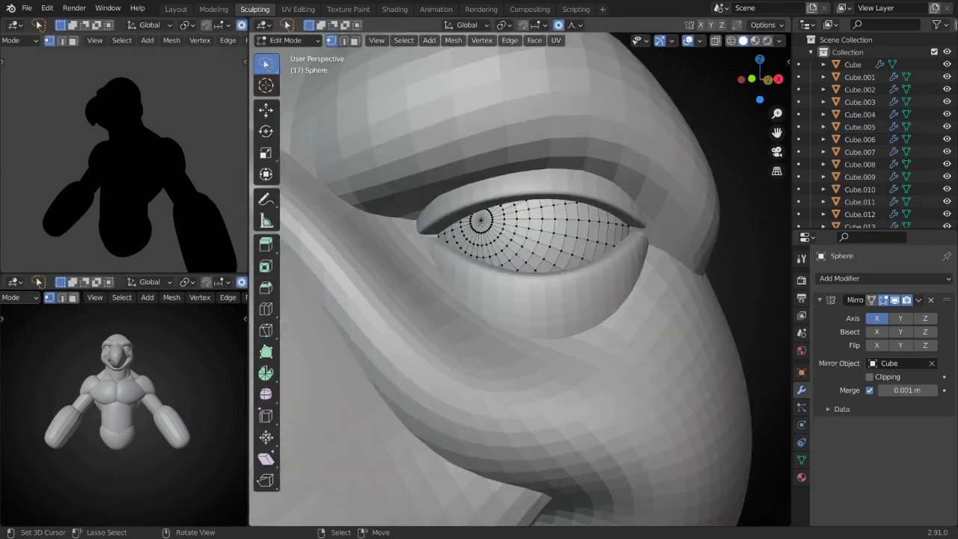
click(515, 224)
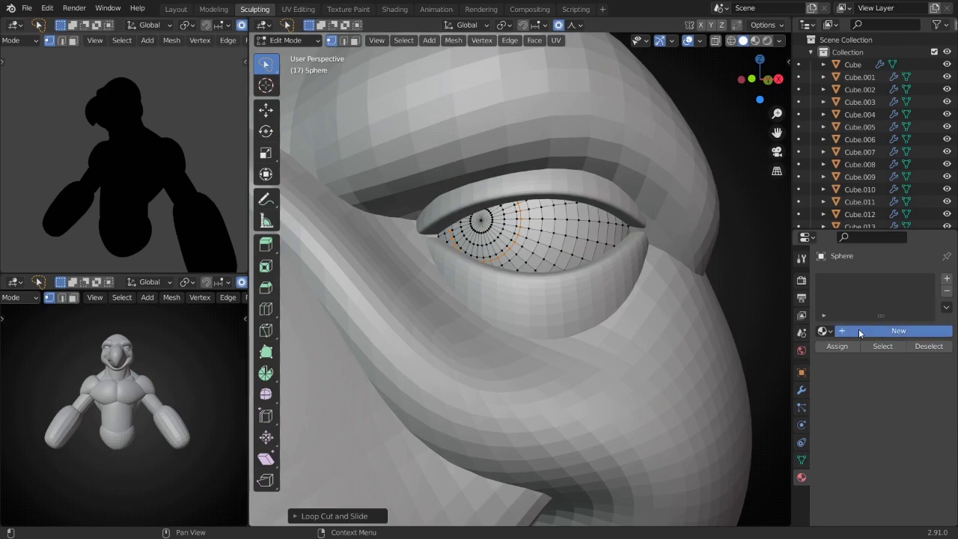
click(801, 477)
click(837, 410)
click(885, 355)
click(906, 470)
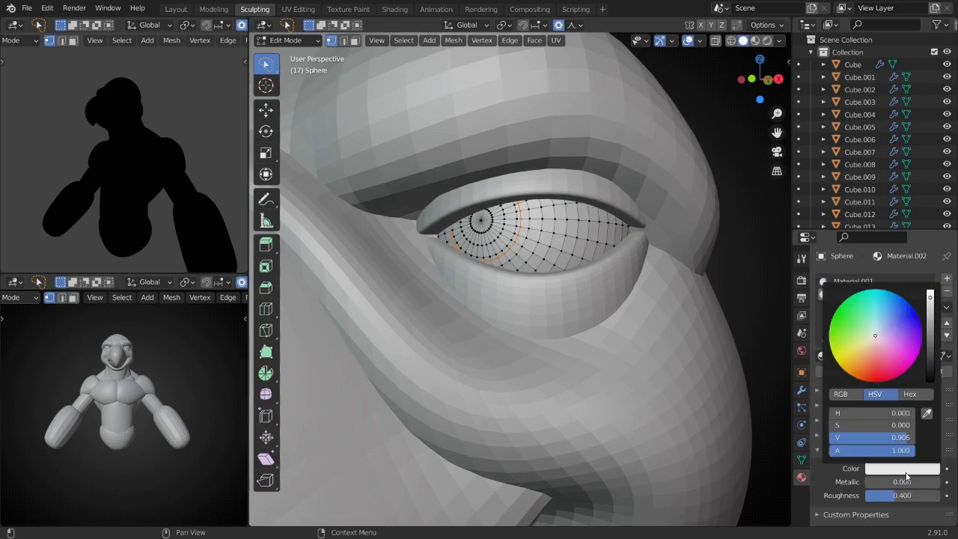
drag(909, 496, 861, 496)
drag(898, 437, 831, 437)
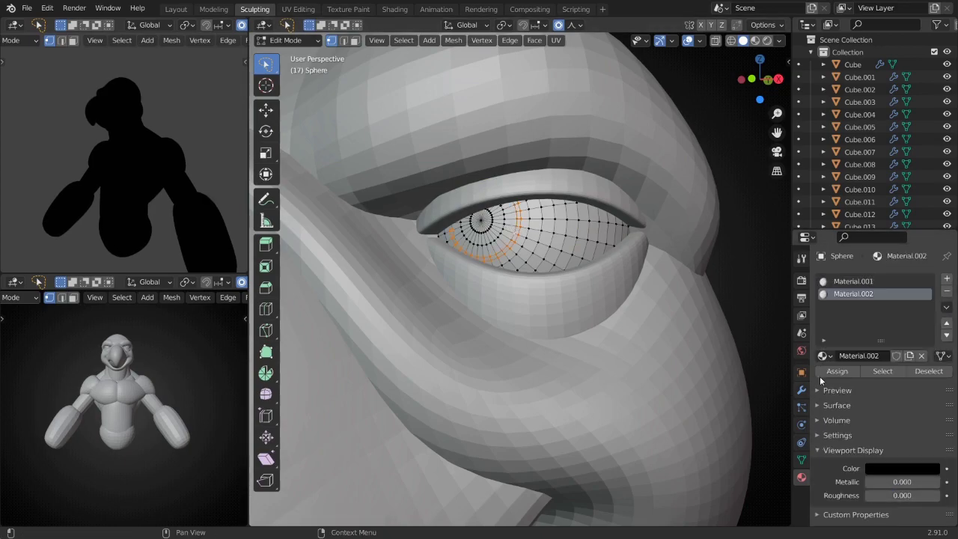
- Add a saturated green iris material, Material.003, in a new slot
click(946, 280)
click(886, 356)
click(901, 468)
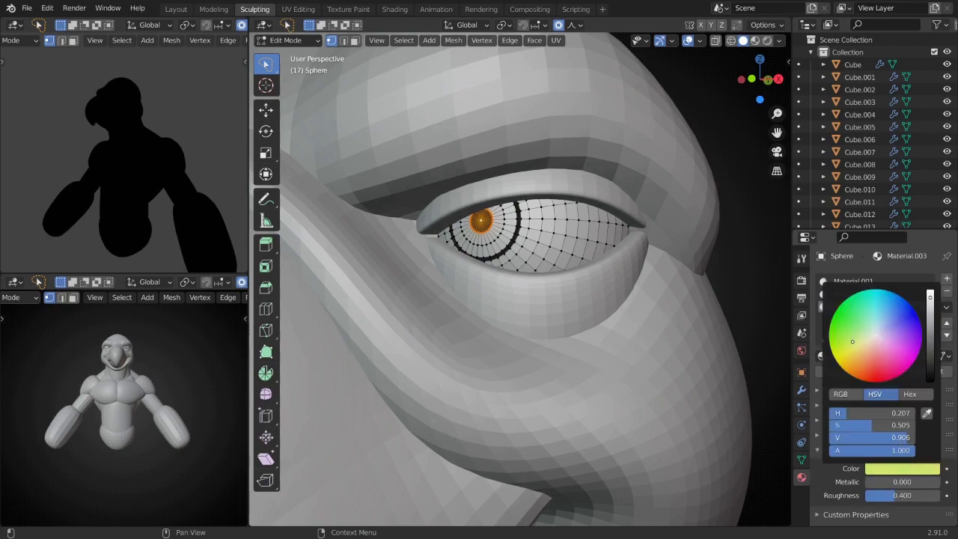
drag(871, 425, 878, 425)
click(902, 495)
- Select the white base material, then re-enter Edit Mode on the eyeball alone
key(Tab)
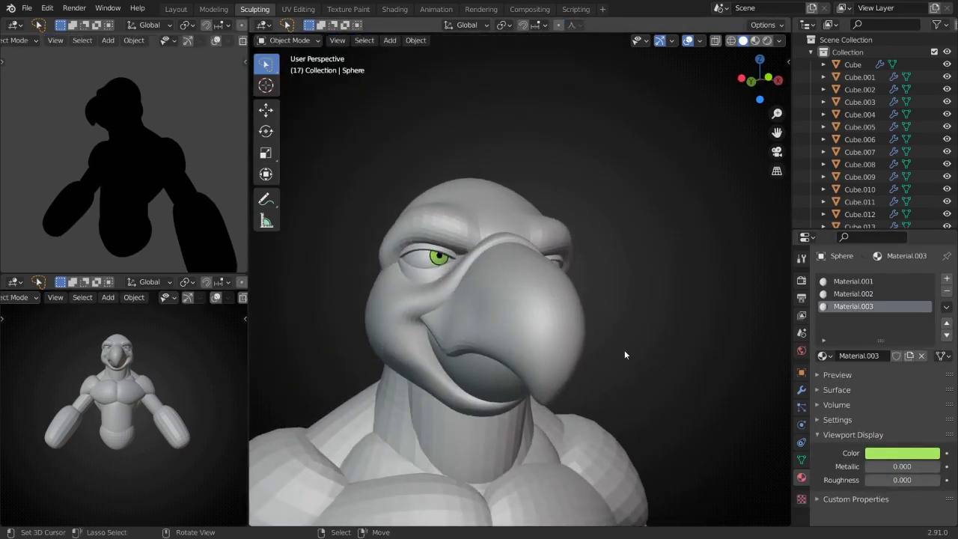
click(779, 41)
click(897, 281)
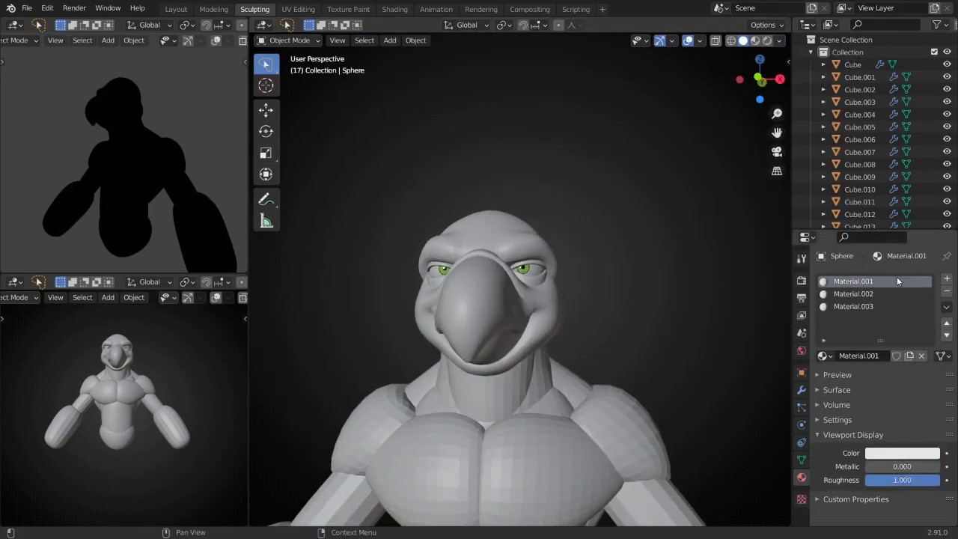
mouse_move(615, 375)
middle_down()
mouse_move(538, 263)
mouse_move(553, 277)
mouse_move(486, 232)
middle_up()
key(a)
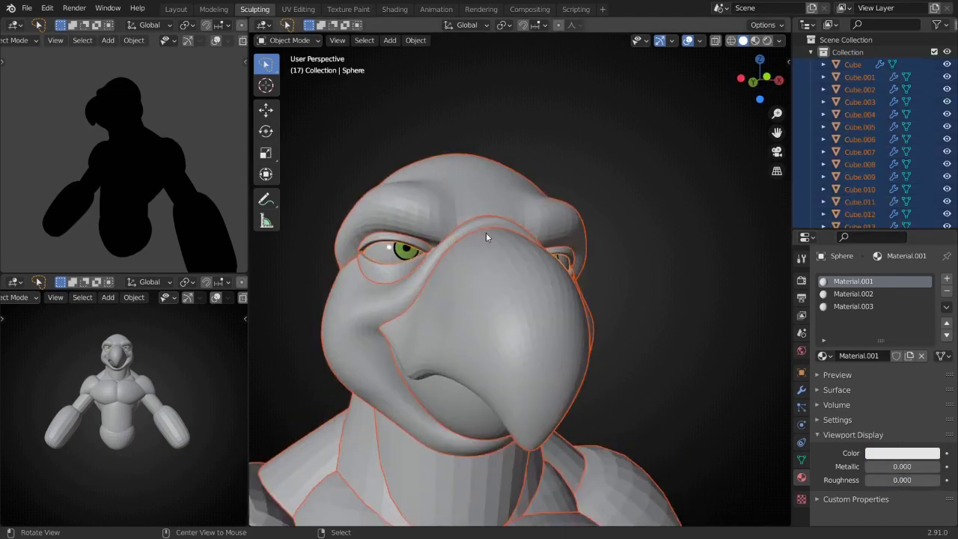
key(Tab)
scroll(540, 247, up, 5)
key(alt+q)
- Loop-cut rings around the eye and assign the black material to the pupil faces
key(ctrl+r)
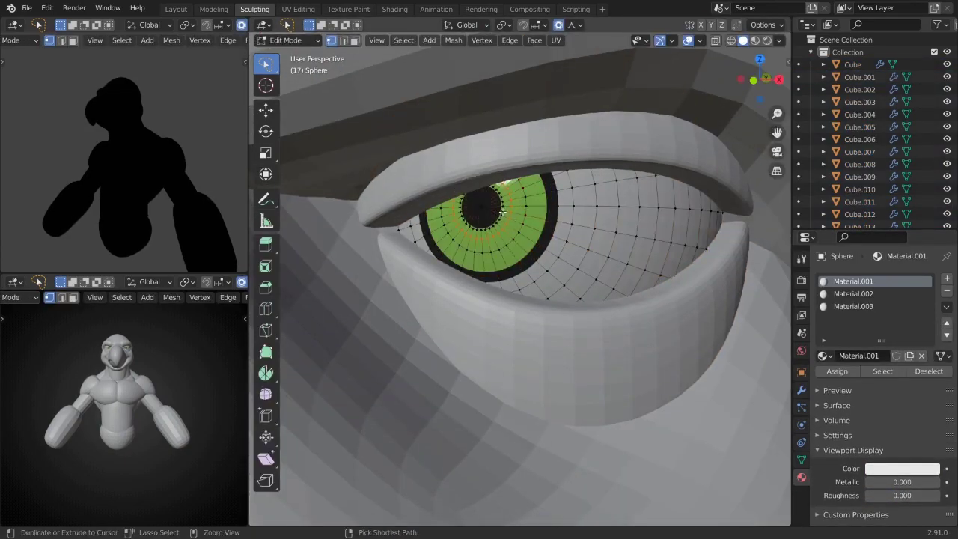
click(836, 372)
scroll(524, 284, down, 2)
click(853, 293)
key(Tab)
scroll(619, 325, down, 5)
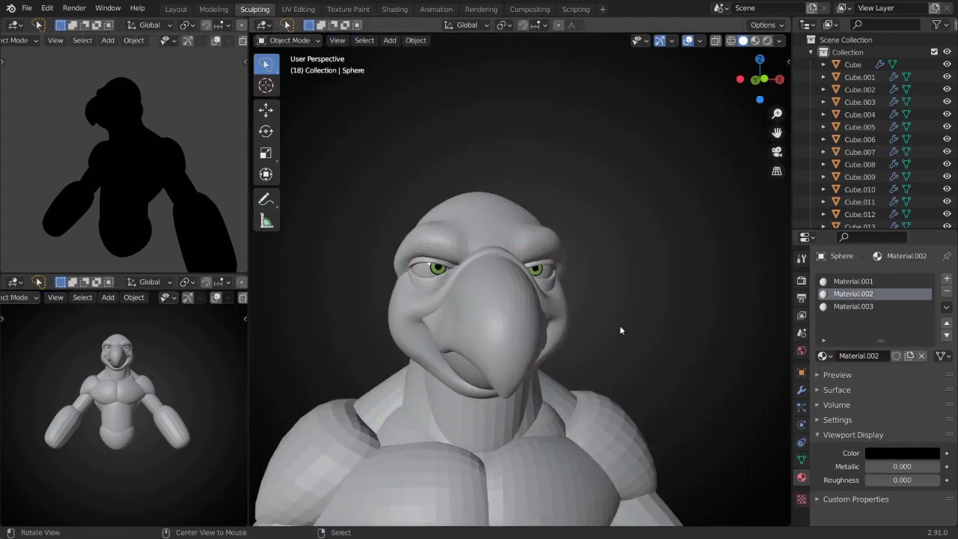
middle_drag(620, 325, 570, 236)
scroll(554, 254, up, 5)
- Link the active material to all body pieces with Ctrl+L, then tint the beak pale grey
mouse_move(534, 269)
middle_down()
mouse_move(479, 247)
mouse_move(569, 254)
middle_up()
key(ctrl+Tab)
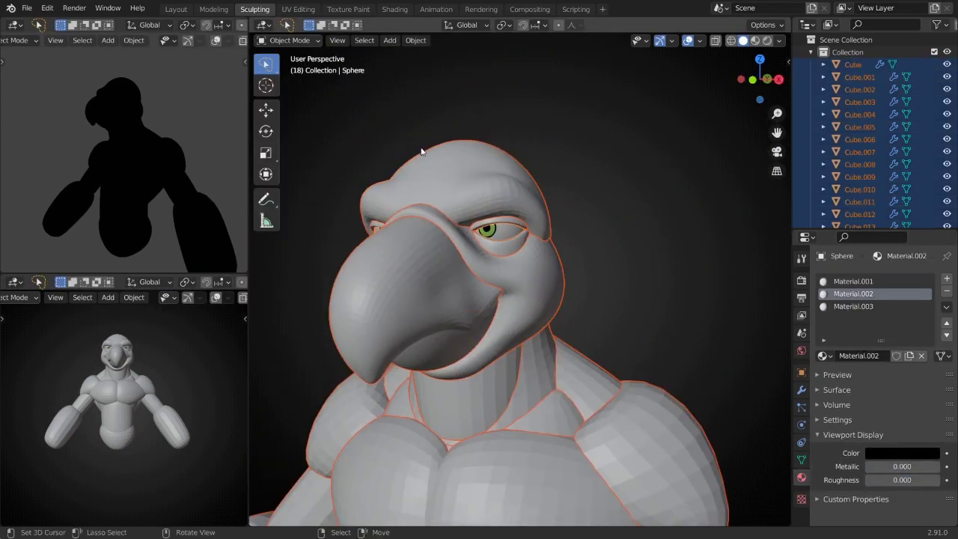
key(ctrl+l)
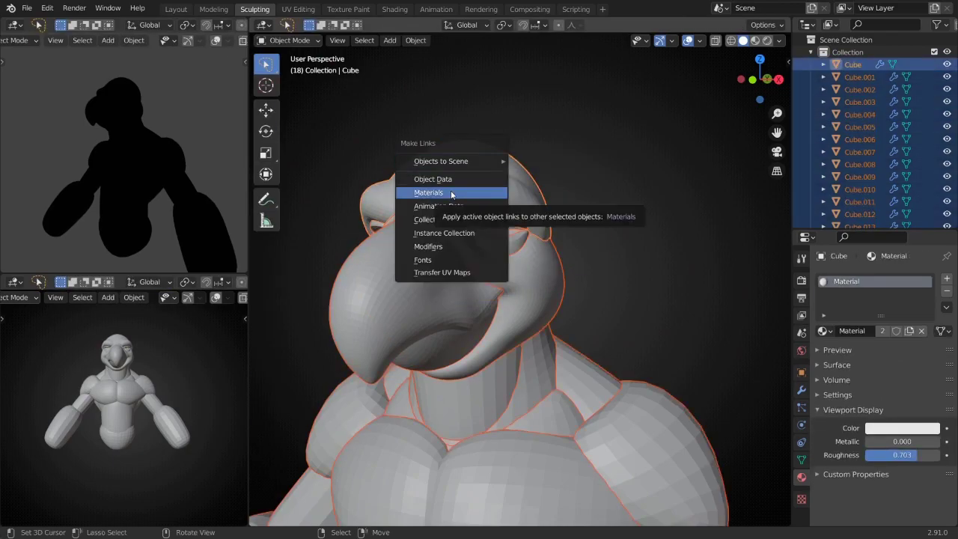
click(452, 194)
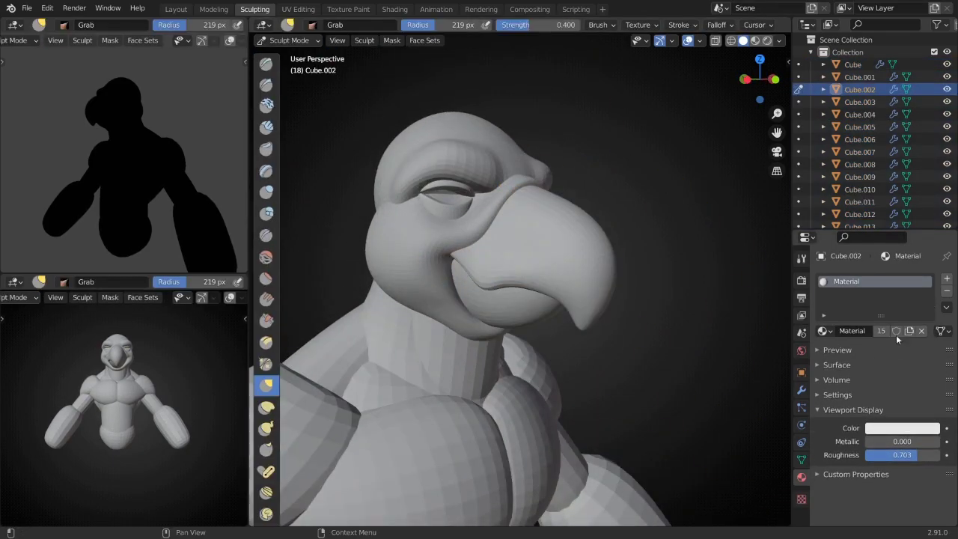
middle_drag(524, 270, 555, 267)
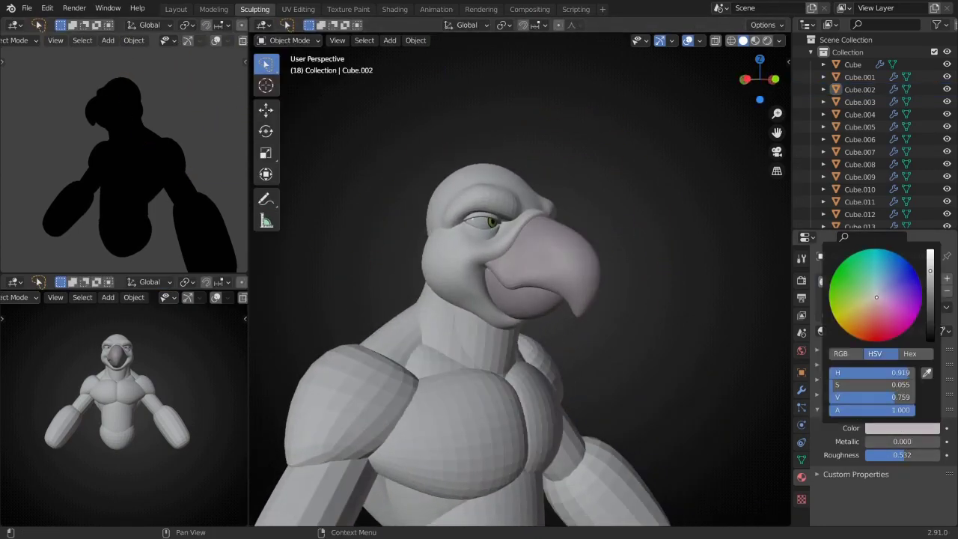
mouse_move(487, 303)
middle_down()
mouse_move(432, 303)
mouse_move(568, 300)
middle_up()
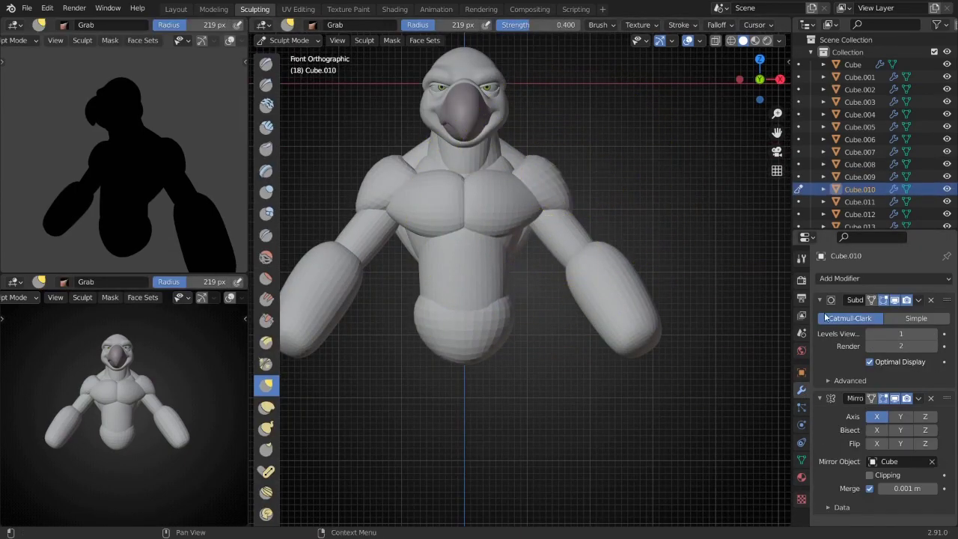
- Add a box mesh at the hips, stretch it vertically, and separate it into its own object
click(521, 302)
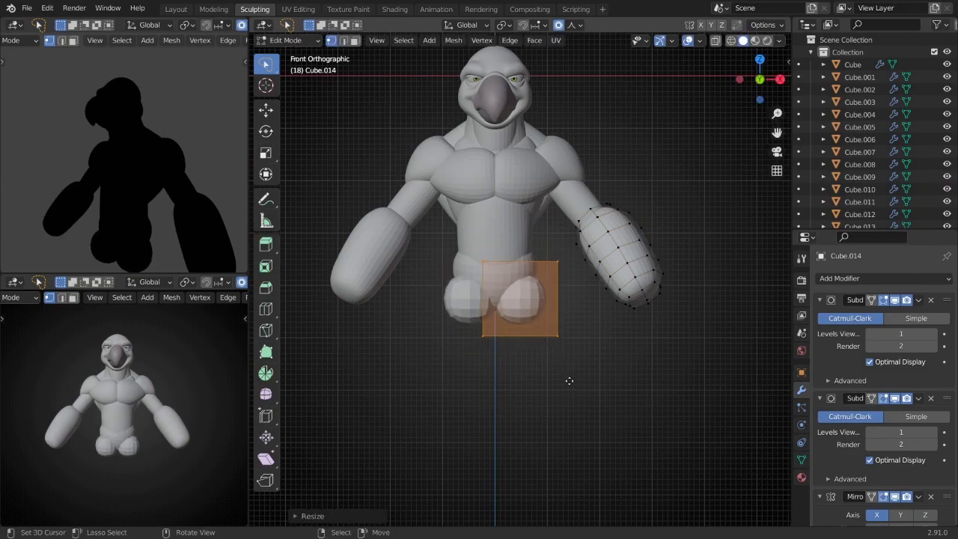
key(s)
key(z)
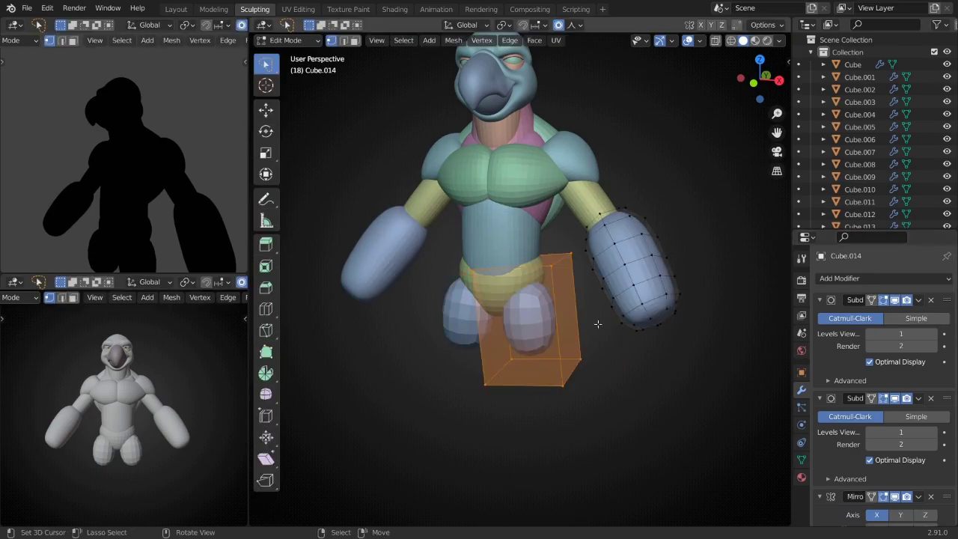
click(548, 323)
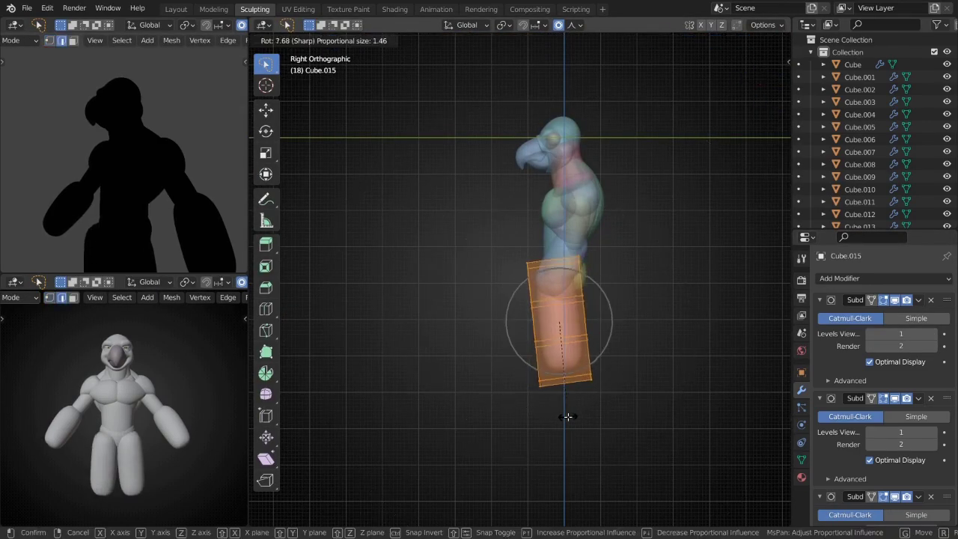
- From the front view, tilt, scale and move the box with proportional falloff into a thigh shape
key(KP_1)
key(r)
click(503, 402)
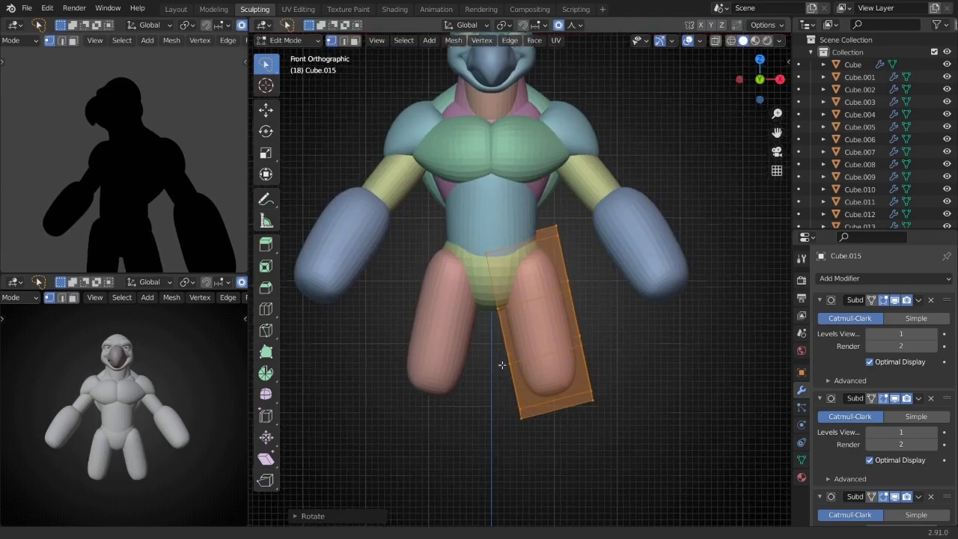
key(s)
click(566, 305)
key(g)
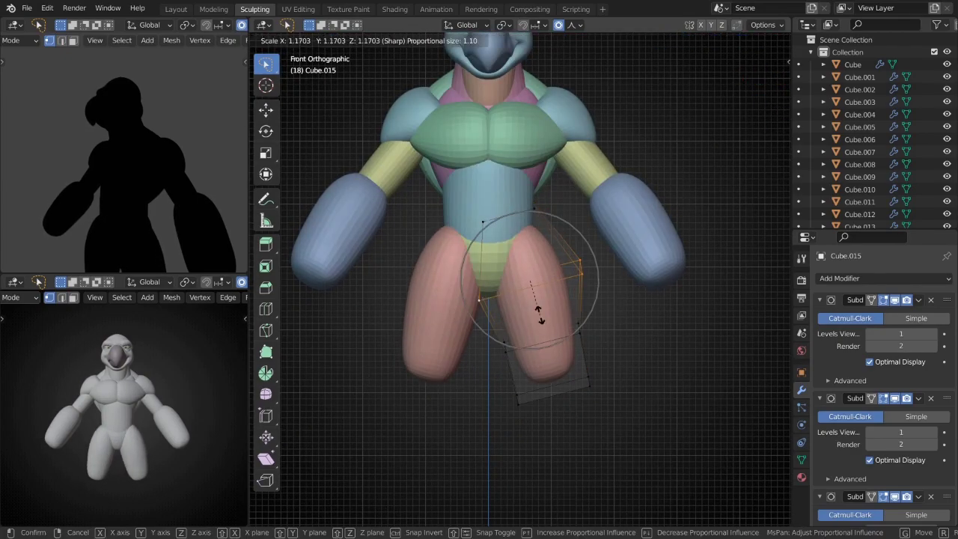
click(539, 314)
- With X-ray on, cancel the stray rotation and re-tilt the leg box below the hips
key(alt+z)
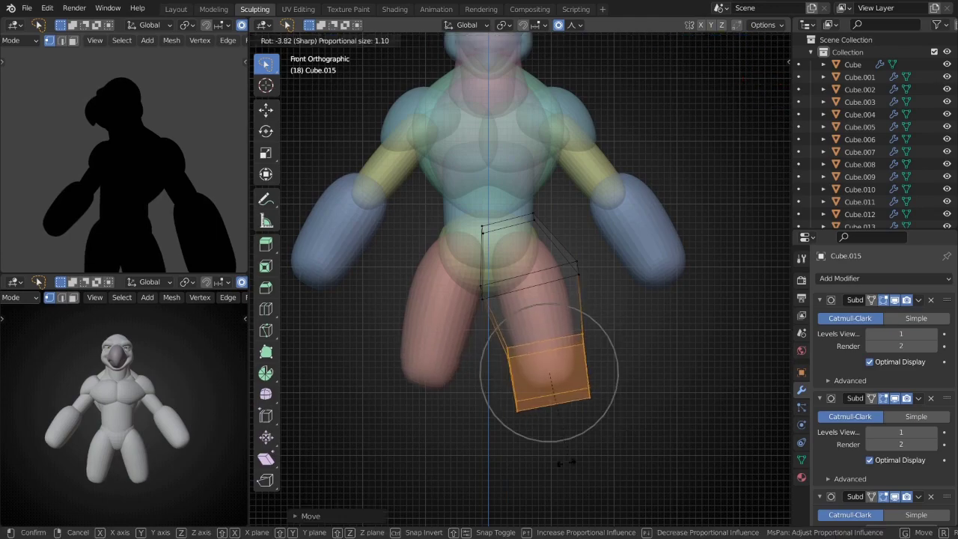
key(Escape)
middle_drag(569, 449, 578, 231)
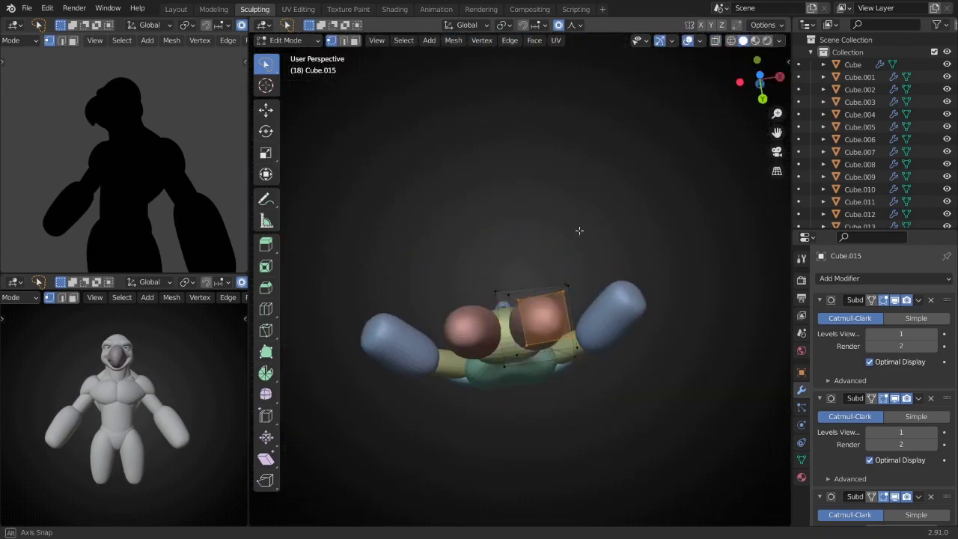
scroll(579, 230, up, 2)
key(r)
click(412, 384)
- Check the leg from front and side views and shift it into place with soft falloff
key(KP_1)
middle_drag(419, 359, 466, 257)
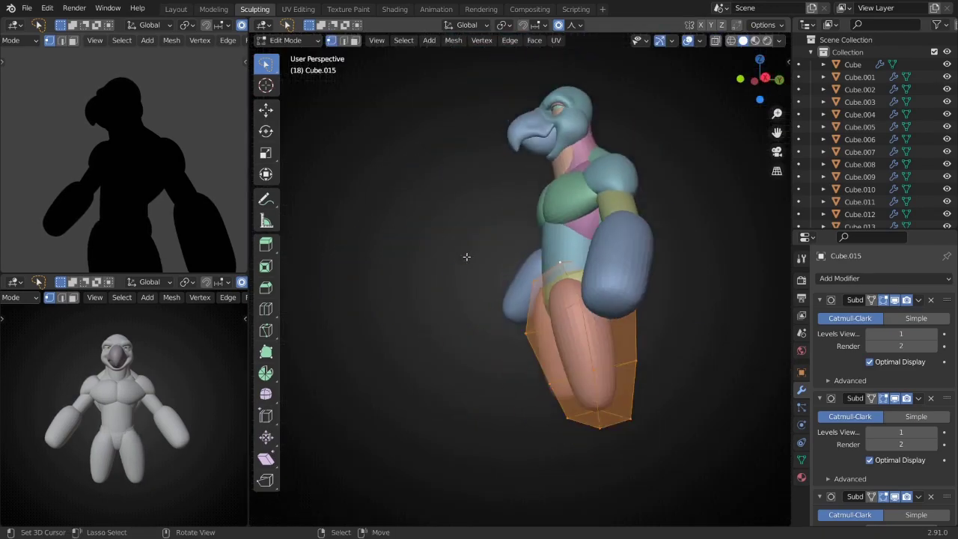
key(KP_3)
key(KP_1)
key(g)
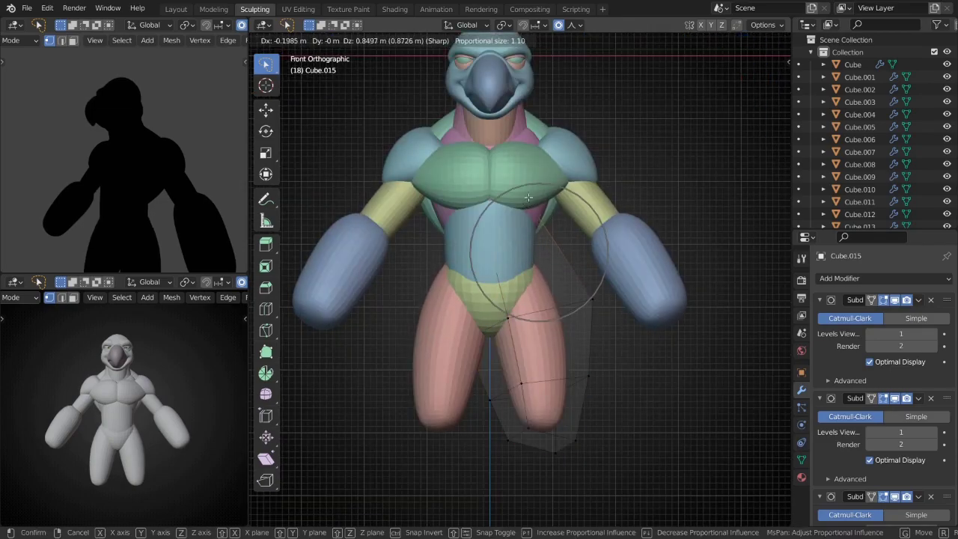
click(528, 197)
middle_drag(528, 196, 569, 225)
key(KP_3)
- Sculpt the new leg with the Crease brush, resizing the brush in the front view
click(799, 163)
scroll(528, 304, up, 3)
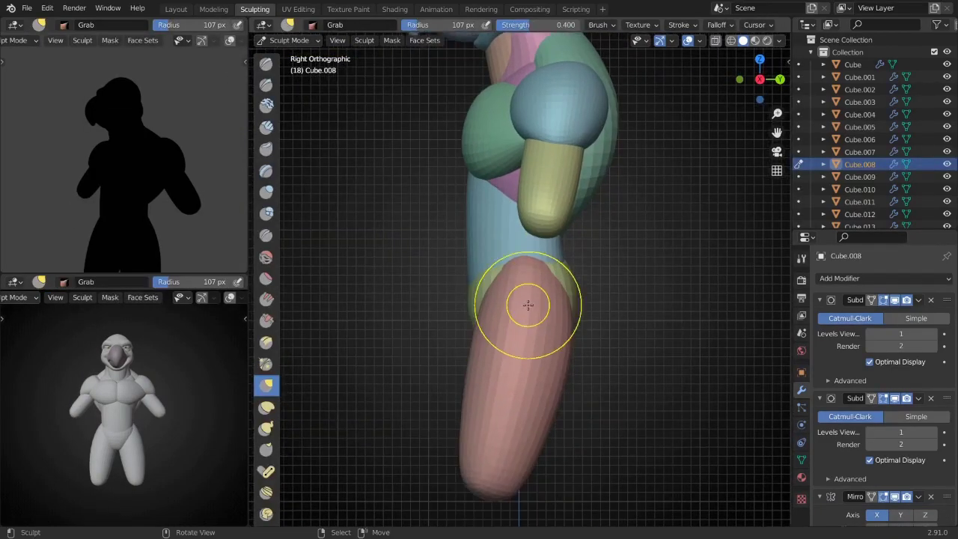
key(ctrl+Tab)
click(528, 304)
key(ctrl+Tab)
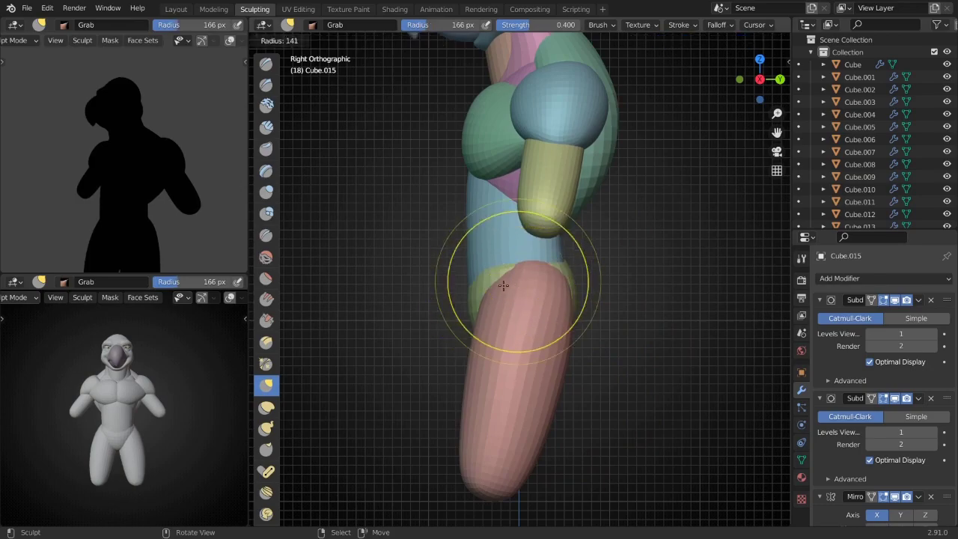
middle_drag(532, 274, 475, 178)
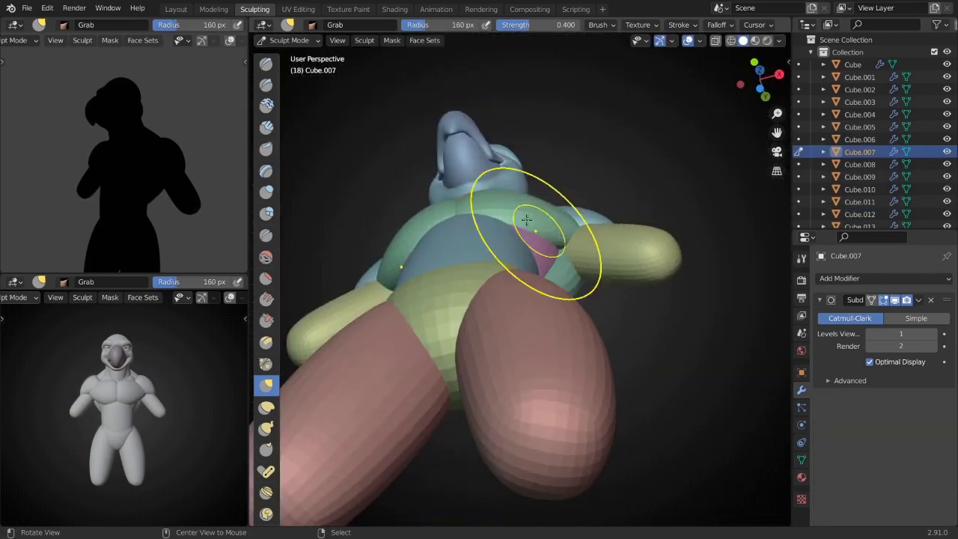
key(shift+c)
scroll(476, 178, down, 5)
key(KP_1)
scroll(556, 417, up, 4)
key(f)
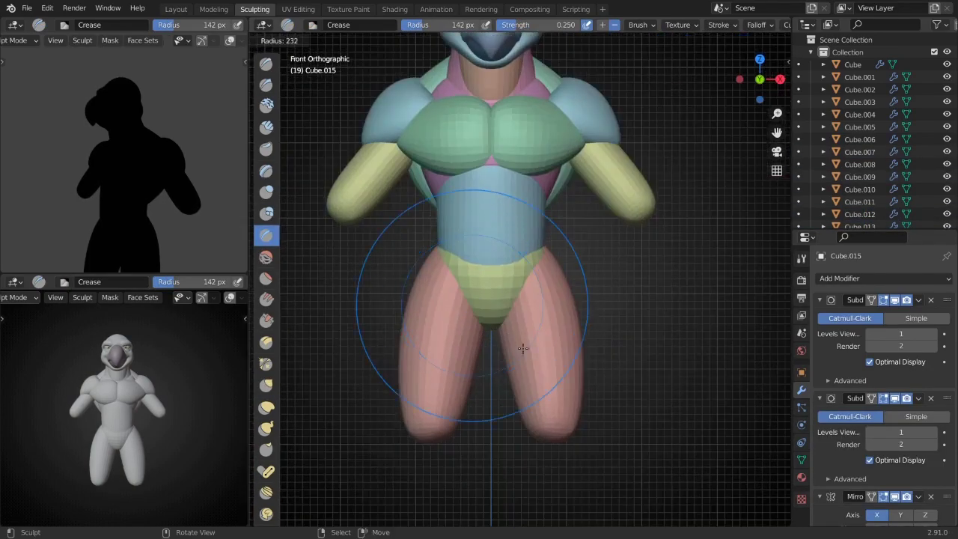
- Hide the arm piece blocking the leg and resume sculpting on the thigh
middle_drag(567, 408, 546, 342)
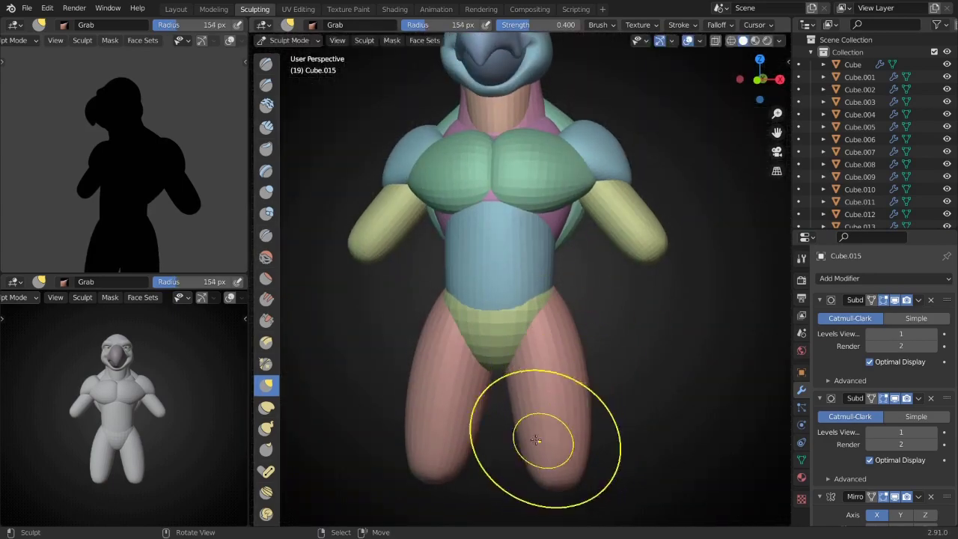
mouse_move(538, 438)
middle_down()
mouse_move(576, 379)
mouse_move(511, 299)
mouse_move(488, 336)
middle_up()
key(f)
click(511, 300)
key(ctrl+Tab)
click(553, 285)
key(h)
key(KP_3)
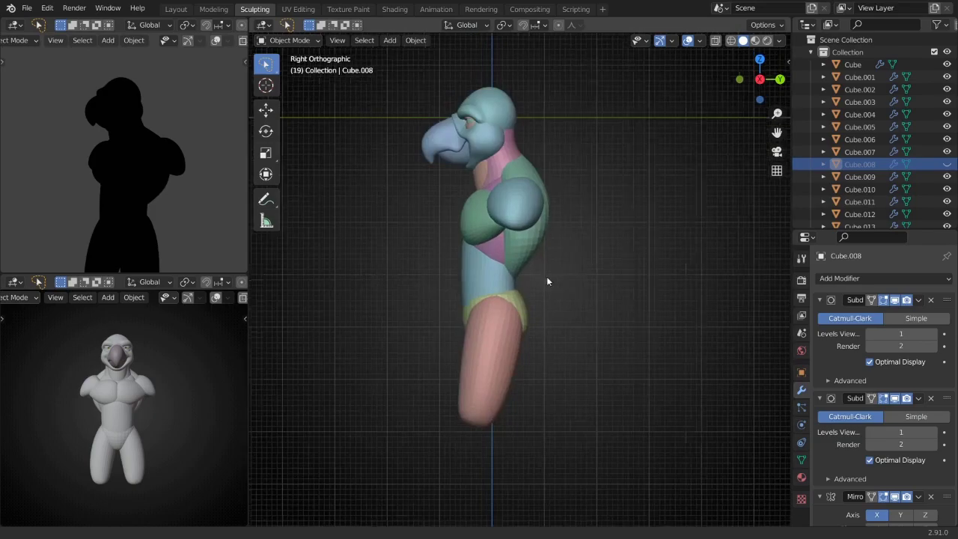
key(ctrl+Tab)
scroll(545, 278, up, 3)
click(510, 285)
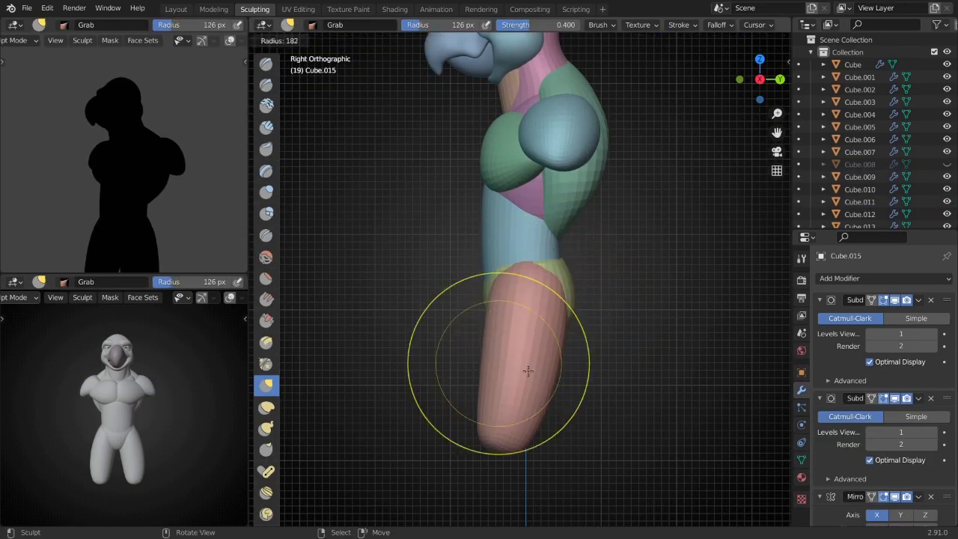
- Grab-sculpt both thighs and the hip piece, then crease the side torso piece
scroll(485, 252, up, 1)
shift+middle_drag(485, 251, 495, 366)
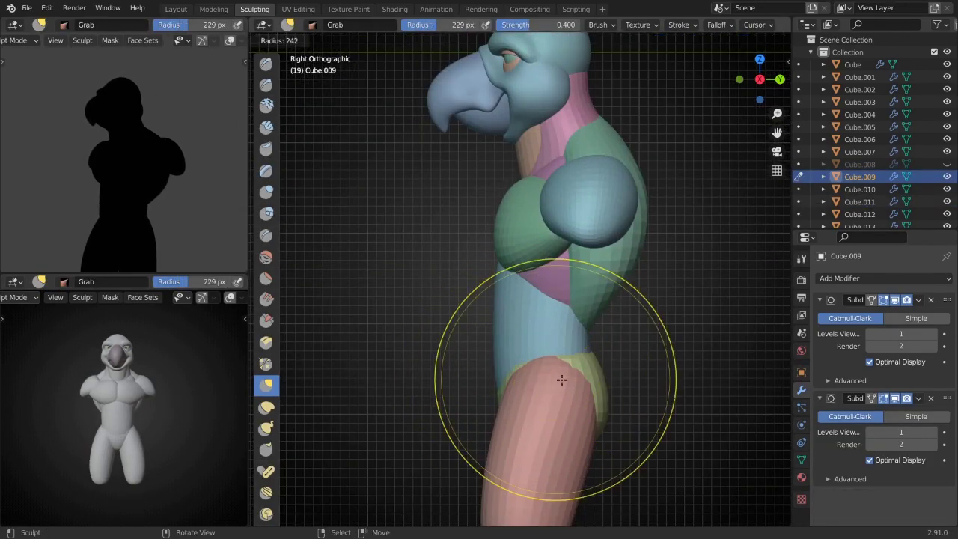
click(541, 414)
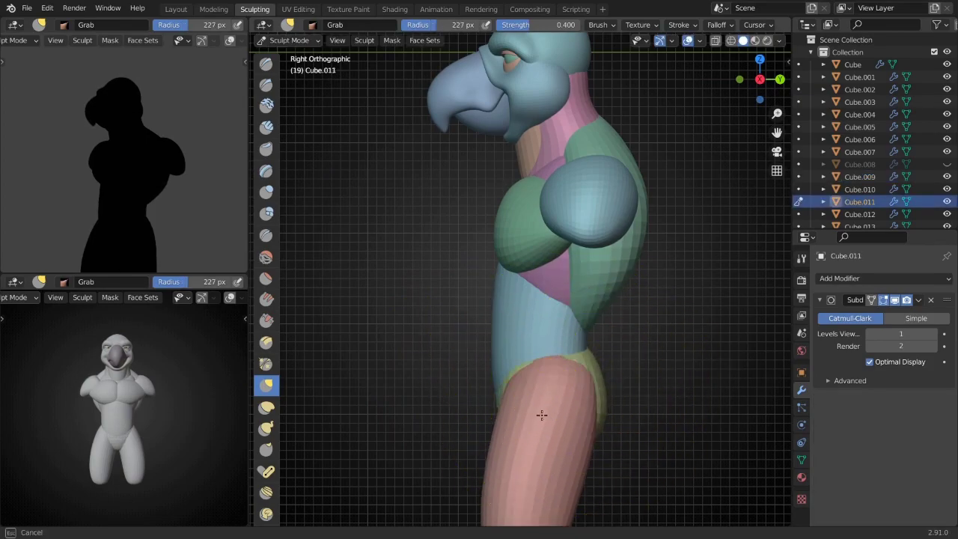
mouse_move(557, 345)
middle_down()
mouse_move(607, 338)
mouse_move(538, 291)
mouse_move(513, 391)
mouse_move(534, 300)
mouse_move(506, 299)
middle_up()
click(607, 338)
click(593, 339)
click(552, 288)
click(511, 261)
key(shift+c)
mouse_move(511, 261)
middle_down()
mouse_move(524, 288)
mouse_move(545, 281)
mouse_move(487, 310)
mouse_move(489, 364)
mouse_move(490, 288)
middle_up()
- Resize the brush and grab-sculpt the pink thighs fuller from the front view
key(KP_1)
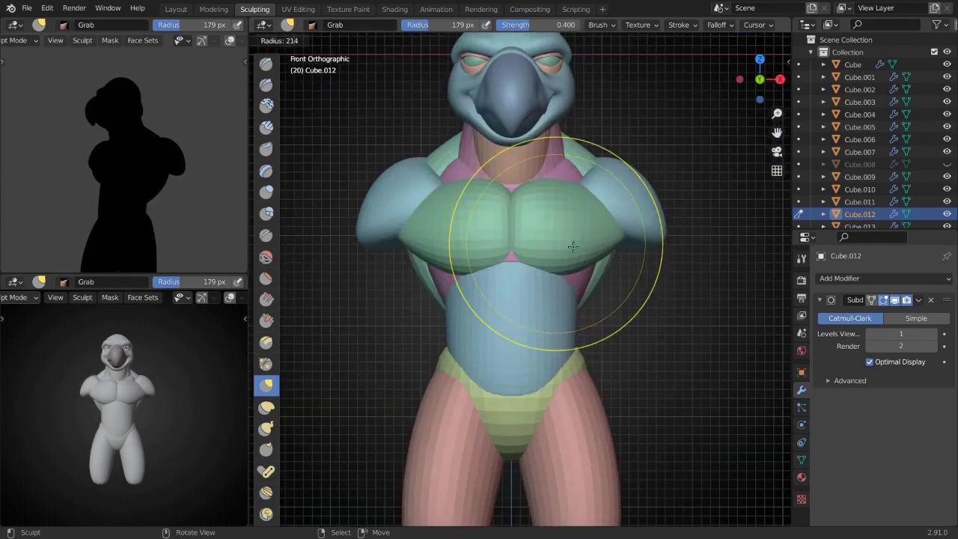
scroll(573, 299, down, 5)
middle_drag(573, 299, 616, 252)
key(f)
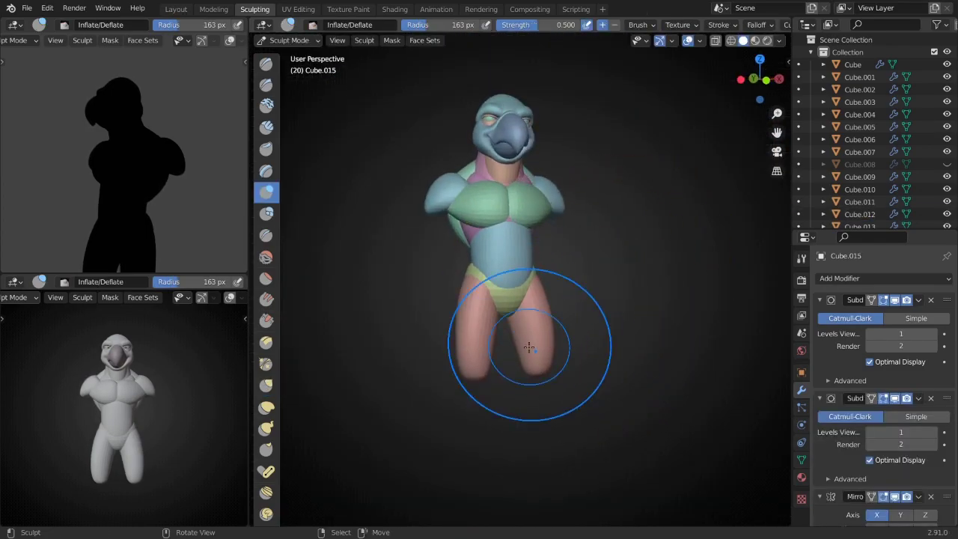
click(529, 346)
key(g)
key(KP_1)
scroll(511, 377, up, 5)
mouse_move(511, 376)
middle_down()
mouse_move(528, 252)
mouse_move(576, 337)
mouse_move(499, 275)
middle_up()
- Switch sculpting between the hip and chest pieces with Alt+Q, refining them from side and back views
key(alt+q)
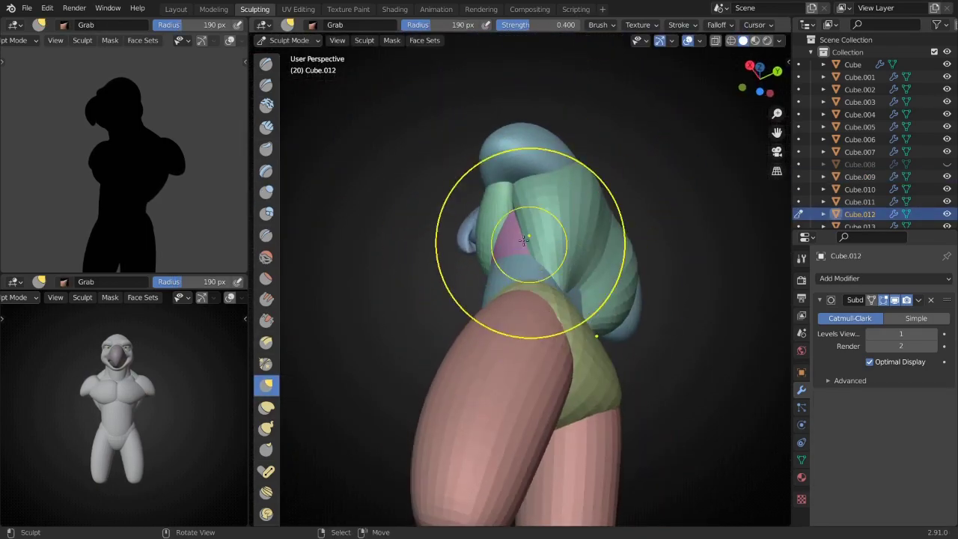
key(KP_3)
key(f)
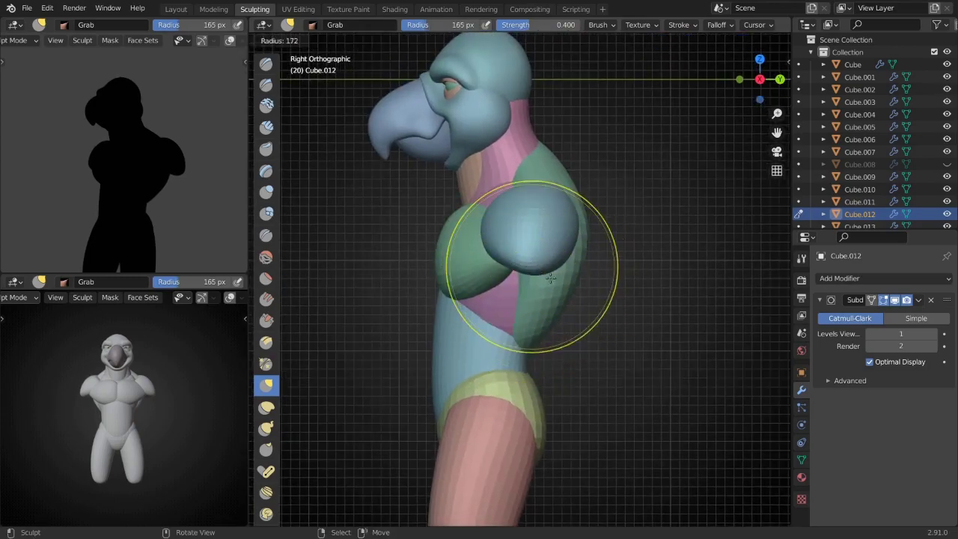
middle_drag(547, 325, 459, 294)
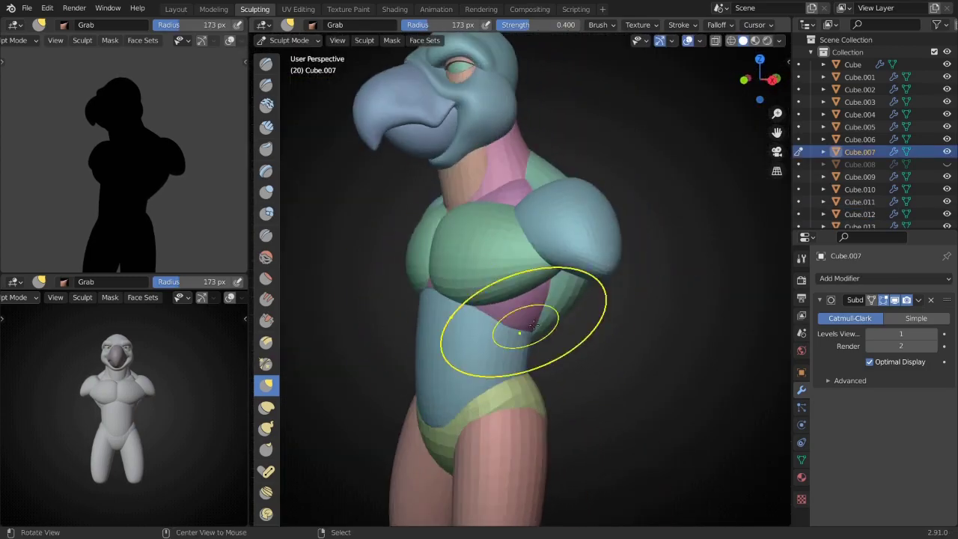
key(alt+q)
middle_drag(532, 324, 549, 304)
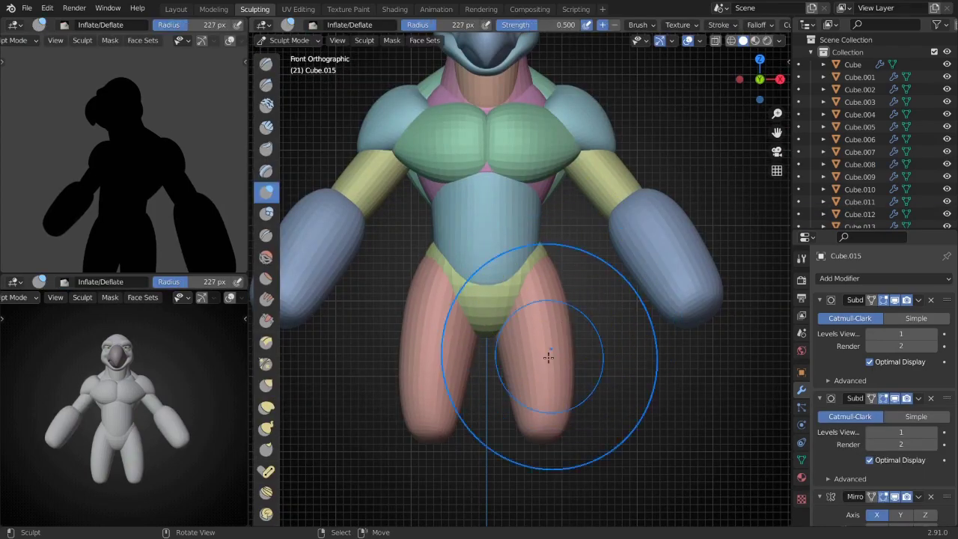
middle_drag(548, 357, 553, 305)
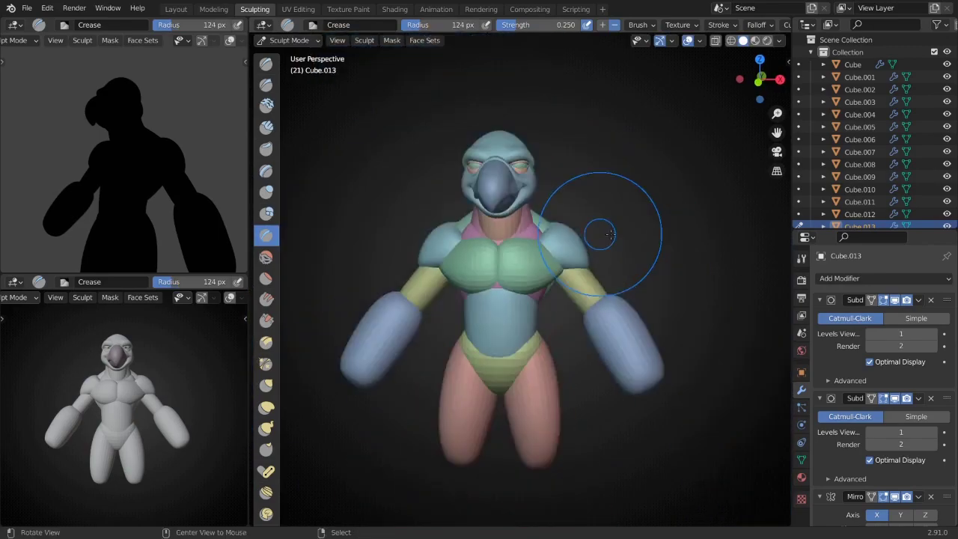
- Grab-sculpt the blue forearm tip with a larger brush into a tapered, rounded shape
scroll(638, 246, up, 3)
middle_drag(638, 246, 449, 255)
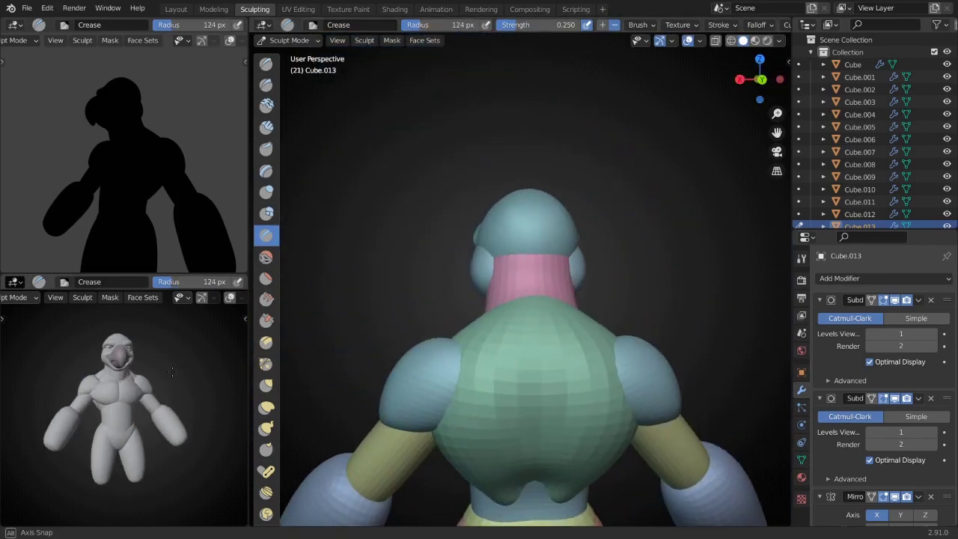
middle_drag(75, 395, 80, 386)
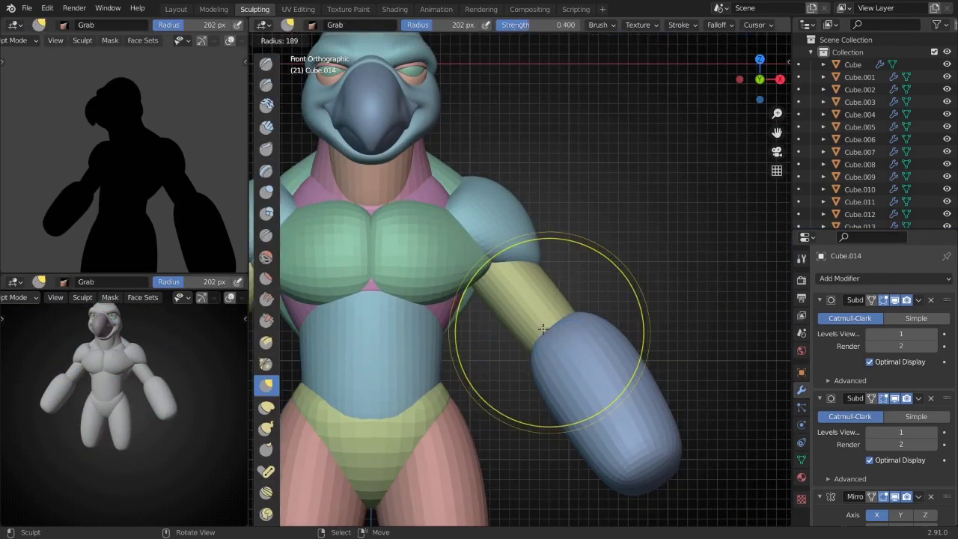
mouse_move(564, 343)
middle_down()
mouse_move(534, 332)
mouse_move(517, 284)
mouse_move(495, 402)
mouse_move(539, 360)
middle_up()
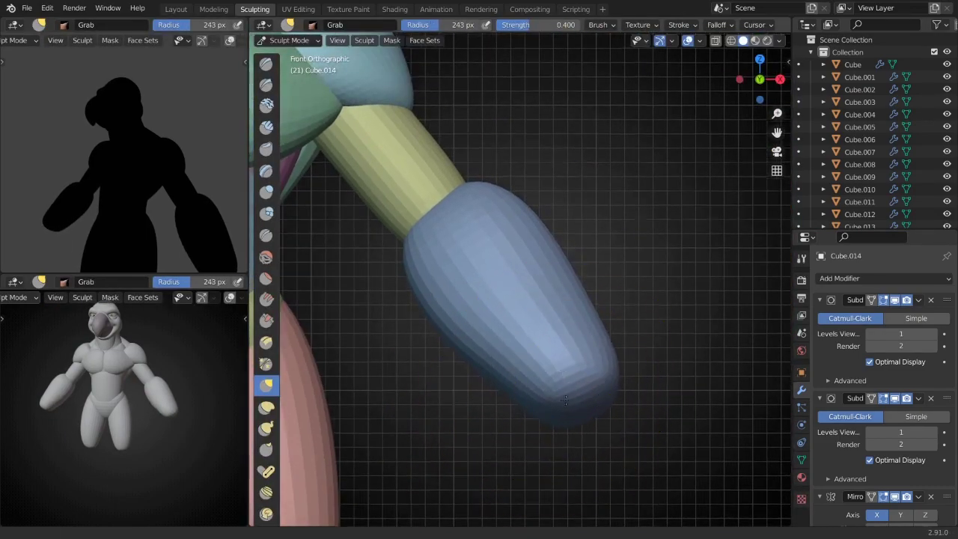
mouse_move(465, 212)
middle_down()
mouse_move(534, 341)
mouse_move(492, 353)
mouse_move(530, 342)
mouse_move(532, 155)
mouse_move(498, 352)
middle_up()
key(g)
key(f)
click(556, 217)
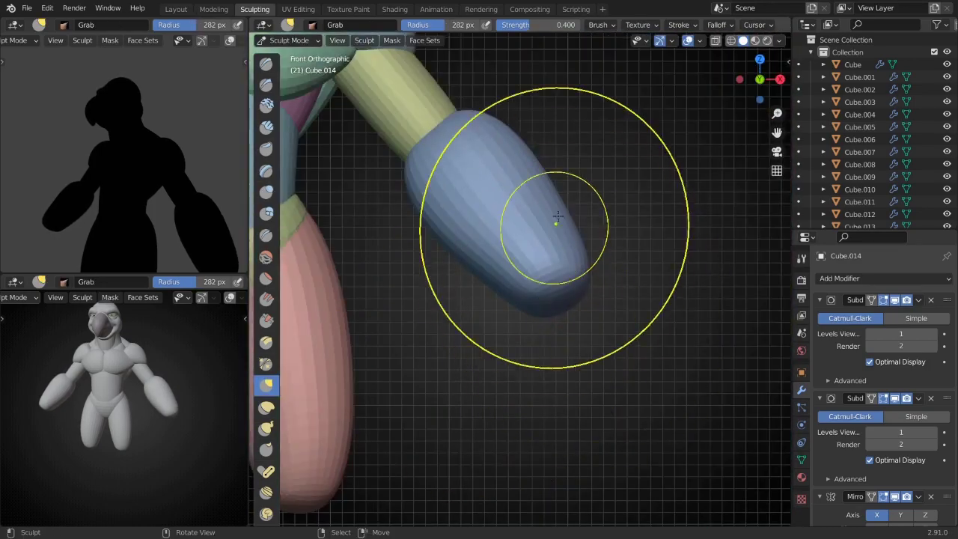
mouse_move(556, 218)
middle_down()
mouse_move(503, 310)
mouse_move(390, 345)
mouse_move(470, 417)
middle_up()
- Reshape the pink thighs toward the knees with the Snake Hook brush, checking from several angles
key(k)
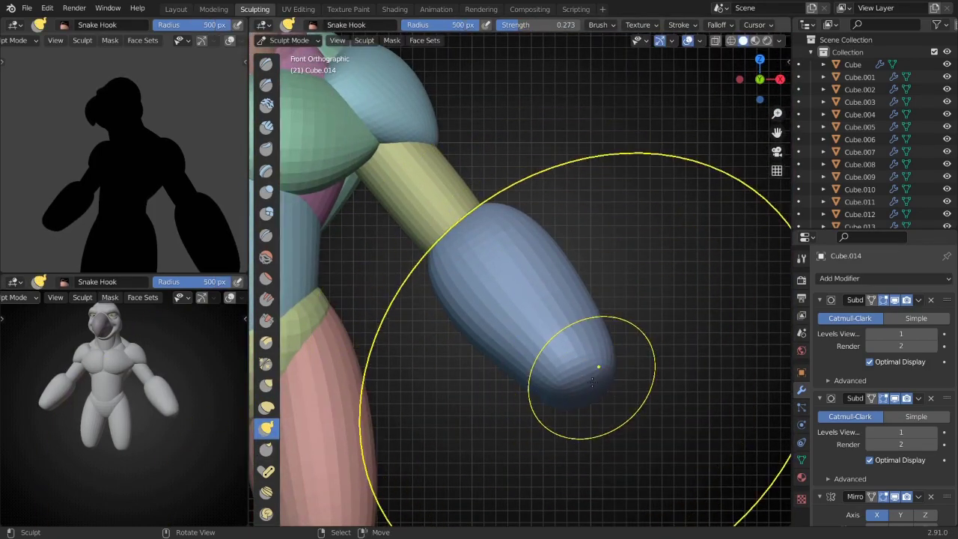
click(502, 296)
scroll(503, 296, up, 1)
scroll(601, 270, down, 3)
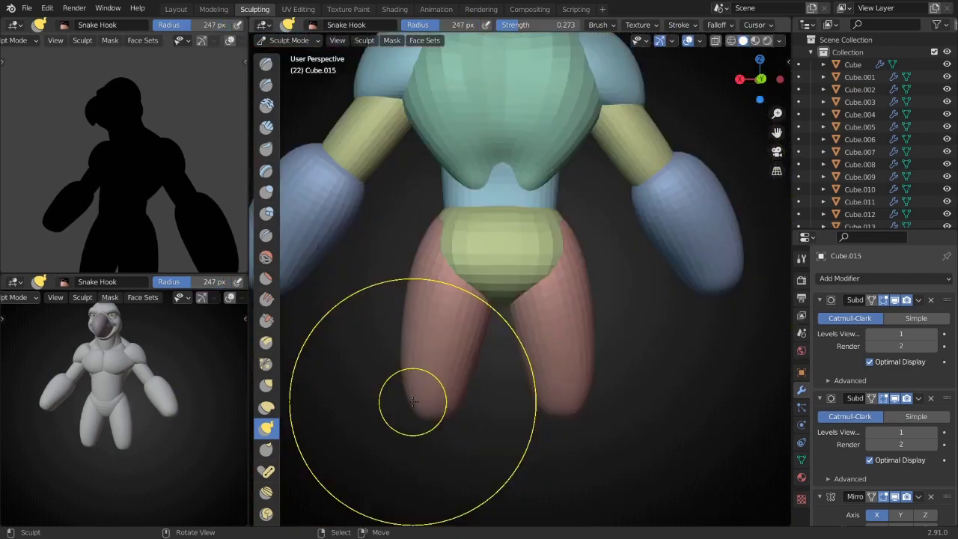
middle_drag(417, 395, 563, 393)
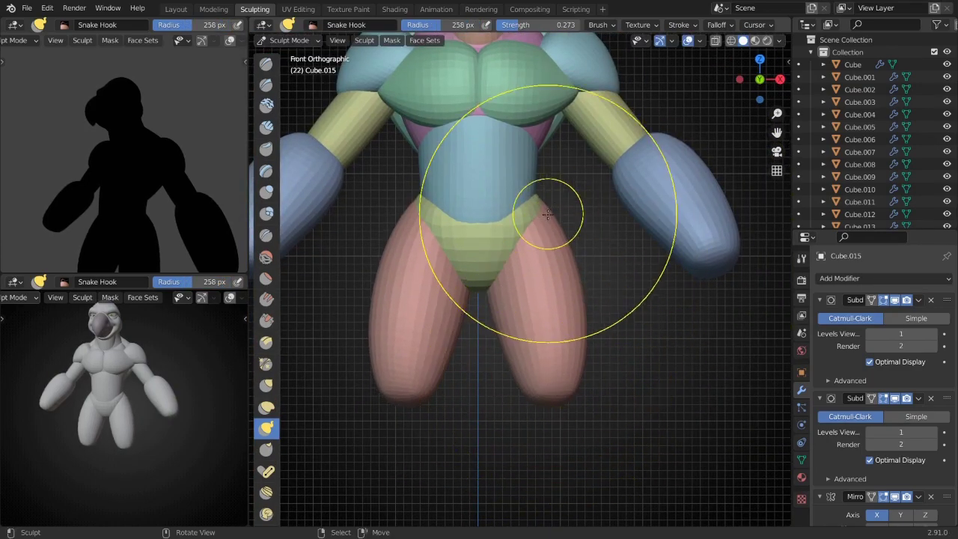
scroll(541, 327, down, 2)
scroll(509, 380, up, 2)
mouse_move(509, 380)
middle_down()
mouse_move(475, 385)
mouse_move(518, 272)
mouse_move(499, 336)
middle_up()
scroll(499, 337, down, 2)
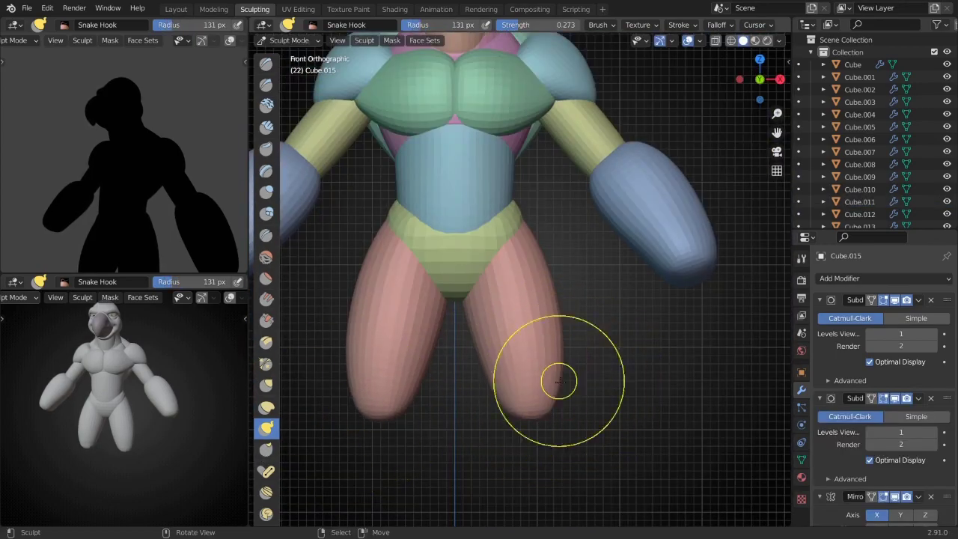
scroll(565, 333, down, 2)
scroll(545, 289, down, 2)
- Turn off X-ray and try Draw and Grab brushes on the waist piece Cube.009
middle_drag(545, 289, 522, 301)
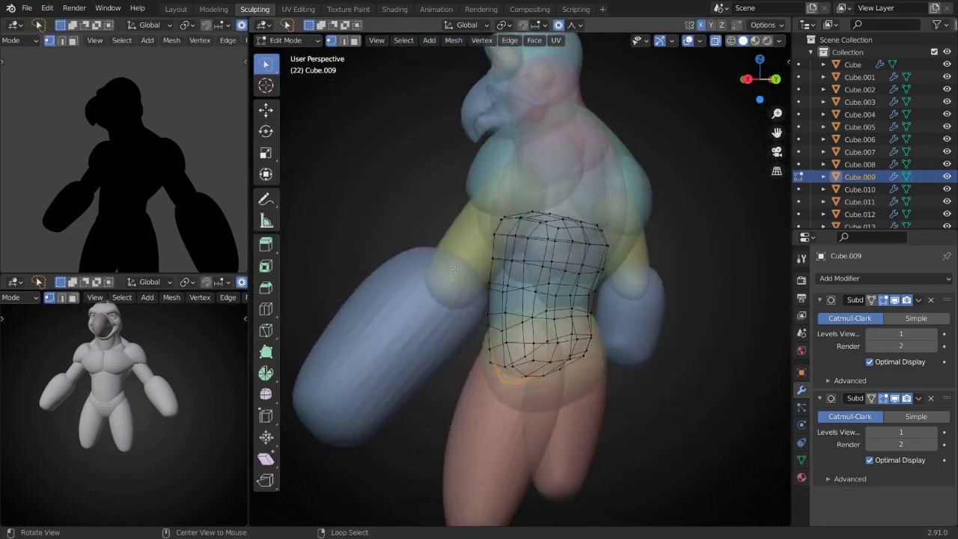
key(alt+z)
key(a)
scroll(616, 336, up, 2)
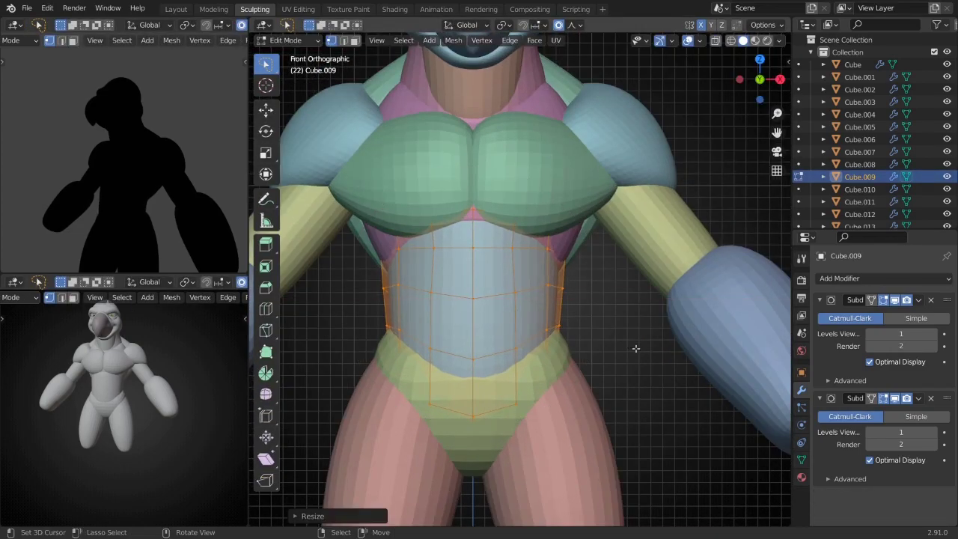
middle_drag(540, 304, 470, 312)
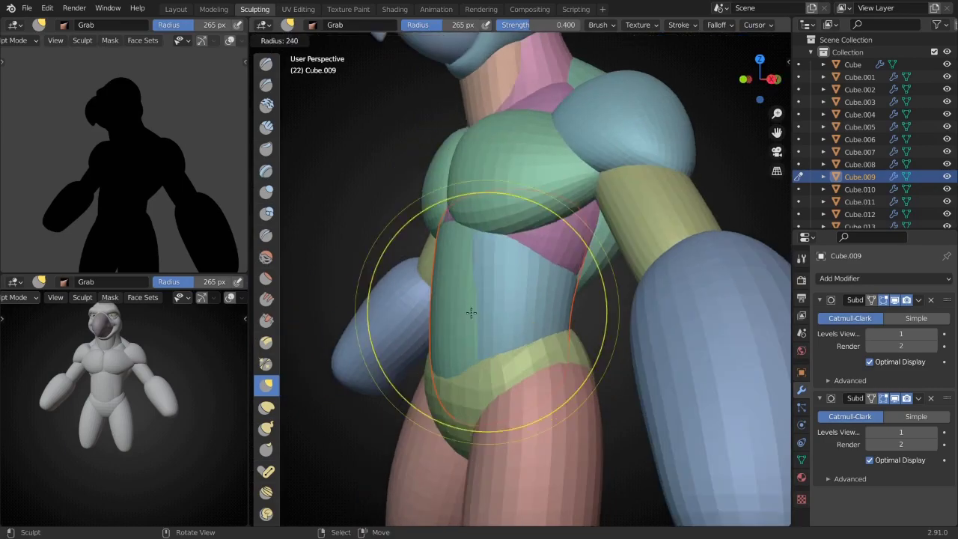
key(x)
mouse_move(502, 181)
middle_down()
mouse_move(536, 206)
mouse_move(451, 207)
mouse_move(505, 345)
mouse_move(455, 342)
mouse_move(487, 299)
mouse_move(525, 322)
mouse_move(439, 257)
mouse_move(620, 332)
mouse_move(551, 353)
mouse_move(471, 347)
mouse_move(496, 367)
mouse_move(472, 393)
middle_up()
key(g)
scroll(506, 345, down, 2)
- Resize the Crease and Grab brushes and grab-sculpt the green belly panel slimmer
key(f)
click(524, 322)
key(shift+c)
scroll(528, 314, up, 3)
key(f)
click(584, 341)
key(g)
key(f)
click(481, 374)
- Select the light-blue waist piece Cube.009 in the outliner and delete it
key(KP_1)
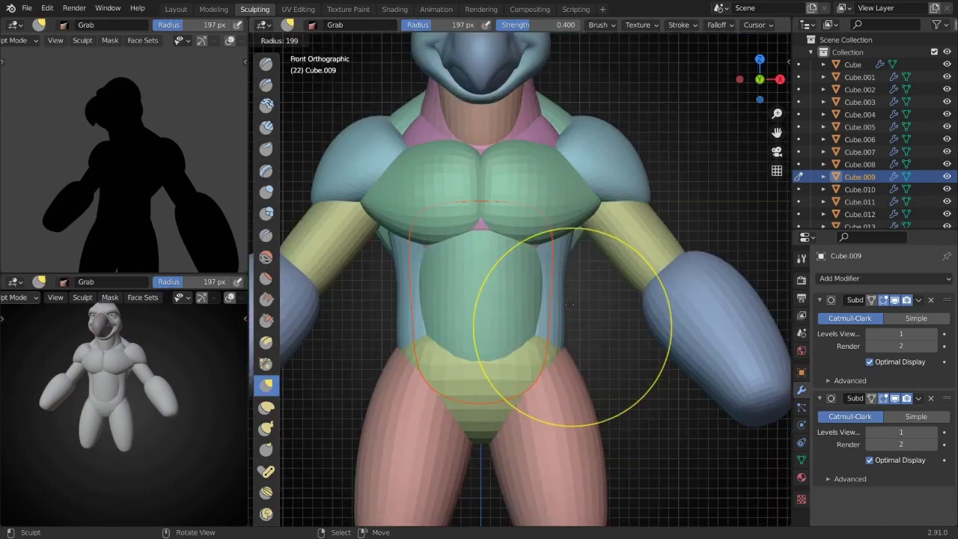
scroll(546, 374, down, 4)
click(289, 40)
click(295, 51)
middle_drag(494, 247, 504, 243)
key(x)
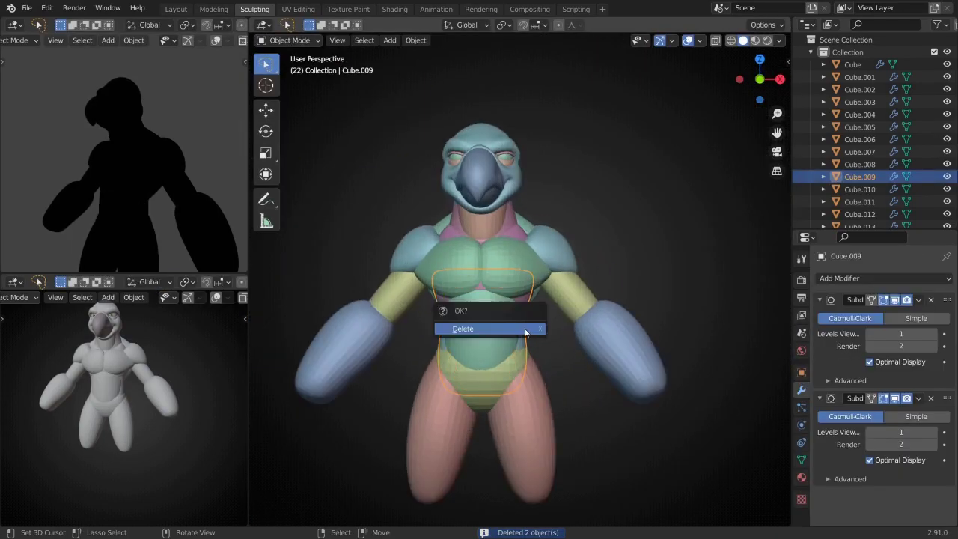
click(490, 320)
key(KP_1)
scroll(494, 314, up, 3)
key(KP_3)
- Return to Sculpt Mode and frame the bird from the front
key(ctrl+Tab)
scroll(494, 313, up, 3)
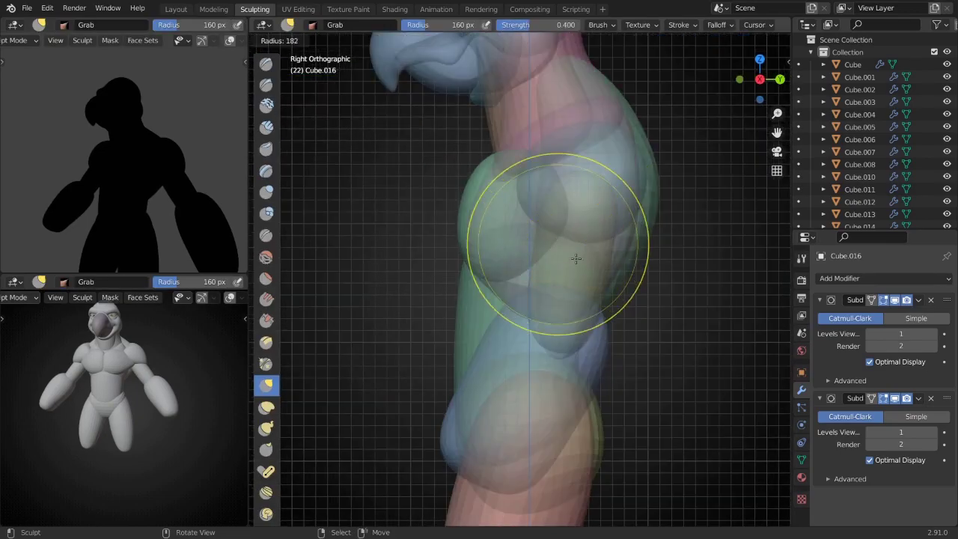
mouse_move(573, 252)
middle_down()
mouse_move(513, 224)
mouse_move(436, 279)
mouse_move(535, 352)
mouse_move(603, 277)
mouse_move(535, 341)
middle_up()
scroll(436, 278, down, 3)
scroll(534, 352, up, 3)
key(KP_1)
scroll(575, 304, down, 4)
- Refine the blue forearm Cube.014's taper with the Snake Hook brush
key(KP_1)
click(799, 226)
key(k)
scroll(583, 292, up, 2)
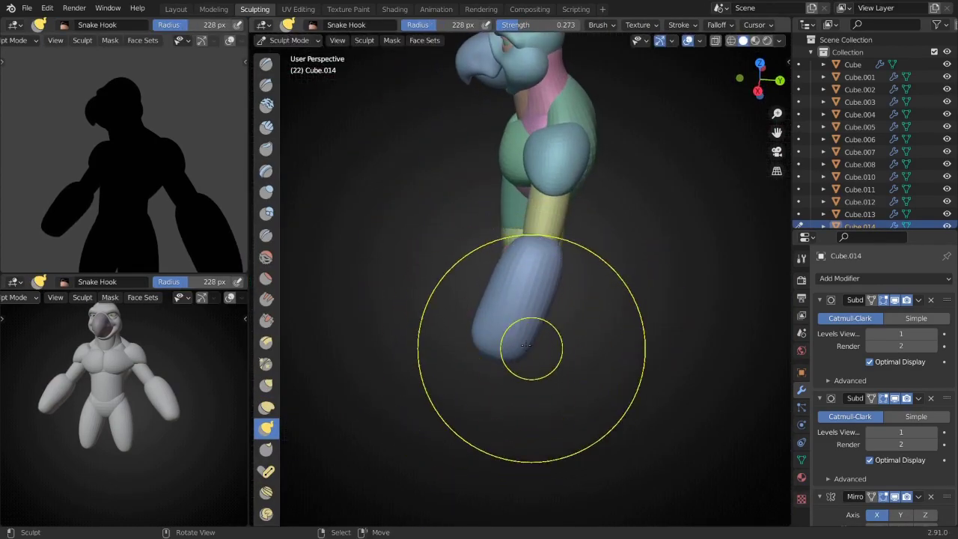
scroll(537, 301, down, 3)
middle_drag(537, 301, 546, 322)
key(KP_1)
scroll(550, 330, up, 3)
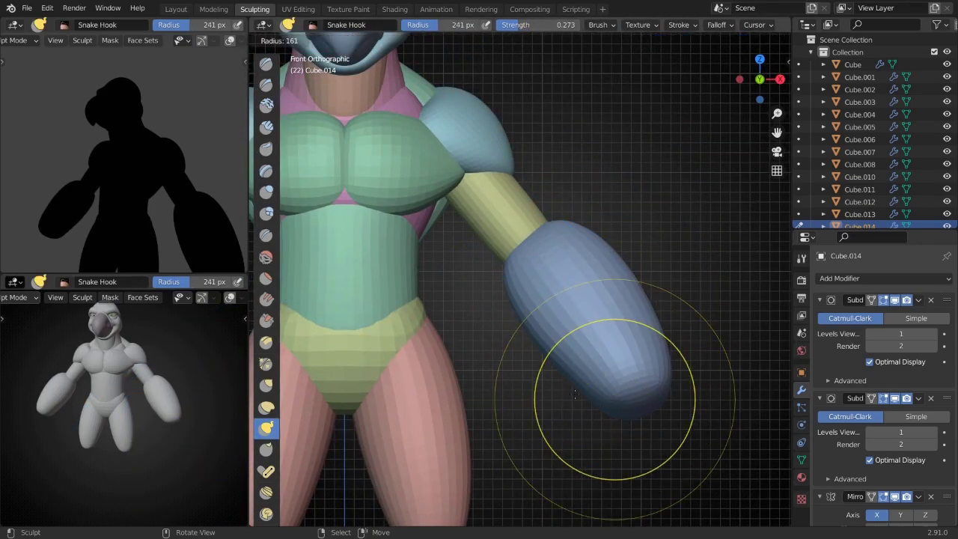
- Reshape the hip piece and pink legs with the Grab brush, viewed from the side
key(g)
scroll(656, 437, down, 2)
key(alt+q)
scroll(502, 321, up, 2)
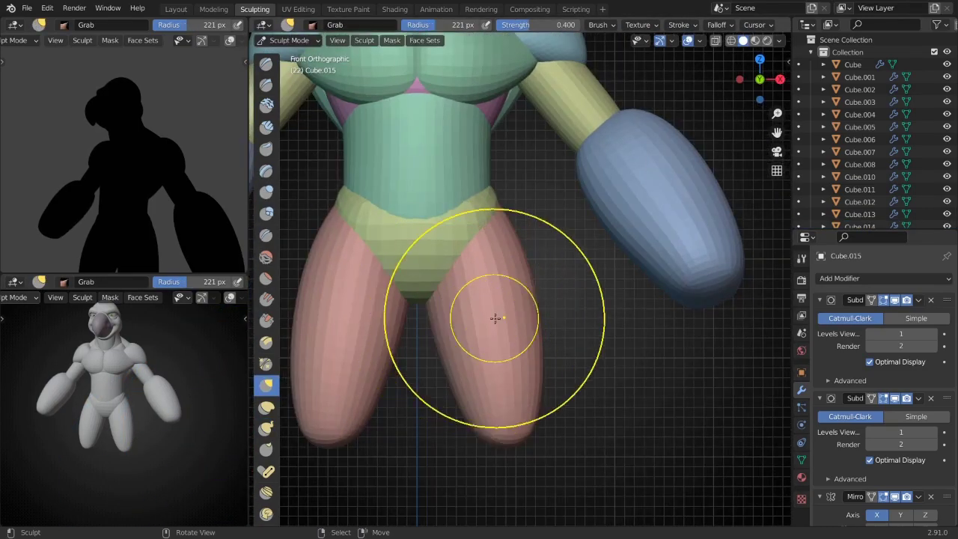
scroll(496, 316, up, 2)
key(alt+q)
middle_drag(559, 297, 502, 240)
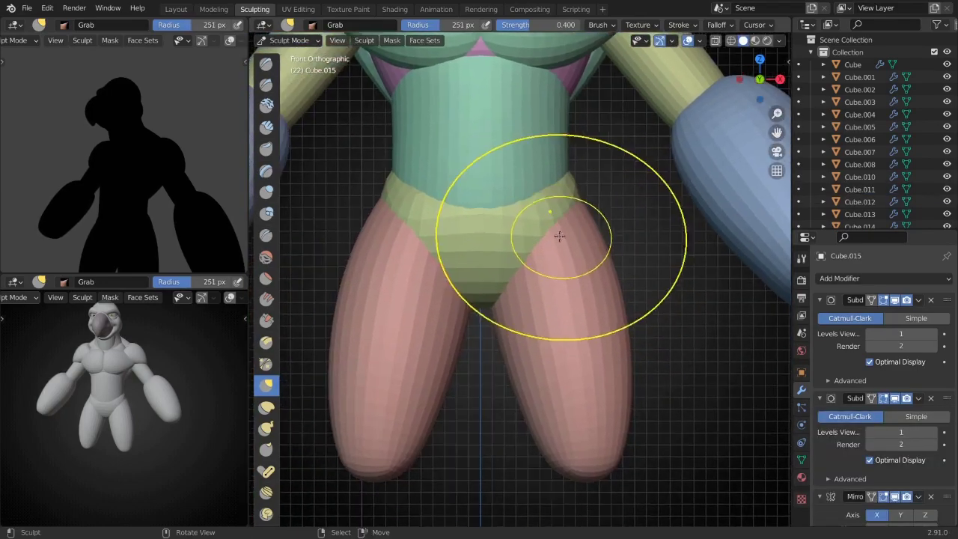
key(KP_3)
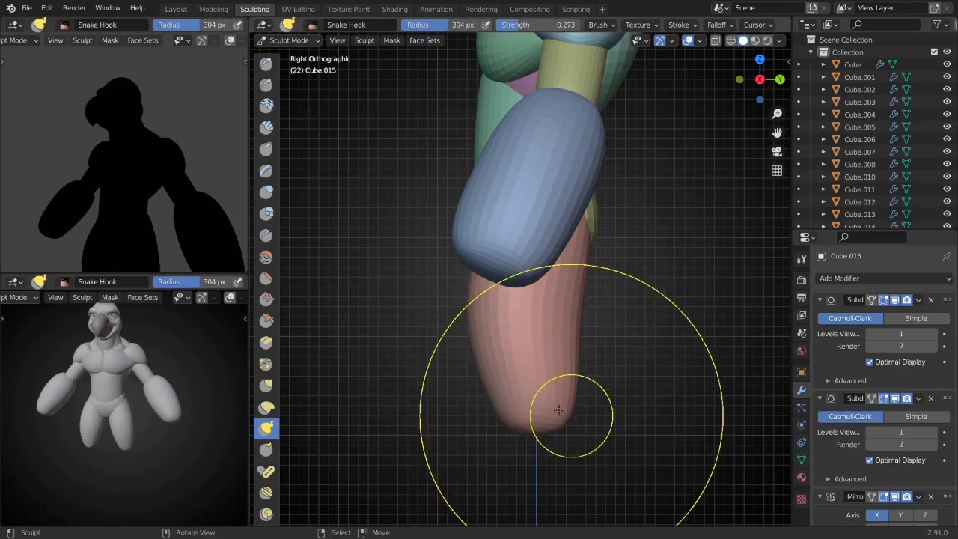
scroll(544, 353, down, 2)
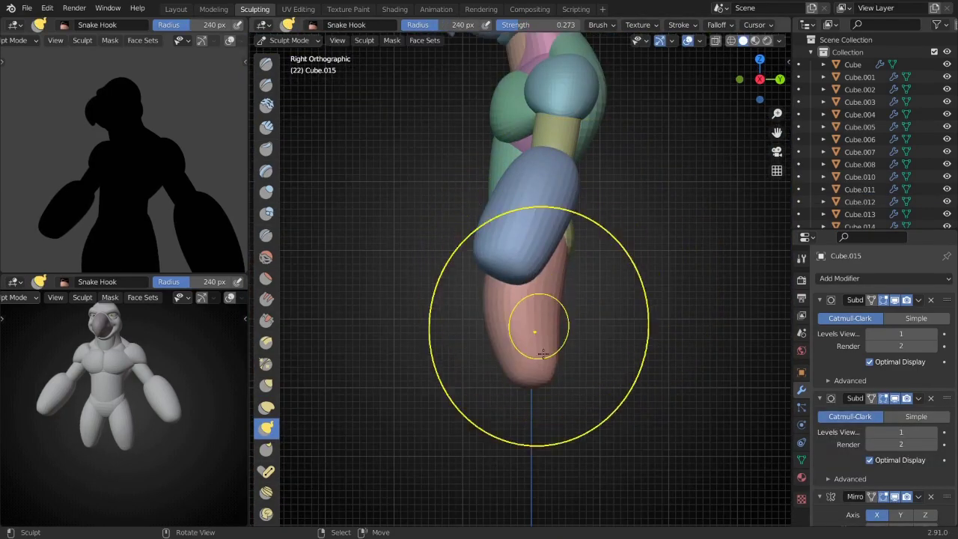
click(503, 270)
mouse_move(502, 271)
middle_down()
mouse_move(551, 252)
mouse_move(448, 225)
middle_up()
- Angle the pink leg with a proportional rotation in Edit Mode, then resume sculpting
key(Tab)
key(r)
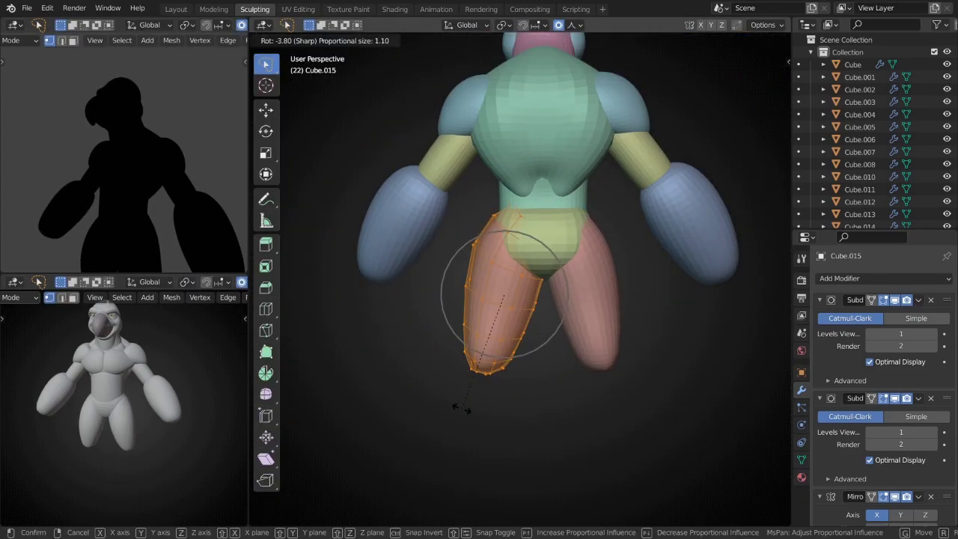
click(461, 408)
key(Tab)
middle_drag(551, 246, 599, 319)
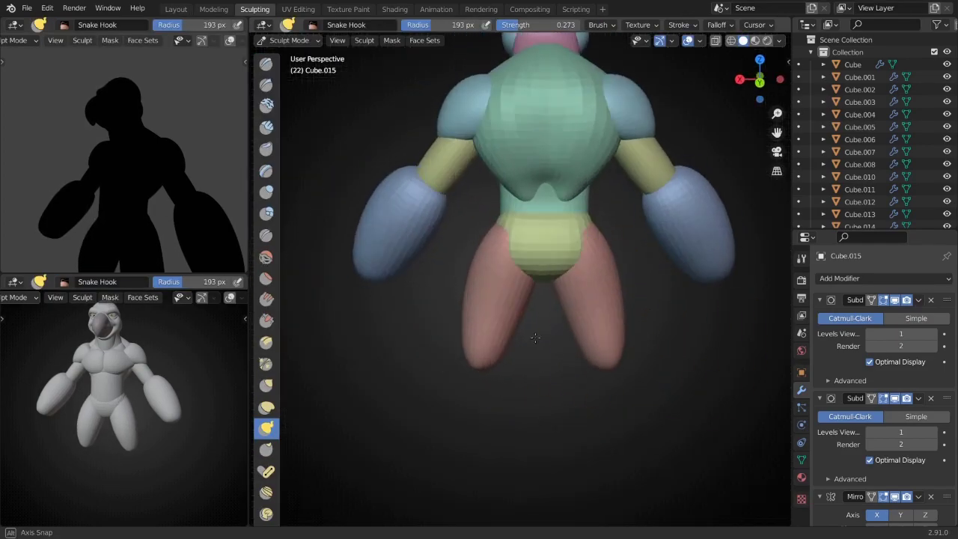
middle_drag(535, 338, 455, 379)
key(KP_1)
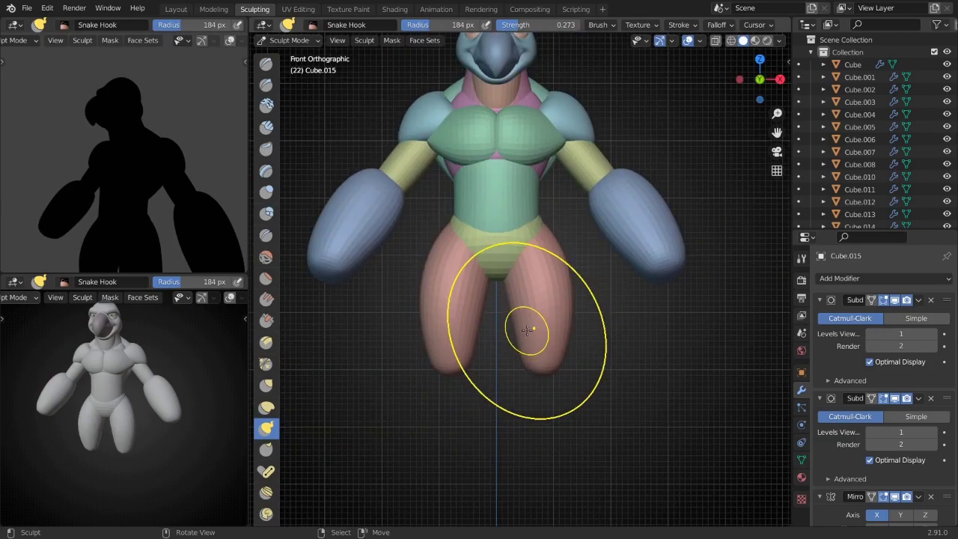
- Shrink the brush and blend the thighs into the hips around the figure
key(f)
click(559, 363)
mouse_move(560, 363)
middle_down()
mouse_move(540, 365)
mouse_move(566, 348)
middle_up()
scroll(566, 348, up, 3)
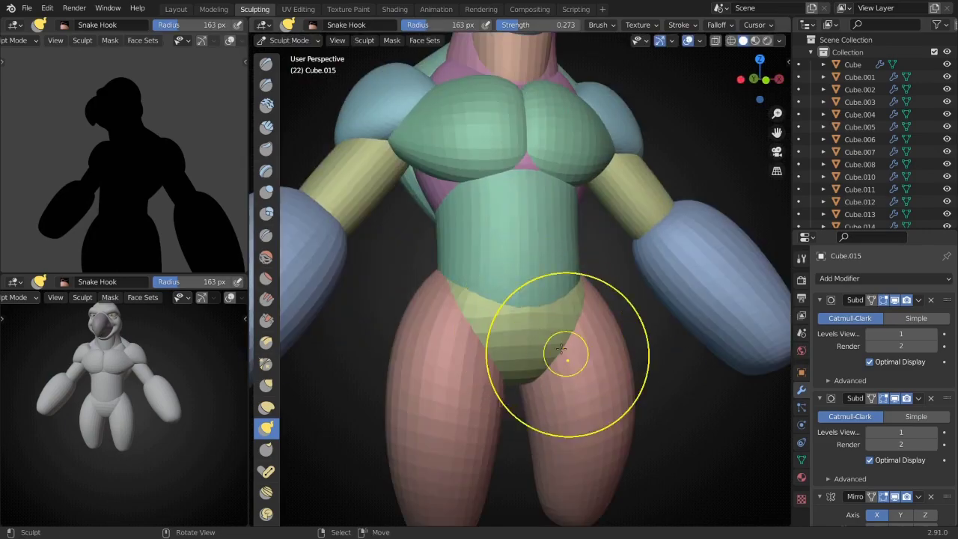
scroll(507, 316, up, 2)
mouse_move(518, 322)
middle_down()
mouse_move(455, 299)
mouse_move(455, 319)
mouse_move(551, 364)
mouse_move(490, 332)
mouse_move(524, 280)
mouse_move(551, 269)
mouse_move(299, 417)
middle_up()
key(f)
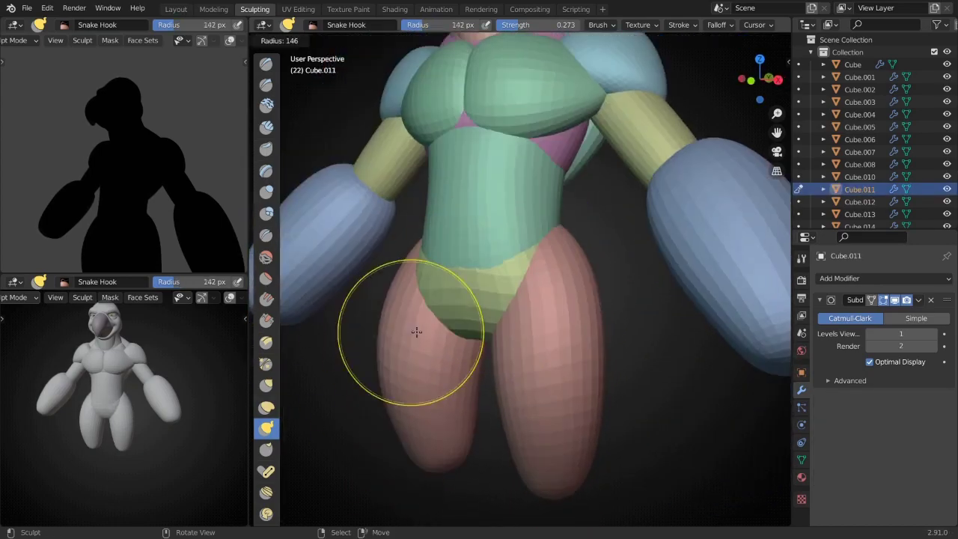
middle_drag(417, 332, 395, 384)
key(Escape)
middle_drag(417, 347, 556, 342)
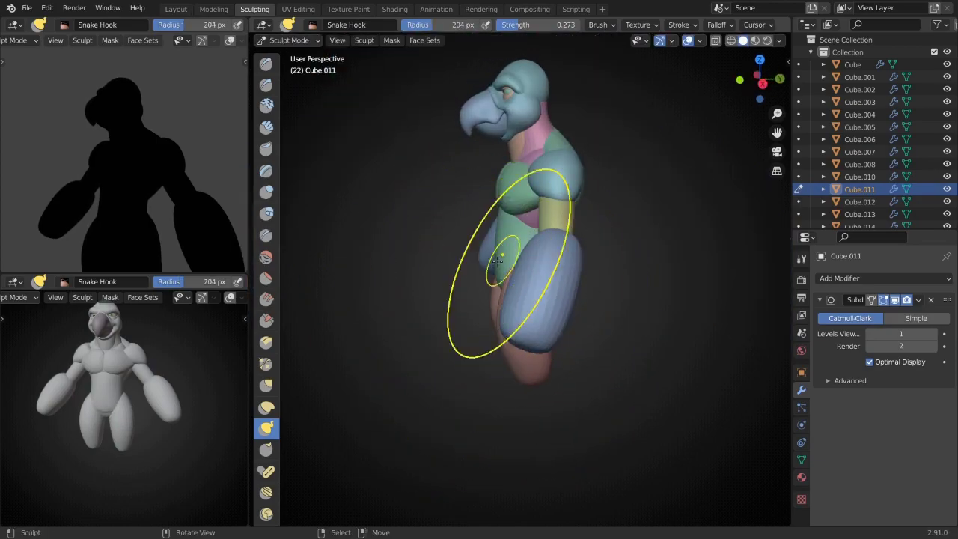
alt+middle_drag(500, 278, 518, 342)
key(f)
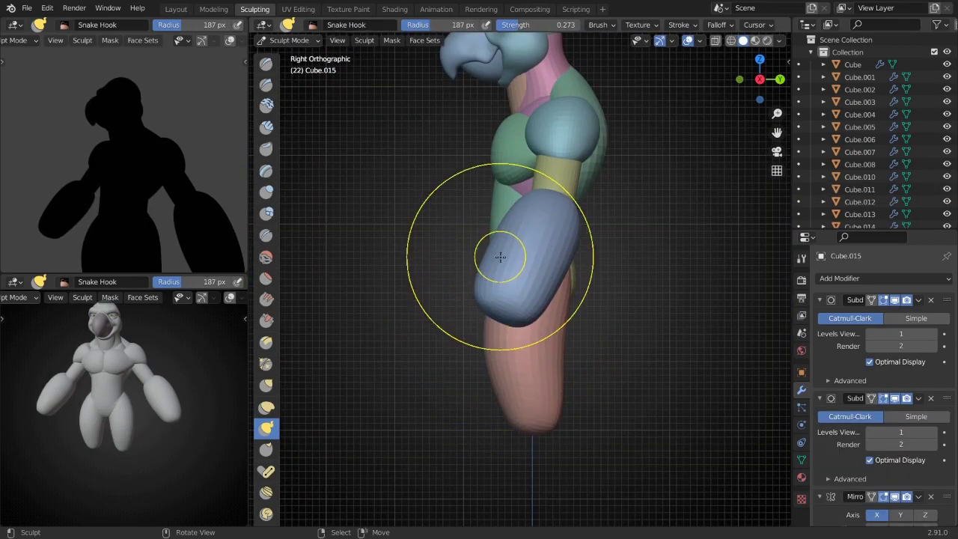
mouse_move(539, 395)
middle_down()
mouse_move(573, 407)
mouse_move(566, 342)
middle_up()
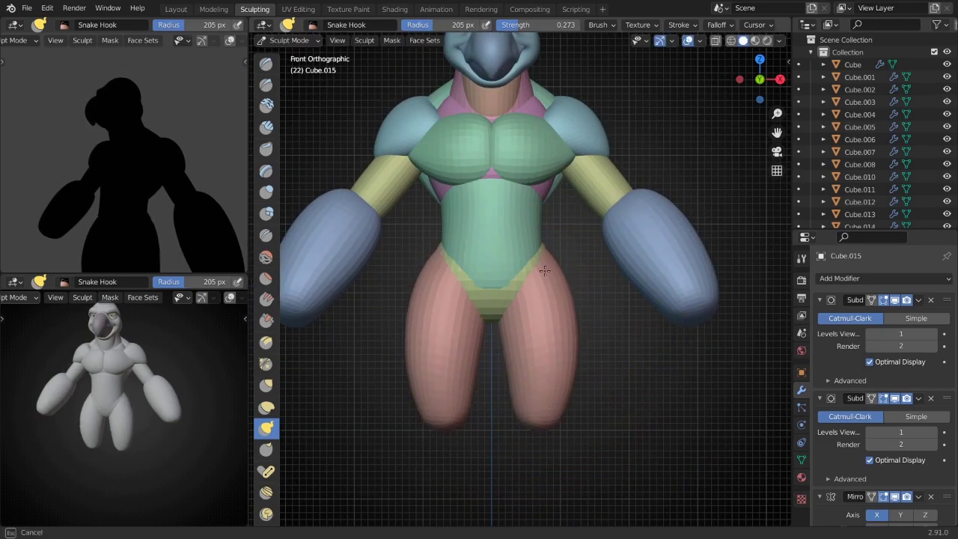
mouse_move(544, 270)
middle_down()
mouse_move(588, 342)
mouse_move(568, 315)
mouse_move(523, 359)
middle_up()
- Widen the blue forearm's tip with soft proportional scaling in Edit Mode
key(Tab)
key(g)
key(Tab)
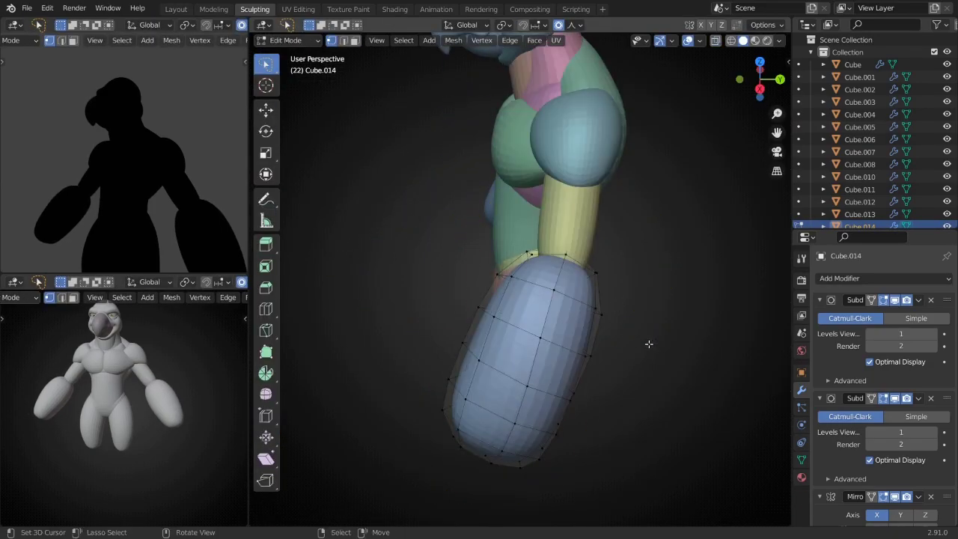
key(s)
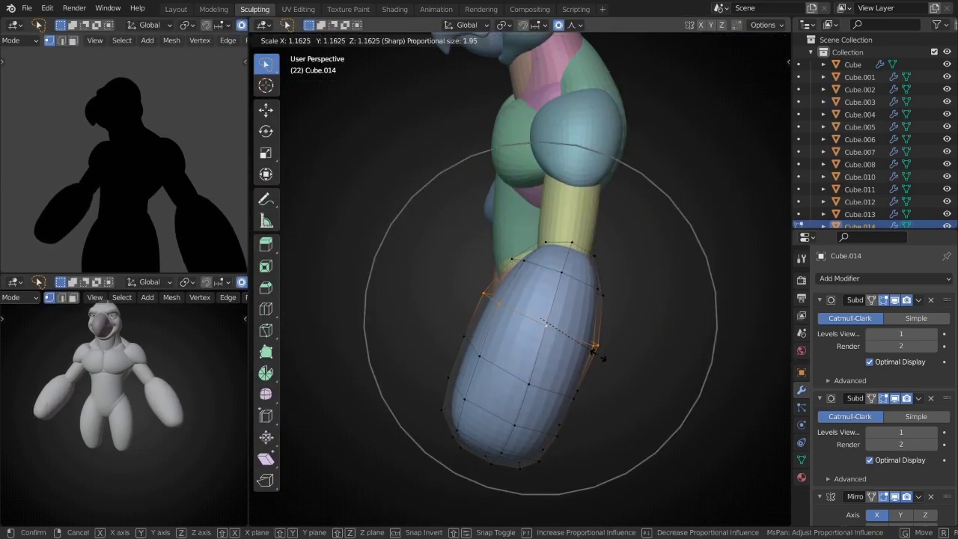
click(635, 309)
key(r)
click(628, 441)
key(KP_1)
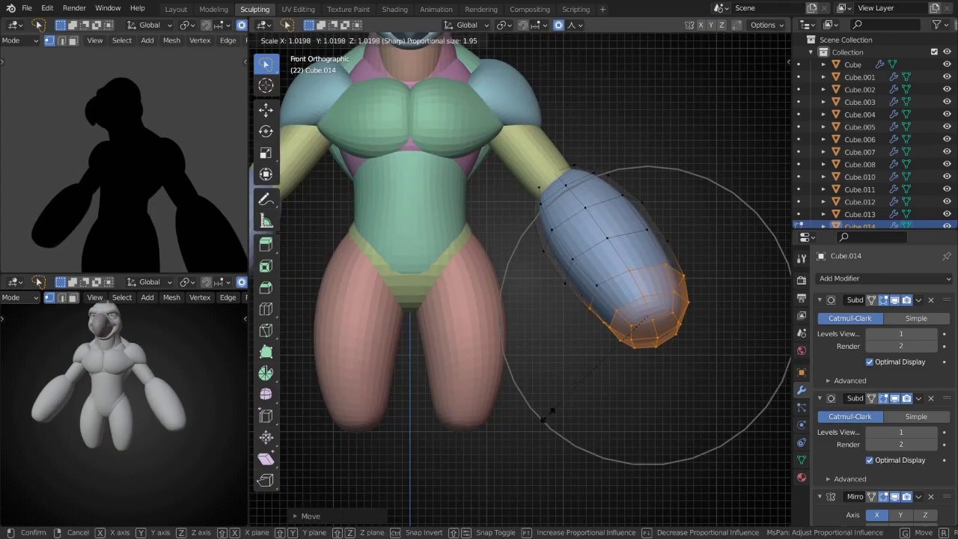
click(539, 442)
- Give the forearm another proportional move and return to Sculpt Mode in front view
key(Tab)
scroll(599, 305, down, 3)
mouse_move(598, 305)
middle_down()
mouse_move(545, 322)
mouse_move(588, 395)
middle_up()
scroll(569, 314, up, 3)
key(Tab)
key(g)
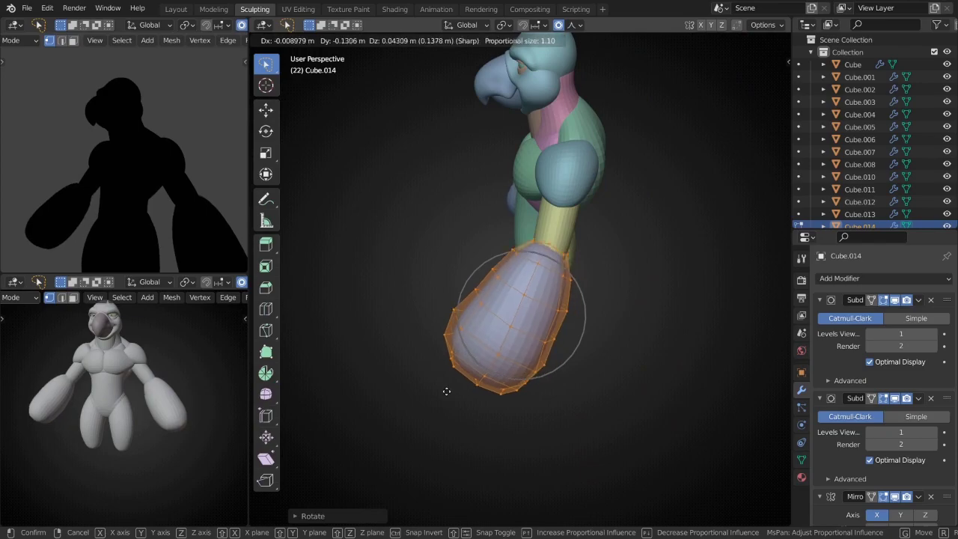
key(Tab)
scroll(447, 391, down, 3)
key(KP_1)
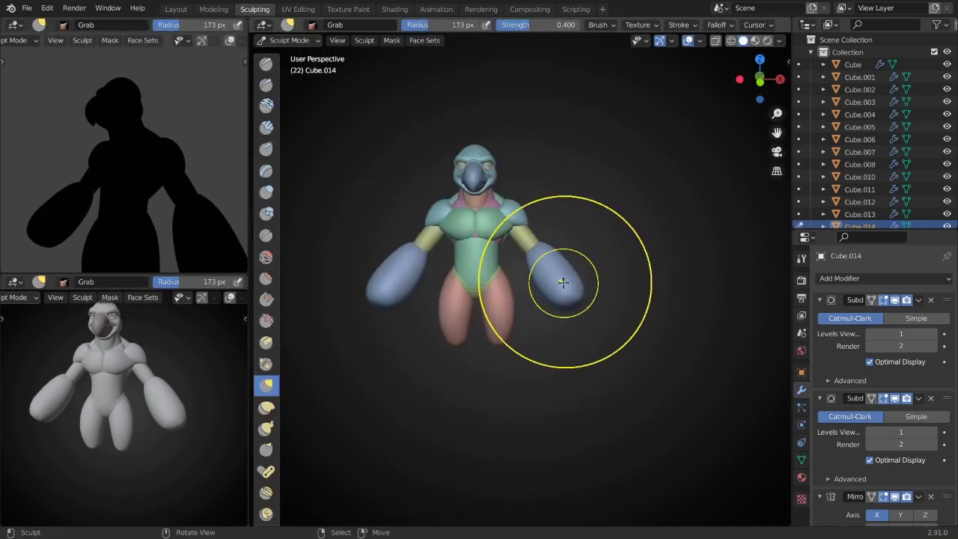
scroll(531, 300, up, 3)
- Bring the pink leg into Edit Mode, viewed from the right side
scroll(541, 293, up, 2)
key(Tab)
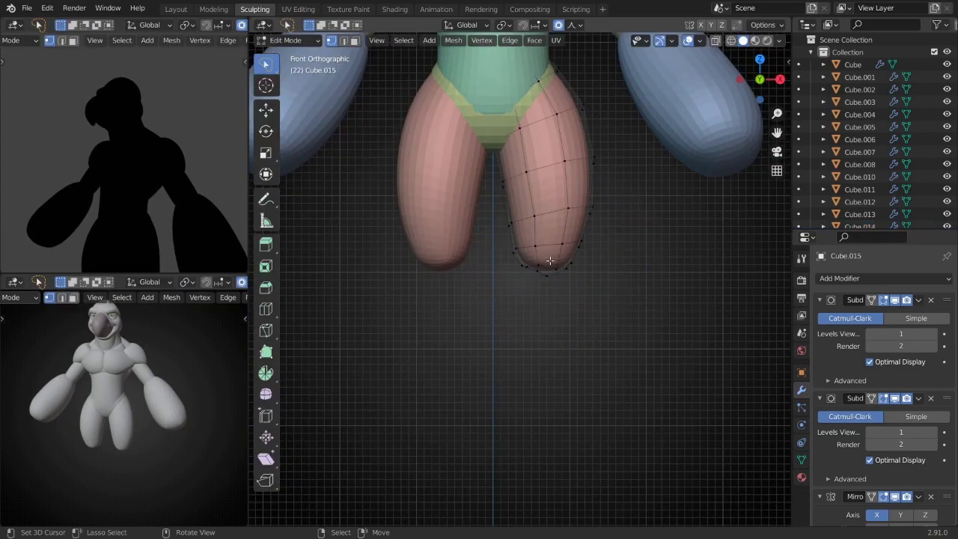
key(Escape)
key(KP_3)
scroll(449, 342, down, 3)
key(Tab)
scroll(513, 299, up, 3)
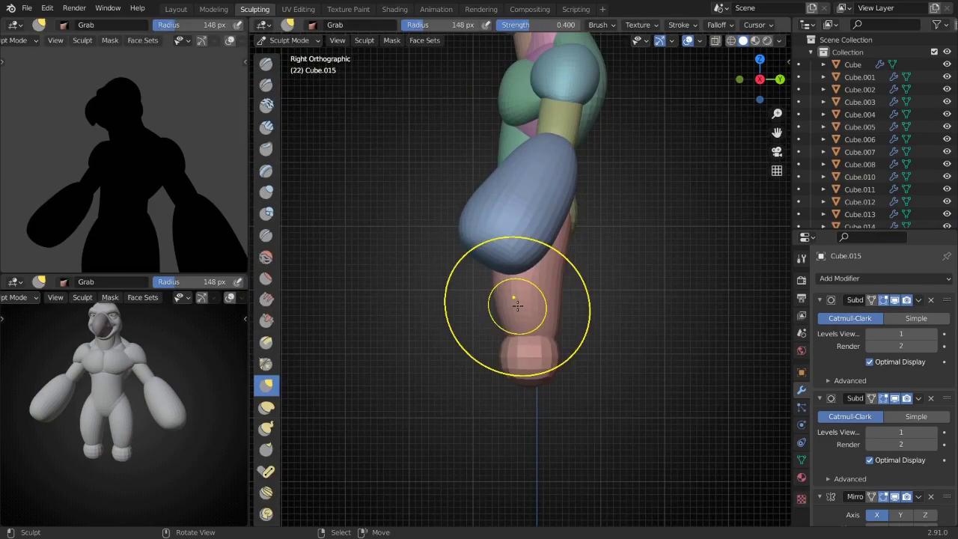
scroll(518, 327, up, 1)
key(Tab)
scroll(462, 348, down, 3)
- Cut a knee loop into the leg, then move the lower part forward and scale it
key(g)
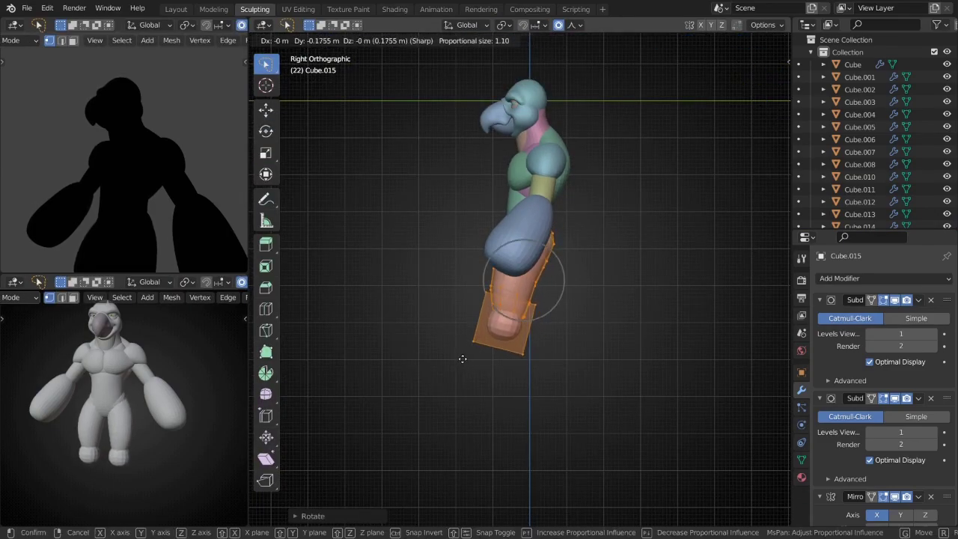
middle_drag(4, 417, 593, 328)
ctrl+middle_drag(491, 342, 504, 367)
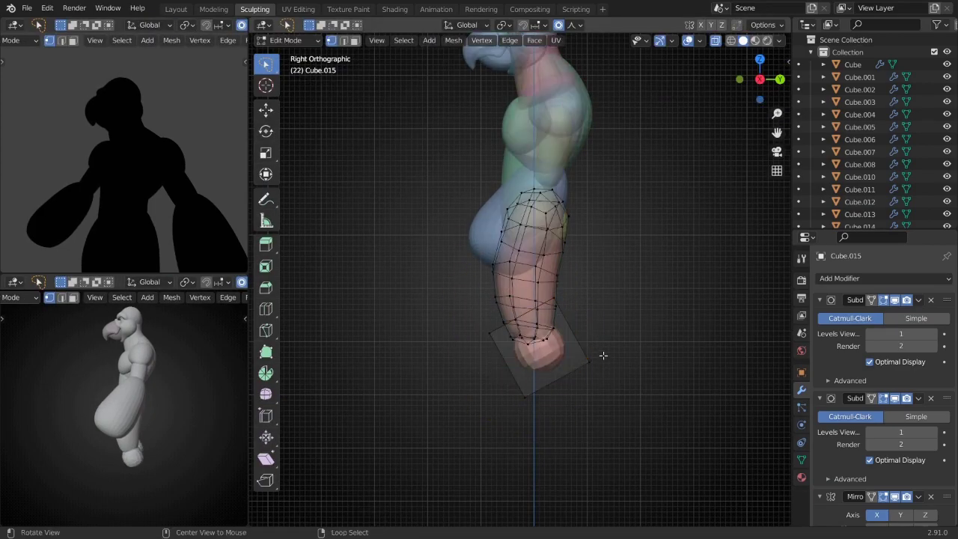
right_click(672, 500)
scroll(556, 353, down, 4)
scroll(514, 382, up, 4)
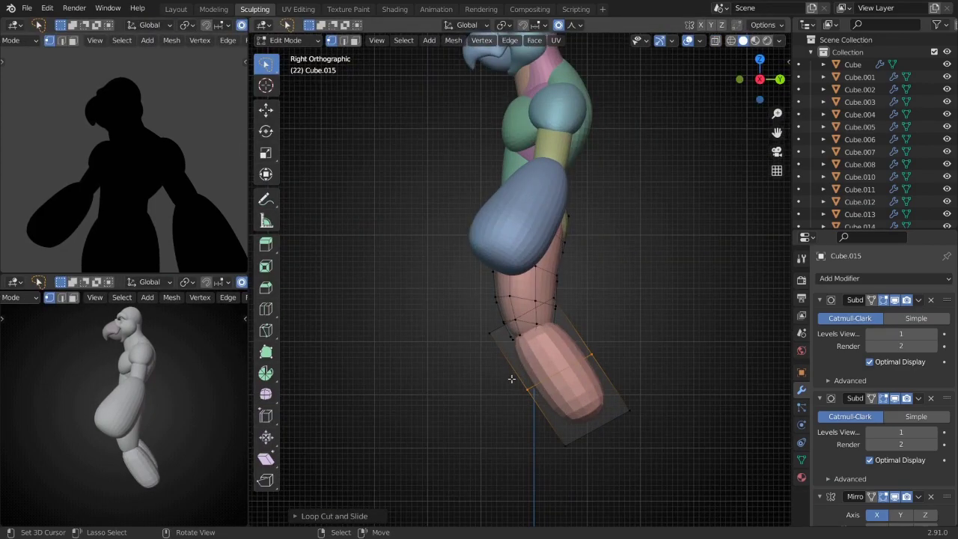
click(563, 417)
key(alt+z)
click(639, 455)
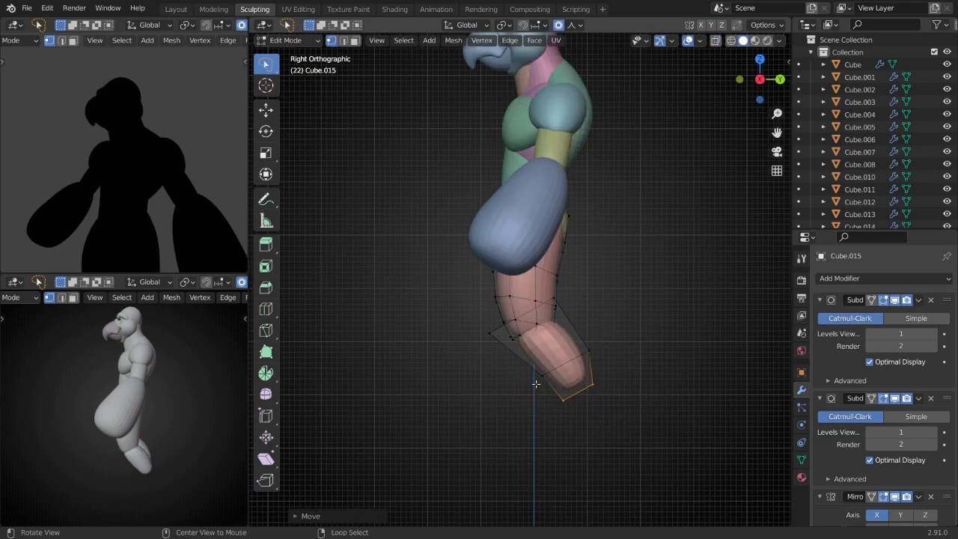
- Separate the lower leg into its own object, leaving Cube.015 as the thigh
key(KP_1)
middle_drag(524, 299, 568, 315)
click(288, 39)
click(292, 55)
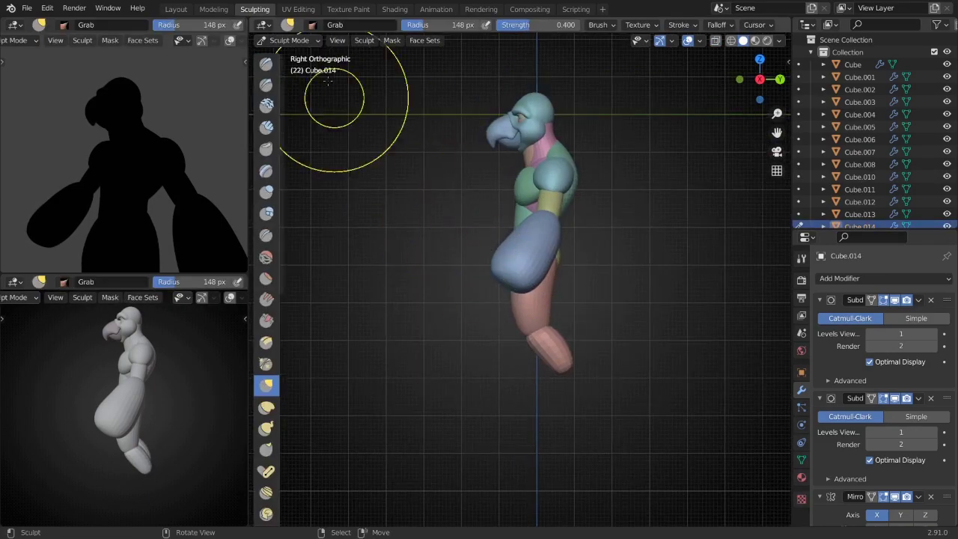
click(535, 342)
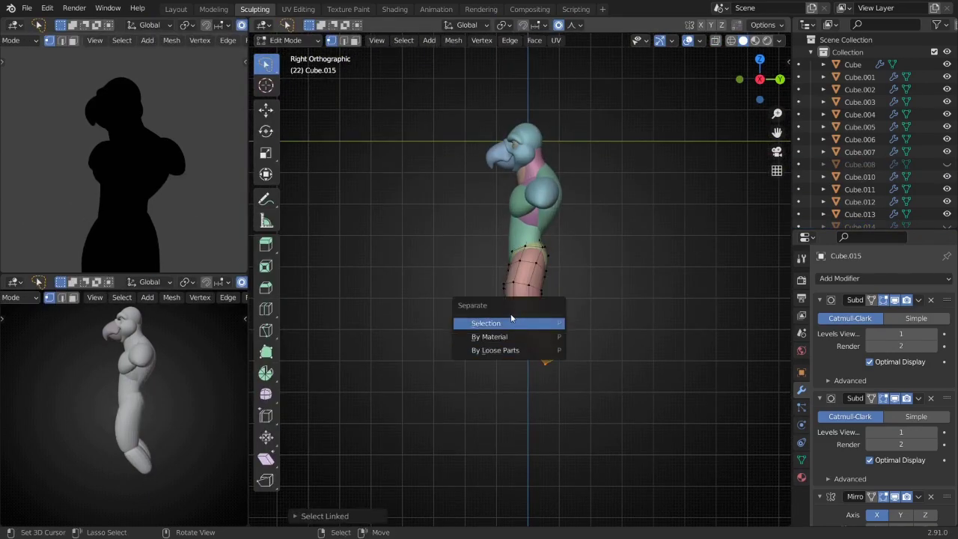
click(511, 322)
key(Tab)
key(Tab)
- Finish moving the thigh and select it in Right Orthographic view
key(g)
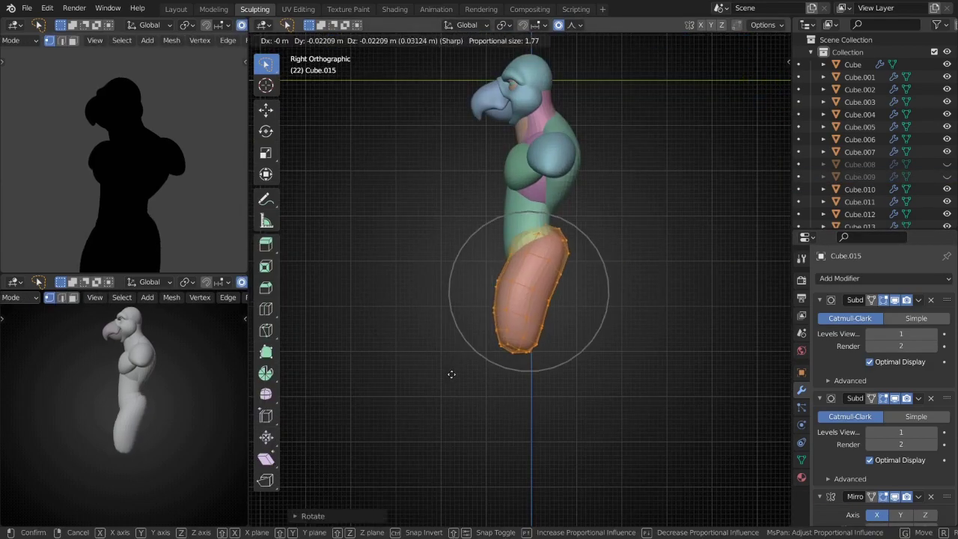
click(474, 315)
key(Tab)
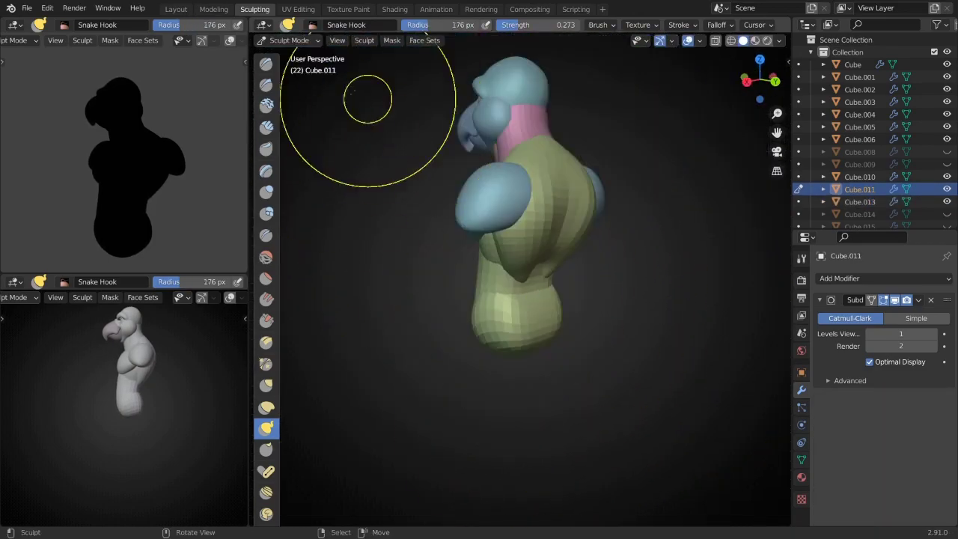
key(KP_3)
scroll(566, 292, up, 3)
click(549, 247)
- Hide the arm and put the pink thigh into Sculpt Mode
key(h)
click(512, 290)
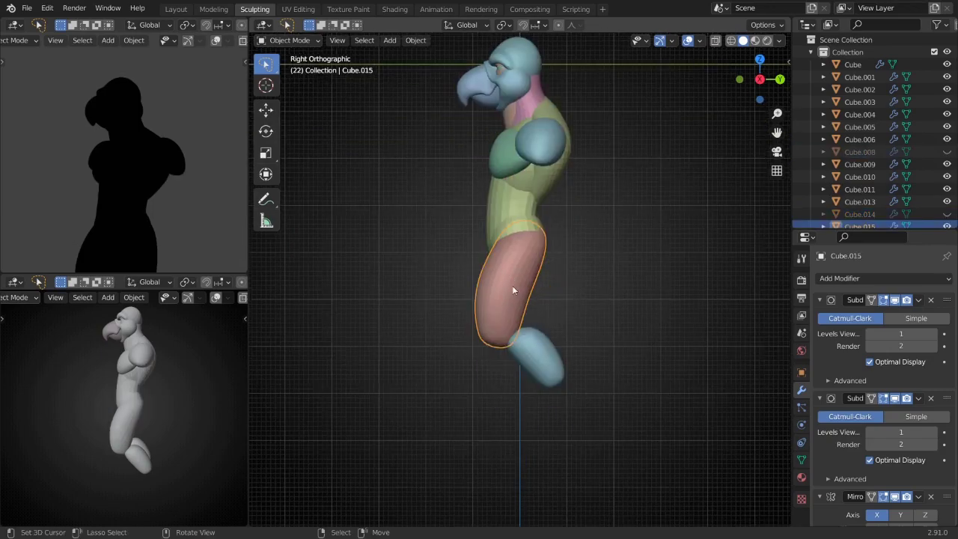
key(ctrl+Tab)
scroll(524, 247, up, 3)
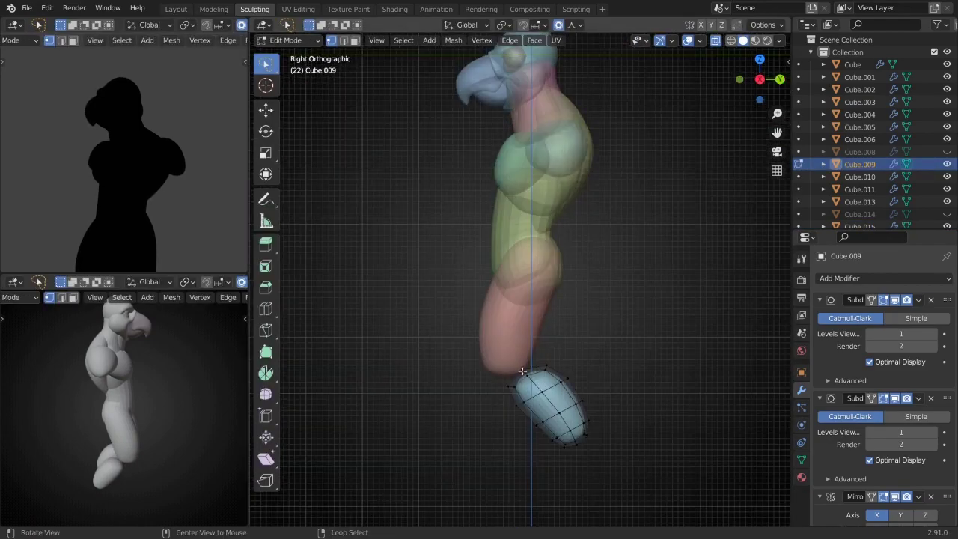
- Confirm the lower leg's new position and switch it into Sculpt Mode
click(458, 366)
scroll(520, 221, down, 5)
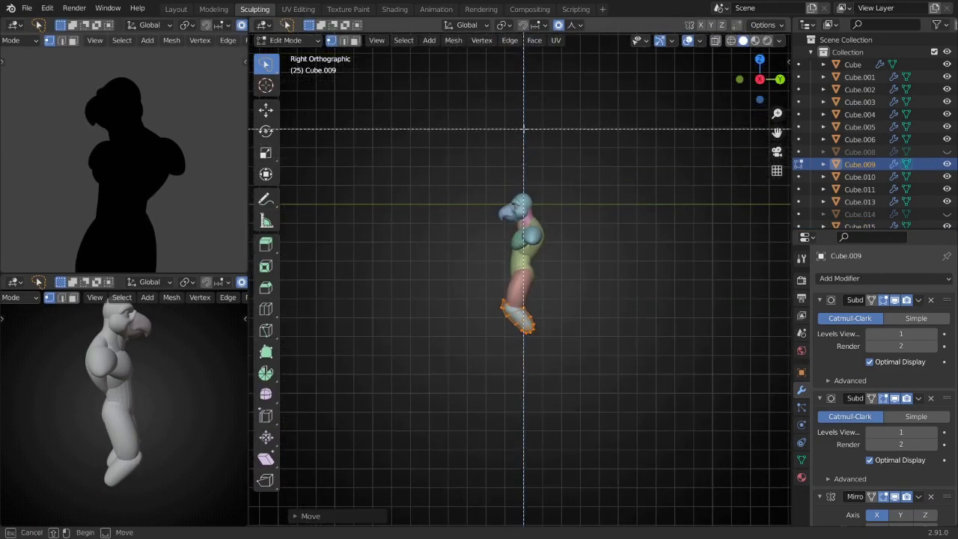
key(Tab)
scroll(531, 265, up, 5)
key(ctrl+Tab)
click(474, 455)
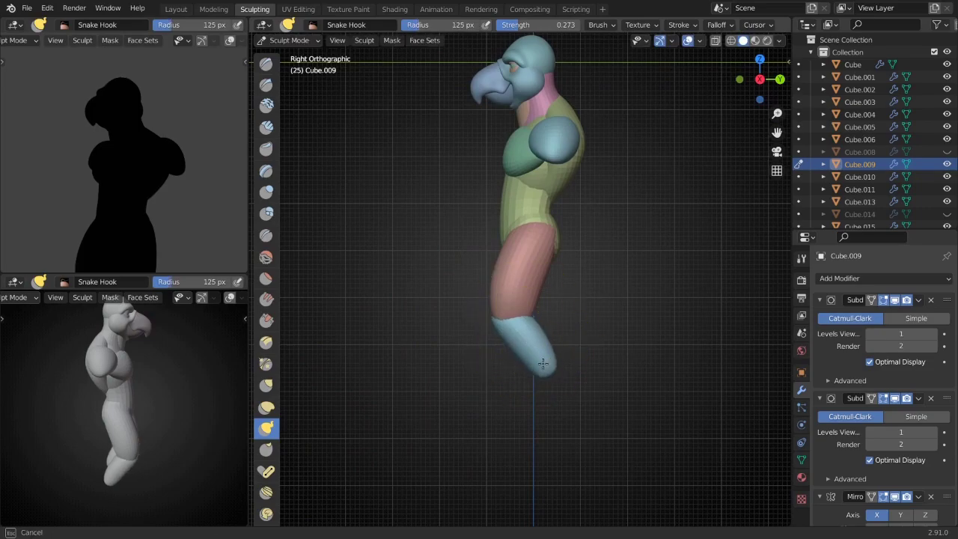
- Grab-sculpt the top of the light-blue lower leg toward the knee
scroll(542, 364, up, 4)
scroll(529, 389, down, 3)
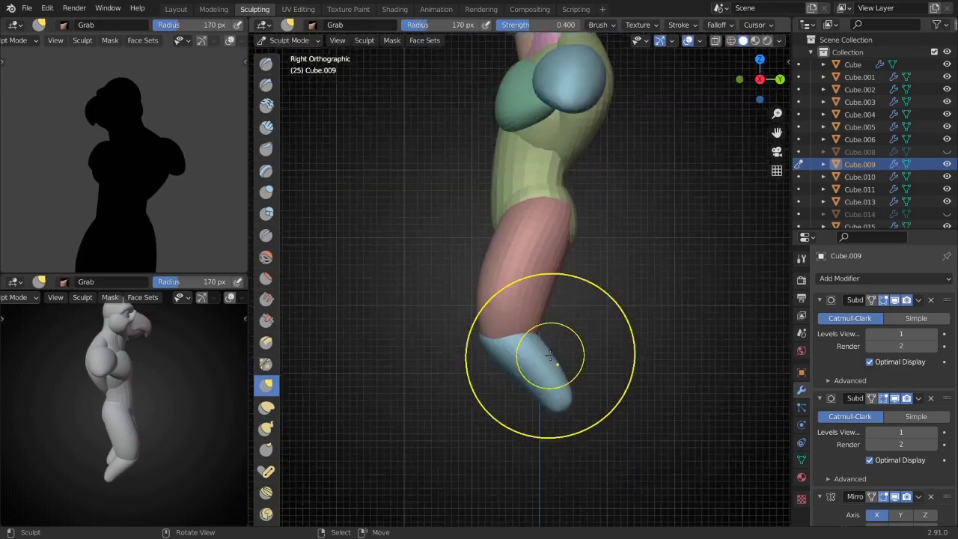
mouse_move(544, 353)
middle_down()
mouse_move(475, 352)
mouse_move(452, 341)
middle_up()
scroll(464, 346, down, 4)
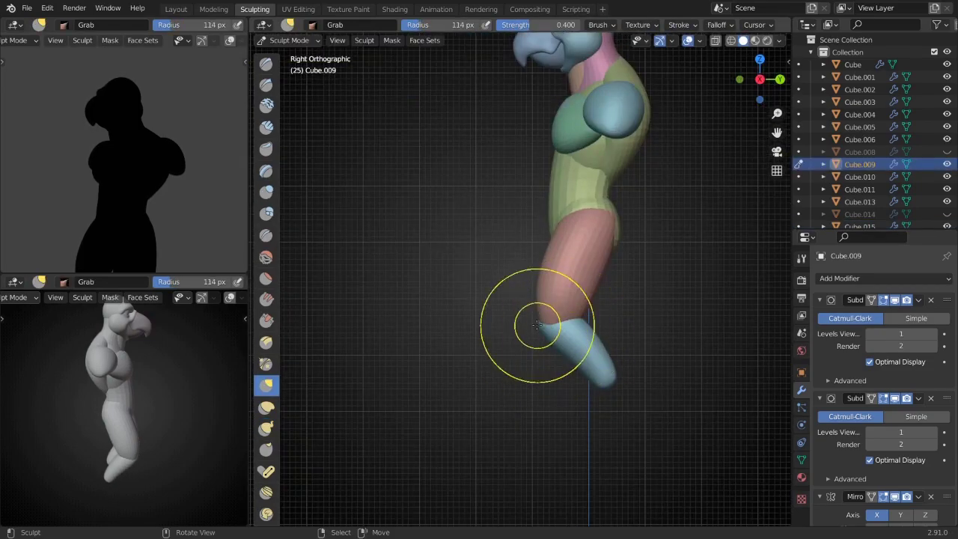
scroll(532, 331, up, 3)
mouse_move(524, 331)
middle_down()
mouse_move(499, 351)
mouse_move(364, 316)
mouse_move(549, 336)
mouse_move(421, 331)
middle_up()
key(x)
scroll(384, 295, up, 2)
- Move sculpting to the pink thigh with the Grab brush, viewed from the front
key(alt+q)
mouse_move(383, 295)
middle_down()
mouse_move(506, 227)
mouse_move(636, 238)
middle_up()
key(g)
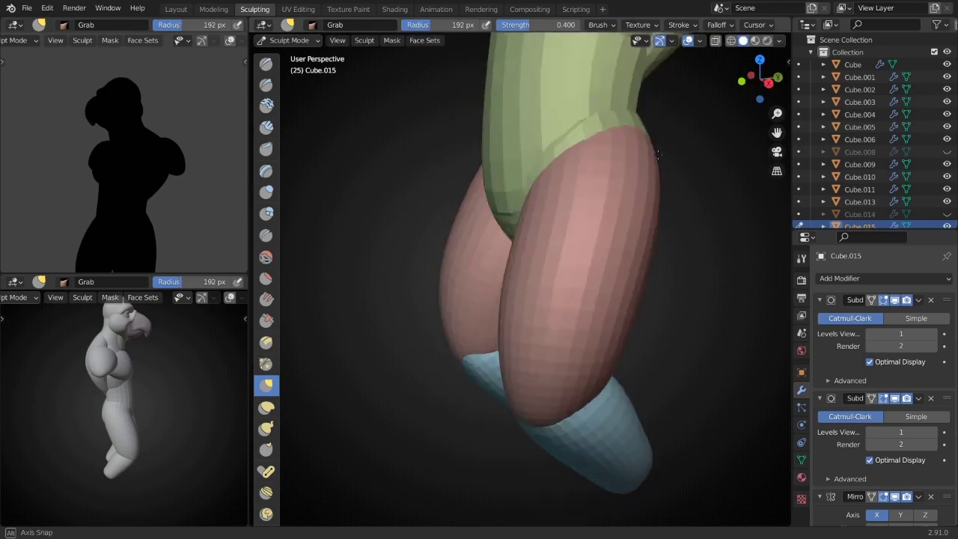
scroll(635, 237, down, 4)
key(KP_1)
scroll(501, 310, up, 3)
scroll(566, 289, up, 2)
- Select all of the thigh's vertices in Edit Mode, then move to editing the lower leg
key(Tab)
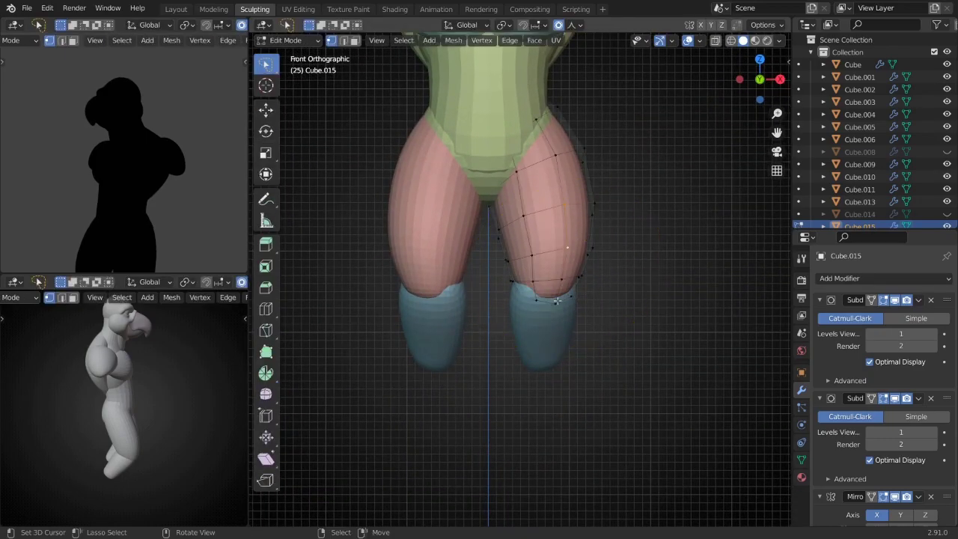
mouse_move(566, 289)
middle_down()
mouse_move(503, 300)
mouse_move(559, 301)
middle_up()
key(a)
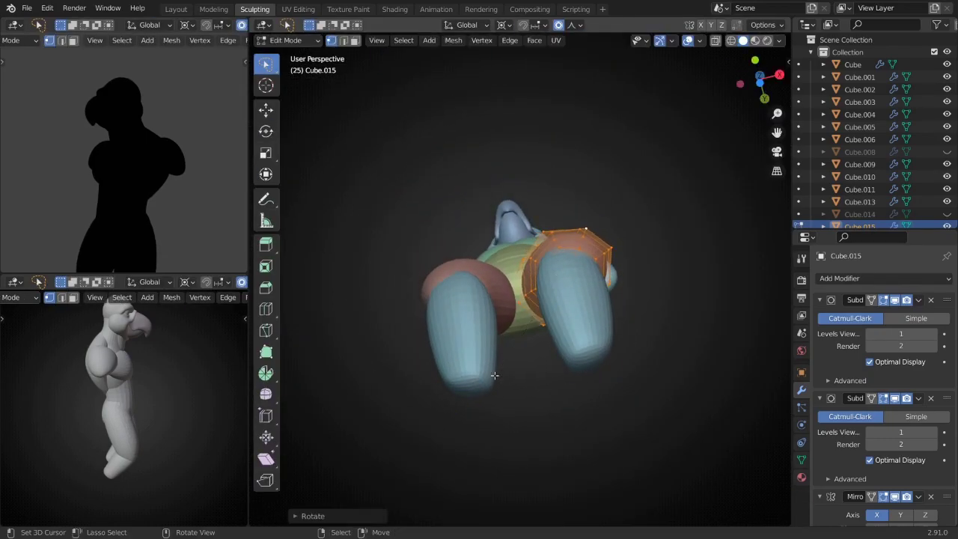
key(Tab)
key(alt+q)
key(KP_1)
key(Tab)
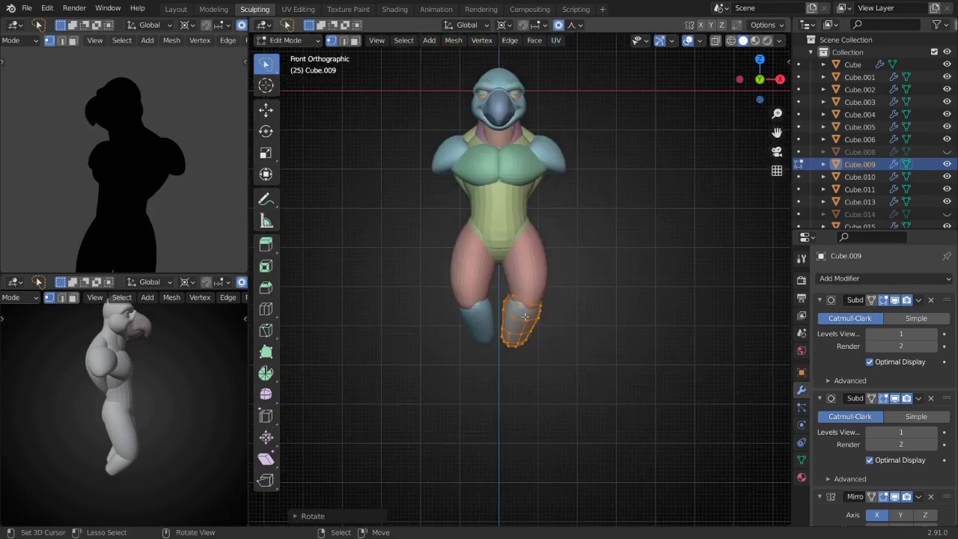
scroll(525, 318, up, 3)
- Rotate the lower leg around the Z axis
key(r)
key(z)
middle_drag(373, 420, 546, 385)
key(alt+q)
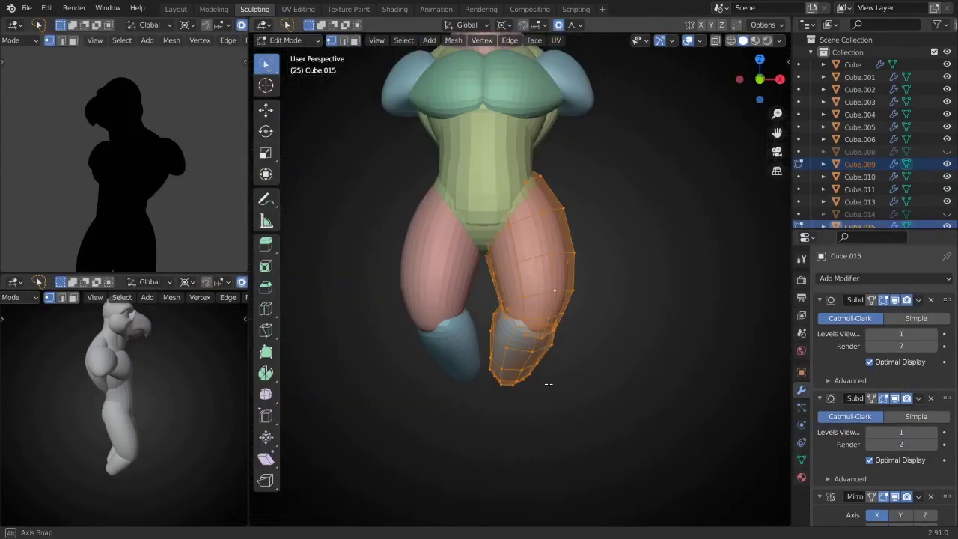
key(KP_1)
key(r)
click(449, 300)
- Rotate the thigh and lower leg together about 11° with soft falloff
key(shift+s)
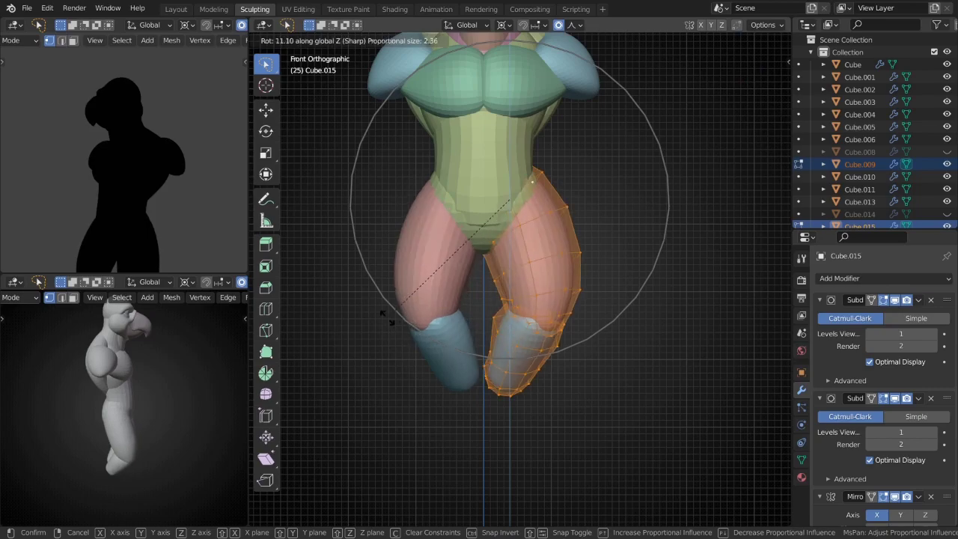
click(431, 342)
mouse_move(430, 342)
middle_down()
mouse_move(478, 314)
mouse_move(469, 299)
mouse_move(528, 360)
middle_up()
key(KP_1)
key(ctrl+Tab)
key(Tab)
key(KP_1)
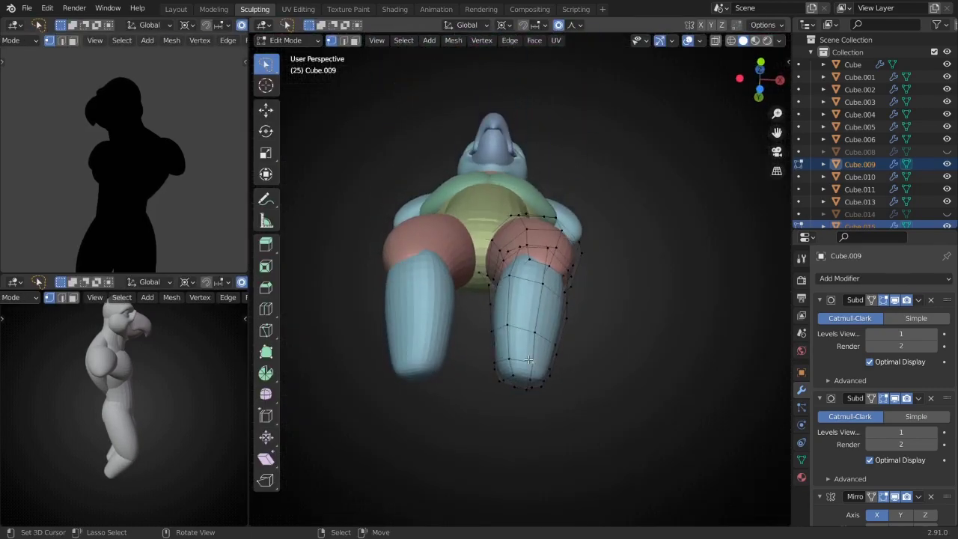
- Confirm the lower leg adjustment, then select the thigh and enter Sculpt Mode
click(428, 361)
key(Tab)
key(KP_1)
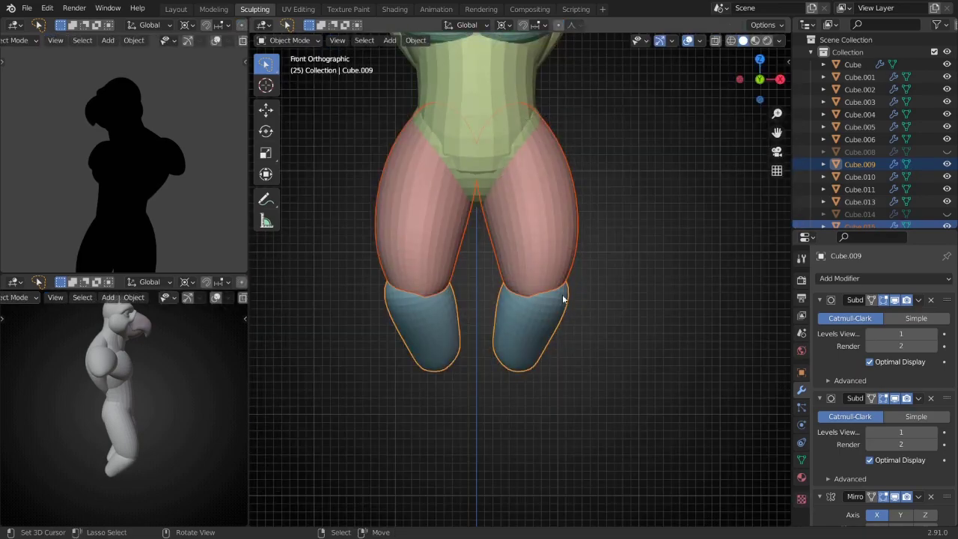
key(ctrl+Tab)
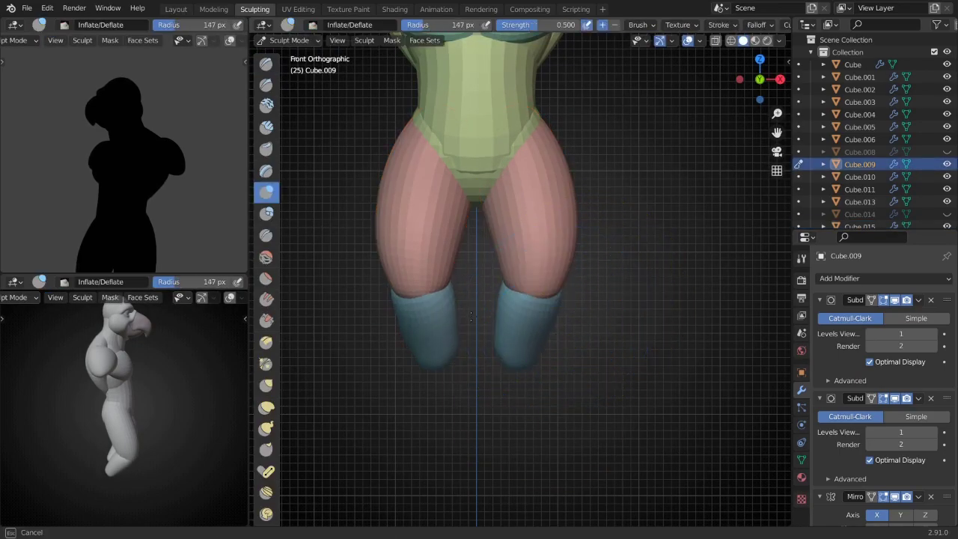
mouse_move(471, 317)
middle_down()
mouse_move(523, 352)
mouse_move(539, 314)
middle_up()
key(ctrl+Tab)
key(KP_1)
click(552, 284)
key(ctrl+Tab)
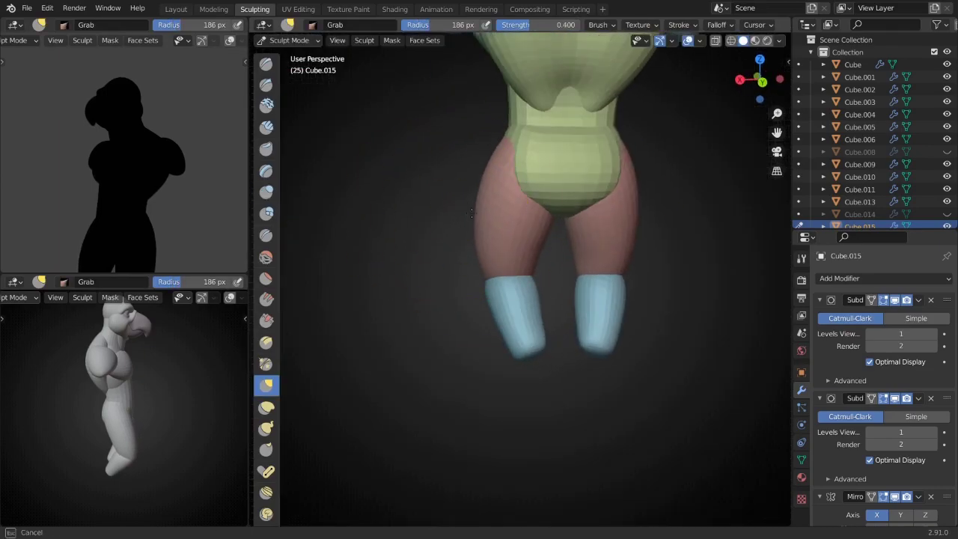
key(KP_1)
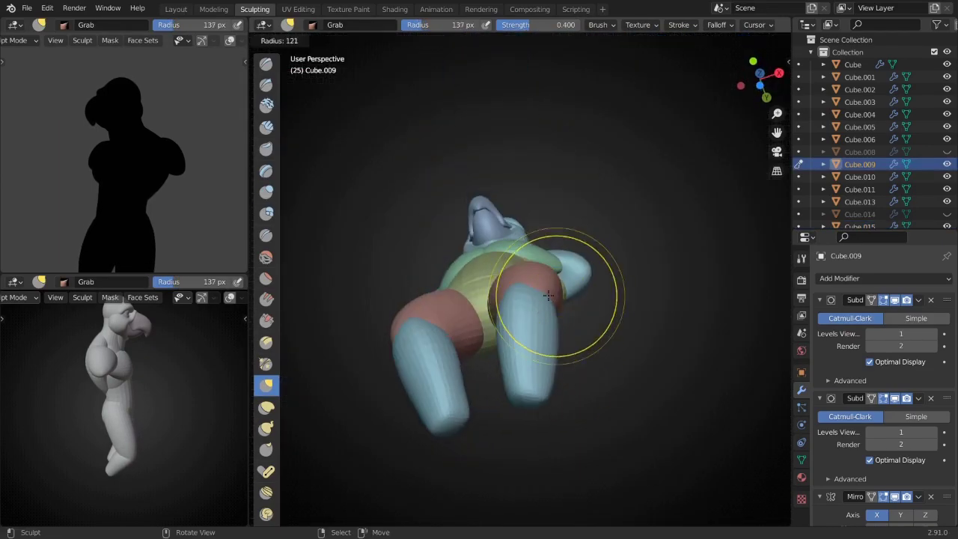
- Elastic-deform sculpt the thighs, checking them from front and side views
mouse_move(488, 339)
middle_down()
mouse_move(505, 350)
mouse_move(444, 402)
mouse_move(470, 401)
middle_up()
key(KP_1)
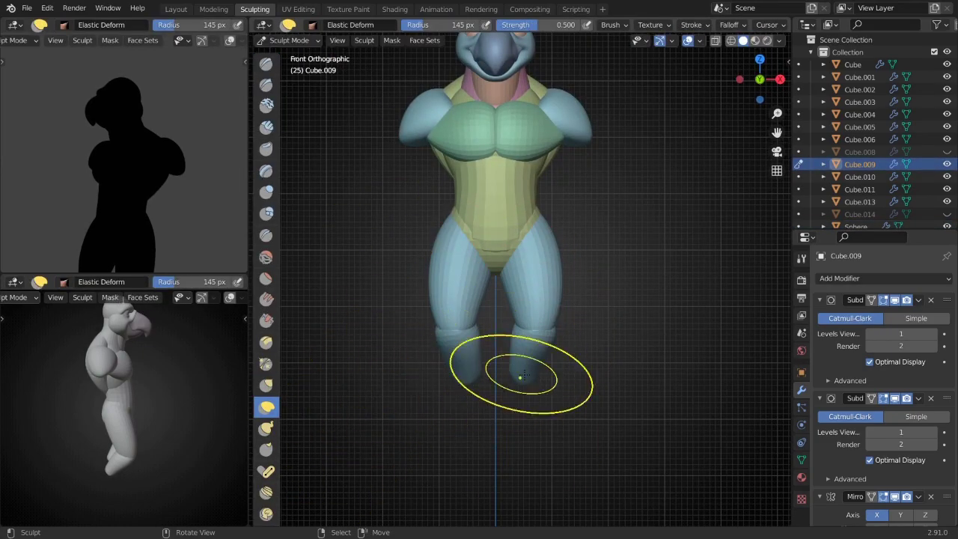
scroll(595, 257, up, 1)
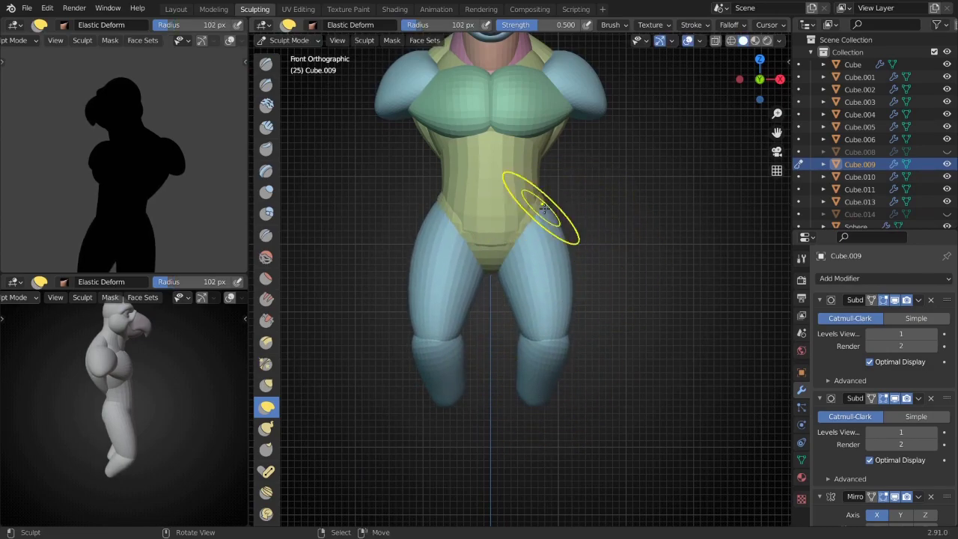
middle_drag(546, 327, 516, 329)
key(KP_3)
scroll(517, 329, down, 2)
scroll(513, 338, up, 4)
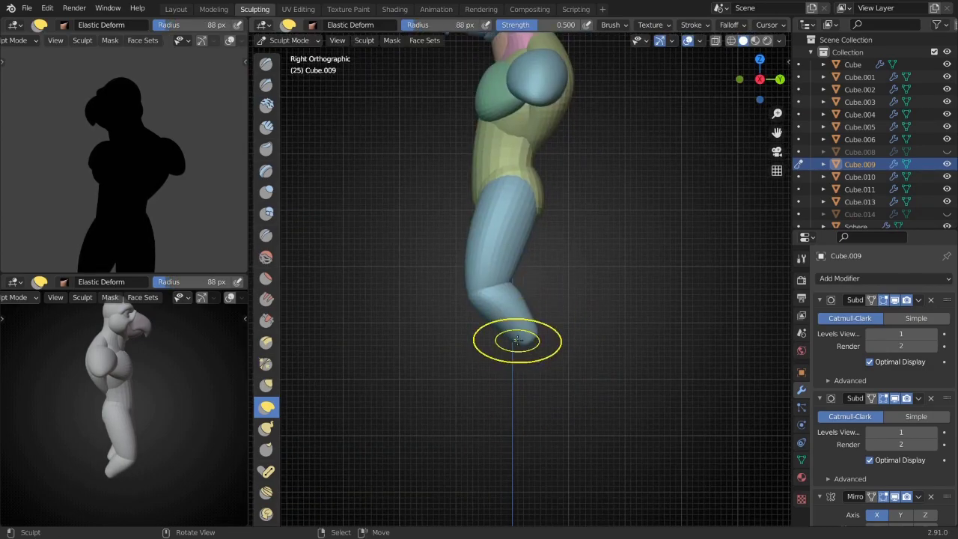
scroll(527, 357, up, 2)
scroll(527, 359, down, 3)
scroll(507, 253, up, 2)
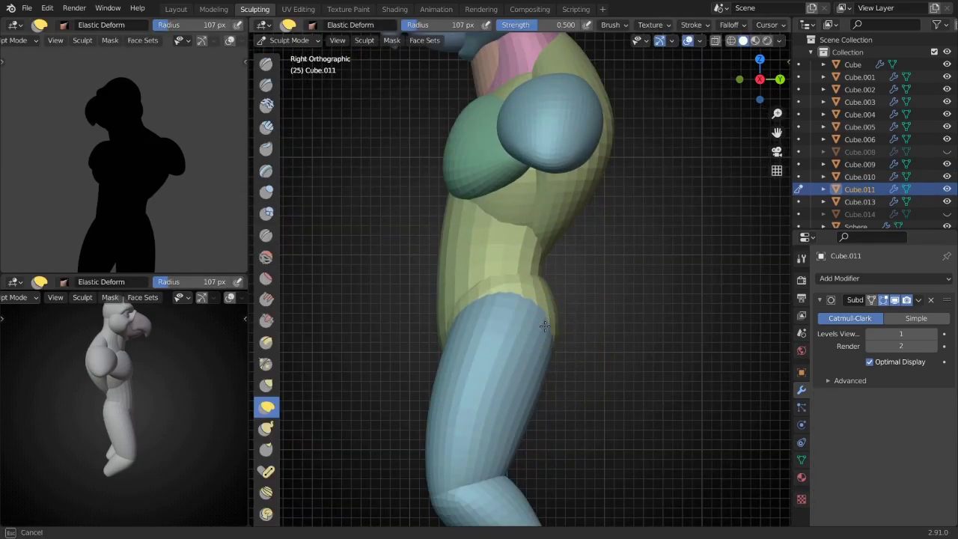
scroll(545, 326, down, 3)
scroll(524, 254, up, 2)
- Enter Edit Mode on Cube.009 in Right Orthographic view
middle_drag(577, 235, 524, 299)
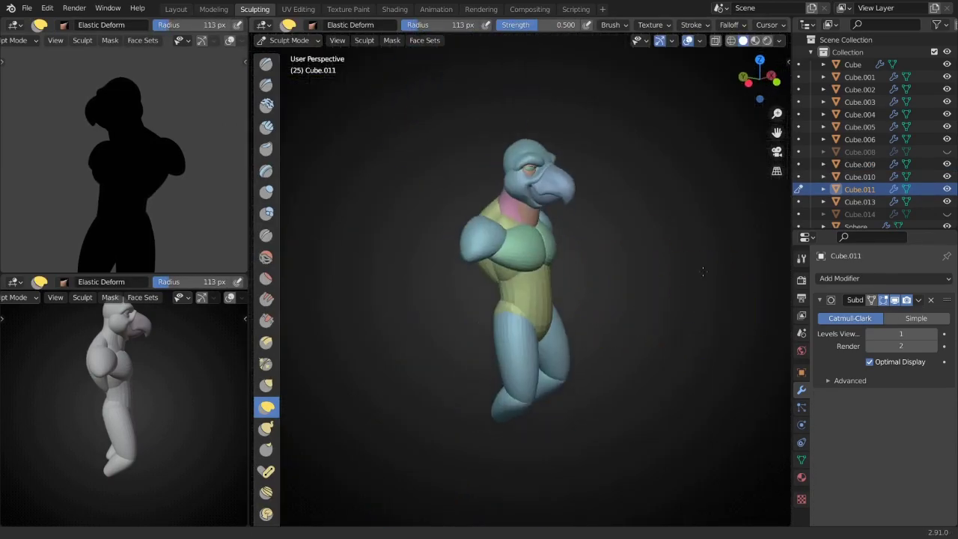
key(KP_1)
key(Tab)
scroll(524, 339, up, 3)
key(KP_3)
- Add a cube below the leg's end and rotate it into place as the shin
click(529, 364)
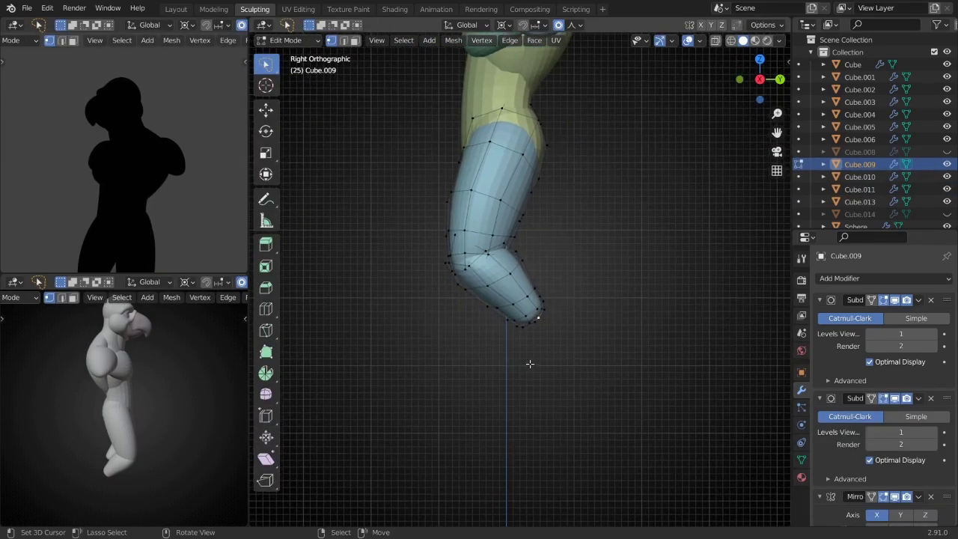
key(g)
click(523, 368)
click(497, 342)
shift+middle_drag(498, 342, 513, 324)
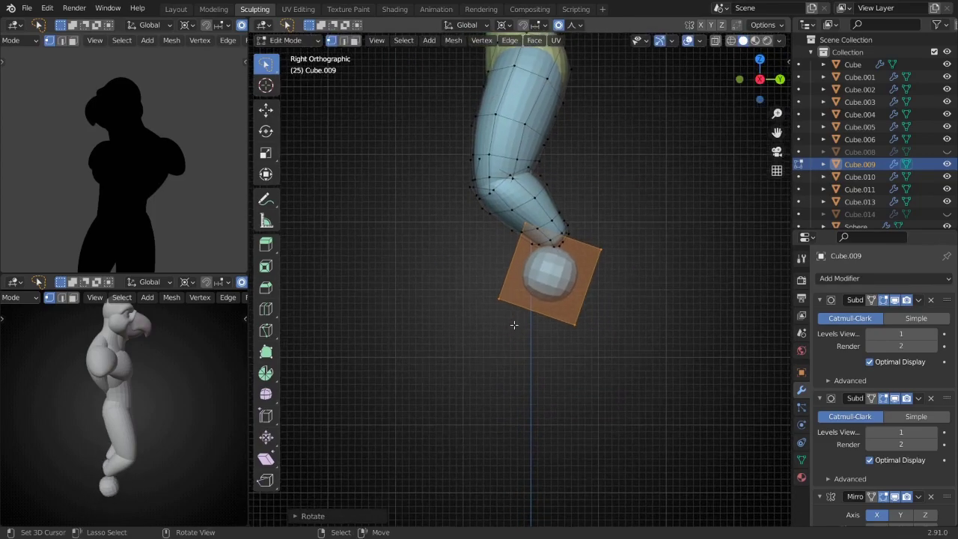
scroll(513, 324, down, 8)
scroll(526, 324, up, 7)
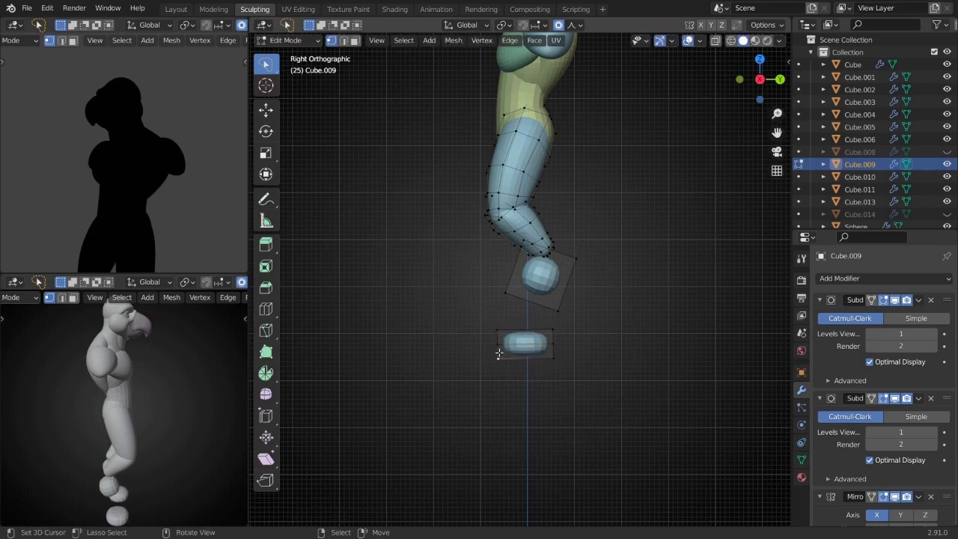
scroll(558, 298, up, 3)
middle_drag(624, 254, 450, 239)
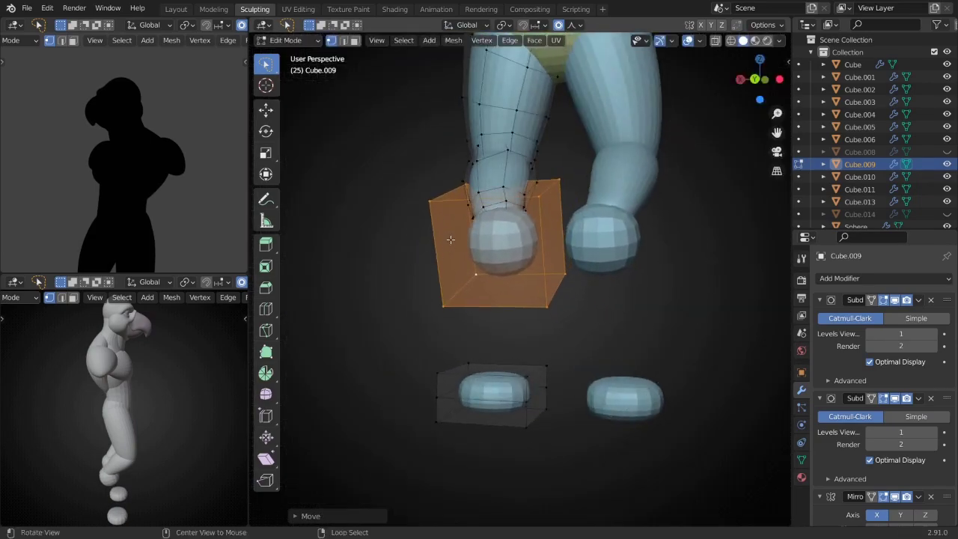
click(388, 356)
middle_drag(387, 357, 547, 284)
- Extrude the shin cube's bottom face downward to lengthen it
key(e)
key(KP_1)
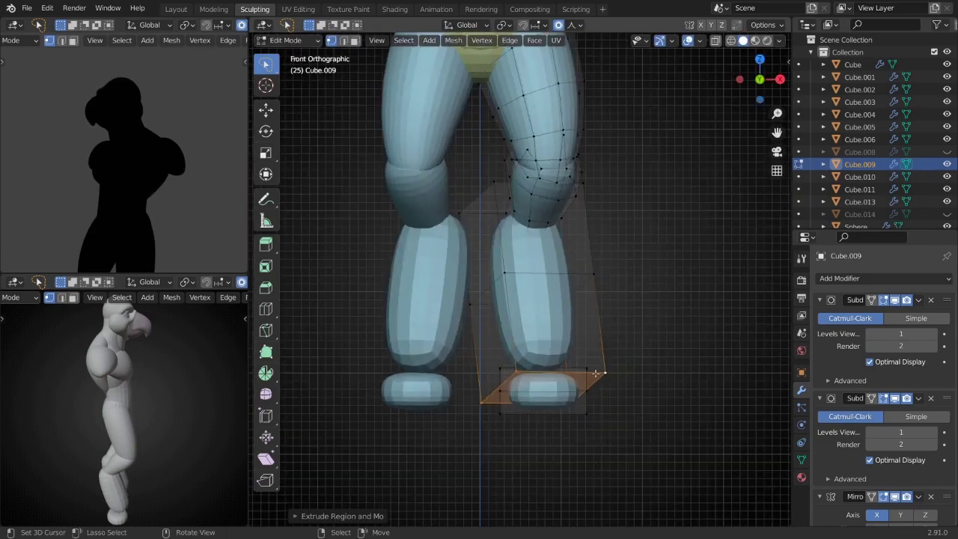
key(KP_3)
click(536, 383)
scroll(536, 383, down, 5)
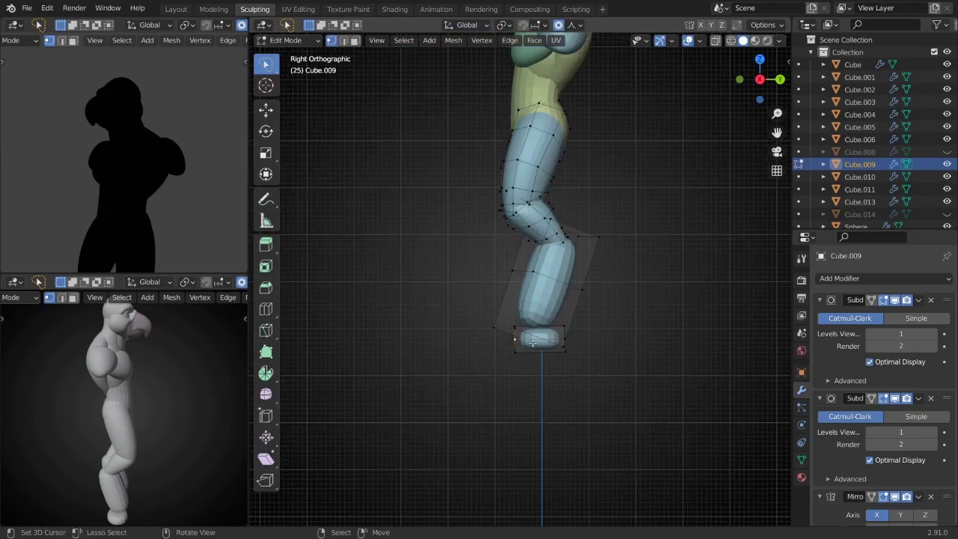
scroll(534, 335, up, 4)
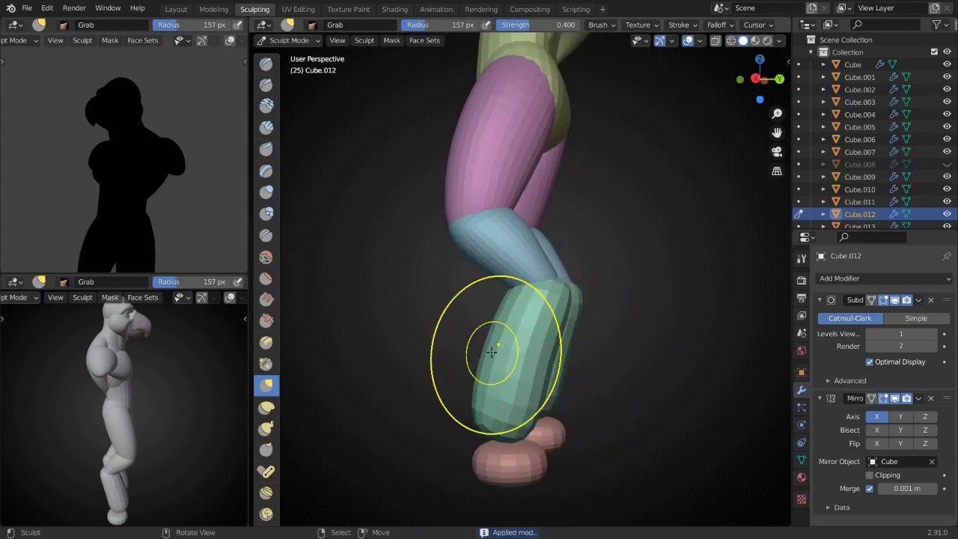
- Sculpt the mint-green shin with the Inflate and Grab brushes from front and side
key(i)
middle_drag(491, 352, 570, 351)
key(g)
mouse_move(540, 317)
middle_down()
mouse_move(470, 299)
mouse_move(561, 310)
mouse_move(538, 359)
mouse_move(552, 345)
middle_up()
key(KP_1)
key(KP_1)
scroll(546, 317, down, 3)
key(i)
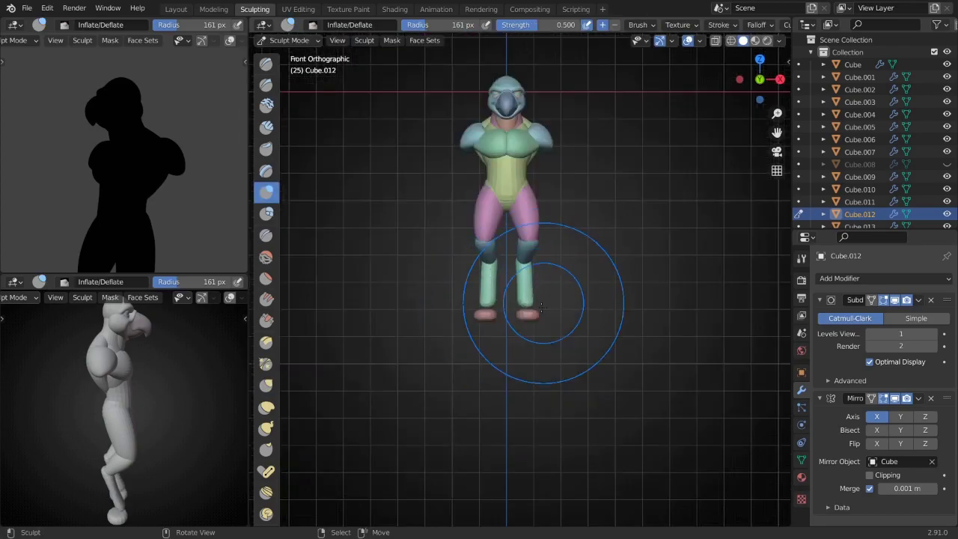
scroll(542, 305, up, 3)
middle_drag(506, 367, 506, 374)
key(KP_3)
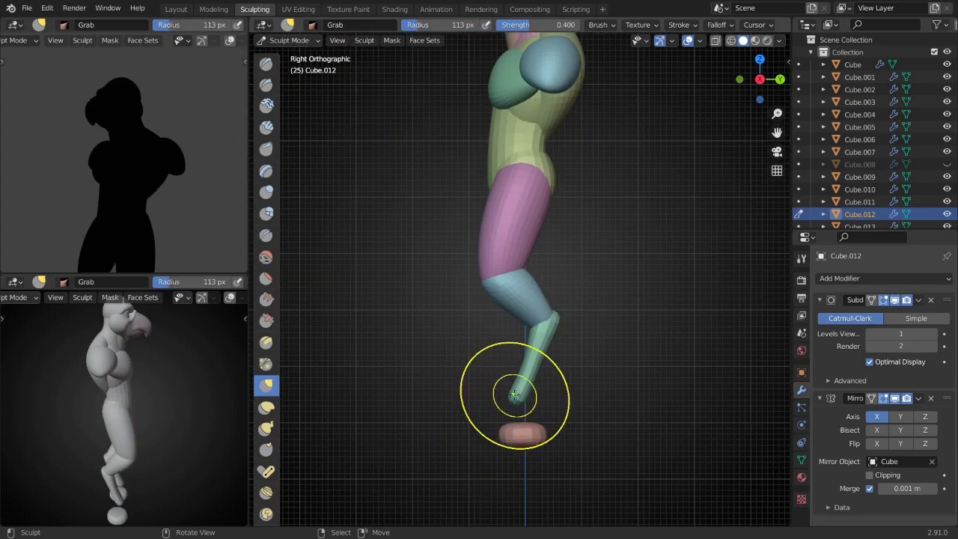
- Resize and rotate the pink foot block into a flattened foot
key(alt+q)
key(Tab)
click(555, 398)
key(KP_1)
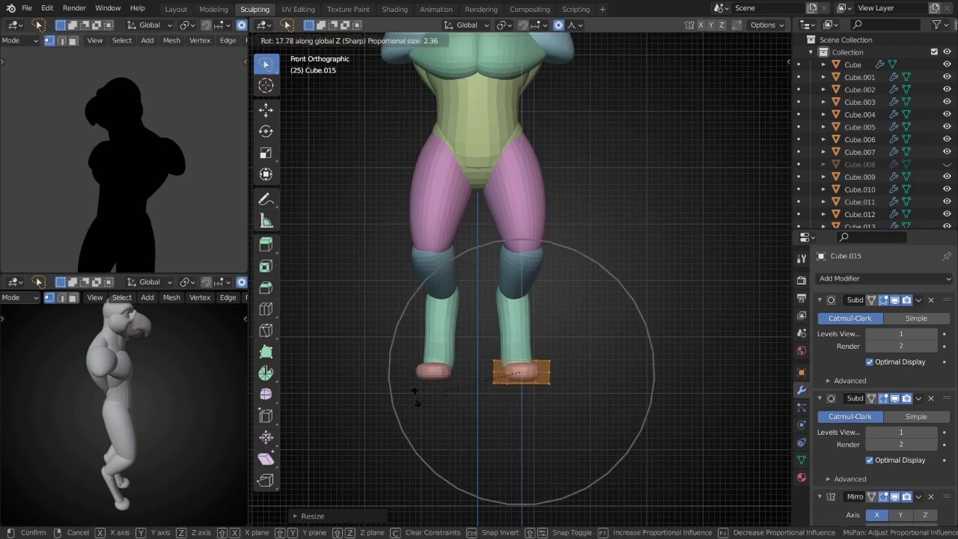
click(416, 397)
scroll(524, 363, up, 3)
- Grab-sculpt the shin and apply its Subdivision modifier
key(Tab)
key(alt+q)
mouse_move(497, 481)
middle_down()
mouse_move(501, 209)
mouse_move(513, 277)
middle_up()
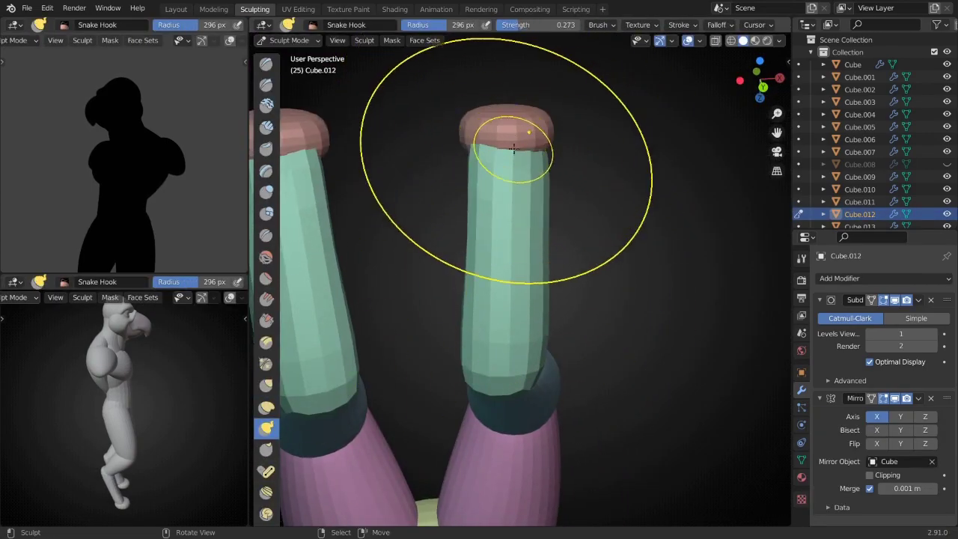
mouse_move(501, 344)
middle_down()
mouse_move(498, 229)
mouse_move(474, 207)
mouse_move(531, 312)
mouse_move(599, 289)
mouse_move(513, 224)
mouse_move(481, 310)
middle_up()
key(Tab)
key(Tab)
scroll(531, 312, up, 3)
key(ctrl+a)
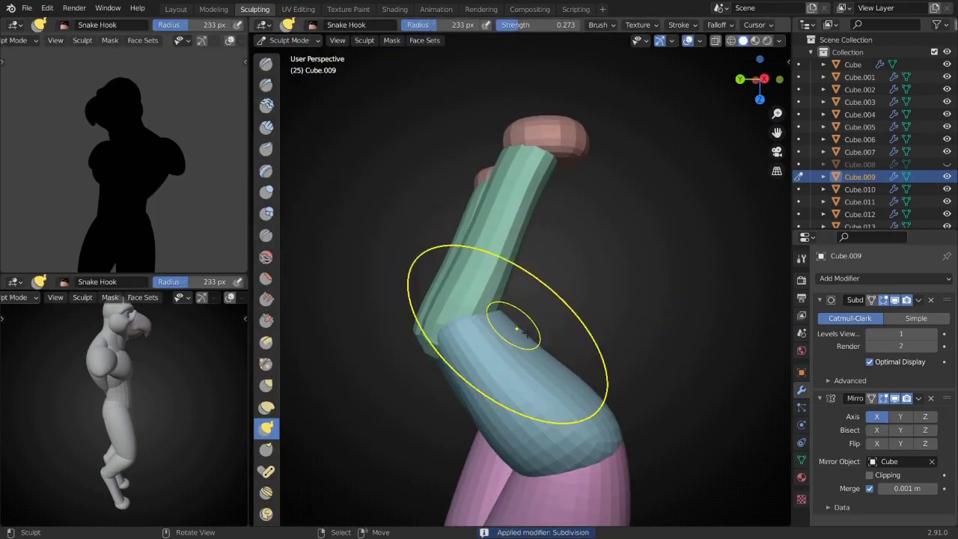
- Apply the foot's Subdivision modifier and inspect it from below
mouse_move(506, 381)
middle_down()
mouse_move(494, 368)
mouse_move(539, 380)
mouse_move(517, 367)
mouse_move(514, 306)
mouse_move(512, 357)
mouse_move(495, 234)
mouse_move(614, 306)
mouse_move(566, 332)
middle_up()
mouse_move(519, 431)
middle_down()
mouse_move(549, 363)
mouse_move(510, 237)
mouse_move(544, 216)
mouse_move(529, 235)
middle_up()
key(Tab)
key(Tab)
key(ctrl+a)
key(g)
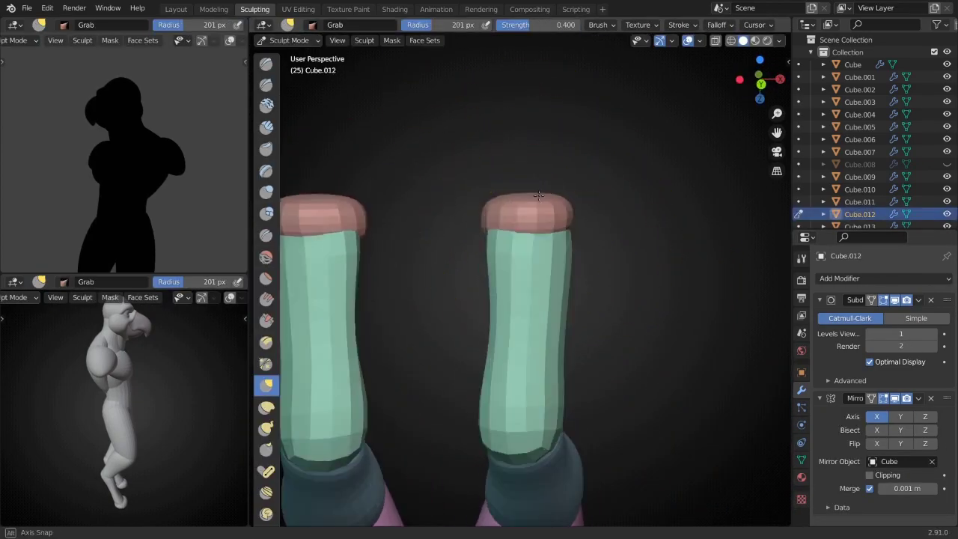
key(ctrl+KP_7)
- Shrink the brush radius and reposition the foot in front view
key(f)
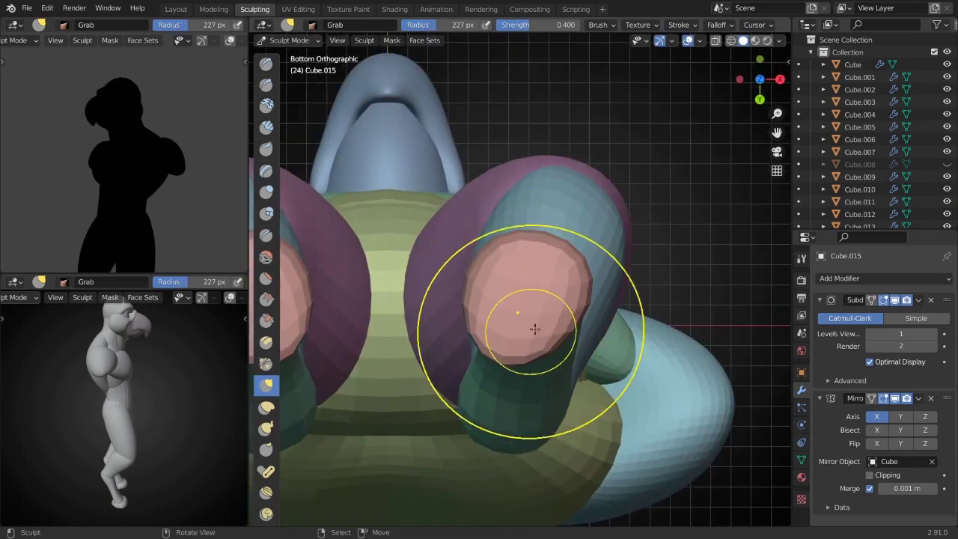
key(KP_1)
key(f)
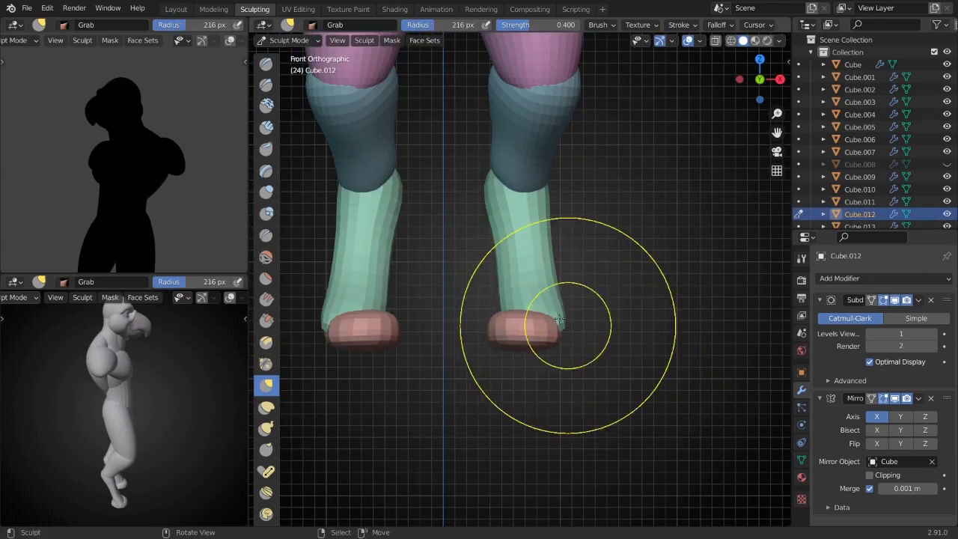
key(Tab)
click(530, 336)
key(Tab)
scroll(530, 336, down, 6)
- Leave sculpting in front view and select the bird's arm pieces
mouse_move(509, 289)
middle_down()
mouse_move(539, 305)
mouse_move(575, 288)
middle_up()
click(285, 55)
key(KP_1)
click(575, 289)
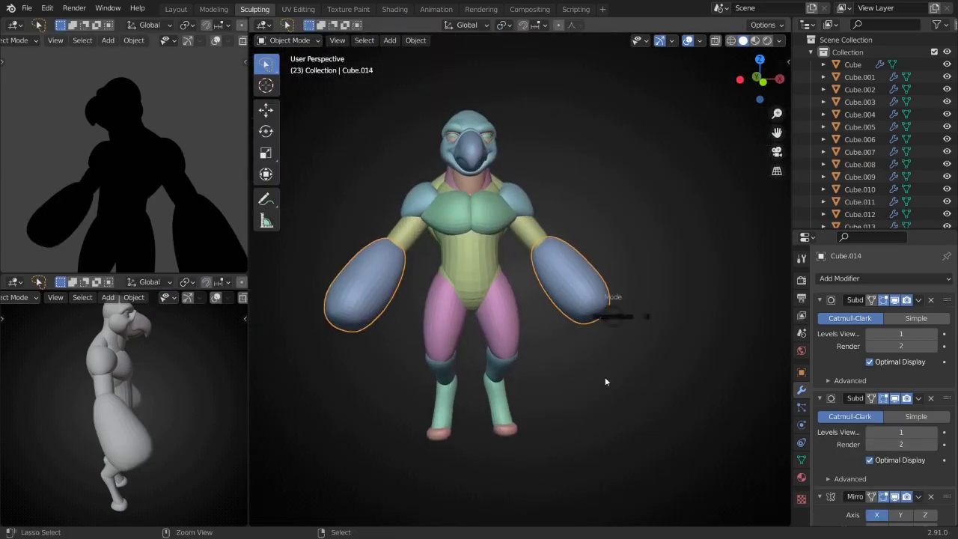
- Grab-sculpt the big blue arms from the front orthographic view
key(ctrl+Tab)
key(KP_1)
scroll(597, 378, up, 4)
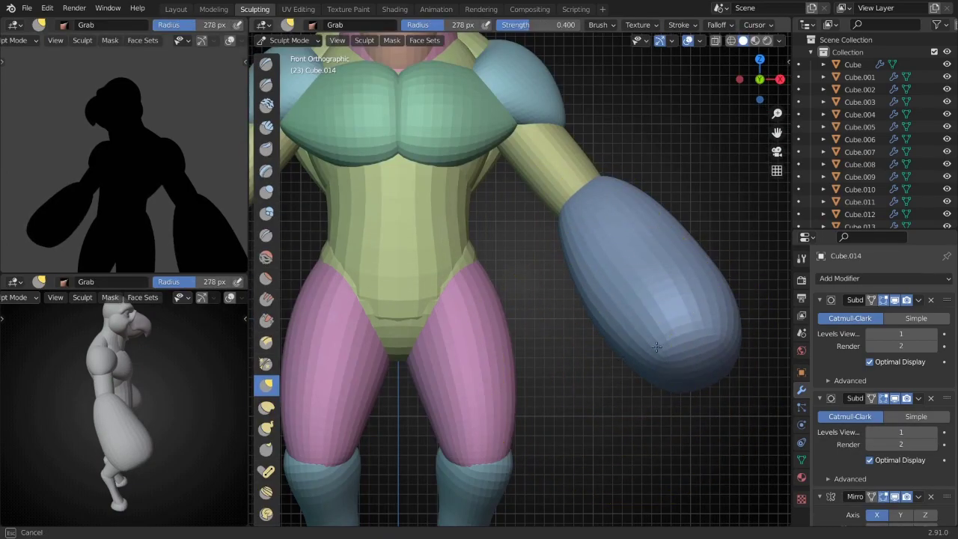
mouse_move(597, 330)
middle_down()
mouse_move(561, 321)
mouse_move(491, 377)
mouse_move(442, 321)
mouse_move(469, 327)
middle_up()
click(508, 331)
key(KP_1)
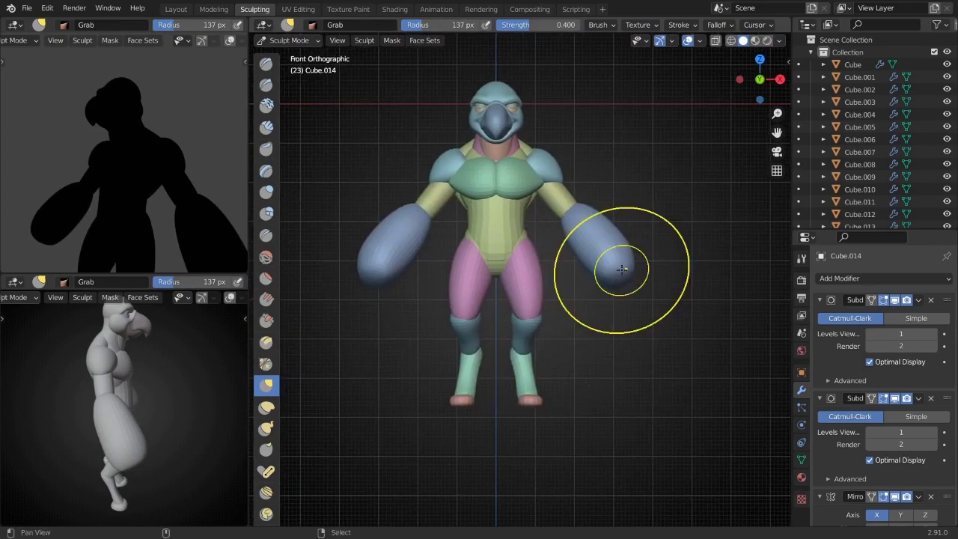
mouse_move(609, 268)
middle_down()
mouse_move(592, 299)
mouse_move(600, 305)
mouse_move(524, 314)
mouse_move(603, 327)
mouse_move(567, 274)
mouse_move(502, 224)
middle_up()
key(KP_1)
scroll(566, 273, up, 3)
- Move the pink foot under the mint-green shin in Edit Mode from the side view
key(KP_1)
scroll(544, 403, up, 4)
mouse_move(544, 402)
middle_down()
mouse_move(513, 338)
mouse_move(574, 283)
middle_up()
key(KP_3)
key(Tab)
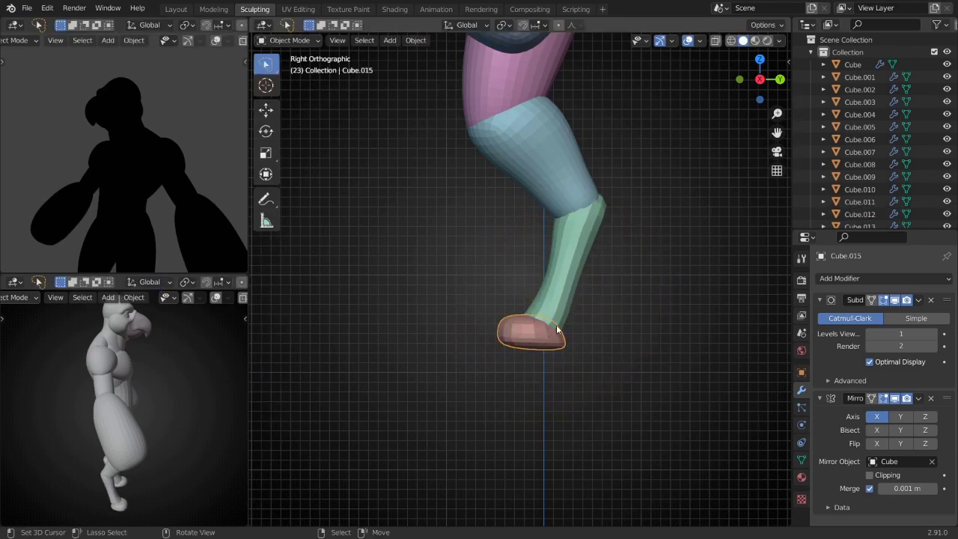
key(g)
key(f)
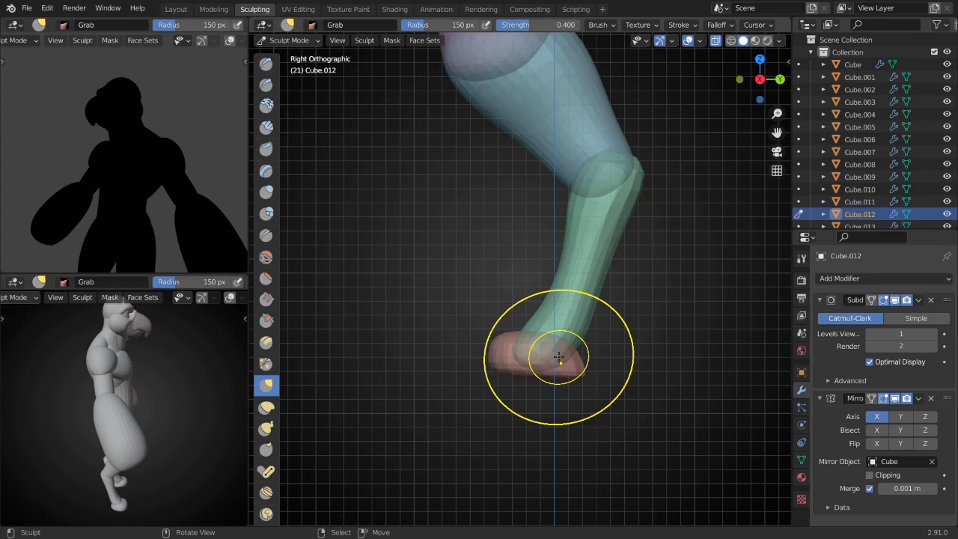
- Inflate and grab-sculpt the mint-green shins
middle_drag(558, 357, 590, 342)
scroll(590, 342, down, 3)
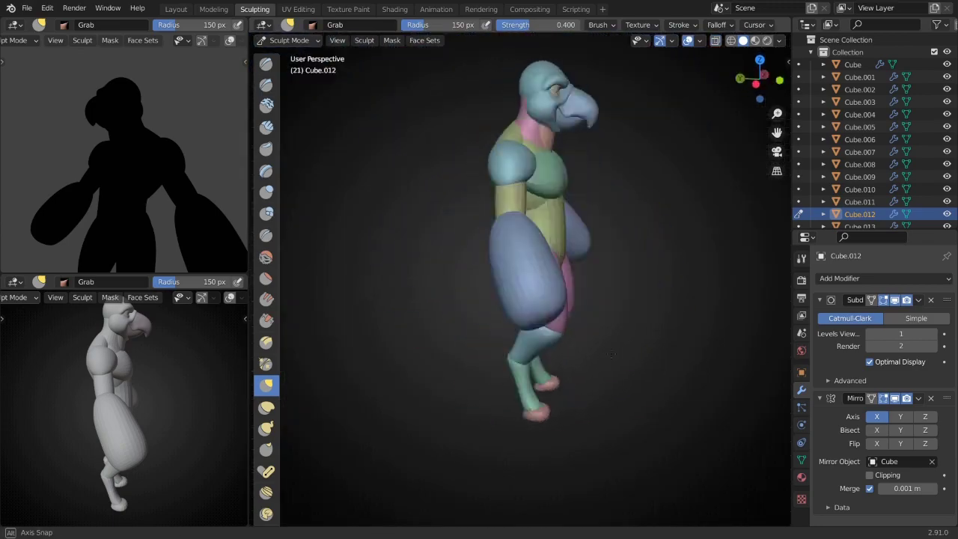
key(KP_1)
scroll(507, 322, up, 3)
scroll(498, 312, up, 3)
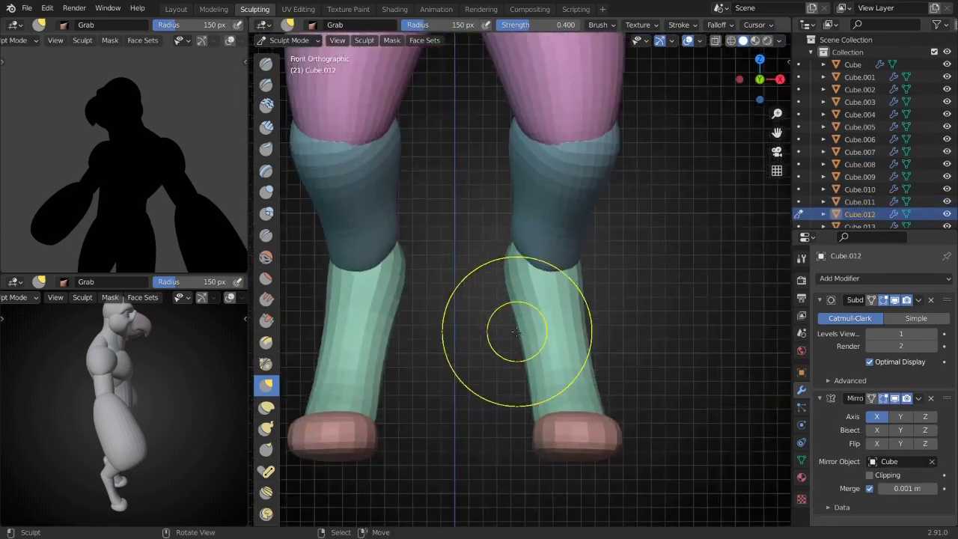
scroll(487, 301, up, 2)
key(i)
middle_drag(487, 301, 502, 277)
key(g)
scroll(634, 403, up, 3)
- Sculpt the pink foot, then return to Object Mode in Top Orthographic view
key(ctrl+Tab)
click(634, 404)
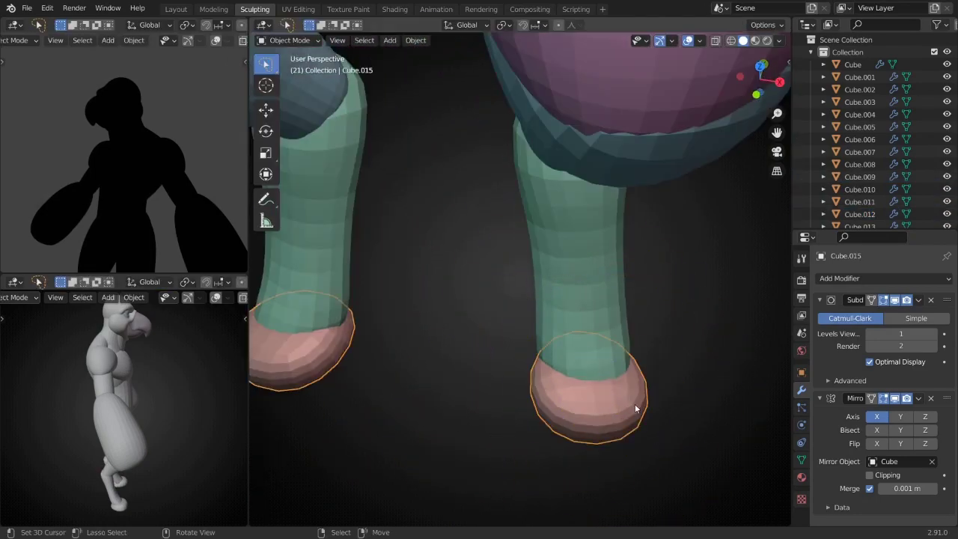
key(ctrl+Tab)
scroll(620, 389, down, 3)
mouse_move(621, 390)
middle_down()
mouse_move(663, 240)
mouse_move(561, 214)
middle_up()
key(KP_1)
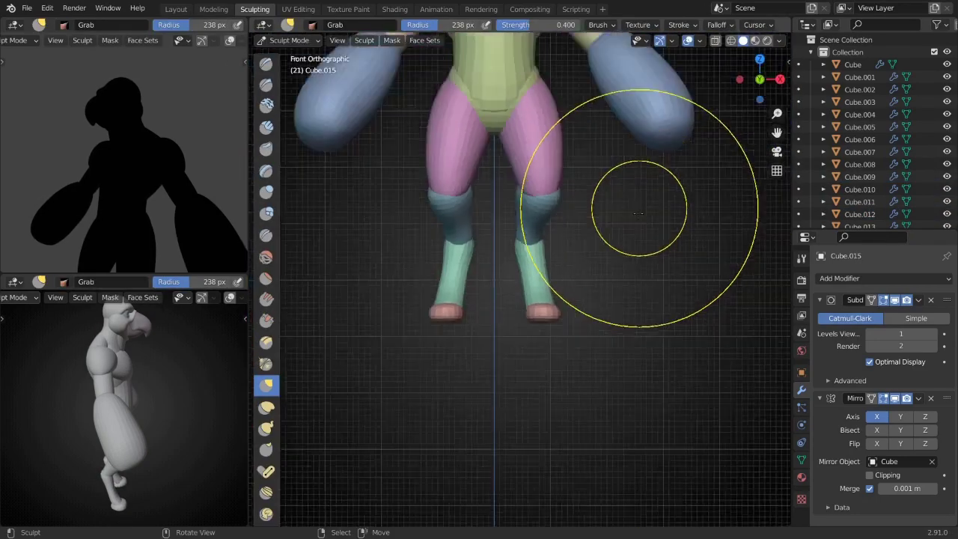
scroll(619, 242, down, 2)
scroll(619, 242, down, 2)
key(ctrl+Tab)
key(KP_7)
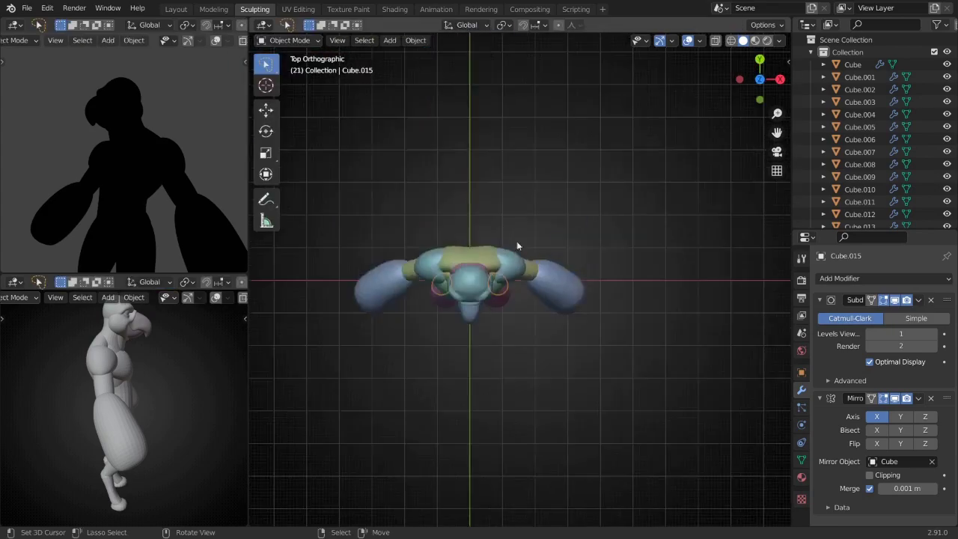
shift+middle_drag(516, 241, 508, 327)
- Add a new cube, Cube.016, and scale it down small
key(shift+a)
click(556, 286)
key(Tab)
key(s)
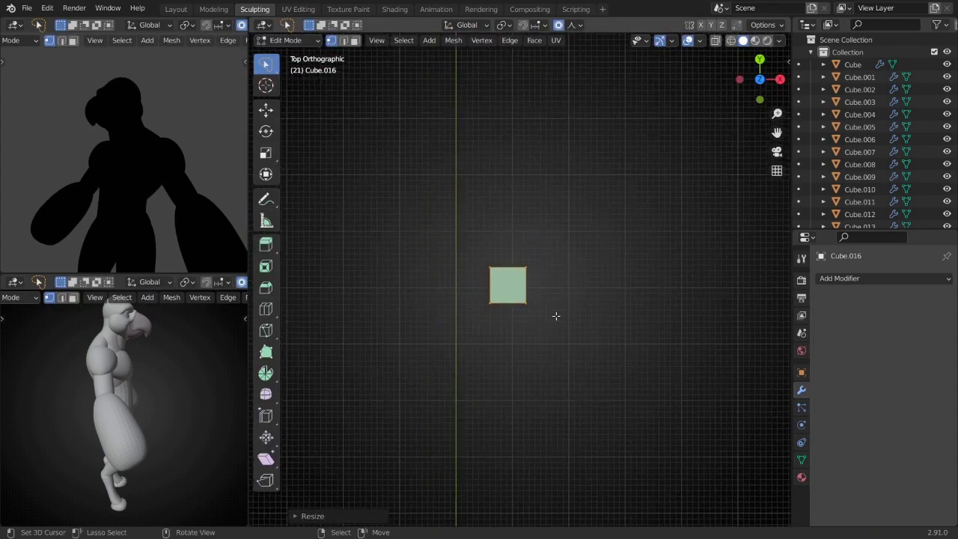
scroll(568, 303, up, 2)
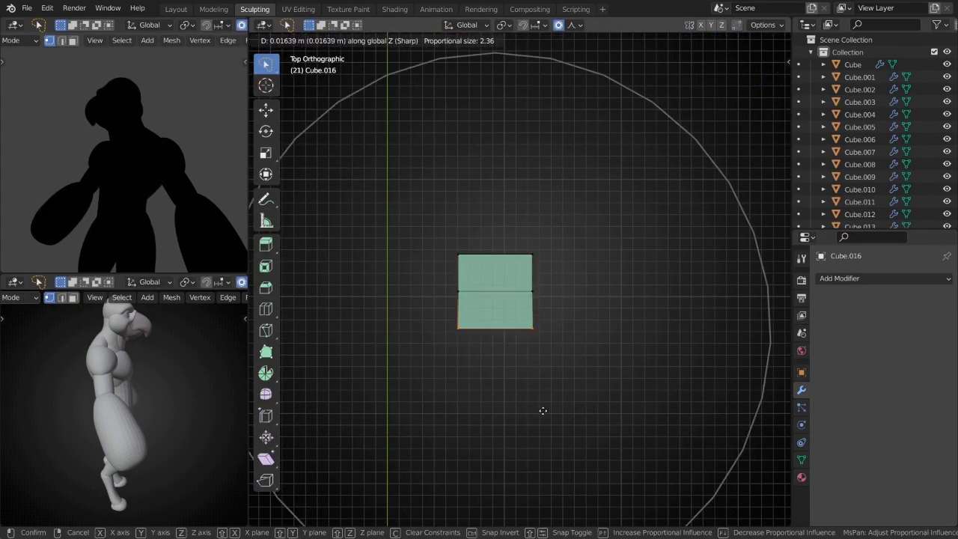
key(Tab)
key(KP_3)
scroll(551, 319, up, 4)
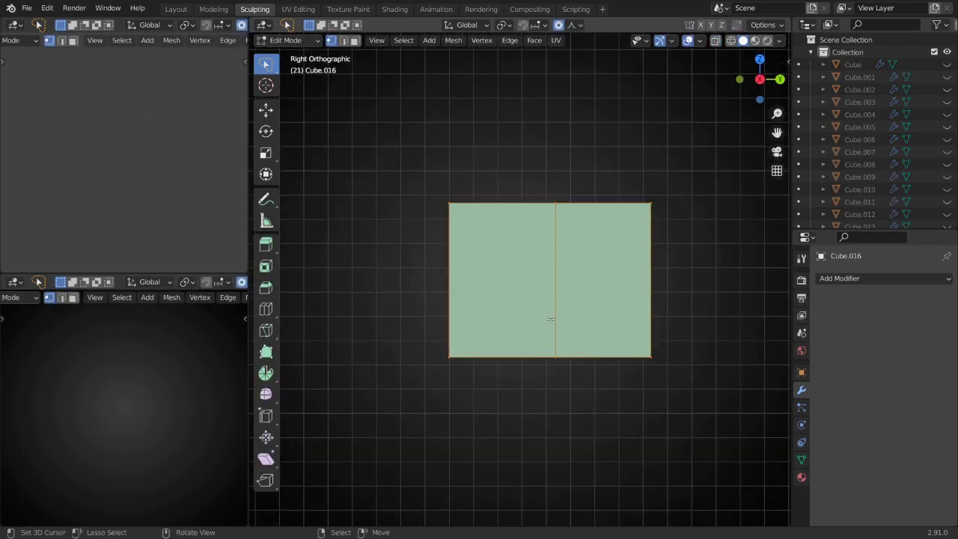
middle_drag(553, 352, 520, 314)
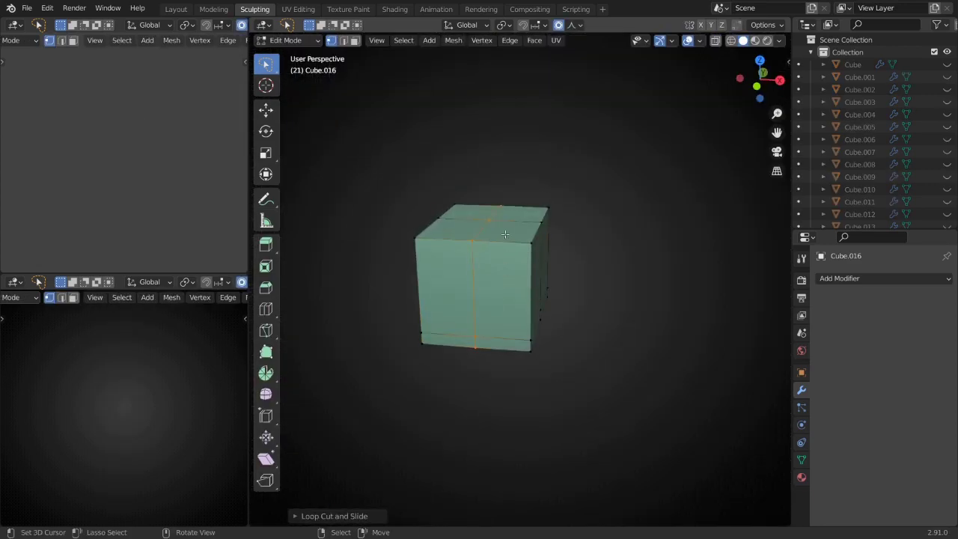
key(KP_1)
- Add a centred edge loop and widen the block's middle along X with proportional editing
key(ctrl+r)
click(536, 284)
right_click(536, 299)
key(s)
key(x)
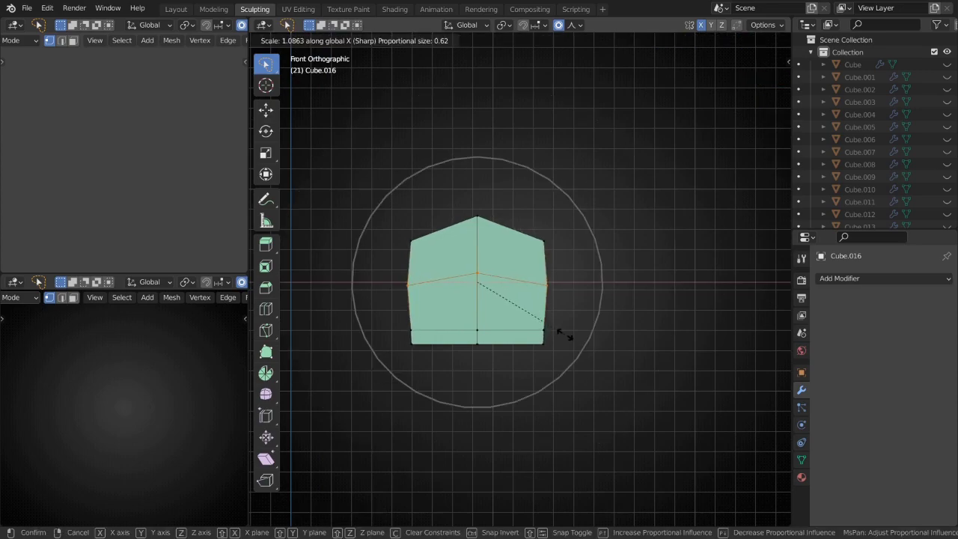
click(565, 335)
middle_drag(565, 334, 657, 283)
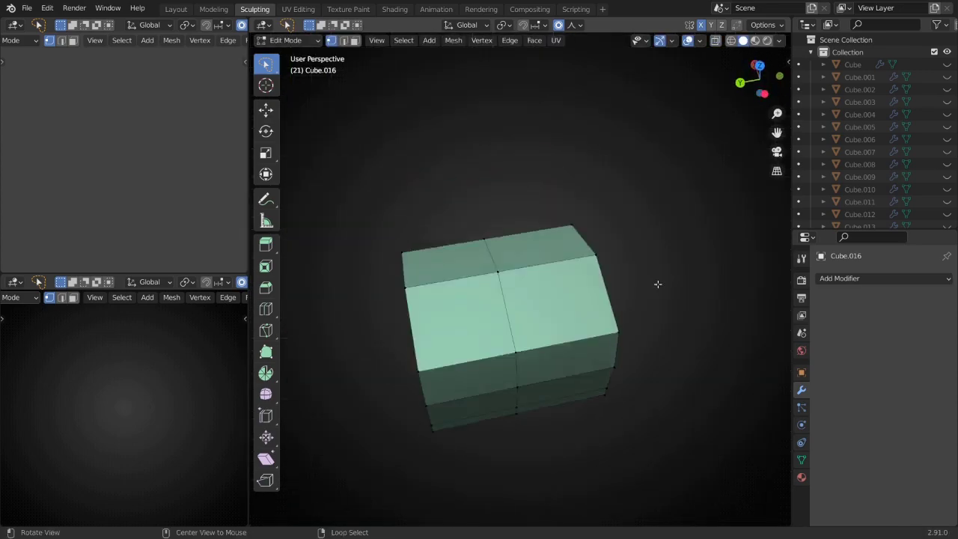
ctrl+click(448, 315)
middle_drag(449, 314, 523, 309)
right_click(523, 324)
- Try moving the top half along X from the top view, then undo it
key(KP_7)
key(g)
key(x)
click(598, 310)
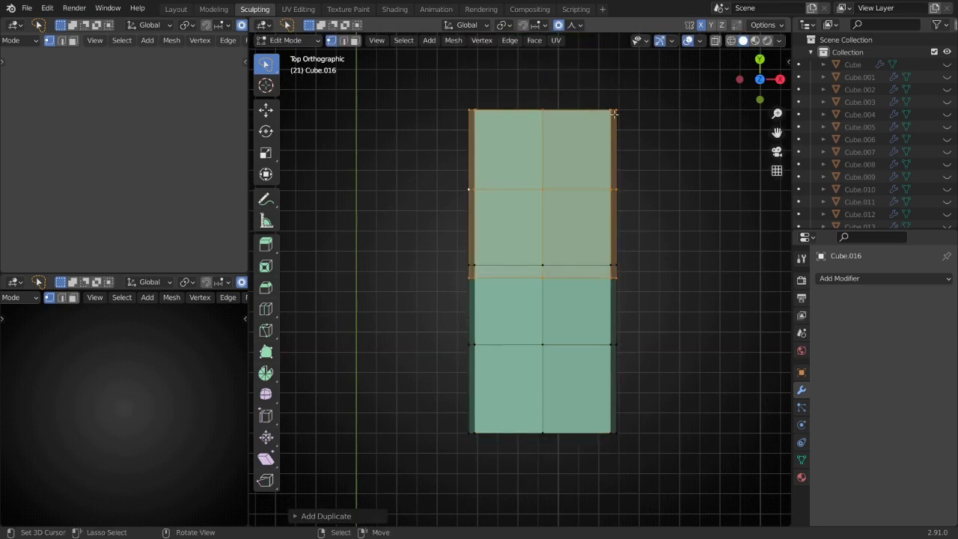
key(ctrl+z)
- Raise the block's top ridge along Z to form the rounded knuckle
alt+middle_drag(577, 167, 516, 277)
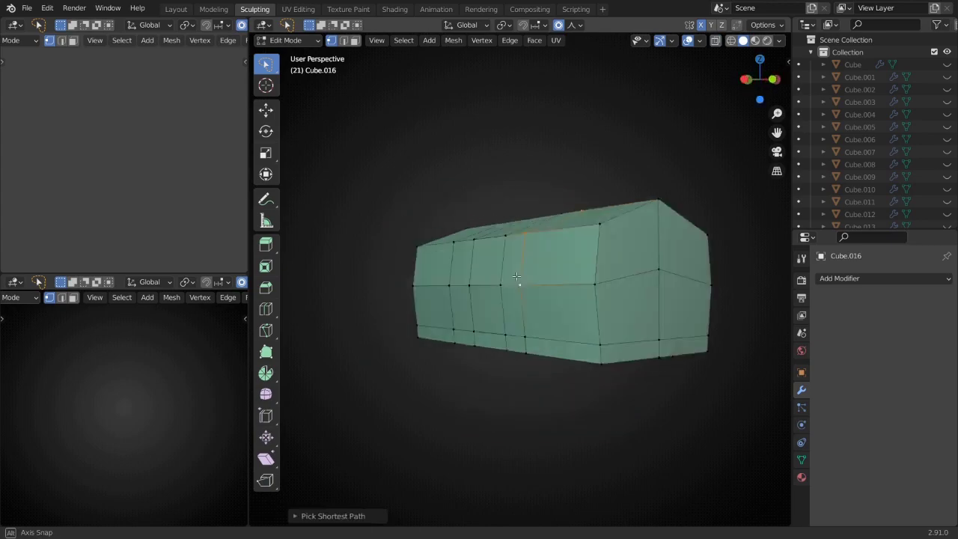
key(g)
key(z)
click(600, 325)
middle_drag(601, 325, 429, 357)
key(KP_1)
key(g)
key(z)
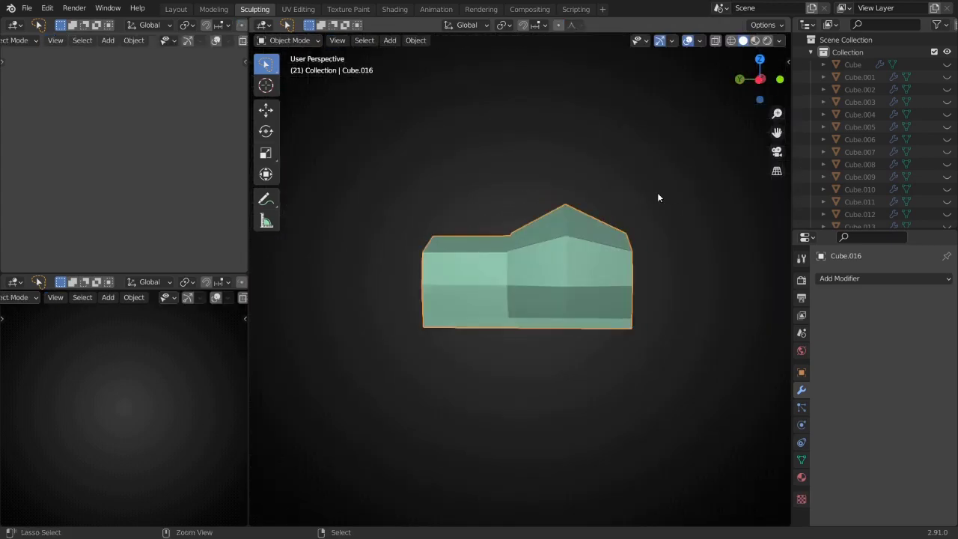
- Add Ctrl+1 subdivision smoothing and stretch the front section along Y
key(ctrl+1)
key(Tab)
mouse_move(496, 258)
middle_down()
mouse_move(526, 360)
mouse_move(464, 364)
middle_up()
key(g)
key(Escape)
key(a)
key(s)
key(y)
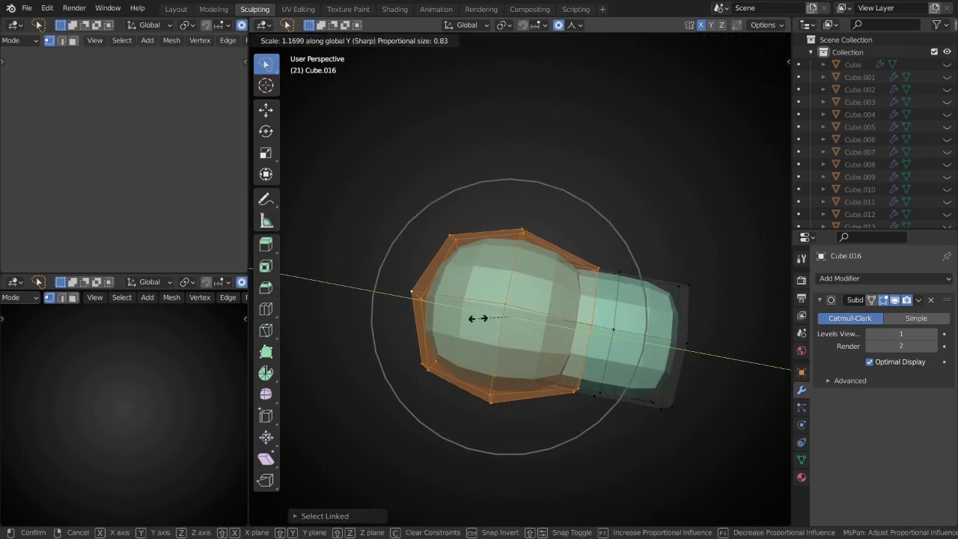
alt+middle_drag(618, 352, 676, 357)
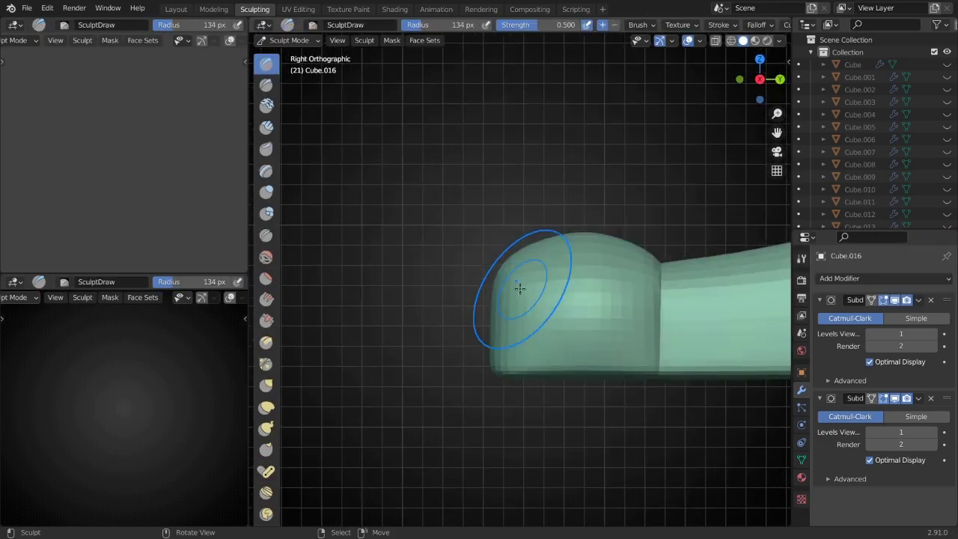
- Form the pointed claw tip with vertex and face operations and a side-view vertex move
key(Tab)
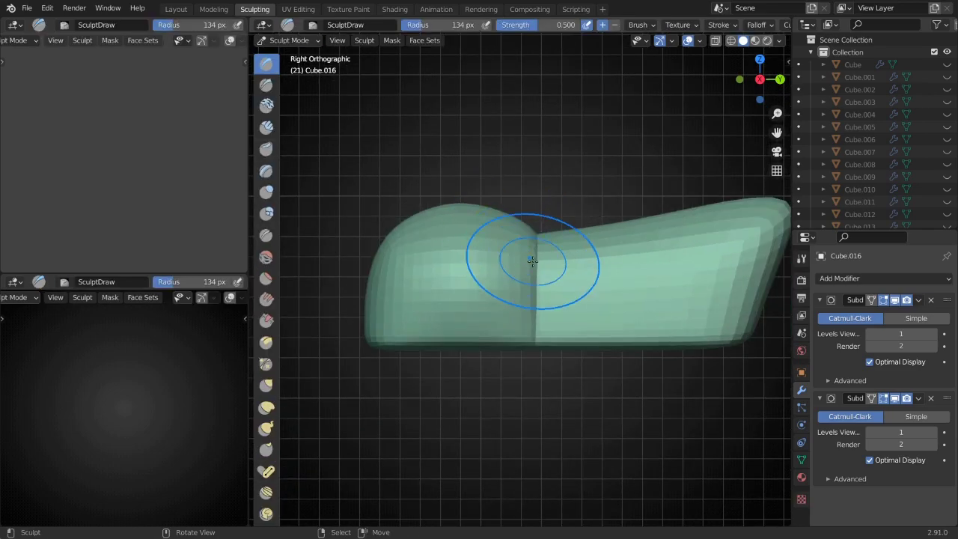
right_click(603, 228)
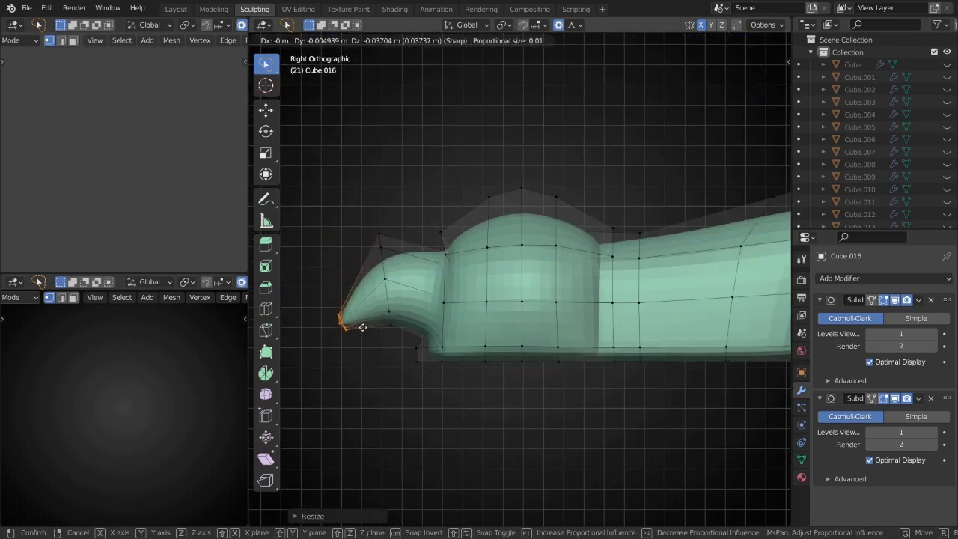
middle_drag(362, 326, 561, 270)
key(ctrl+f)
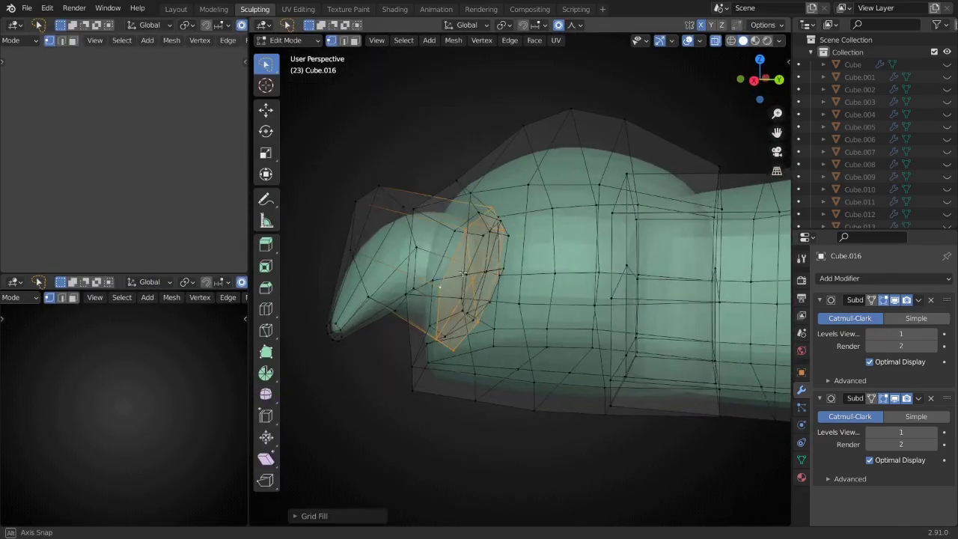
key(KP_3)
key(g)
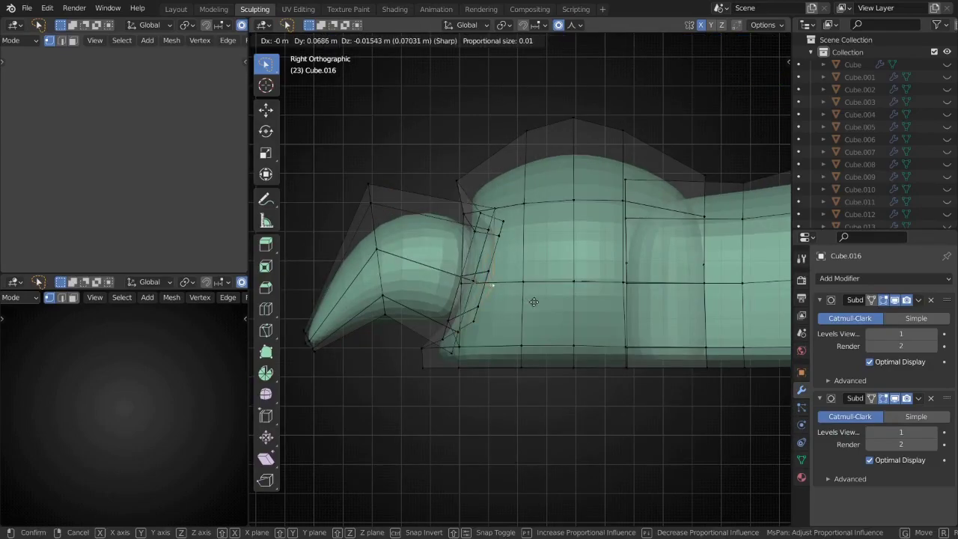
click(585, 233)
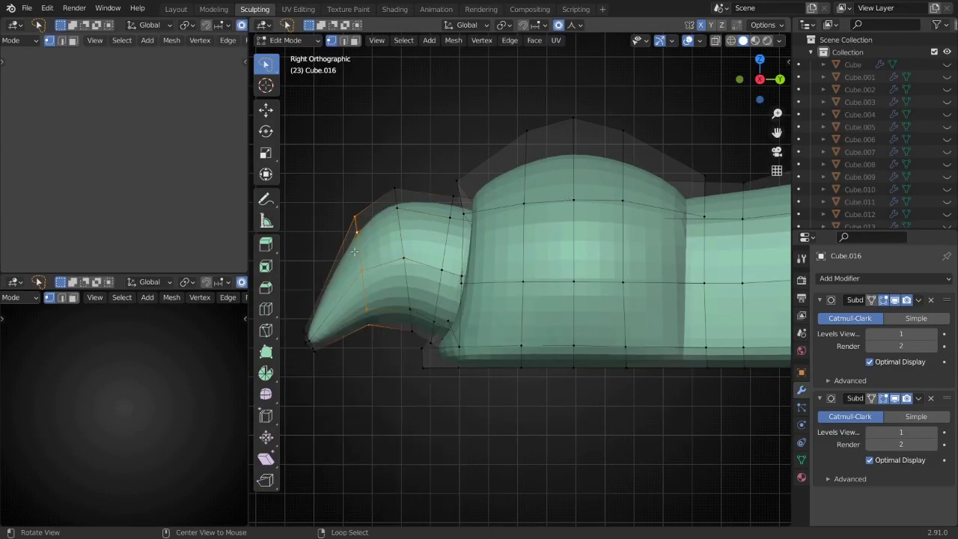
middle_drag(355, 251, 643, 234)
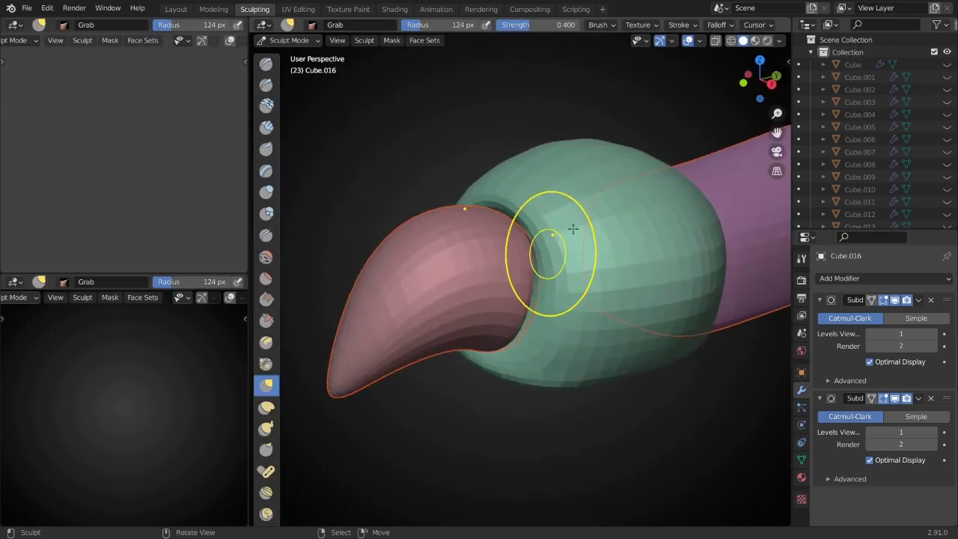
mouse_move(573, 229)
middle_down()
mouse_move(605, 252)
mouse_move(577, 214)
mouse_move(487, 277)
mouse_move(464, 347)
middle_up()
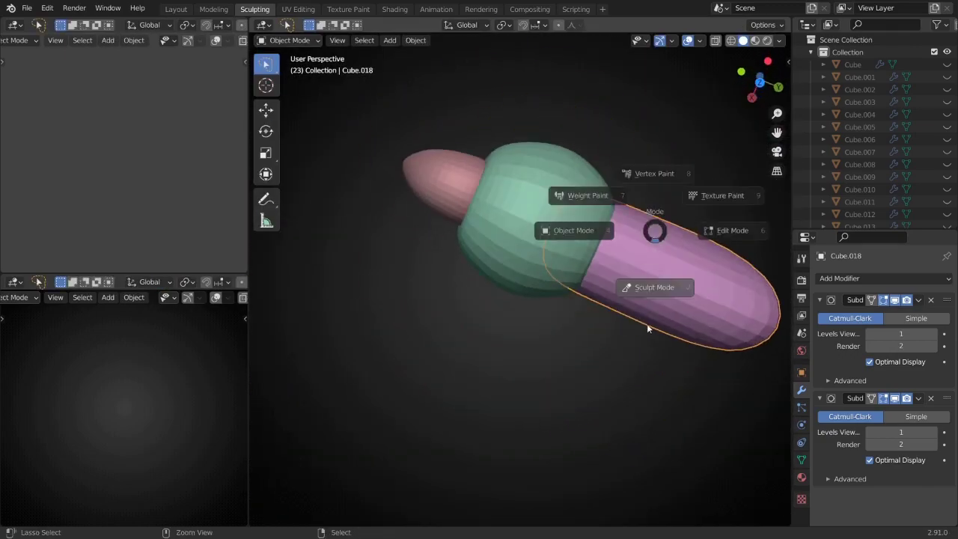
- Sculpt the purple toe segment and frame the toe from the top view
click(647, 323)
mouse_move(603, 252)
middle_down()
mouse_move(521, 299)
mouse_move(547, 292)
mouse_move(560, 325)
middle_up()
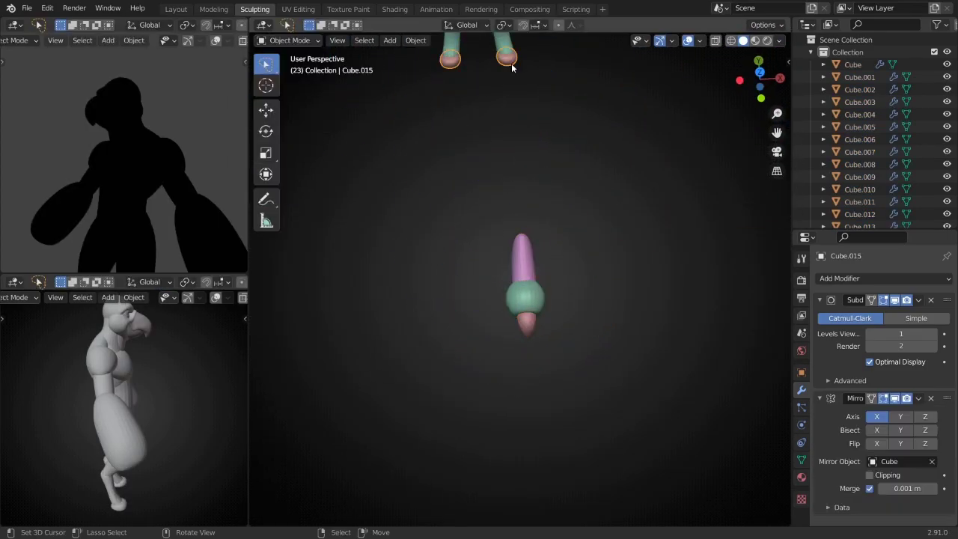
key(Tab)
key(KP_3)
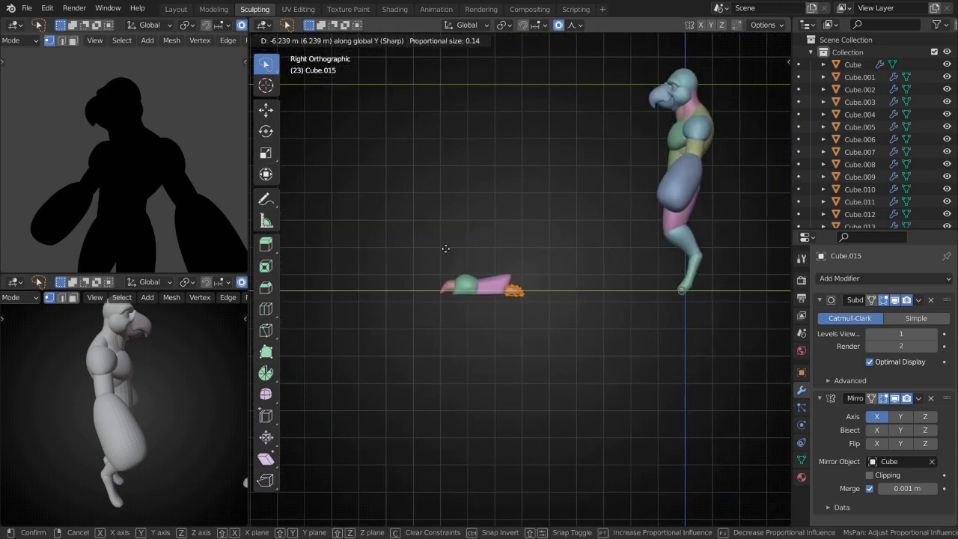
right_click(445, 249)
key(KP_7)
key(KP_Decimal)
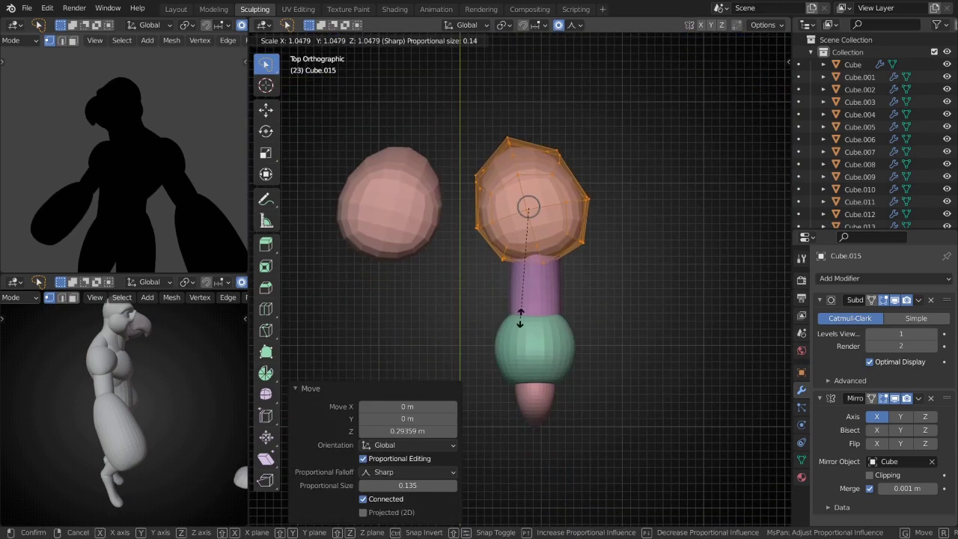
key(Tab)
- Rotate the green and purple toe pieces around the 3D cursor and place them under the foot
click(539, 359)
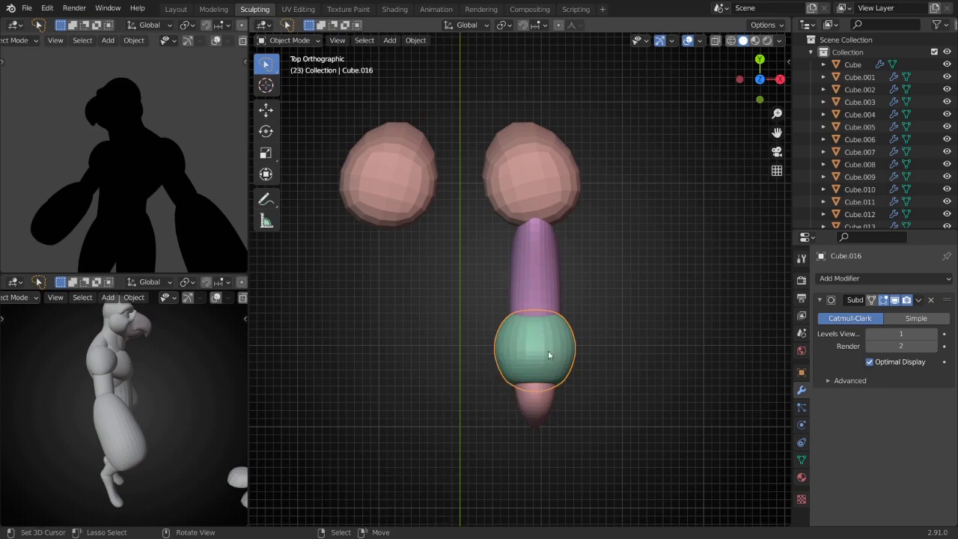
click(524, 318)
key(r)
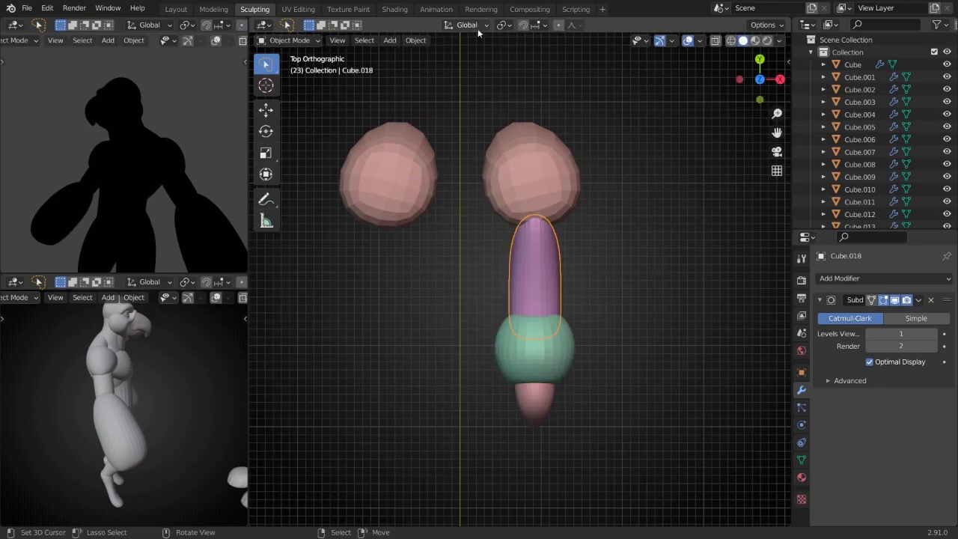
click(416, 40)
click(591, 95)
key(r)
click(469, 301)
key(g)
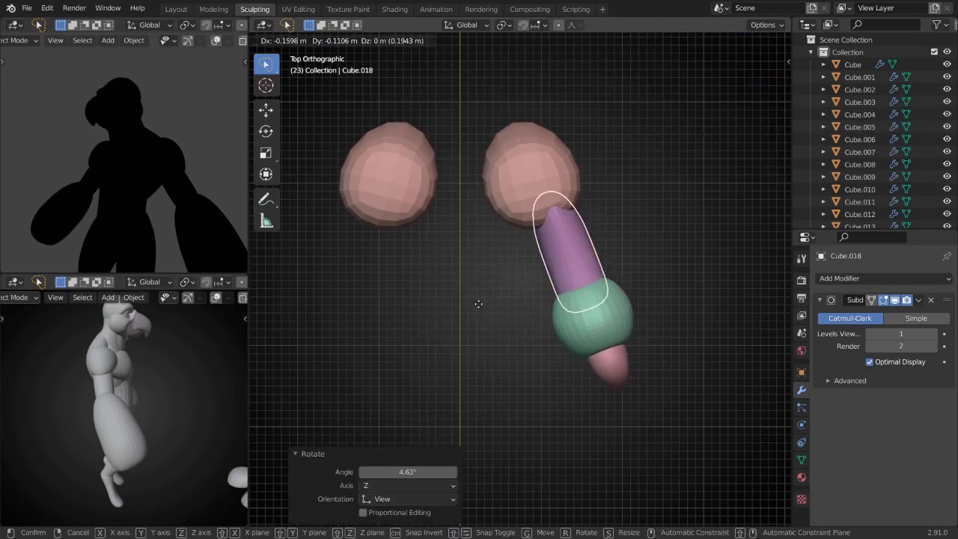
click(478, 303)
key(g)
click(620, 333)
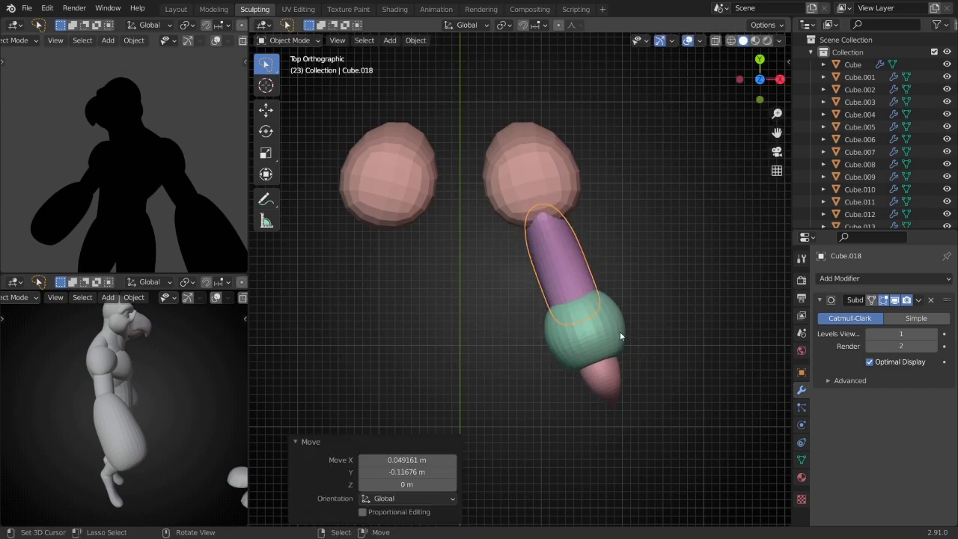
- Rotate a copied toe by -52 degrees and move it left beside the first
click(579, 288)
key(ctrl+Tab)
scroll(638, 262, up, 2)
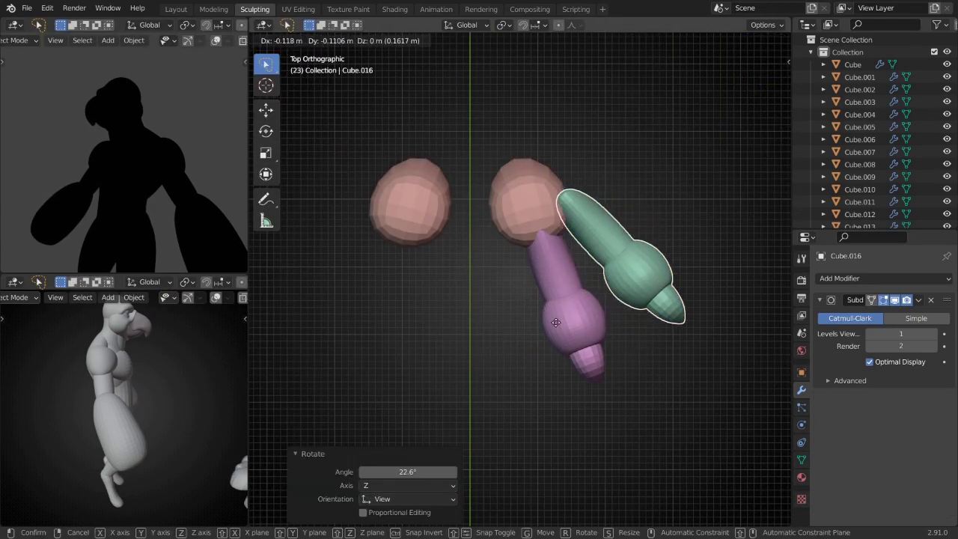
text(r-52)
key(Return)
key(g)
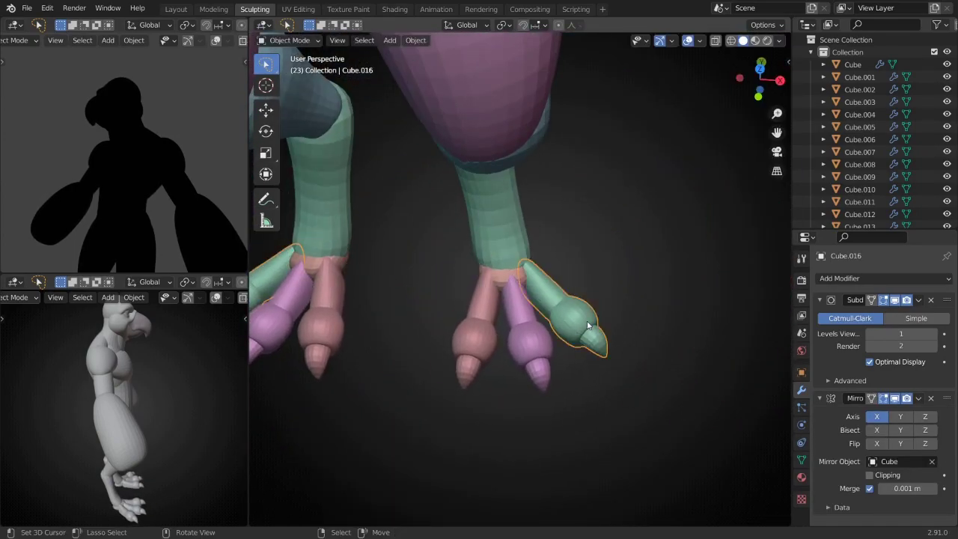
key(Tab)
scroll(598, 321, up, 3)
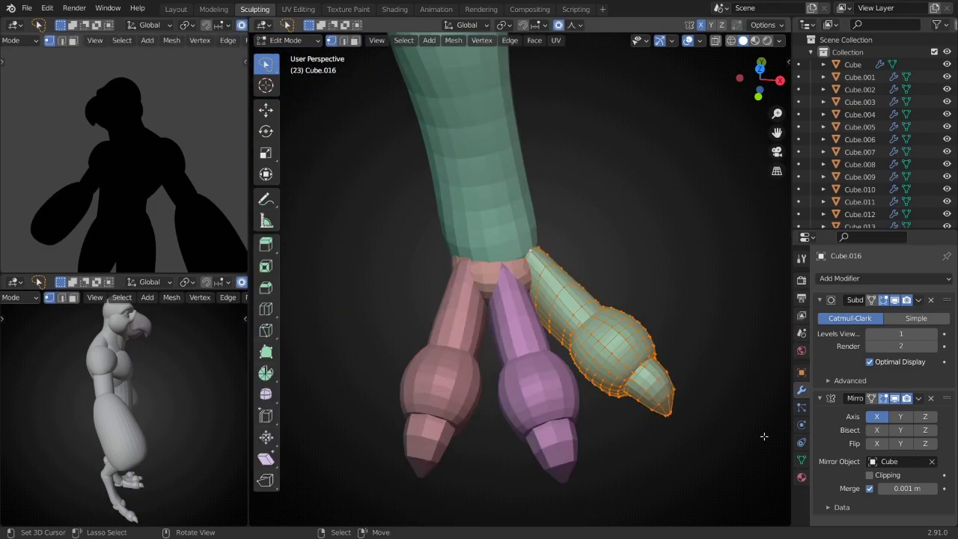
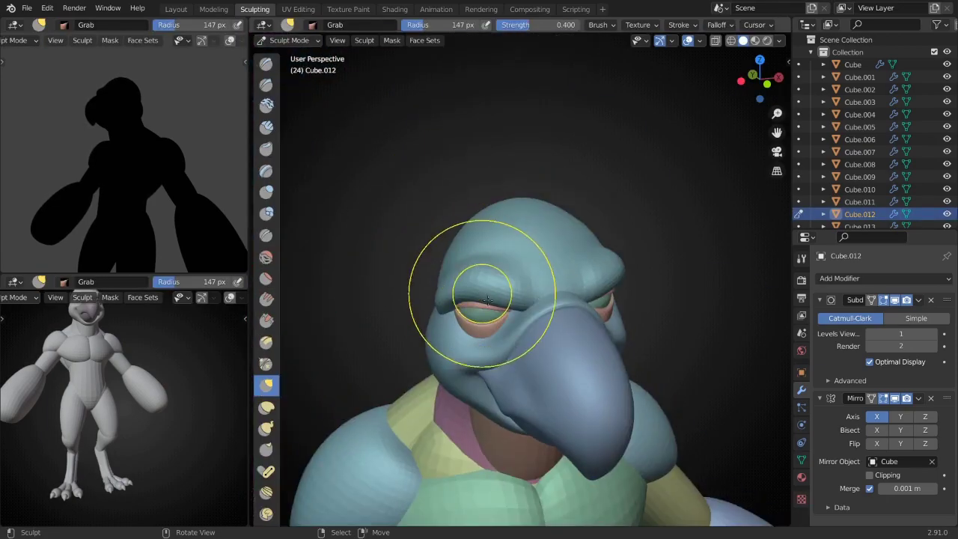
- Grab-sculpt the thigh pieces, checking them from side, front and rotated views
mouse_move(605, 306)
middle_down()
mouse_move(348, 366)
mouse_move(452, 335)
middle_up()
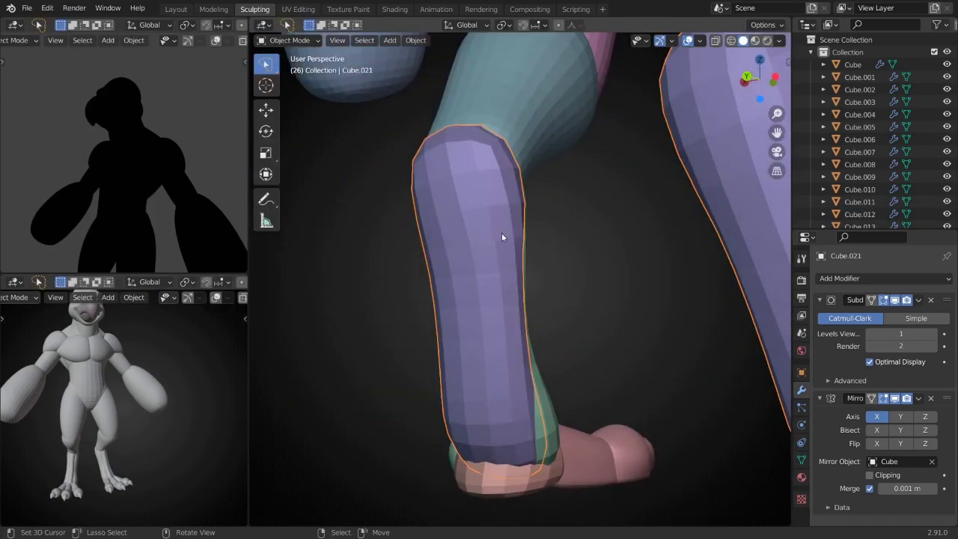
mouse_move(490, 377)
middle_down()
mouse_move(513, 279)
mouse_move(469, 177)
mouse_move(461, 364)
middle_up()
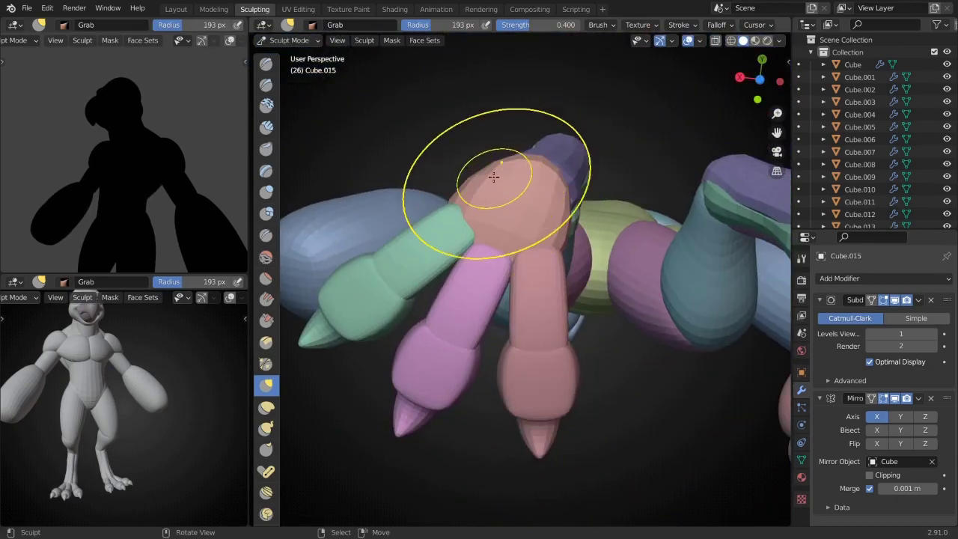
middle_drag(533, 189, 463, 314)
scroll(464, 315, down, 4)
scroll(434, 352, down, 2)
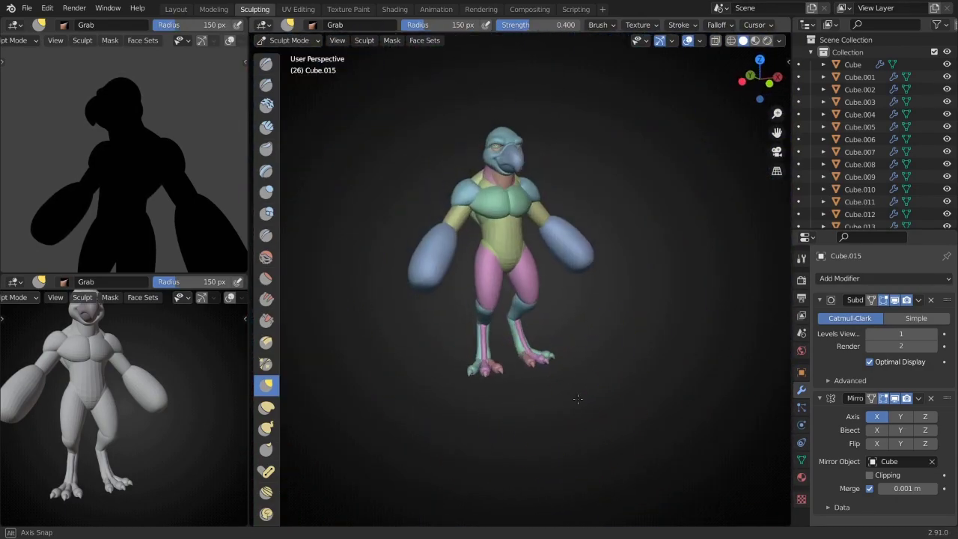
middle_drag(434, 352, 382, 401)
- Reshape the shins, including the pink shin, so they taper down into the feet
middle_drag(552, 229, 604, 200)
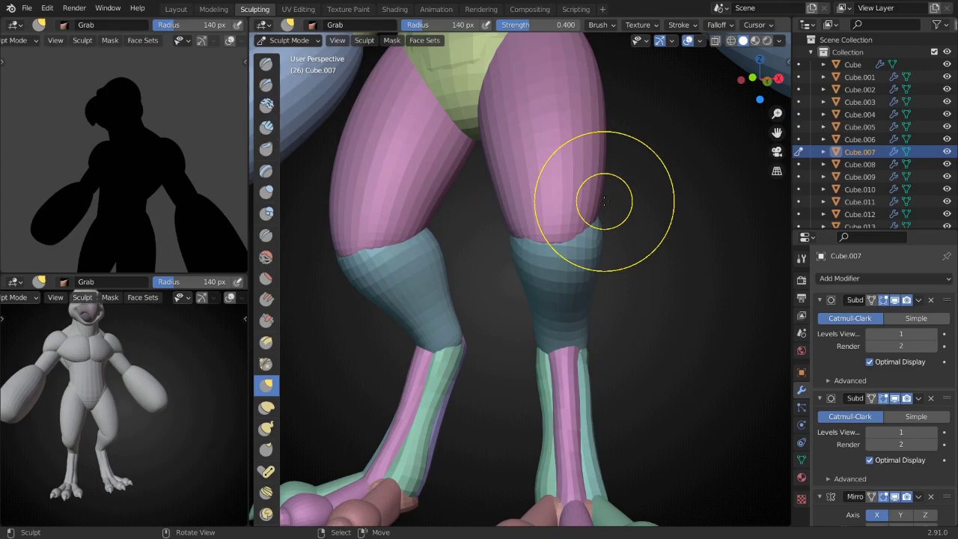
middle_drag(606, 241, 556, 345)
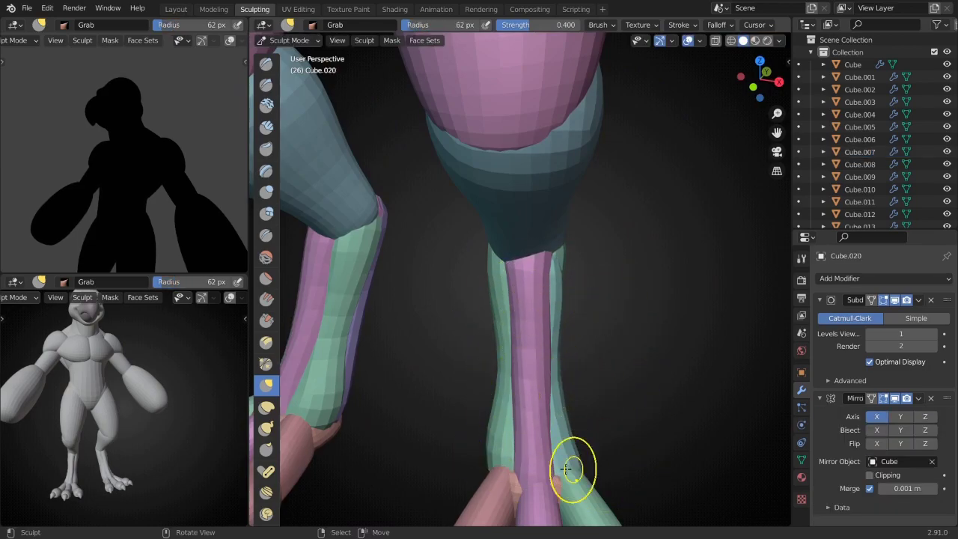
mouse_move(567, 469)
middle_down()
mouse_move(438, 387)
mouse_move(524, 500)
mouse_move(485, 342)
middle_up()
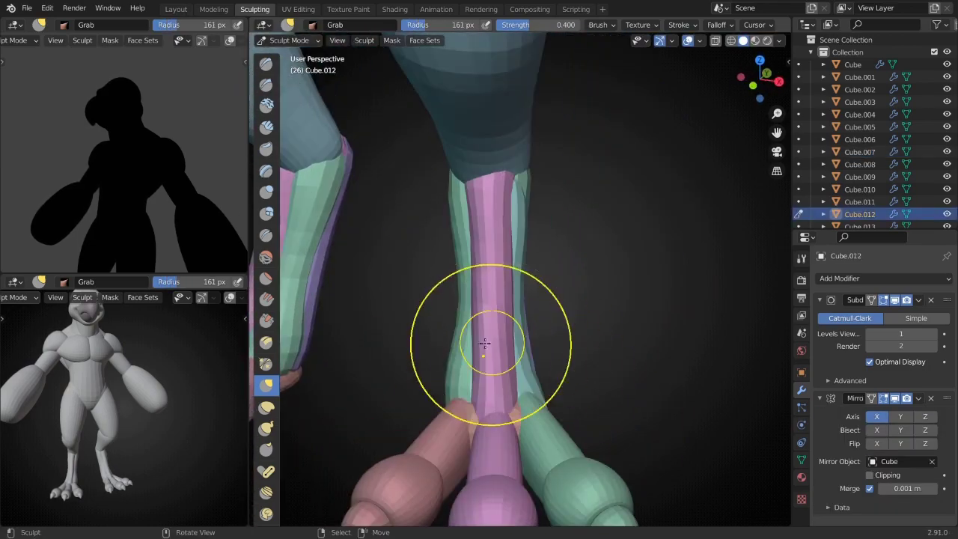
mouse_move(443, 374)
middle_down()
mouse_move(374, 342)
mouse_move(500, 346)
mouse_move(594, 392)
middle_up()
mouse_move(533, 218)
middle_down()
mouse_move(605, 214)
mouse_move(565, 219)
middle_up()
middle_drag(522, 321, 464, 376)
- In Object Mode, rotate the pink toe about 8.5° from the underside view
key(ctrl+Tab)
click(464, 376)
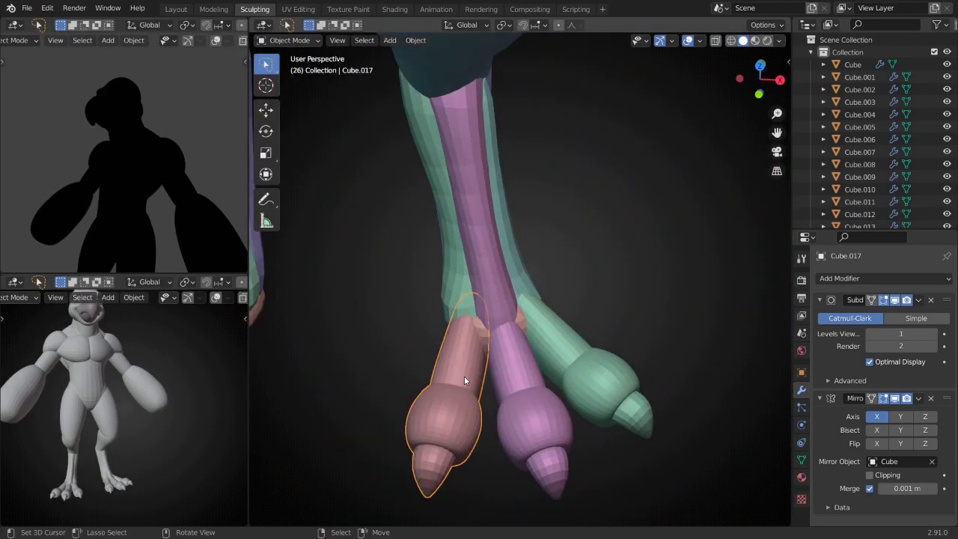
key(Tab)
key(ctrl+KP_7)
key(ctrl+l)
key(r)
click(380, 318)
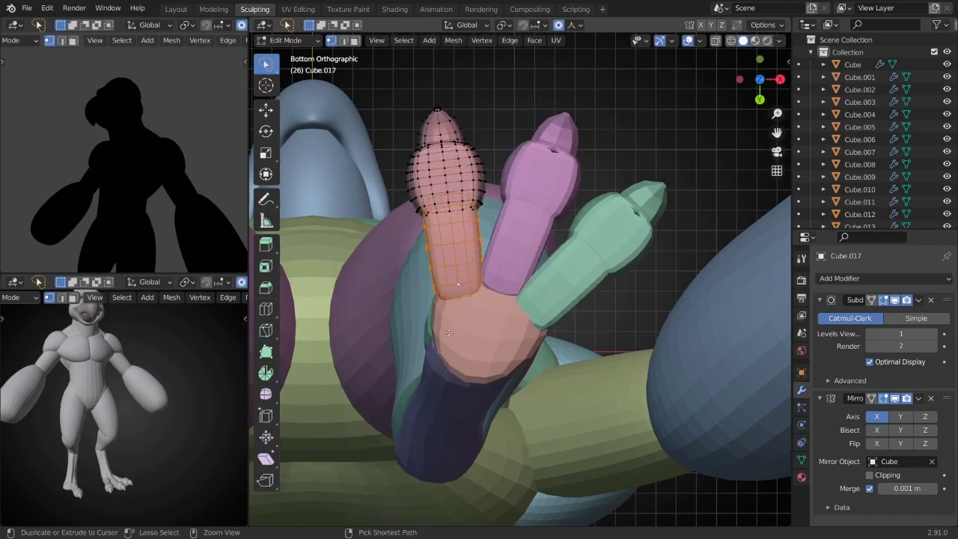
key(Tab)
key(g)
click(509, 345)
- Check the whole body, then rotate the pink toe further from the underside view
mouse_move(509, 345)
middle_down()
mouse_move(524, 312)
mouse_move(517, 173)
middle_up()
scroll(524, 312, down, 5)
key(ctrl+KP_7)
scroll(502, 275, up, 3)
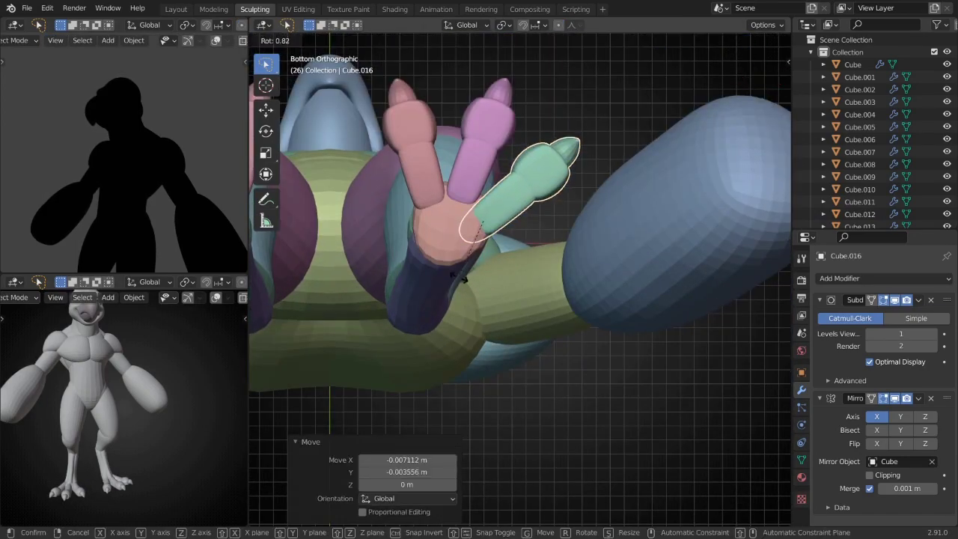
click(413, 165)
key(r)
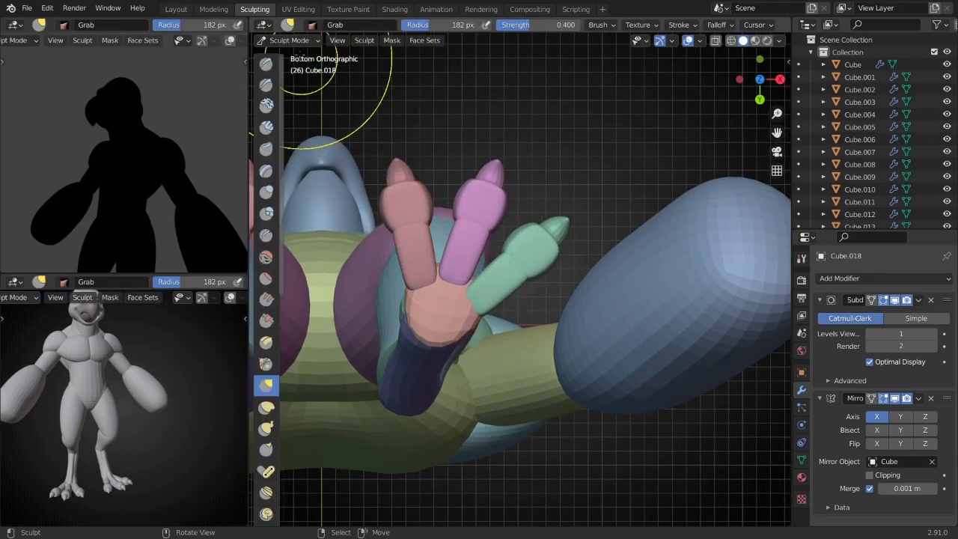
click(479, 172)
- Move the magenta toe into place and lengthen it along its local Y axis
key(g)
click(418, 268)
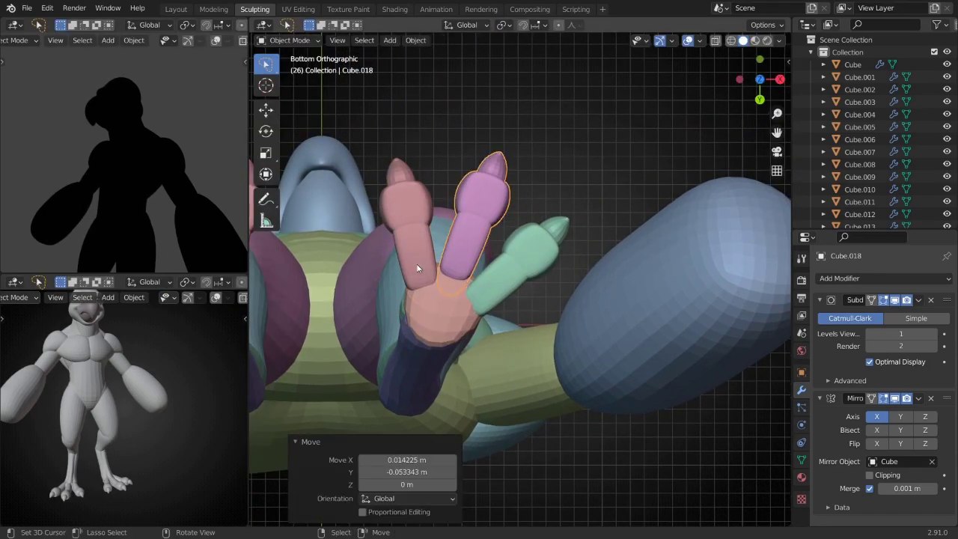
key(s)
key(y)
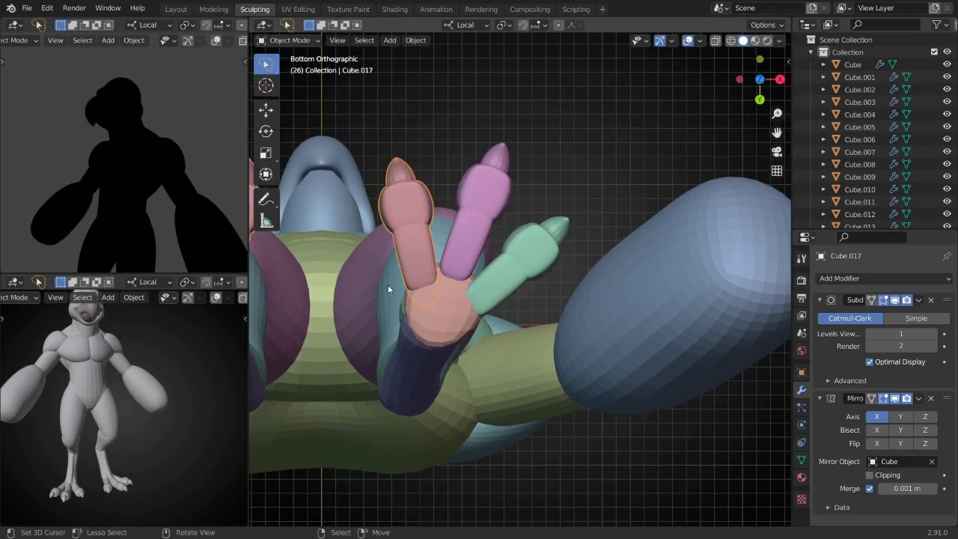
click(478, 295)
middle_drag(449, 310, 439, 354)
scroll(439, 355, down, 5)
- Grab-sculpt the big blue arm and torso back with a smaller brush
alt+middle_drag(590, 347, 517, 161)
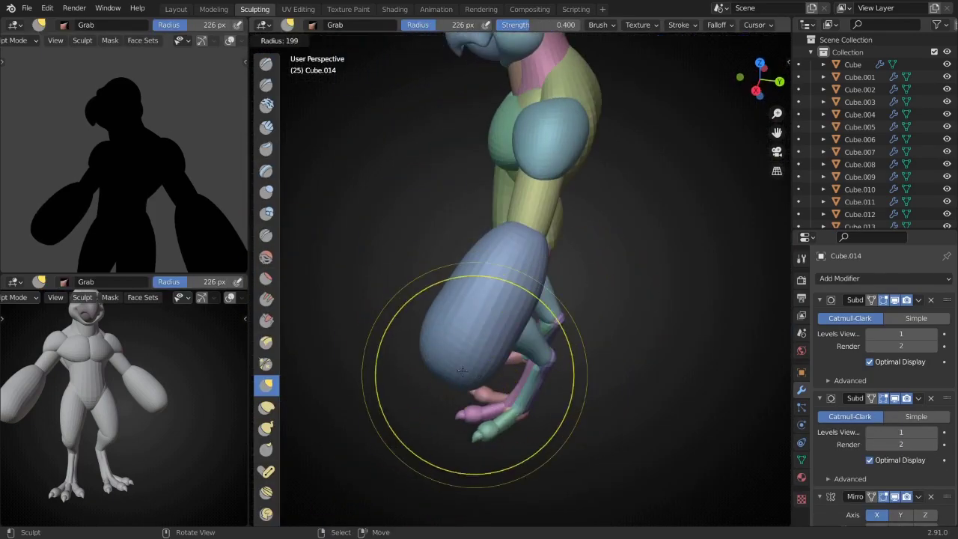
middle_drag(500, 316, 549, 303)
alt+middle_drag(502, 241, 526, 265)
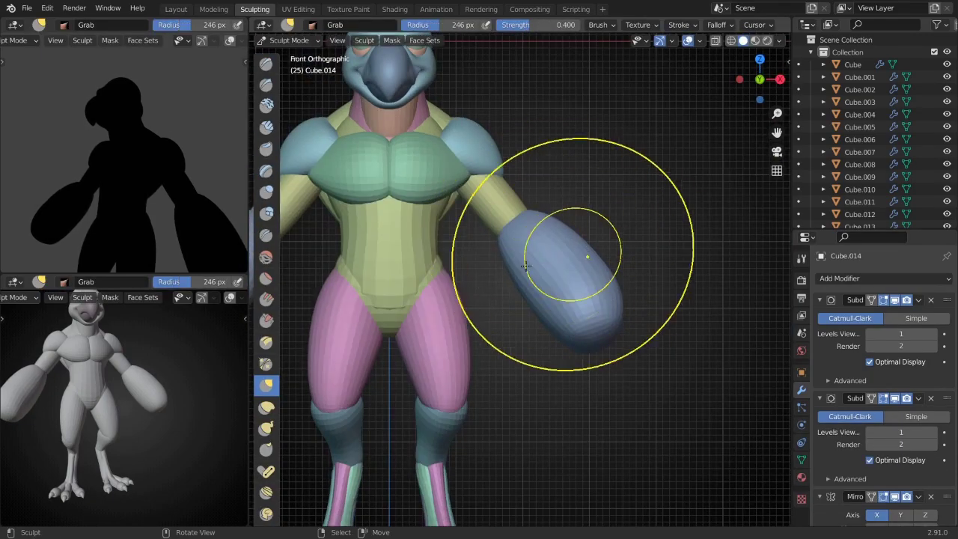
middle_drag(581, 332, 452, 353)
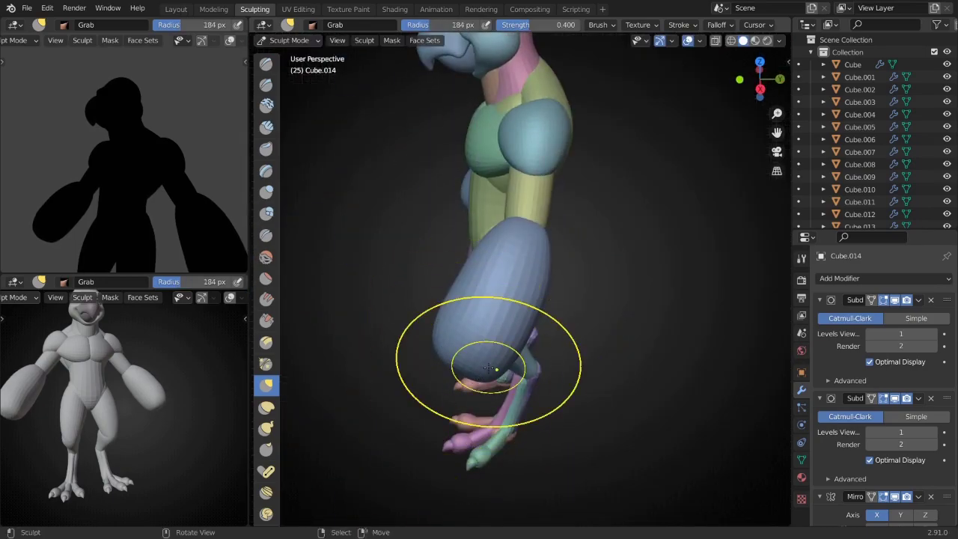
mouse_move(534, 367)
middle_down()
mouse_move(509, 365)
mouse_move(479, 225)
mouse_move(550, 322)
mouse_move(417, 273)
mouse_move(576, 247)
mouse_move(554, 232)
mouse_move(551, 214)
mouse_move(539, 246)
mouse_move(567, 278)
mouse_move(547, 325)
mouse_move(610, 273)
middle_up()
key(f)
click(798, 202)
key(f)
click(415, 273)
- Carve a crease into the torso with the Crease brush
key(shift+c)
key(f)
click(539, 239)
scroll(539, 247, down, 3)
scroll(536, 253, down, 1)
- Return to Object Mode in front view and hide the character's collection
key(KP_1)
key(KP_1)
key(ctrl+Tab)
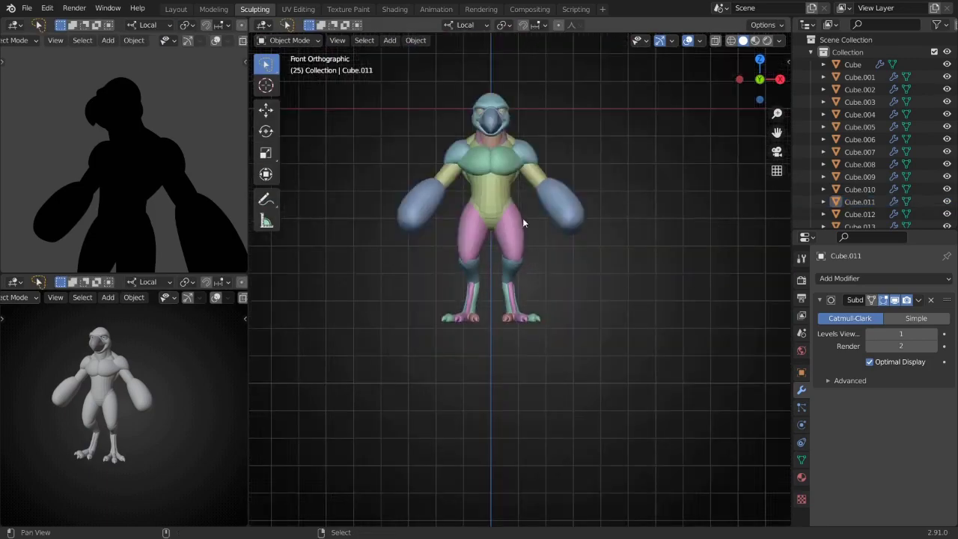
click(934, 52)
- Add a cube, scale it, loop-cut it and flatten it to 0.391 in local Y
key(shift+a)
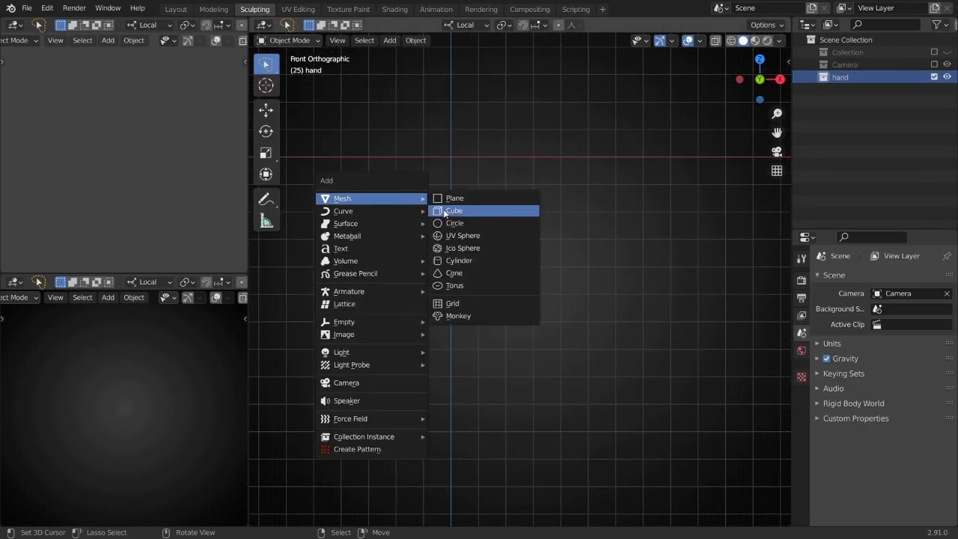
click(468, 210)
key(Tab)
key(s)
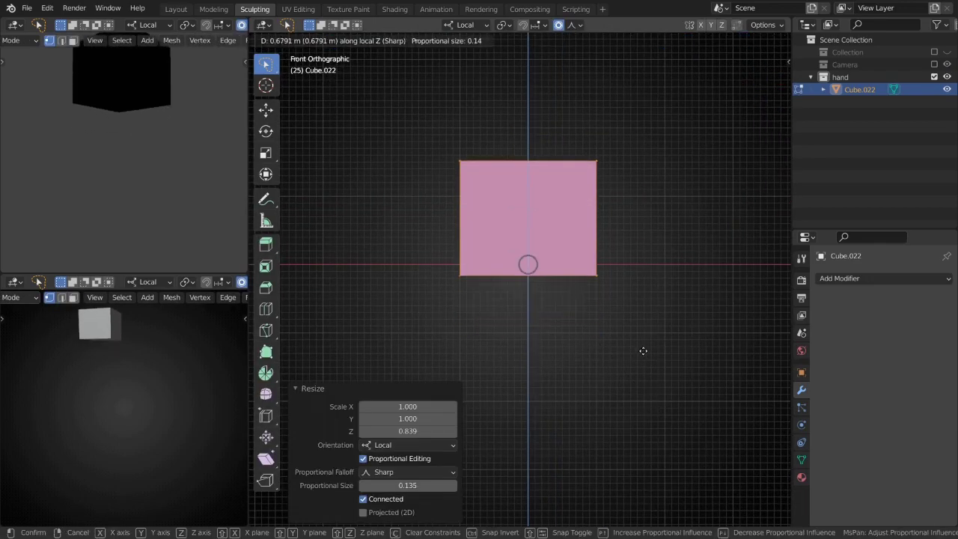
click(641, 349)
key(ctrl+r)
click(457, 222)
middle_drag(457, 222, 479, 247)
key(s)
key(y)
key(y)
click(463, 241)
- Redo the cube's loop cuts, sliding the new edge loops into position
key(KP_7)
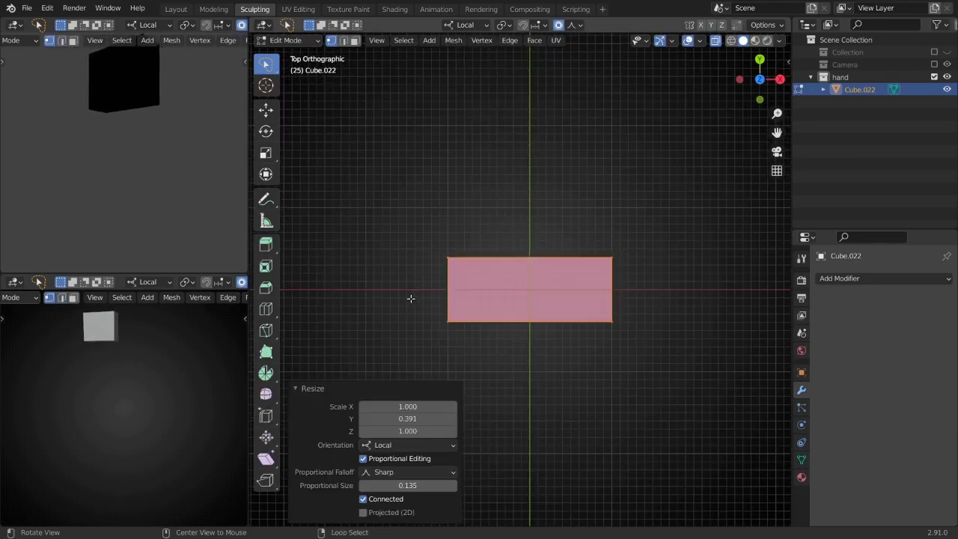
key(ctrl+z)
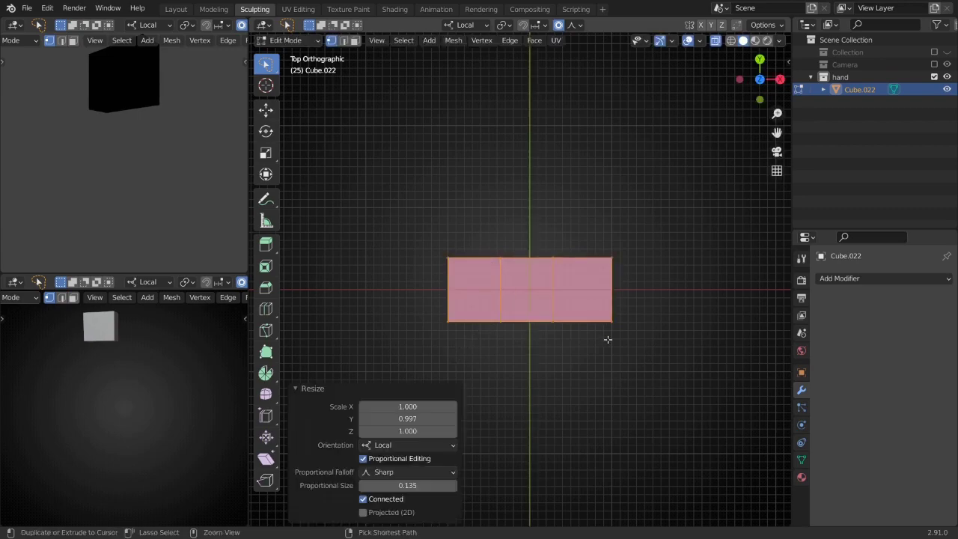
middle_drag(604, 336, 552, 189)
key(ctrl+r)
click(552, 188)
click(507, 382)
key(KP_3)
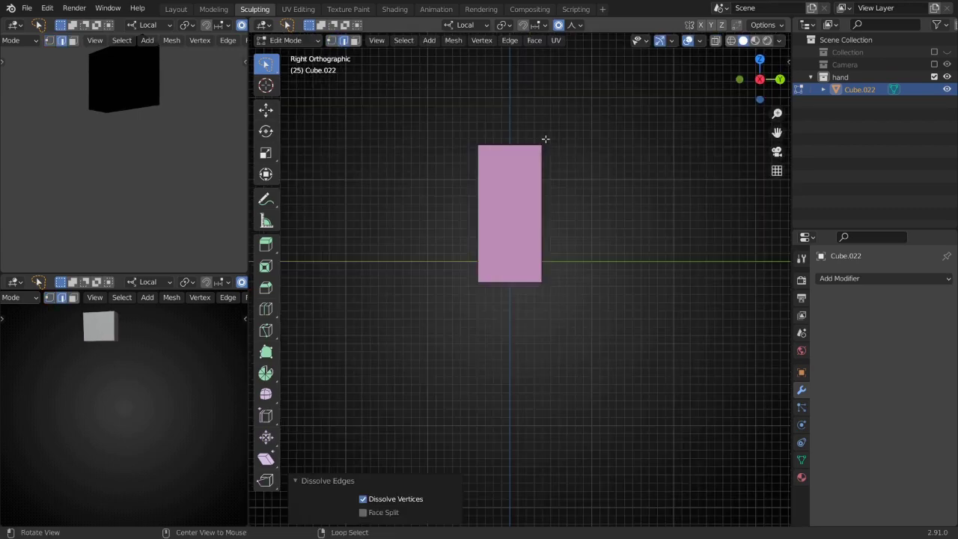
middle_drag(545, 139, 546, 160)
key(ctrl+r)
click(545, 161)
key(KP_7)
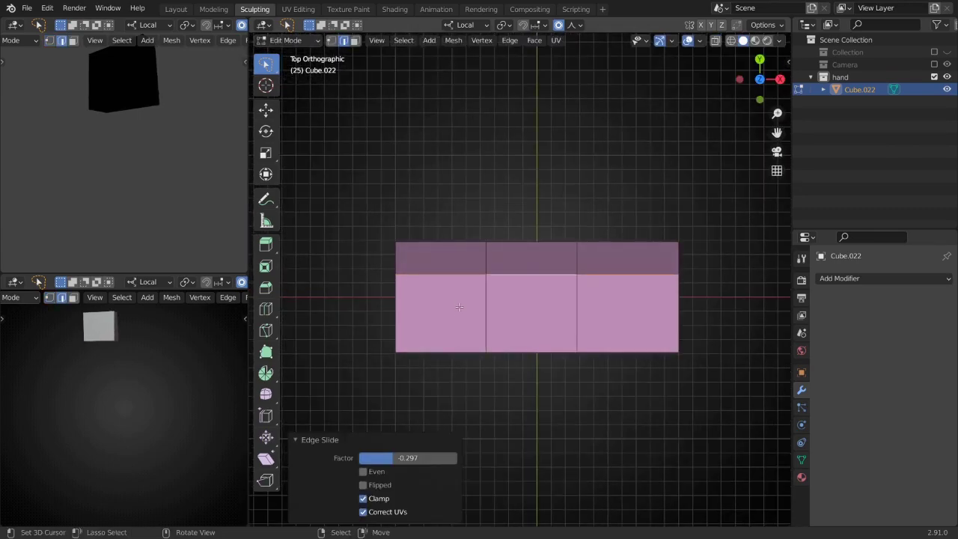
- Rotate the block's end face about -19.7°, then undo and redo edits
key(3)
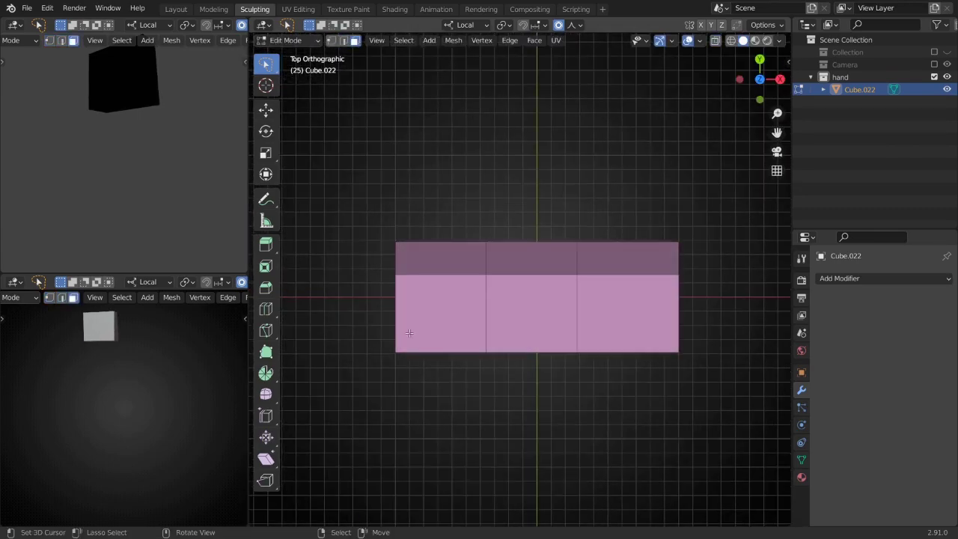
key(r)
click(362, 333)
click(429, 333)
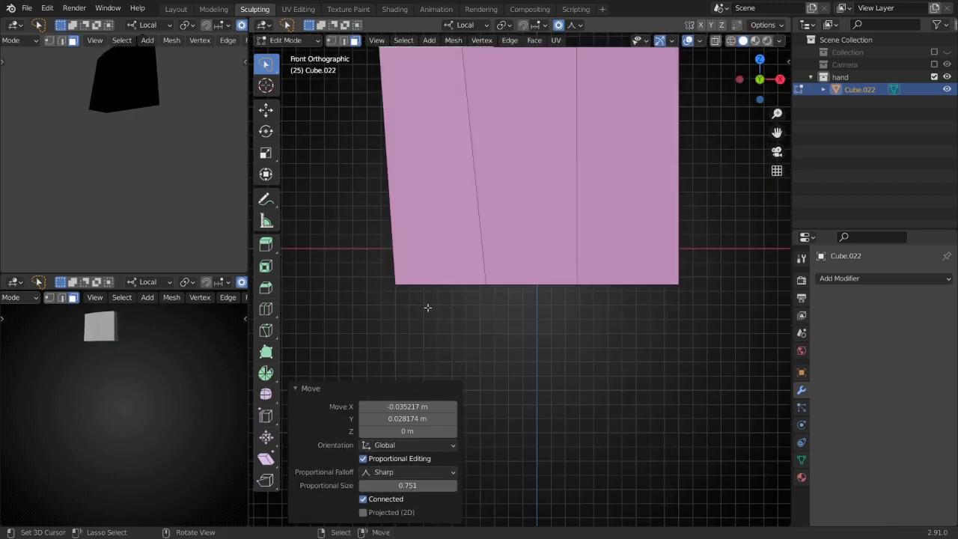
scroll(523, 262, down, 3)
mouse_move(524, 262)
middle_down()
mouse_move(546, 233)
mouse_move(553, 274)
mouse_move(487, 377)
mouse_move(674, 317)
mouse_move(493, 297)
mouse_move(496, 288)
mouse_move(539, 285)
mouse_move(628, 305)
mouse_move(481, 314)
mouse_move(524, 300)
middle_up()
key(ctrl+z)
key(ctrl+z)
key(ctrl+z)
key(ctrl+shift+z)
key(ctrl+shift+z)
key(ctrl+shift+z)
key(ctrl+r)
- Bend the block by rotating and moving a face with proportional falloff
key(Tab)
key(Tab)
click(560, 321)
key(r)
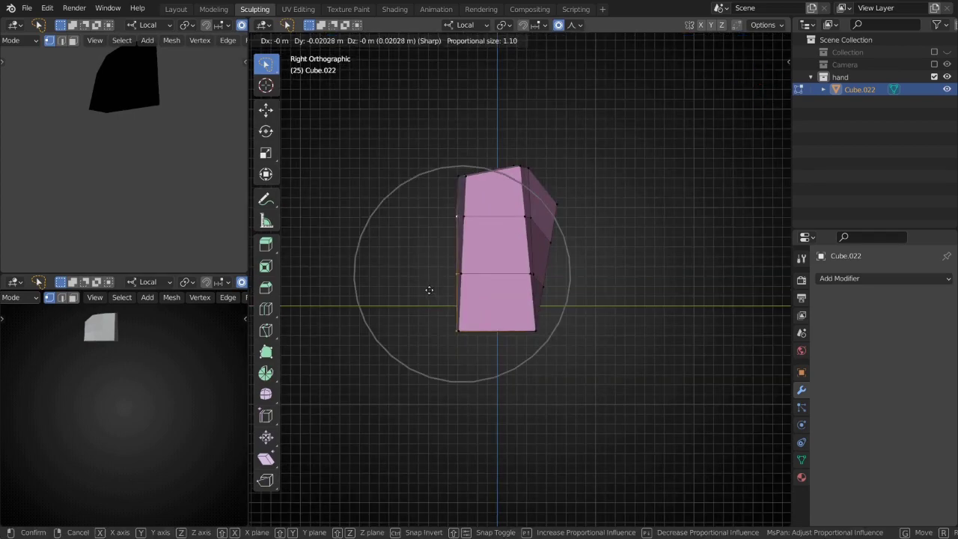
click(528, 266)
alt+middle_drag(466, 269, 472, 262)
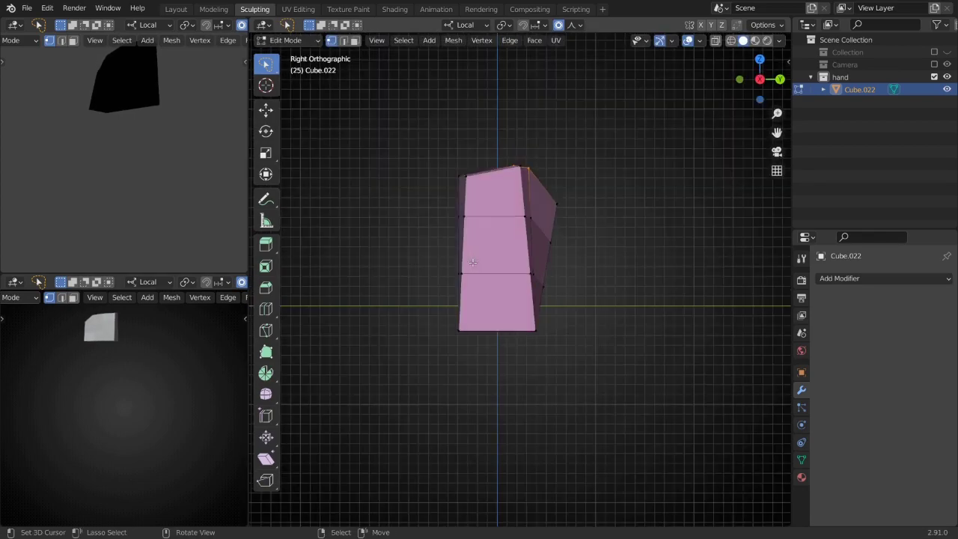
key(g)
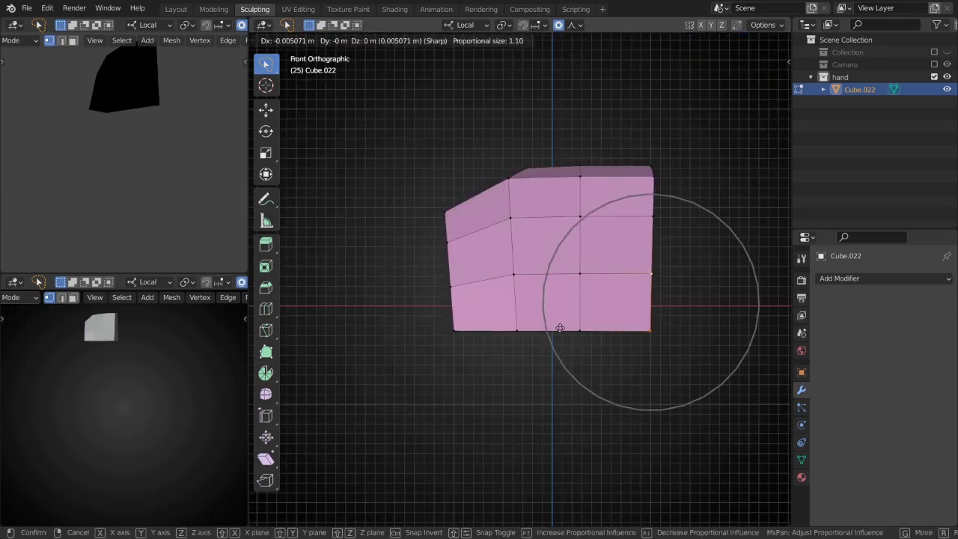
click(556, 321)
mouse_move(556, 320)
middle_down()
mouse_move(472, 336)
mouse_move(478, 330)
mouse_move(544, 359)
mouse_move(648, 276)
mouse_move(544, 295)
middle_up()
- Add an extra loop cut and two subdivision levels to round the palm
key(Tab)
click(537, 362)
key(Tab)
key(ctrl+1)
key(ctrl+1)
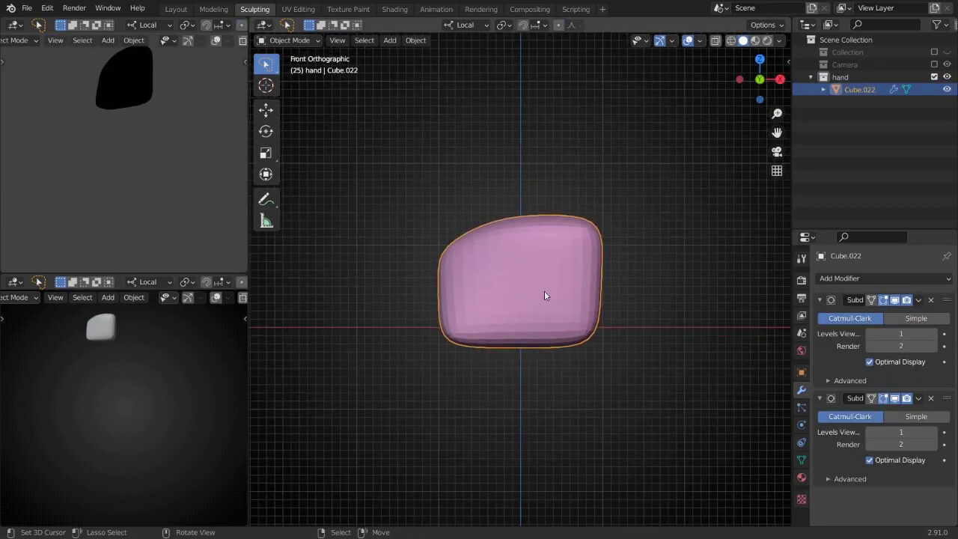
- Sculpt the palm block with a 241 px brush, pulling its lower-left down
key(ctrl+Tab)
drag(496, 304, 473, 346)
mouse_move(539, 337)
middle_down()
mouse_move(589, 268)
mouse_move(524, 299)
mouse_move(512, 327)
middle_up()
click(536, 275)
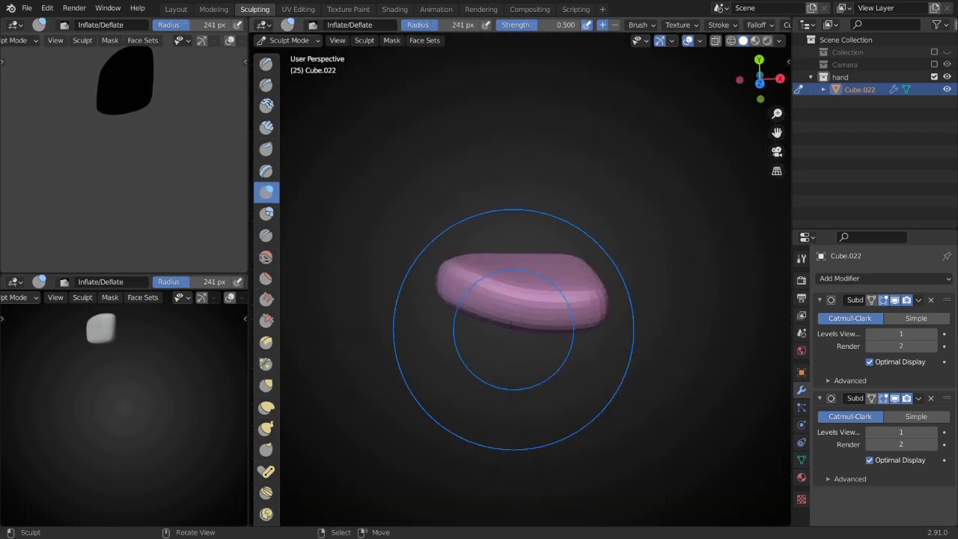
middle_drag(507, 290, 540, 277)
- Reshape the hand with the Grab brush, enlarged to about 301 px
key(g)
alt+middle_drag(485, 289, 520, 248)
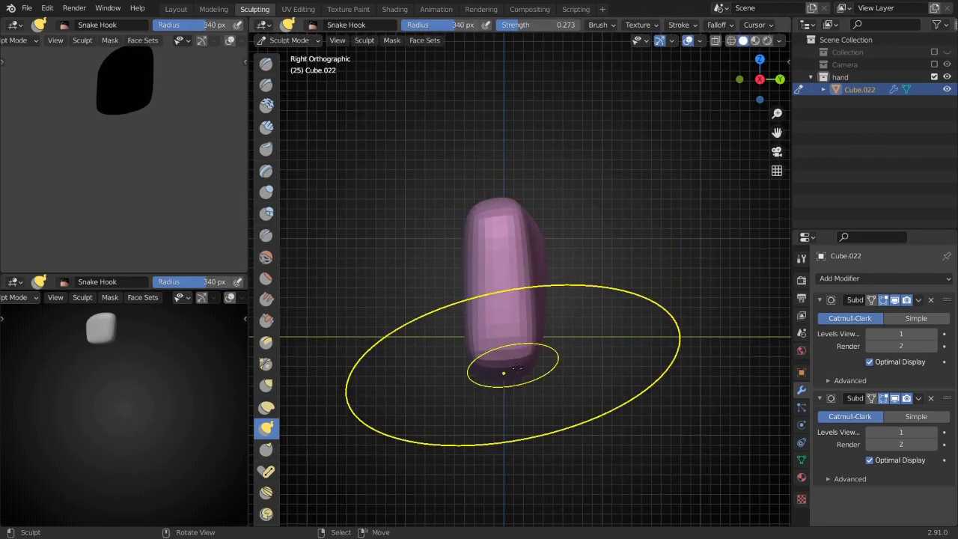
mouse_move(461, 277)
middle_down()
mouse_move(507, 325)
mouse_move(524, 289)
mouse_move(466, 330)
mouse_move(519, 327)
mouse_move(477, 318)
middle_up()
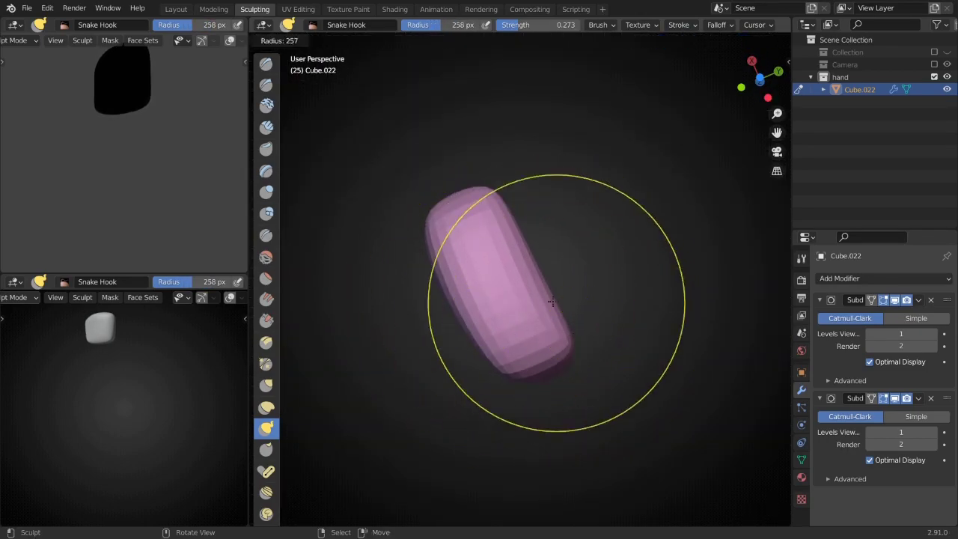
key(f)
mouse_move(434, 266)
middle_down()
mouse_move(513, 222)
mouse_move(556, 288)
middle_up()
click(523, 247)
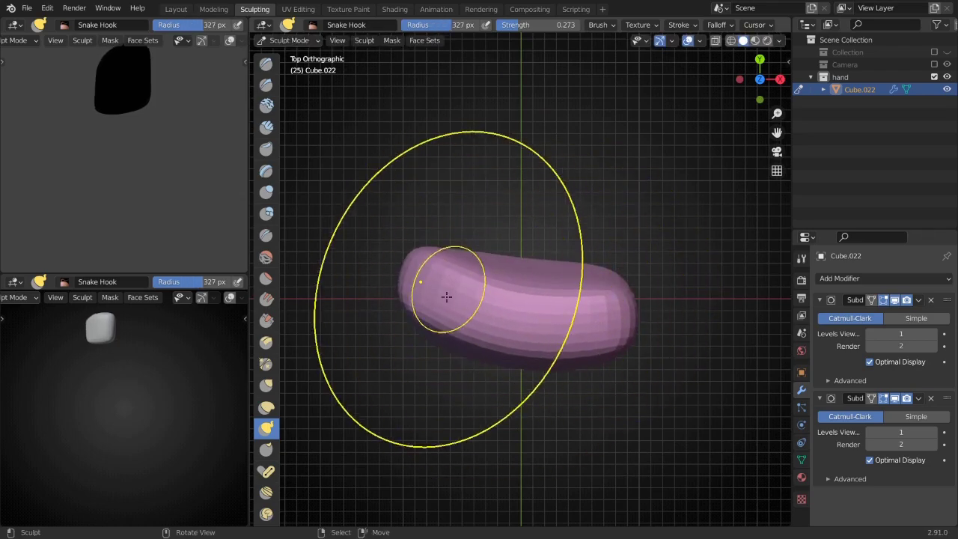
- Check the curved palm from the front and return to Object Mode
alt+middle_drag(606, 312, 457, 409)
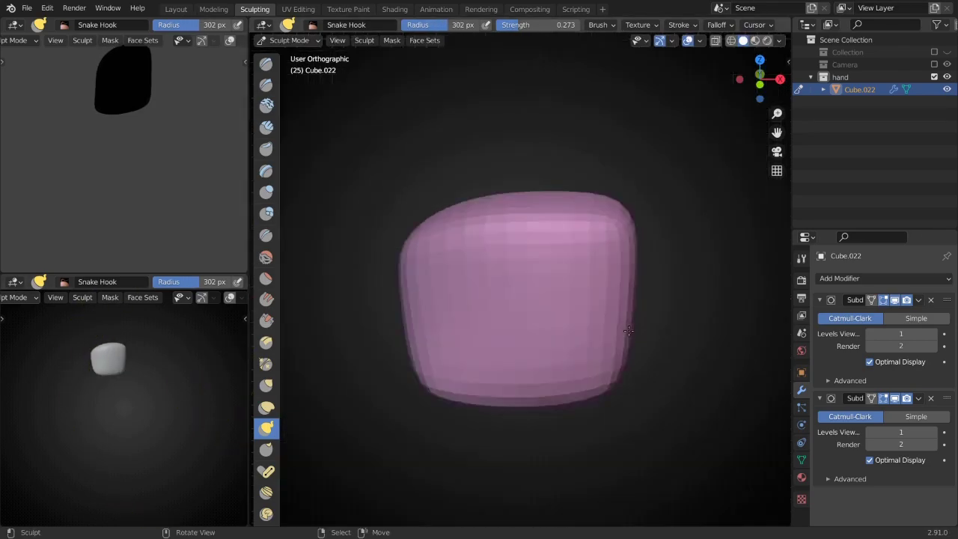
scroll(441, 391, down, 6)
key(ctrl+Tab)
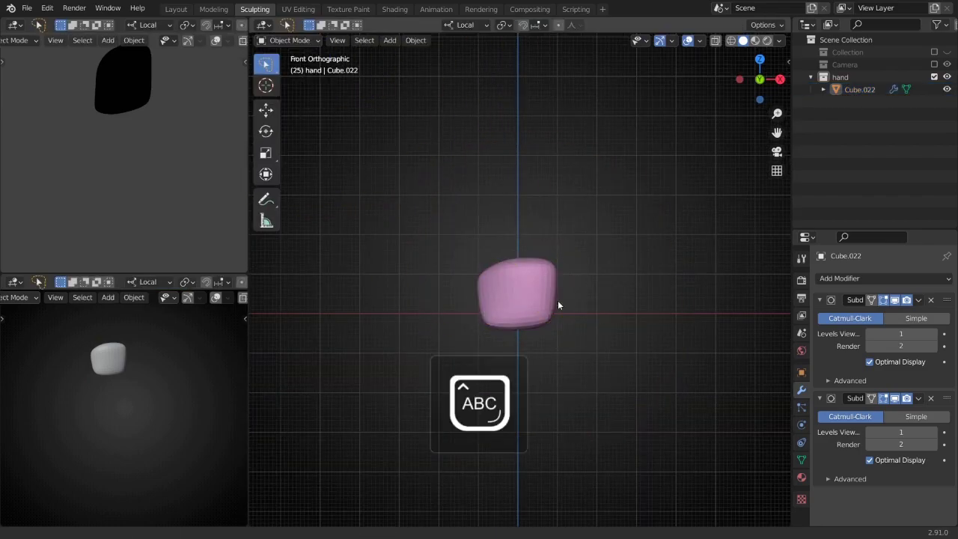
ctrl+scroll(507, 292, down, 3)
- Add a new cube beside the palm and scale it down into a finger block
key(shift+a)
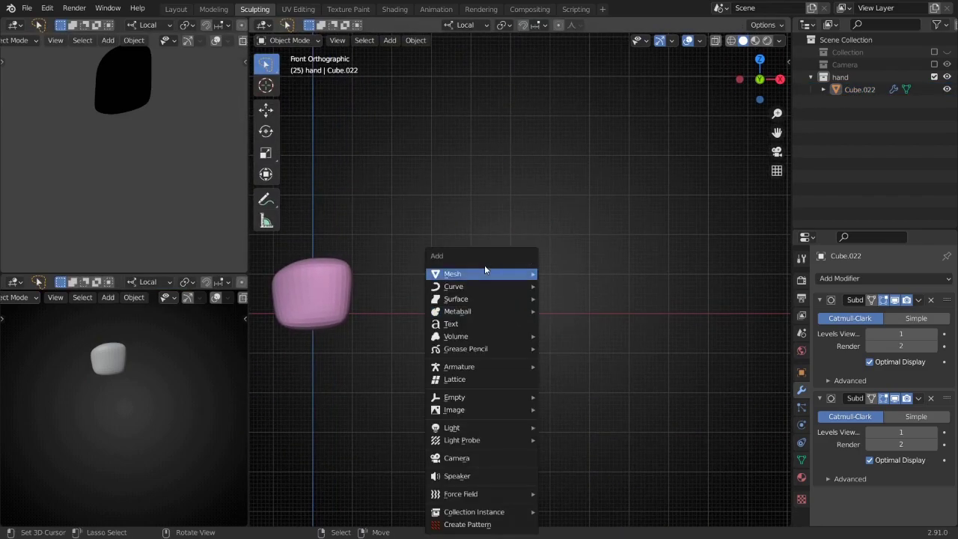
click(584, 284)
key(Tab)
key(s)
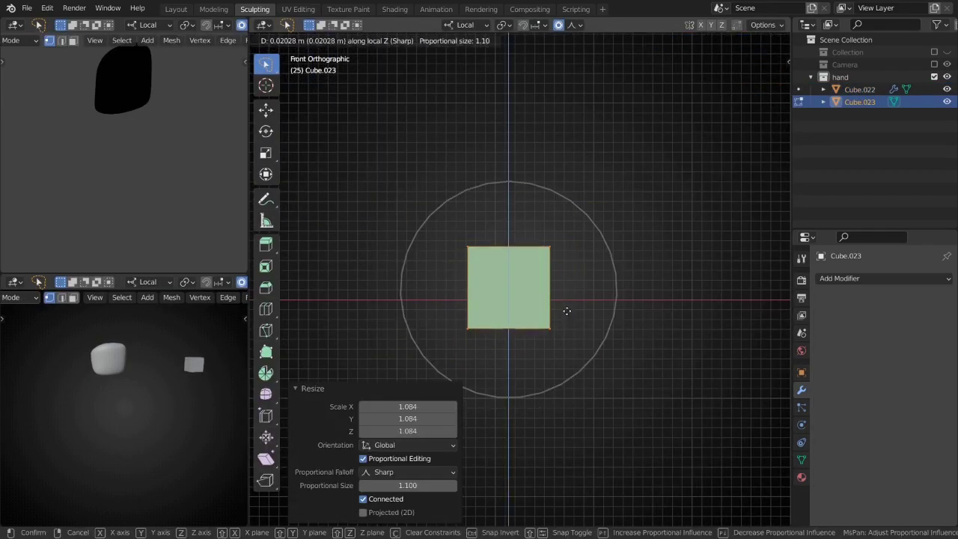
key(s)
key(z)
right_click(558, 369)
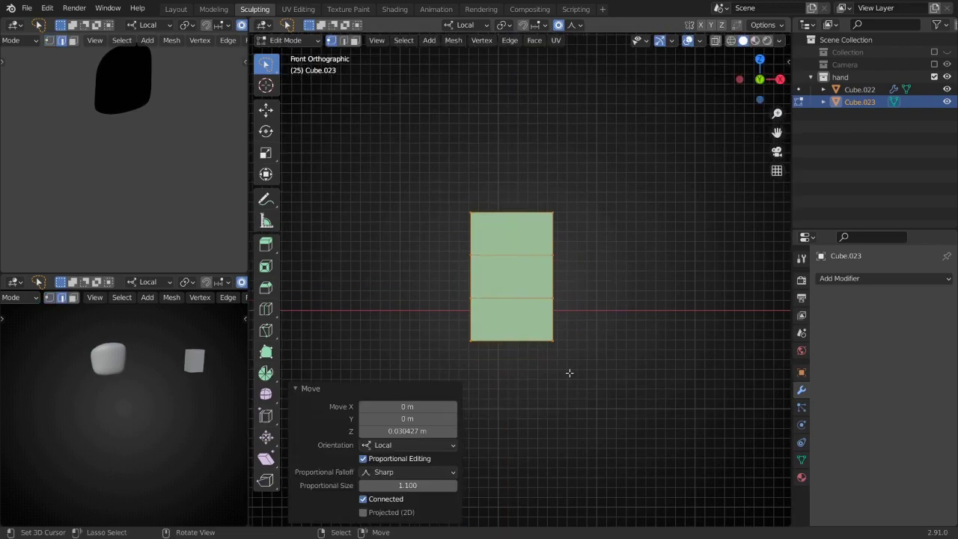
- Give the block loop cuts and two Subdivision levels, stretching the top into a pill shape
key(Tab)
key(ctrl+1)
key(Tab)
key(ctrl+1)
key(g)
key(z)
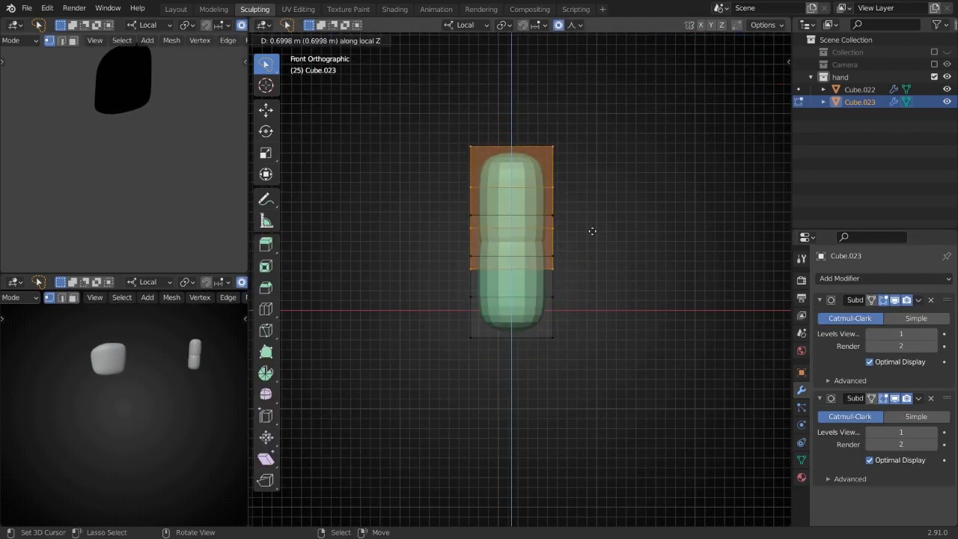
key(s)
key(z)
key(z)
right_click(598, 369)
key(Tab)
- Duplicate the finger pill and stack the copy on top, undoing an accidental rotation
key(shift+d)
key(z)
click(646, 338)
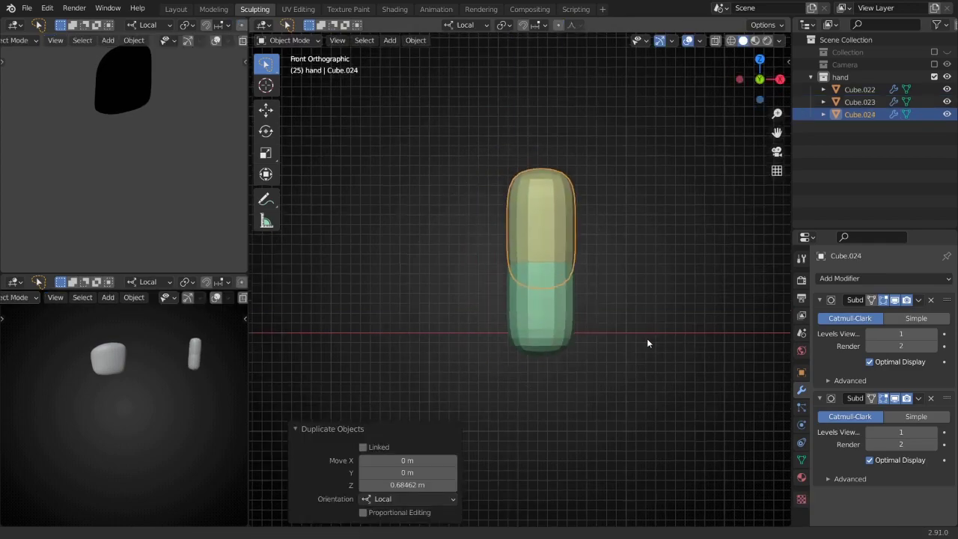
key(KP_3)
key(r)
key(ctrl+z)
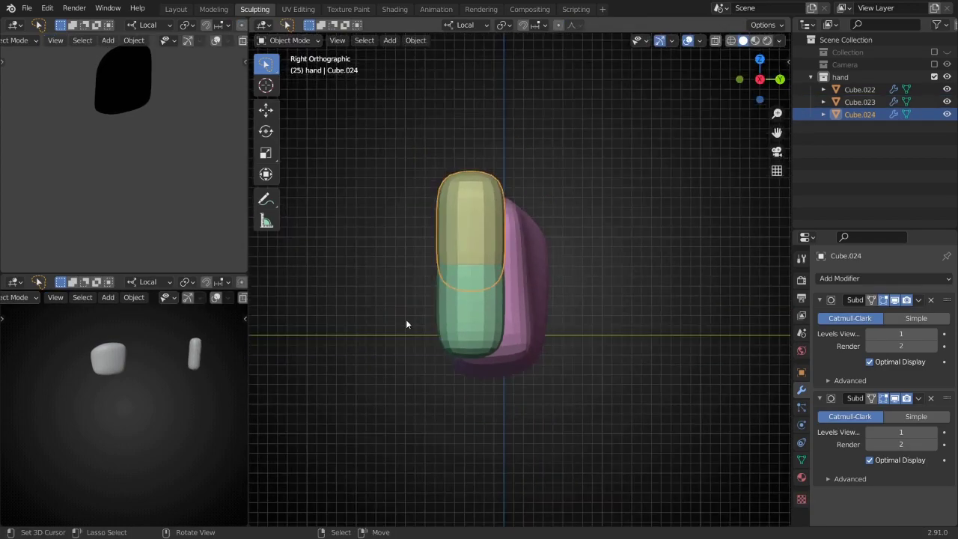
key(g)
key(z)
click(404, 319)
- Frame the upper segment, then bake one smoothing level into the lower segment
key(KP_1)
key(alt+a)
click(528, 236)
key(KP_Decimal)
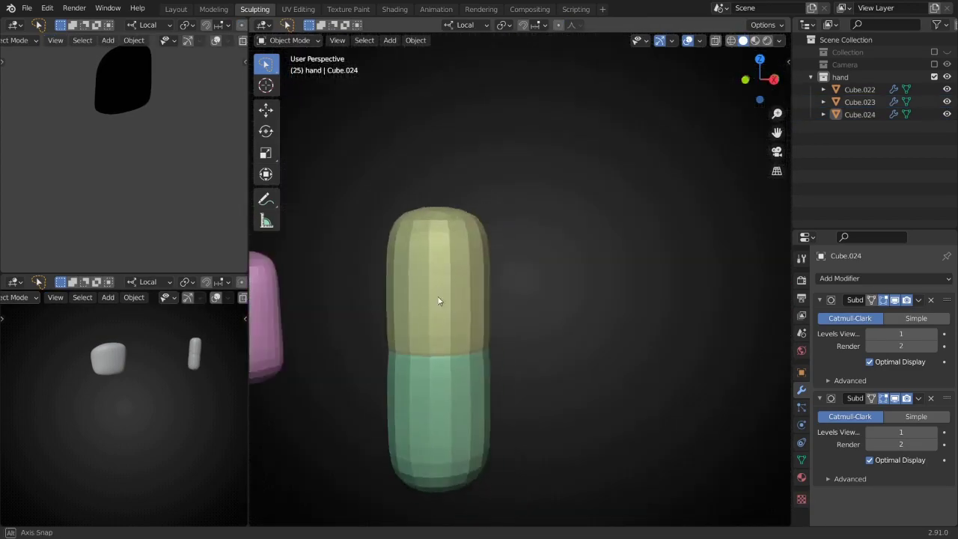
middle_drag(439, 299, 644, 403)
key(KP_1)
key(ctrl+Tab)
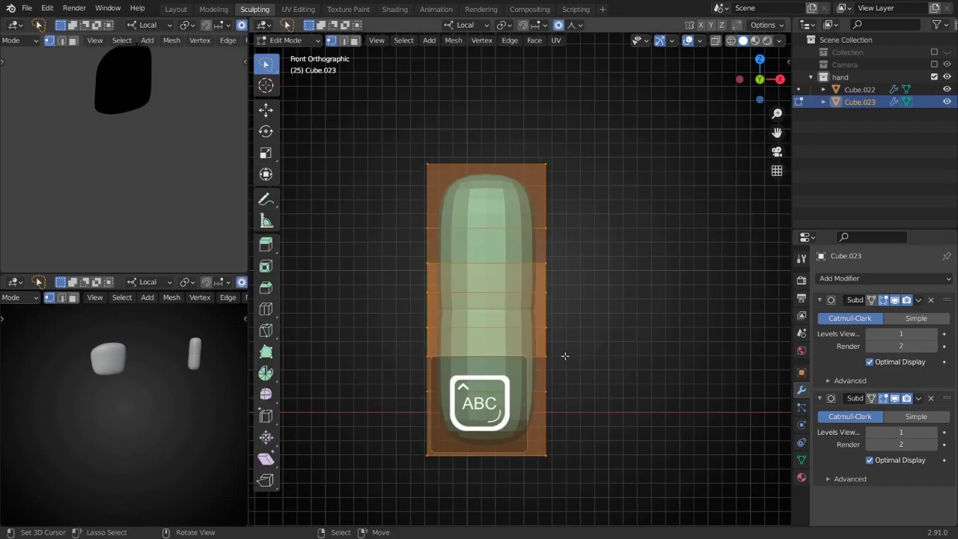
- Sculpt the top of the finger with a Snake Hook stroke after enlarging the brush
key(ctrl+a)
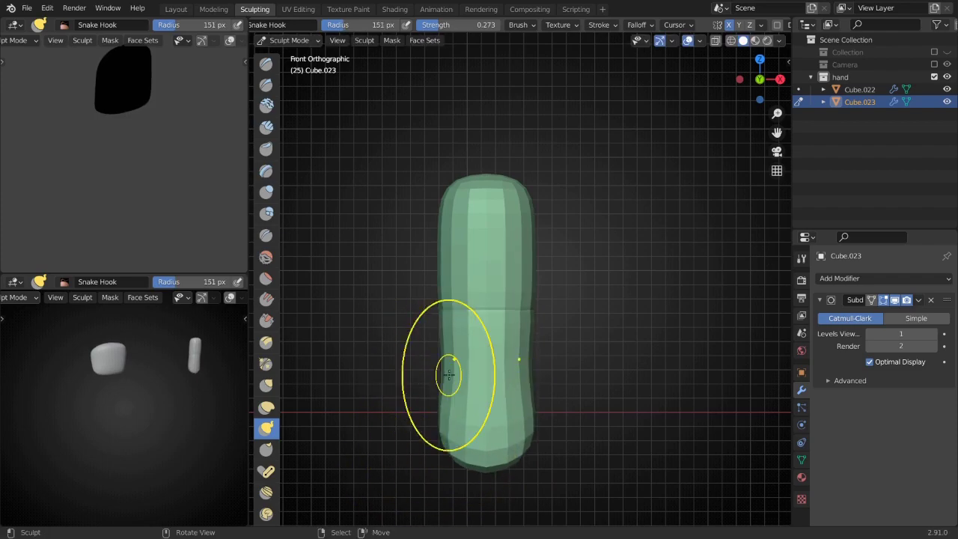
shift+middle_drag(448, 374, 459, 421)
key(f)
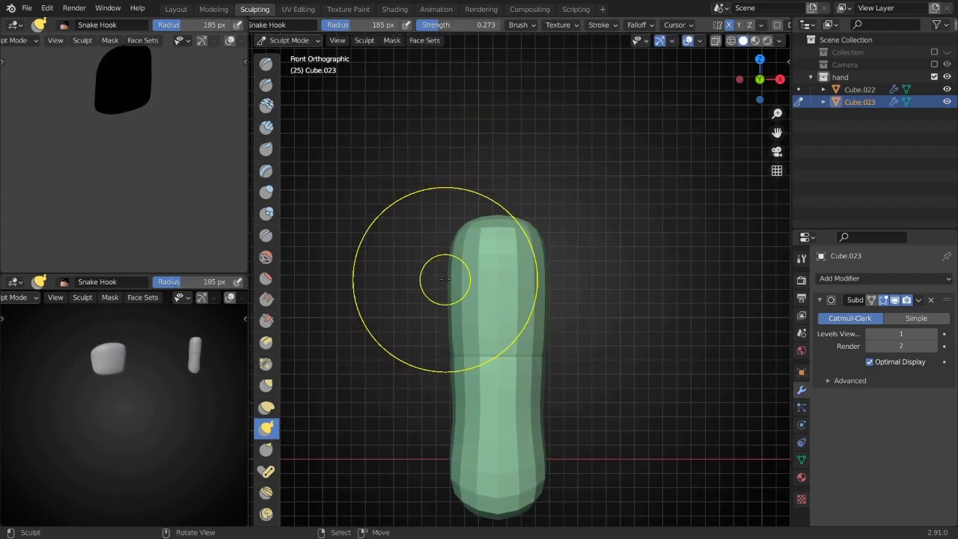
key(KP_3)
key(f)
click(509, 197)
scroll(509, 197, up, 2)
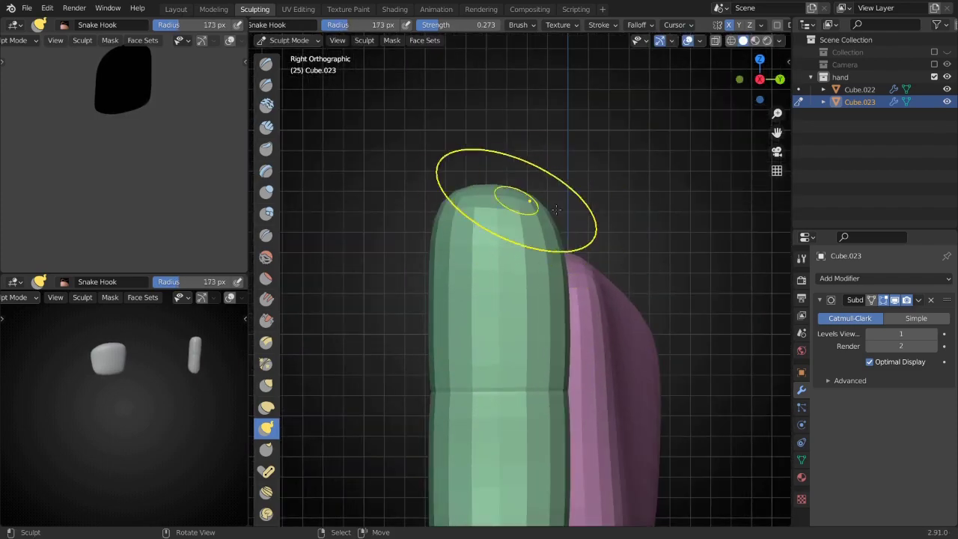
mouse_move(508, 197)
shift+middle_down()
mouse_move(536, 262)
mouse_move(479, 314)
shift+middle_up()
- Crease the finger's joint line with the Crease brush
key(f)
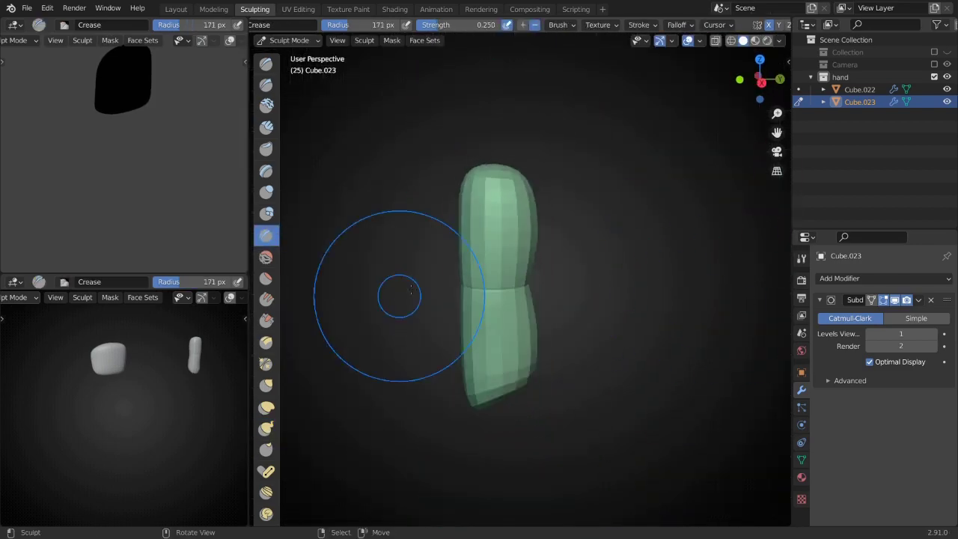
click(441, 299)
key(ctrl+a)
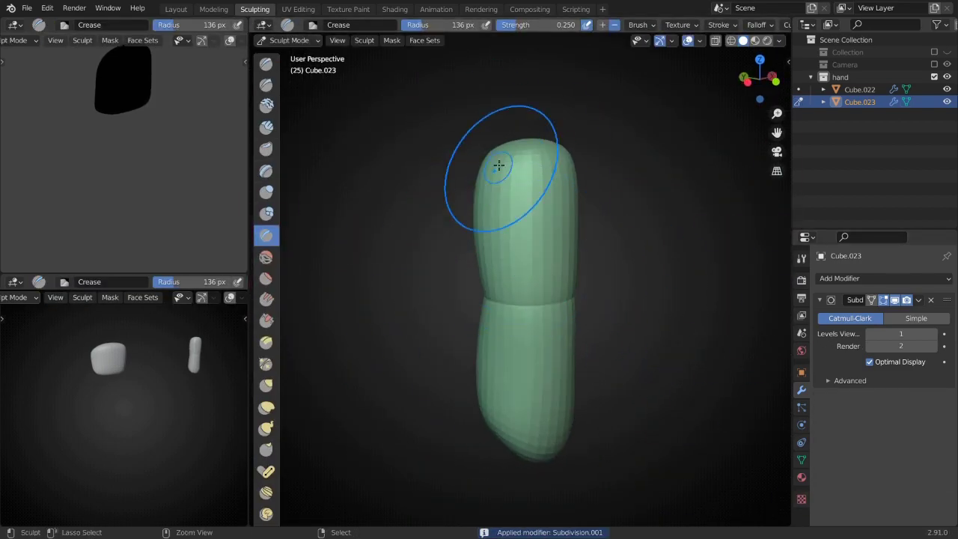
middle_drag(537, 147, 469, 285)
key(KP_3)
key(f)
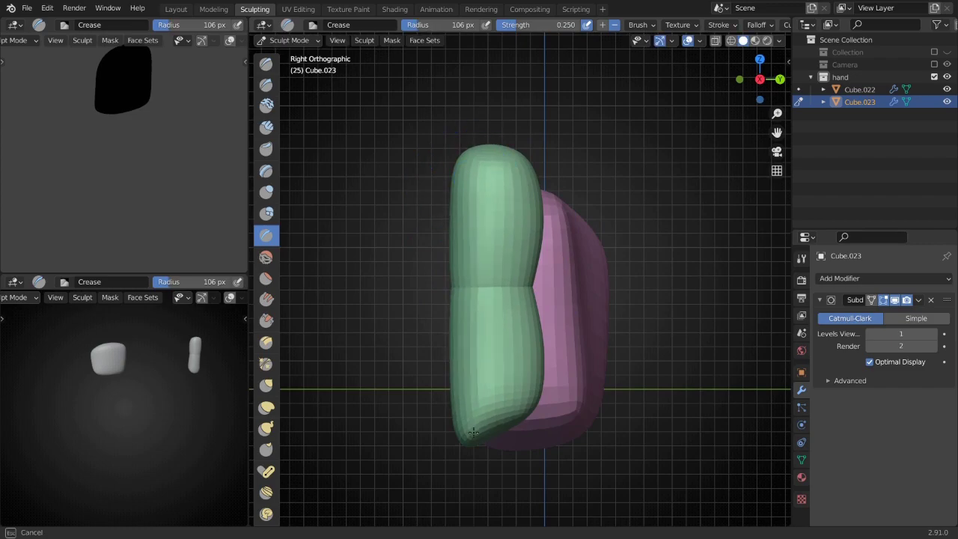
middle_drag(473, 431, 503, 166)
- Refine the finger's shape with the Grab and Inflate brushes
key(g)
key(KP_3)
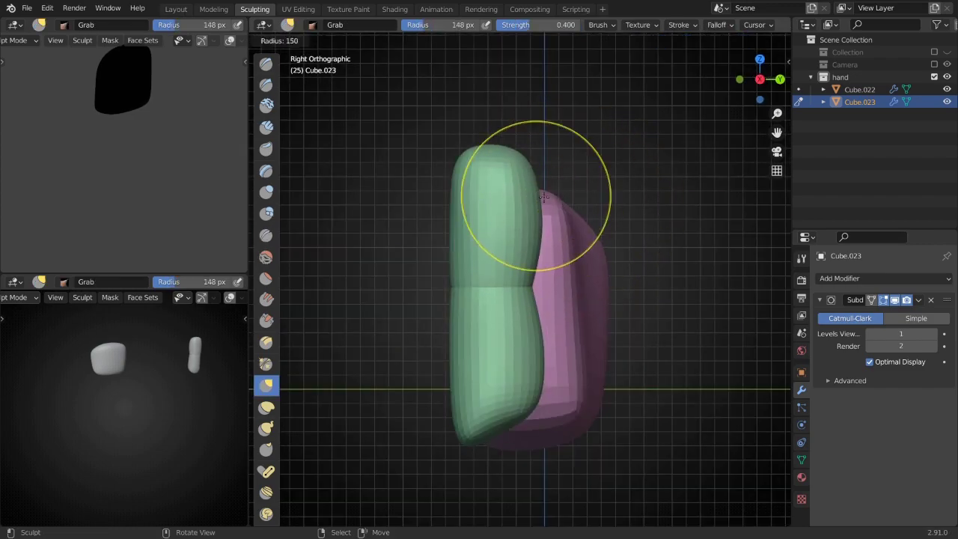
click(543, 196)
key(i)
mouse_move(543, 196)
middle_down()
mouse_move(502, 299)
mouse_move(474, 291)
mouse_move(515, 279)
mouse_move(519, 214)
mouse_move(570, 291)
middle_up()
key(g)
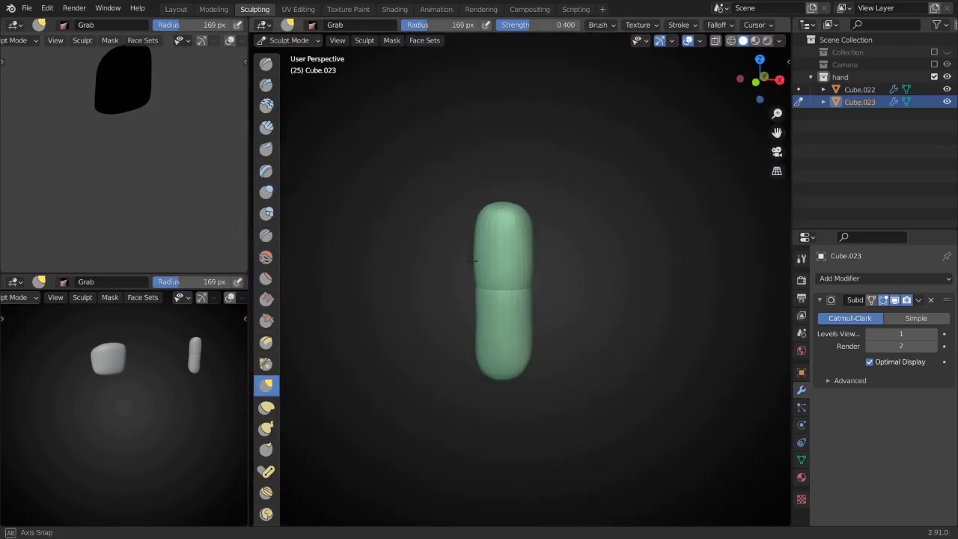
key(KP_1)
- Return to Object Mode, reposition the finger and apply all its transforms
key(Tab)
key(KP_Decimal)
key(Tab)
key(g)
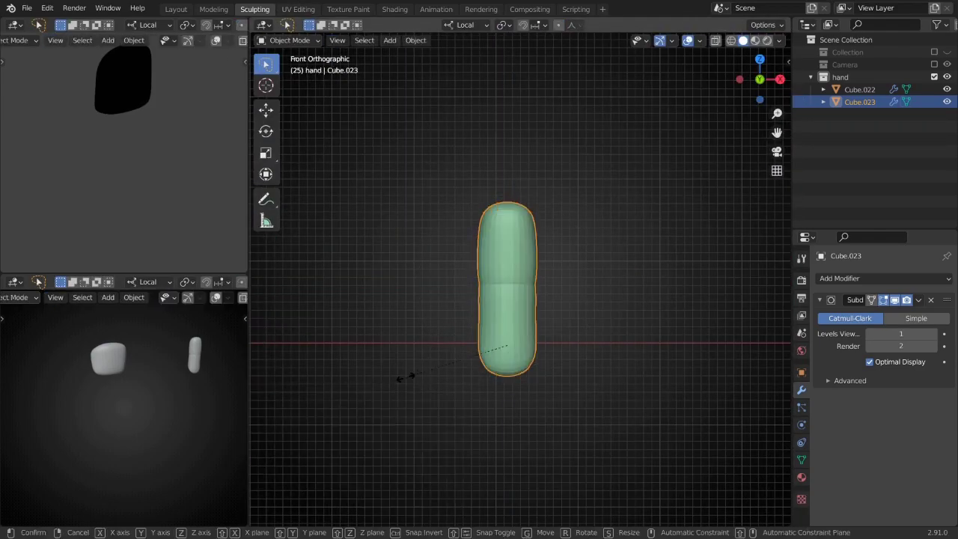
click(374, 374)
- Resume sculpting the finger, viewing it beside the palm and resizing the brush
key(ctrl+Tab)
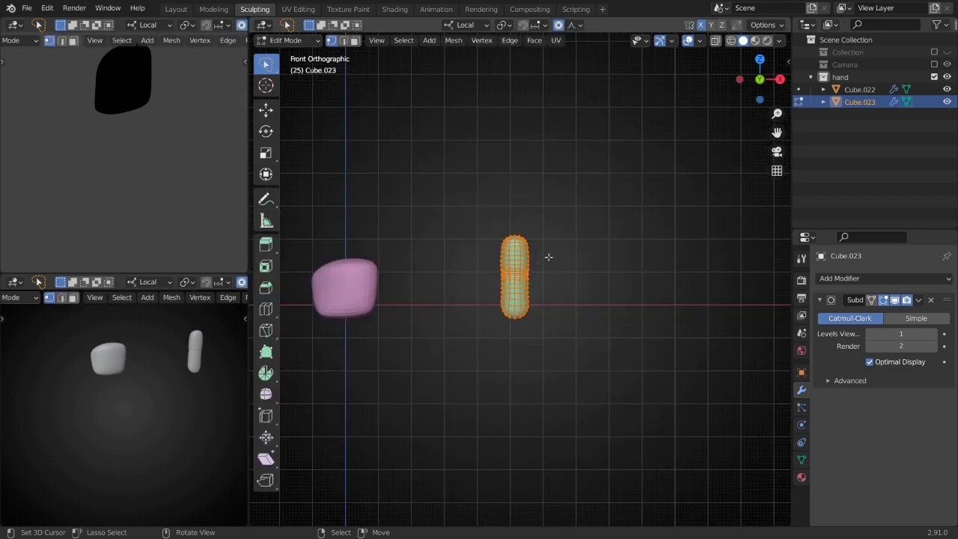
key(KP_Decimal)
middle_drag(500, 249, 571, 252)
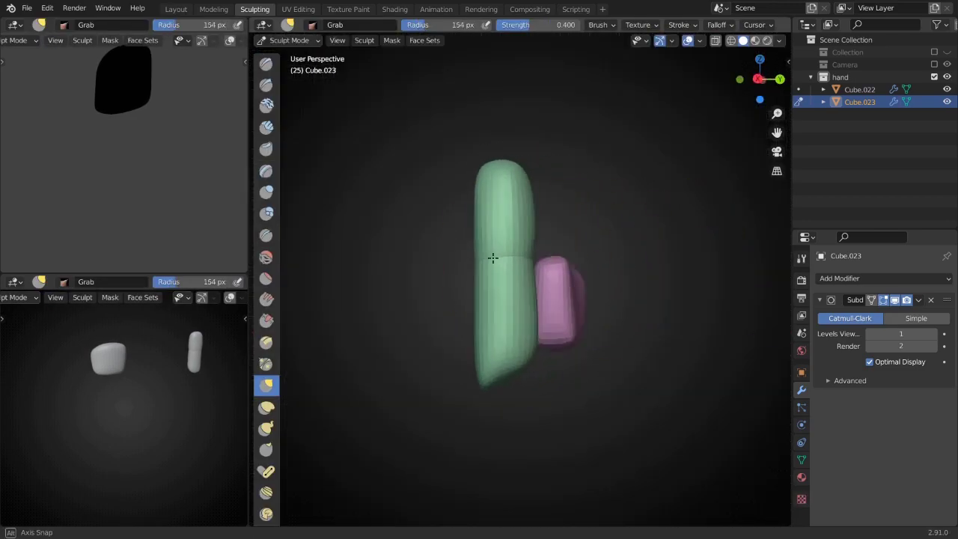
key(KP_3)
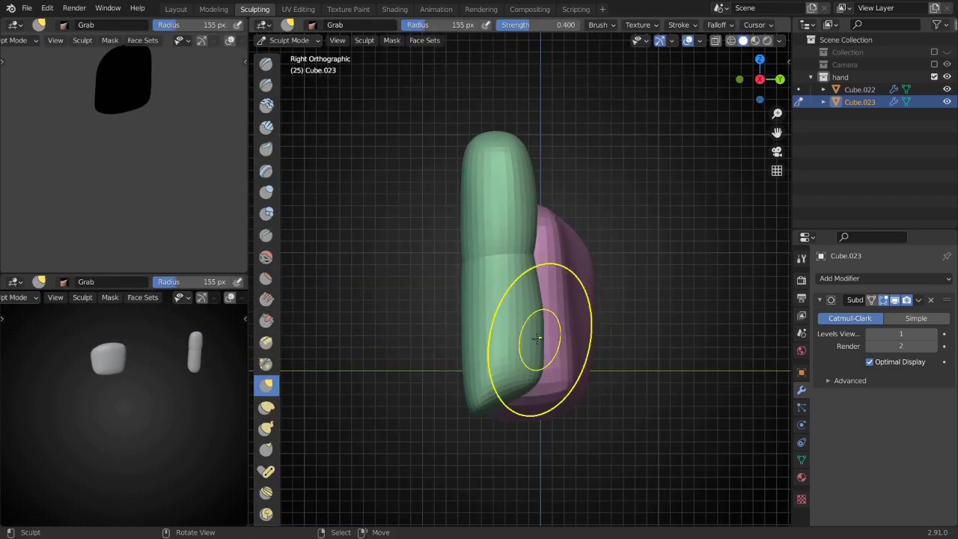
key(f)
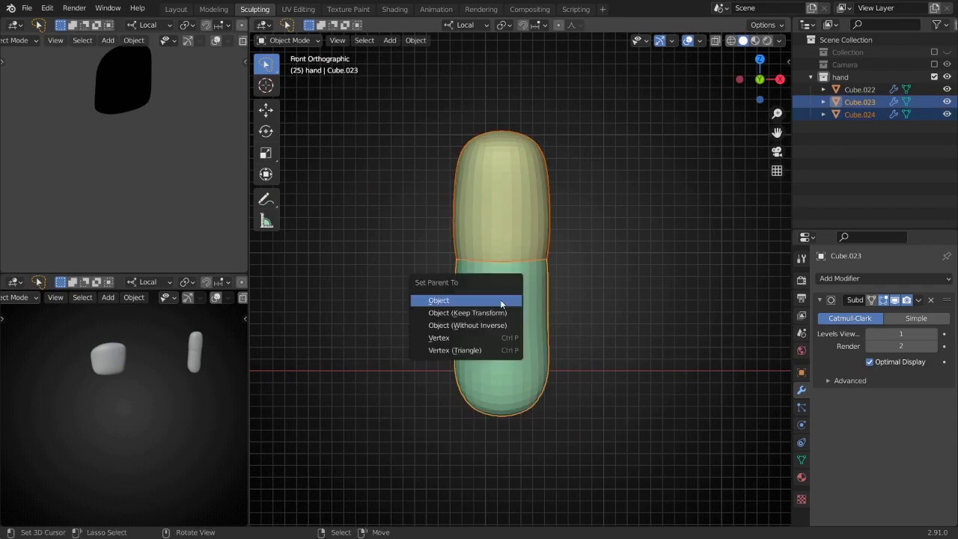
- Parent the top segment to the lower finger and move it into a new collection
click(438, 300)
scroll(507, 327, down, 5)
shift+middle_drag(507, 327, 636, 348)
scroll(636, 348, up, 2)
key(m)
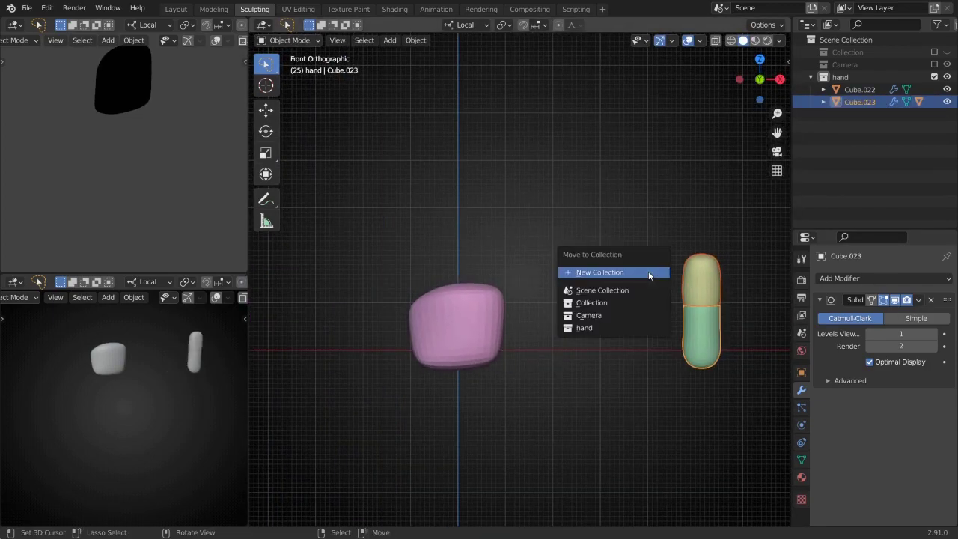
click(648, 272)
click(646, 313)
- Copy the finger into the 'hand' collection, hide the spare collection, and place it on the palm
key(shift+d)
key(Escape)
click(640, 205)
click(934, 114)
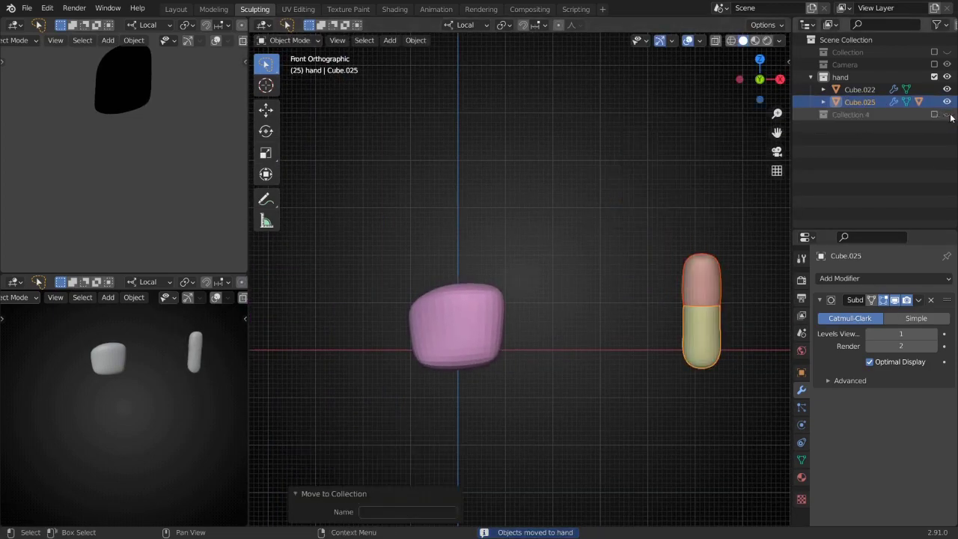
scroll(470, 251, up, 3)
click(549, 332)
key(KP_7)
key(g)
click(519, 366)
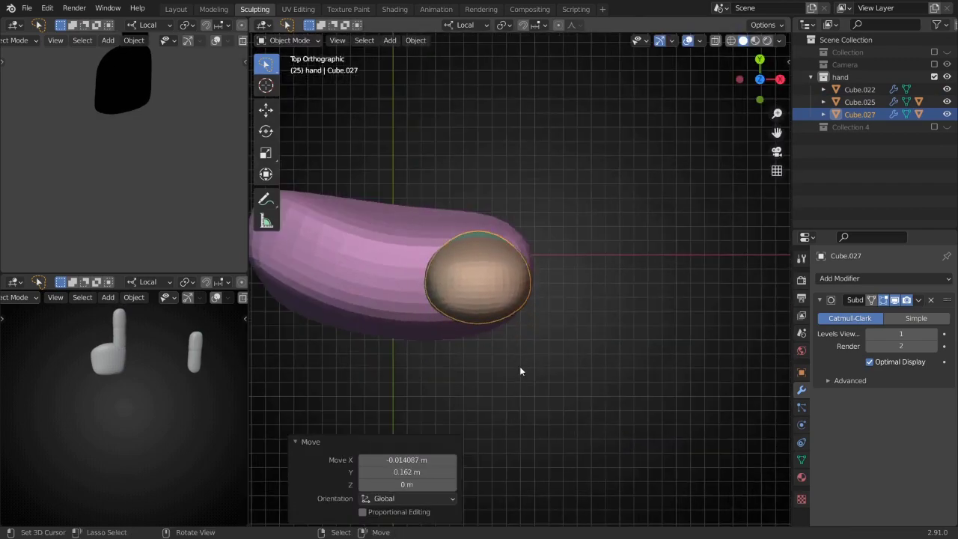
key(KP_1)
- Duplicate a second finger and place it left of the first
key(shift+d)
click(502, 317)
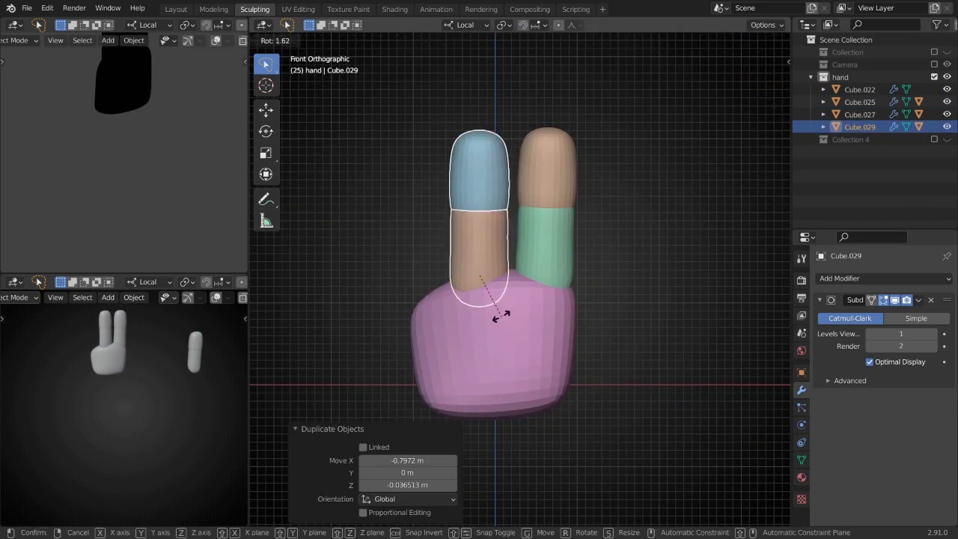
key(g)
click(549, 282)
mouse_move(549, 282)
middle_down()
mouse_move(595, 284)
mouse_move(637, 216)
middle_up()
click(638, 215)
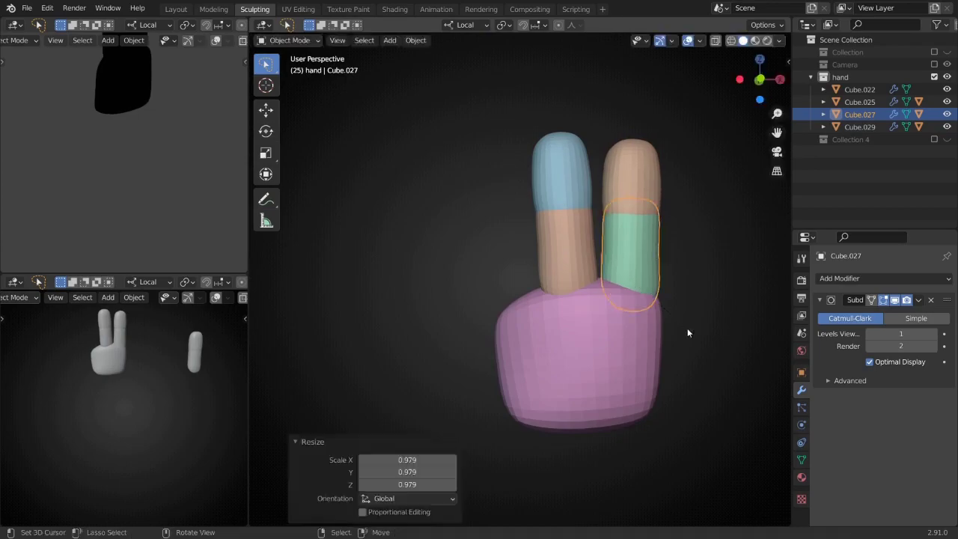
- Add a third, vertically shortened finger tilted outward on the palm
key(KP_1)
key(shift+d)
click(496, 272)
key(s)
key(z)
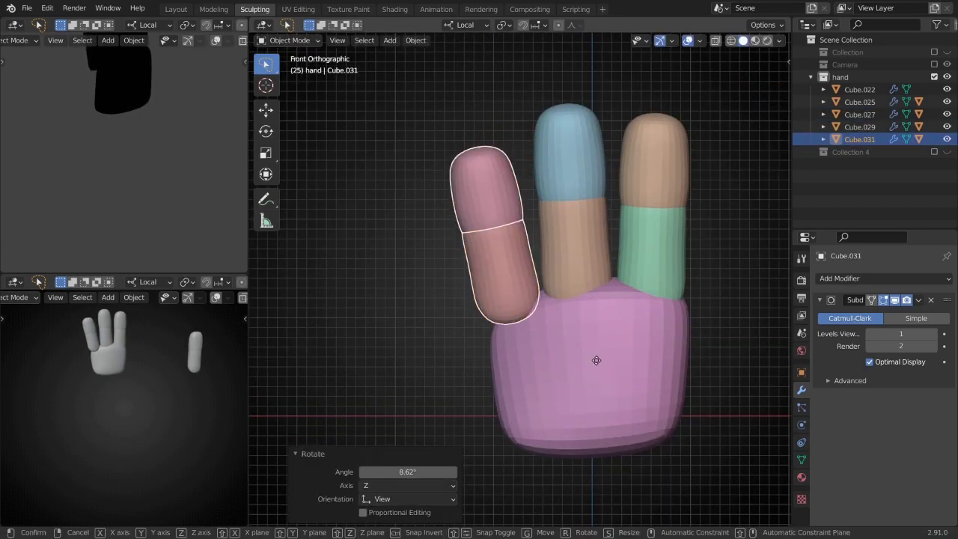
key(KP_7)
click(460, 369)
key(r)
click(429, 371)
mouse_move(430, 371)
middle_down()
mouse_move(497, 250)
mouse_move(499, 344)
middle_up()
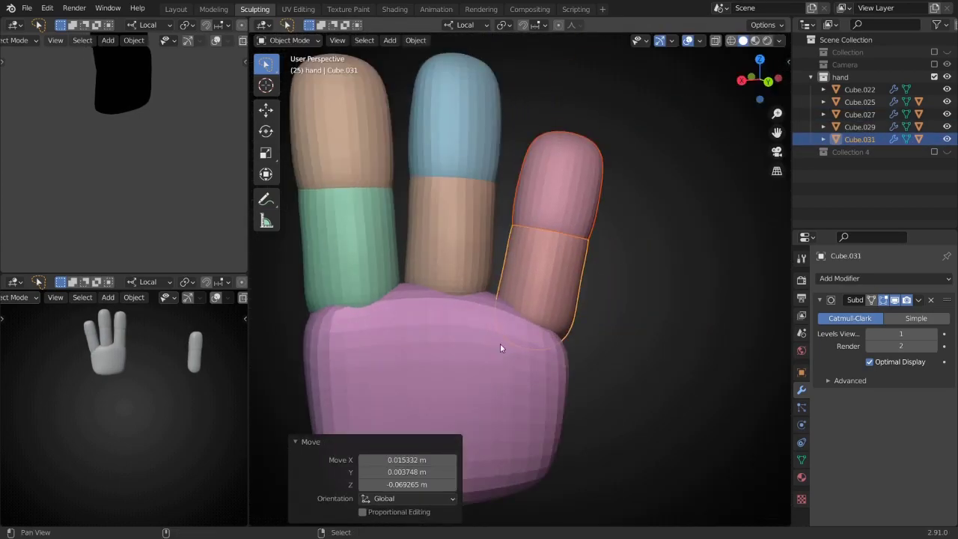
scroll(499, 346, down, 3)
scroll(500, 345, up, 3)
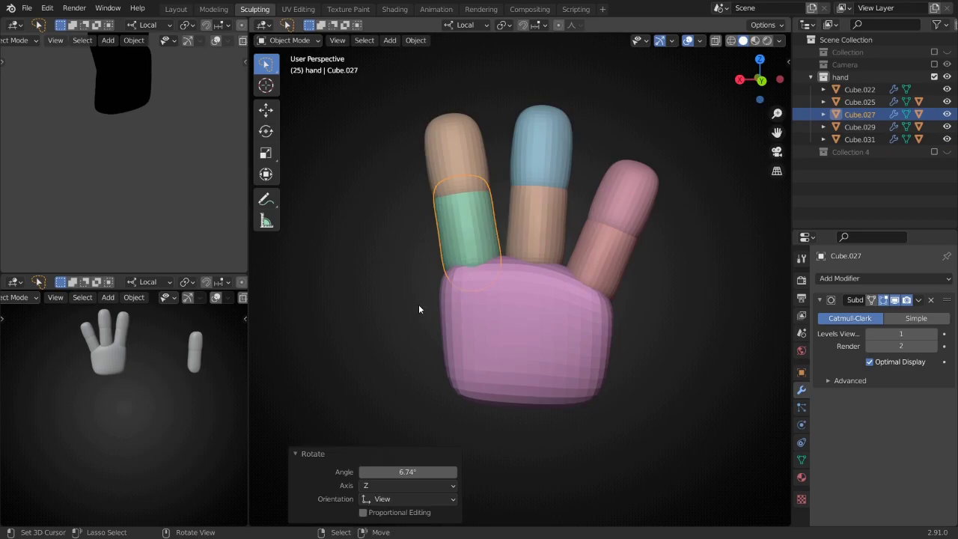
- Toggle the palm into Sculpt Mode and back, then reselect the middle and right fingers
click(460, 283)
key(ctrl+Tab)
click(588, 397)
key(ctrl+Tab)
click(512, 260)
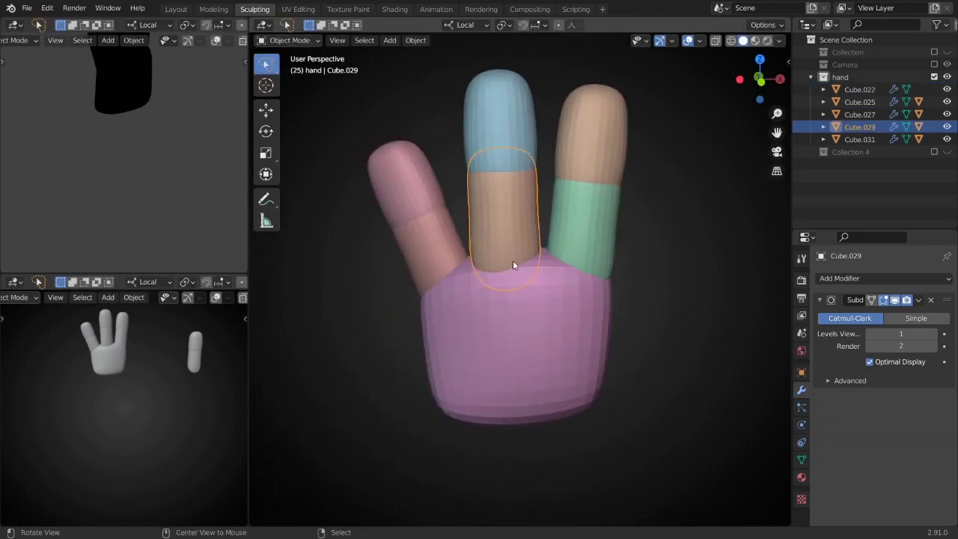
key(KP_7)
click(434, 370)
click(534, 176)
mouse_move(434, 370)
middle_down()
mouse_move(534, 177)
mouse_move(461, 286)
mouse_move(557, 253)
mouse_move(419, 247)
middle_up()
- Switch to sculpting and set the brush strength to 0.331
key(ctrl+Tab)
key(shift+f)
click(449, 267)
key(KP_3)
click(289, 39)
- Tilt the green finger segment about its local X axis
click(292, 53)
scroll(594, 297, down, 5)
click(593, 298)
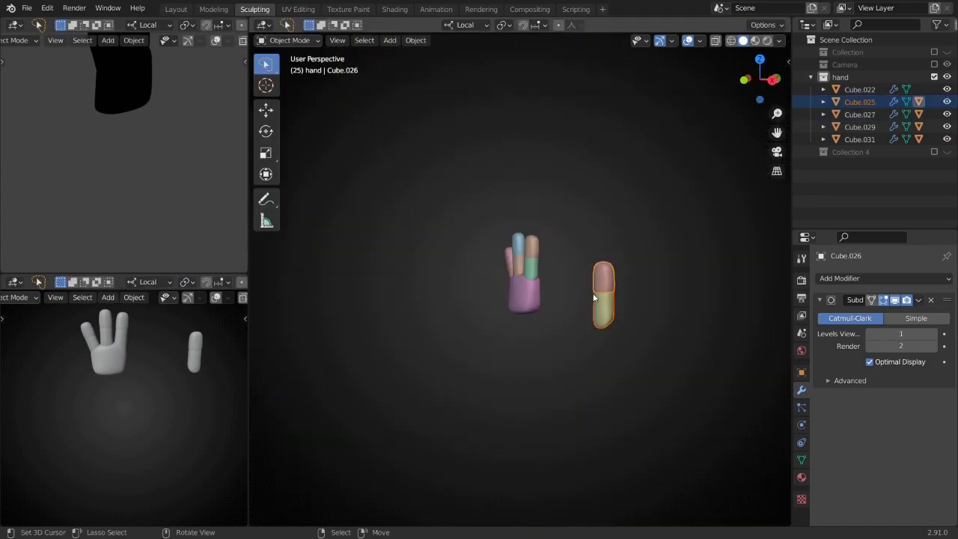
key(KP_3)
scroll(556, 317, up, 3)
scroll(556, 317, up, 3)
click(534, 225)
key(r)
key(x)
key(x)
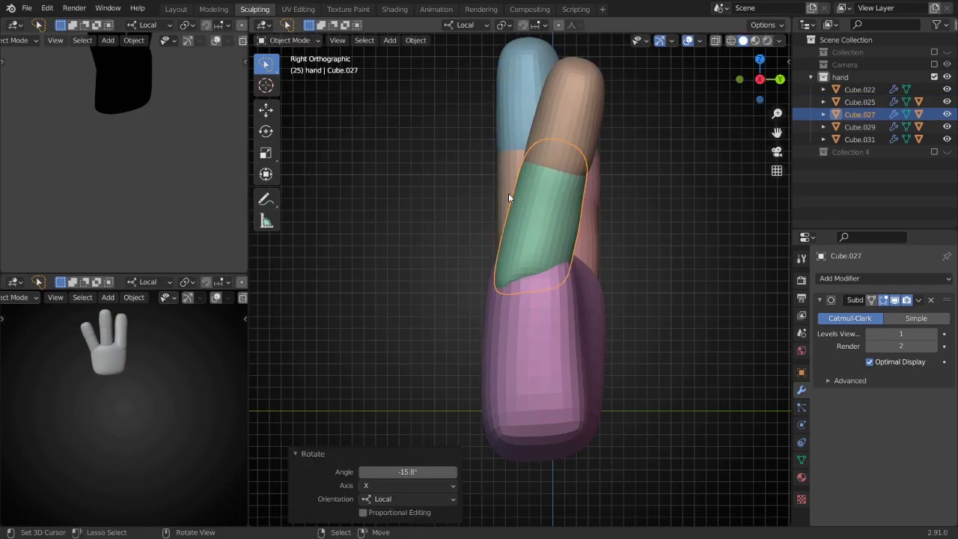
click(399, 260)
- Tilt the pink finger backward and rotate another finger piece to a new angle
mouse_move(398, 261)
middle_down()
mouse_move(608, 280)
mouse_move(521, 223)
middle_up()
click(522, 223)
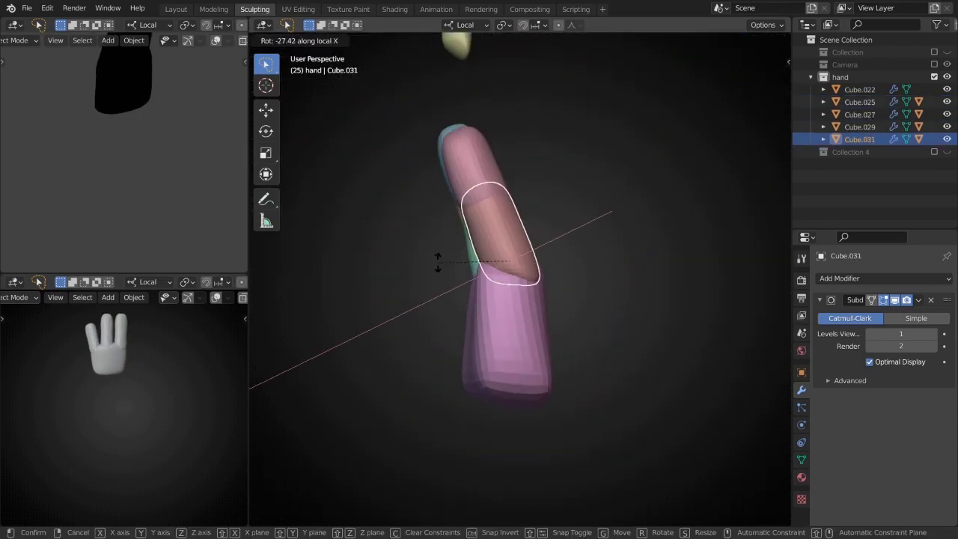
click(437, 261)
middle_drag(438, 261, 588, 278)
click(485, 359)
click(430, 232)
key(r)
click(516, 225)
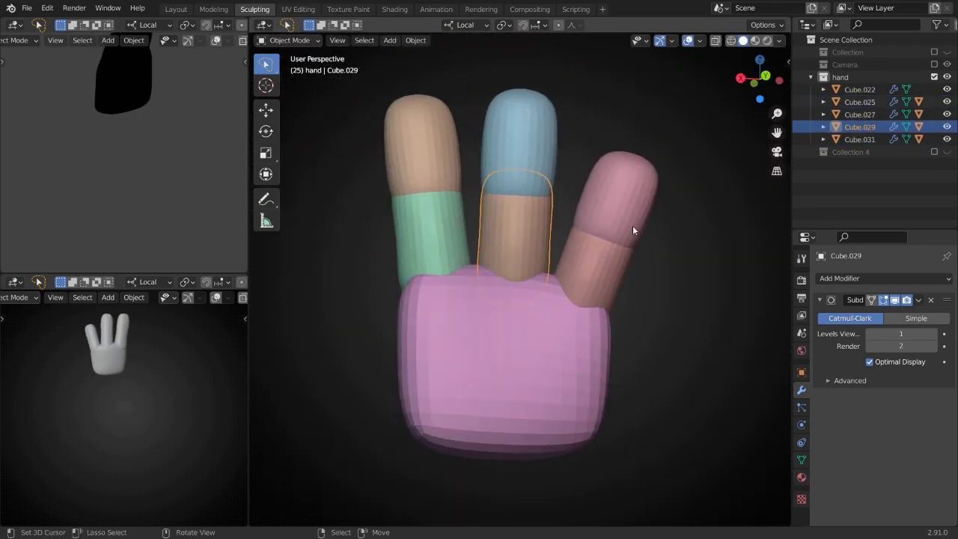
- Tilt the pink fingertip piece about its local X axis
middle_drag(632, 225, 438, 261)
click(439, 261)
key(r)
key(x)
click(526, 301)
click(491, 322)
middle_drag(492, 322, 600, 329)
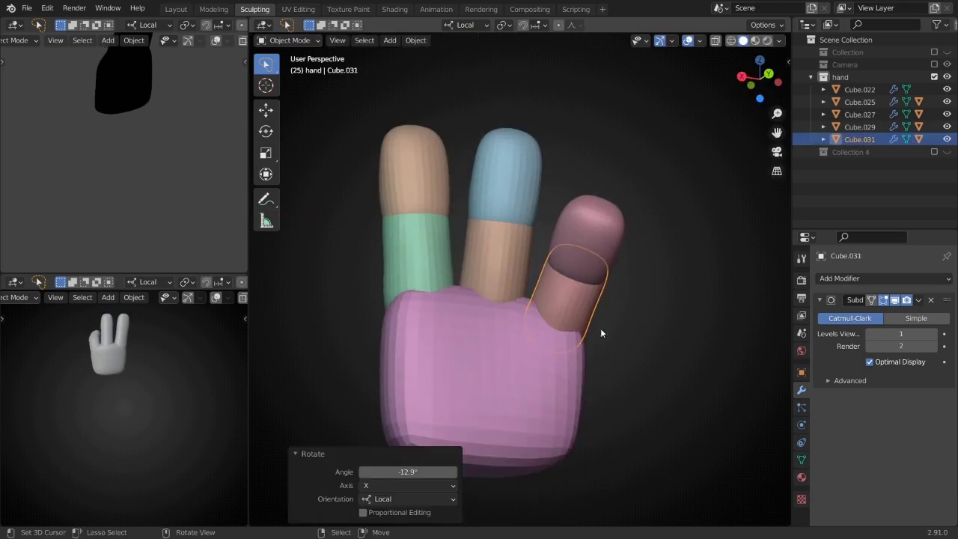
- Rotate the blue fingertip piece to a new angle
click(514, 259)
click(438, 224)
key(r)
middle_drag(413, 336, 587, 286)
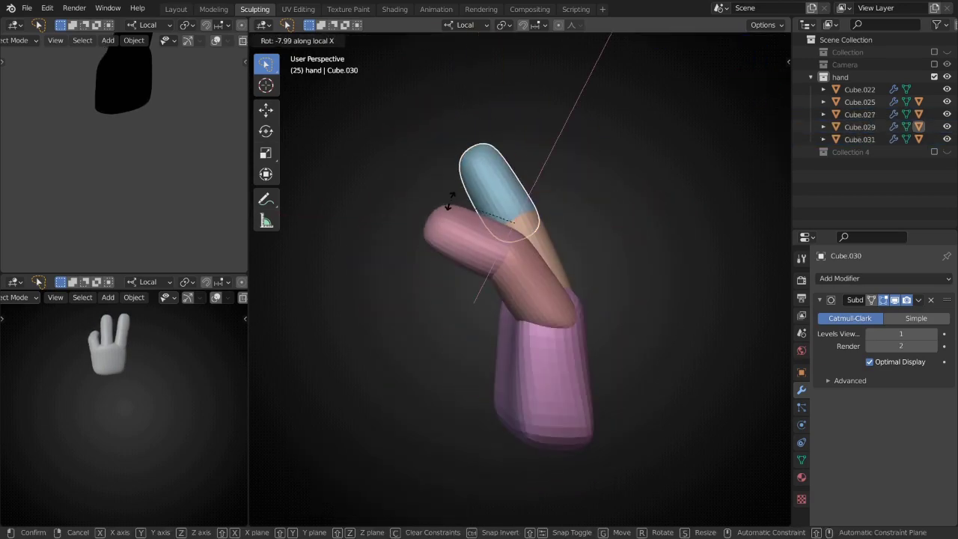
click(449, 201)
mouse_move(449, 201)
middle_down()
mouse_move(406, 282)
mouse_move(530, 263)
middle_up()
- Lengthen the middle finger's lower segment along local Y and resize the green segment
click(530, 263)
key(s)
key(y)
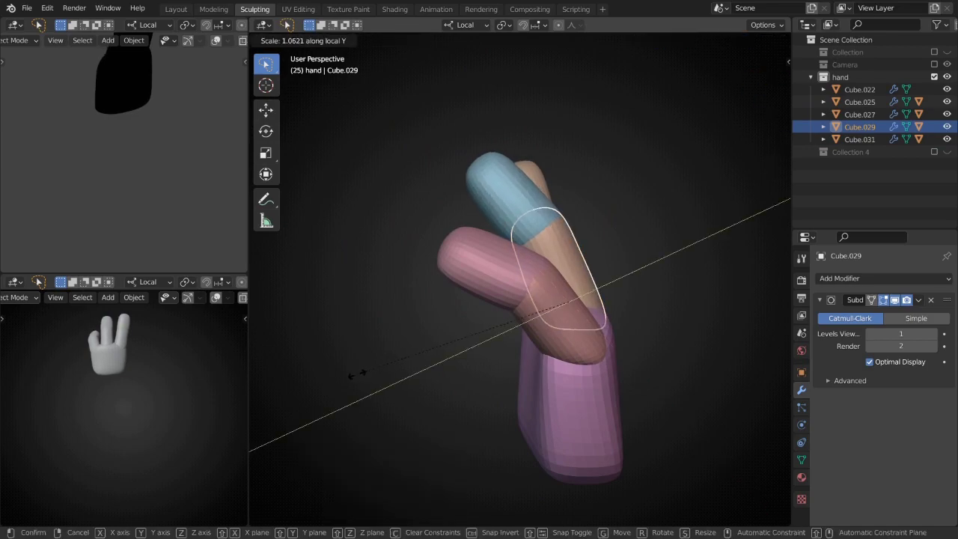
click(380, 348)
mouse_move(381, 347)
middle_down()
mouse_move(592, 386)
mouse_move(501, 277)
middle_up()
click(502, 276)
key(s)
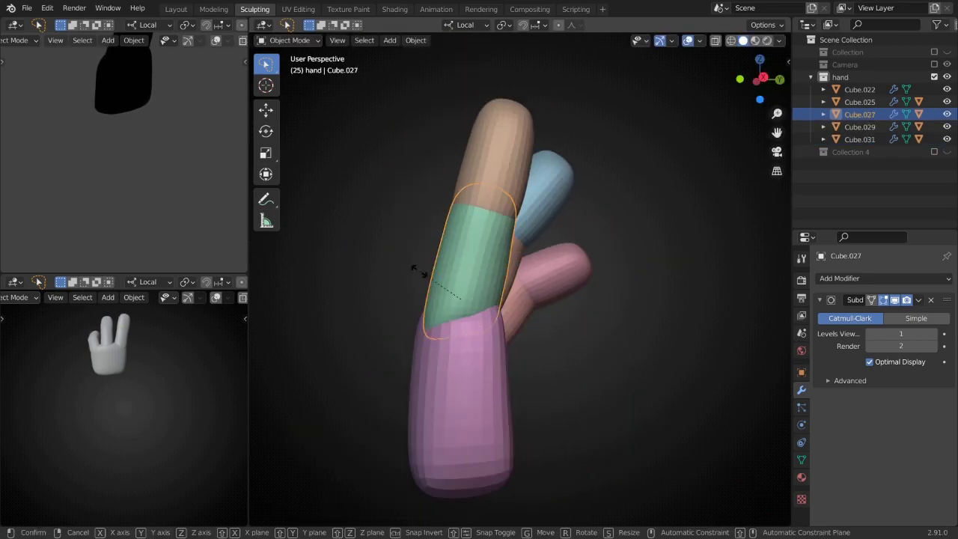
click(416, 271)
mouse_move(417, 271)
middle_down()
mouse_move(497, 288)
mouse_move(439, 262)
mouse_move(564, 263)
middle_up()
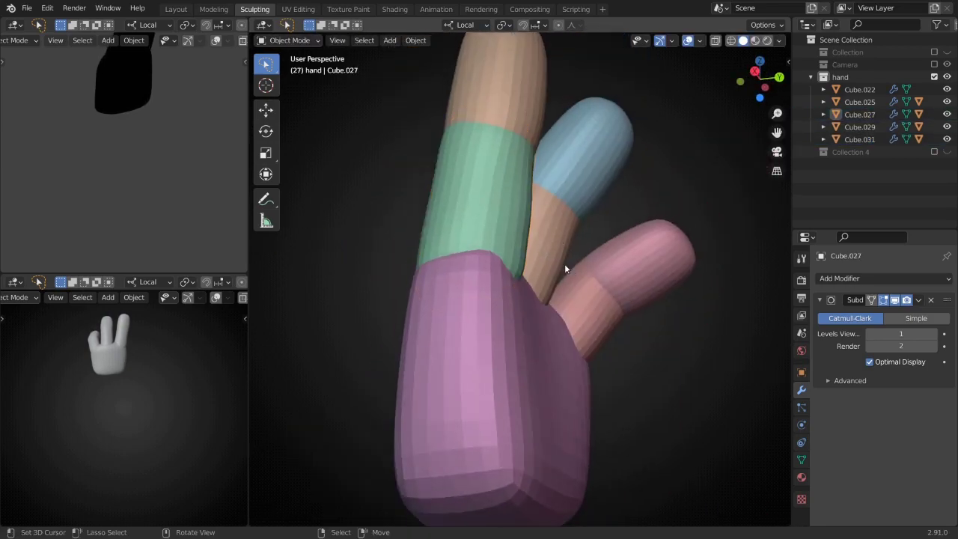
- Widen the pink palm Cube.022 to 1.092 in X
key(KP_1)
click(527, 292)
key(Tab)
key(a)
key(s)
key(x)
click(381, 369)
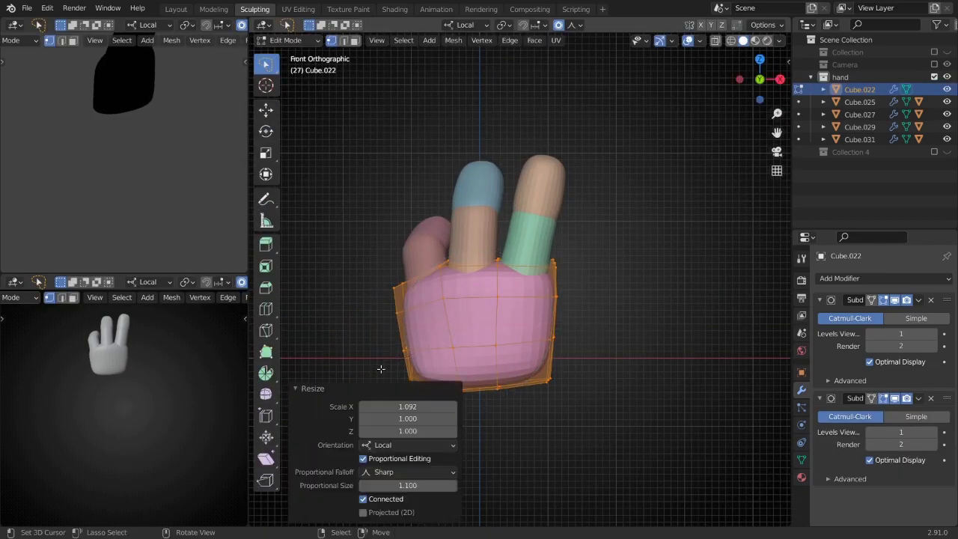
click(524, 331)
middle_drag(524, 332, 499, 261)
key(Tab)
- Put the green finger segment in Sculpt Mode and frame the blue fingertip
key(KP_3)
scroll(538, 241, up, 3)
click(538, 241)
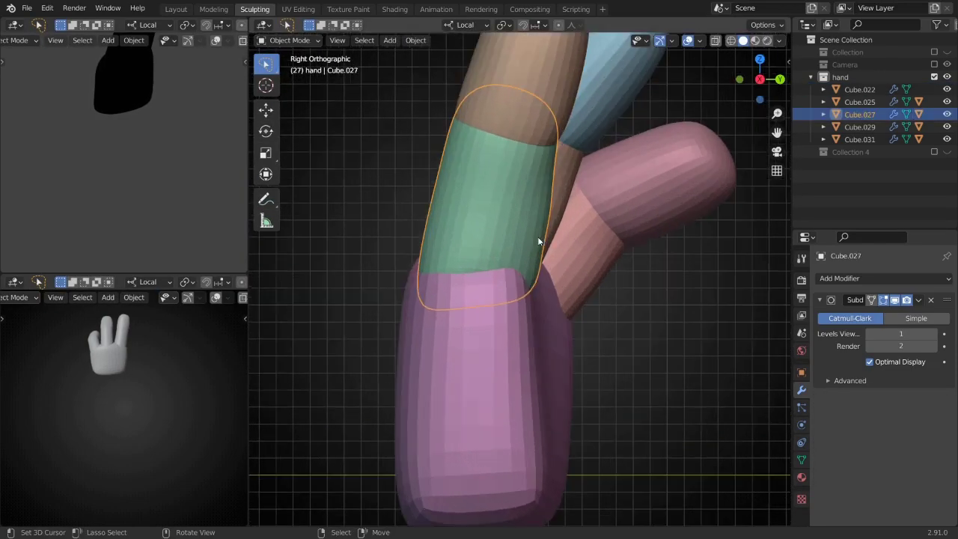
key(ctrl+Tab)
mouse_move(552, 214)
middle_down()
mouse_move(559, 299)
mouse_move(513, 252)
mouse_move(606, 274)
mouse_move(500, 237)
middle_up()
mouse_move(741, 48)
middle_down()
mouse_move(502, 268)
mouse_move(491, 214)
mouse_move(500, 172)
middle_up()
mouse_move(448, 186)
middle_down()
mouse_move(487, 267)
mouse_move(470, 288)
mouse_move(538, 277)
mouse_move(466, 250)
mouse_move(501, 218)
mouse_move(481, 289)
middle_up()
scroll(505, 221, down, 5)
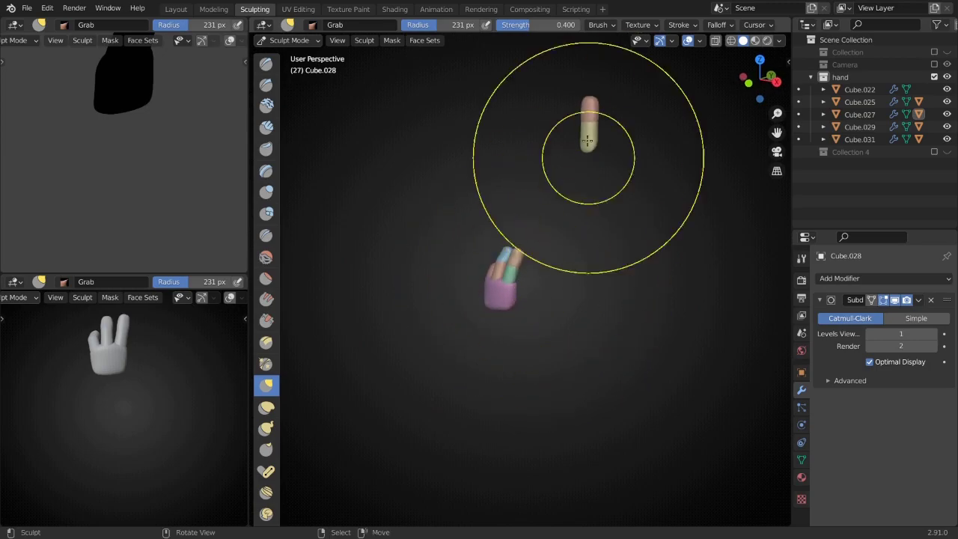
- Duplicate a finger piece as a smaller copy beside the hand, tilted on Z
key(ctrl+Tab)
key(KP_1)
scroll(644, 248, up, 3)
key(shift+d)
click(688, 421)
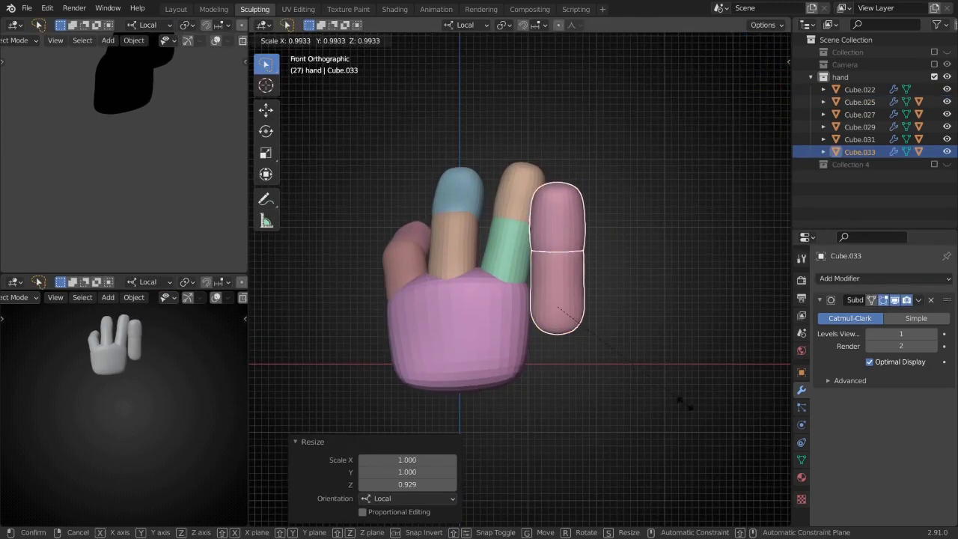
click(659, 386)
key(KP_3)
key(r)
key(z)
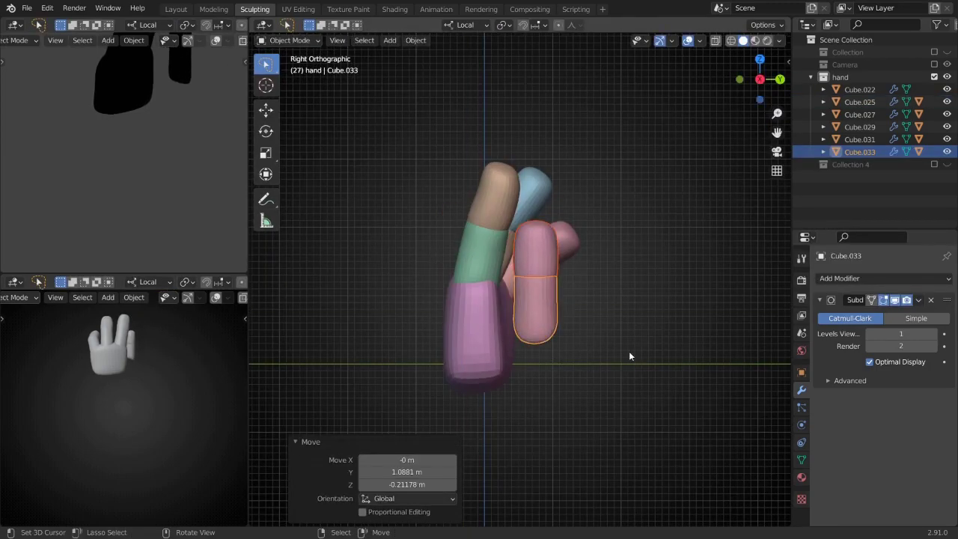
key(KP_1)
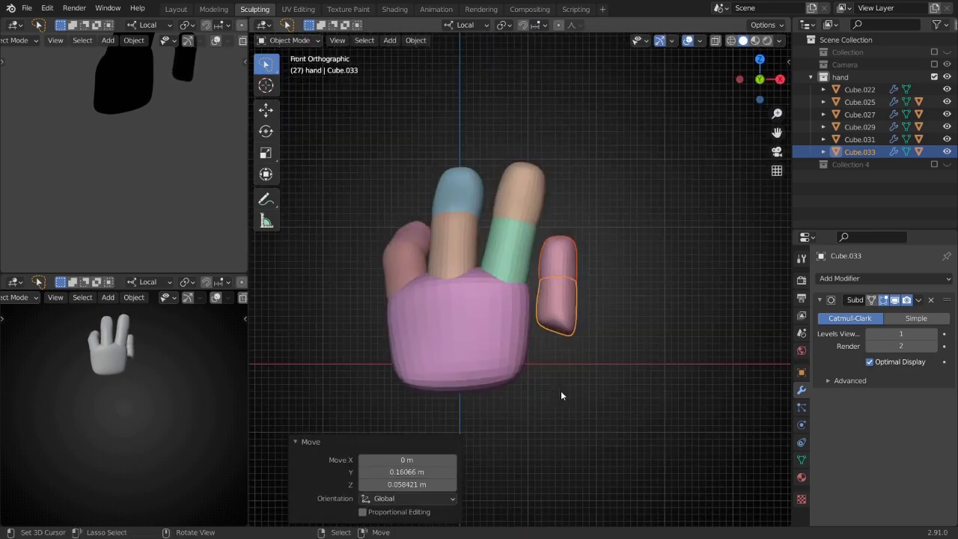
key(ctrl+KP_1)
- Move the copied finger piece into position next to the palm
click(509, 385)
key(ctrl+Tab)
click(288, 40)
click(286, 56)
key(g)
click(441, 434)
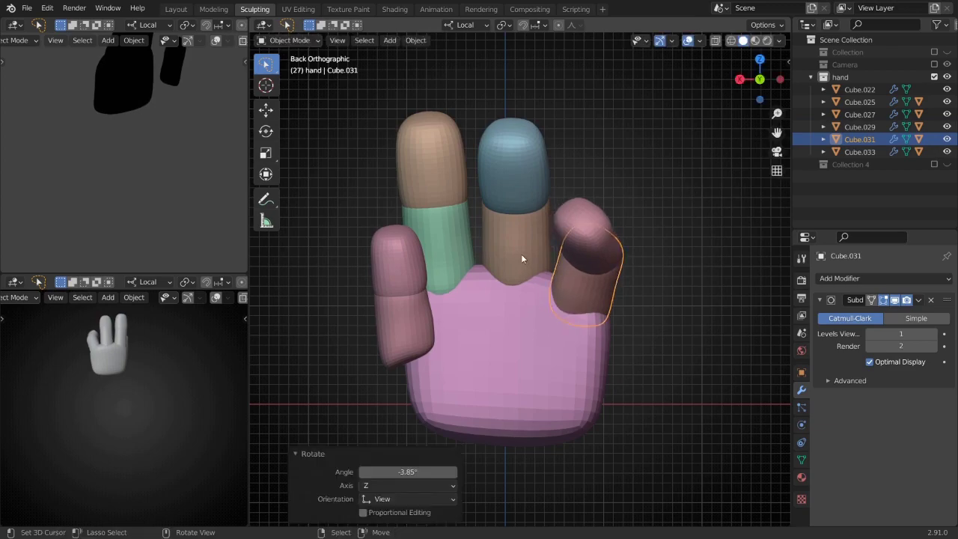
click(383, 368)
middle_drag(383, 369, 403, 281)
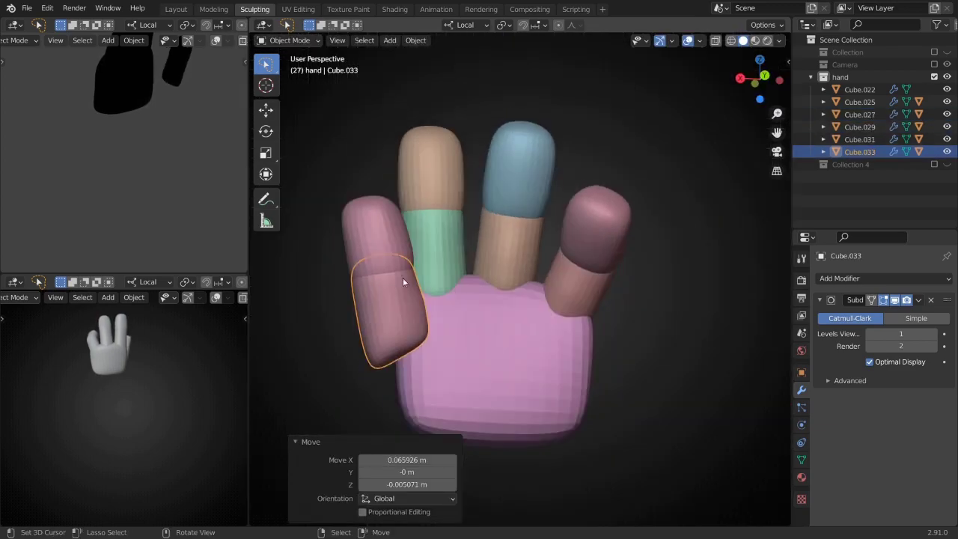
- Reposition the new thumb along one axis beside the palm
click(346, 333)
mouse_move(347, 333)
middle_down()
mouse_move(529, 372)
mouse_move(492, 274)
mouse_move(526, 406)
mouse_move(505, 314)
mouse_move(474, 258)
middle_up()
key(s)
key(Escape)
key(KP_3)
key(g)
click(506, 362)
key(KP_3)
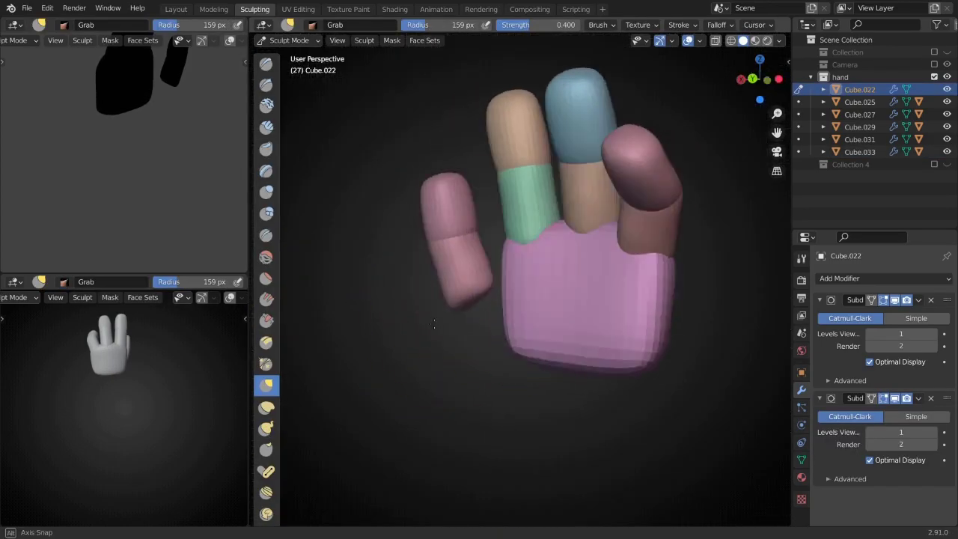
- Separate the duplicated palm faces into their own object by loose parts
key(KP_7)
key(Tab)
key(p)
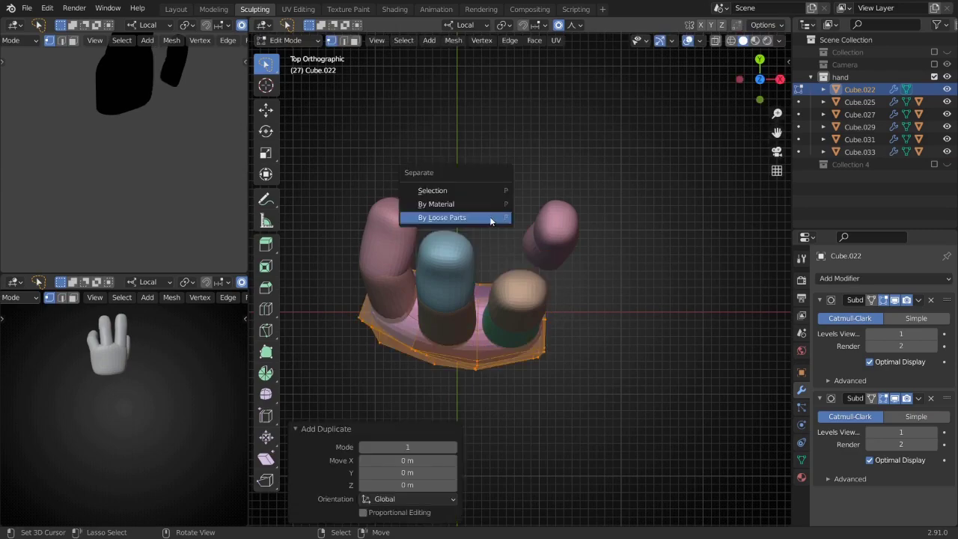
click(449, 217)
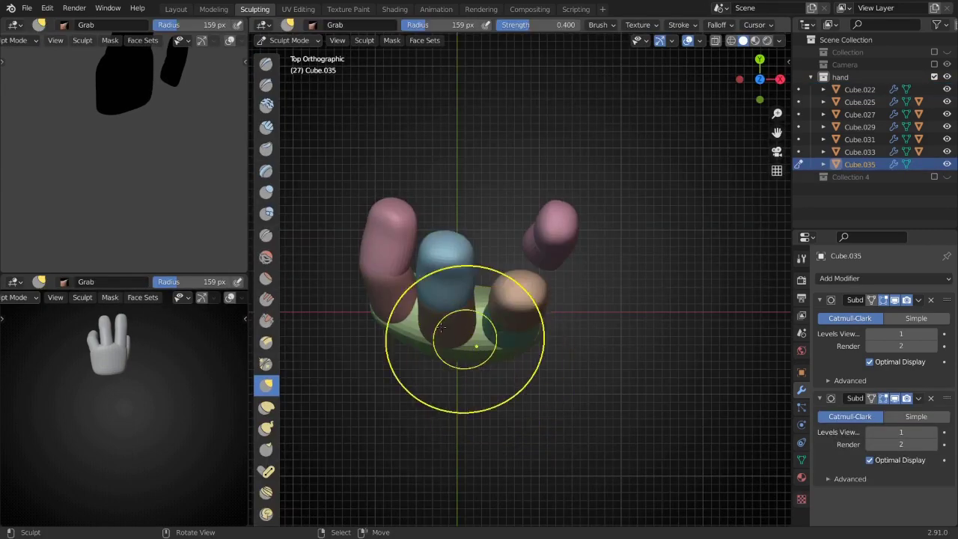
- Resize the sculpt brush radius to 133 px, then 220 px
mouse_move(542, 347)
middle_down()
mouse_move(620, 203)
mouse_move(598, 259)
middle_up()
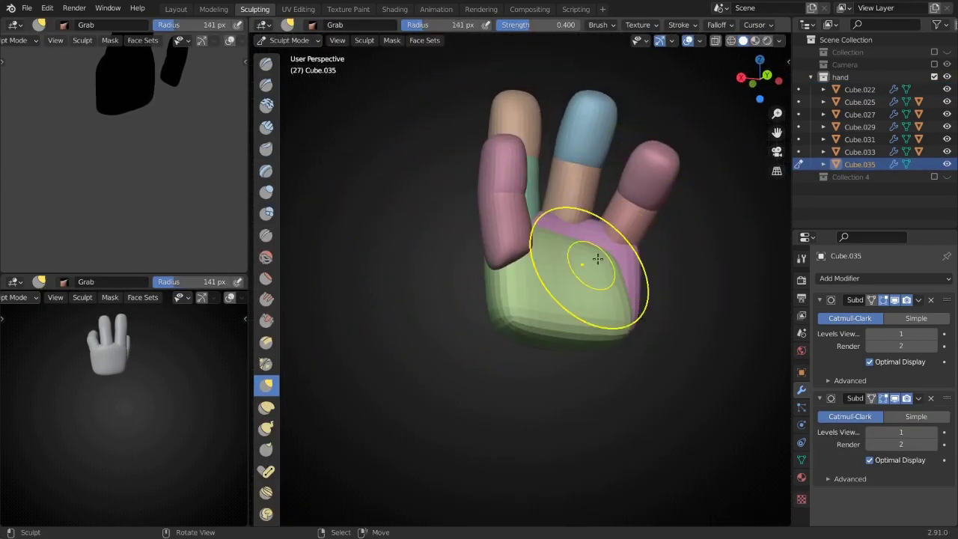
key(KP_3)
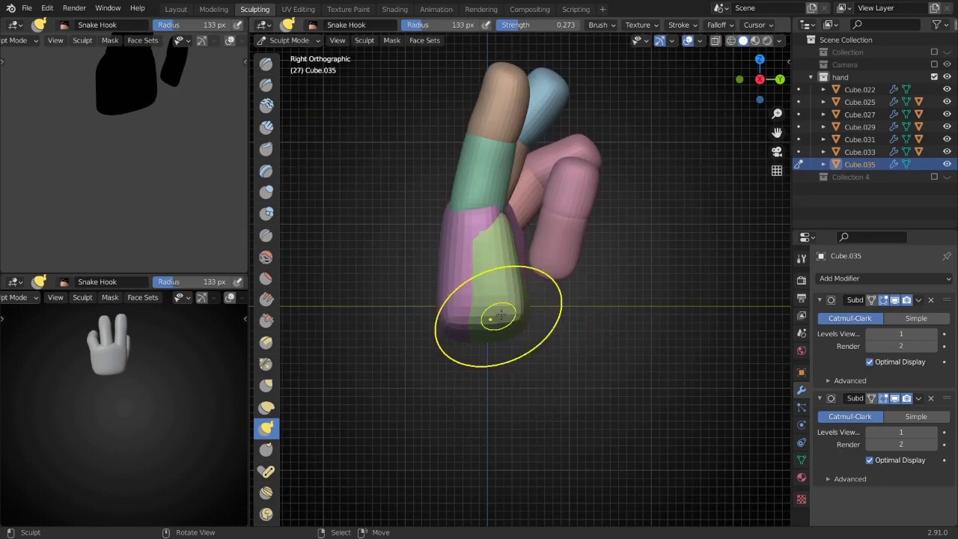
mouse_move(497, 310)
middle_down()
mouse_move(556, 299)
mouse_move(524, 316)
mouse_move(536, 304)
mouse_move(506, 268)
mouse_move(524, 192)
mouse_move(541, 261)
mouse_move(600, 305)
mouse_move(605, 284)
mouse_move(585, 299)
middle_up()
key(f)
click(536, 304)
key(f)
click(591, 296)
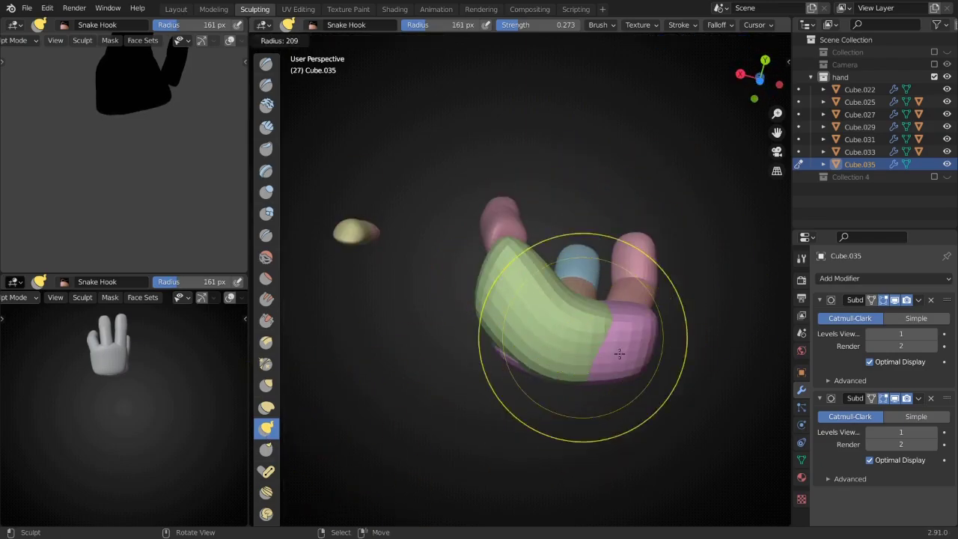
middle_drag(523, 283, 514, 300)
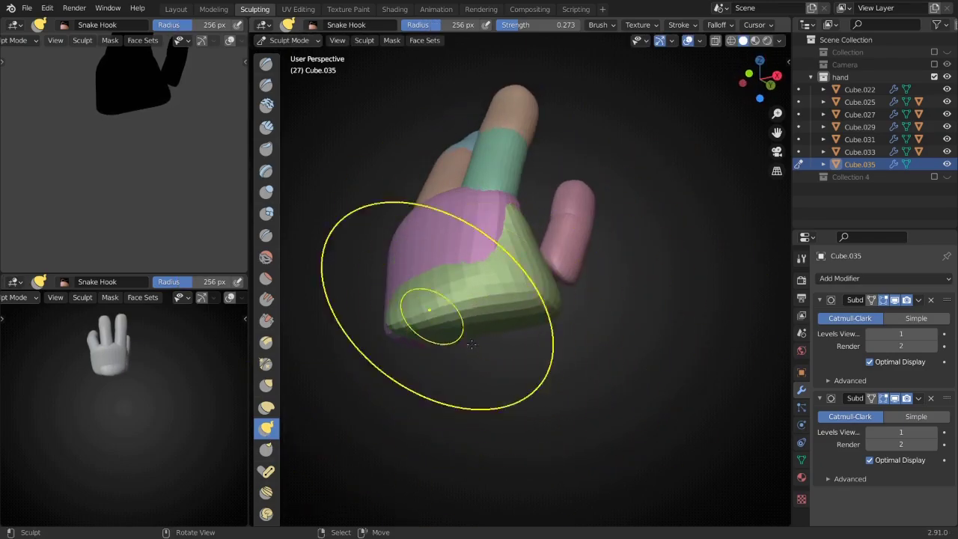
- Pull a vertex of the green palm piece outward with soft falloff
key(Tab)
middle_drag(442, 305, 572, 325)
key(g)
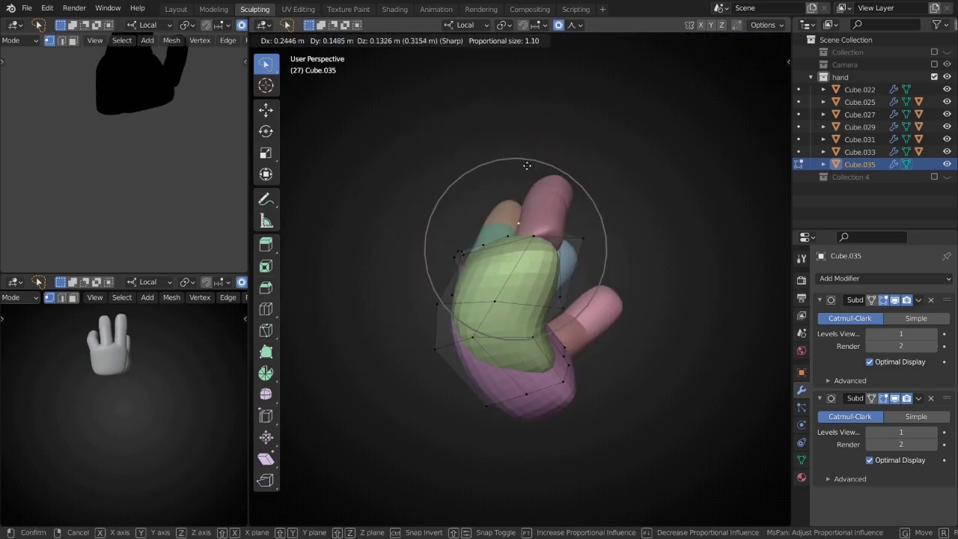
click(450, 268)
click(450, 267)
mouse_move(450, 268)
middle_down()
mouse_move(419, 223)
mouse_move(449, 247)
mouse_move(394, 207)
mouse_move(460, 256)
middle_up()
key(Tab)
- Tilt the thumb by -25.2° and put the green thumb pad in Sculpt Mode
click(479, 270)
key(r)
click(419, 224)
key(g)
click(439, 293)
key(ctrl+Tab)
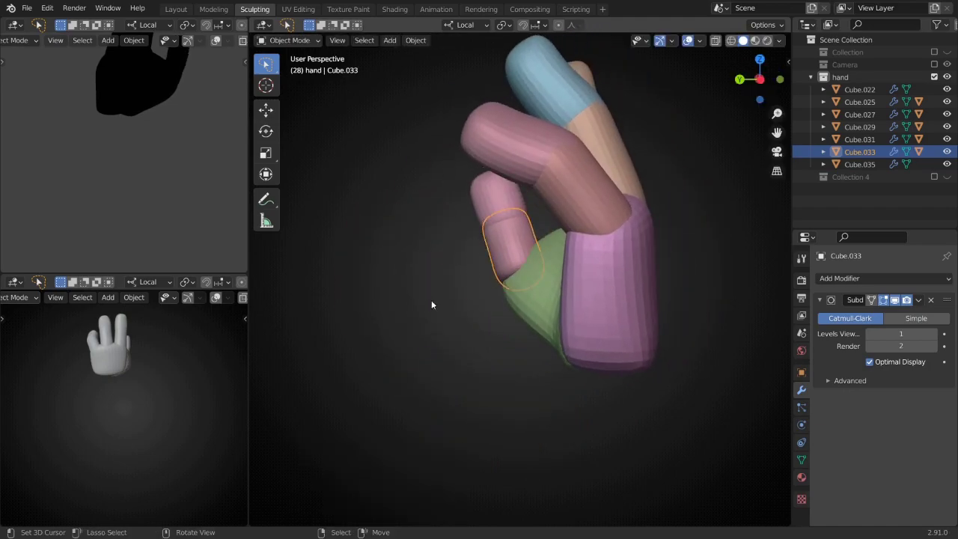
middle_drag(526, 238, 654, 247)
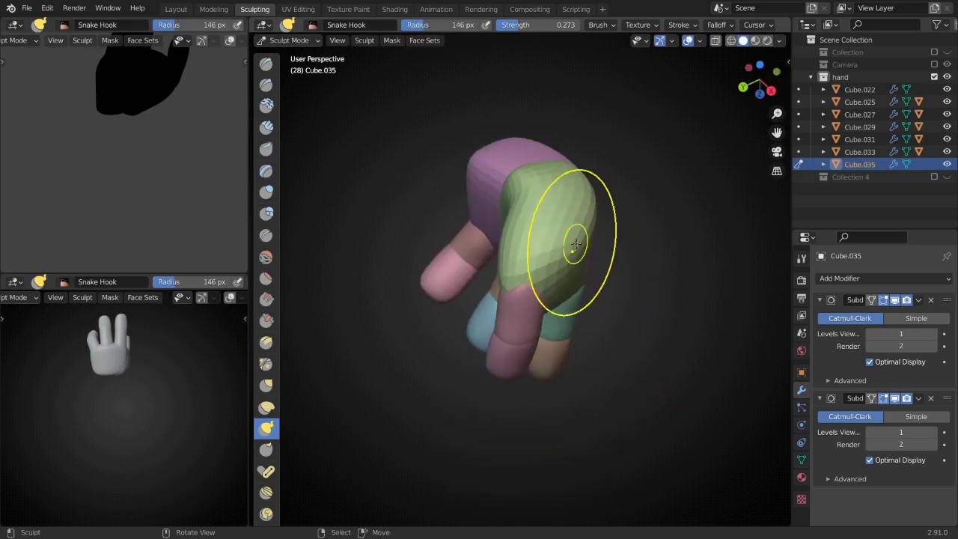
mouse_move(638, 260)
middle_down()
mouse_move(511, 272)
mouse_move(455, 250)
middle_up()
scroll(520, 278, up, 3)
- Switch to the Crease brush with a 129 px radius on the green pad
click(858, 164)
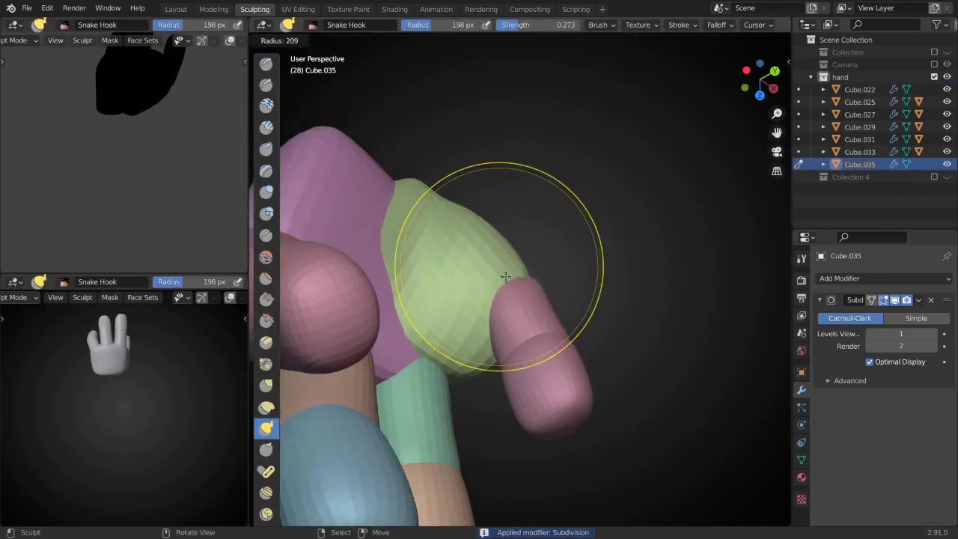
mouse_move(507, 278)
middle_down()
mouse_move(606, 327)
mouse_move(550, 366)
mouse_move(577, 316)
mouse_move(618, 169)
mouse_move(449, 242)
mouse_move(462, 422)
middle_up()
key(shift+c)
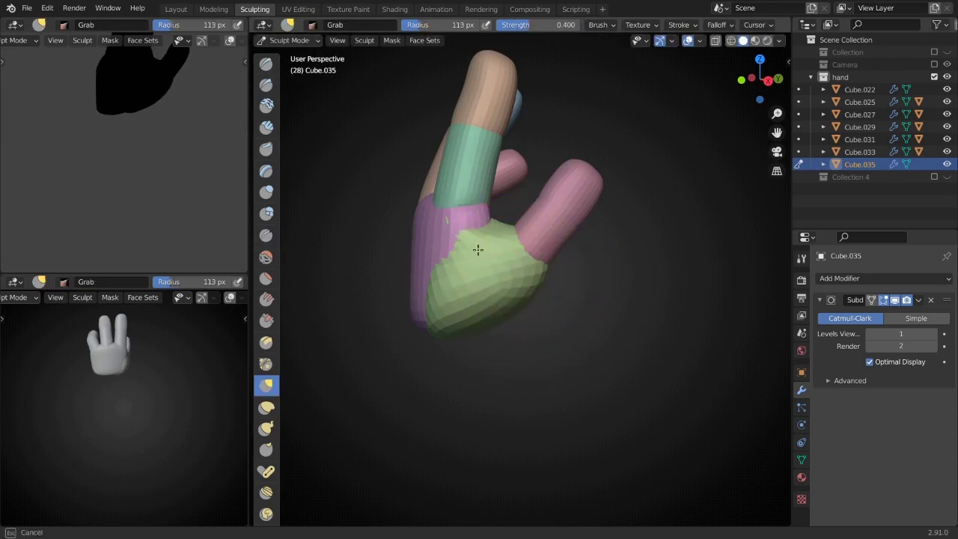
mouse_move(477, 250)
middle_down()
mouse_move(449, 270)
mouse_move(458, 241)
middle_up()
click(427, 256)
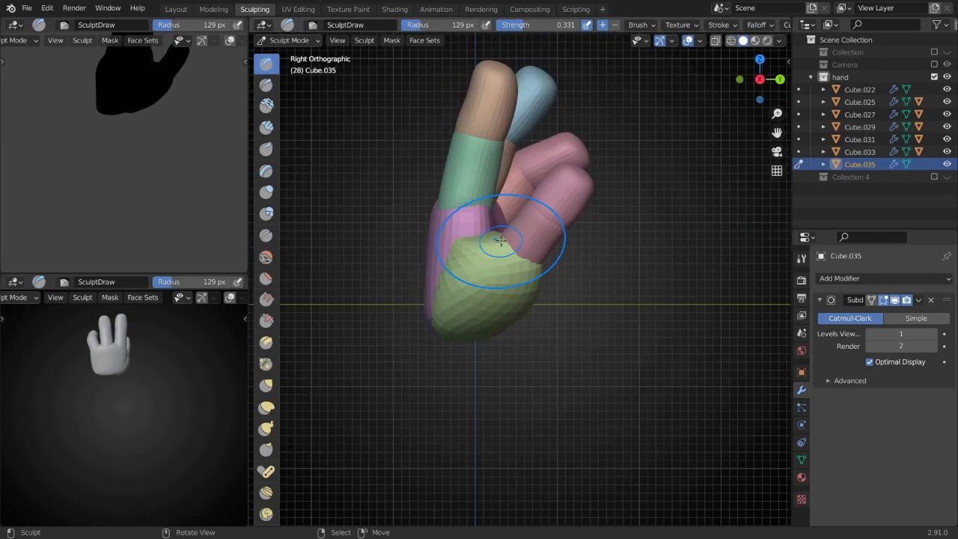
middle_drag(458, 241, 525, 234)
key(Tab)
- Duplicate the linked palm part and separate it into its own object
key(g)
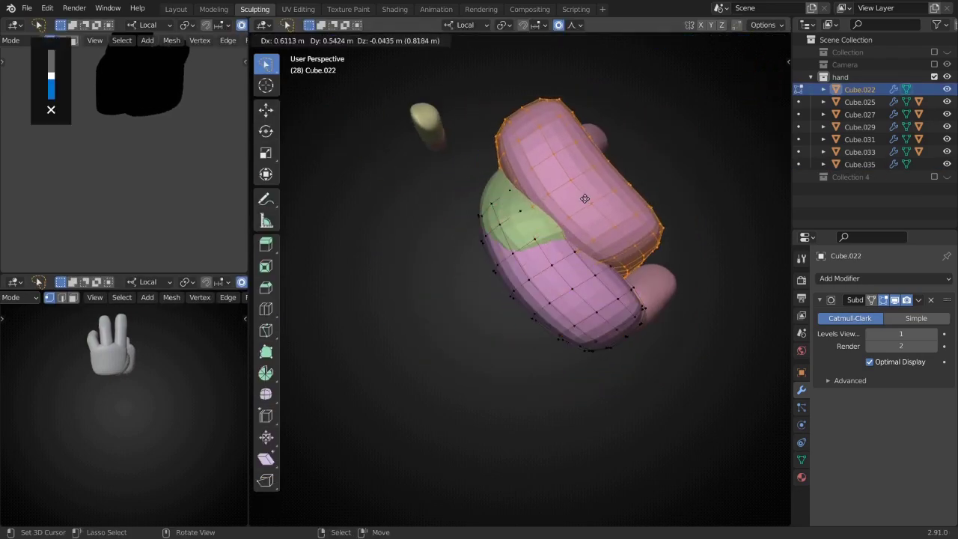
click(558, 230)
key(ctrl+z)
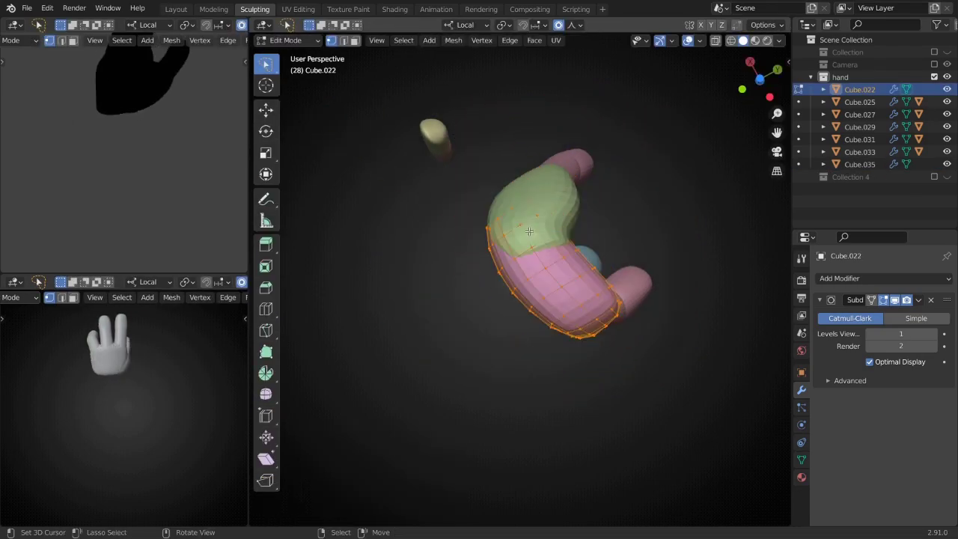
key(alt+a)
key(l)
key(shift+d)
key(p)
click(539, 198)
- Sculpt the palm piece, then widen the thumb along the X axis
mouse_move(523, 262)
middle_down()
mouse_move(581, 287)
mouse_move(534, 261)
mouse_move(528, 321)
mouse_move(508, 252)
mouse_move(516, 270)
mouse_move(494, 280)
mouse_move(538, 297)
mouse_move(469, 233)
middle_up()
key(g)
key(g)
mouse_move(594, 246)
middle_down()
mouse_move(551, 220)
mouse_move(575, 280)
mouse_move(478, 299)
middle_up()
key(shift+c)
key(ctrl+Tab)
click(465, 304)
key(s)
key(x)
key(x)
click(427, 364)
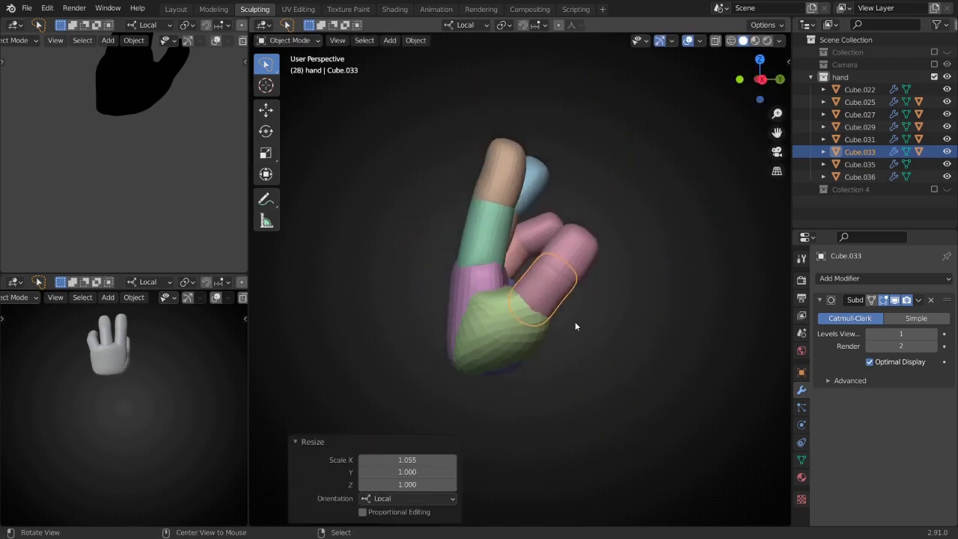
- Select the green thumb pad and sculpt it with the Grab brush
mouse_move(575, 321)
middle_down()
mouse_move(543, 317)
mouse_move(566, 160)
mouse_move(567, 178)
middle_up()
click(543, 317)
key(ctrl+Tab)
key(g)
key(ctrl+Tab)
mouse_move(513, 265)
middle_down()
mouse_move(531, 273)
mouse_move(506, 246)
middle_up()
key(ctrl+Tab)
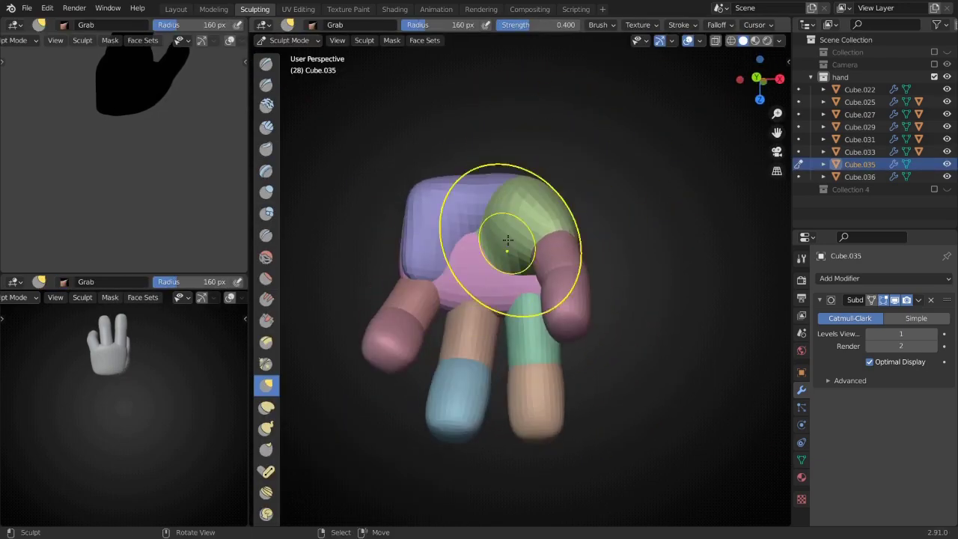
- Refine the hand pieces with the Crease brush at adjusted brush sizes
key(shift+c)
mouse_move(514, 289)
middle_down()
mouse_move(543, 196)
mouse_move(494, 300)
mouse_move(438, 309)
mouse_move(439, 282)
middle_up()
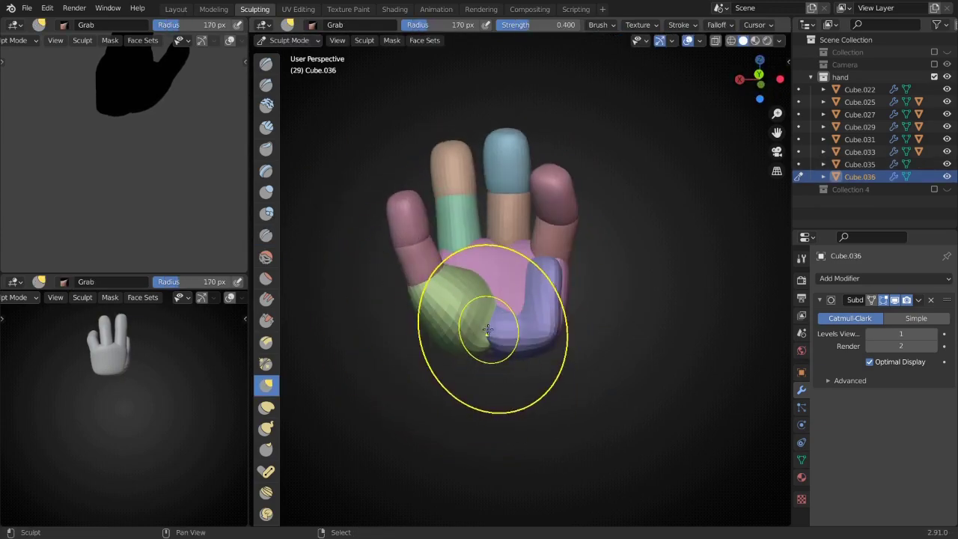
middle_drag(514, 324, 512, 334)
key(bracketleft)
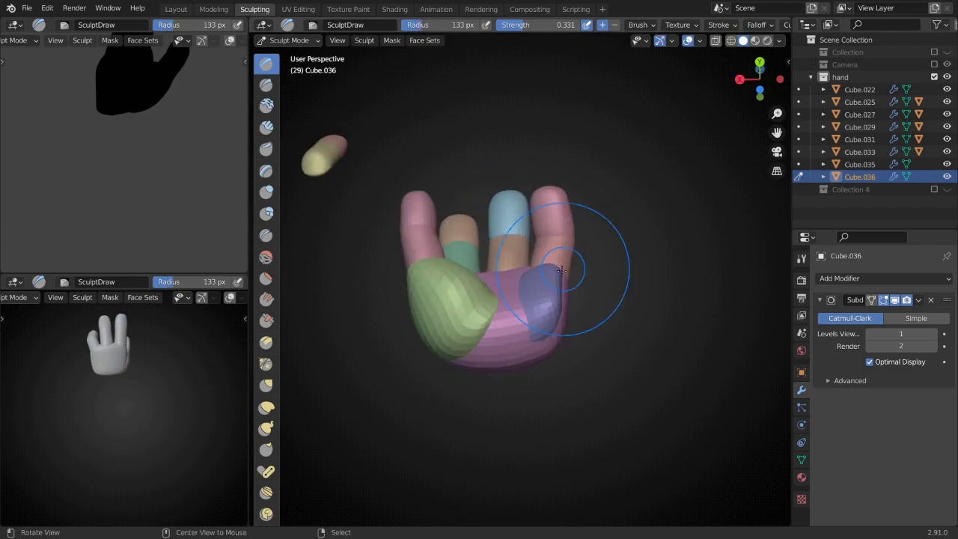
key(bracketright)
mouse_move(561, 269)
middle_down()
mouse_move(547, 299)
mouse_move(541, 265)
middle_up()
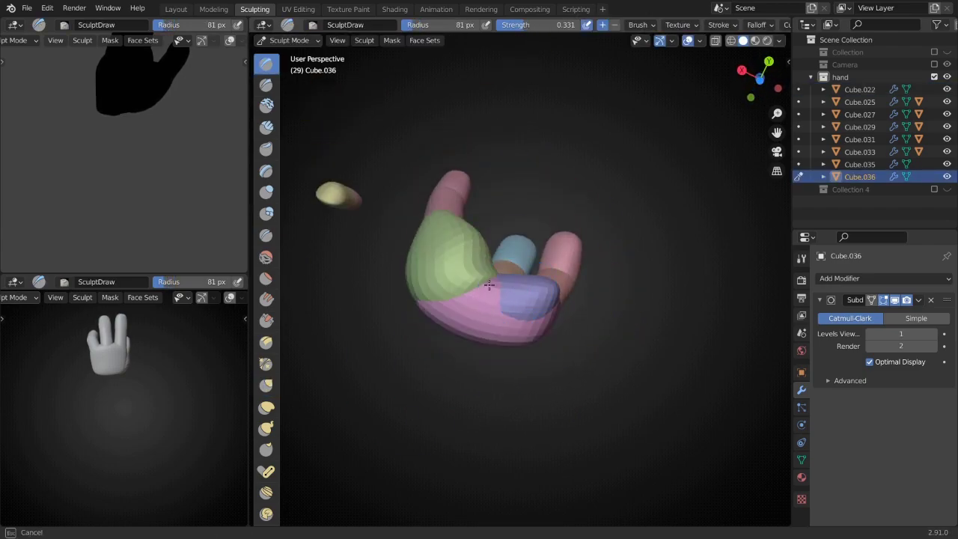
key(Tab)
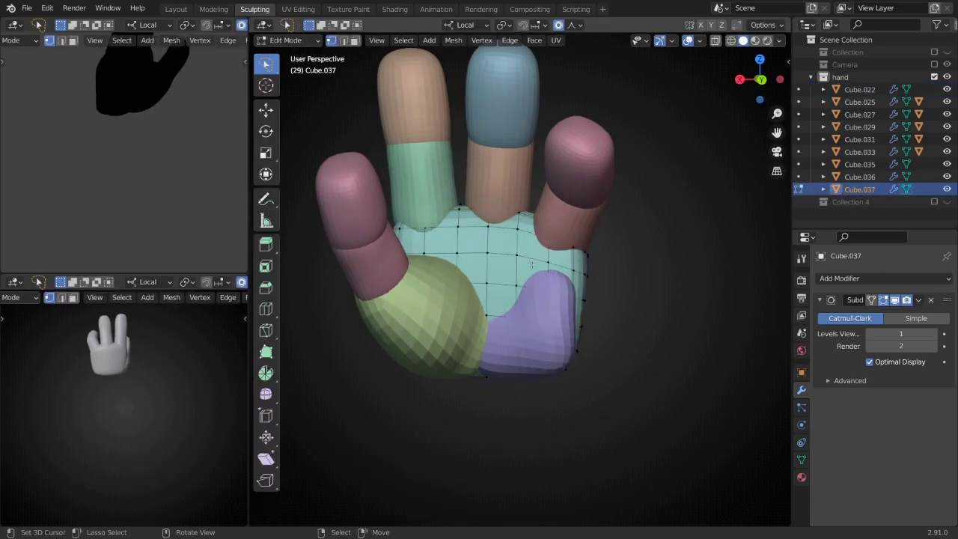
- Flatten the new palm block Cube.037 by scaling it along its local Z axis
key(s)
key(z)
key(s)
key(z)
click(597, 396)
middle_drag(596, 397, 444, 229)
- Grab-sculpt Cube.037 with an enlarged brush into a band over the knuckles
key(Tab)
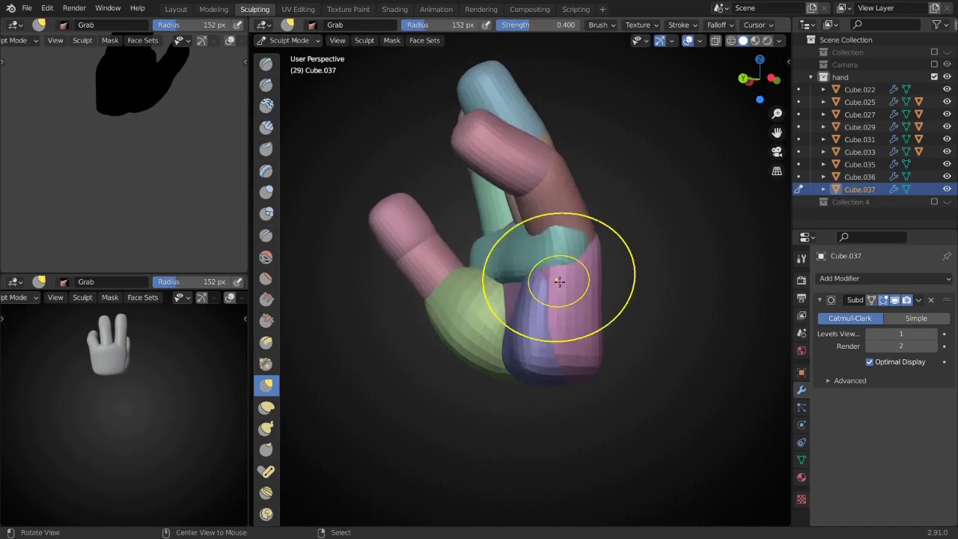
mouse_move(559, 281)
middle_down()
mouse_move(543, 274)
mouse_move(501, 292)
middle_up()
key(f)
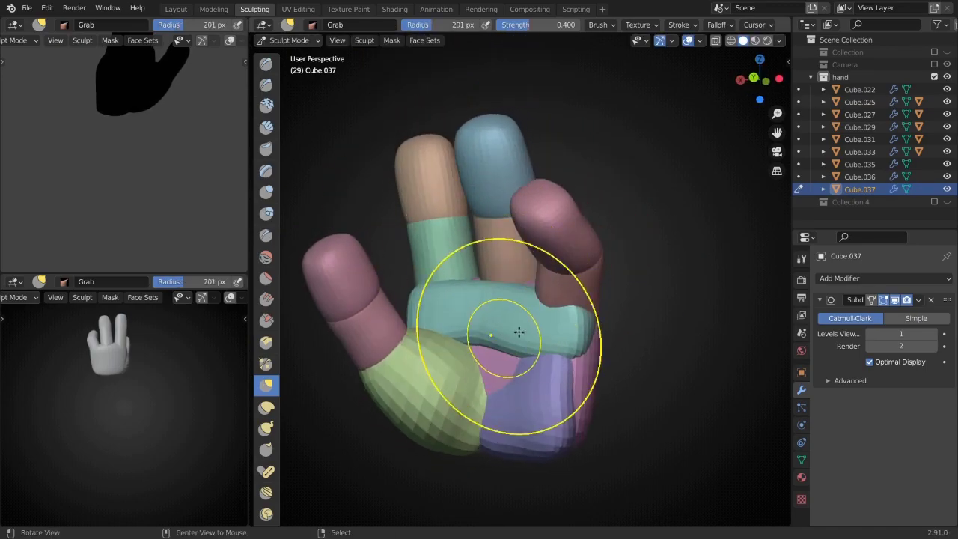
middle_drag(573, 344, 567, 336)
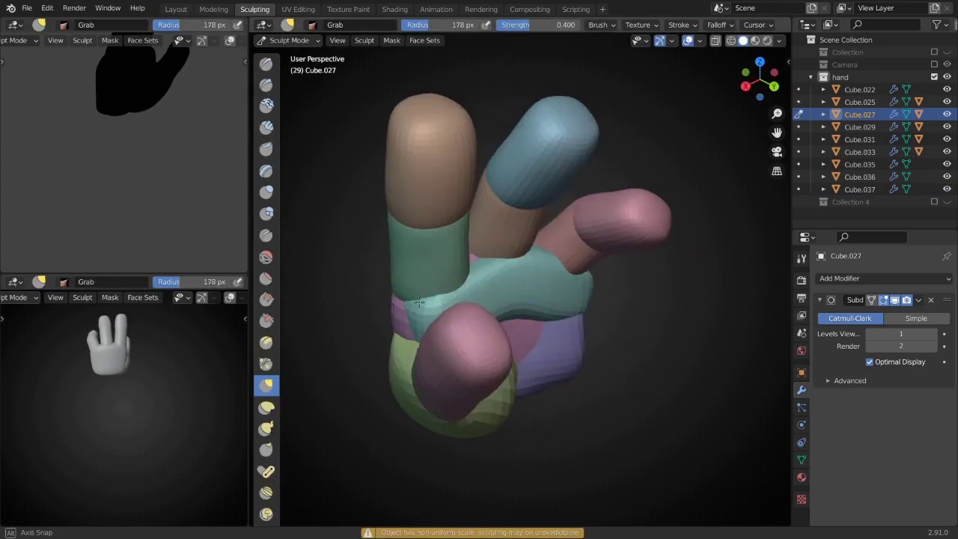
middle_drag(417, 301, 406, 299)
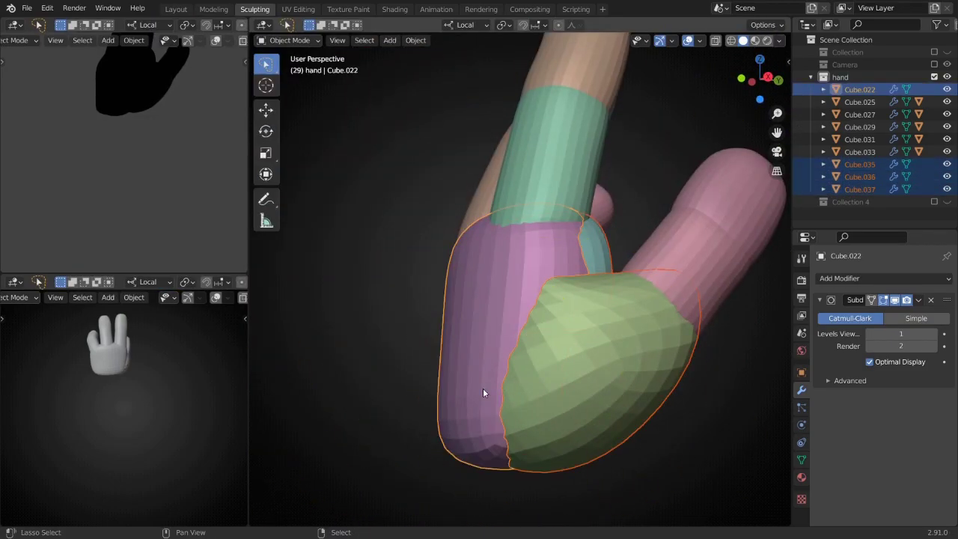
- Parent the new hand pieces to the palm Cube.022
key(ctrl+p)
click(483, 389)
middle_drag(331, 342, 622, 318)
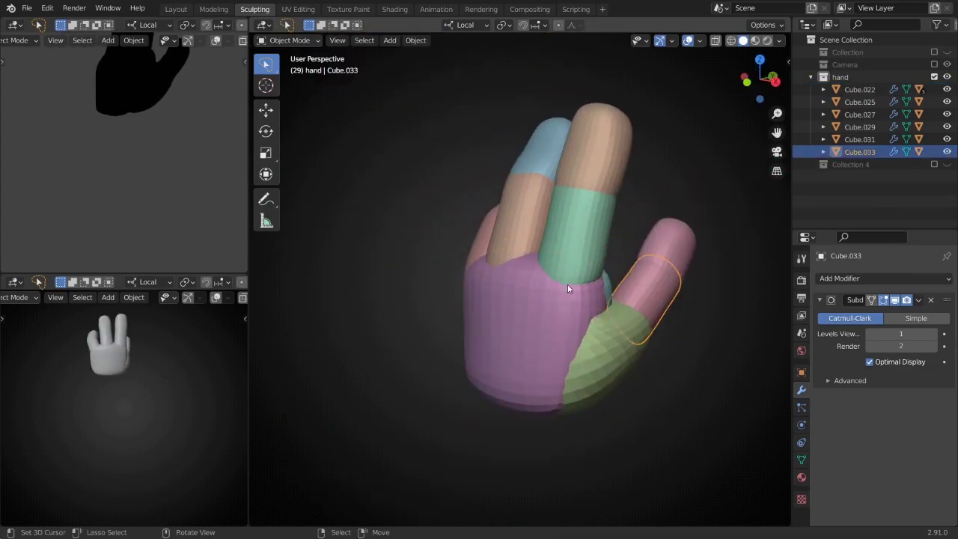
click(547, 361)
middle_drag(469, 357, 516, 271)
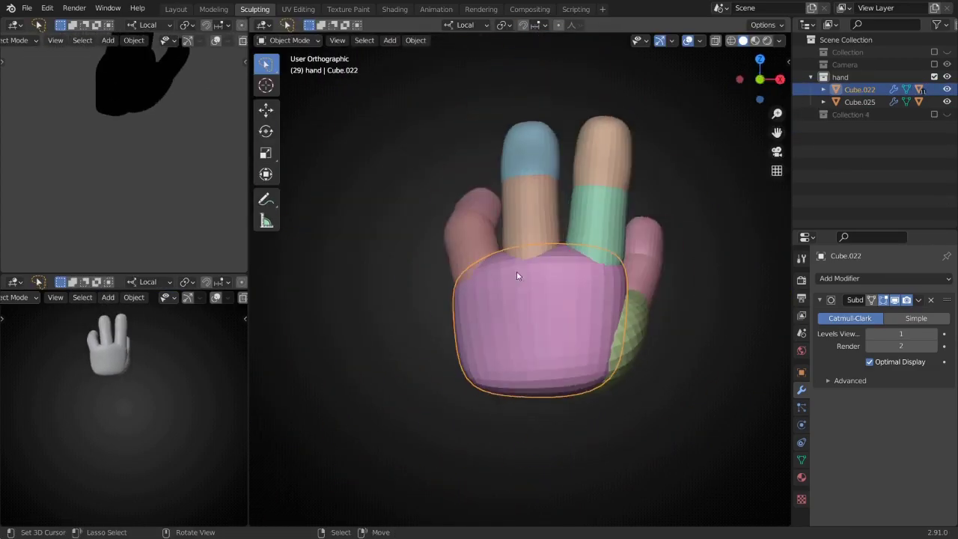
- Cancel an accidental rotation and select a capsule piece of the hand
right_click(821, 78)
scroll(553, 341, down, 5)
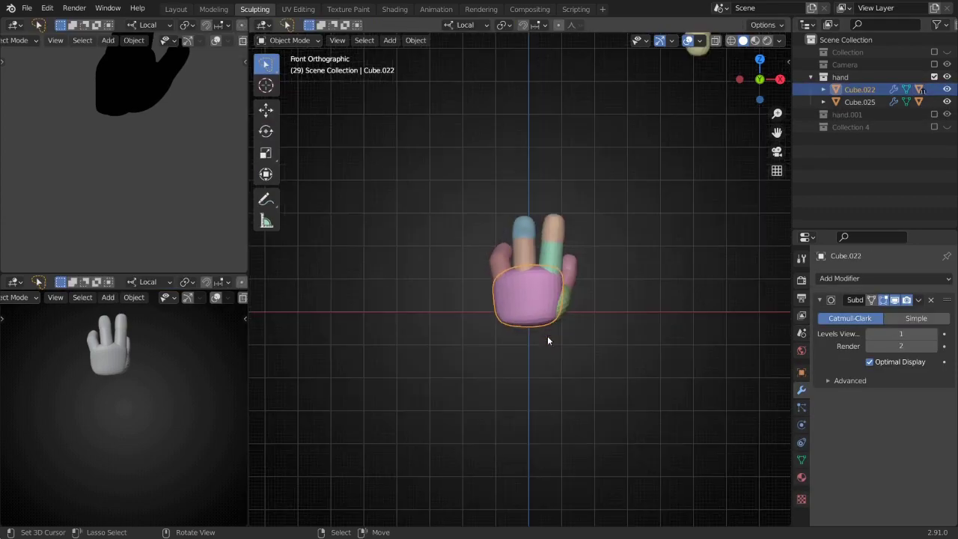
key(Escape)
click(627, 175)
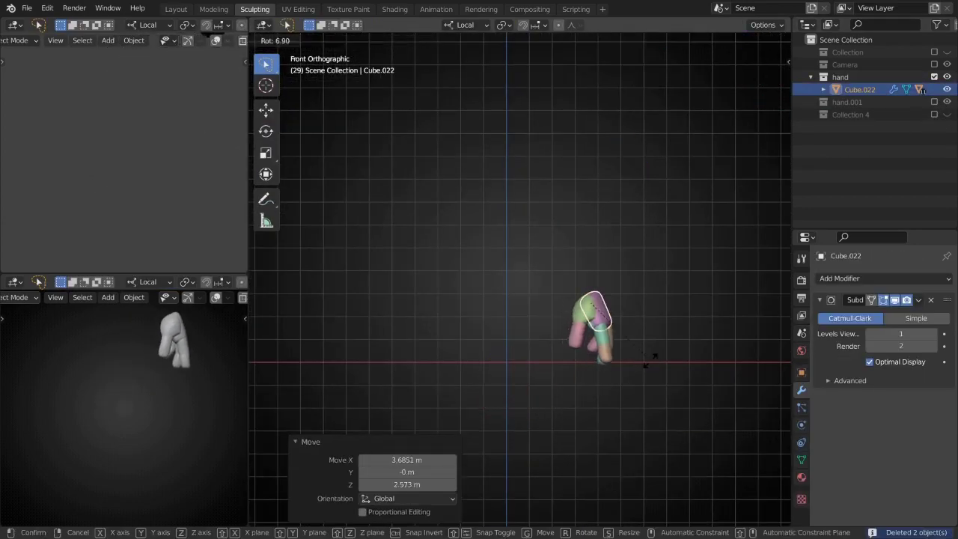
- Scale the hand down to suit the character's size
key(s)
click(618, 214)
key(g)
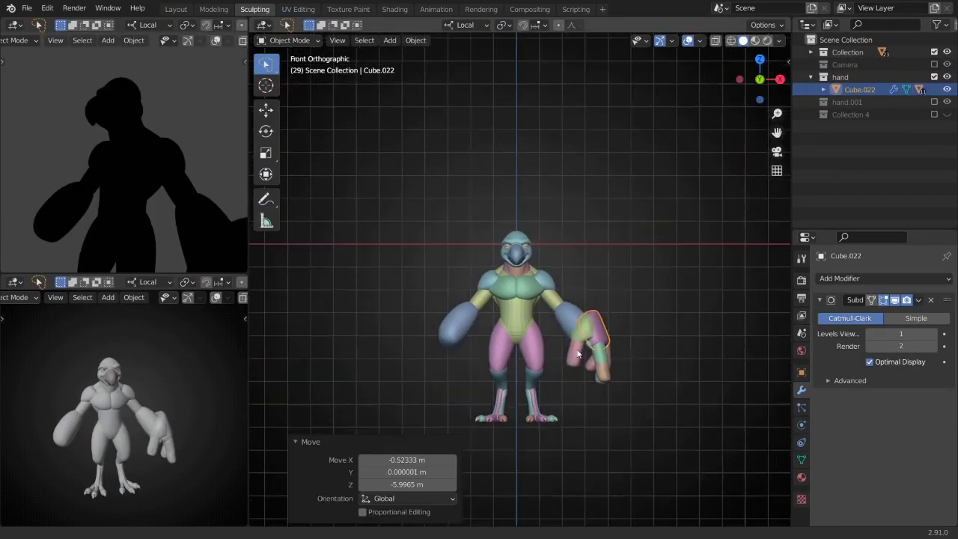
scroll(696, 423, up, 4)
key(KP_3)
key(s)
click(667, 352)
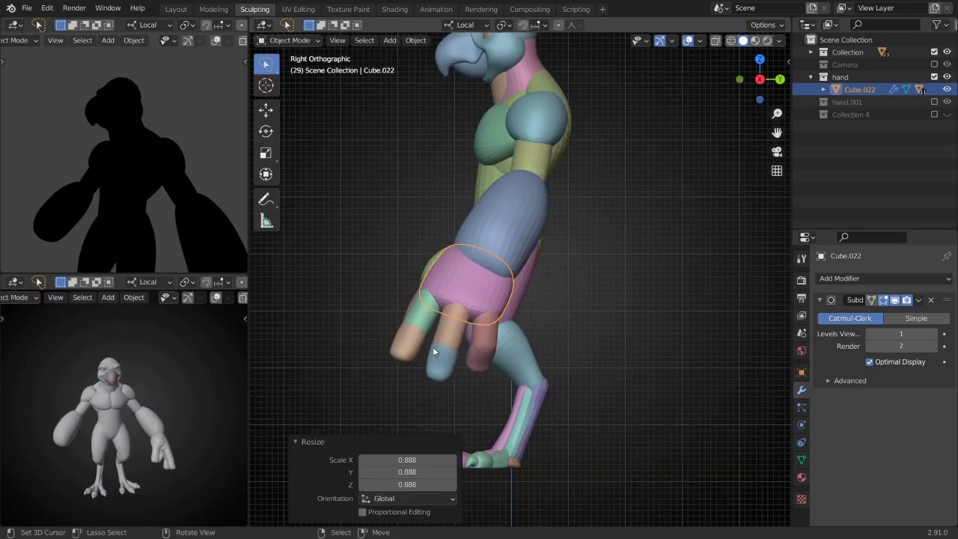
- Move the hand to the end of the arm, checking it from the front
key(KP_1)
key(g)
click(552, 365)
click(484, 388)
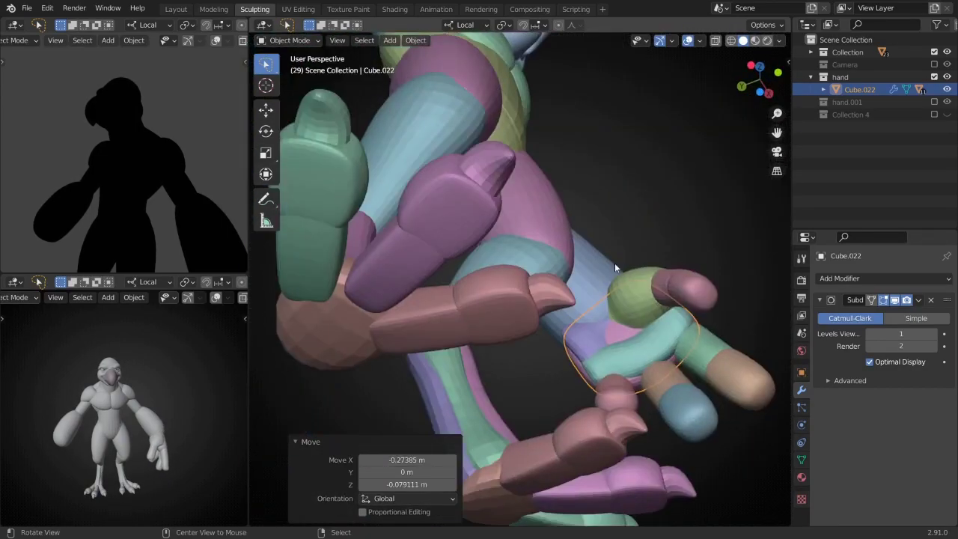
middle_drag(484, 389, 657, 203)
key(g)
click(607, 236)
mouse_move(607, 236)
shift+middle_down()
mouse_move(613, 274)
mouse_move(575, 252)
shift+middle_up()
key(KP_1)
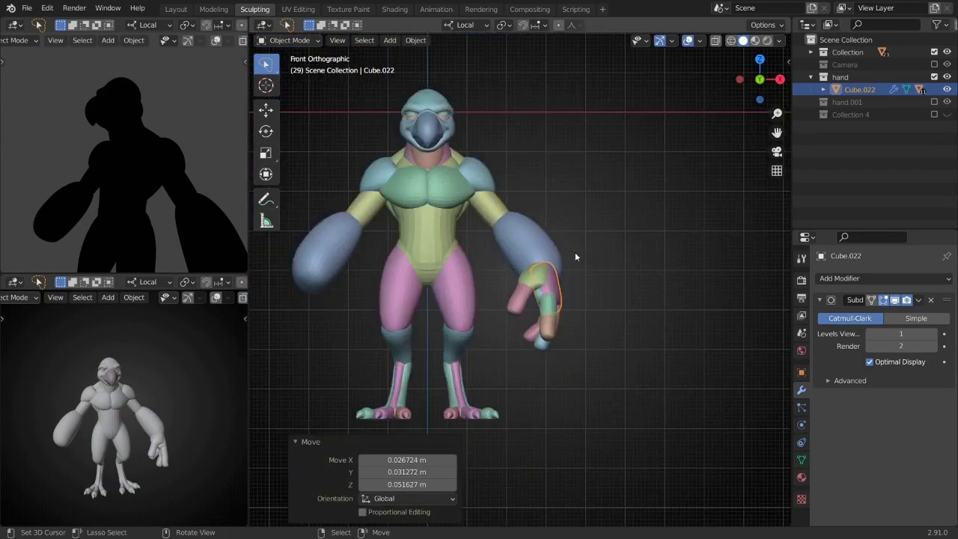
- Add a Mirror modifier to the hand using the body Cube as mirror object
scroll(575, 252, up, 3)
click(883, 278)
click(724, 133)
middle_drag(723, 133, 502, 159)
key(KP_Decimal)
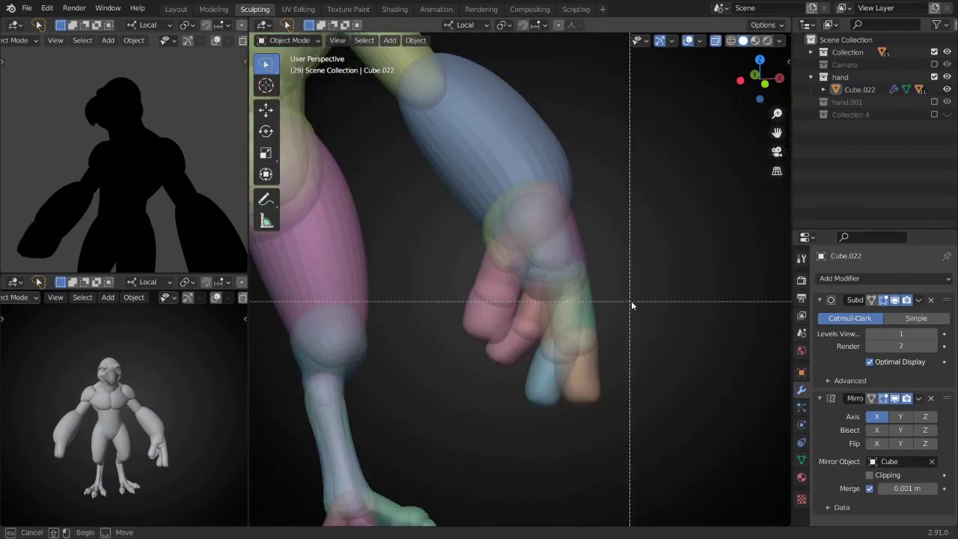
key(ctrl+l)
click(568, 275)
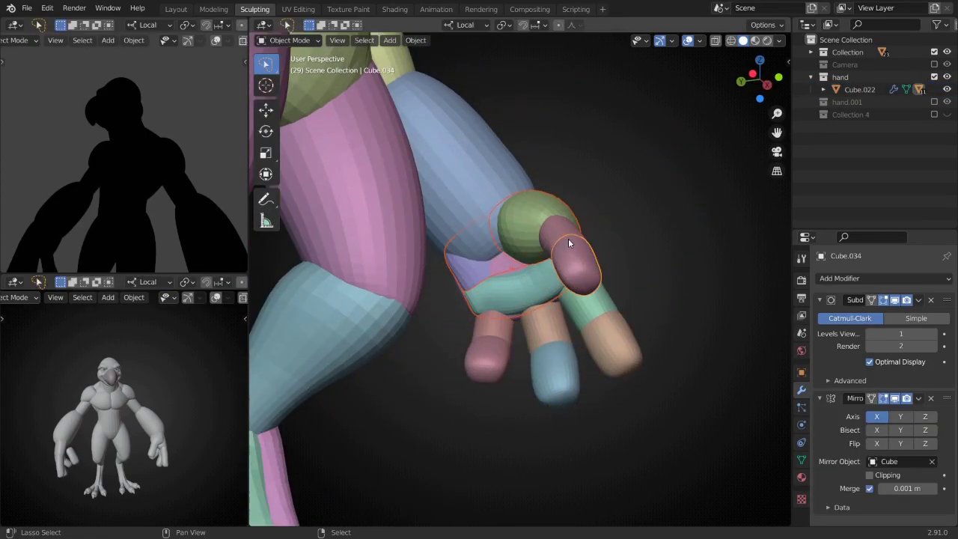
scroll(519, 197, down, 4)
click(577, 274)
- Frame the hand in front view and orbit to check the mirrored hands
key(ctrl+Tab)
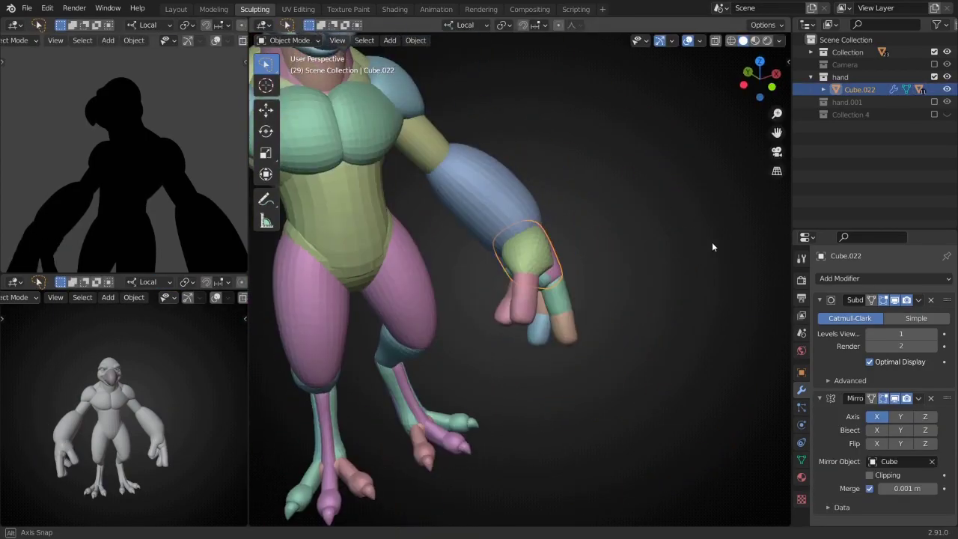
key(KP_1)
scroll(539, 284, up, 3)
middle_drag(598, 361, 514, 342)
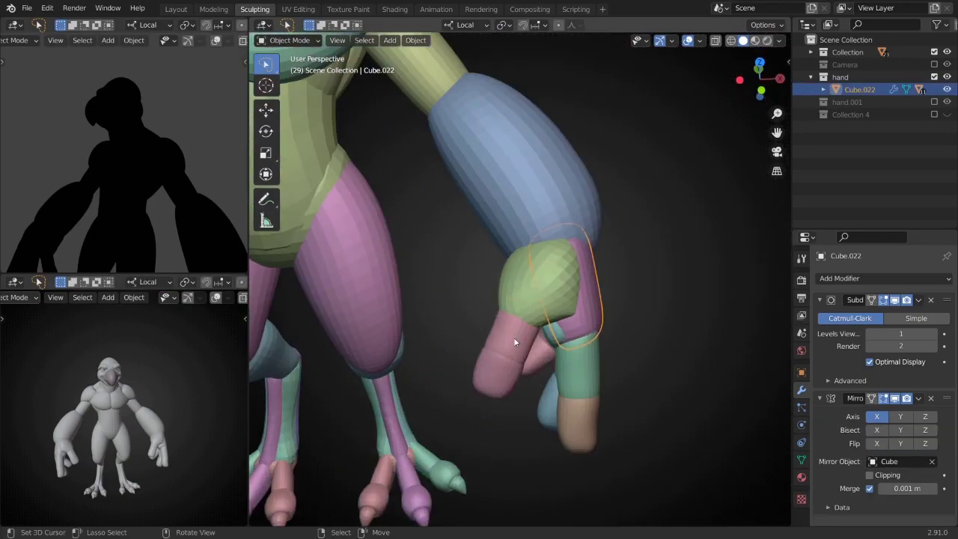
middle_drag(97, 429, 108, 426)
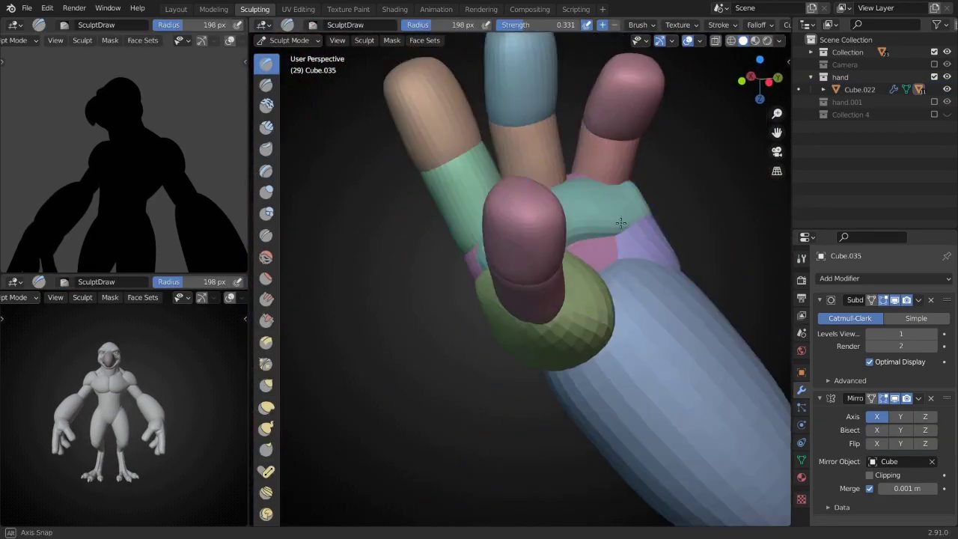
- Enter Sculpt Mode and resize the brush to work on the forearm
key(KP_1)
scroll(569, 299, down, 3)
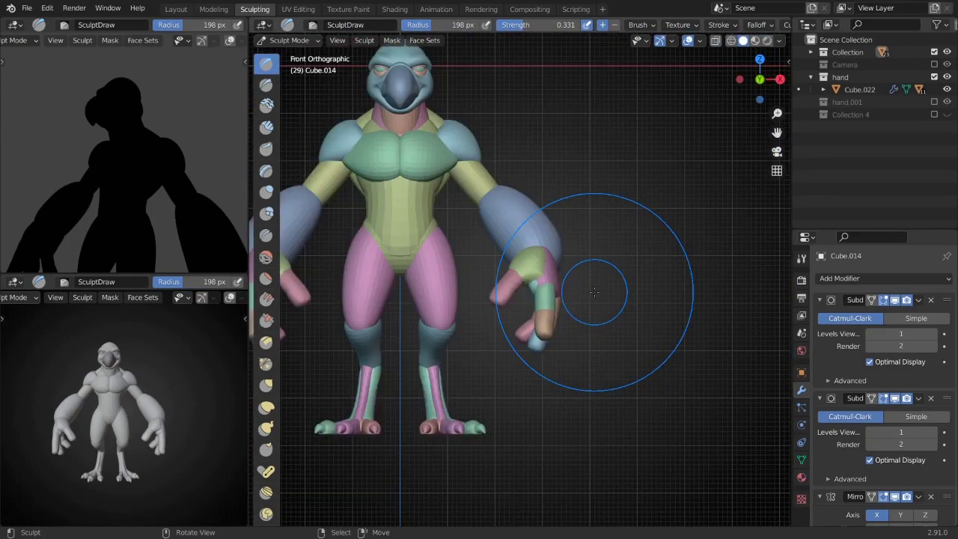
scroll(586, 270, up, 5)
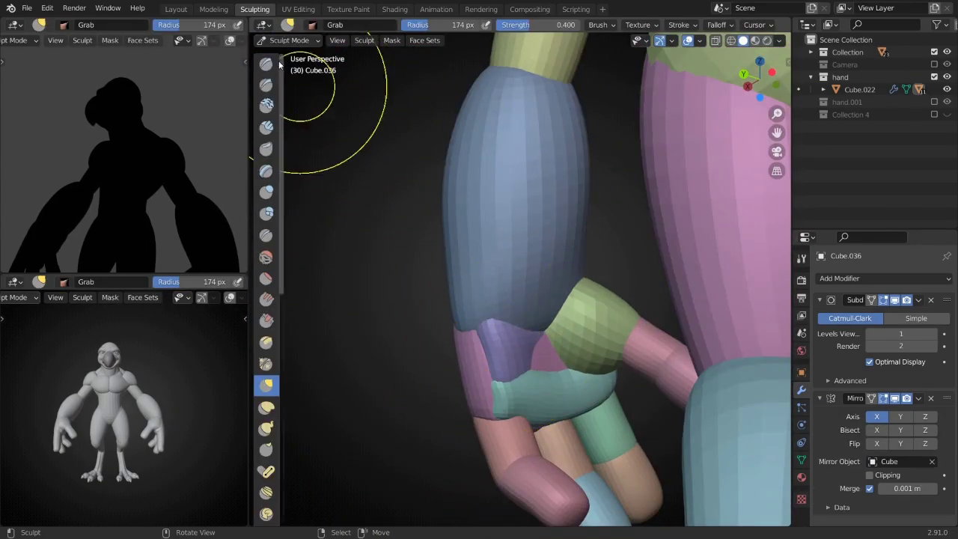
click(283, 57)
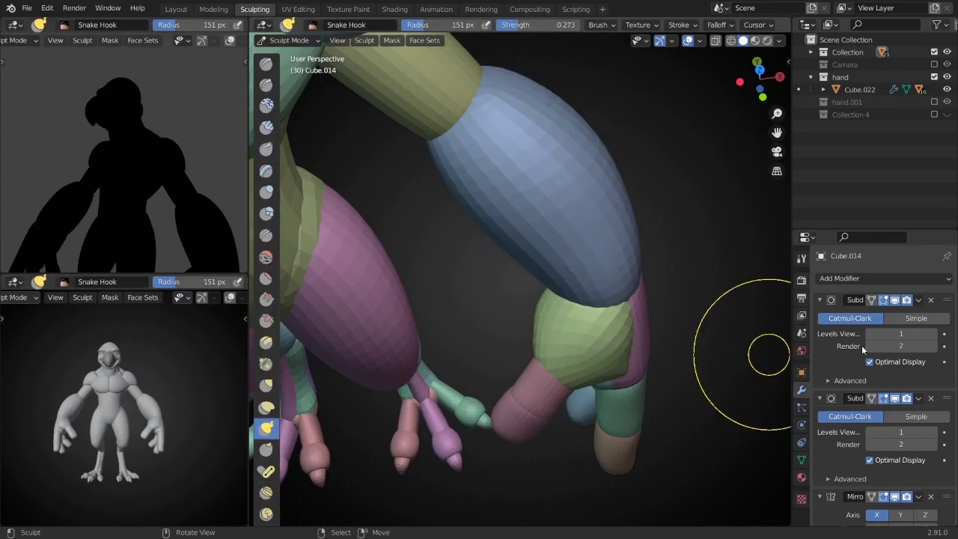
middle_drag(582, 317, 617, 301)
key(f)
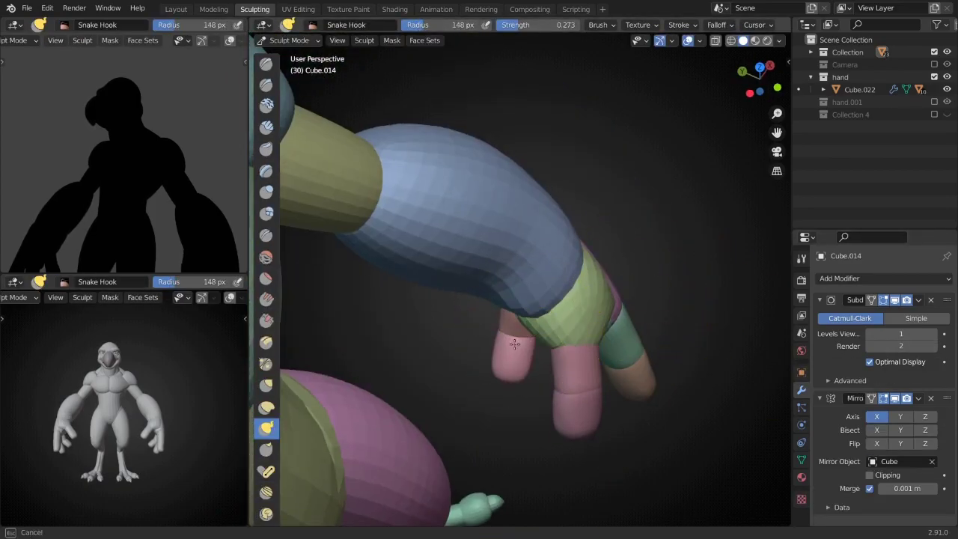
mouse_move(514, 344)
middle_down()
mouse_move(524, 397)
mouse_move(513, 407)
middle_up()
scroll(449, 359, up, 3)
key(f)
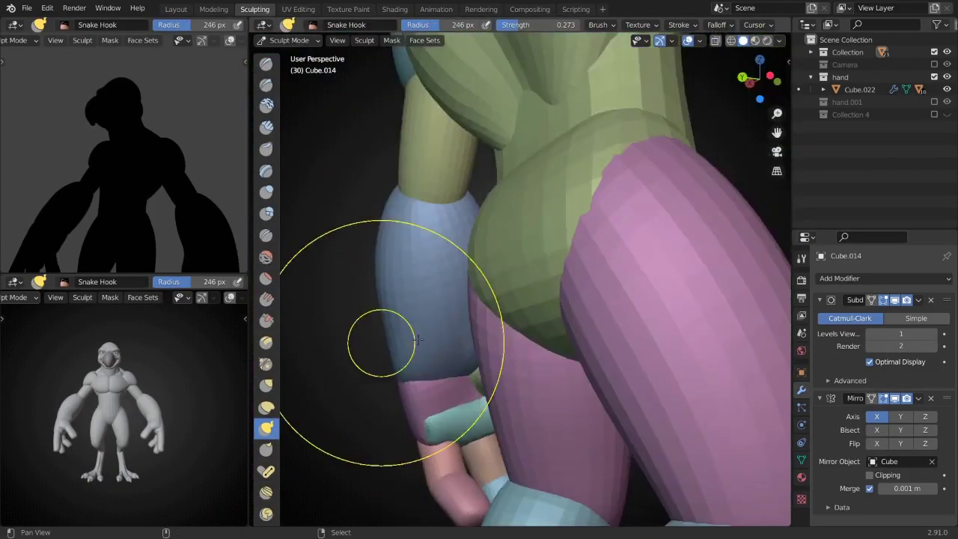
click(417, 339)
mouse_move(417, 338)
middle_down()
mouse_move(568, 320)
mouse_move(630, 263)
mouse_move(549, 274)
middle_up()
- Return to Object Mode, select the palm and scale the hand
click(289, 40)
click(299, 52)
click(539, 284)
key(s)
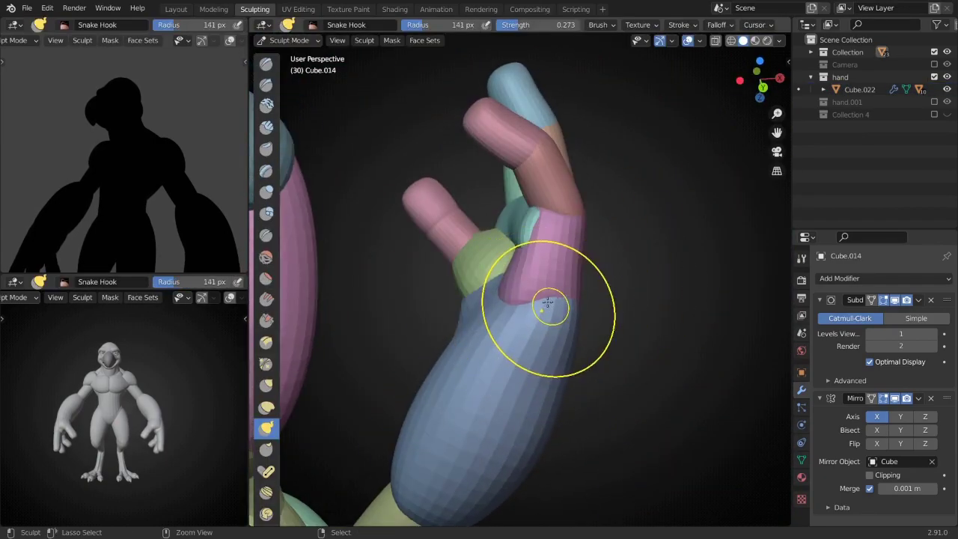
mouse_move(548, 302)
middle_down()
mouse_move(436, 272)
mouse_move(547, 278)
mouse_move(480, 305)
middle_up()
mouse_move(532, 340)
middle_down()
mouse_move(509, 267)
mouse_move(570, 301)
mouse_move(545, 284)
mouse_move(479, 291)
mouse_move(513, 297)
middle_up()
- Resize the brush and orbit around the whole character to review the arm
key(f)
middle_drag(416, 300, 534, 295)
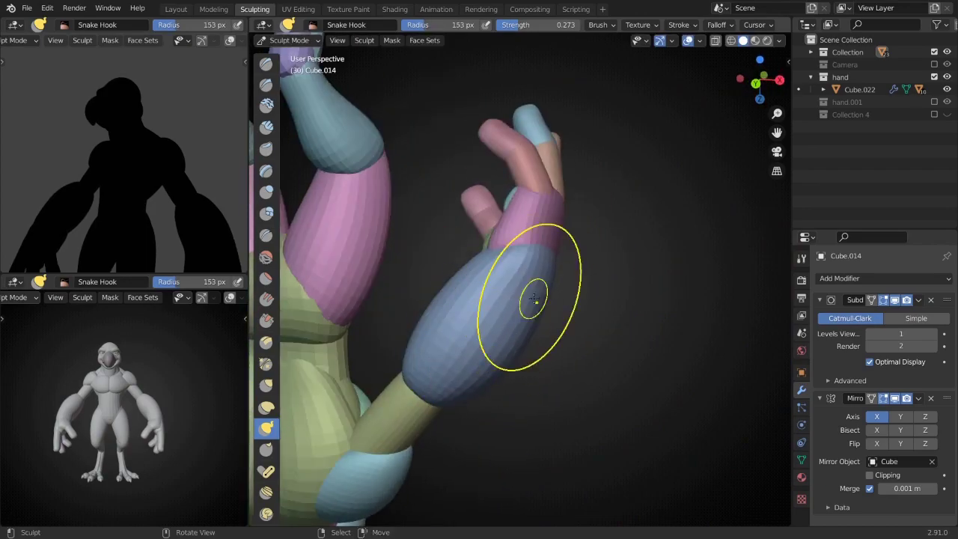
scroll(534, 295, down, 3)
key(KP_1)
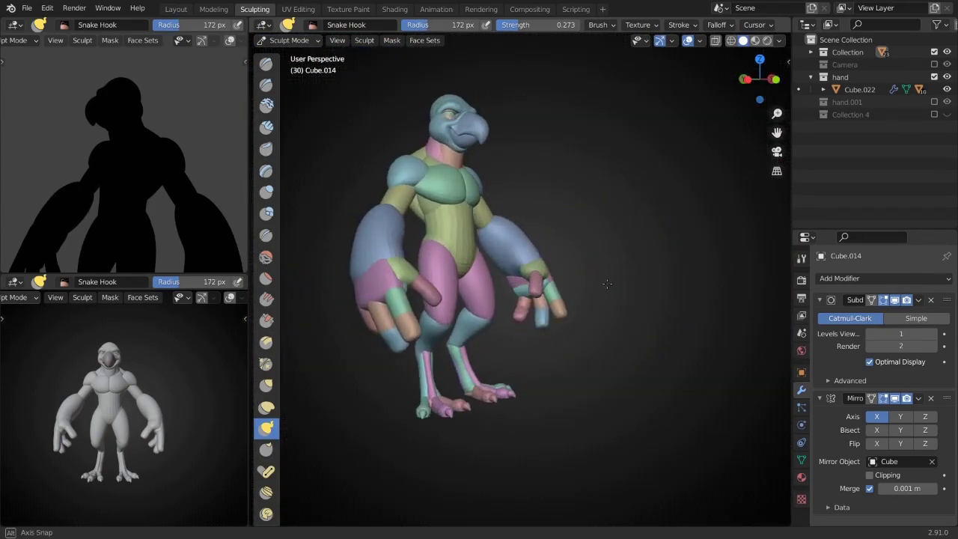
mouse_move(476, 287)
middle_down()
mouse_move(442, 251)
mouse_move(629, 230)
mouse_move(562, 187)
middle_up()
scroll(480, 264, up, 3)
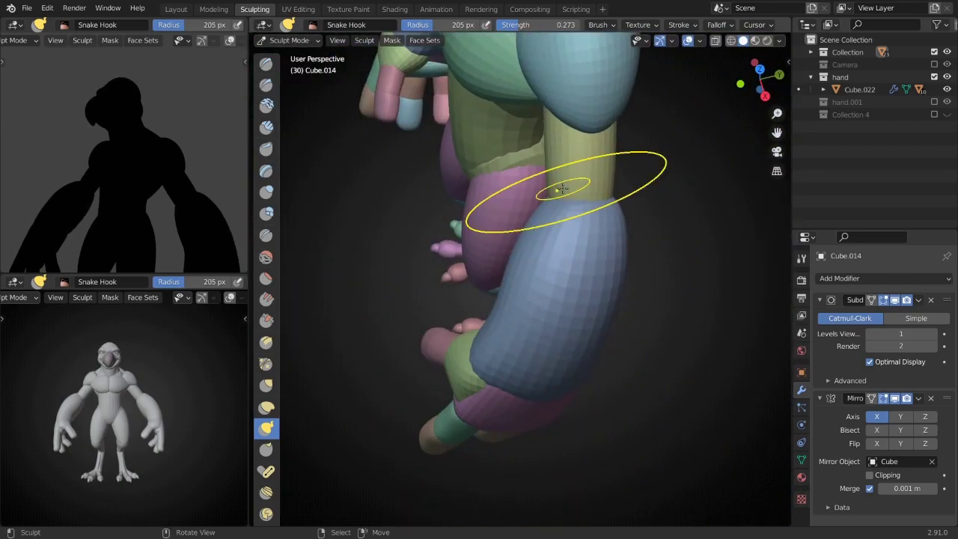
middle_drag(625, 223, 588, 319)
middle_drag(606, 252, 727, 364)
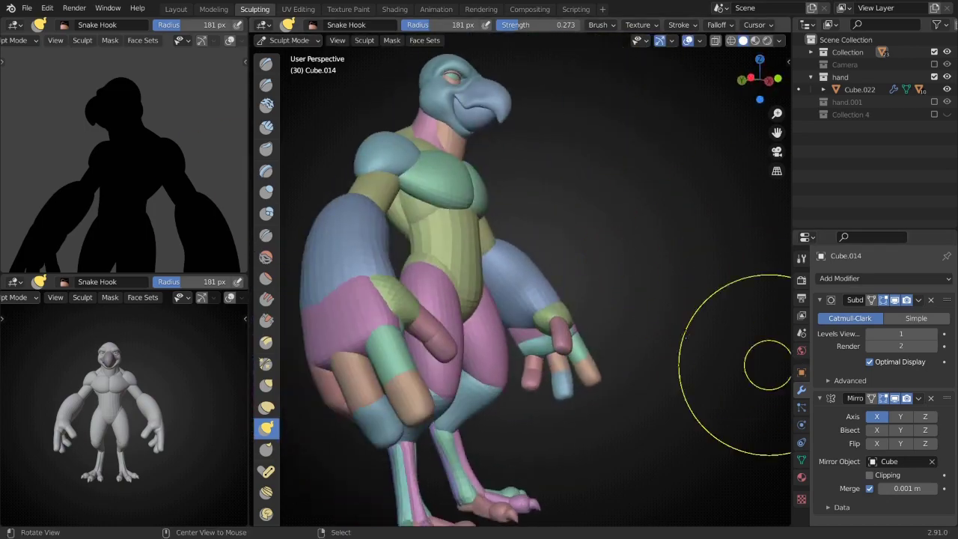
scroll(554, 360, up, 4)
scroll(386, 363, up, 3)
middle_drag(416, 344, 534, 310)
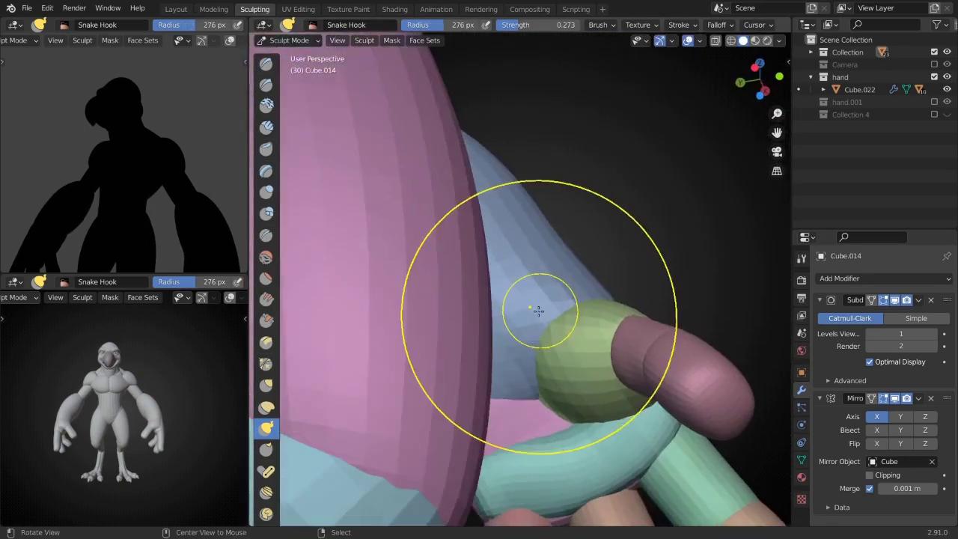
scroll(519, 209, down, 4)
scroll(573, 228, down, 2)
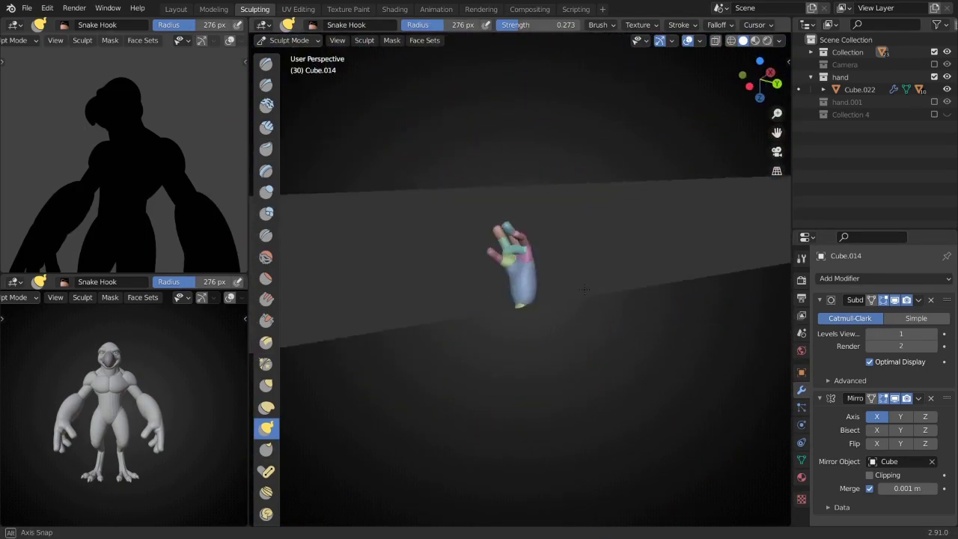
scroll(585, 289, up, 8)
- Sculpt the hand with a smaller brush, switching between Crease and Grab
mouse_move(523, 363)
middle_down()
mouse_move(573, 364)
mouse_move(438, 470)
mouse_move(473, 382)
middle_up()
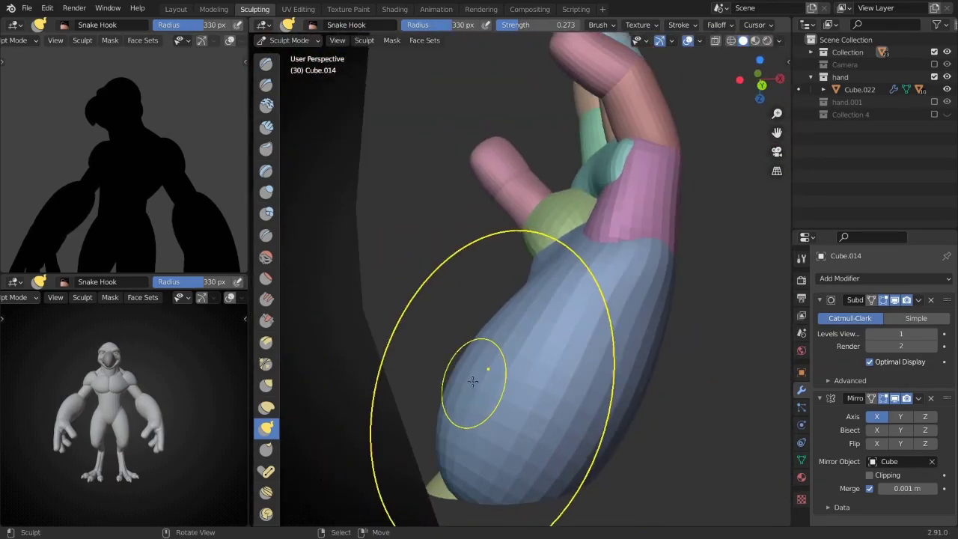
click(547, 260)
middle_drag(546, 260, 590, 283)
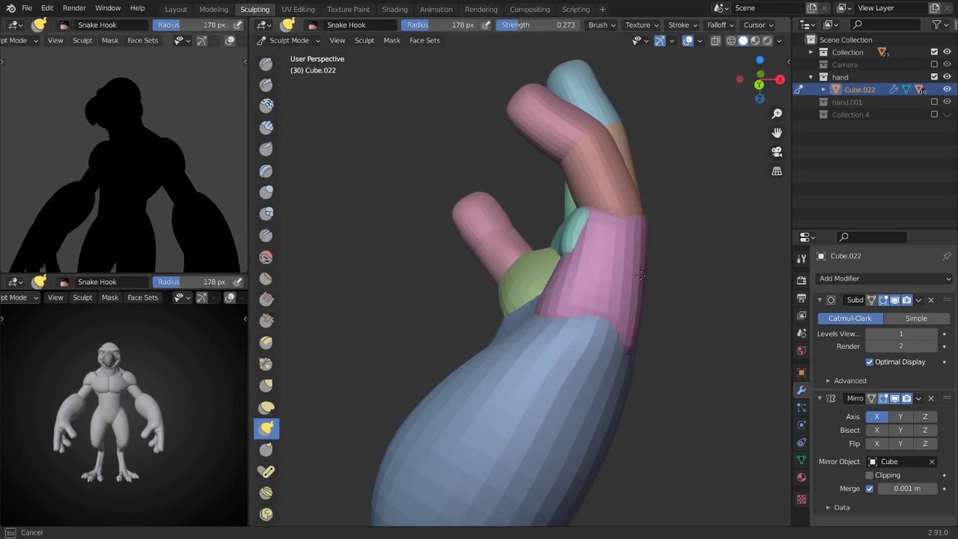
mouse_move(592, 324)
middle_down()
mouse_move(609, 274)
mouse_move(539, 294)
mouse_move(517, 359)
mouse_move(562, 332)
mouse_move(544, 292)
mouse_move(561, 346)
mouse_move(506, 287)
mouse_move(524, 295)
middle_up()
key(shift+c)
key(alt+q)
click(511, 320)
key(g)
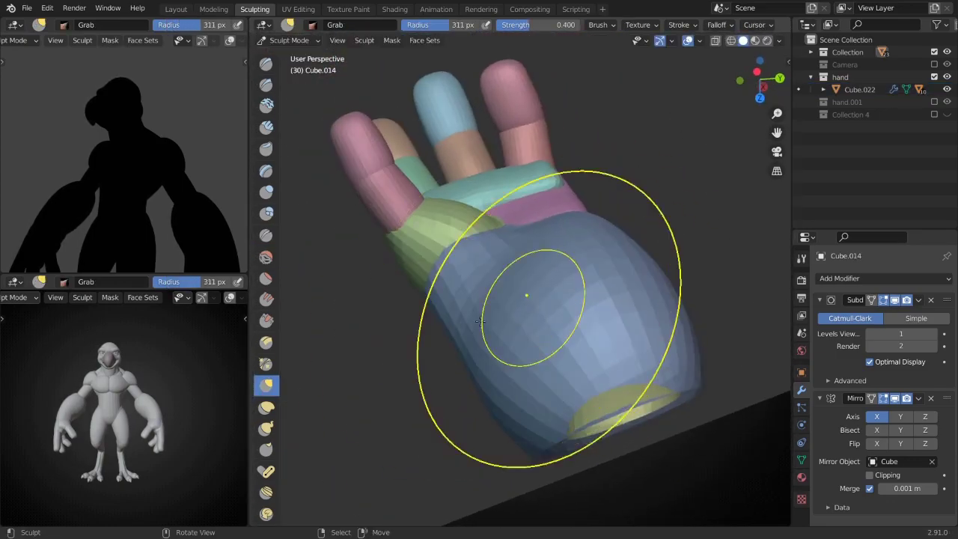
scroll(524, 295, up, 3)
mouse_move(518, 330)
middle_down()
mouse_move(546, 263)
mouse_move(574, 272)
middle_up()
scroll(545, 263, down, 3)
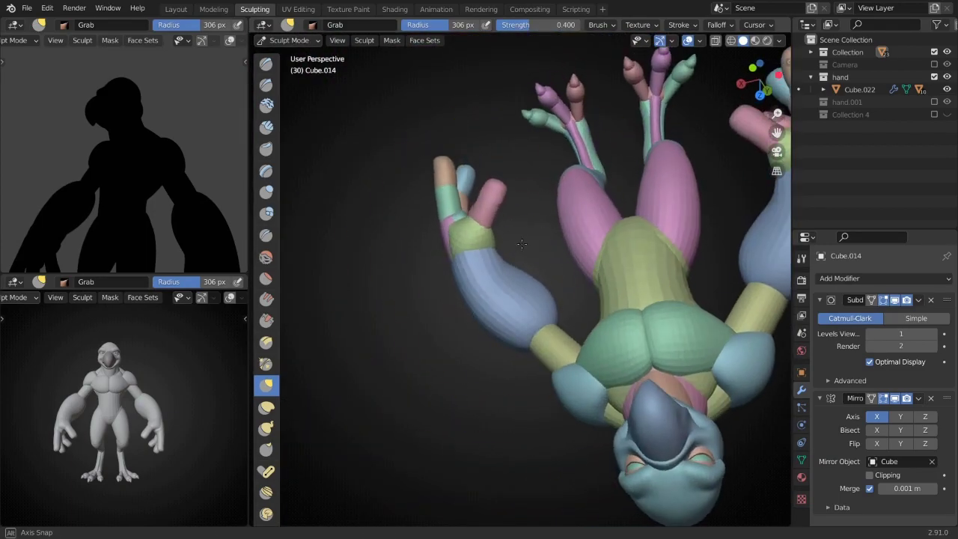
- View the left arm from the back and orbit closely around the finger and hand
key(ctrl+KP_1)
drag(462, 114, 277, 438)
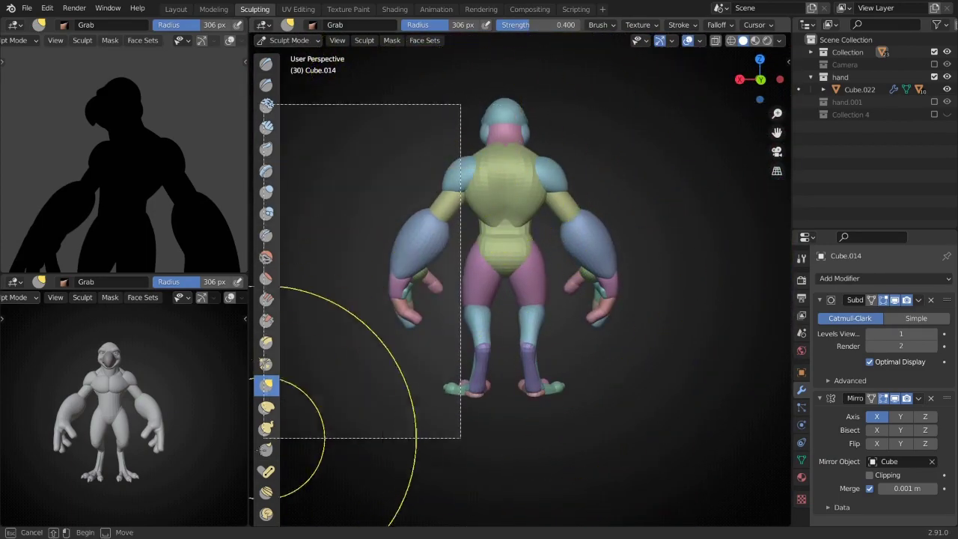
middle_drag(278, 438, 588, 269)
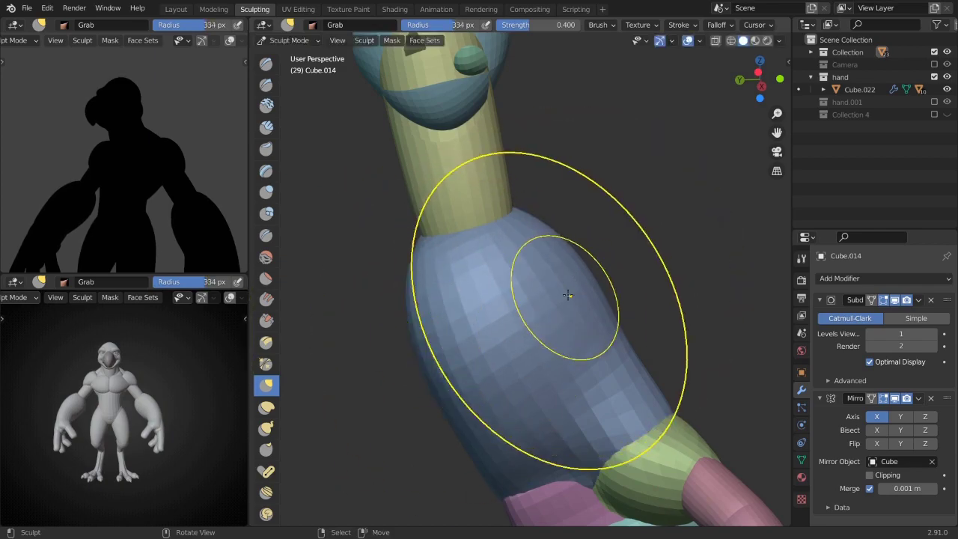
middle_drag(473, 378, 333, 457)
scroll(333, 457, down, 3)
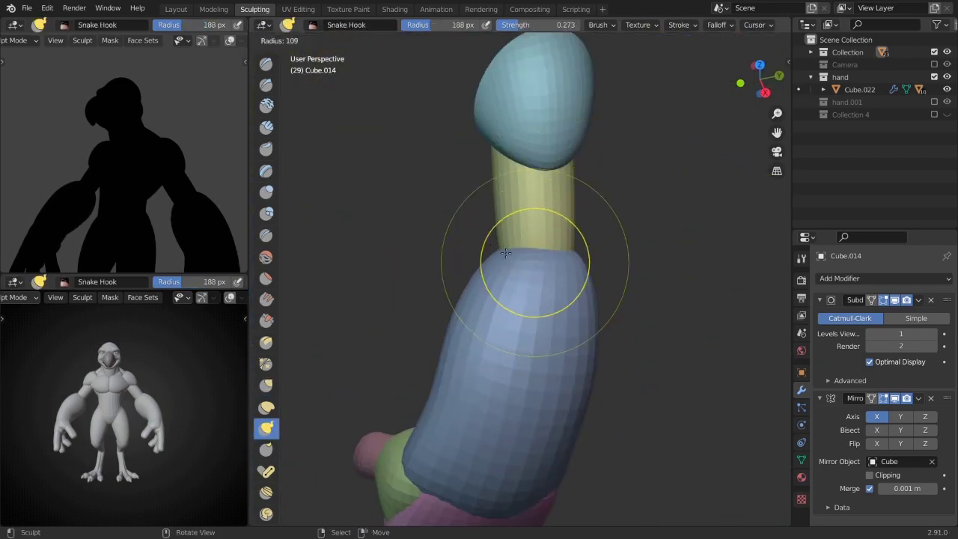
middle_drag(560, 205, 551, 258)
mouse_move(513, 216)
middle_down()
mouse_move(561, 271)
mouse_move(519, 335)
mouse_move(663, 271)
mouse_move(577, 241)
mouse_move(544, 345)
middle_up()
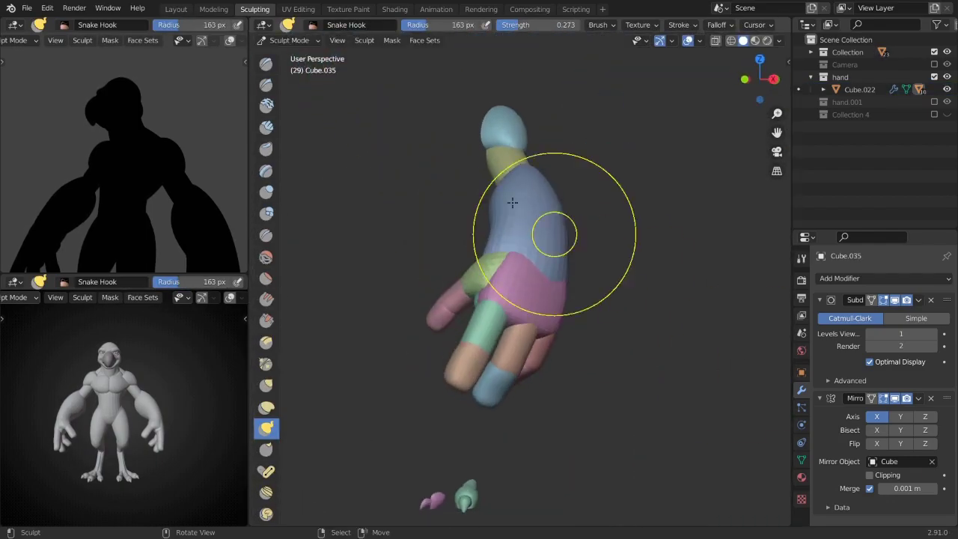
middle_drag(512, 202, 448, 225)
scroll(477, 252, up, 5)
- Reshape forearm Cube.014 with resized brushes so it tapers into the wrist
key(f)
mouse_move(418, 187)
middle_down()
mouse_move(556, 225)
mouse_move(524, 214)
mouse_move(498, 267)
middle_up()
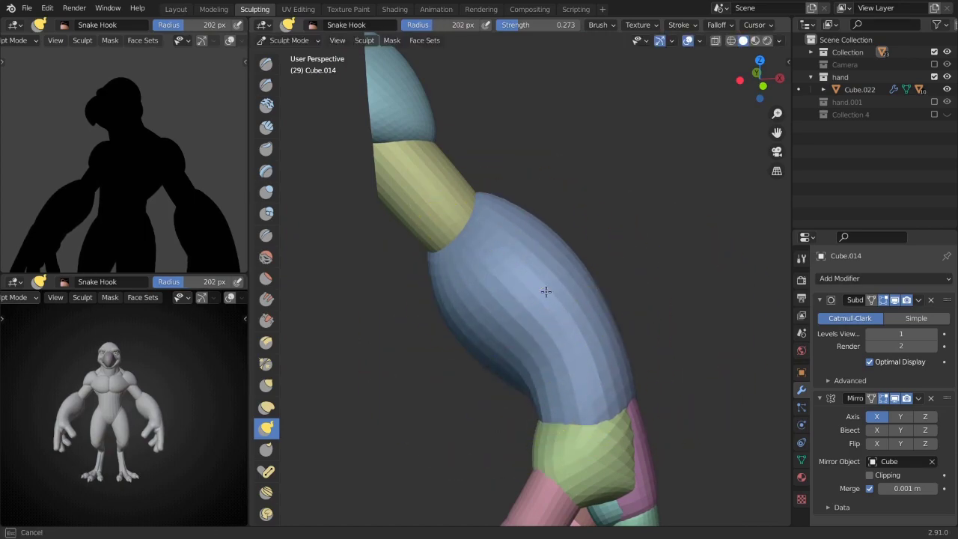
mouse_move(546, 291)
middle_down()
mouse_move(421, 277)
mouse_move(465, 340)
mouse_move(547, 320)
mouse_move(524, 284)
mouse_move(530, 235)
mouse_move(506, 298)
mouse_move(402, 337)
mouse_move(454, 342)
mouse_move(459, 364)
mouse_move(519, 331)
middle_up()
key(x)
key(f)
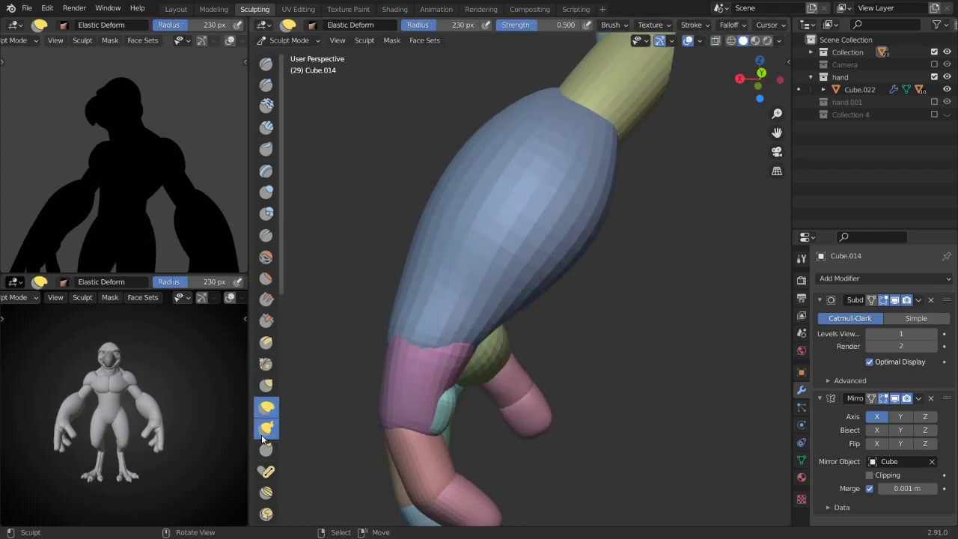
key(KP_1)
scroll(421, 268, down, 5)
- Rotate the pink finger Cube.033 around Z to a new angle
key(ctrl+Tab)
click(524, 330)
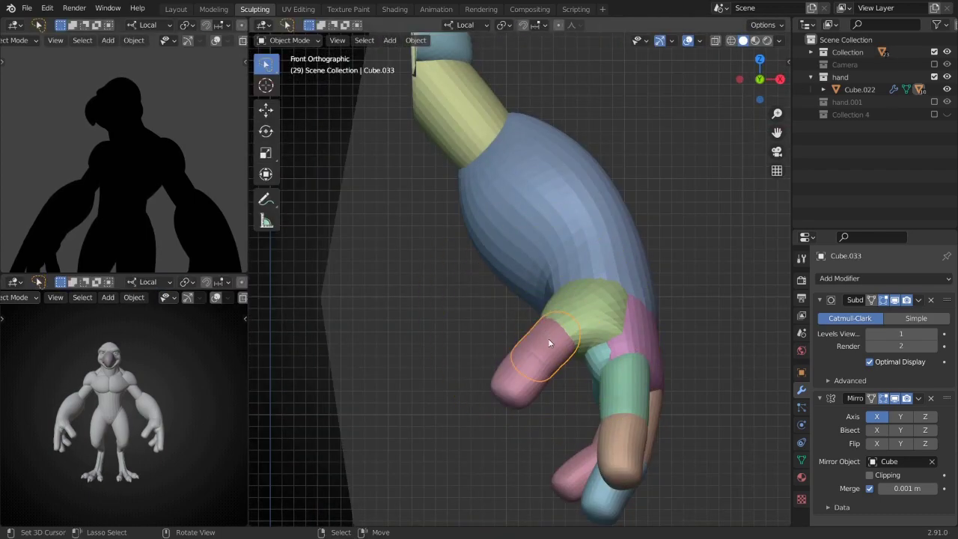
key(r)
key(z)
click(475, 355)
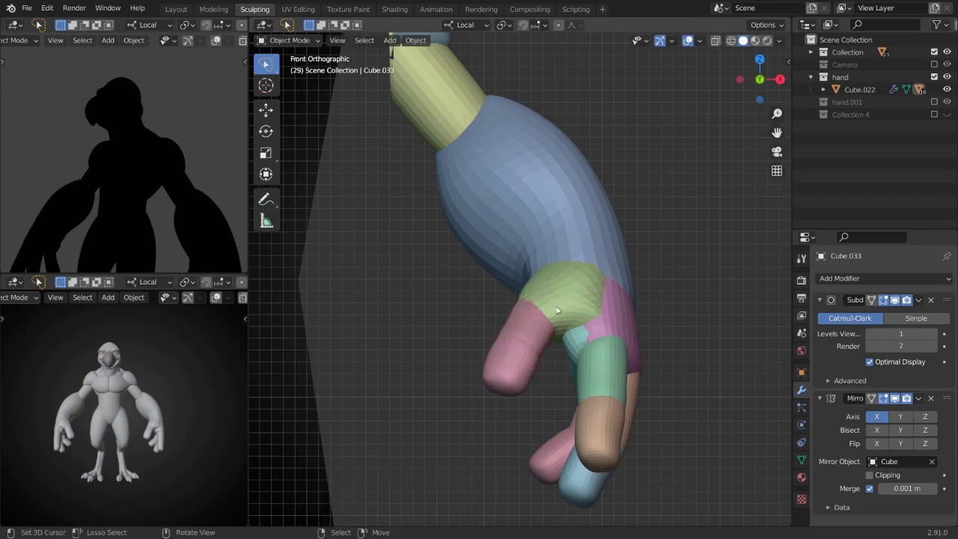
- Sculpt the green palm with a resized Snake Hook brush
click(555, 306)
key(ctrl+Tab)
key(f)
mouse_move(556, 306)
middle_down()
mouse_move(515, 330)
mouse_move(637, 299)
mouse_move(641, 364)
middle_up()
- Nudge the pink finger's rotation again, then resume sculpting the palm
key(ctrl+Tab)
click(485, 397)
key(r)
click(539, 329)
key(ctrl+Tab)
- Sculpt the blue forearm's elbow end toward the yellow upper arm with an enlarged brush
scroll(581, 282, down, 3)
mouse_move(581, 282)
middle_down()
mouse_move(505, 356)
mouse_move(454, 250)
mouse_move(478, 223)
mouse_move(541, 261)
mouse_move(428, 336)
mouse_move(476, 213)
mouse_move(492, 248)
mouse_move(607, 291)
mouse_move(517, 253)
mouse_move(488, 268)
middle_up()
key(ctrl+Tab)
click(453, 250)
key(ctrl+Tab)
key(f)
key(ctrl+Tab)
click(516, 252)
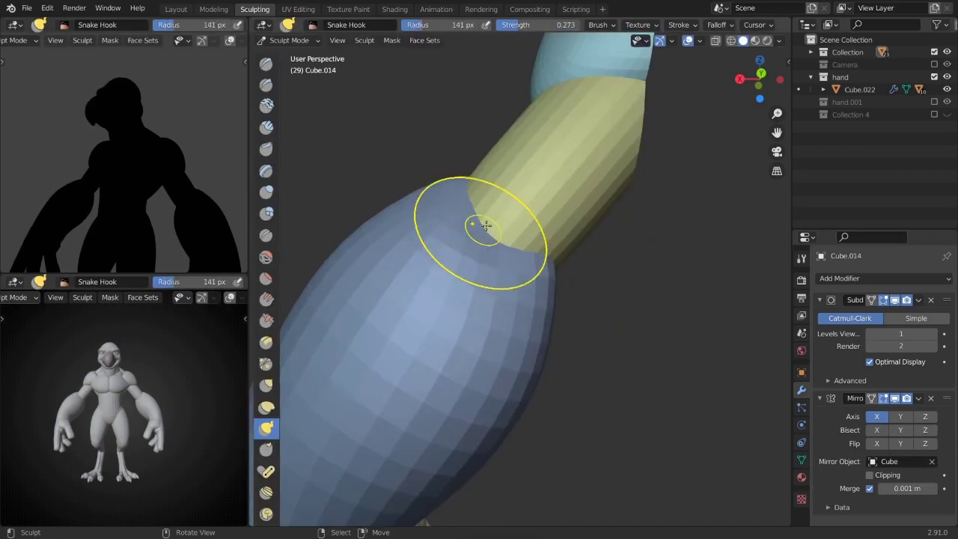
- Inflate the elbow area, then resize a Grab brush for the arm
mouse_move(513, 225)
middle_down()
mouse_move(509, 266)
mouse_move(513, 246)
mouse_move(496, 199)
mouse_move(526, 175)
mouse_move(545, 196)
mouse_move(545, 235)
middle_up()
scroll(509, 266, down, 5)
scroll(507, 274, up, 5)
key(i)
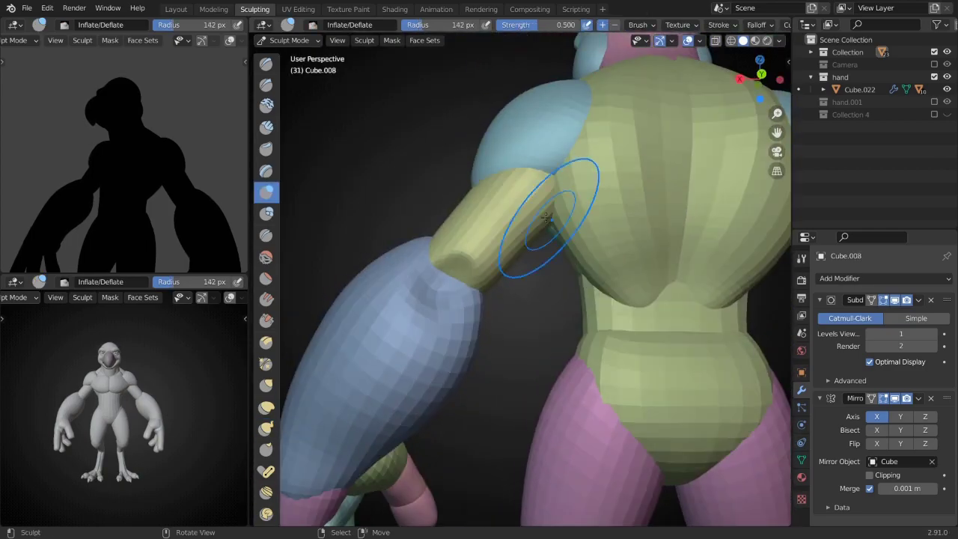
scroll(545, 235, up, 3)
key(g)
key(f)
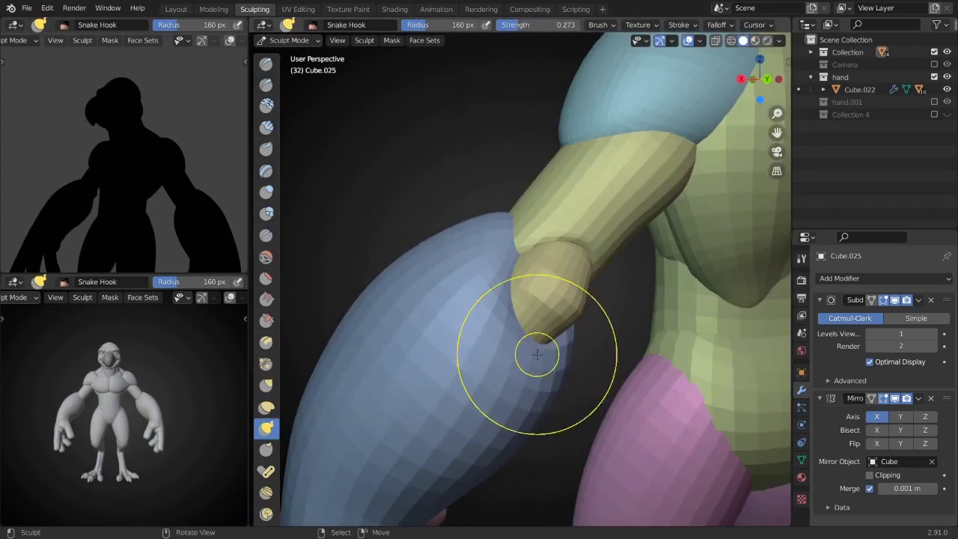
- Grab-sculpt the arm from several angles, turning the reference silhouette to face front
middle_drag(567, 252, 492, 327)
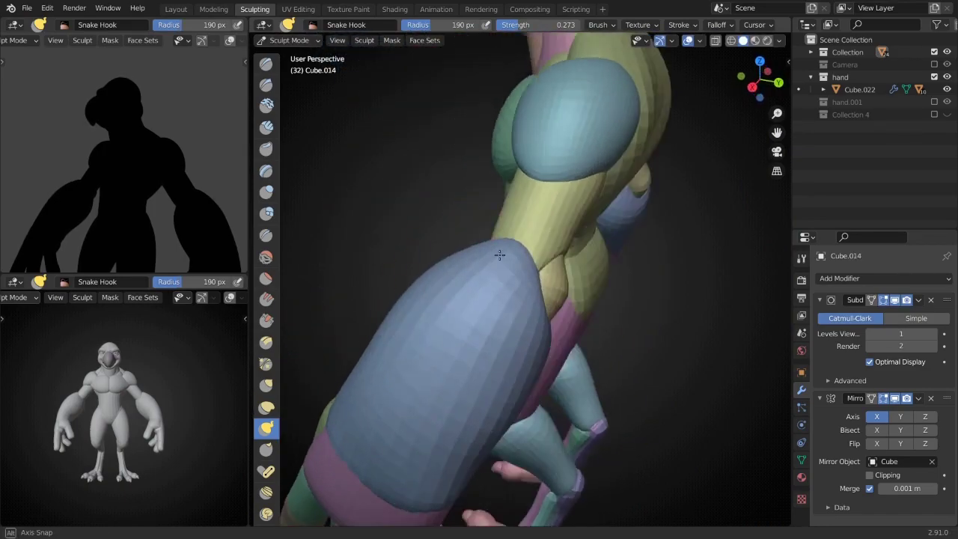
middle_drag(546, 271, 594, 274)
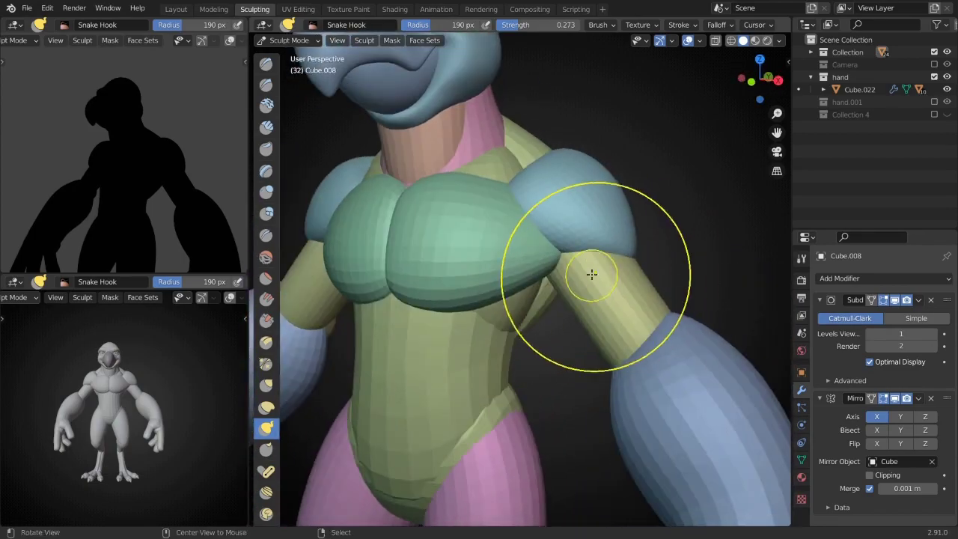
scroll(590, 303, up, 3)
mouse_move(632, 322)
middle_down()
mouse_move(549, 396)
mouse_move(507, 360)
middle_up()
middle_drag(247, 229, 217, 210)
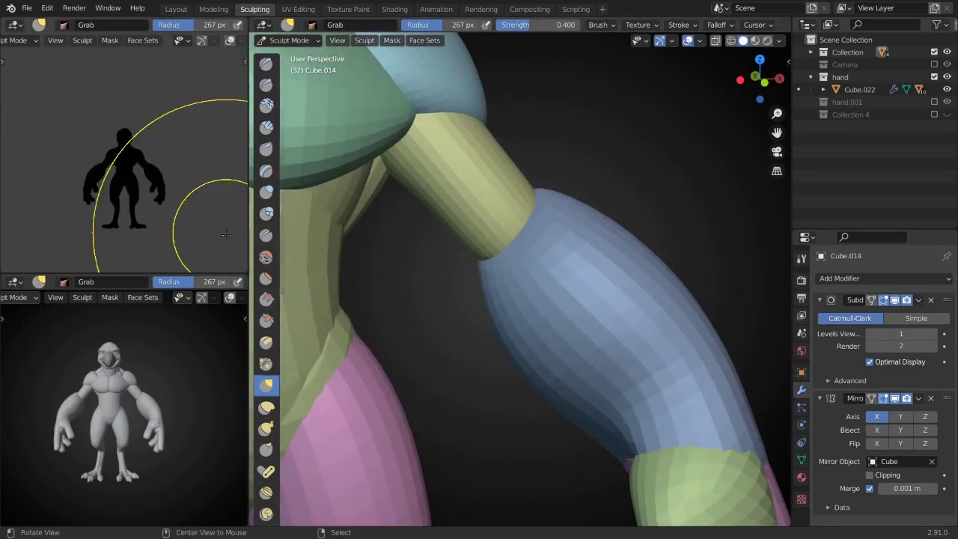
middle_drag(449, 262, 520, 314)
mouse_move(547, 371)
middle_down()
mouse_move(555, 281)
mouse_move(406, 277)
mouse_move(545, 321)
mouse_move(560, 278)
mouse_move(491, 310)
mouse_move(517, 406)
mouse_move(422, 321)
middle_up()
middle_drag(449, 280, 560, 347)
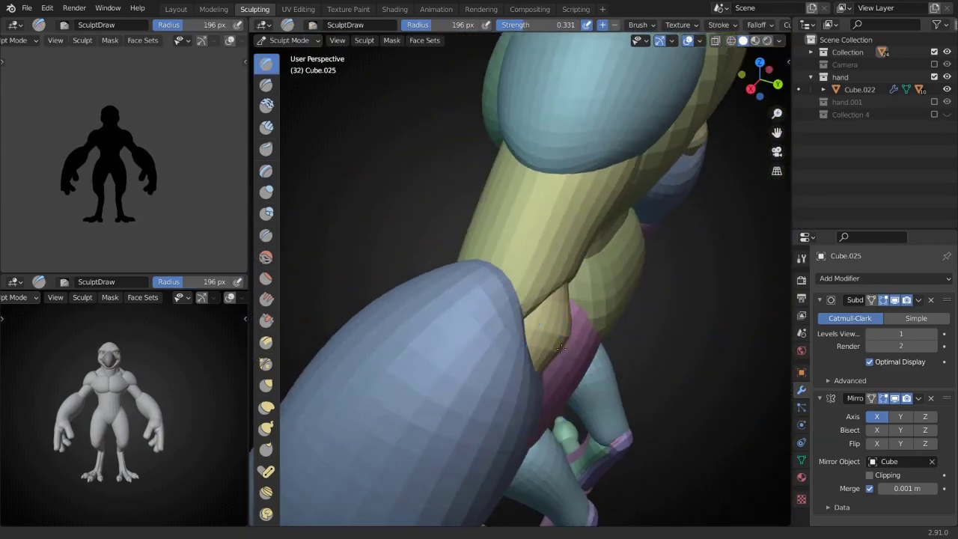
middle_drag(565, 384, 502, 340)
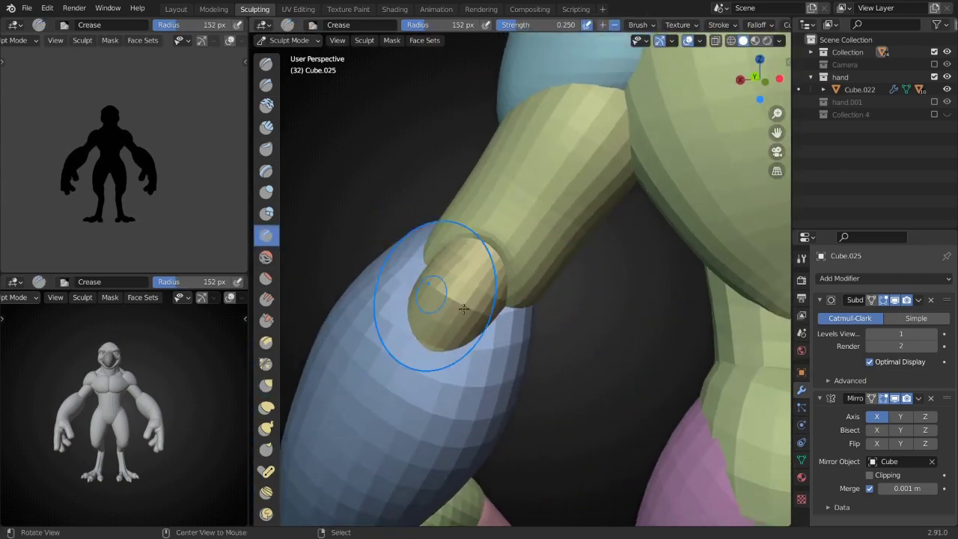
middle_drag(464, 308, 524, 360)
scroll(559, 407, down, 4)
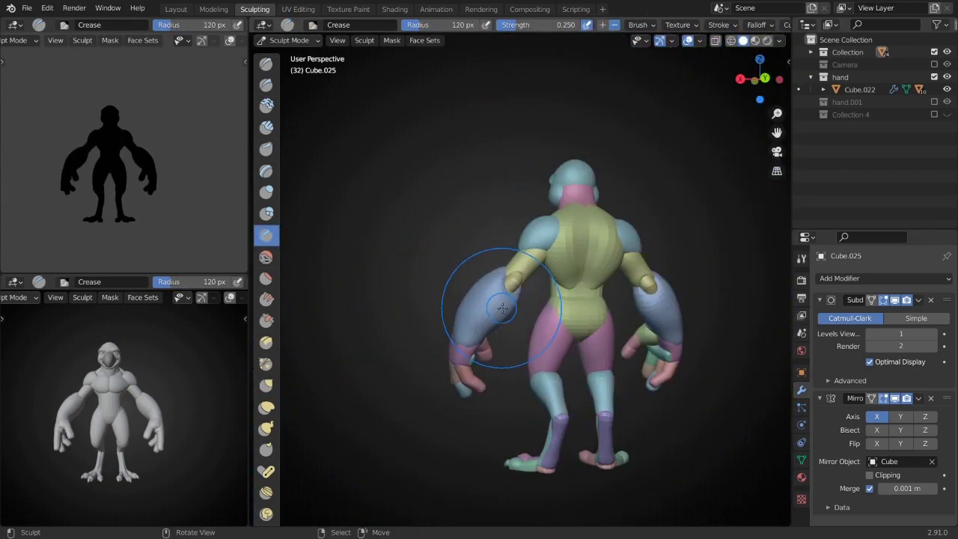
- Round forearm Cube.014's elbow end with a 276 px Grab brush, then centre a full-body front view
key(g)
scroll(501, 308, up, 5)
mouse_move(551, 340)
middle_down()
mouse_move(449, 321)
mouse_move(493, 376)
middle_up()
scroll(509, 383, down, 5)
middle_drag(444, 352, 597, 385)
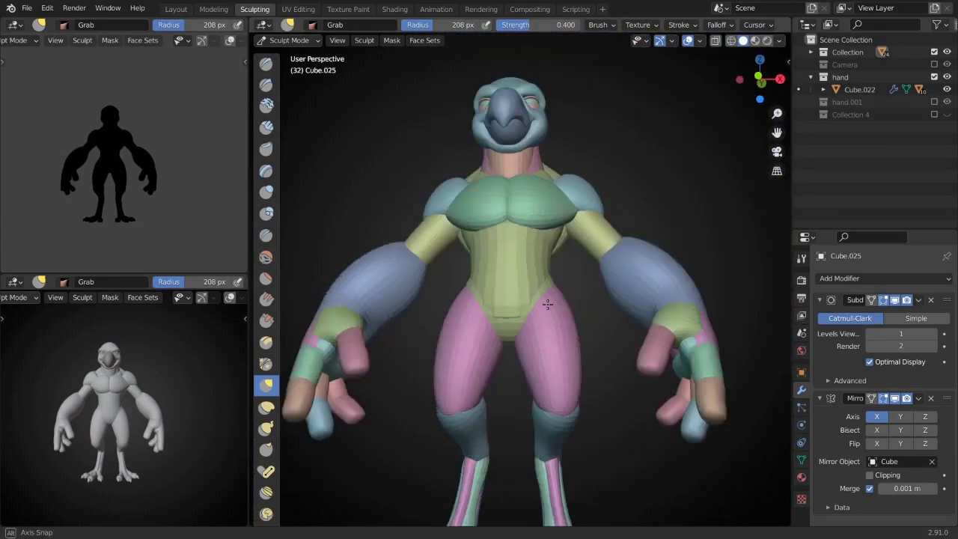
scroll(584, 361, up, 3)
middle_drag(584, 361, 542, 323)
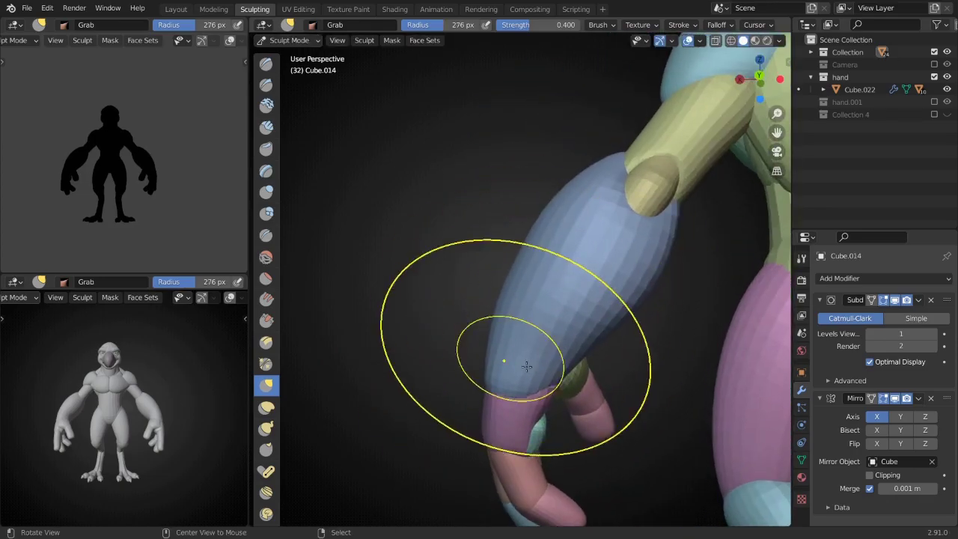
mouse_move(527, 366)
middle_down()
mouse_move(592, 295)
mouse_move(542, 291)
mouse_move(520, 305)
mouse_move(519, 416)
mouse_move(466, 364)
mouse_move(514, 267)
mouse_move(674, 359)
middle_up()
scroll(691, 375, down, 5)
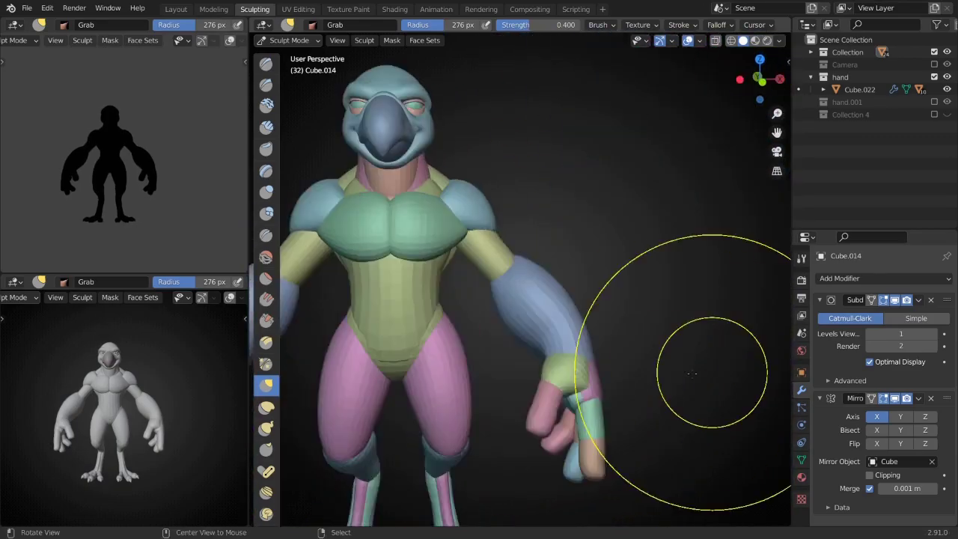
scroll(691, 374, up, 5)
scroll(599, 371, down, 6)
middle_drag(598, 370, 529, 366)
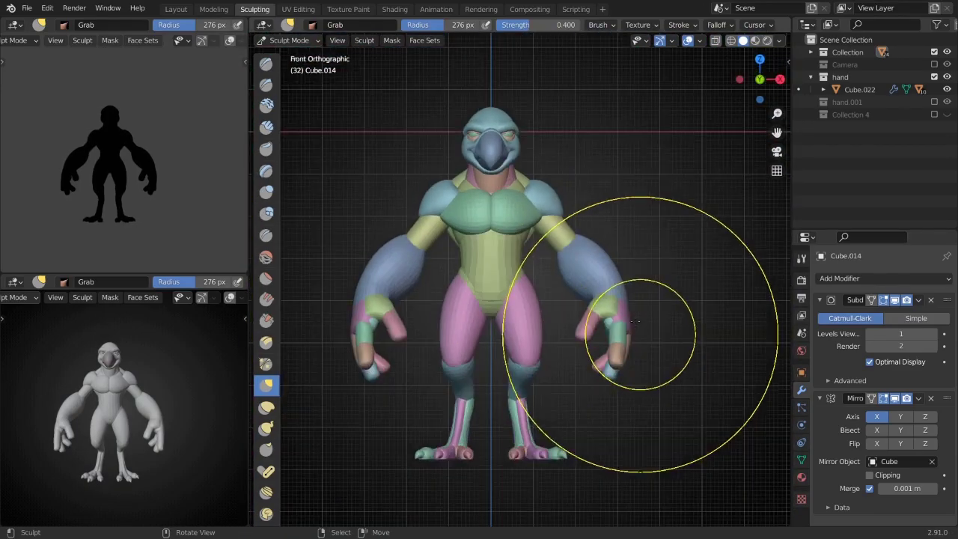
- Move sculpting onto the yellow upper arm and view it from the side
scroll(636, 321, up, 2)
key(Tab)
key(alt+q)
middle_drag(555, 226, 510, 280)
key(alt+q)
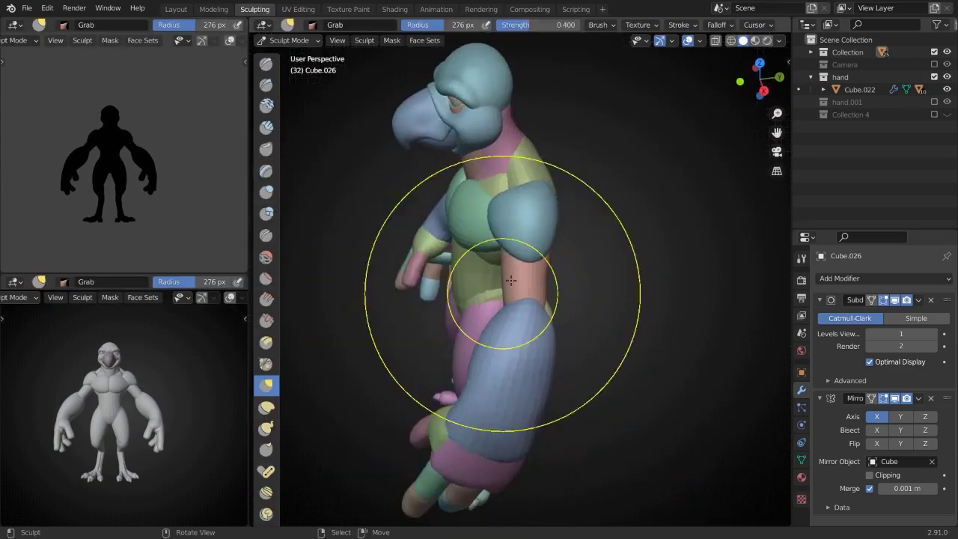
mouse_move(494, 226)
middle_down()
mouse_move(526, 246)
mouse_move(504, 188)
middle_up()
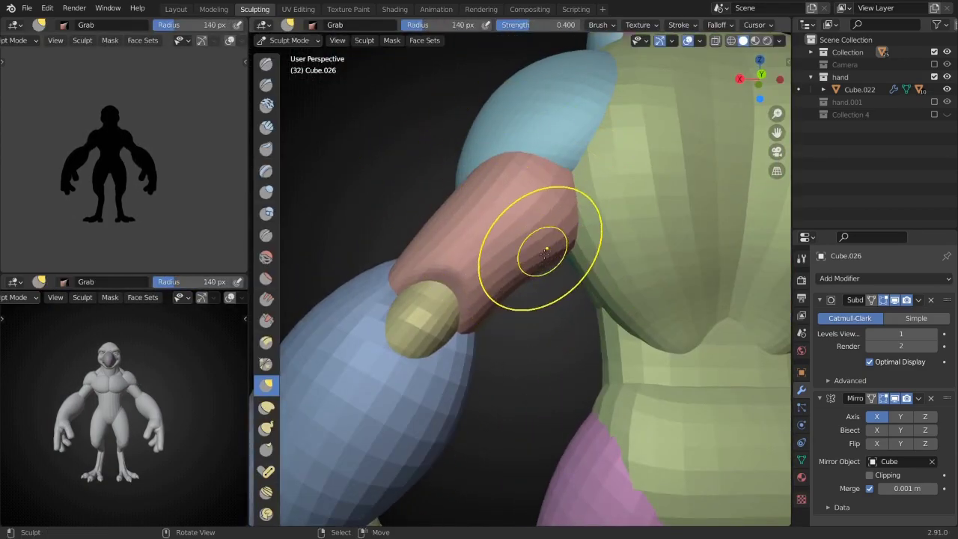
mouse_move(546, 251)
middle_down()
mouse_move(599, 257)
mouse_move(597, 282)
mouse_move(573, 171)
mouse_move(571, 268)
mouse_move(502, 278)
mouse_move(594, 220)
mouse_move(555, 313)
mouse_move(626, 274)
mouse_move(606, 321)
middle_up()
- Crease and Grab-sculpt the yellow upper arm and blue forearm around the elbow
key(shift+c)
key(g)
key(alt+q)
key(alt+q)
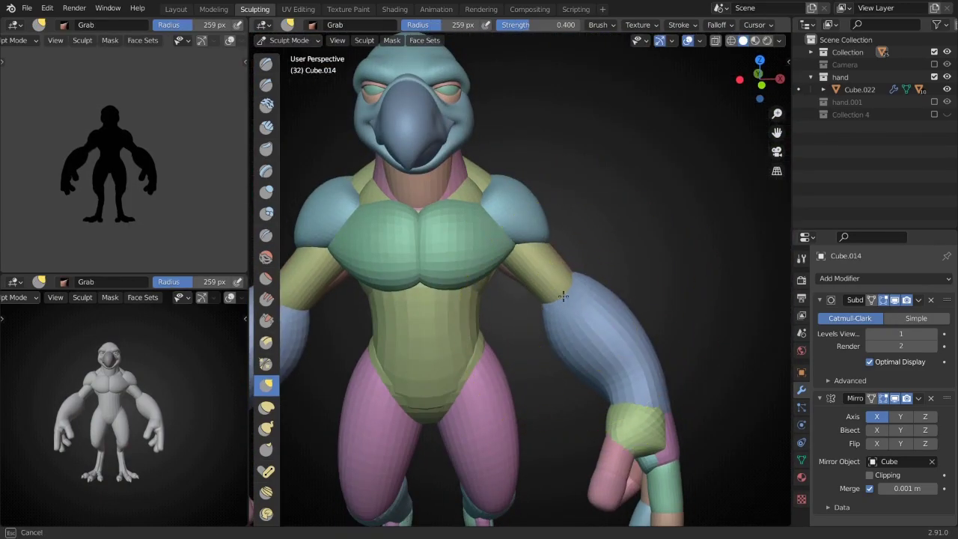
middle_drag(563, 296, 566, 196)
key(alt+q)
key(shift+c)
mouse_move(553, 229)
middle_down()
mouse_move(455, 187)
mouse_move(530, 274)
mouse_move(513, 164)
middle_up()
alt+middle_drag(432, 171, 665, 169)
scroll(572, 209, up, 4)
key(g)
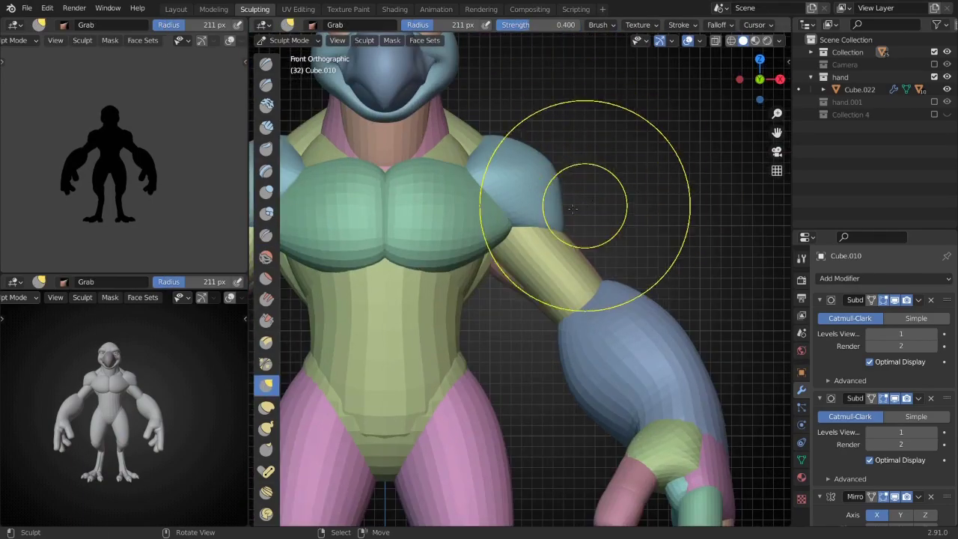
scroll(473, 148, down, 1)
scroll(492, 193, down, 3)
middle_drag(491, 192, 598, 247)
- Enter Edit Mode on the forearm, then shape the upper arm and smaller elbow piece
key(alt+q)
key(Tab)
key(Tab)
scroll(573, 284, up, 4)
key(alt+q)
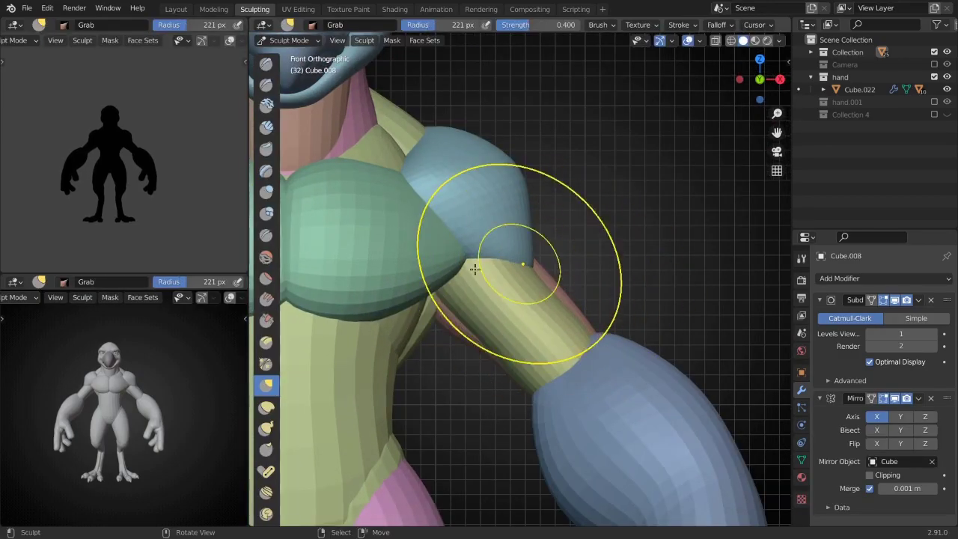
mouse_move(546, 379)
middle_down()
mouse_move(504, 353)
mouse_move(438, 352)
middle_up()
scroll(439, 352, down, 2)
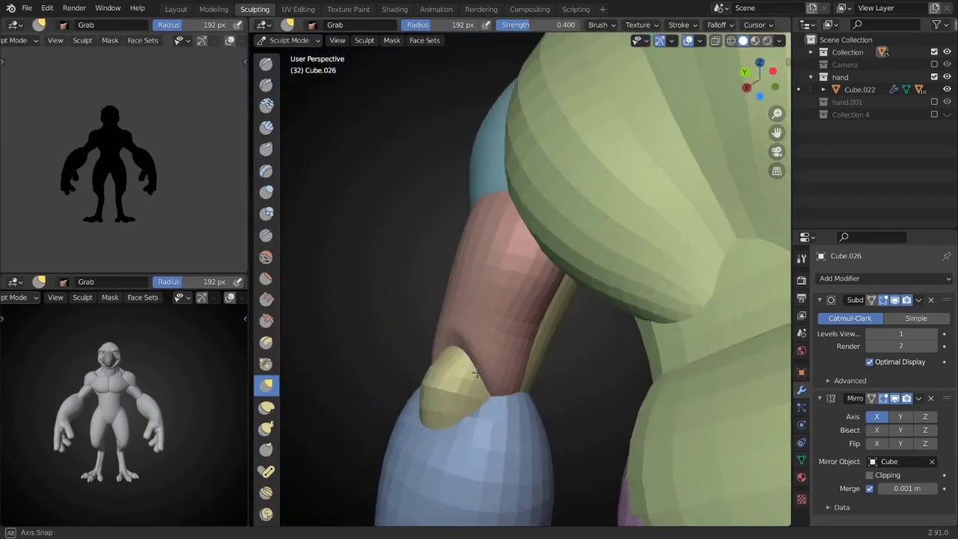
key(alt+q)
mouse_move(537, 365)
middle_down()
mouse_move(546, 364)
mouse_move(504, 300)
middle_up()
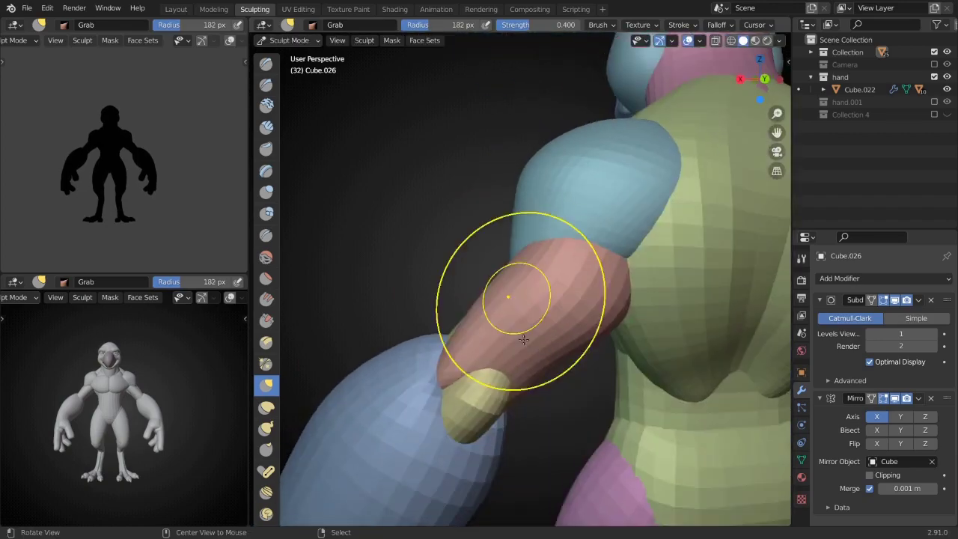
key(alt+q)
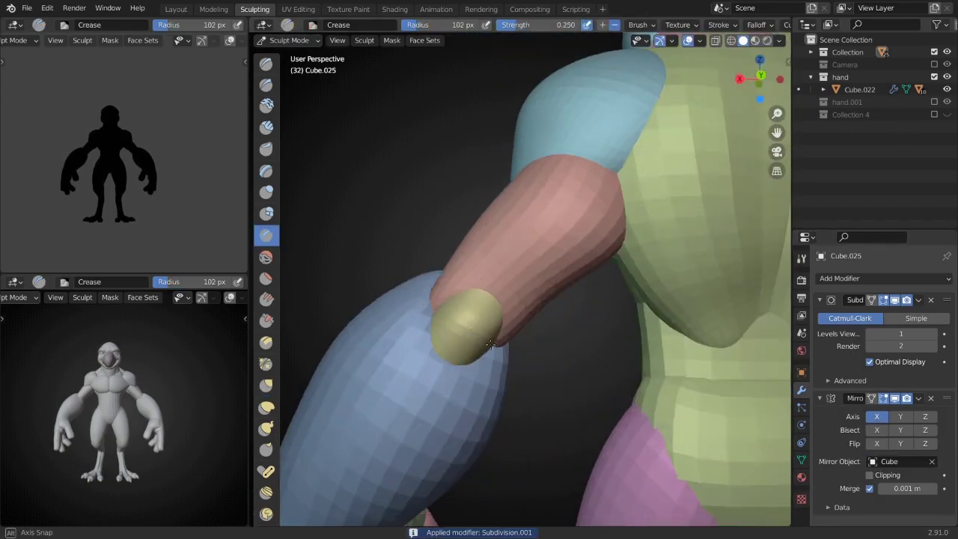
mouse_move(523, 337)
middle_down()
mouse_move(539, 329)
mouse_move(555, 354)
middle_up()
scroll(539, 329, down, 3)
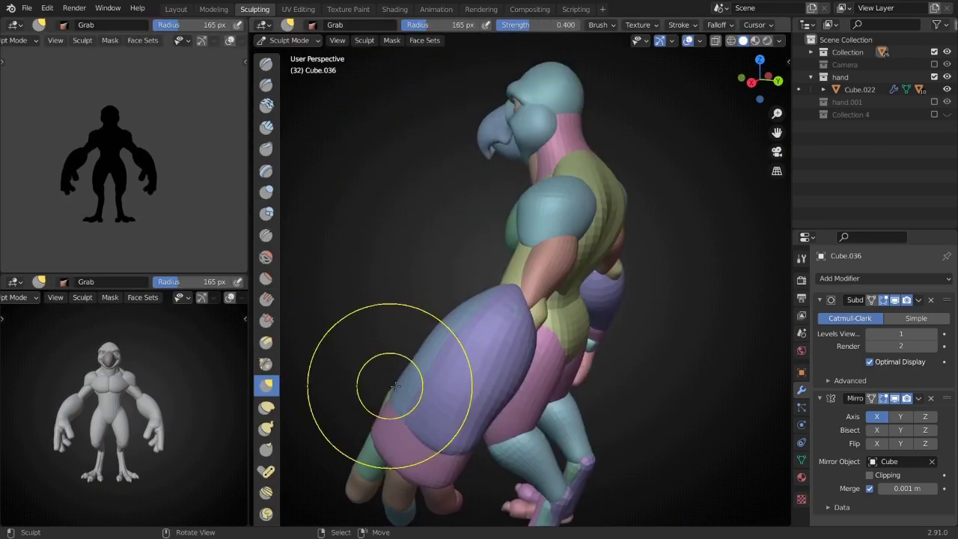
- Inflate the purple forearm shell from the upper arm down to the hand
mouse_move(395, 386)
middle_down()
mouse_move(456, 277)
mouse_move(475, 316)
mouse_move(504, 338)
mouse_move(514, 295)
middle_up()
key(i)
key(i)
mouse_move(581, 287)
middle_down()
mouse_move(586, 295)
mouse_move(498, 357)
mouse_move(483, 349)
mouse_move(532, 318)
middle_up()
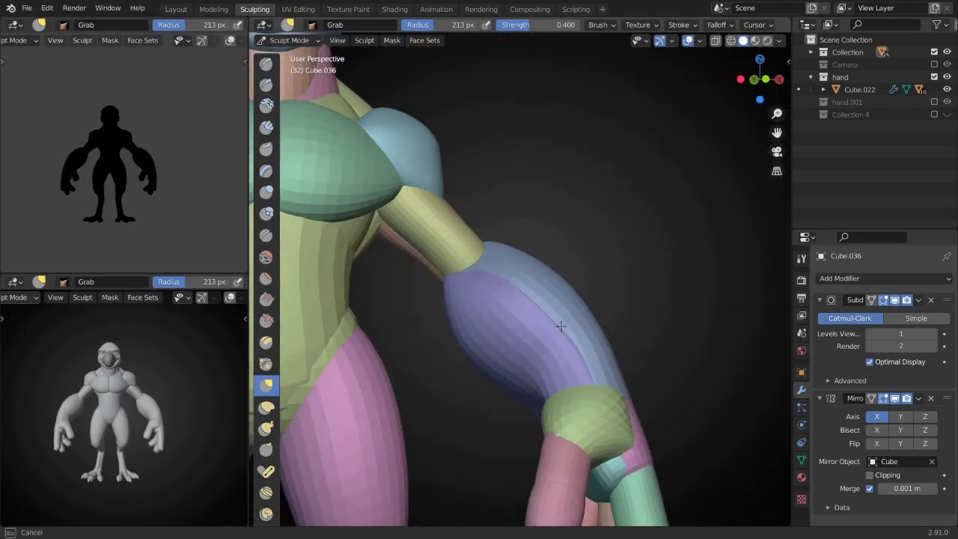
mouse_move(561, 326)
middle_down()
mouse_move(607, 332)
mouse_move(591, 347)
mouse_move(481, 321)
middle_up()
key(f)
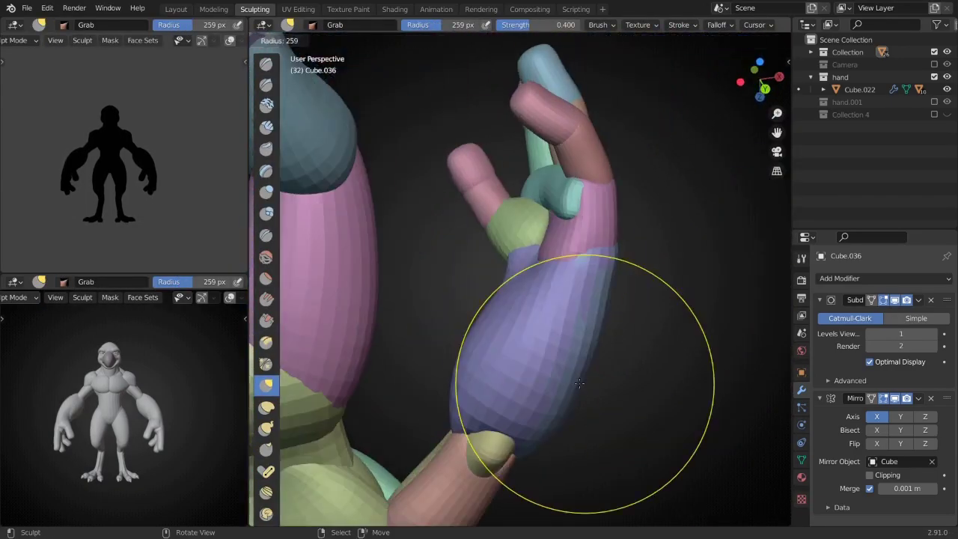
click(581, 329)
mouse_move(580, 329)
middle_down()
mouse_move(591, 252)
mouse_move(561, 218)
mouse_move(522, 239)
mouse_move(554, 216)
mouse_move(615, 284)
mouse_move(506, 248)
mouse_move(487, 199)
mouse_move(559, 277)
mouse_move(449, 246)
mouse_move(603, 255)
mouse_move(493, 240)
mouse_move(523, 254)
mouse_move(537, 278)
mouse_move(496, 353)
mouse_move(582, 327)
mouse_move(529, 346)
mouse_move(567, 257)
mouse_move(553, 288)
mouse_move(568, 285)
mouse_move(583, 317)
mouse_move(581, 252)
mouse_move(556, 253)
mouse_move(576, 288)
middle_up()
- Bulk out forearm Cube.014 with the Grab brush, finishing in front view
scroll(567, 257, down, 5)
scroll(553, 288, up, 5)
scroll(577, 289, up, 4)
mouse_move(641, 252)
middle_down()
mouse_move(660, 335)
mouse_move(641, 265)
mouse_move(656, 248)
mouse_move(639, 261)
middle_up()
key(g)
mouse_move(575, 292)
middle_down()
mouse_move(597, 363)
mouse_move(663, 342)
mouse_move(695, 315)
mouse_move(682, 265)
middle_up()
scroll(682, 265, down, 5)
mouse_move(630, 250)
middle_down()
mouse_move(644, 291)
mouse_move(507, 211)
middle_up()
key(KP_1)
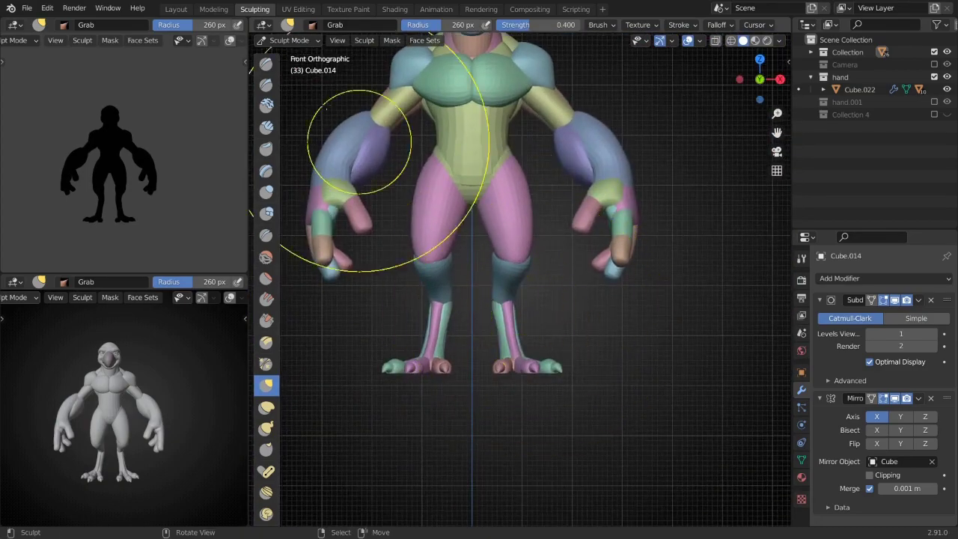
- Select the whole leg mesh in Edit Mode and move it along Z
key(ctrl+Tab)
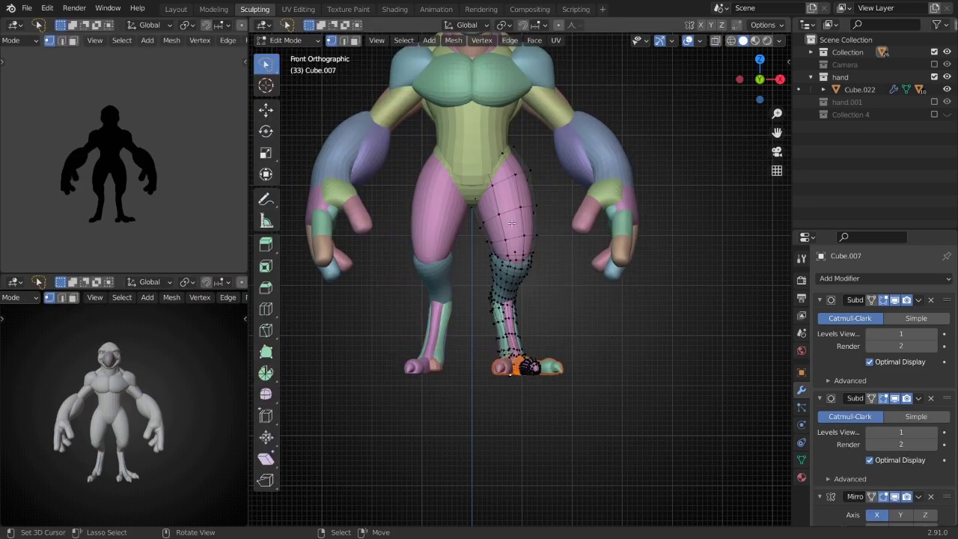
scroll(511, 223, up, 2)
key(a)
key(g)
key(z)
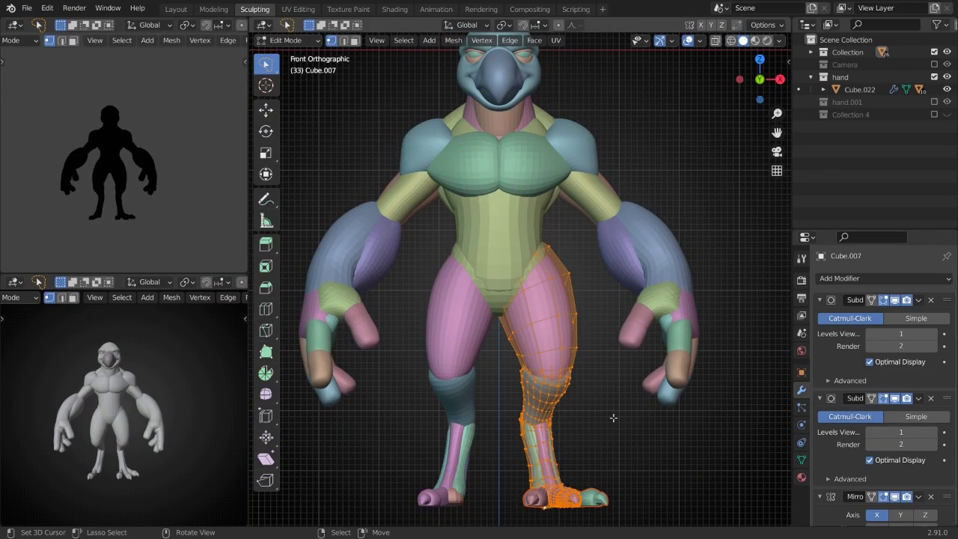
- Finish editing the leg and select the finger pieces in Object Mode
key(Tab)
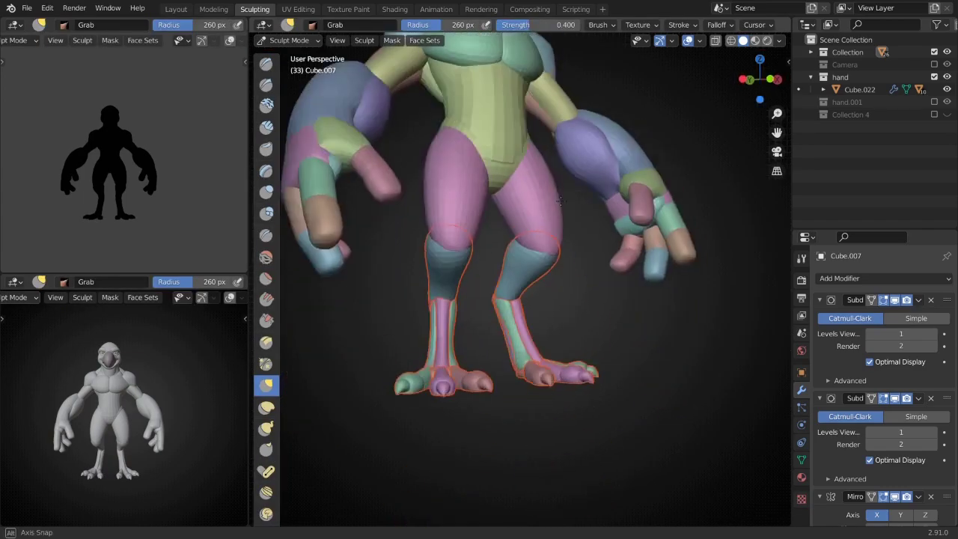
middle_drag(592, 357, 524, 284)
key(ctrl+Tab)
click(499, 260)
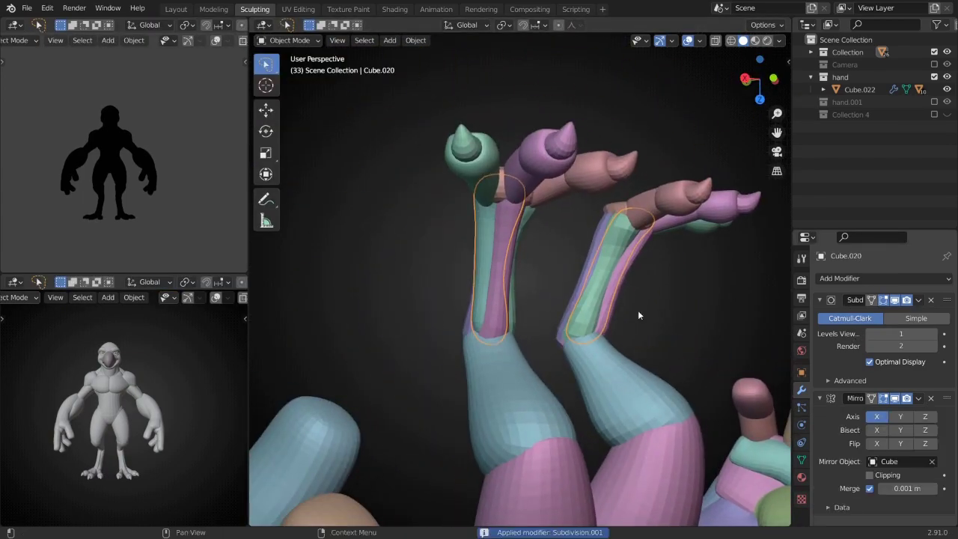
mouse_move(637, 315)
middle_down()
mouse_move(524, 300)
mouse_move(546, 353)
middle_up()
click(527, 300)
- Apply the shin's Subdivision, Snake Hook the knee with a larger brush, and separate the knee cap
scroll(527, 291, down, 4)
scroll(527, 291, up, 3)
scroll(543, 296, up, 3)
click(542, 287)
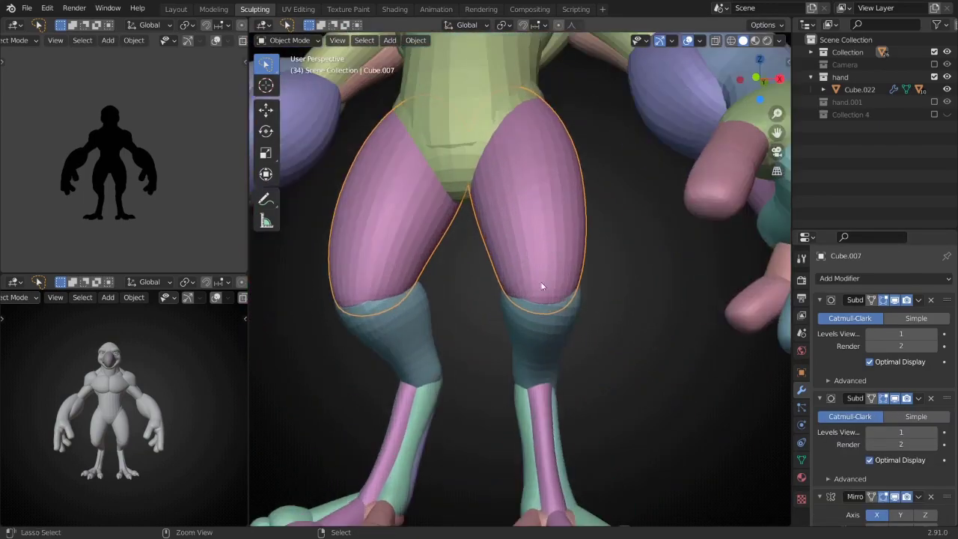
key(ctrl+a)
key(Tab)
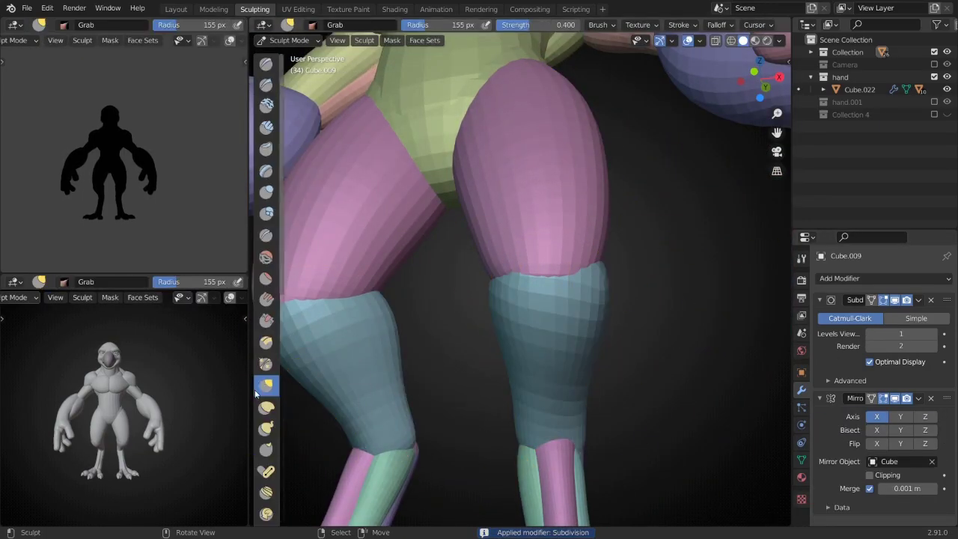
click(265, 427)
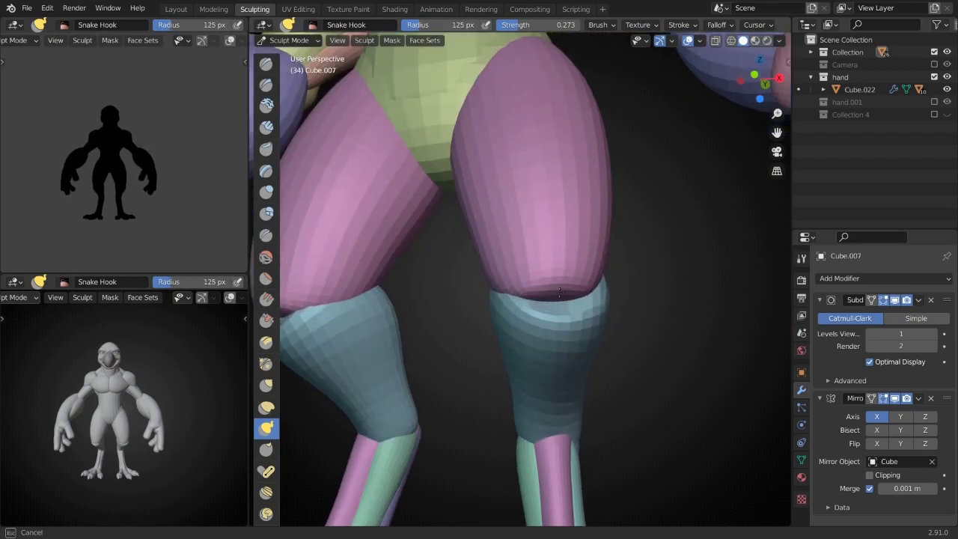
key(f)
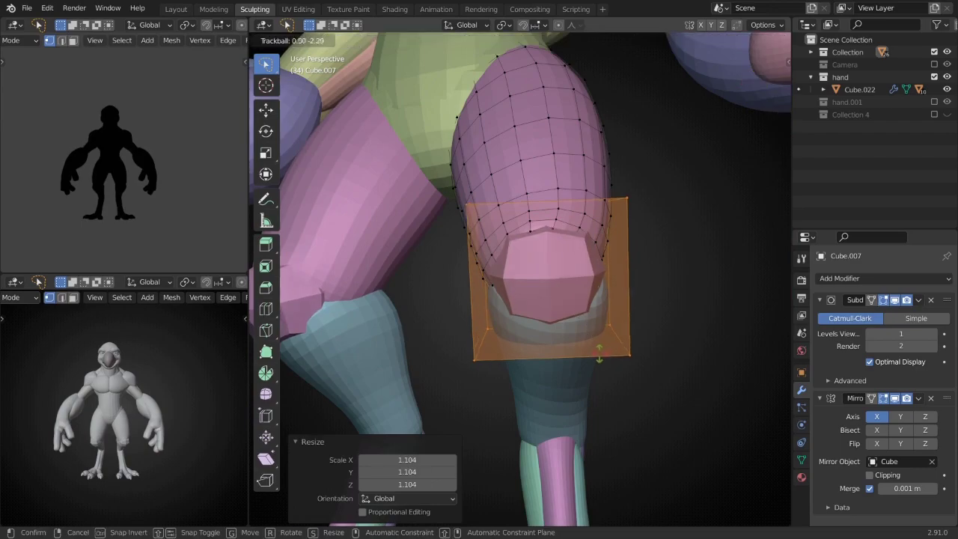
click(589, 290)
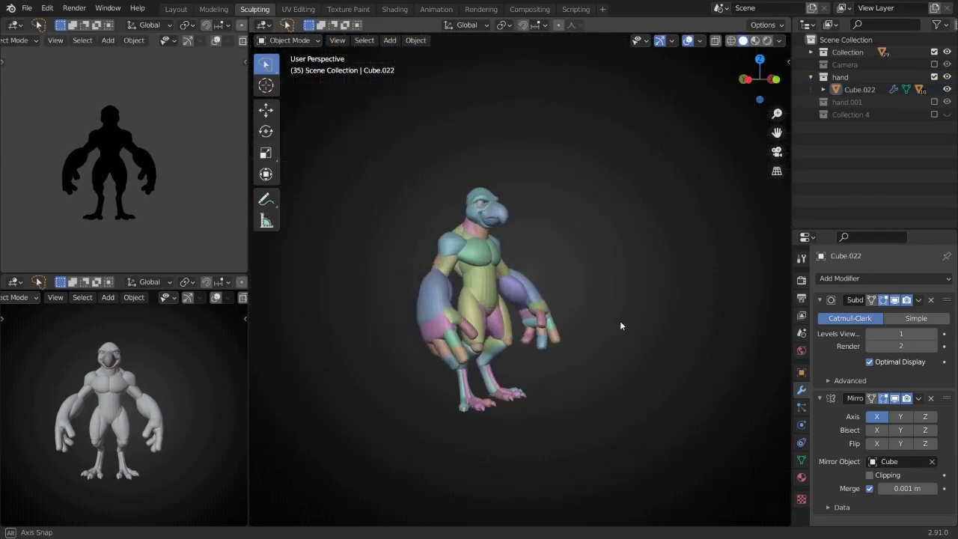
- Split the arm mesh into its loose parts and switch to Sculpt Mode
click(464, 330)
mouse_move(544, 336)
middle_down()
mouse_move(449, 296)
mouse_move(564, 377)
mouse_move(577, 352)
middle_up()
key(Tab)
click(465, 260)
key(ctrl+Tab)
click(454, 314)
- Select a forearm shell piece and zoom in on the figure's front for sculpting
key(ctrl+Tab)
click(444, 284)
key(ctrl+Tab)
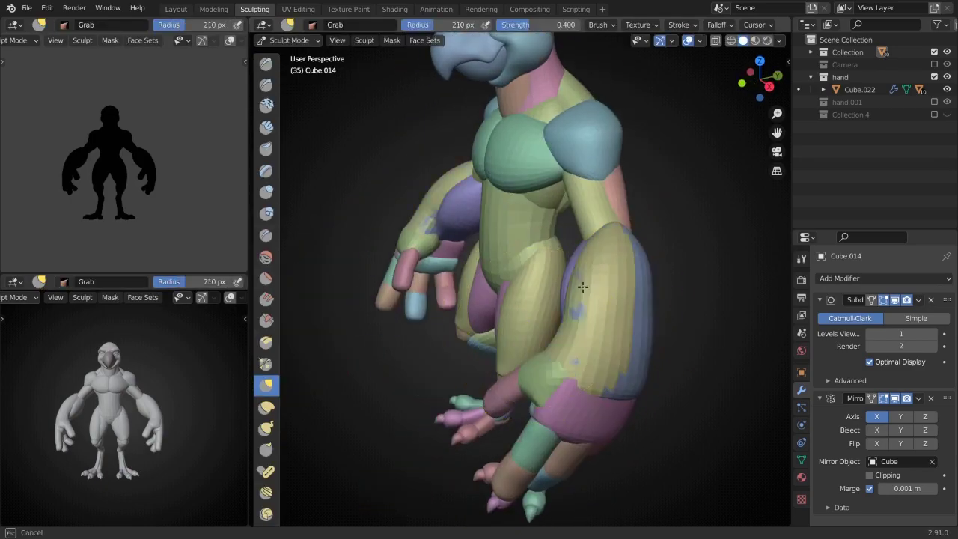
mouse_move(581, 284)
middle_down()
mouse_move(487, 358)
mouse_move(496, 231)
mouse_move(478, 342)
mouse_move(466, 278)
mouse_move(562, 317)
middle_up()
scroll(432, 353, up, 2)
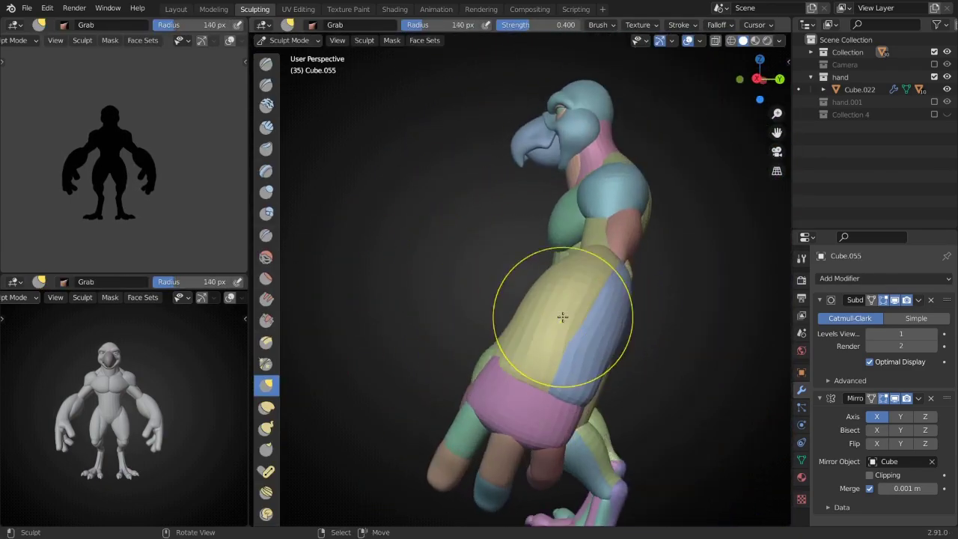
mouse_move(533, 391)
middle_down()
mouse_move(613, 374)
mouse_move(490, 368)
mouse_move(531, 321)
mouse_move(485, 326)
mouse_move(560, 306)
mouse_move(516, 215)
middle_up()
scroll(613, 374, up, 4)
scroll(613, 374, up, 1)
- Bulk up the overlapping forearm shells with Grab strokes, enlarging the brush
key(f)
scroll(560, 306, down, 3)
scroll(560, 306, up, 3)
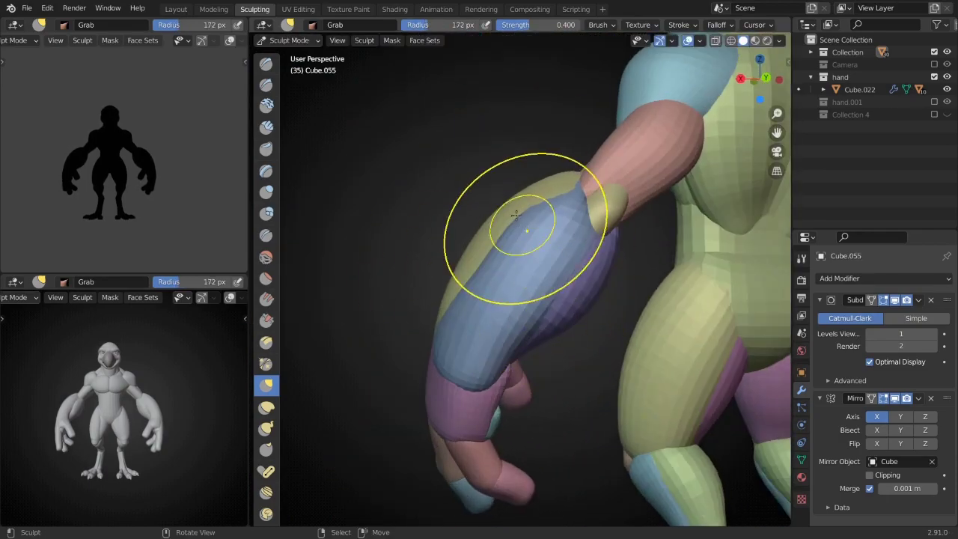
click(380, 316)
mouse_move(468, 299)
middle_down()
mouse_move(584, 255)
mouse_move(535, 260)
mouse_move(545, 280)
mouse_move(531, 280)
mouse_move(541, 250)
mouse_move(582, 290)
mouse_move(534, 321)
mouse_move(551, 327)
mouse_move(527, 295)
mouse_move(479, 272)
mouse_move(442, 345)
mouse_move(456, 274)
mouse_move(455, 309)
mouse_move(466, 252)
mouse_move(442, 364)
mouse_move(541, 421)
middle_up()
key(f)
click(389, 337)
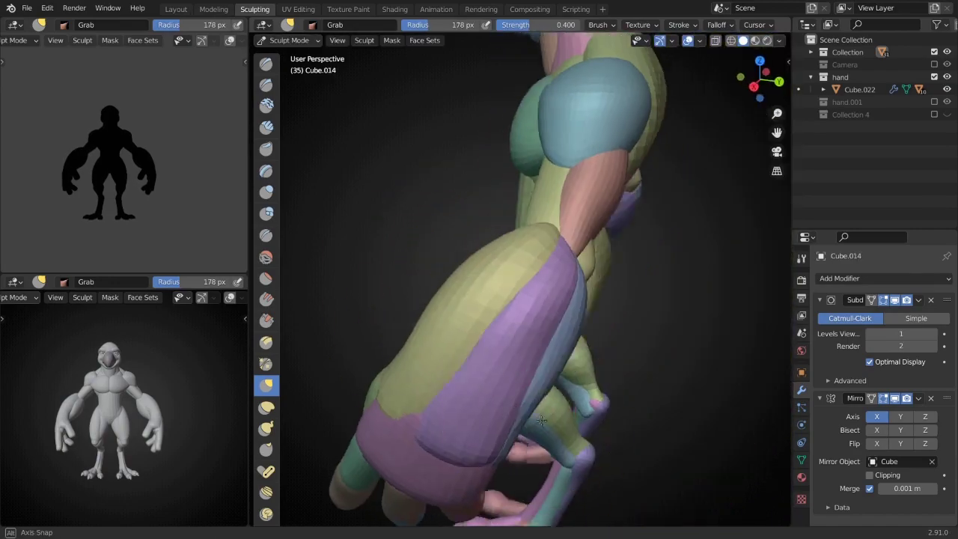
- Move the pink finger piece into a new position on the hand
middle_drag(518, 290, 524, 299)
key(Tab)
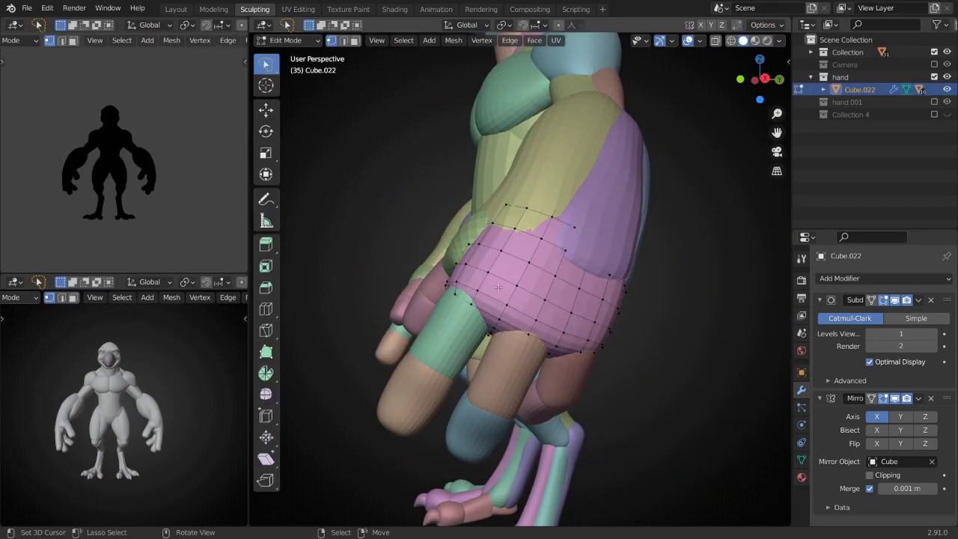
mouse_move(614, 344)
middle_down()
mouse_move(466, 321)
mouse_move(447, 362)
mouse_move(478, 351)
middle_up()
scroll(524, 337, down, 5)
key(ctrl+Tab)
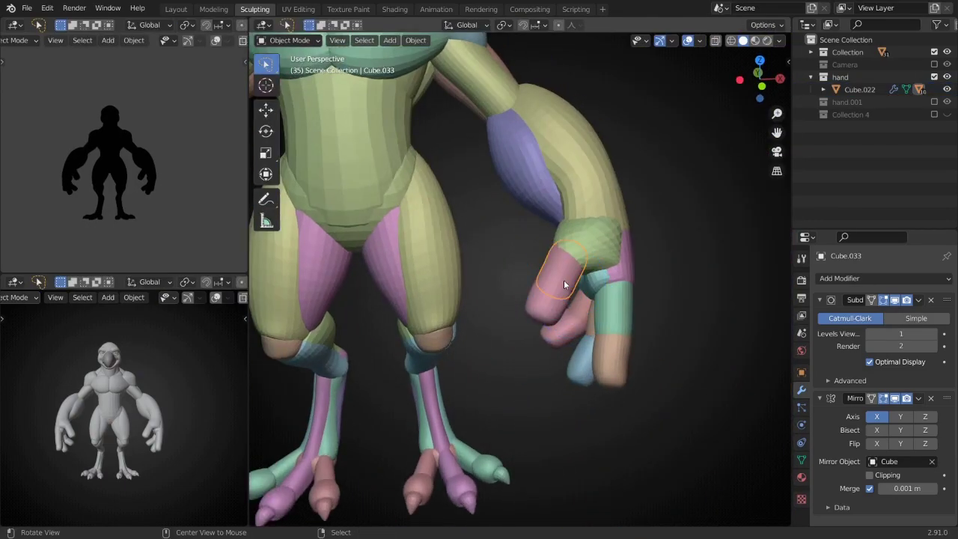
click(564, 280)
key(g)
click(525, 353)
key(x)
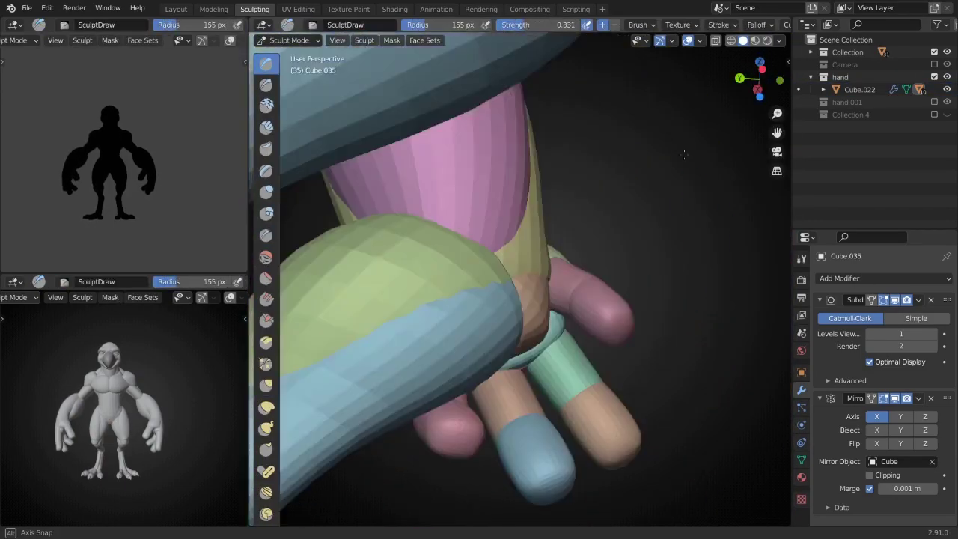
- Duplicate the upper-arm shell geometry outward and separate it as a new piece
middle_drag(598, 280, 523, 310)
scroll(459, 235, down, 5)
scroll(485, 315, up, 5)
key(Tab)
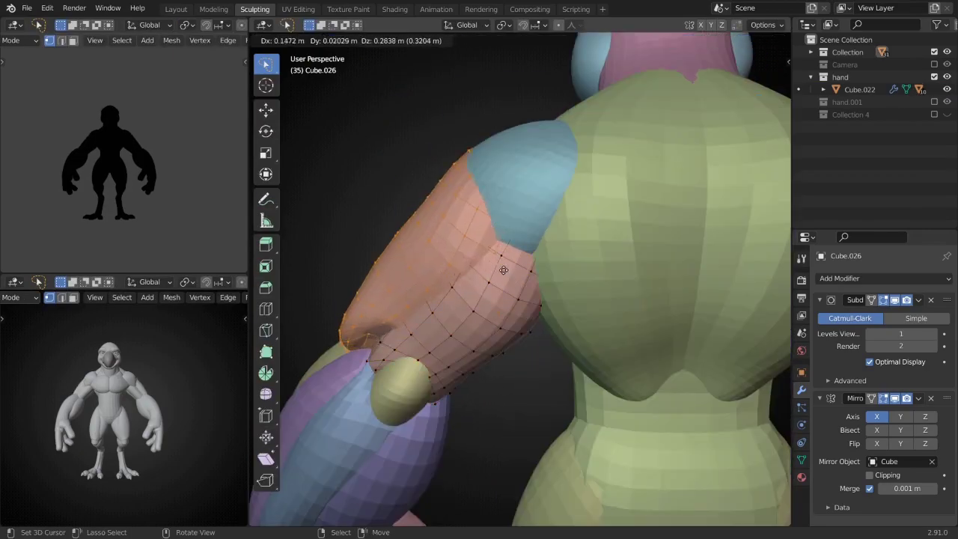
scroll(478, 349, up, 3)
key(ctrl+Tab)
middle_drag(436, 282, 428, 292)
key(ctrl+Tab)
click(526, 315)
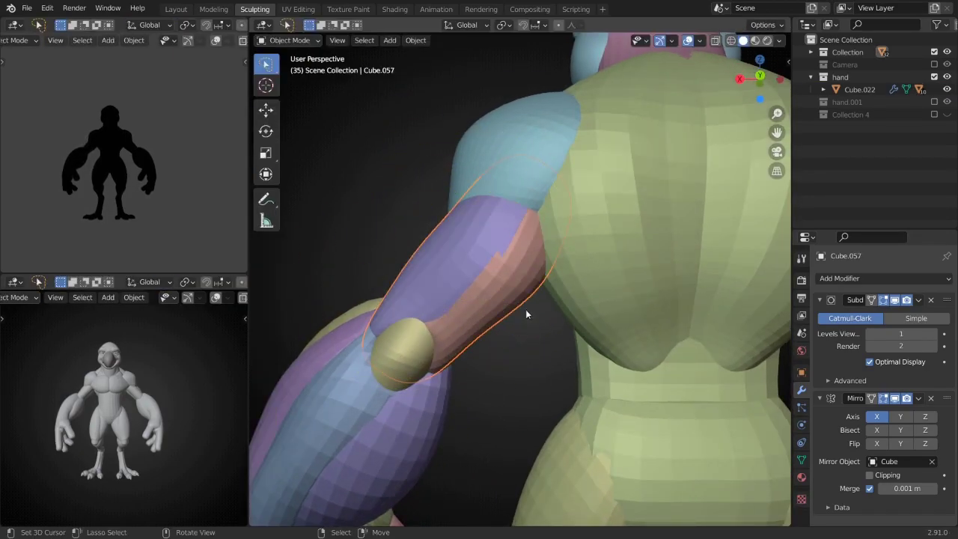
middle_drag(508, 310, 499, 331)
- Sculpt the new teal and purple back plates Cube.060 and Cube.062 over the shoulders
key(f)
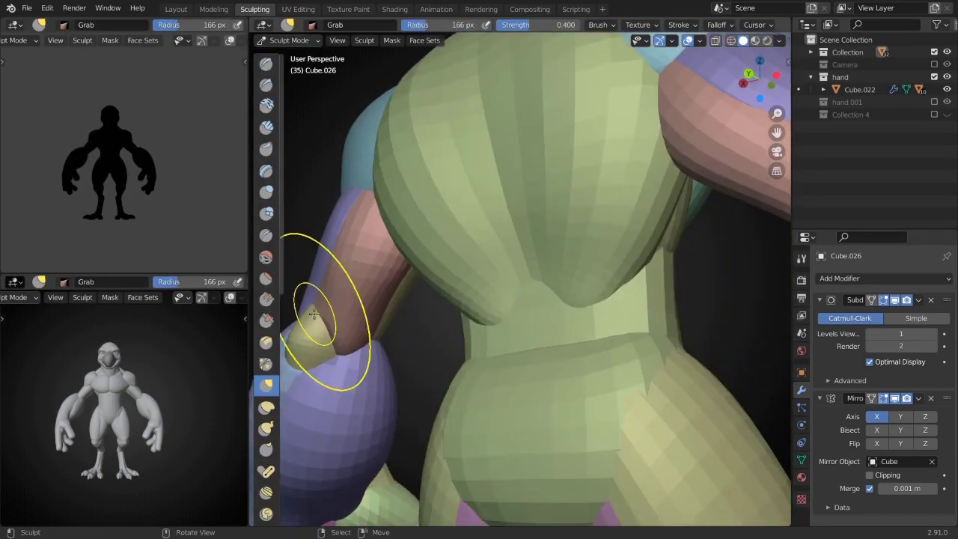
mouse_move(406, 295)
middle_down()
mouse_move(440, 341)
mouse_move(559, 340)
mouse_move(617, 244)
middle_up()
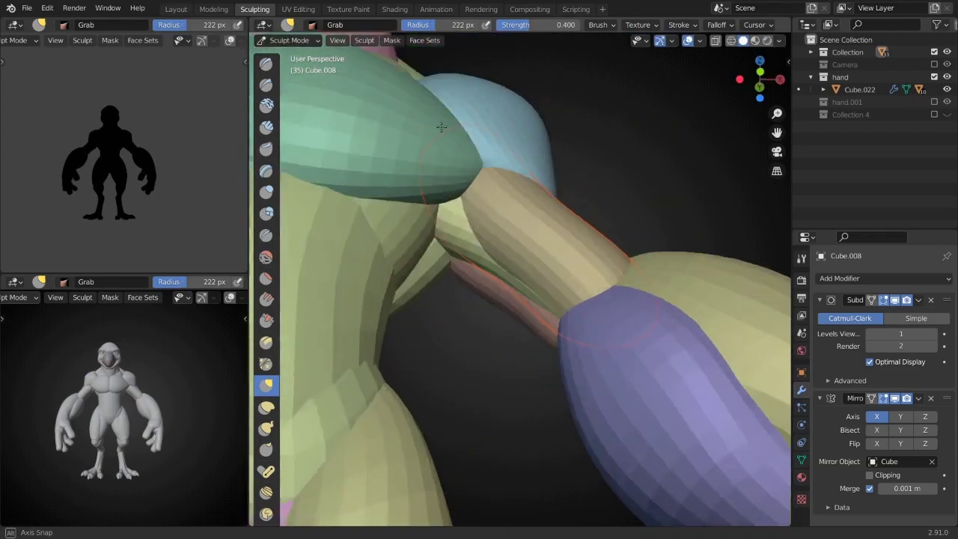
key(x)
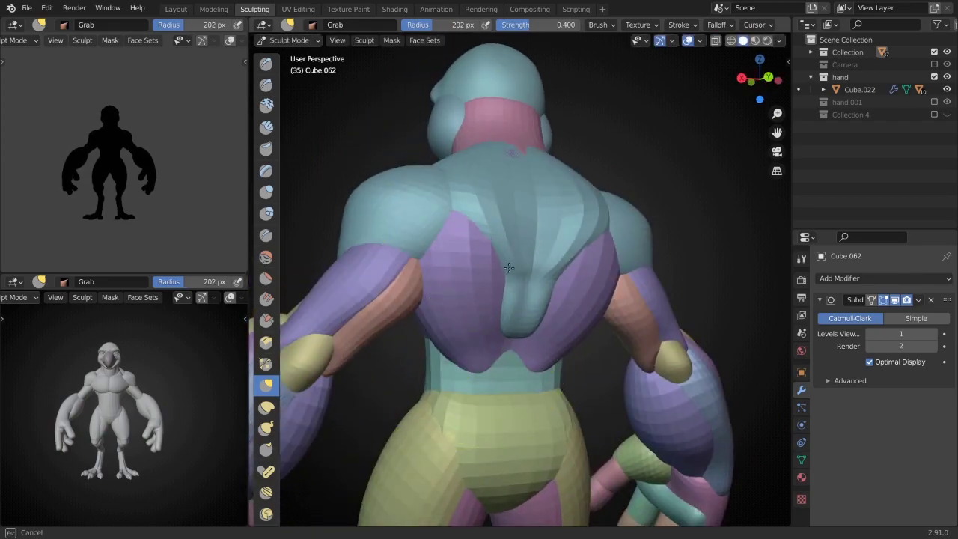
- Push and pull abdomen Cube.011 and waist pieces Cube.061 and Cube.064 with the Grab brush
mouse_move(508, 267)
middle_down()
mouse_move(475, 239)
mouse_move(483, 184)
mouse_move(512, 282)
middle_up()
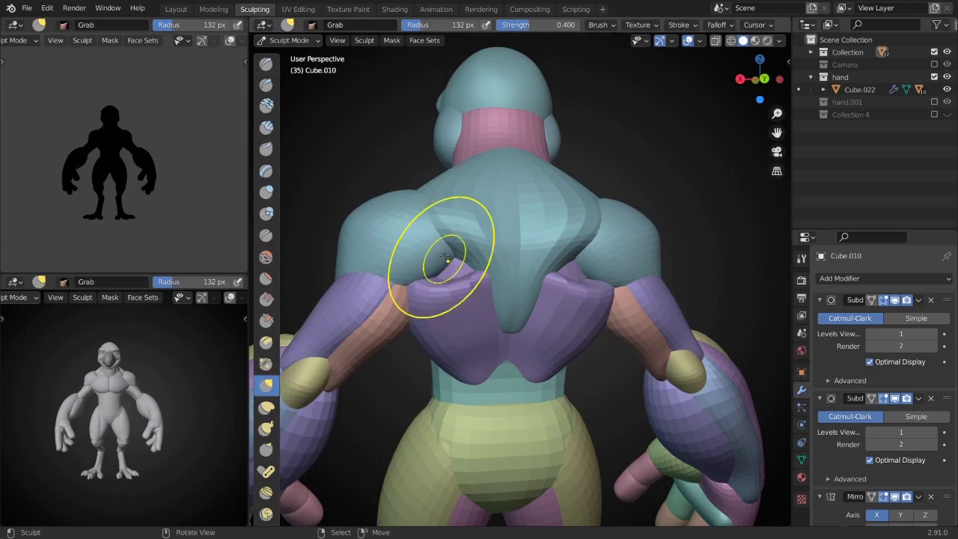
middle_drag(445, 256, 525, 308)
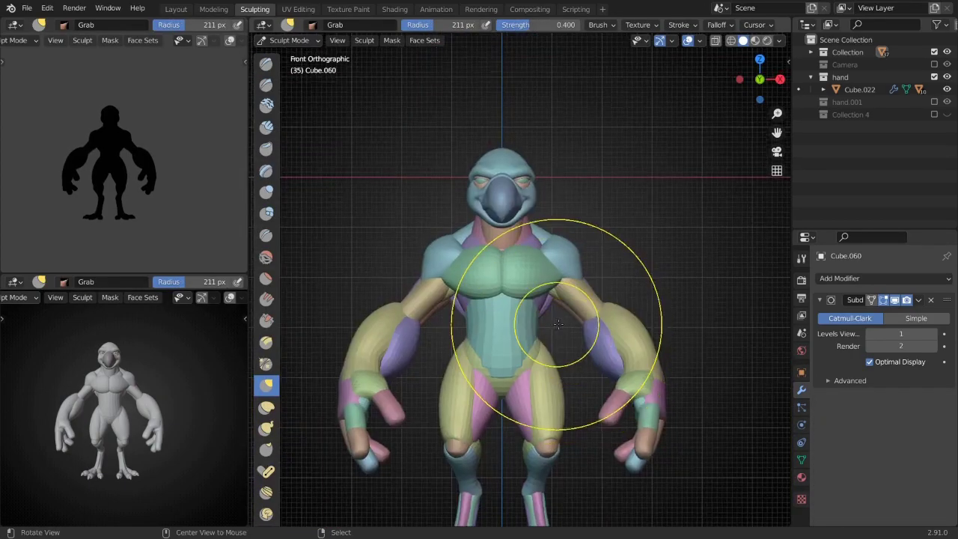
middle_drag(558, 324, 449, 289)
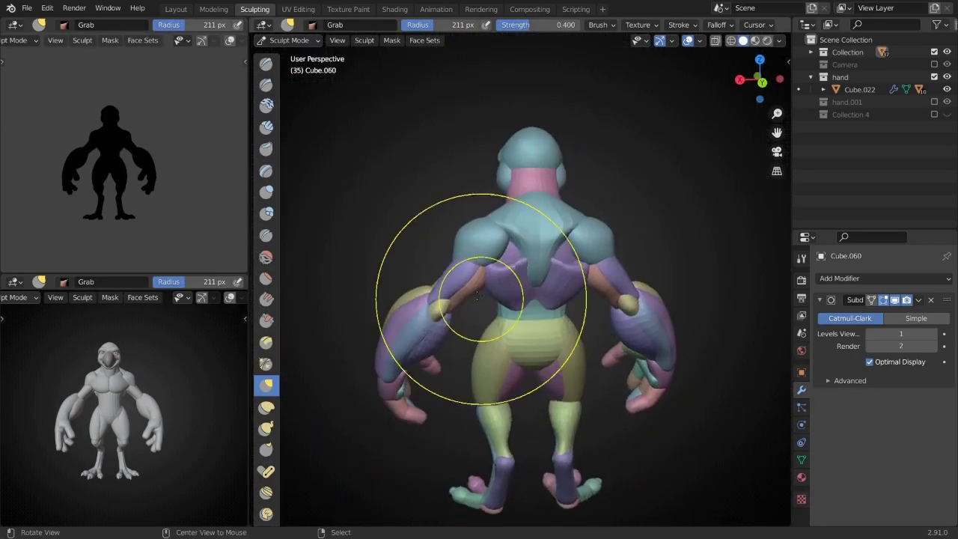
scroll(449, 289, up, 4)
middle_drag(539, 214, 531, 277)
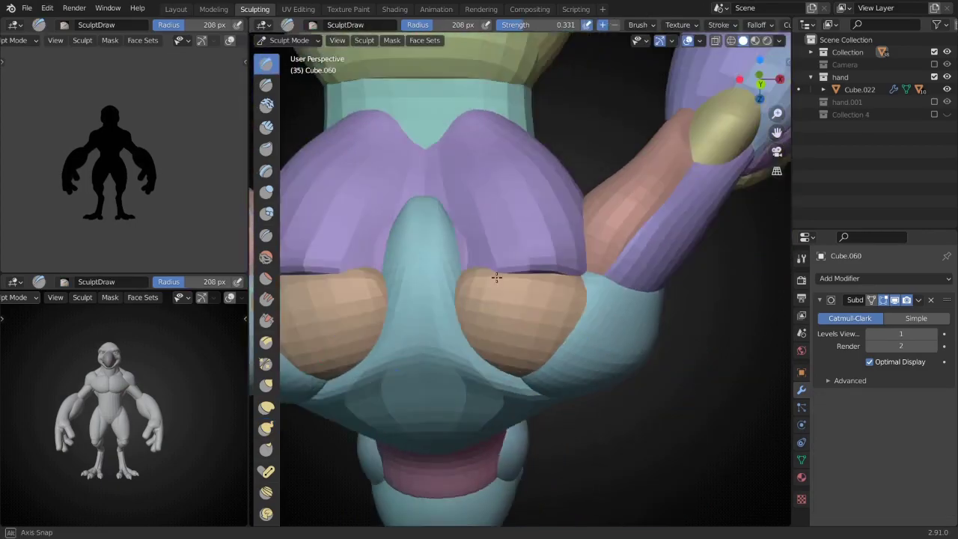
middle_drag(496, 277, 441, 258)
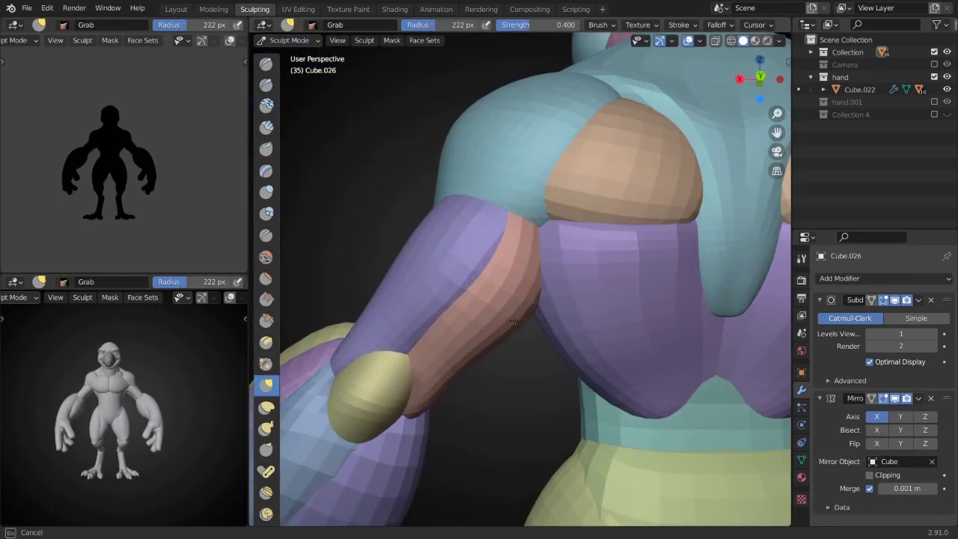
middle_drag(515, 320, 443, 349)
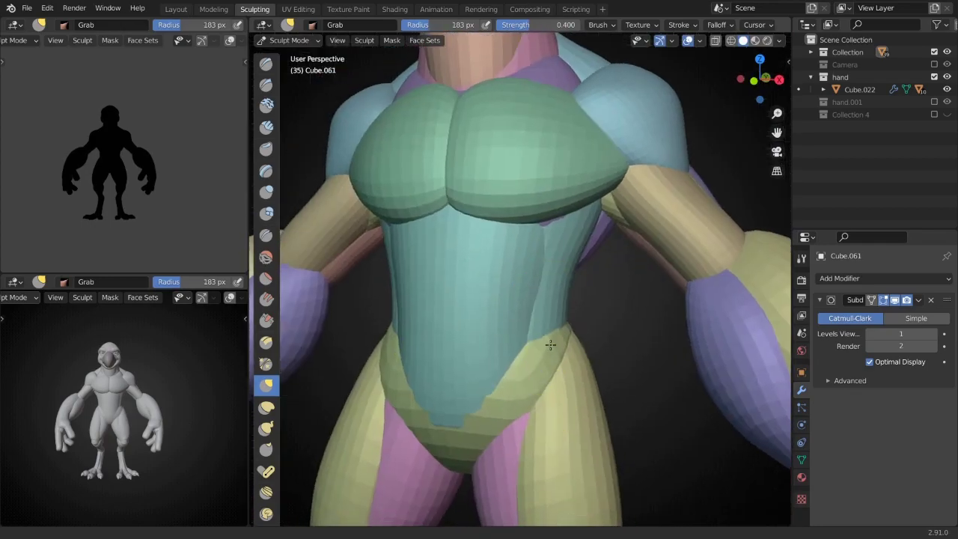
- Reshape the hips with Grab and Draw strokes, pulling Cube.011's lower edge between the thighs
key(Tab)
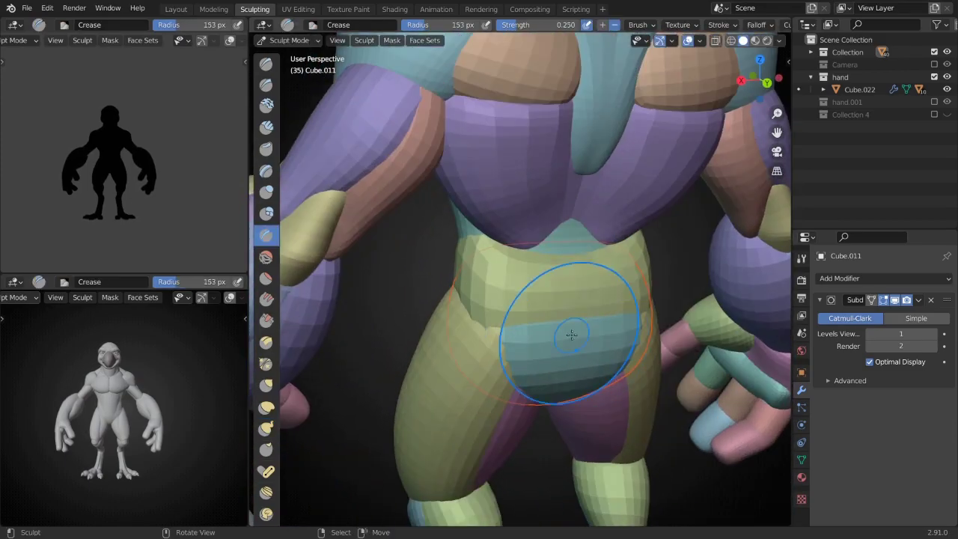
key(g)
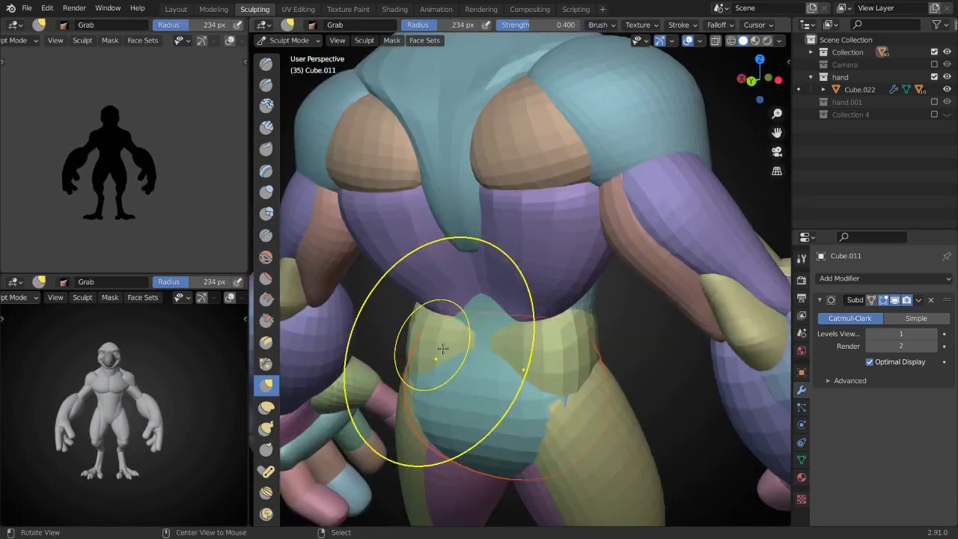
middle_drag(442, 348, 642, 358)
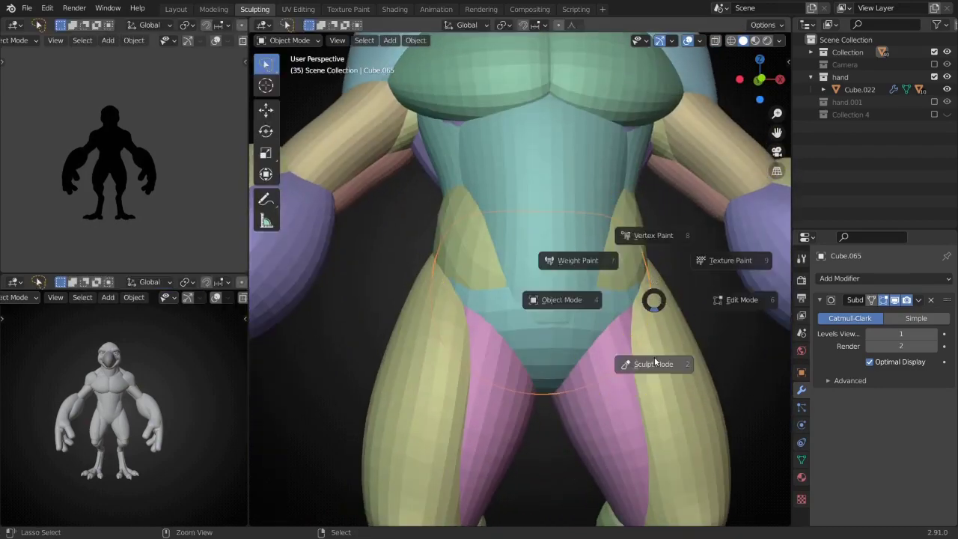
click(654, 363)
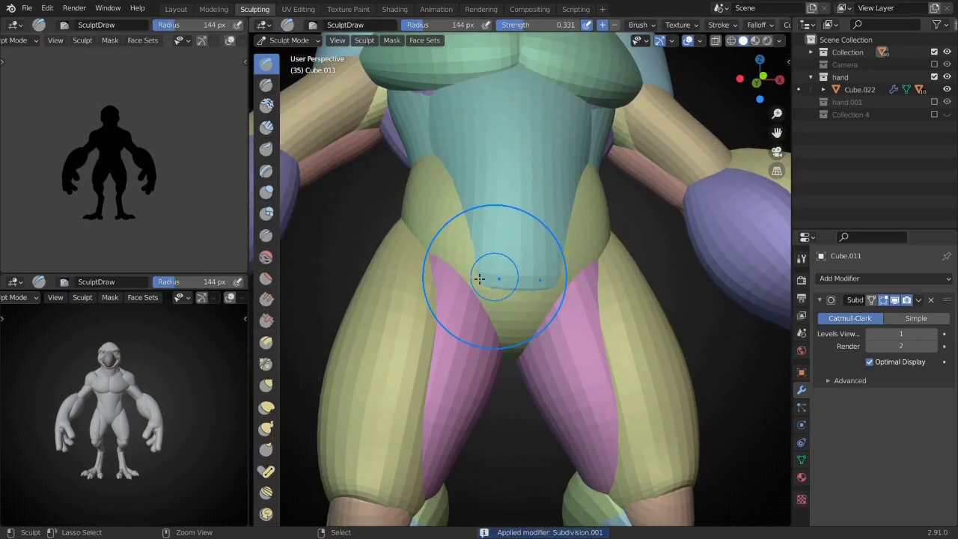
mouse_move(447, 376)
middle_down()
mouse_move(496, 336)
mouse_move(467, 322)
mouse_move(519, 336)
mouse_move(541, 253)
mouse_move(528, 364)
mouse_move(539, 217)
middle_up()
key(x)
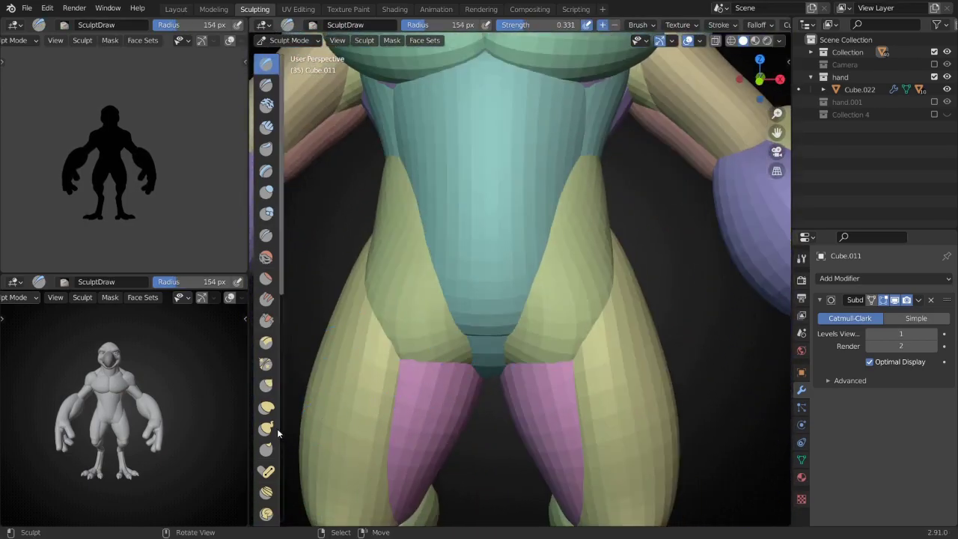
scroll(364, 455, down, 4)
middle_drag(453, 359, 492, 336)
scroll(492, 336, up, 3)
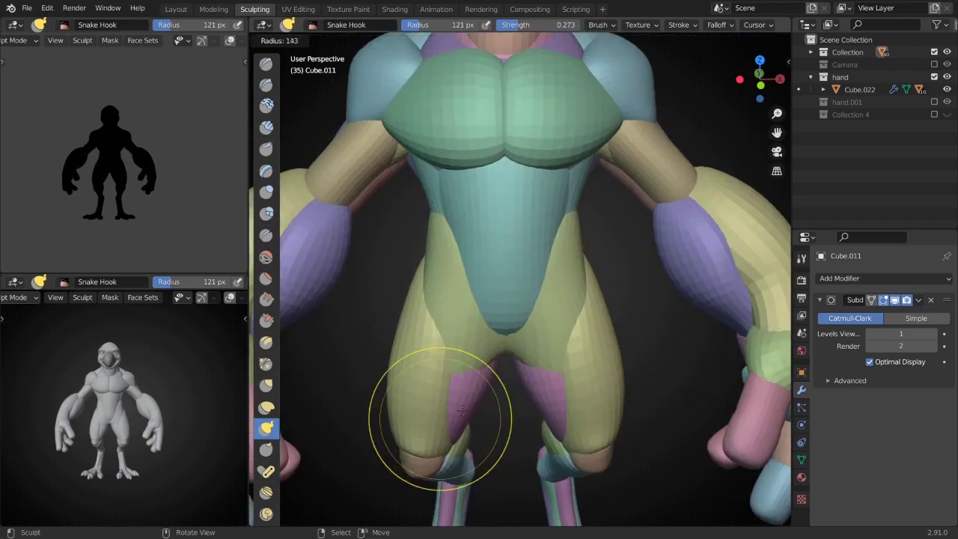
mouse_move(462, 370)
middle_down()
mouse_move(524, 336)
mouse_move(577, 367)
middle_up()
- Resize the brush, then return to Object Mode and box-select both arms
key(f)
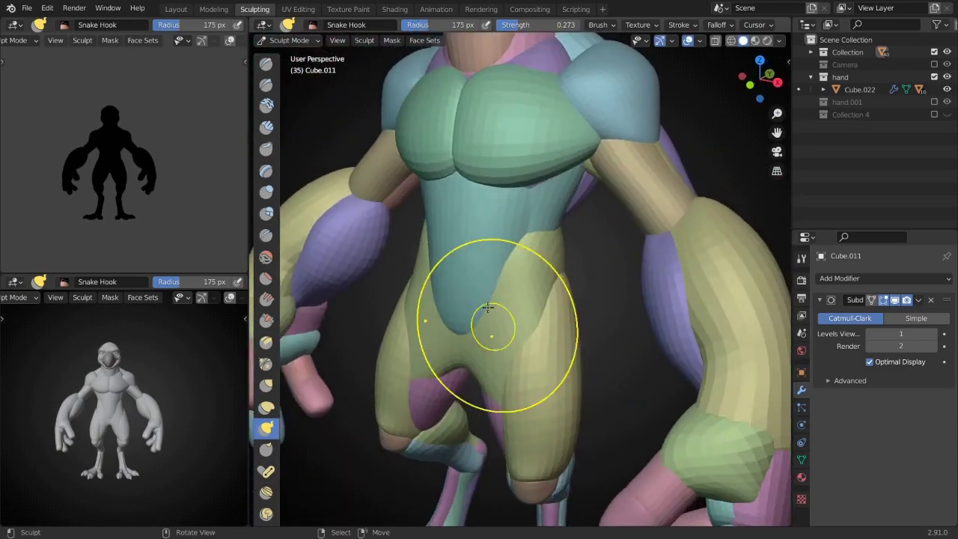
click(486, 298)
mouse_move(470, 305)
middle_down()
mouse_move(576, 299)
mouse_move(535, 274)
mouse_move(617, 332)
middle_up()
scroll(617, 333, down, 3)
key(ctrl+Tab)
drag(712, 214, 567, 366)
- Move the selected arms into a new collection named 'Arm' and exclude it from view
key(m)
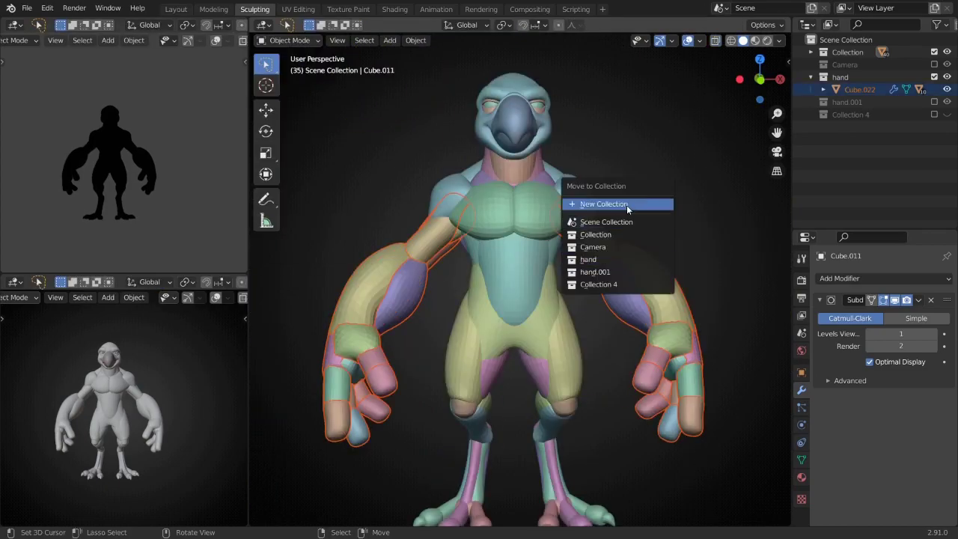
text(Arm)
key(Return)
click(934, 114)
key(KP_3)
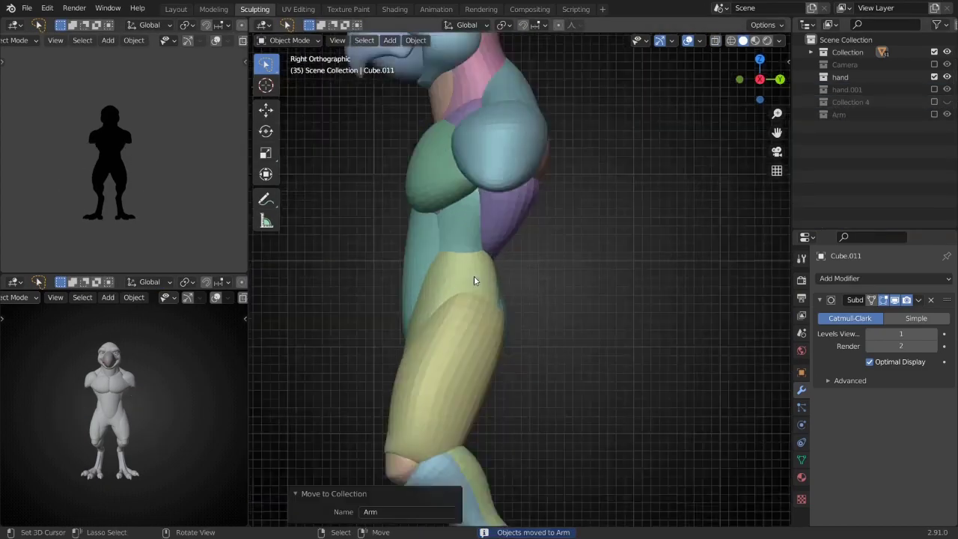
- Resume sculpting the torso from right-side and front views with a resized brush
key(ctrl+Tab)
click(511, 274)
middle_drag(511, 275, 536, 311)
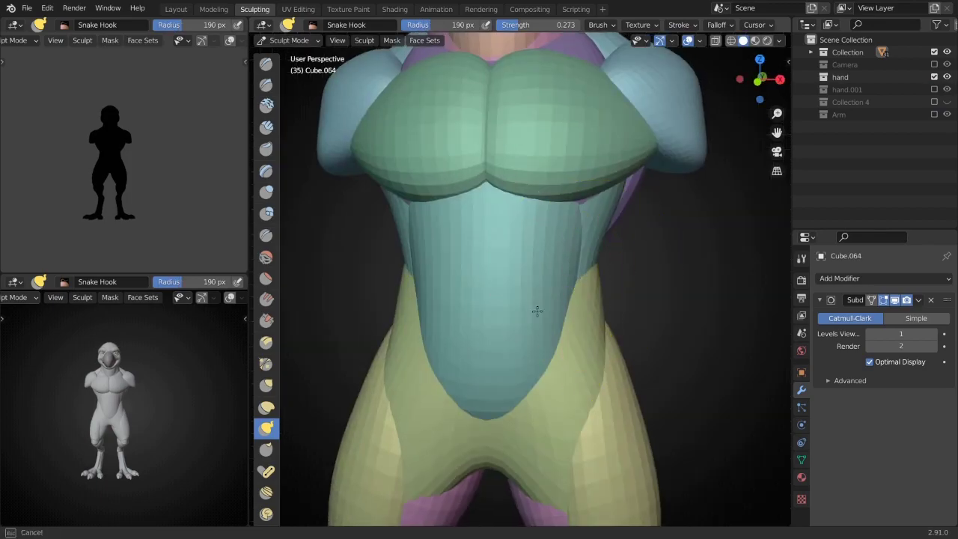
mouse_move(473, 363)
middle_down()
mouse_move(577, 348)
mouse_move(524, 322)
mouse_move(555, 299)
middle_up()
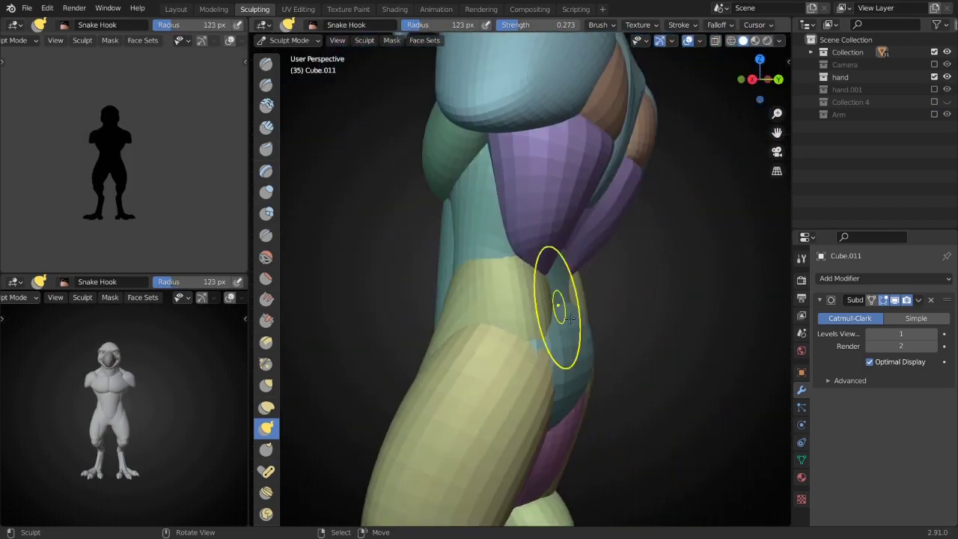
key(KP_3)
scroll(570, 368, down, 5)
scroll(534, 395, up, 5)
middle_drag(534, 395, 438, 385)
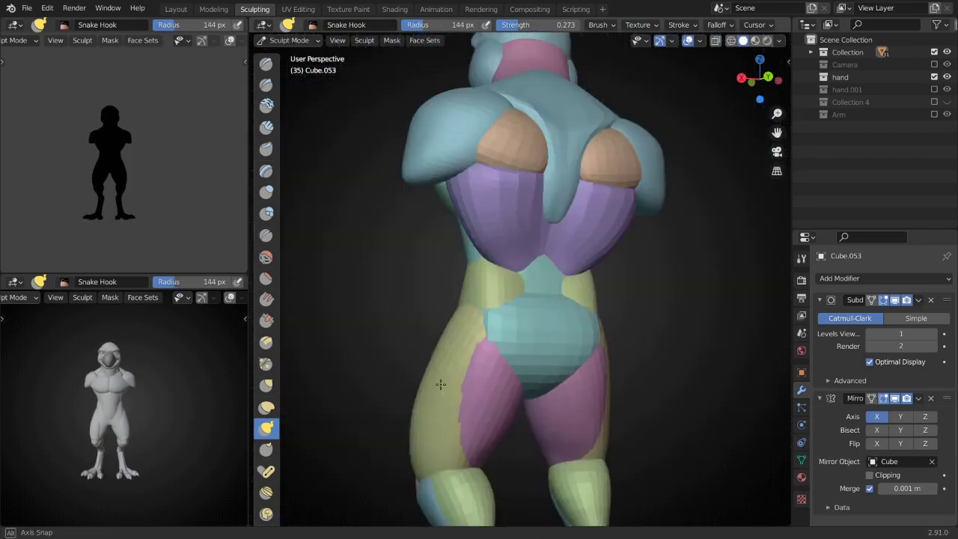
key(f)
click(534, 352)
- Check the hip piece's mesh in Edit Mode, then view it from underneath
key(Tab)
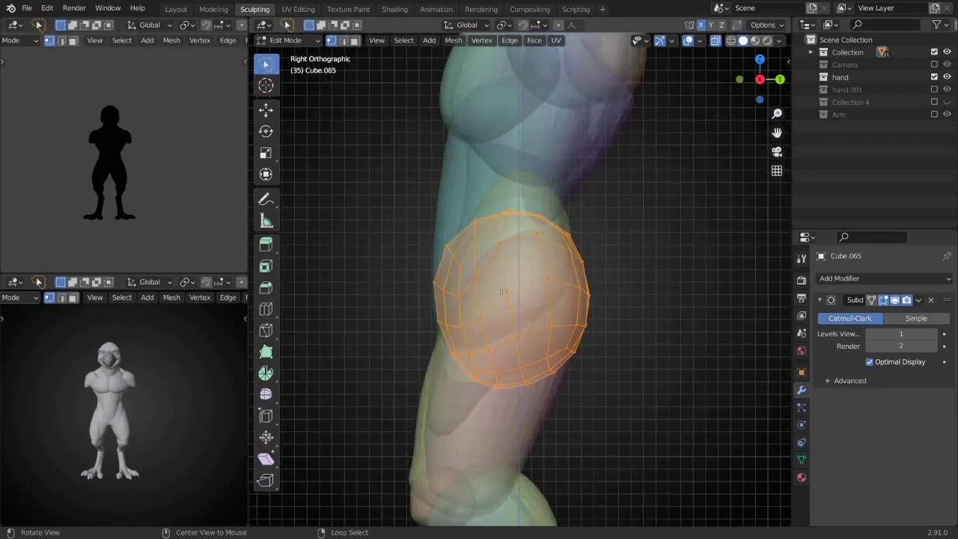
mouse_move(589, 331)
middle_down()
mouse_move(566, 169)
mouse_move(550, 255)
middle_up()
key(Tab)
key(f)
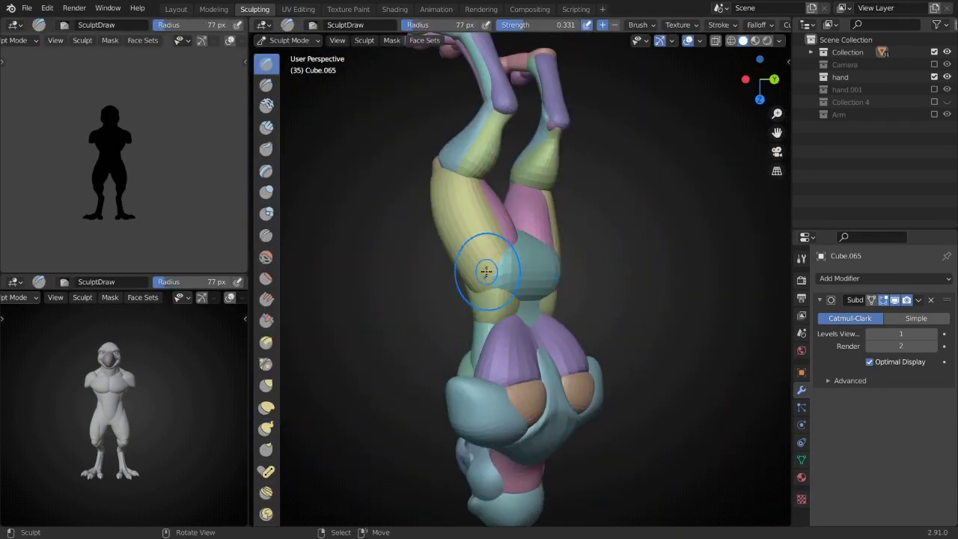
middle_drag(487, 271, 569, 246)
key(f)
scroll(329, 367, up, 3)
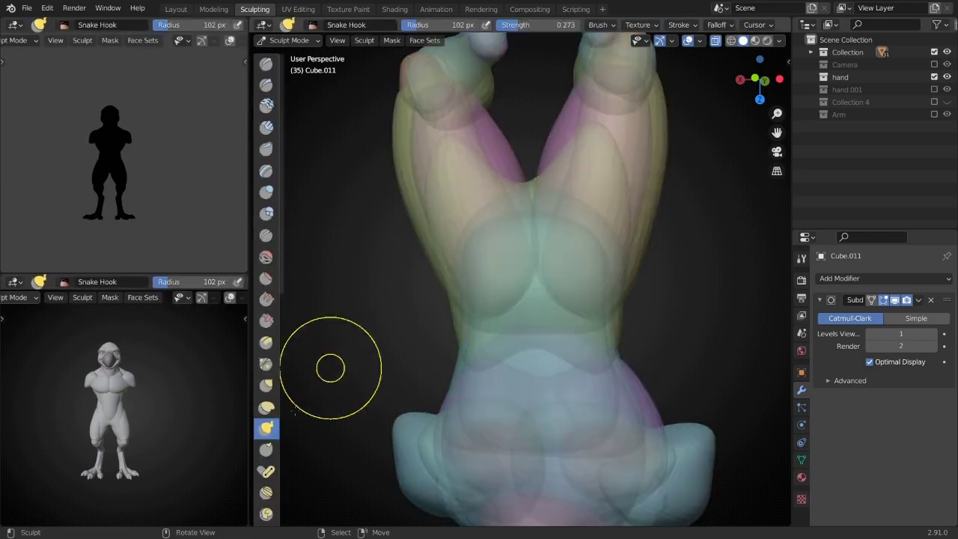
- Pull the hip shape with the Snake Hook brush, checking it from the front
key(k)
scroll(560, 192, down, 3)
scroll(623, 196, up, 3)
key(f)
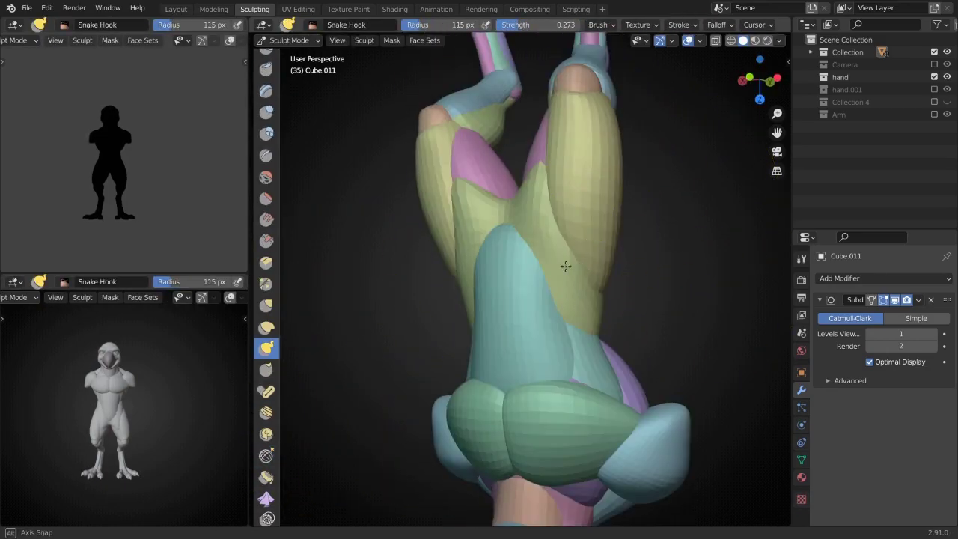
key(KP_1)
scroll(560, 252, up, 2)
mouse_move(566, 299)
middle_down()
mouse_move(535, 246)
mouse_move(569, 299)
mouse_move(470, 325)
mouse_move(573, 267)
mouse_move(512, 372)
middle_up()
- Turn on X-ray and inspect the abdomen mesh from front and angled views
key(alt+z)
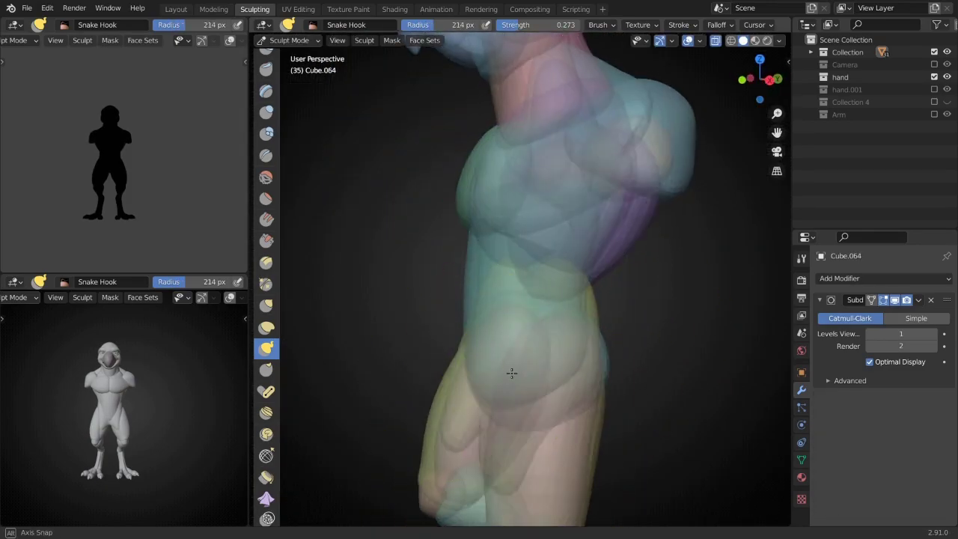
middle_drag(528, 325, 560, 349)
scroll(560, 348, down, 4)
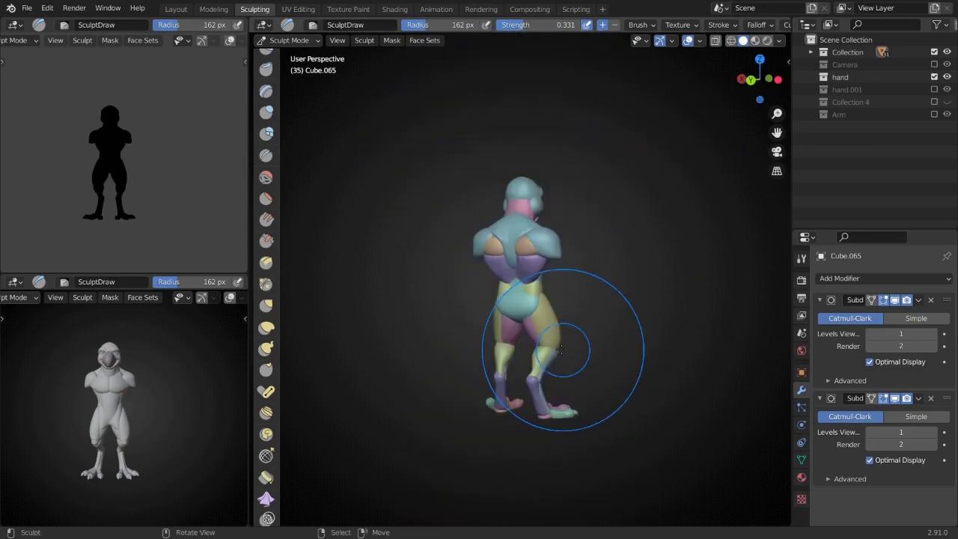
key(Tab)
key(KP_1)
scroll(552, 282, up, 4)
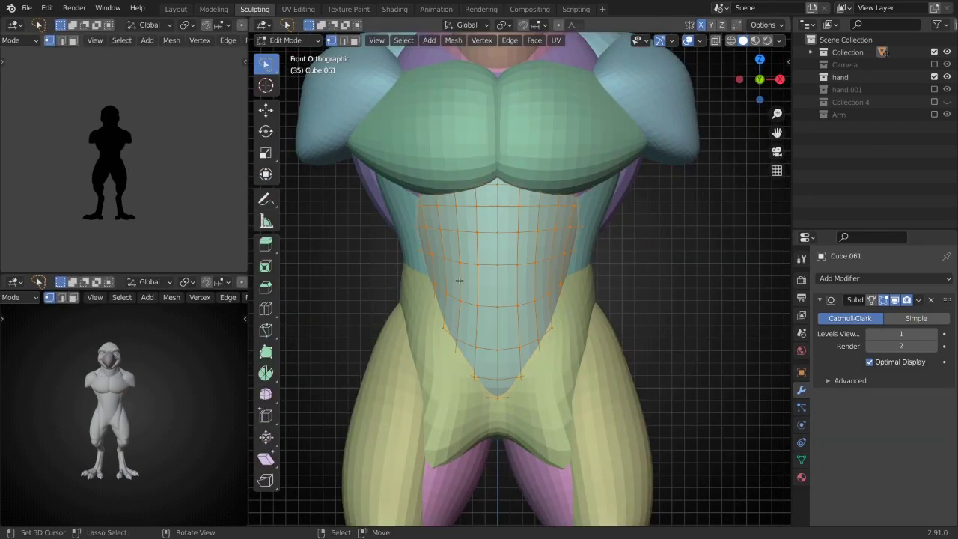
key(Tab)
middle_drag(485, 283, 570, 234)
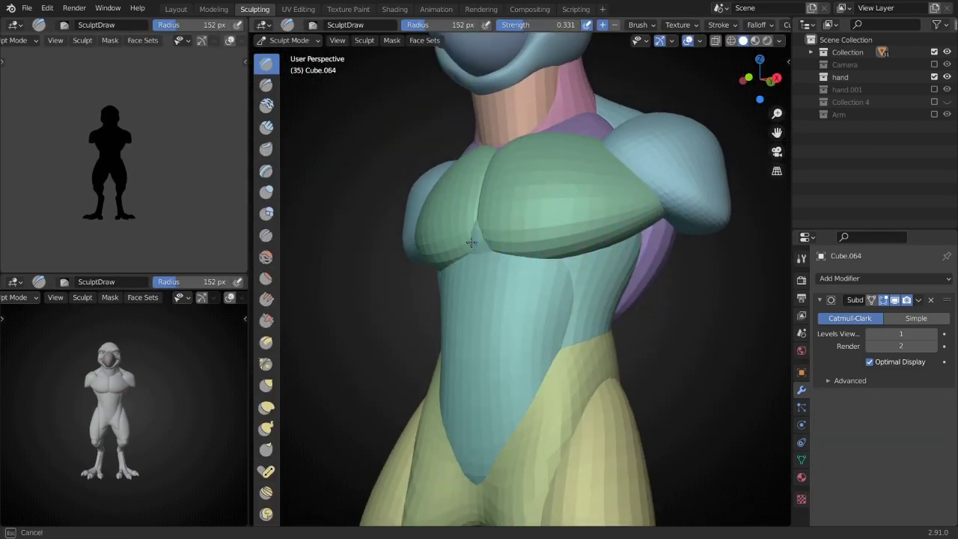
mouse_move(471, 241)
middle_down()
mouse_move(493, 274)
mouse_move(539, 262)
mouse_move(580, 229)
mouse_move(531, 261)
mouse_move(497, 339)
mouse_move(481, 315)
mouse_move(589, 304)
mouse_move(492, 304)
mouse_move(599, 291)
middle_up()
- Shape the abdomen and hips with Draw and Grab brush strokes
key(x)
key(g)
scroll(492, 304, down, 4)
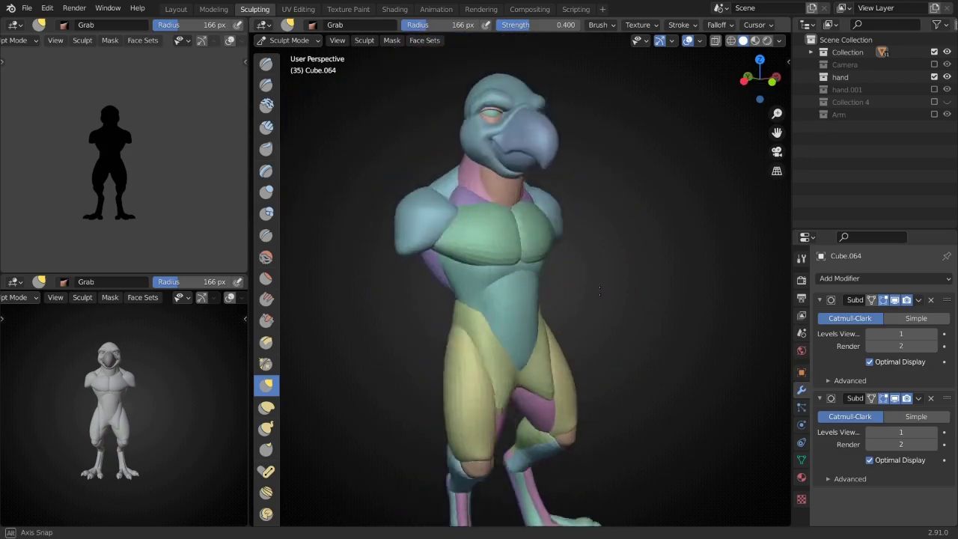
scroll(502, 326, up, 3)
middle_drag(494, 354, 502, 343)
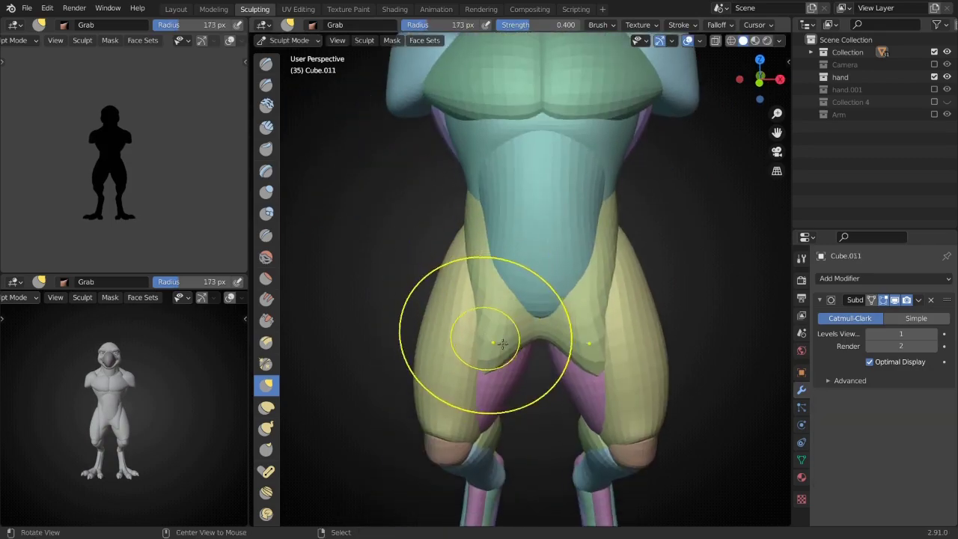
key(x)
middle_drag(517, 309, 528, 337)
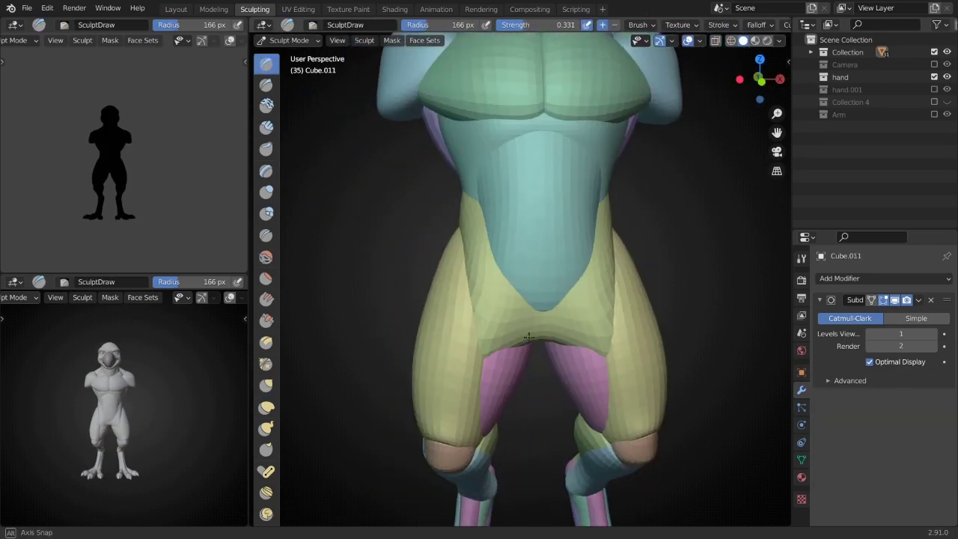
- Add a Mirror modifier to the abdomen piece, cancelling an accidental mesh move
key(Tab)
key(Escape)
click(882, 277)
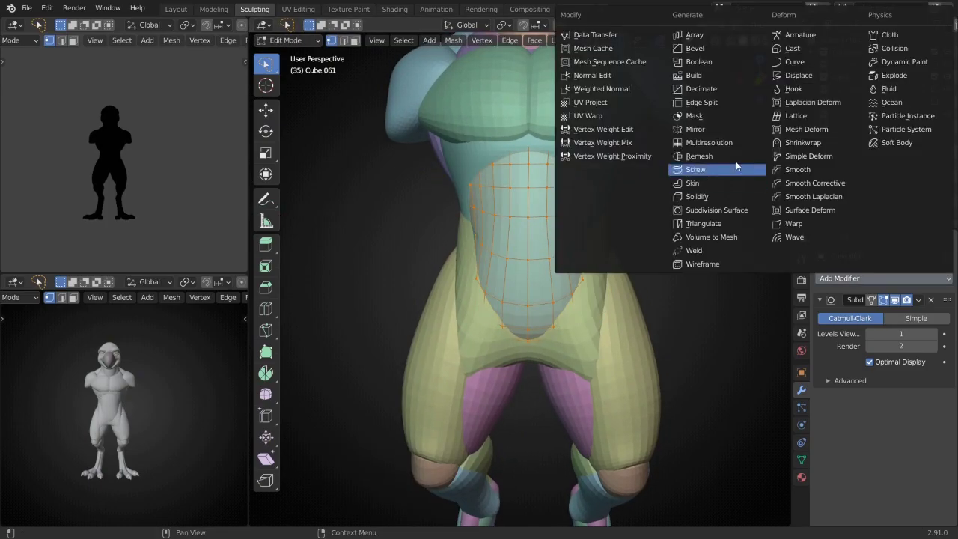
click(684, 154)
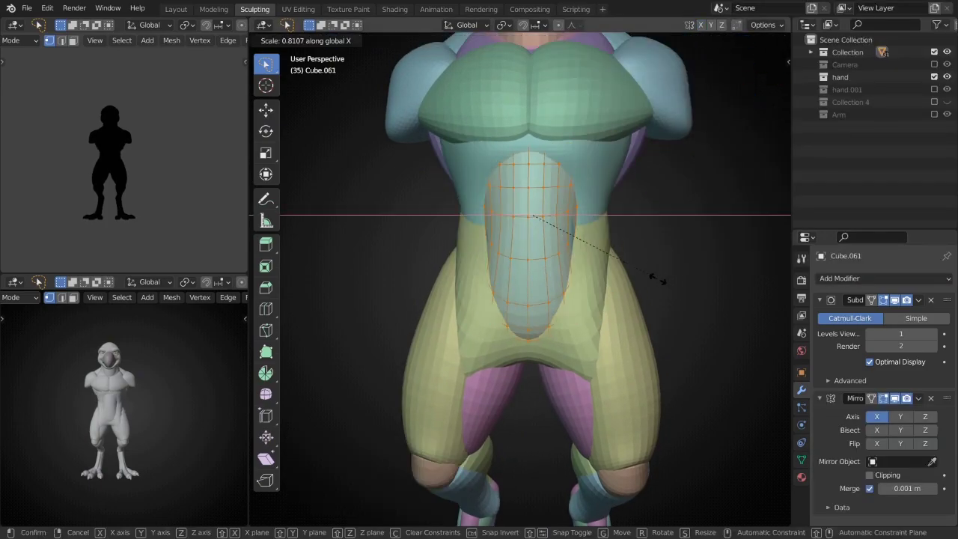
key(Tab)
scroll(582, 267, up, 2)
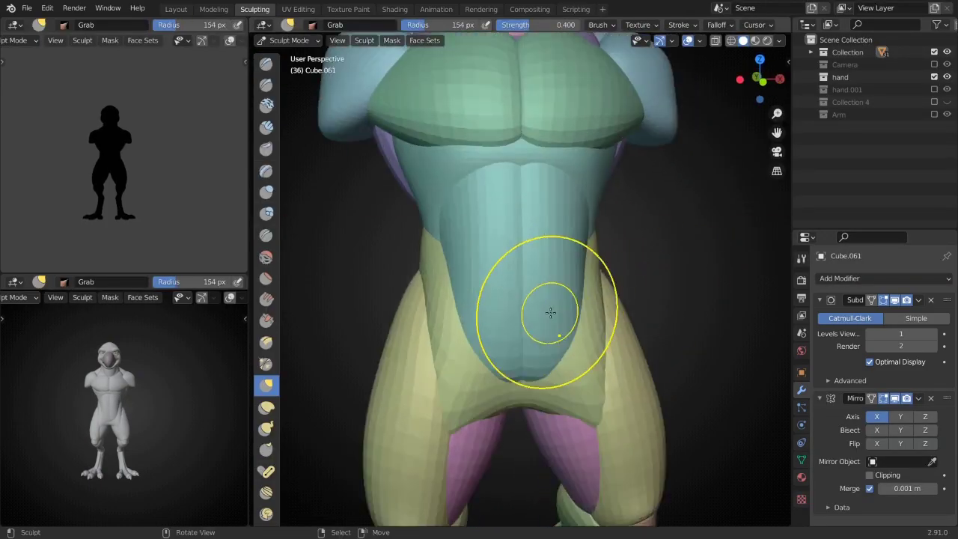
- Apply the Subdivision modifier and carve ab grooves with the Crease brush
key(shift+c)
mouse_move(551, 315)
middle_down()
mouse_move(427, 362)
mouse_move(497, 214)
mouse_move(574, 166)
mouse_move(534, 117)
mouse_move(547, 116)
middle_up()
key(f)
click(589, 172)
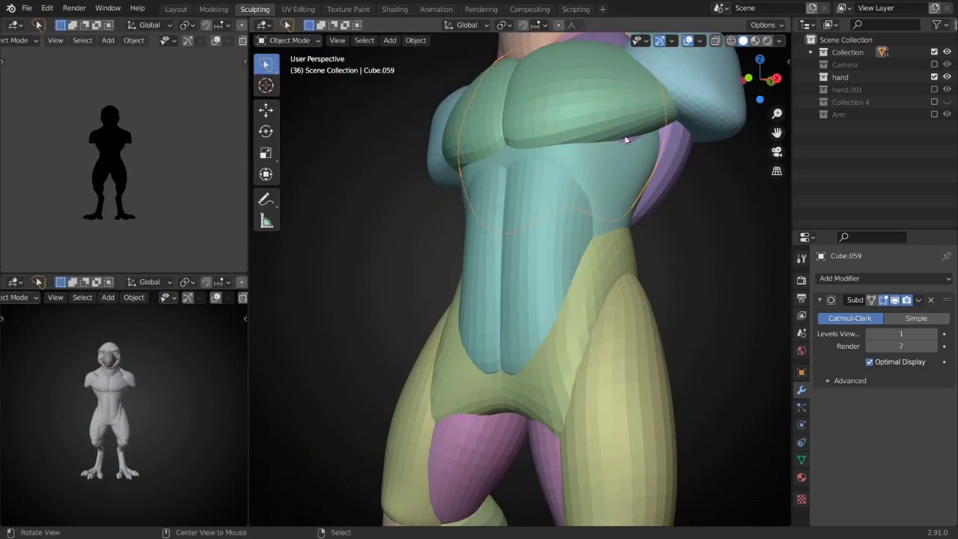
key(ctrl+a)
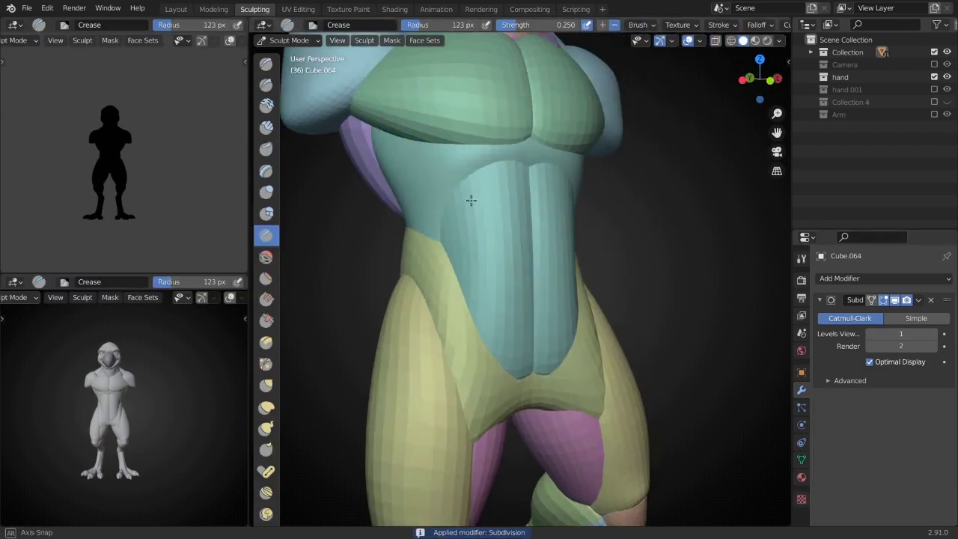
mouse_move(471, 248)
middle_down()
mouse_move(513, 192)
mouse_move(607, 165)
middle_up()
key(f)
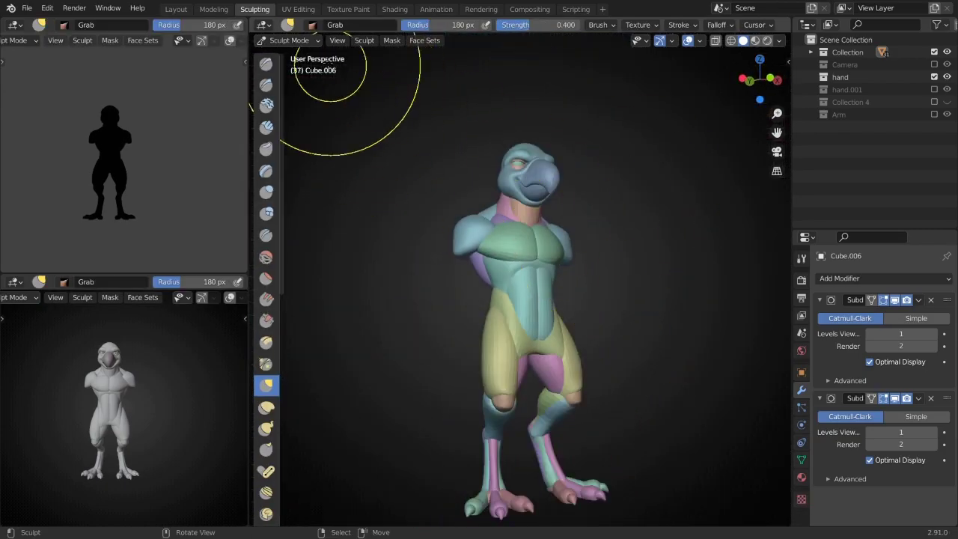
- Hide the Camera collection, restore Arm, and Grab-reshape chest pieces Cube.013 and Cube.066
click(934, 64)
click(934, 114)
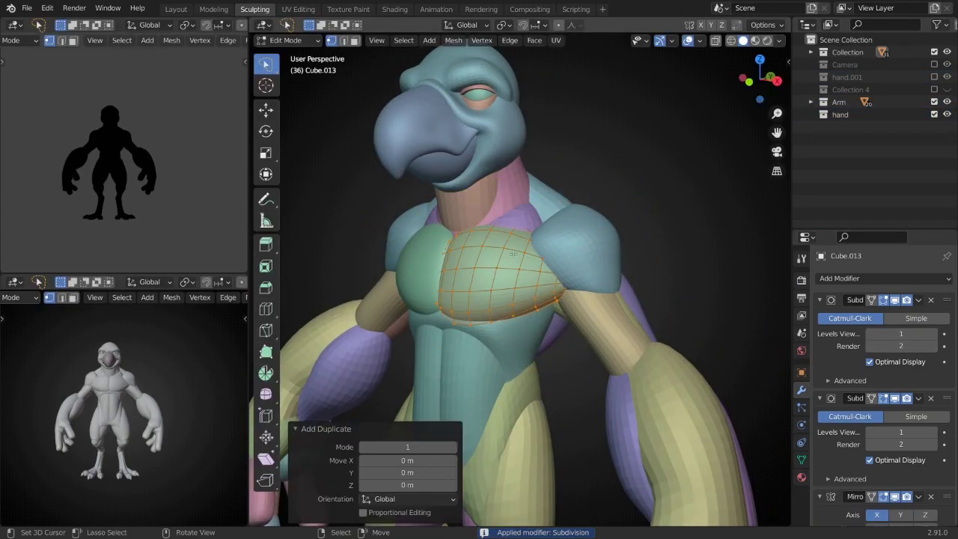
mouse_move(509, 247)
middle_down()
mouse_move(491, 235)
mouse_move(557, 246)
middle_up()
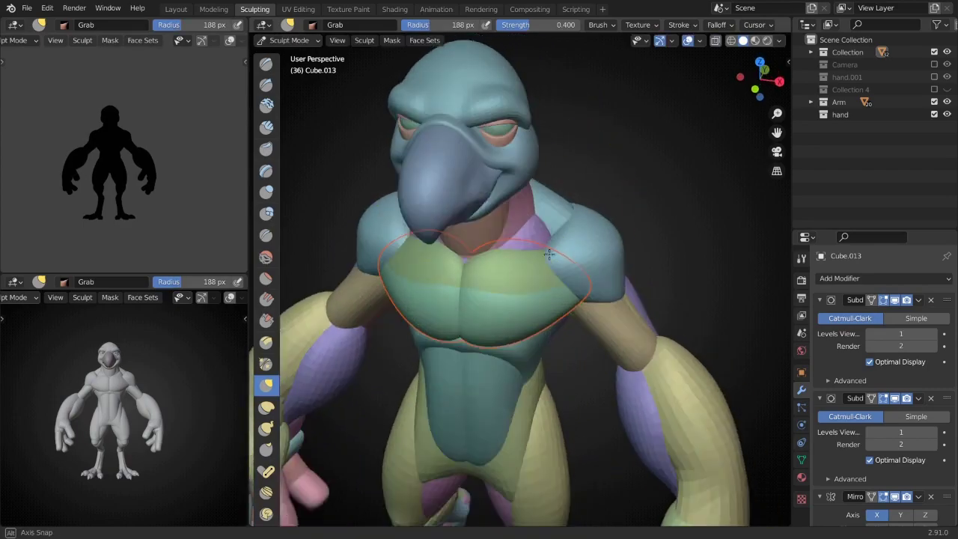
mouse_move(513, 332)
middle_down()
mouse_move(475, 282)
mouse_move(605, 284)
mouse_move(494, 267)
middle_up()
scroll(464, 240, up, 4)
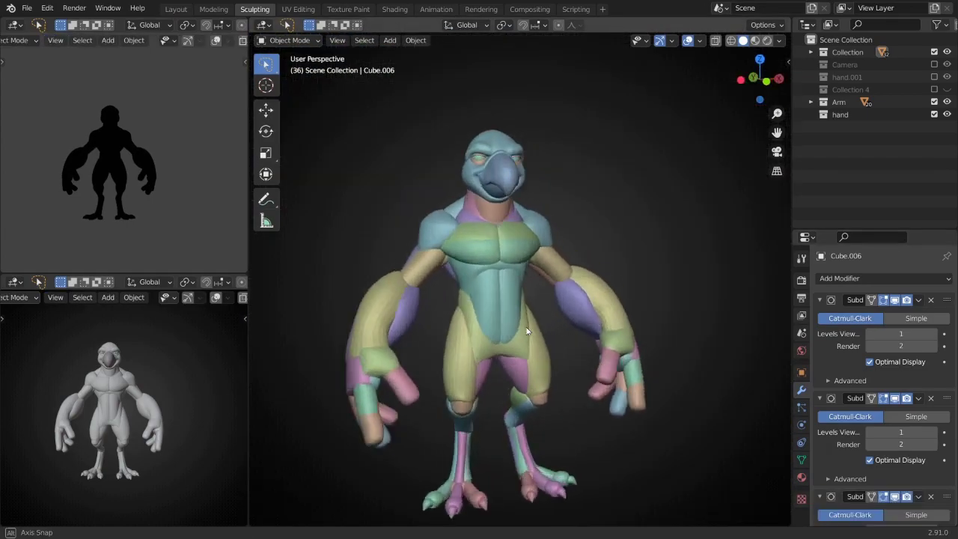
mouse_move(526, 331)
middle_down()
mouse_move(641, 321)
mouse_move(667, 331)
middle_up()
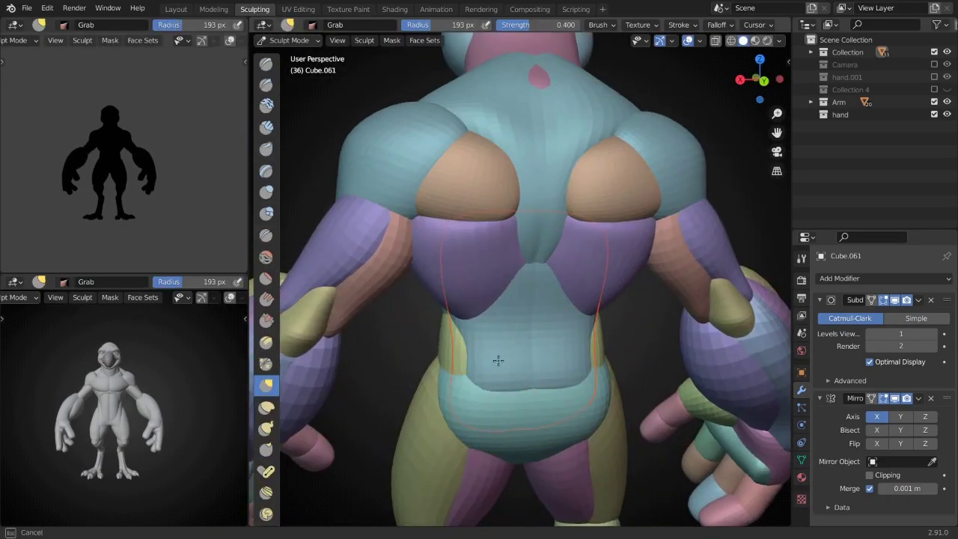
- Resize the brush and drag the lower-back blocks Cube.067 and Cube.060 into a tapered wedge
key(f)
middle_drag(520, 363, 538, 315)
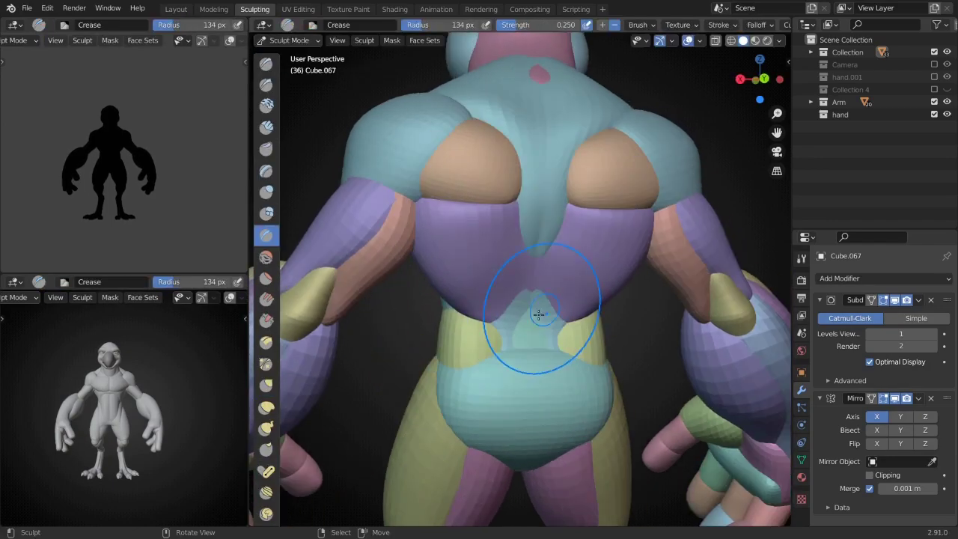
middle_drag(526, 362, 547, 325)
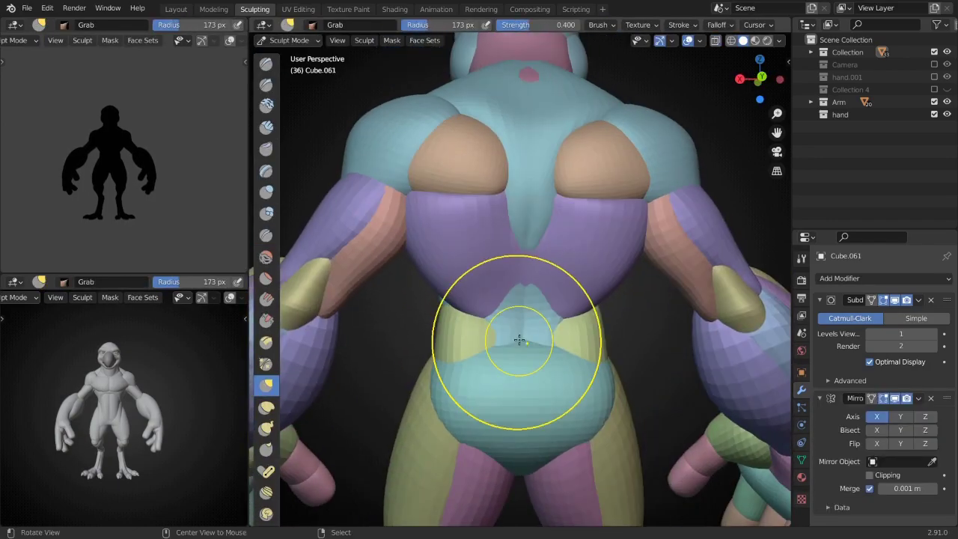
key(f)
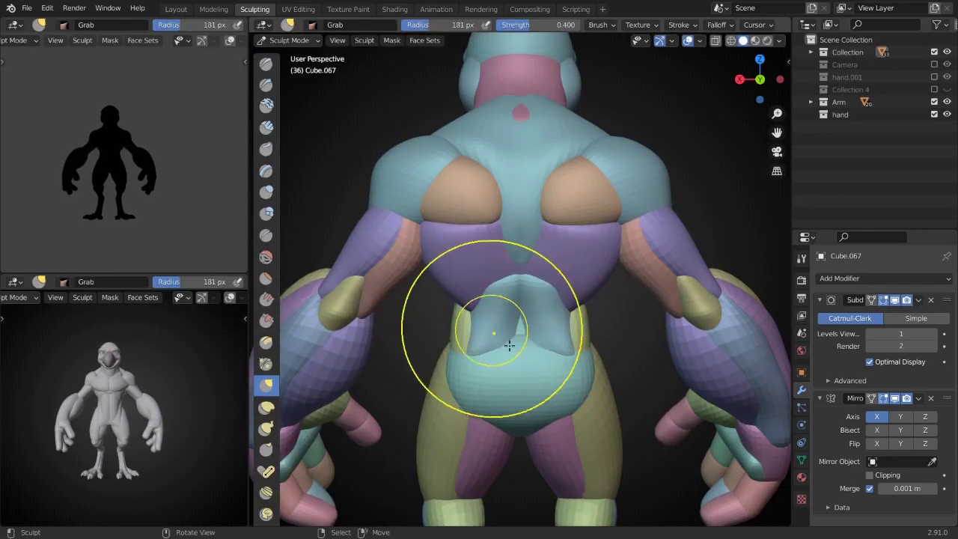
middle_drag(509, 345, 524, 314)
- Orbit and zoom around the figure to inspect the side, legs and hands
mouse_move(528, 274)
middle_down()
mouse_move(519, 290)
mouse_move(524, 267)
mouse_move(573, 309)
mouse_move(522, 214)
mouse_move(422, 328)
middle_up()
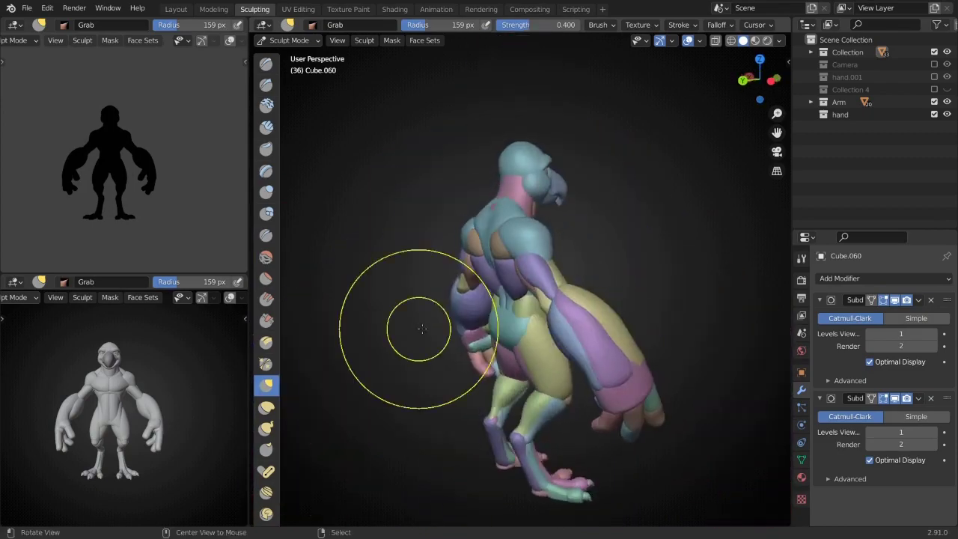
middle_drag(477, 338, 713, 283)
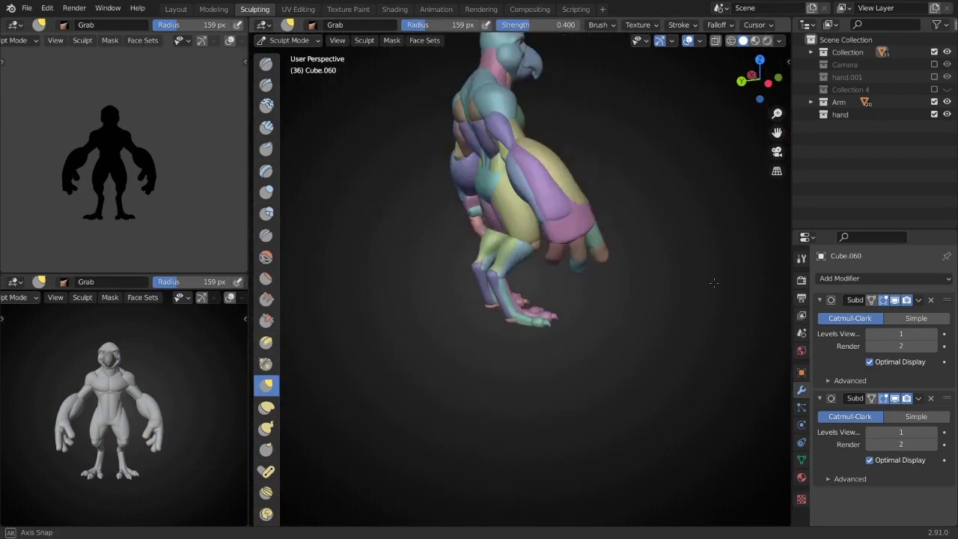
middle_drag(583, 322, 566, 310)
scroll(566, 310, up, 3)
middle_drag(539, 277, 487, 292)
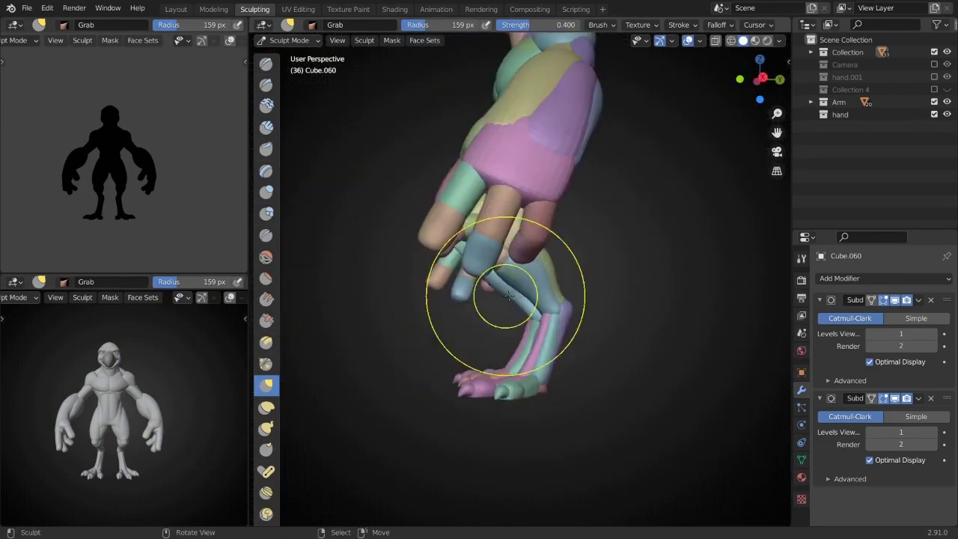
scroll(504, 235, up, 3)
mouse_move(504, 235)
middle_down()
mouse_move(611, 223)
mouse_move(507, 274)
mouse_move(547, 269)
mouse_move(567, 264)
mouse_move(487, 250)
mouse_move(582, 293)
mouse_move(479, 257)
mouse_move(481, 347)
middle_up()
scroll(481, 347, down, 5)
- Leave sculpting, select head piece Cube.068 and enter its mesh for editing
scroll(545, 246, up, 8)
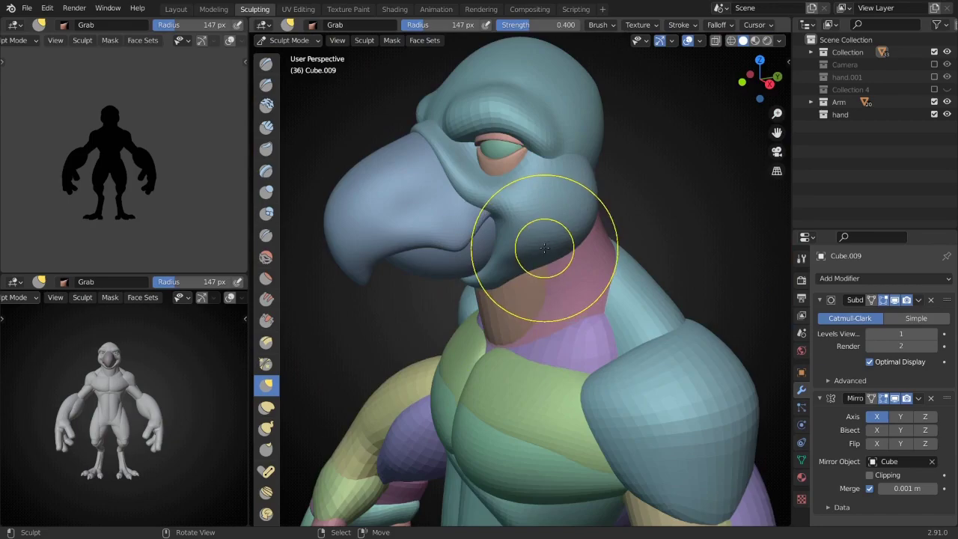
key(ctrl+Tab)
click(524, 226)
key(Tab)
middle_drag(524, 226, 588, 264)
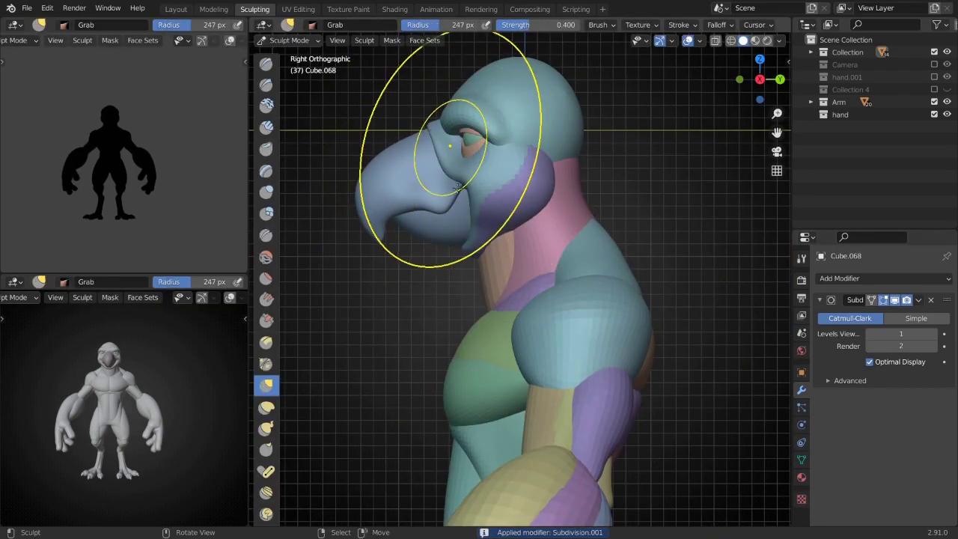
middle_drag(458, 186, 541, 193)
- With a smaller brush, Grab-sculpt the purple neck ruff under the beak into points
key(f)
click(567, 232)
scroll(598, 187, up, 3)
mouse_move(599, 188)
middle_down()
mouse_move(633, 229)
mouse_move(658, 314)
mouse_move(600, 186)
mouse_move(562, 238)
middle_up()
key(f)
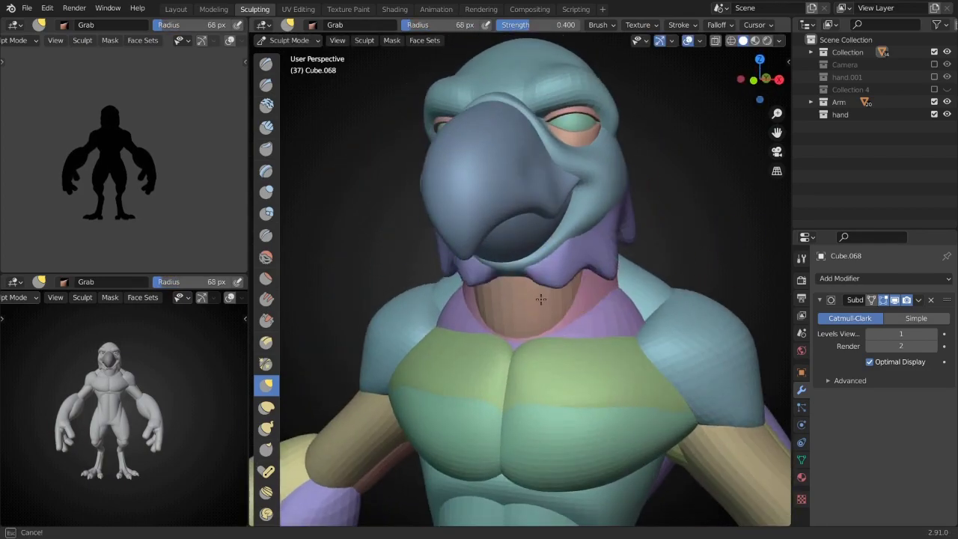
mouse_move(541, 299)
middle_down()
mouse_move(556, 269)
mouse_move(423, 124)
mouse_move(594, 150)
mouse_move(615, 234)
mouse_move(217, 395)
middle_up()
- Refine the ruff from the front with a resized Draw brush, ending in right side view
key(f)
click(506, 143)
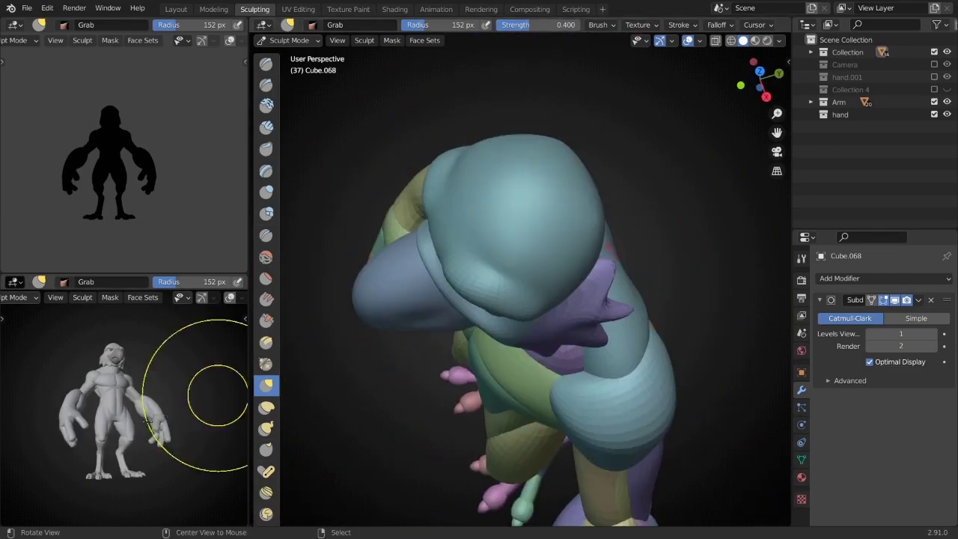
mouse_move(149, 440)
middle_down()
mouse_move(117, 406)
mouse_move(643, 284)
mouse_move(669, 153)
mouse_move(492, 197)
mouse_move(591, 202)
middle_up()
key(x)
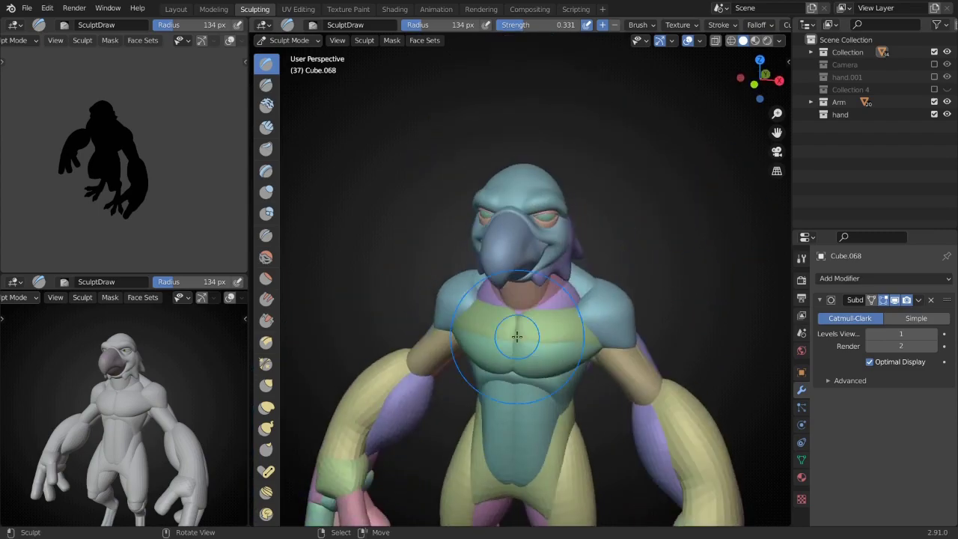
key(KP_3)
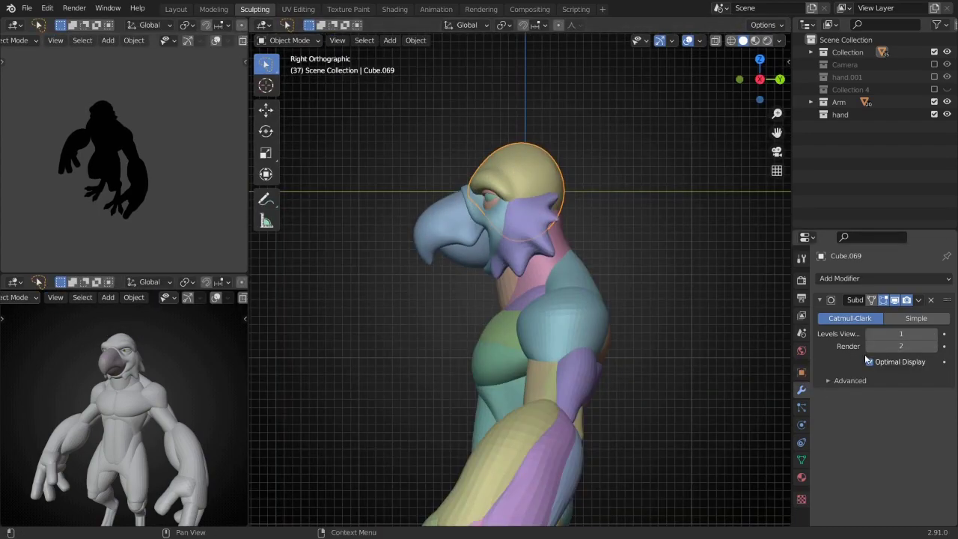
- Start sculpting the yellow head cap with a smaller brush for spikes
scroll(598, 201, up, 2)
key(ctrl+Tab)
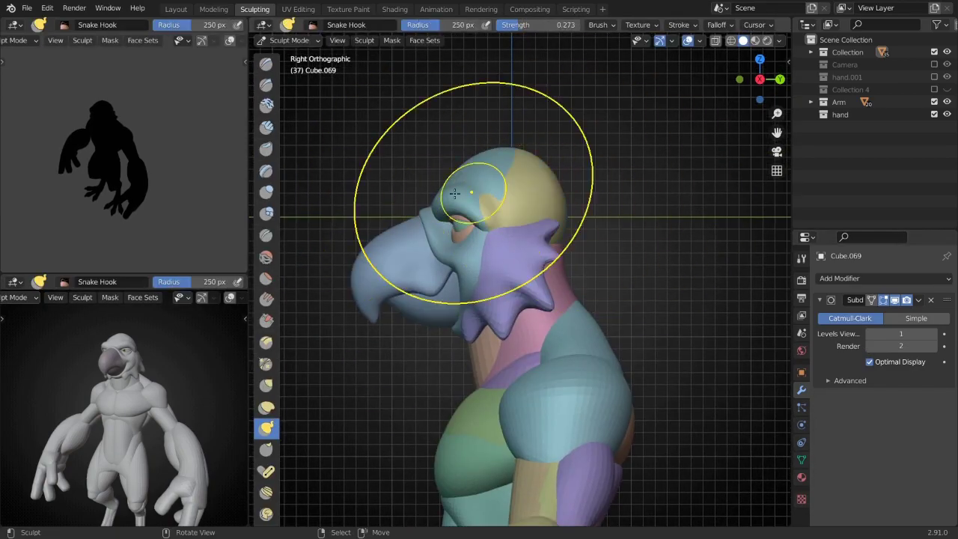
middle_drag(454, 193, 502, 339)
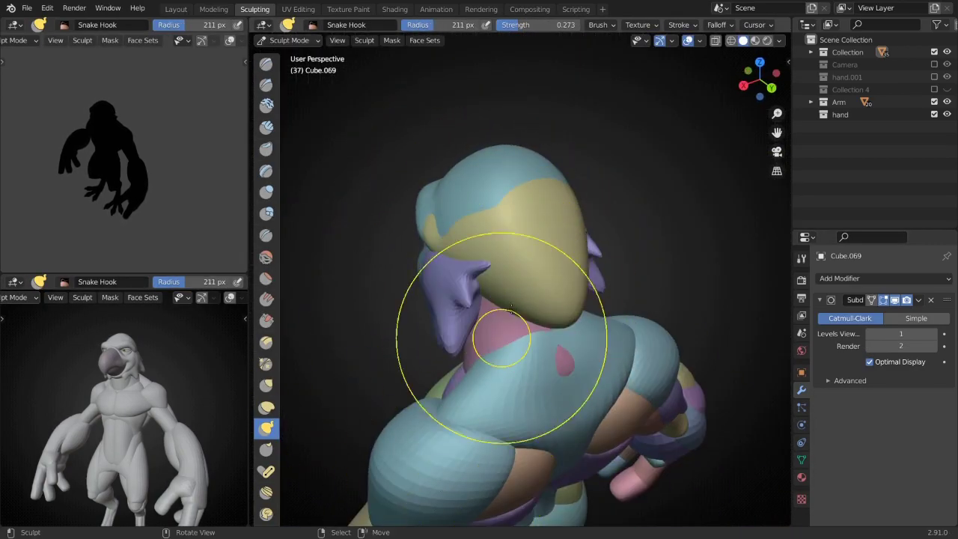
mouse_move(532, 404)
middle_down()
mouse_move(507, 220)
mouse_move(481, 158)
middle_up()
key(f)
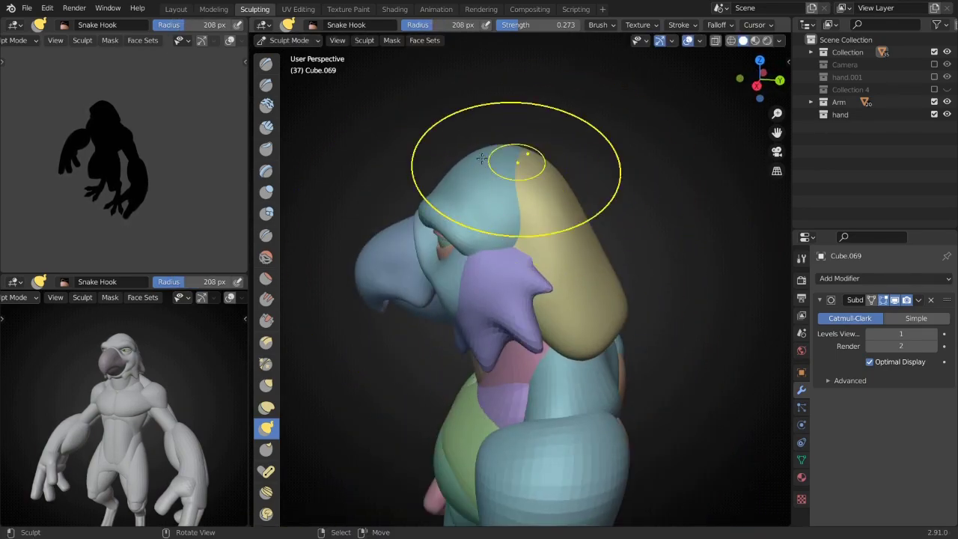
key(f)
- Pull the cap into a spiky feather crest, working from the back and sides
mouse_move(457, 189)
middle_down()
mouse_move(554, 190)
mouse_move(538, 295)
middle_up()
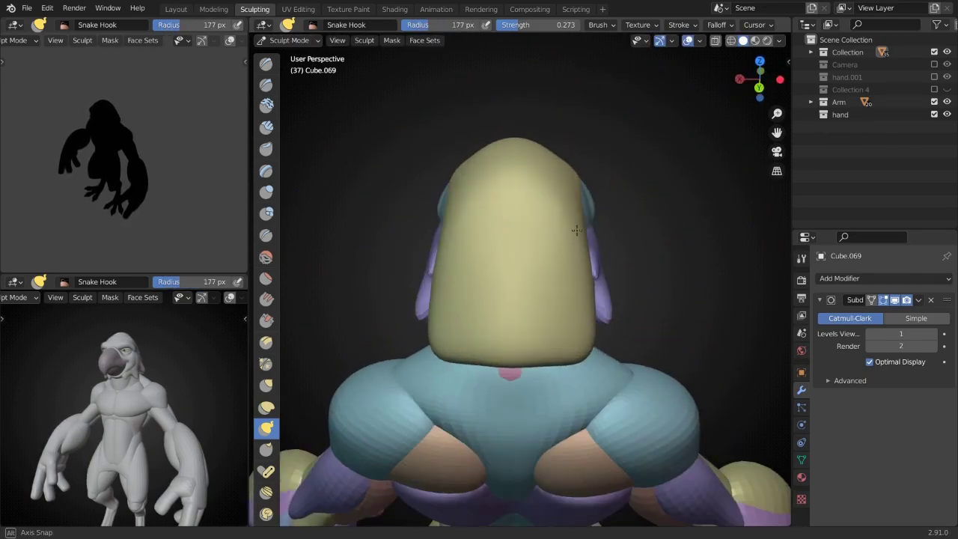
key(f)
middle_drag(444, 396, 438, 380)
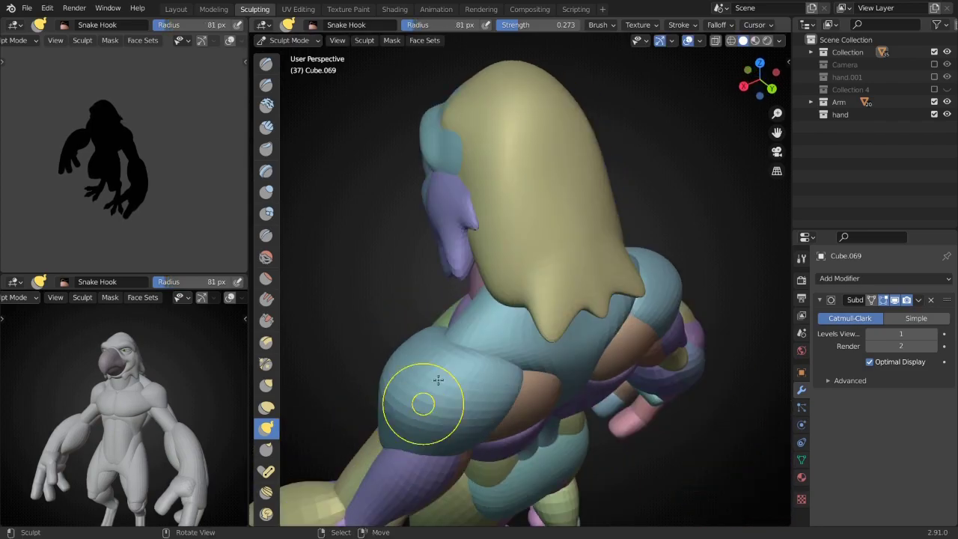
mouse_move(374, 428)
middle_down()
mouse_move(534, 149)
mouse_move(483, 252)
middle_up()
key(f)
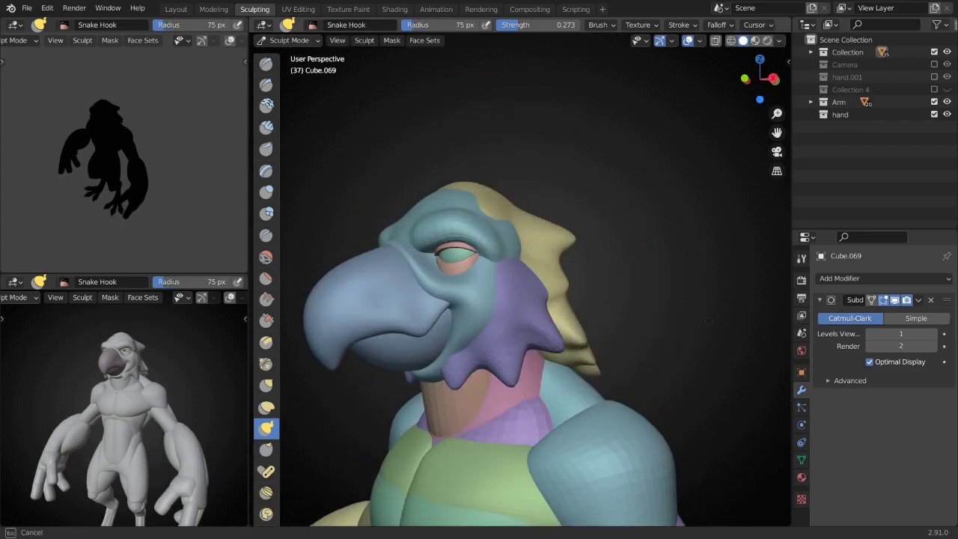
mouse_move(538, 170)
middle_down()
mouse_move(630, 177)
mouse_move(560, 200)
middle_up()
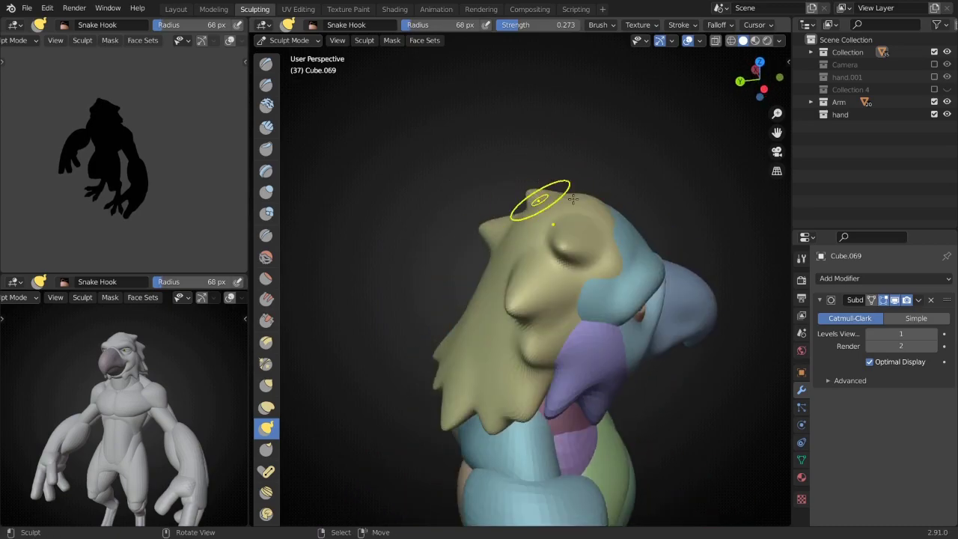
mouse_move(484, 182)
middle_down()
mouse_move(581, 300)
mouse_move(561, 336)
mouse_move(397, 409)
mouse_move(451, 337)
middle_up()
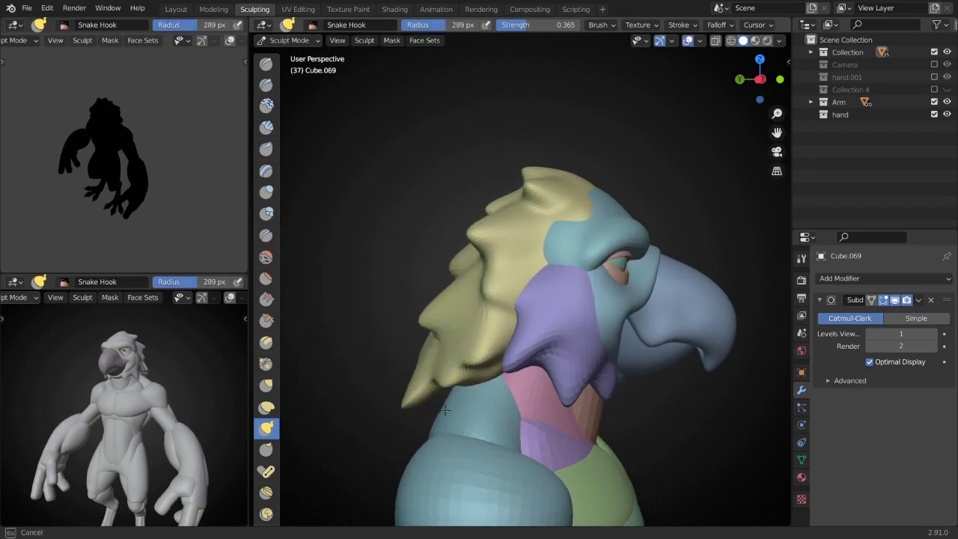
- Add a new cube for the long block behind the body and separate it by loose parts
alt+middle_drag(445, 409, 593, 373)
scroll(538, 276, down, 4)
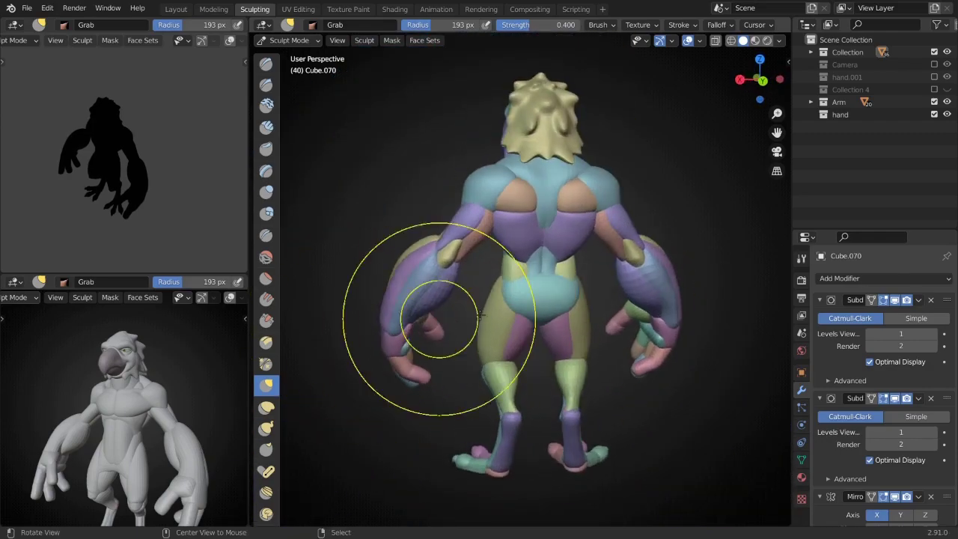
click(502, 314)
key(p)
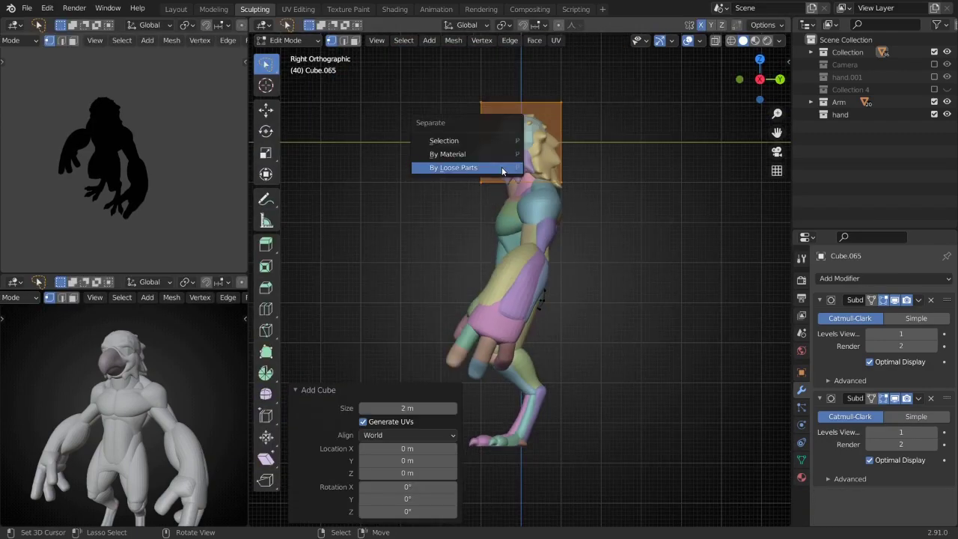
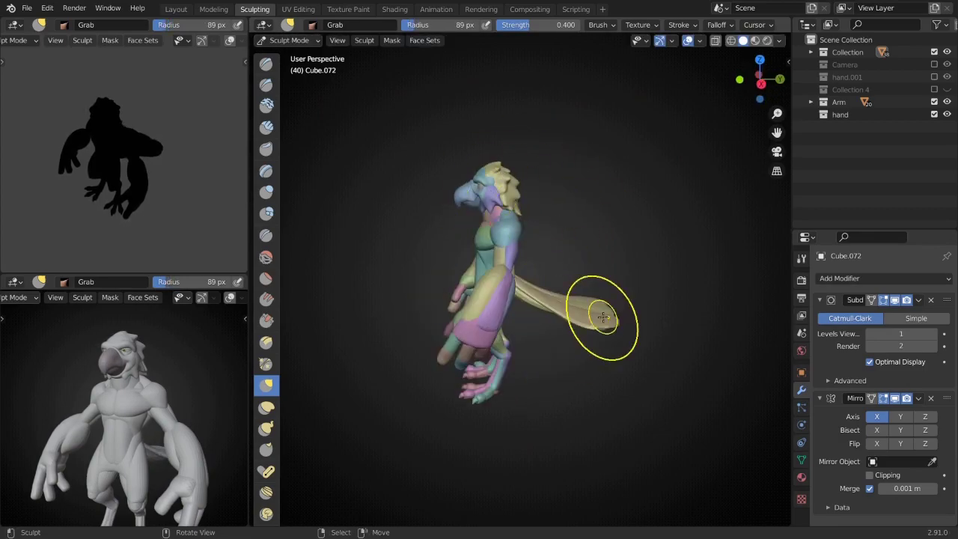
- Enlarge the brush and check the arm piece's mesh in Edit Mode before resuming sculpting
mouse_move(603, 317)
middle_down()
mouse_move(580, 322)
mouse_move(552, 297)
mouse_move(502, 217)
middle_up()
key(f)
scroll(503, 217, up, 3)
key(Tab)
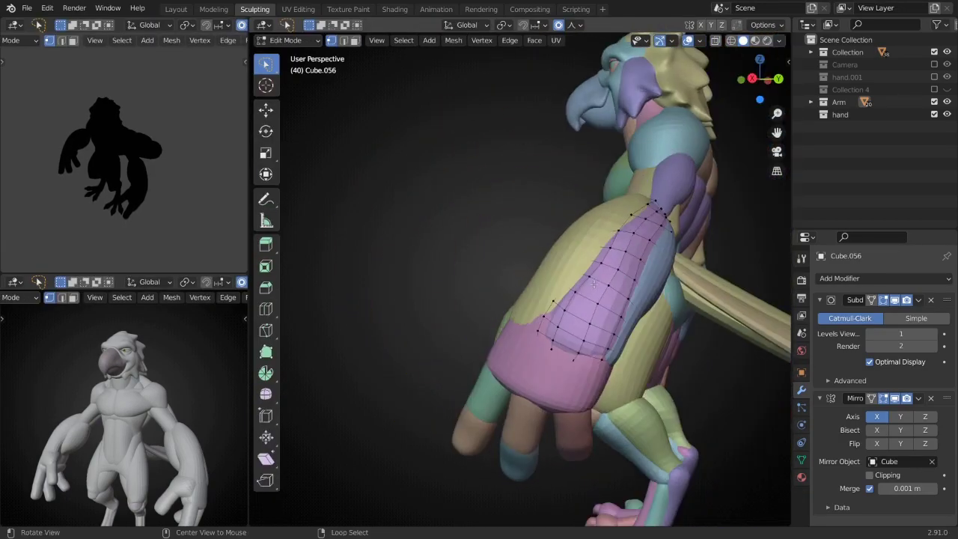
mouse_move(592, 283)
middle_down()
mouse_move(685, 332)
mouse_move(524, 314)
mouse_move(541, 306)
mouse_move(600, 313)
mouse_move(523, 284)
mouse_move(449, 224)
middle_up()
scroll(686, 333, down, 4)
scroll(523, 314, up, 3)
key(Tab)
- Sculpt the arm piece with the Snake Hook brush at a 187 px radius
key(k)
scroll(523, 284, down, 3)
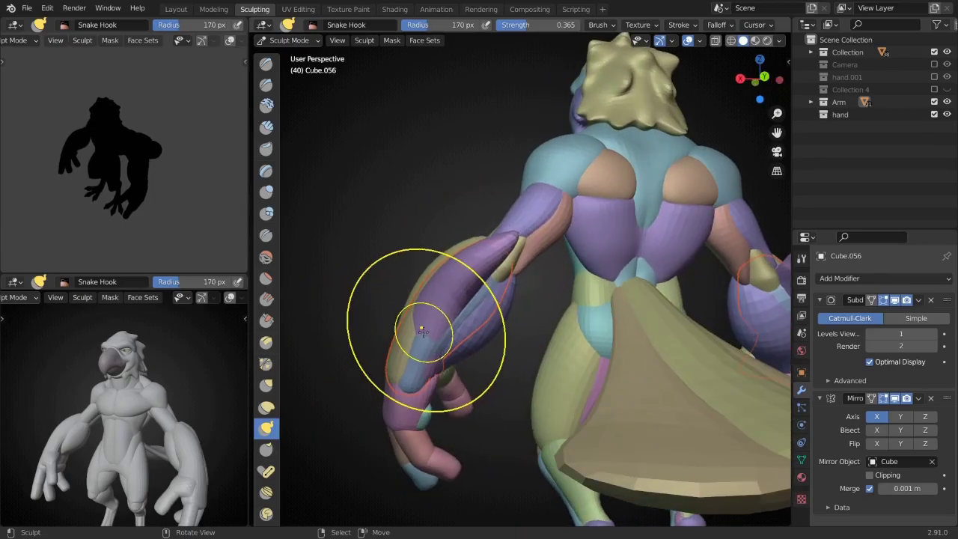
click(483, 253)
middle_drag(484, 252, 563, 293)
middle_drag(563, 330, 524, 315)
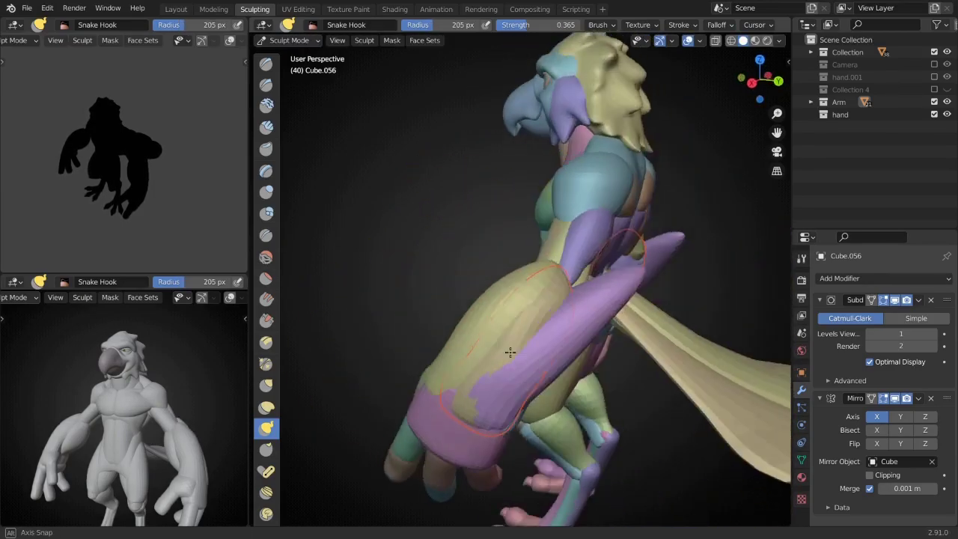
scroll(496, 299, down, 4)
scroll(496, 299, up, 4)
- Switch sculpting to another arm part and then to the forearm piece
key(ctrl+Tab)
click(571, 292)
key(ctrl+Tab)
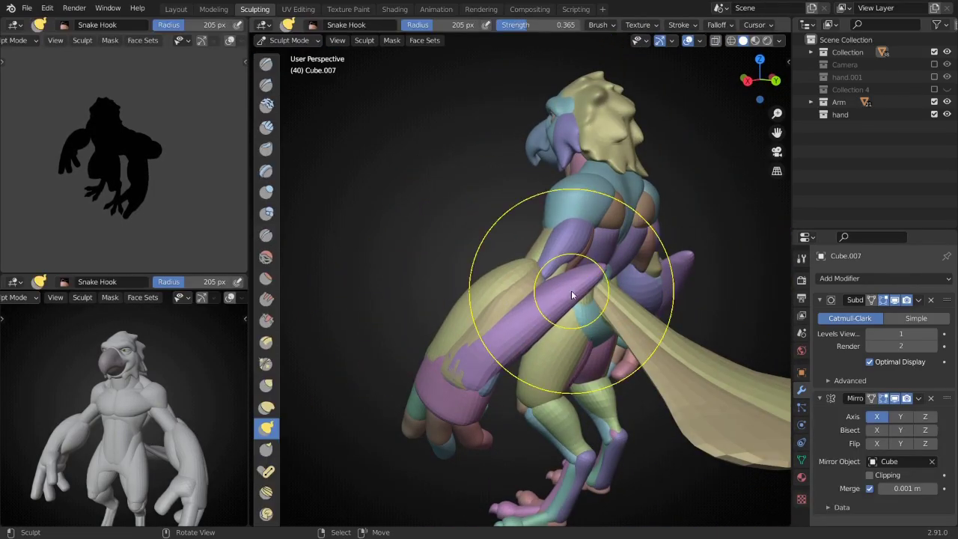
mouse_move(571, 290)
middle_down()
mouse_move(599, 299)
mouse_move(583, 300)
middle_up()
scroll(599, 307, up, 3)
key(alt+q)
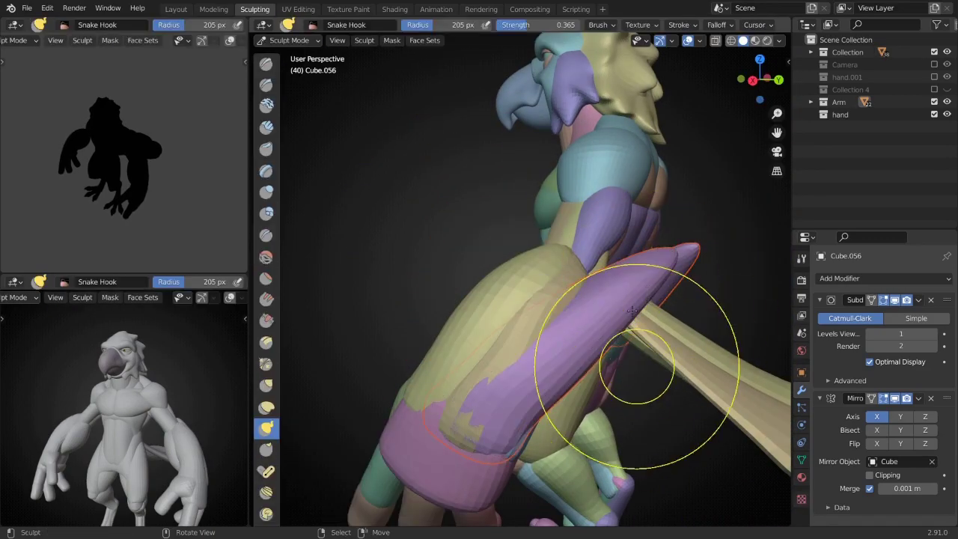
middle_drag(636, 366, 637, 274)
- Sculpt a further arm part with brush strength raised to 0.559, then the Draw brush
key(ctrl+Tab)
click(637, 273)
key(ctrl+Tab)
click(350, 417)
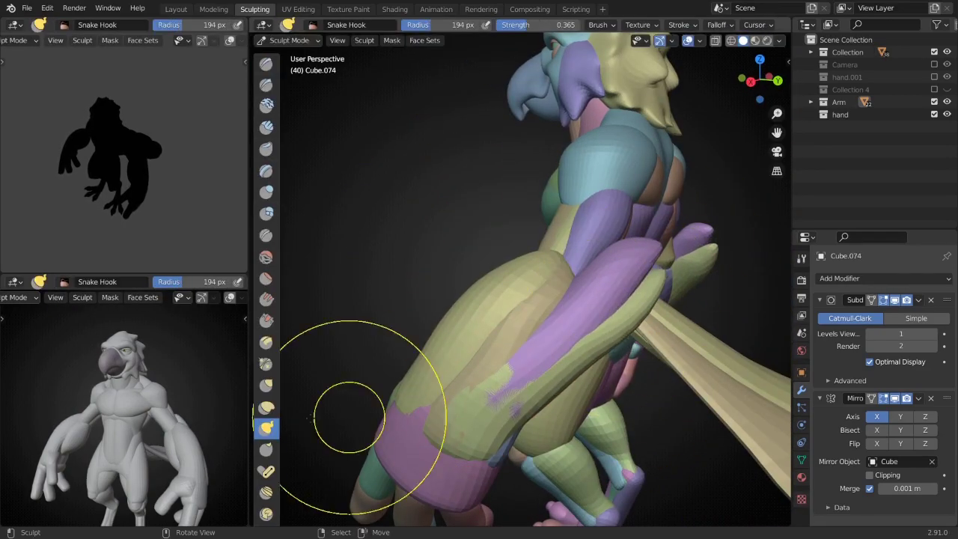
mouse_move(349, 417)
middle_down()
mouse_move(634, 291)
mouse_move(569, 329)
mouse_move(660, 298)
mouse_move(493, 313)
middle_up()
key(x)
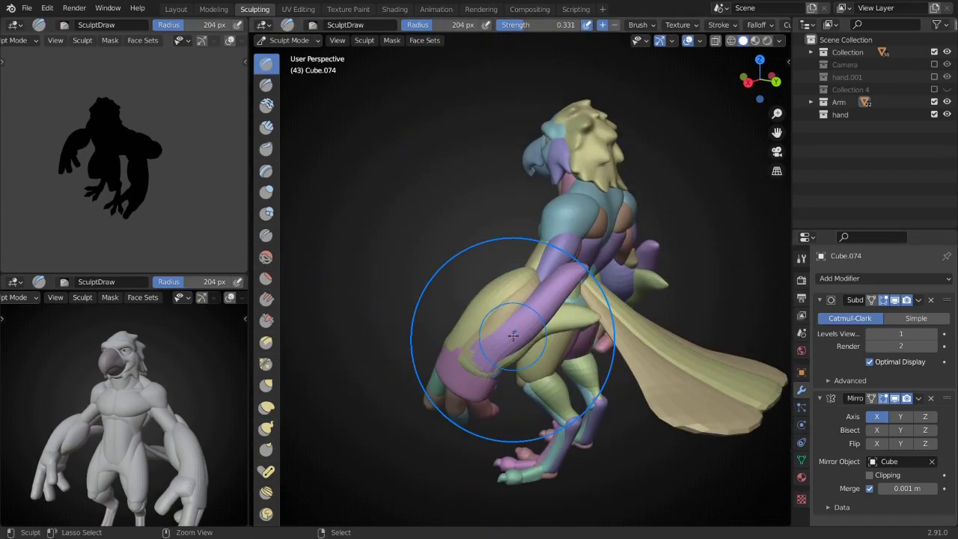
mouse_move(426, 327)
middle_down()
mouse_move(534, 380)
mouse_move(546, 330)
middle_up()
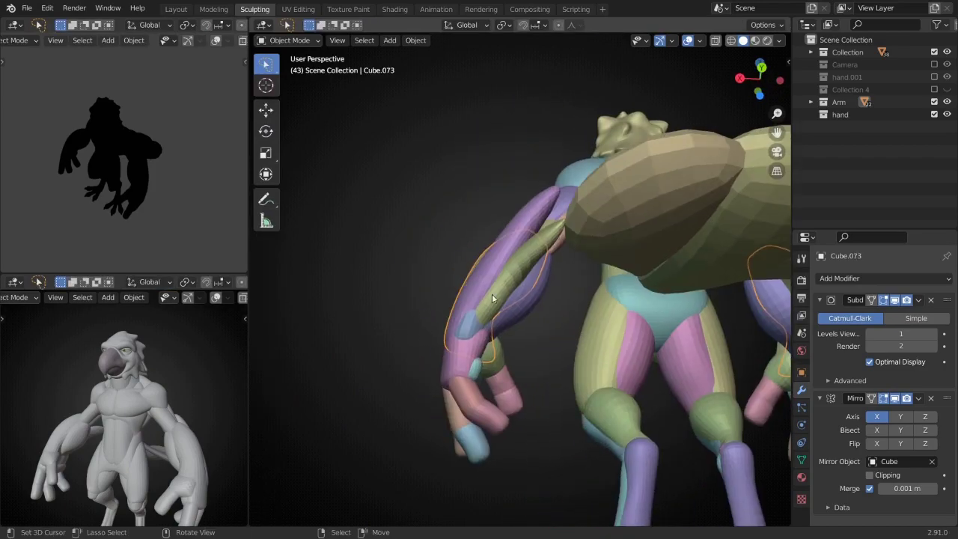
- Rotate the duplicated feather in Edit Mode into its new angle beside the others
key(Tab)
middle_drag(501, 350, 449, 374)
key(r)
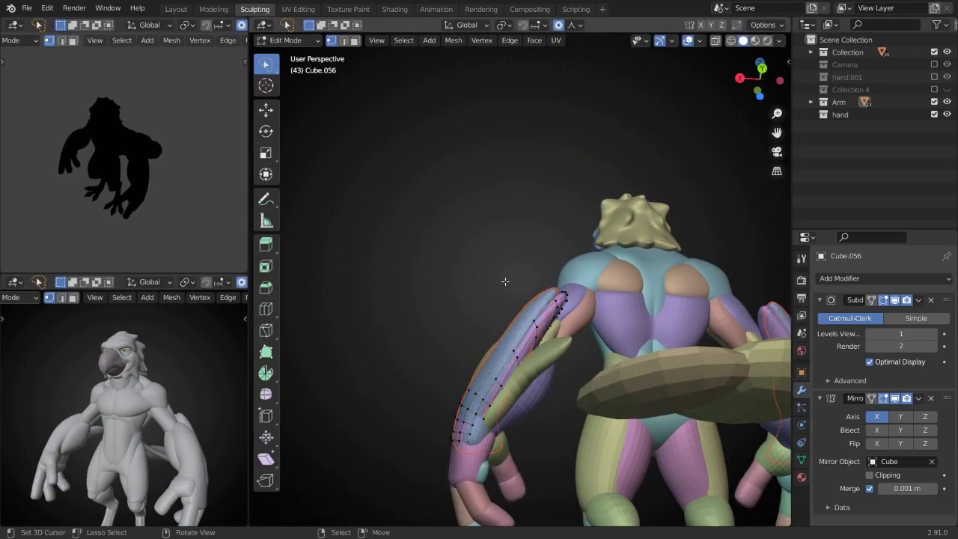
key(Tab)
middle_drag(505, 281, 535, 332)
click(535, 331)
- Sculpt the new feather with a 222 px Grab brush, sweeping it back along the arm
key(ctrl+Tab)
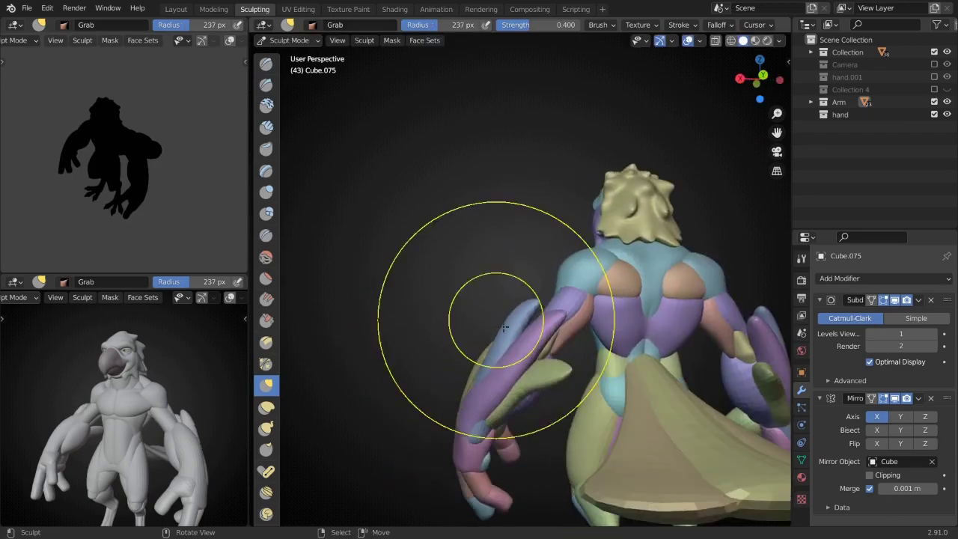
click(479, 314)
mouse_move(478, 314)
middle_down()
mouse_move(434, 311)
mouse_move(491, 289)
mouse_move(481, 385)
mouse_move(460, 419)
middle_up()
key(f)
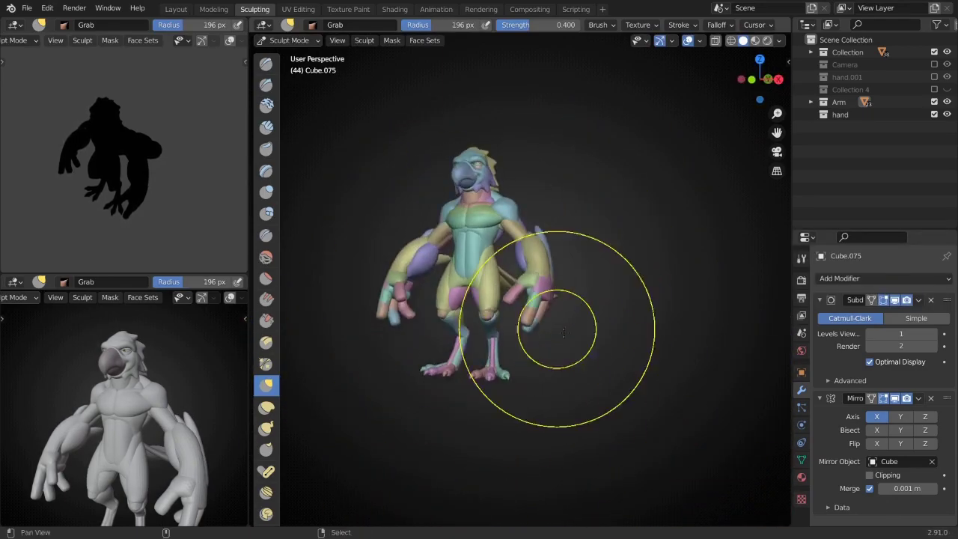
middle_drag(642, 342, 463, 334)
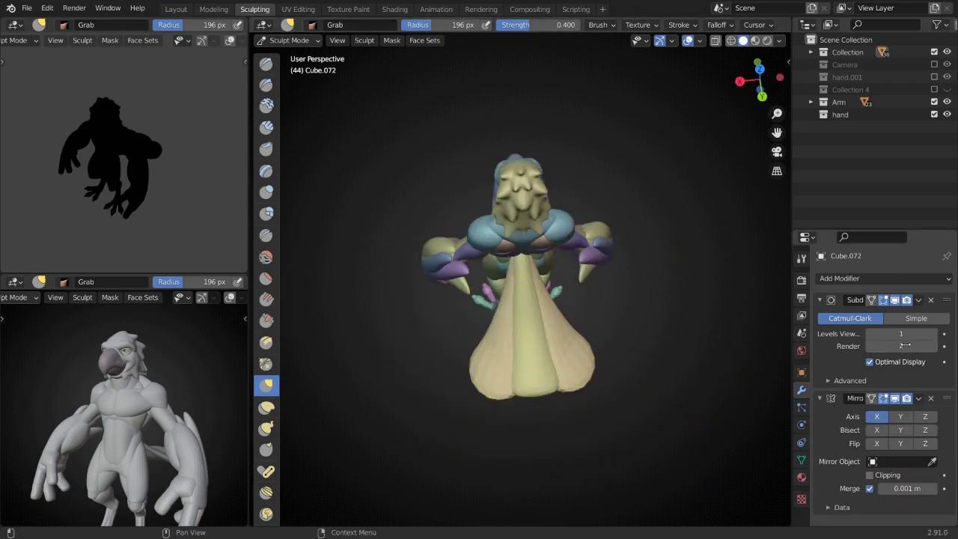
scroll(500, 367, up, 3)
scroll(499, 367, up, 3)
mouse_move(499, 367)
middle_down()
mouse_move(579, 217)
mouse_move(287, 277)
middle_up()
scroll(529, 224, down, 5)
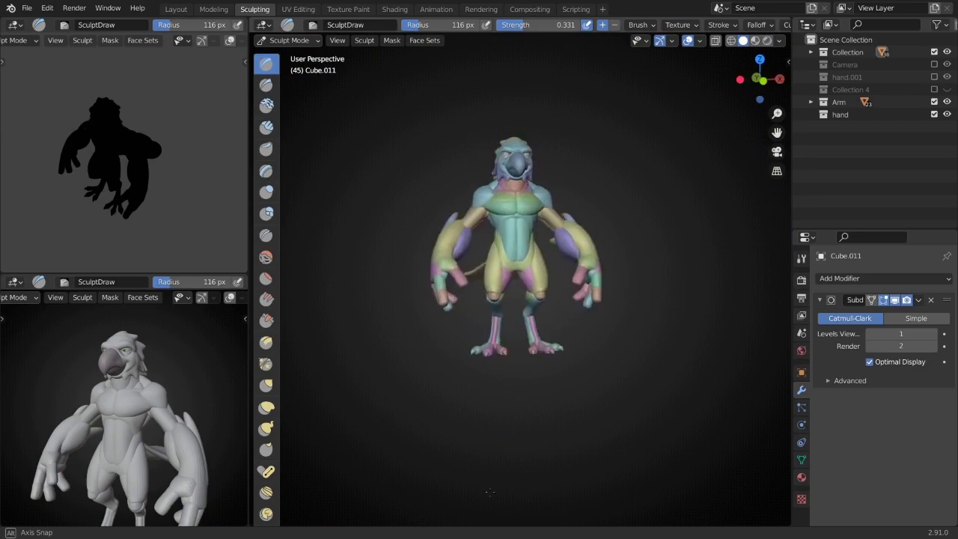
middle_drag(124, 436, 172, 441)
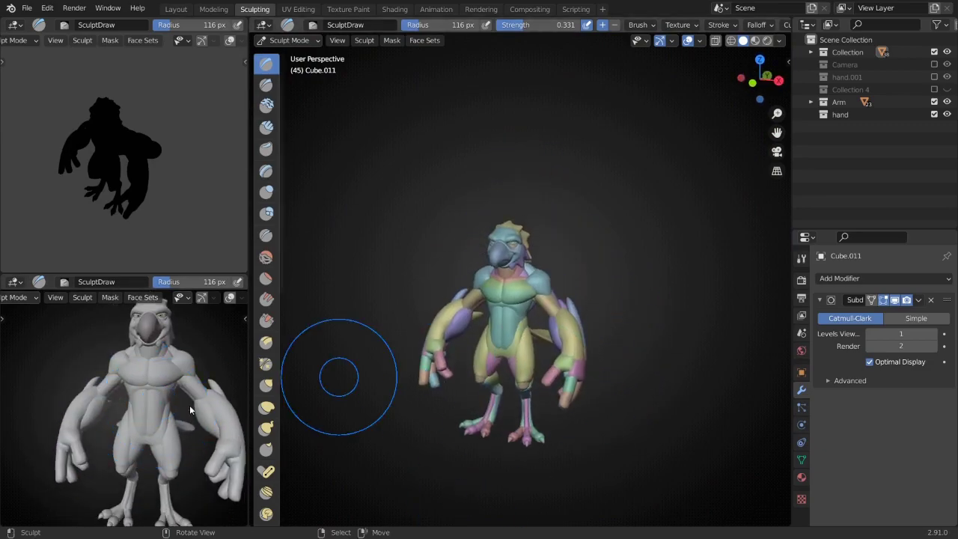
- Sculpt the head with the Snake Hook brush from a right side view
scroll(189, 405, up, 4)
scroll(190, 405, down, 3)
scroll(471, 378, up, 4)
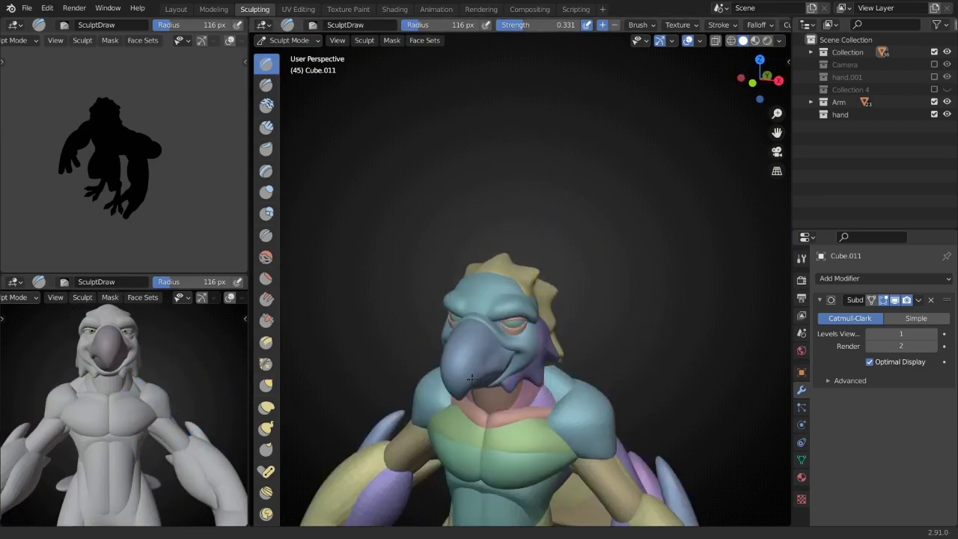
scroll(524, 344, up, 5)
scroll(566, 317, down, 3)
click(267, 428)
mouse_move(321, 407)
middle_down()
mouse_move(449, 352)
mouse_move(416, 323)
middle_up()
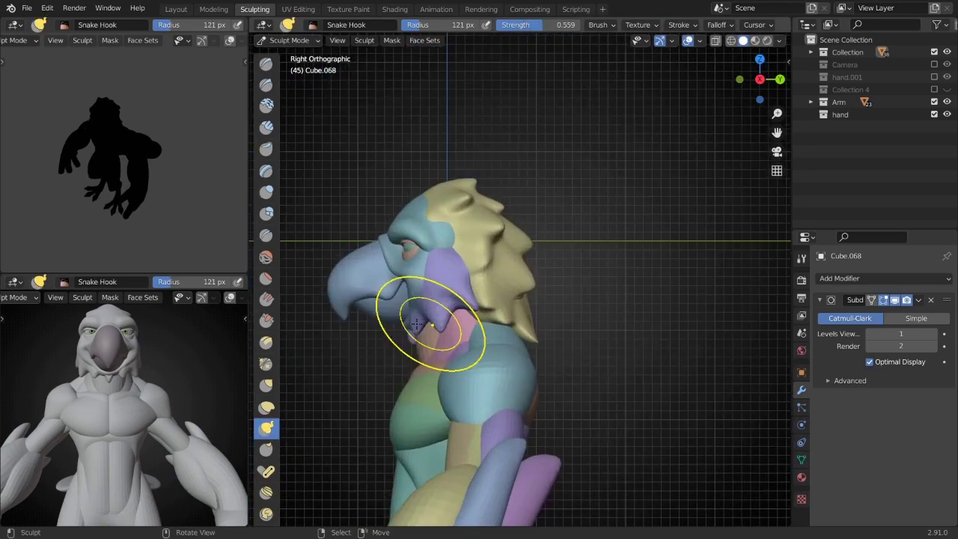
scroll(458, 280, up, 4)
mouse_move(485, 367)
middle_down()
mouse_move(609, 367)
mouse_move(475, 278)
mouse_move(444, 210)
mouse_move(573, 222)
mouse_move(318, 447)
middle_up()
- Shape the beak and neck with the Draw brush, then select another neck part
key(x)
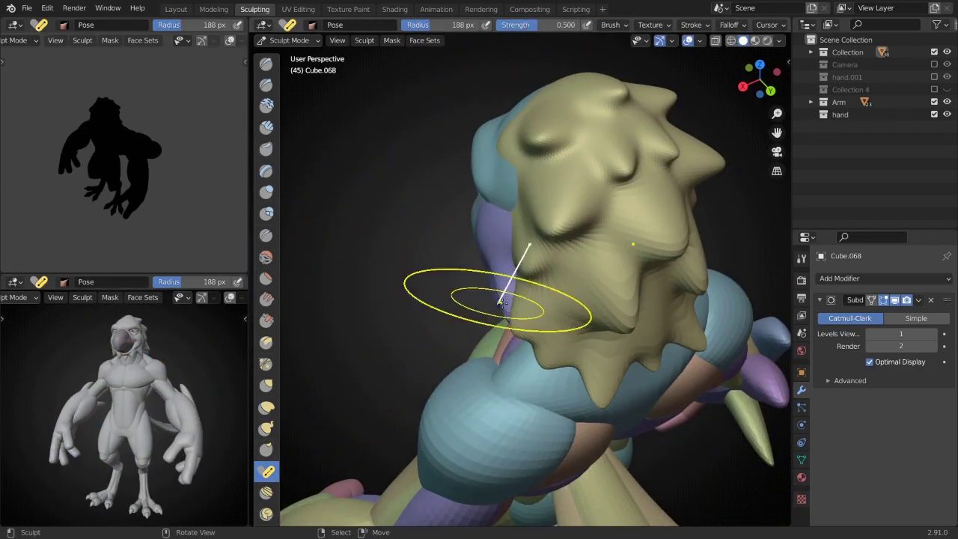
mouse_move(500, 301)
middle_down()
mouse_move(560, 239)
mouse_move(534, 278)
mouse_move(427, 310)
mouse_move(418, 296)
middle_up()
key(x)
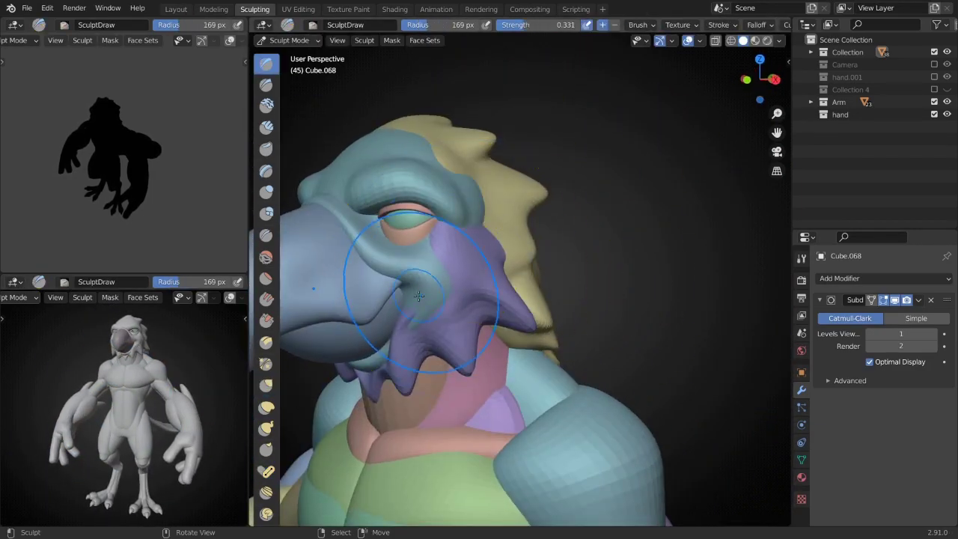
middle_drag(399, 327, 573, 365)
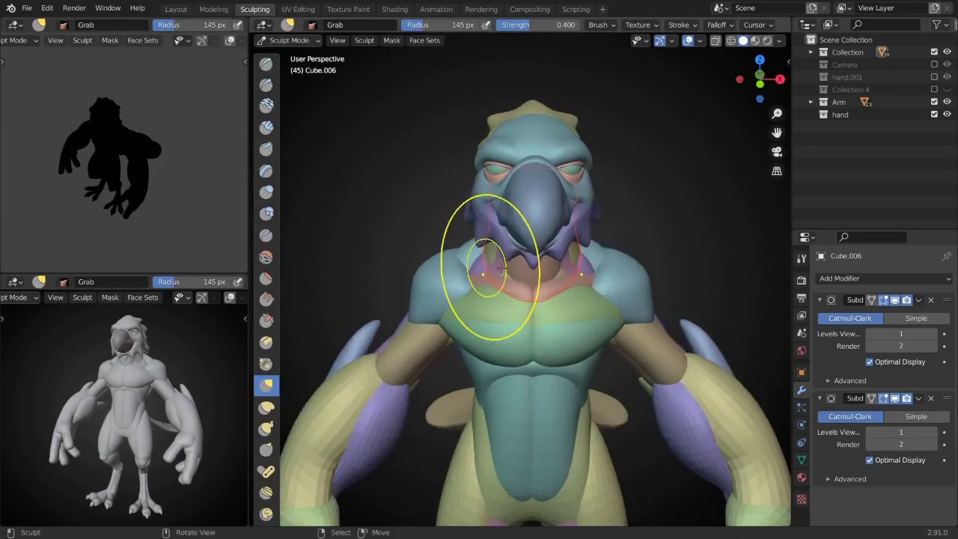
mouse_move(500, 267)
middle_down()
mouse_move(507, 249)
mouse_move(561, 292)
mouse_move(577, 235)
mouse_move(523, 268)
mouse_move(602, 249)
mouse_move(427, 256)
mouse_move(555, 246)
mouse_move(570, 296)
mouse_move(445, 254)
middle_up()
key(ctrl+Tab)
key(ctrl+Tab)
mouse_move(431, 291)
middle_down()
mouse_move(535, 299)
mouse_move(502, 247)
mouse_move(486, 269)
mouse_move(524, 306)
mouse_move(538, 342)
middle_up()
scroll(514, 296, up, 3)
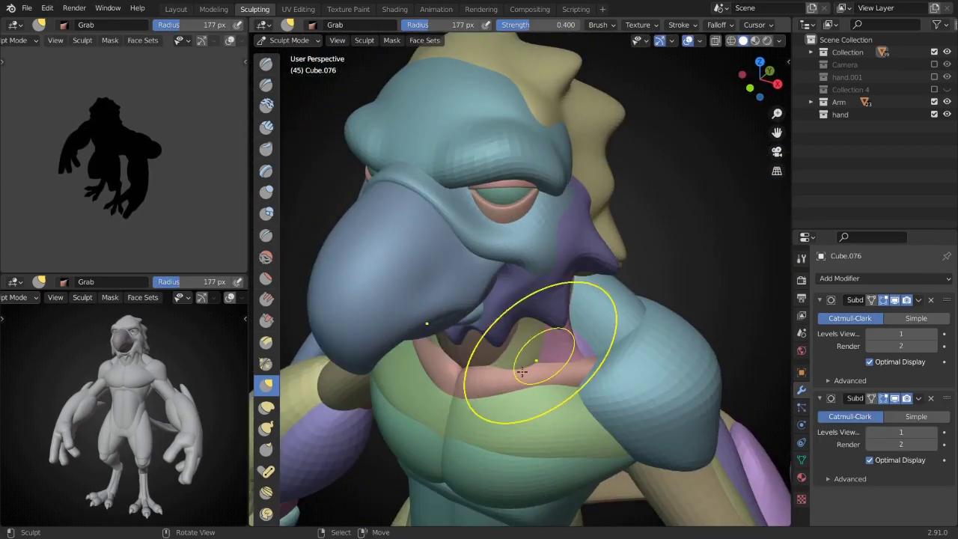
- Refine the neck ruff using the Draw, Grab and Snake Hook brushes
key(x)
mouse_move(487, 320)
middle_down()
mouse_move(544, 291)
mouse_move(524, 384)
mouse_move(558, 322)
middle_up()
key(i)
key(g)
scroll(531, 299, down, 3)
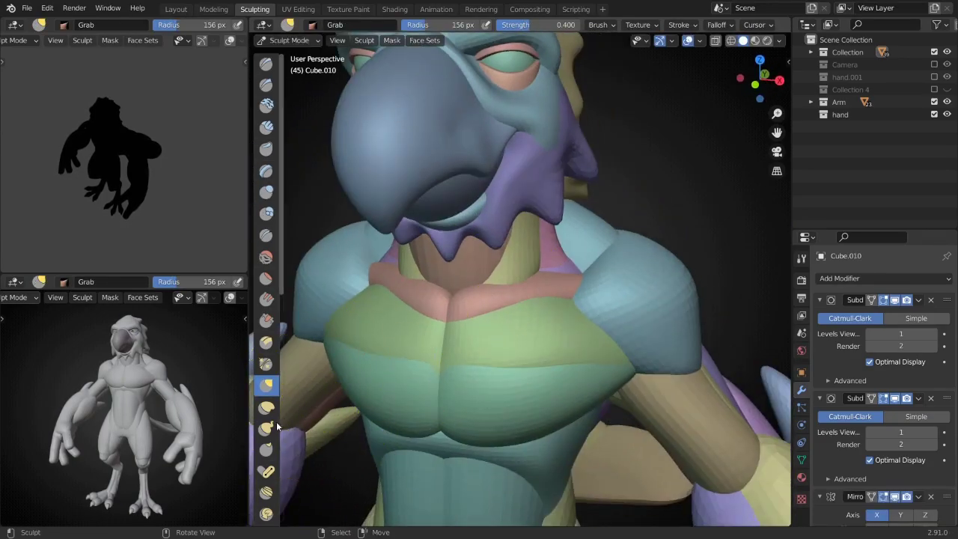
scroll(571, 321, up, 4)
key(k)
scroll(637, 226, down, 5)
- Review the arm from front and back three-quarter views and pick the Crease brush
middle_drag(637, 226, 649, 229)
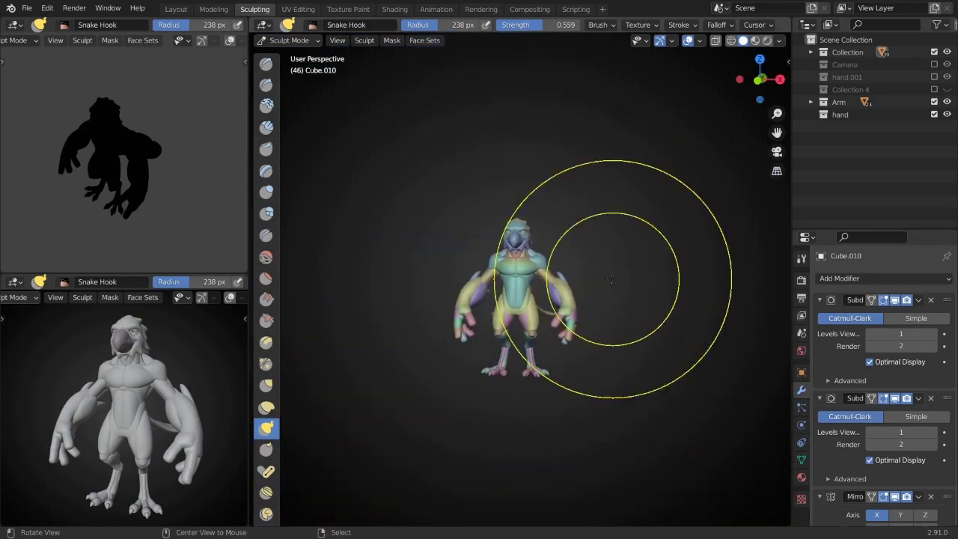
key(Tab)
middle_drag(406, 330, 722, 306)
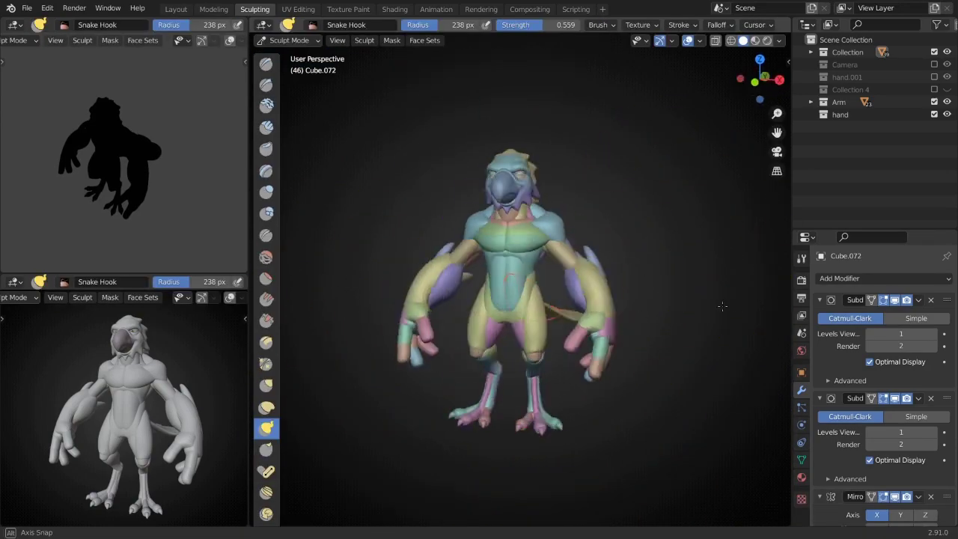
mouse_move(291, 56)
middle_down()
mouse_move(487, 289)
mouse_move(428, 329)
mouse_move(447, 273)
middle_up()
key(shift+c)
- Lower the Crease brush strength to 0.142 and set viewport shading Color to Single
key(f)
click(430, 331)
click(765, 40)
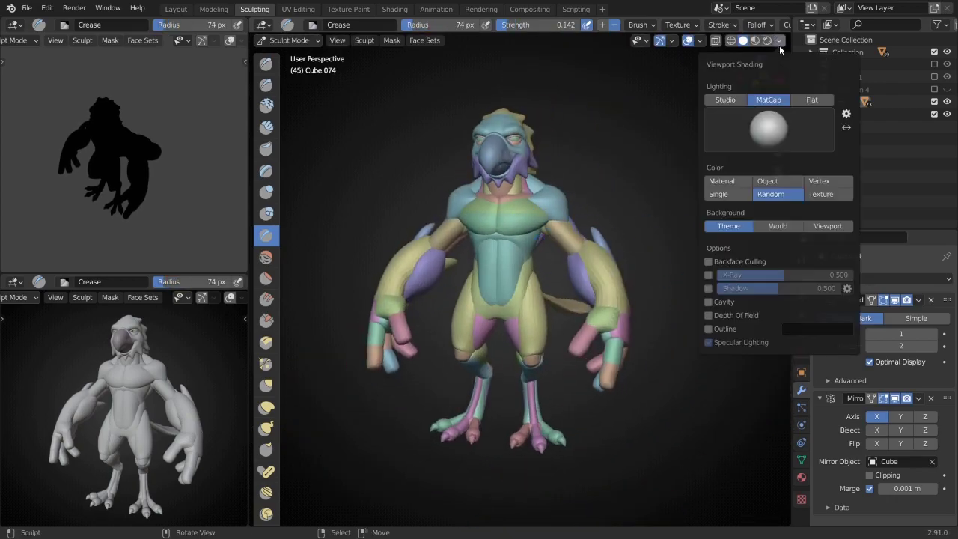
click(726, 184)
middle_drag(703, 247, 646, 236)
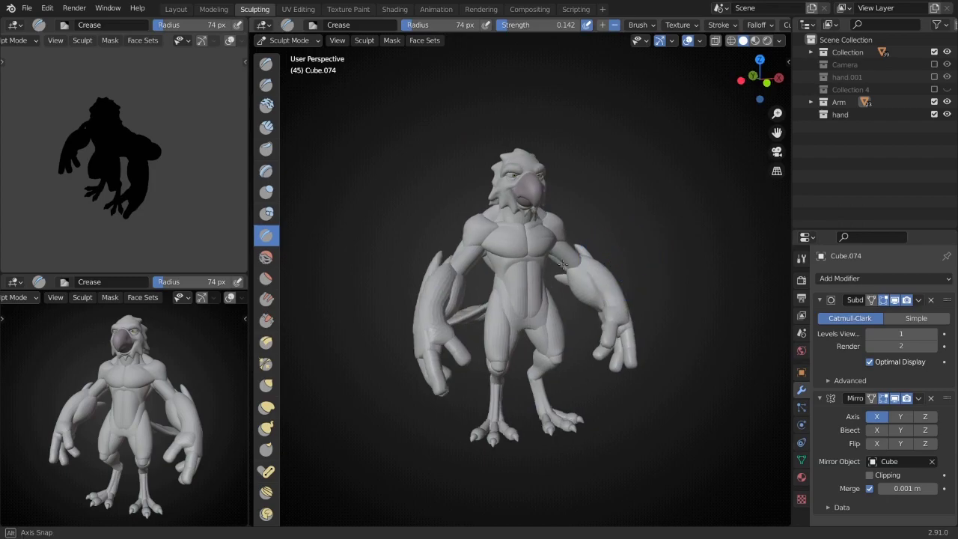
- Select the cheek feather piece and sculpt it with a 100 px Grab brush
click(291, 55)
scroll(504, 258, up, 5)
click(553, 291)
key(ctrl+Tab)
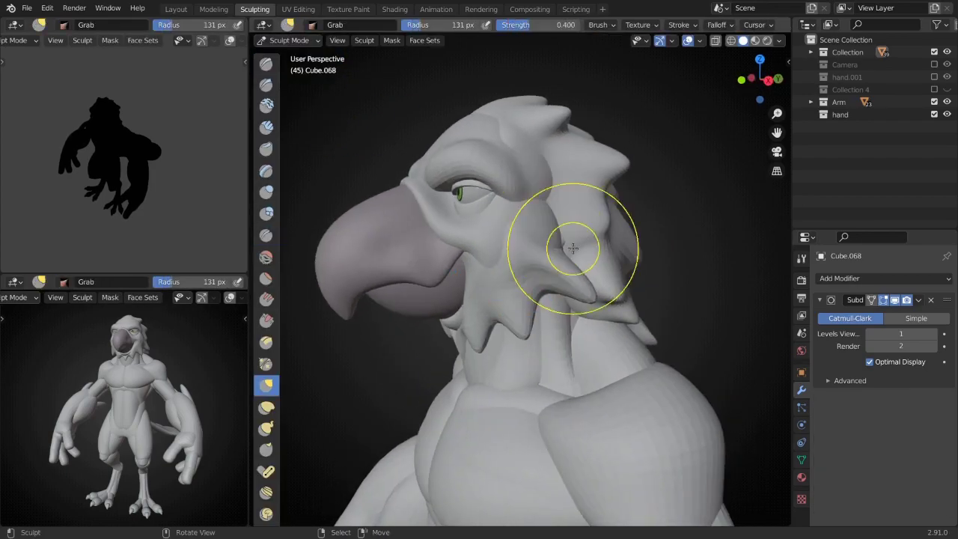
mouse_move(556, 246)
middle_down()
mouse_move(410, 230)
mouse_move(508, 198)
middle_up()
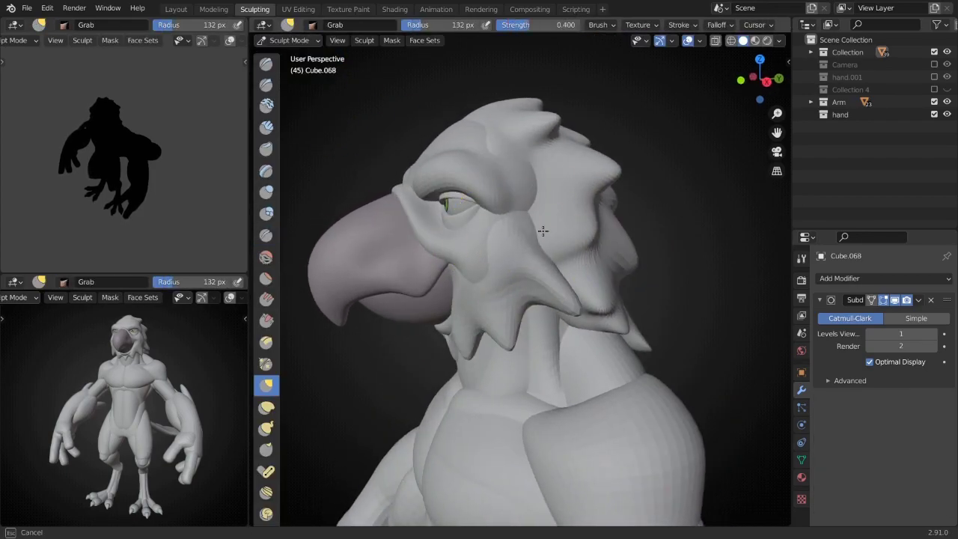
middle_drag(542, 231, 498, 203)
key(f)
click(496, 241)
mouse_move(496, 242)
middle_down()
mouse_move(526, 301)
mouse_move(562, 307)
mouse_move(614, 284)
middle_up()
key(x)
click(801, 477)
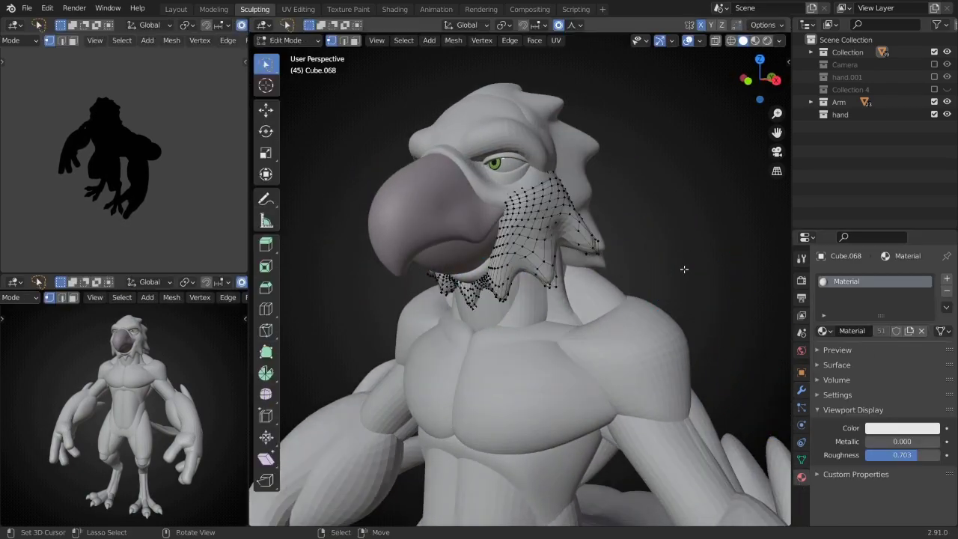
- Open the viewport display colour picker and add a new material to the toe piece
click(901, 428)
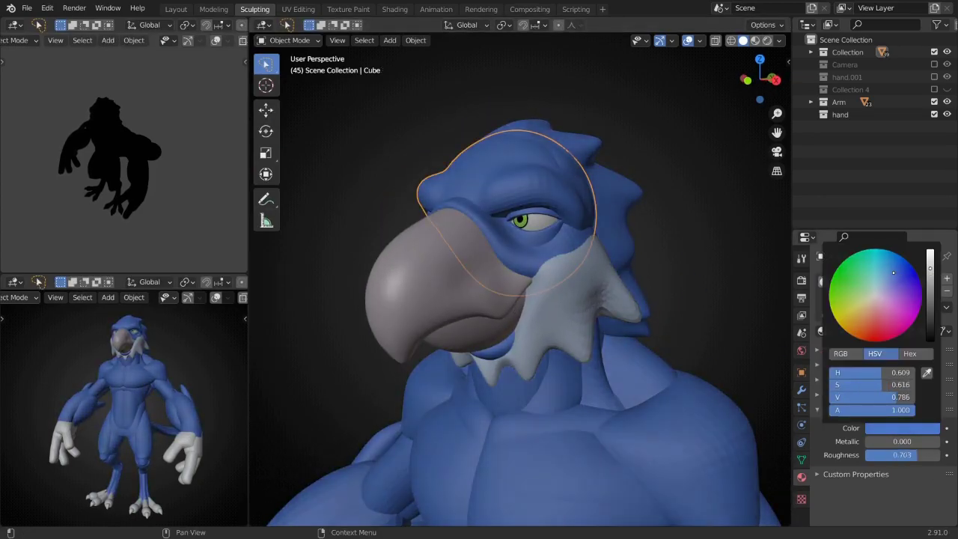
mouse_move(615, 326)
middle_down()
mouse_move(573, 297)
mouse_move(604, 300)
middle_up()
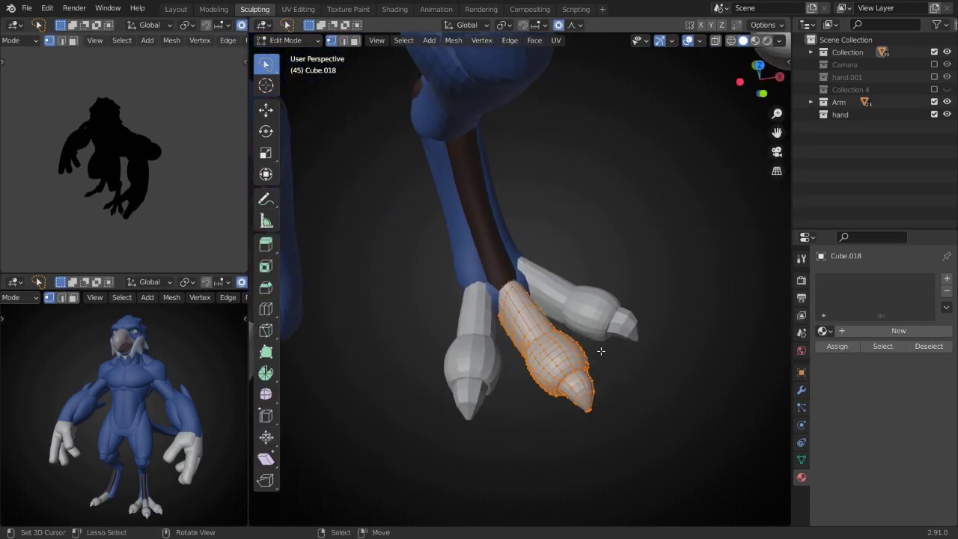
click(859, 331)
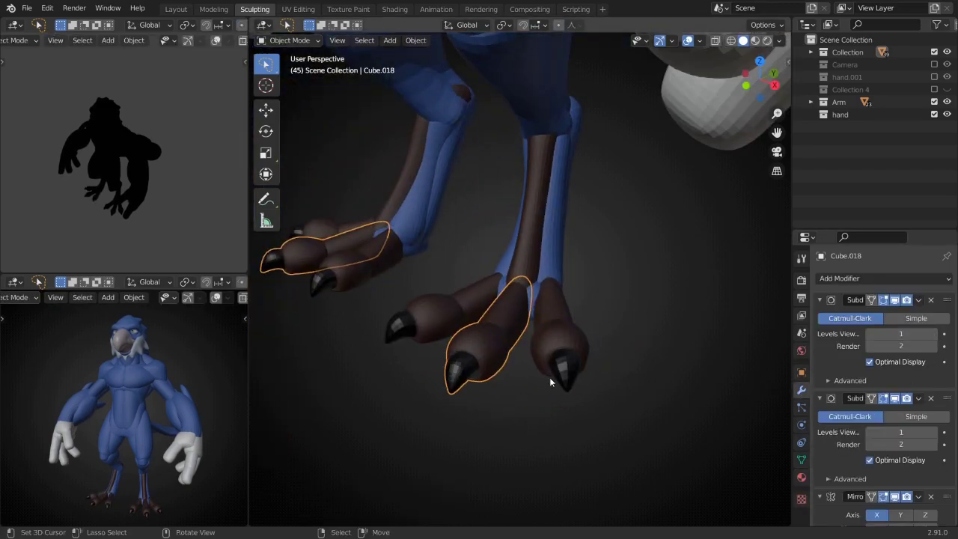
- Orbit around the legs and select the other leg piece to inspect the feet
middle_drag(549, 381, 651, 299)
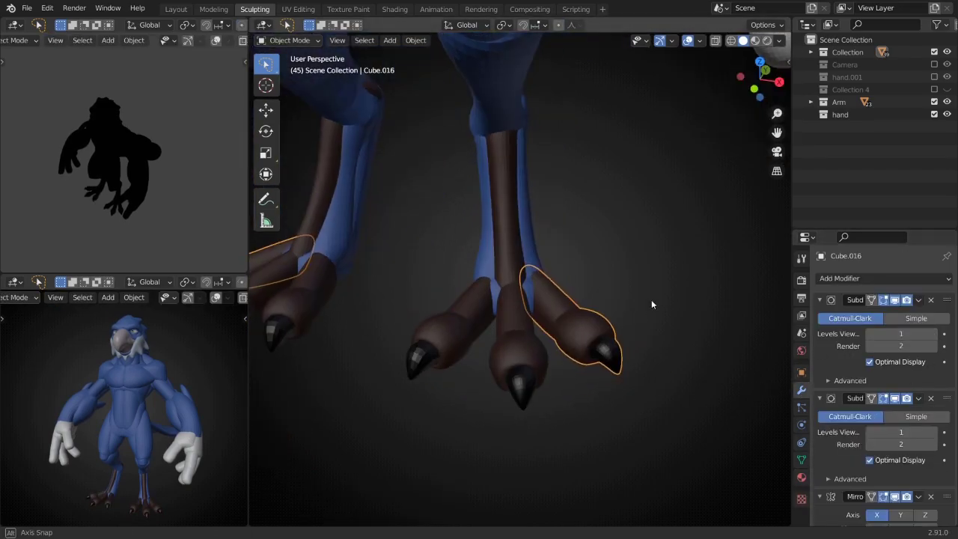
scroll(666, 288, down, 3)
scroll(542, 270, up, 4)
click(522, 231)
middle_drag(522, 230, 528, 304)
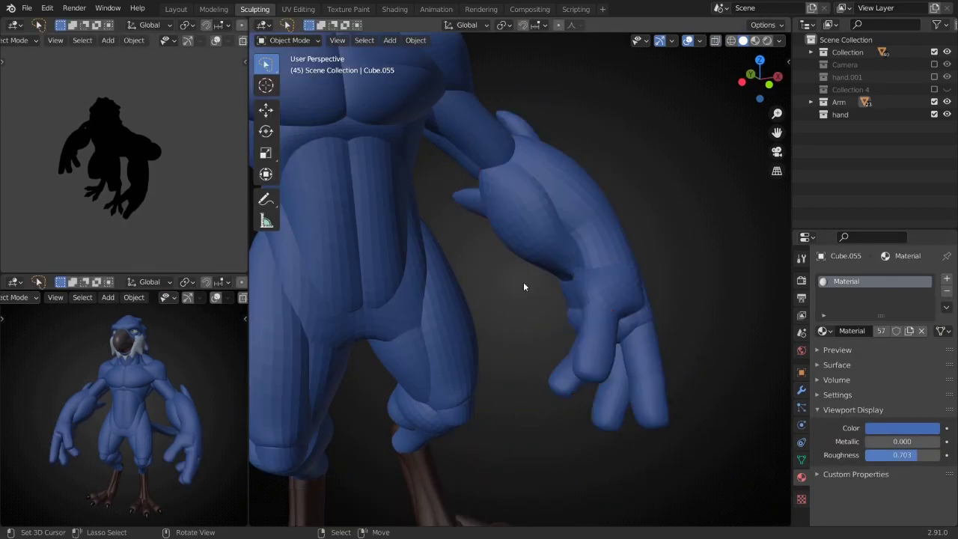
- Give the chest patch a pale blue viewport display colour
click(913, 434)
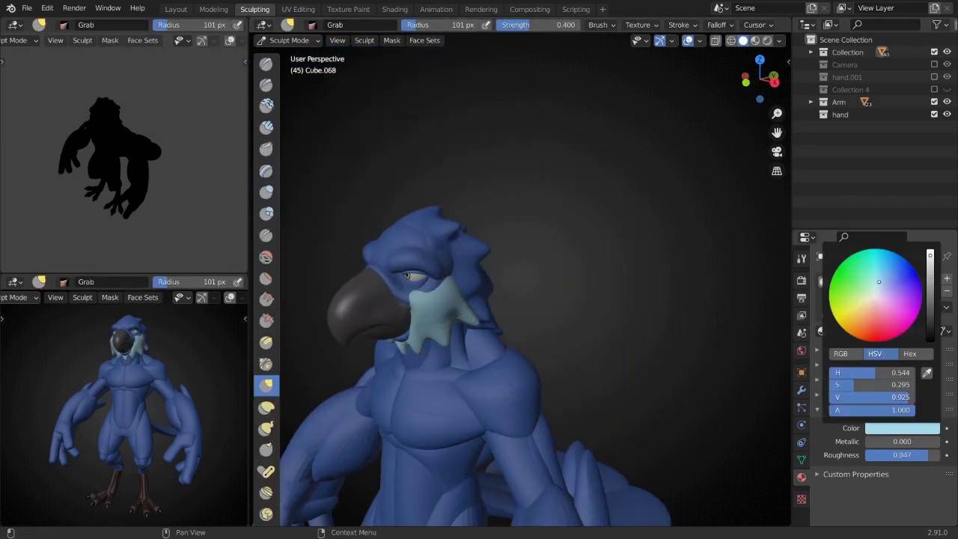
middle_drag(539, 314, 529, 313)
scroll(545, 315, down, 4)
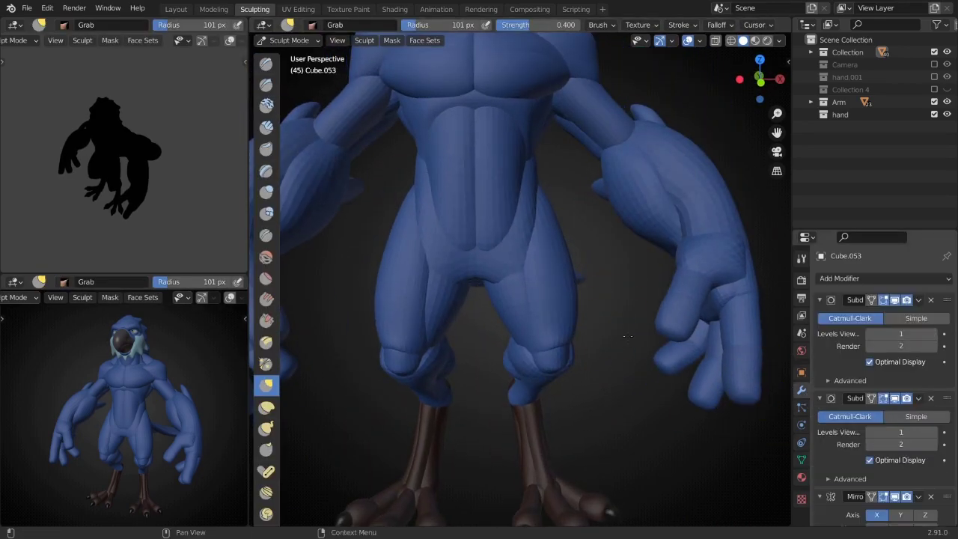
- Select the leg pieces and link the active material to all of them with Ctrl+L
middle_drag(559, 317, 609, 316)
shift+click(590, 327)
key(ctrl+l)
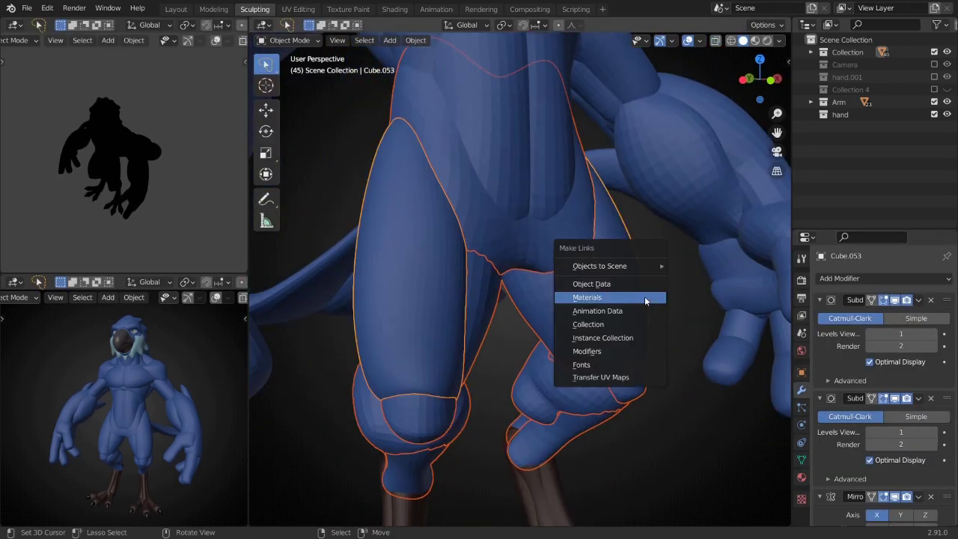
click(591, 300)
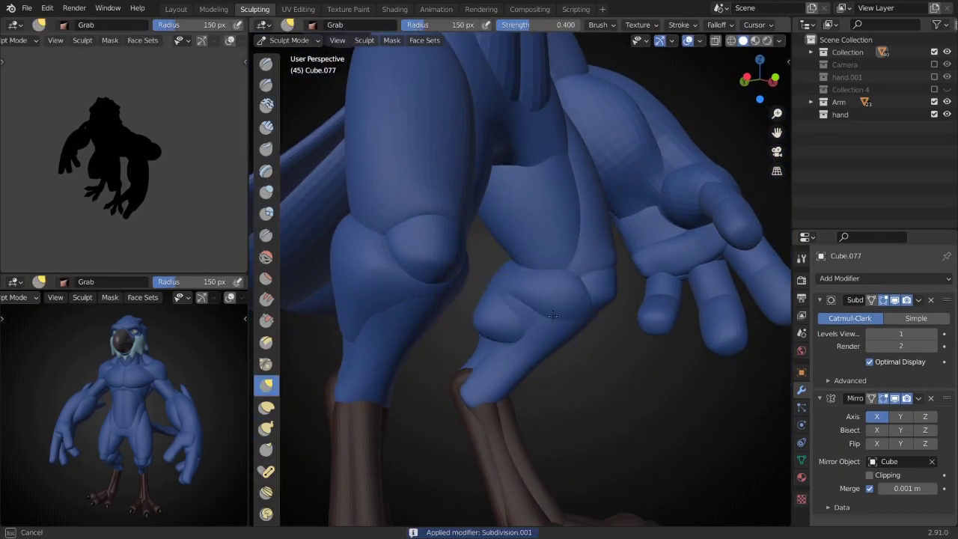
- Sculpt the legs front and back with the Grab brush, resizing it several times
mouse_move(552, 315)
middle_down()
mouse_move(506, 310)
mouse_move(448, 270)
mouse_move(485, 306)
mouse_move(536, 272)
middle_up()
key(f)
click(506, 309)
key(f)
click(485, 306)
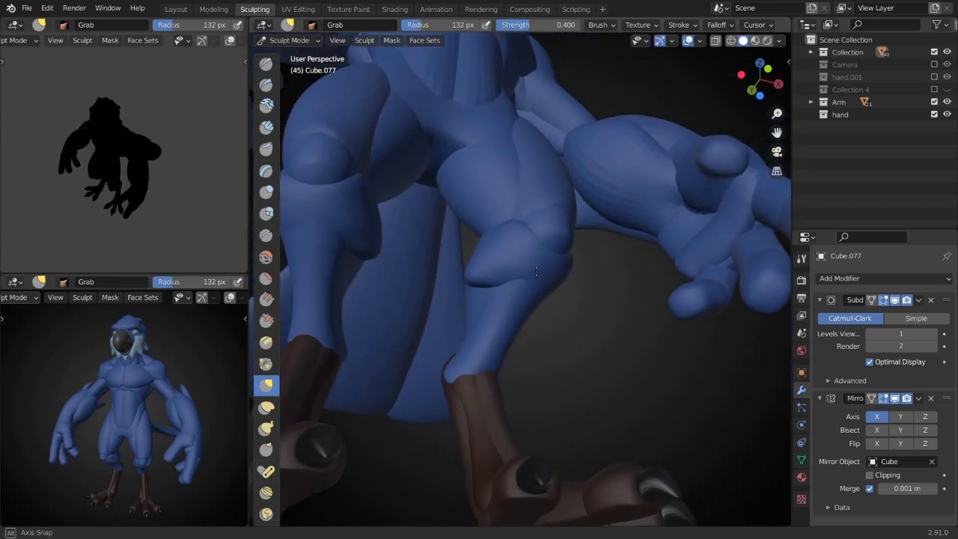
mouse_move(509, 309)
middle_down()
mouse_move(457, 285)
mouse_move(573, 299)
mouse_move(524, 300)
mouse_move(481, 321)
mouse_move(591, 300)
mouse_move(524, 314)
mouse_move(544, 271)
mouse_move(496, 277)
mouse_move(513, 278)
mouse_move(557, 335)
mouse_move(486, 284)
mouse_move(374, 278)
middle_up()
key(f)
click(457, 284)
key(f)
click(481, 321)
- Reshape the legs with the Snake Hook brush at smaller and larger sizes
key(k)
key(f)
click(531, 303)
key(f)
click(557, 335)
- Back in Object Mode, select the cape and then the arm piece
key(ctrl+Tab)
click(391, 405)
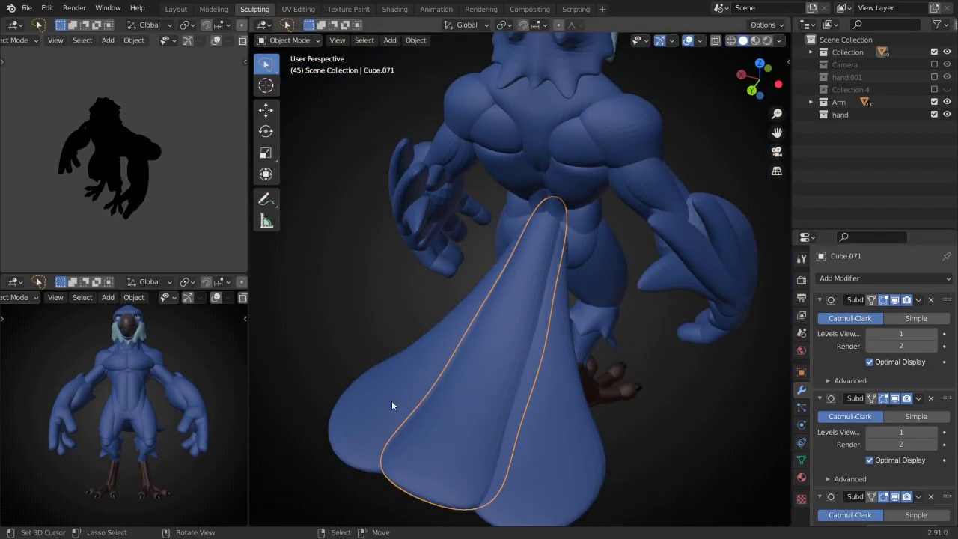
mouse_move(504, 224)
middle_down()
mouse_move(588, 302)
mouse_move(546, 327)
middle_up()
click(588, 302)
key(ctrl+Tab)
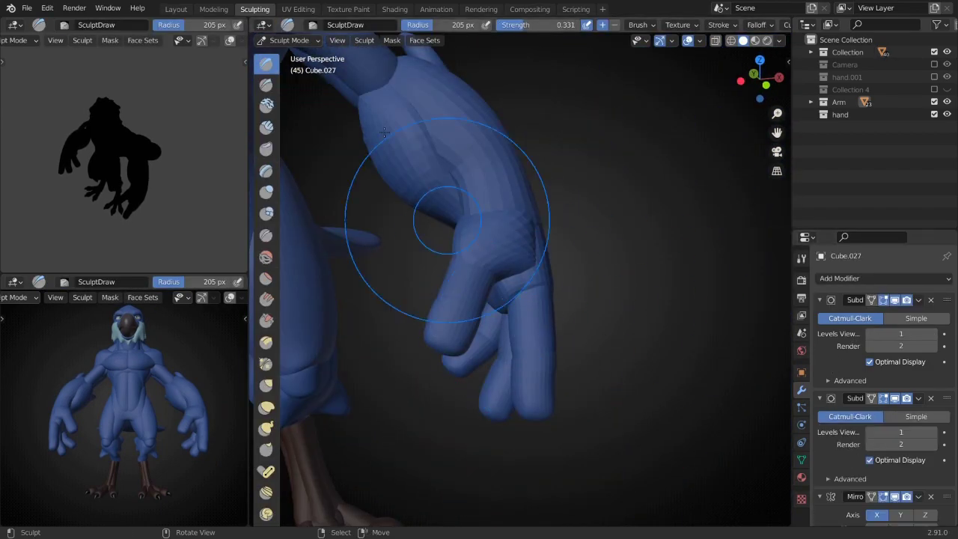
key(ctrl+Tab)
- Select the finger pieces and another arm piece, entering Sculpt Mode briefly
mouse_move(447, 219)
middle_down()
mouse_move(613, 321)
mouse_move(659, 283)
middle_up()
drag(527, 366, 609, 311)
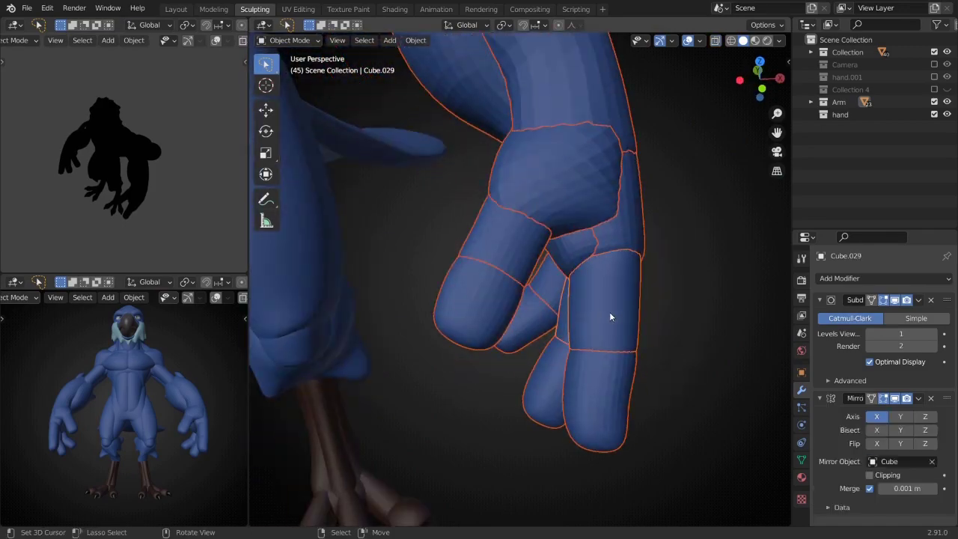
mouse_move(609, 312)
middle_down()
mouse_move(655, 279)
mouse_move(521, 207)
mouse_move(503, 146)
middle_up()
scroll(636, 271, down, 5)
scroll(595, 200, up, 5)
click(611, 283)
key(ctrl+Tab)
click(274, 54)
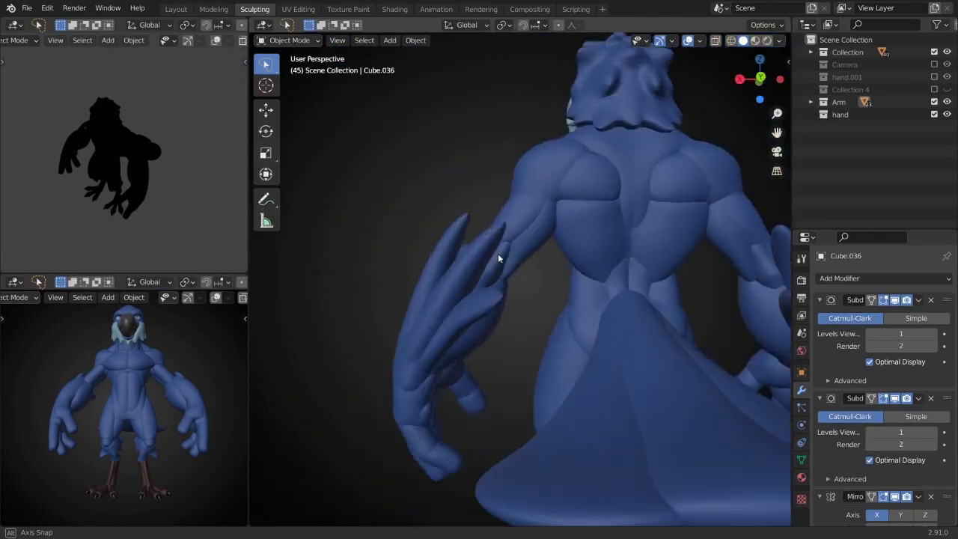
- Zoom and orbit to a side view of the creature
scroll(684, 252, down, 5)
scroll(625, 402, up, 5)
scroll(413, 383, up, 2)
scroll(589, 315, down, 3)
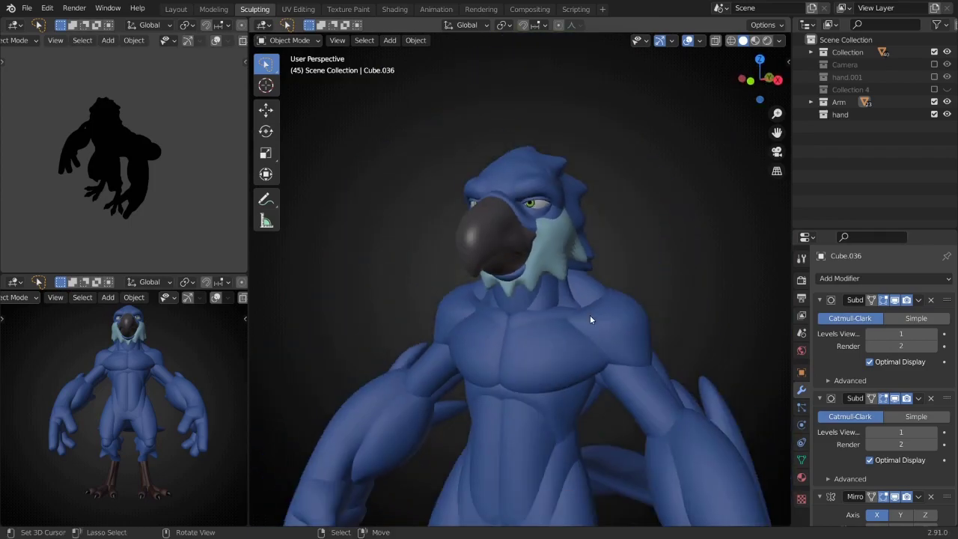
scroll(594, 249, down, 2)
scroll(598, 255, down, 2)
key(super+space)
middle_drag(523, 261, 643, 267)
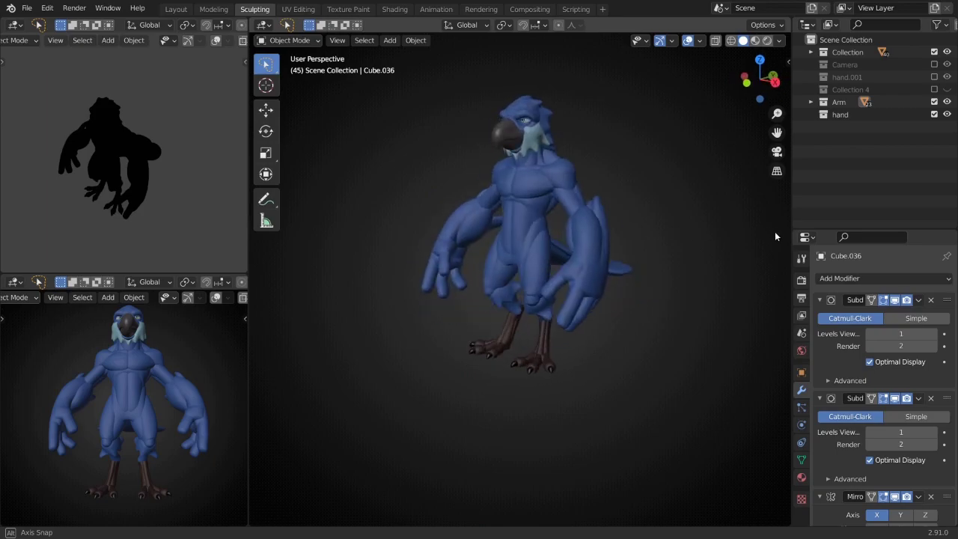
scroll(487, 254, up, 4)
- Apply the chest's subdivision and sculpt the hips with the Crease and Clay brushes
scroll(569, 404, down, 2)
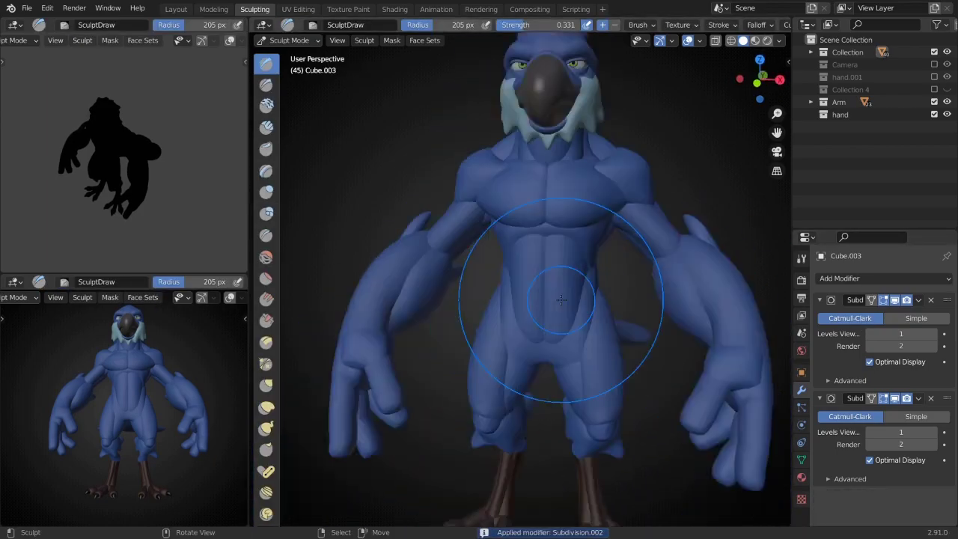
scroll(583, 359, up, 3)
key(ctrl+a)
scroll(609, 208, up, 3)
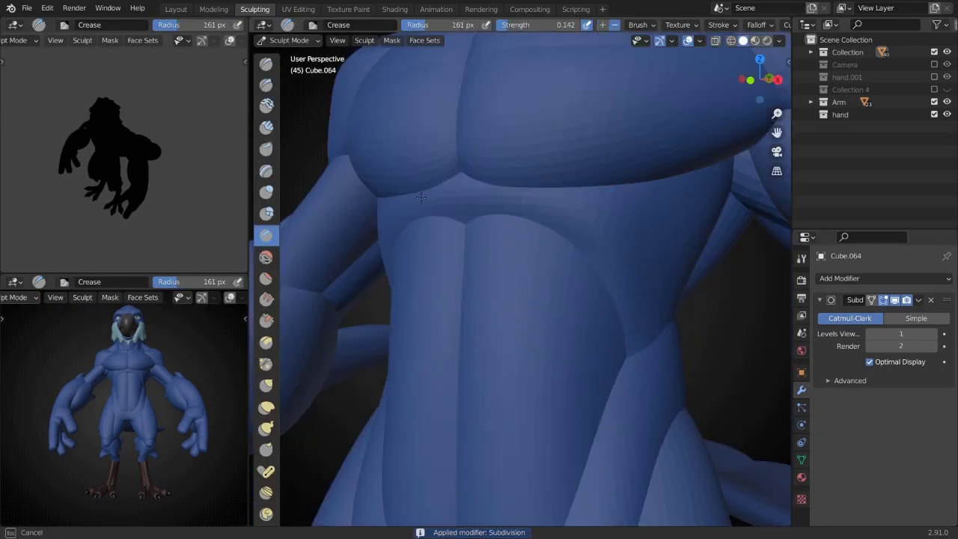
key(g)
scroll(529, 230, up, 2)
mouse_move(489, 385)
middle_down()
mouse_move(573, 367)
mouse_move(508, 372)
mouse_move(584, 363)
middle_up()
key(c)
mouse_move(575, 243)
middle_down()
mouse_move(483, 305)
mouse_move(514, 300)
middle_up()
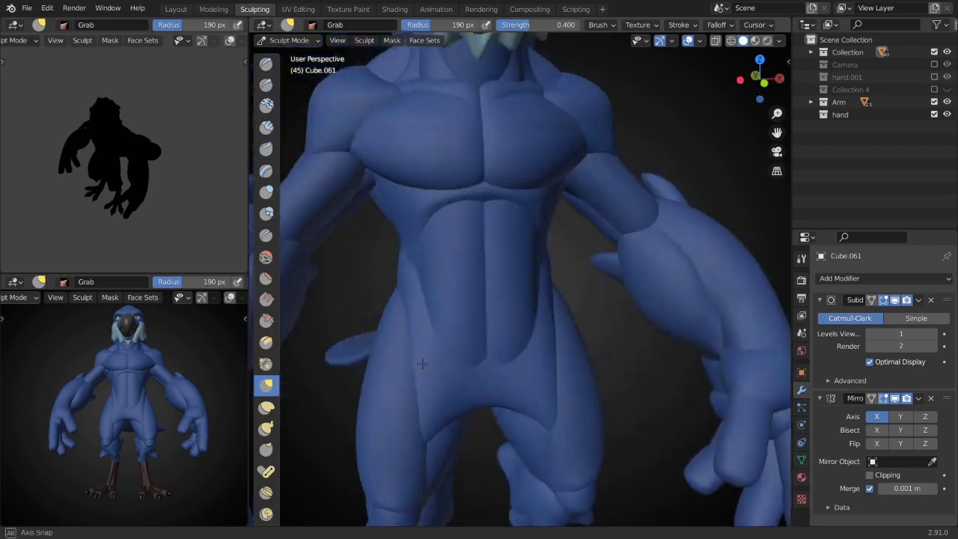
- Resize the brush, sculpt the torso, and check the viewport shading options
key(f)
click(516, 338)
middle_drag(516, 338, 532, 283)
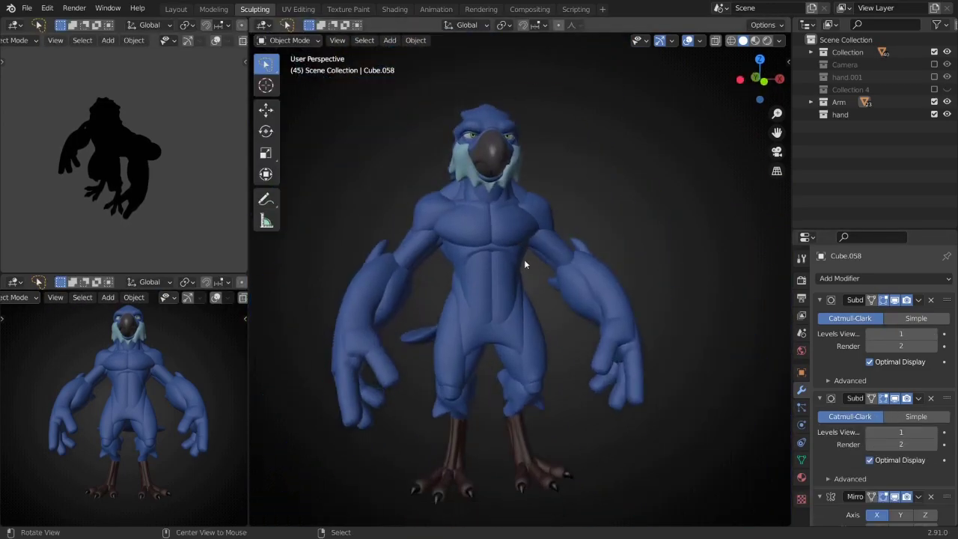
middle_drag(523, 259, 497, 292)
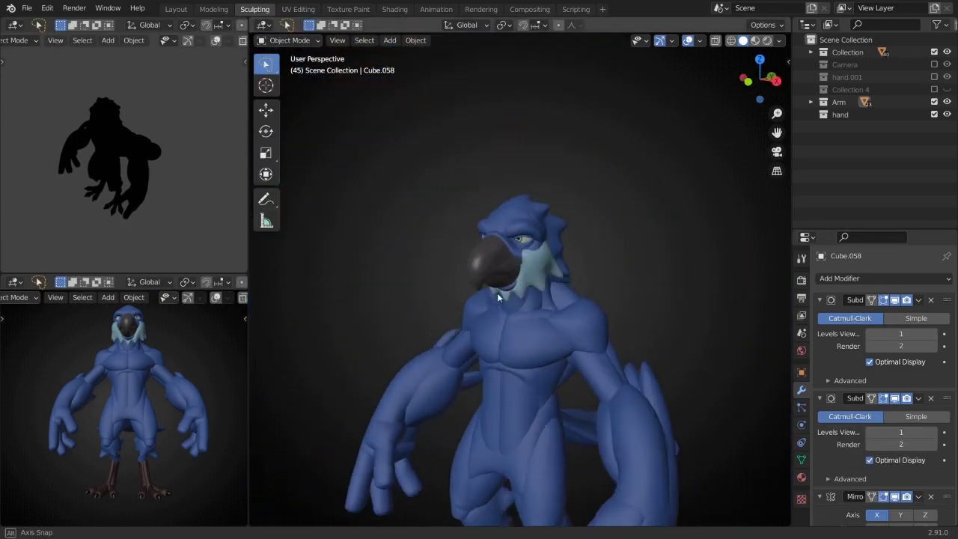
click(778, 41)
mouse_move(583, 171)
middle_down()
mouse_move(675, 226)
mouse_move(709, 203)
mouse_move(503, 210)
middle_up()
scroll(611, 238, up, 3)
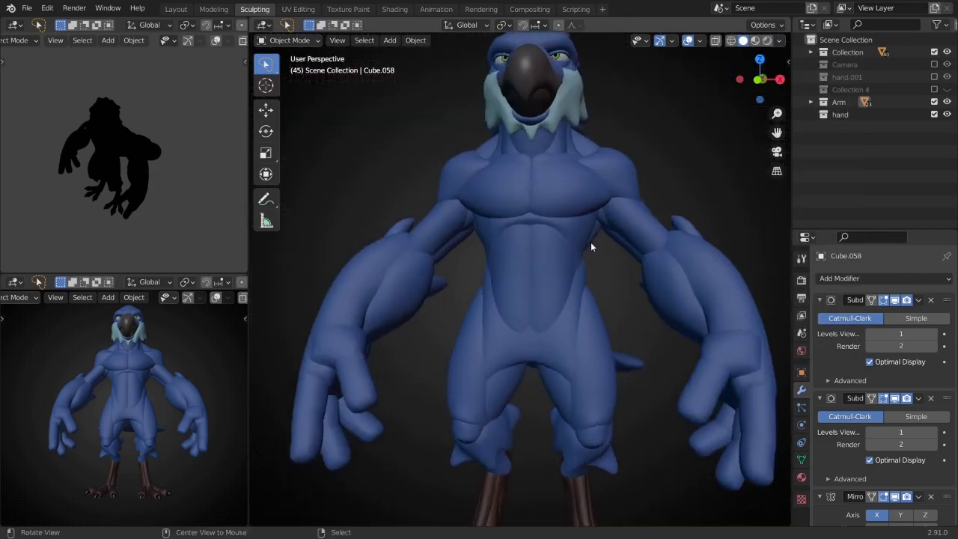
key(ctrl+Tab)
- Sculpt the arm piece with an enlarged Grab brush
click(634, 285)
mouse_move(634, 286)
middle_down()
mouse_move(618, 280)
mouse_move(653, 360)
mouse_move(573, 278)
mouse_move(523, 247)
middle_up()
key(ctrl+Tab)
click(618, 280)
key(ctrl+Tab)
scroll(573, 277, down, 5)
scroll(518, 256, up, 5)
scroll(523, 269, up, 4)
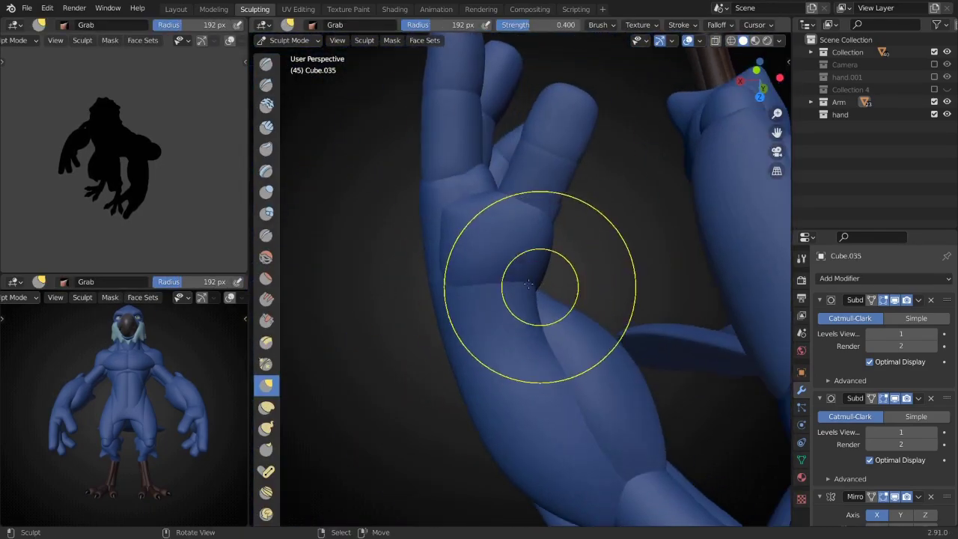
click(498, 315)
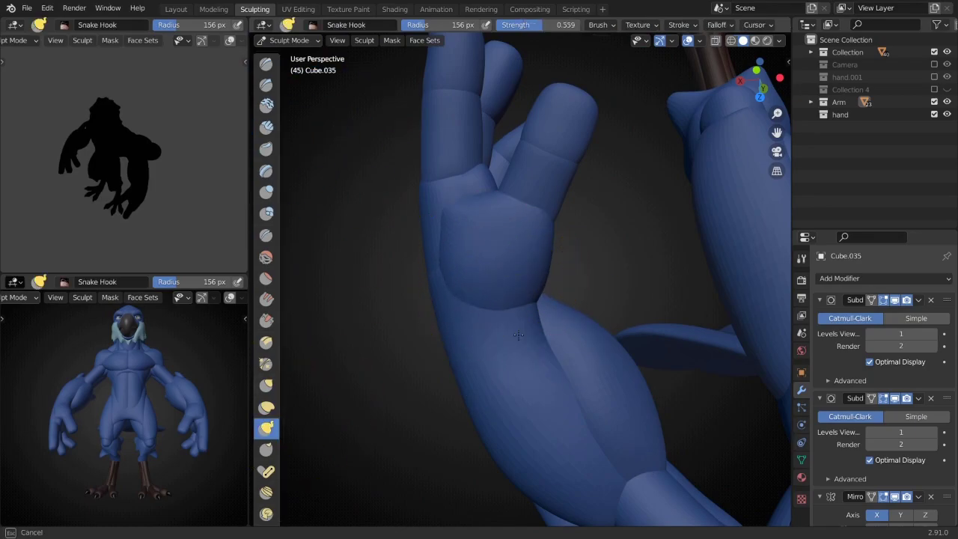
mouse_move(518, 335)
middle_down()
mouse_move(552, 321)
mouse_move(554, 353)
middle_up()
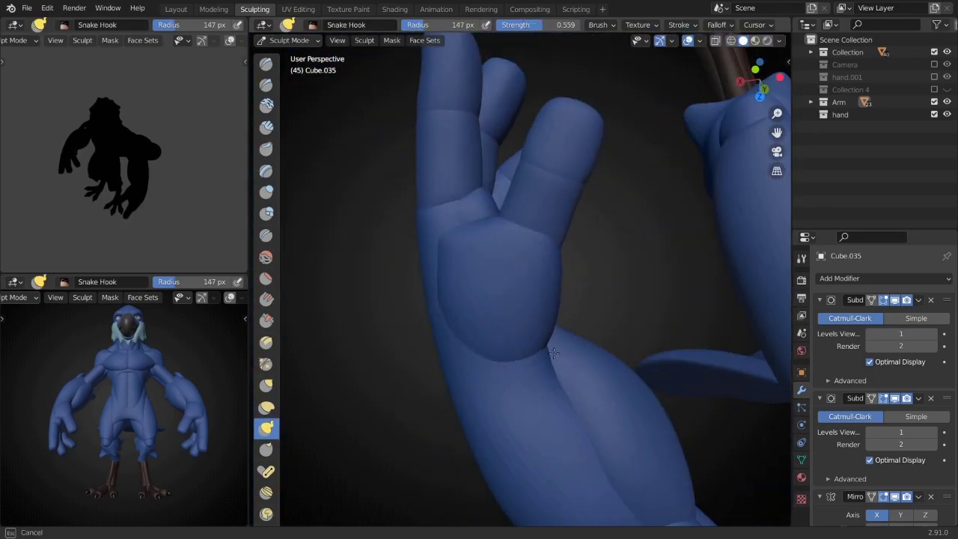
mouse_move(489, 345)
middle_down()
mouse_move(588, 332)
mouse_move(523, 417)
middle_up()
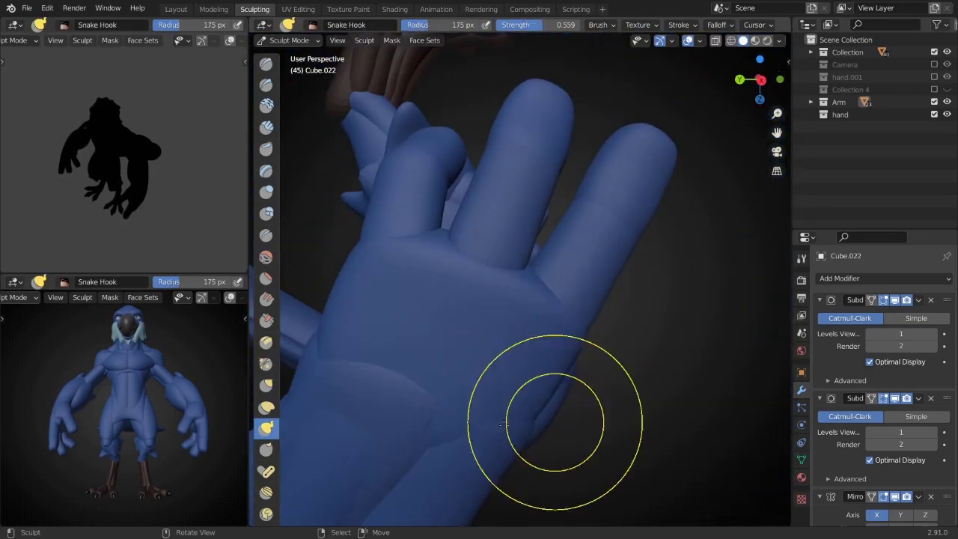
- Select a hand piece and reshape it with the Snake Hook brush
key(ctrl+Tab)
click(443, 383)
key(ctrl+Tab)
mouse_move(443, 383)
middle_down()
mouse_move(448, 352)
mouse_move(433, 292)
mouse_move(573, 331)
middle_up()
key(ctrl+Tab)
scroll(424, 196, down, 5)
scroll(424, 196, up, 5)
middle_drag(406, 235, 577, 310)
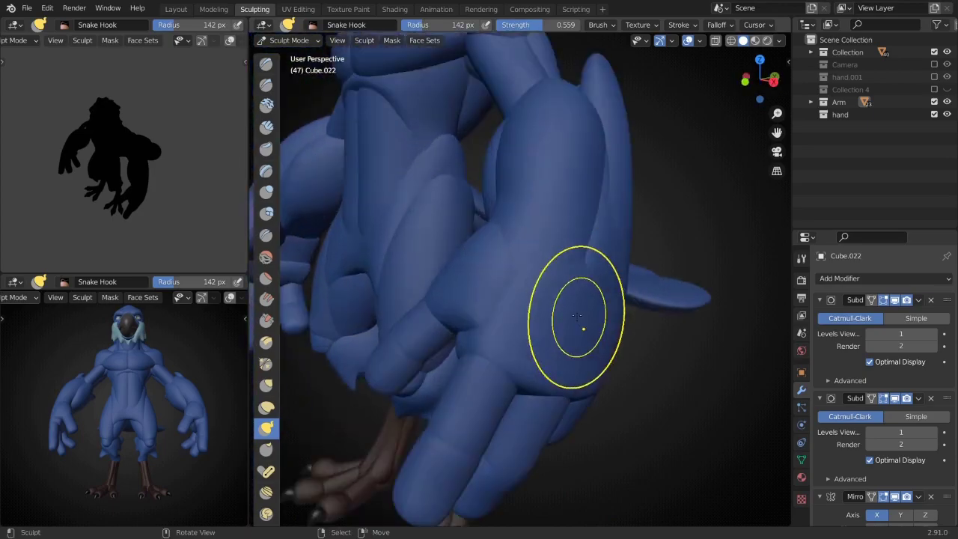
- In Object Mode, select the hand piece and reposition it
click(289, 41)
click(289, 53)
click(520, 351)
key(g)
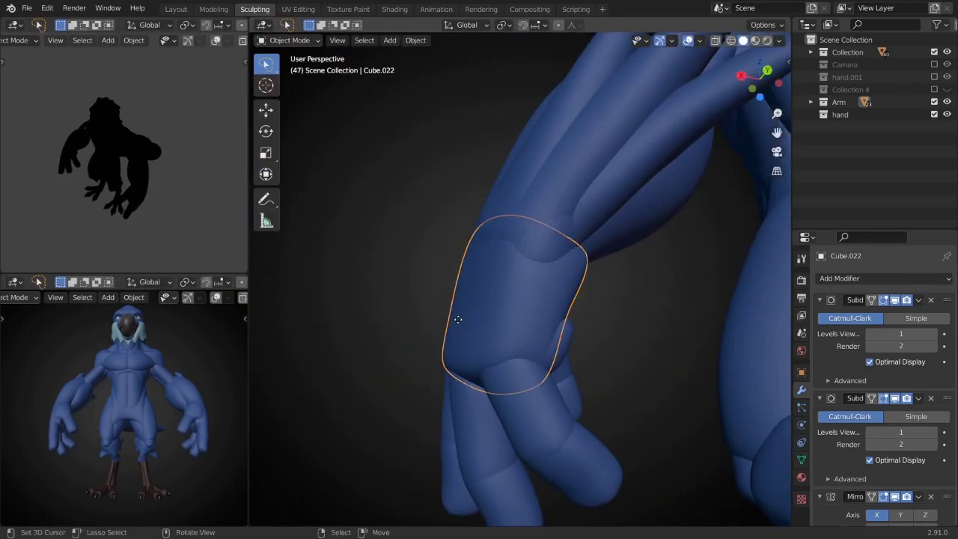
middle_drag(458, 318, 526, 346)
scroll(526, 346, down, 5)
scroll(540, 258, up, 5)
middle_drag(513, 302, 574, 287)
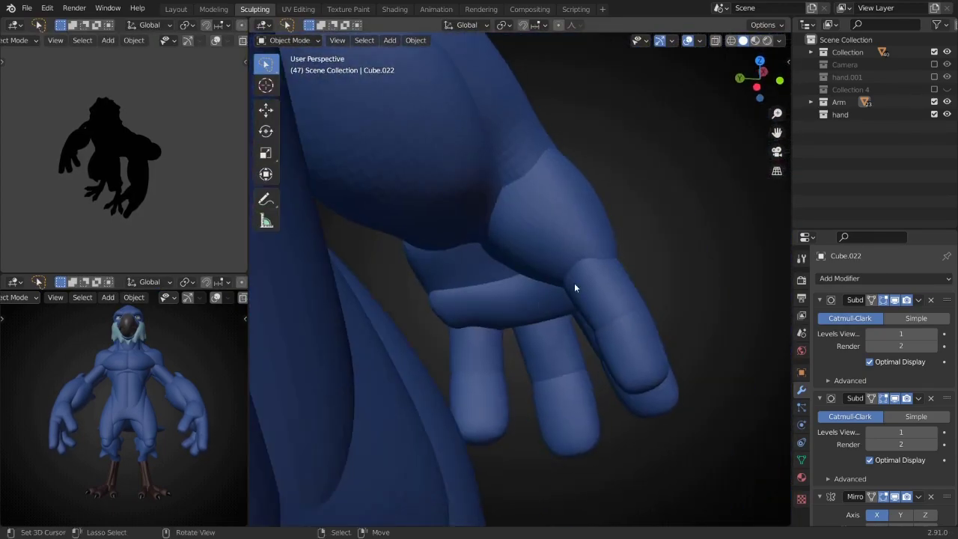
- Scale a finger along its local Y axis to 1.045
click(574, 287)
key(s)
key(y)
click(414, 244)
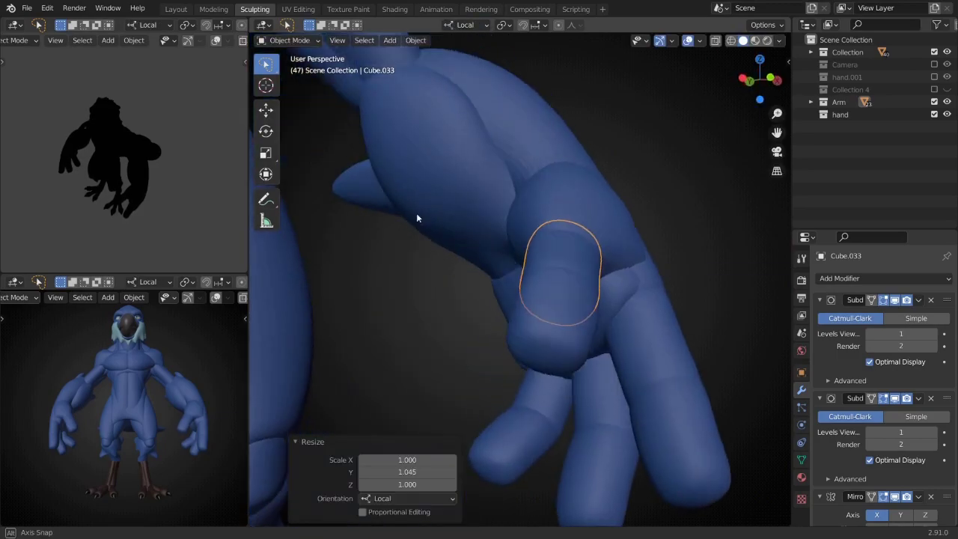
middle_drag(416, 212, 505, 223)
scroll(684, 251, down, 4)
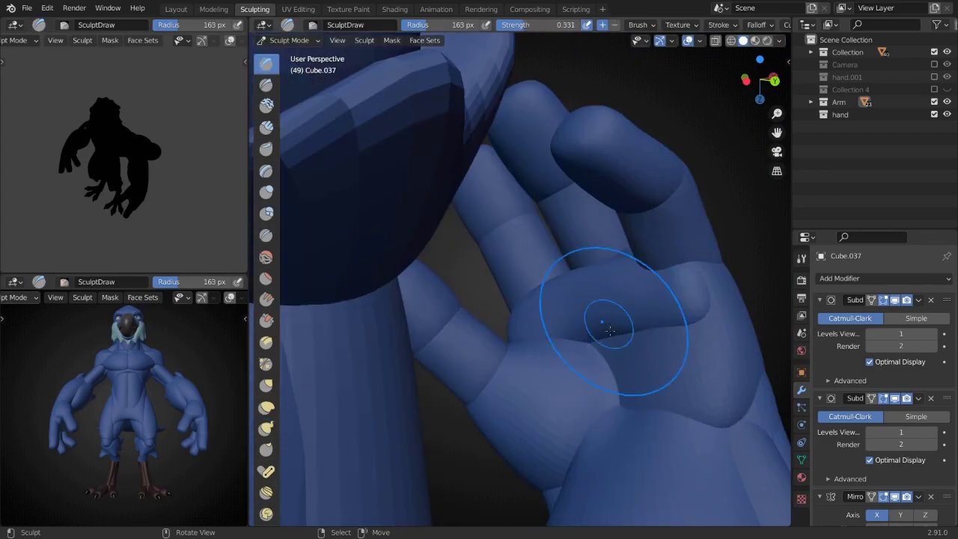
middle_drag(610, 329, 662, 322)
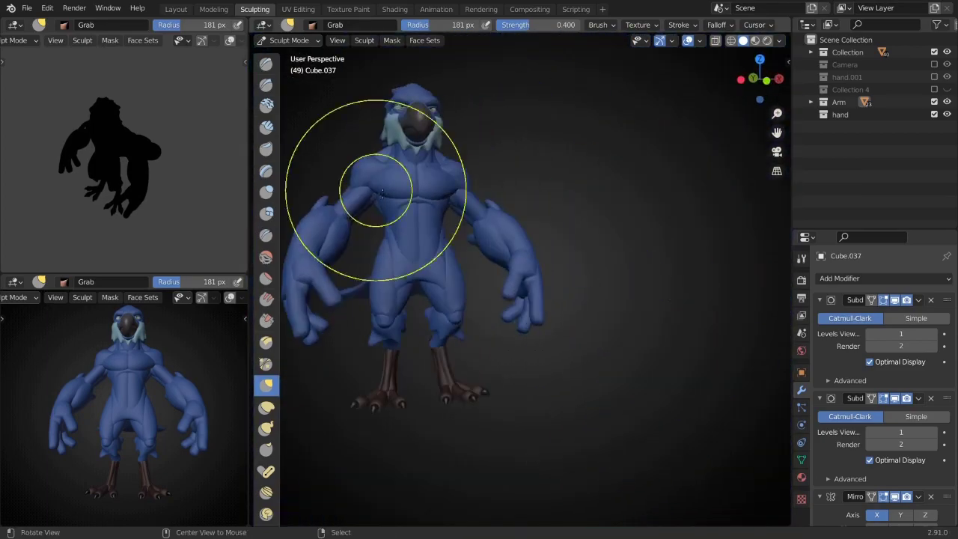
- Adjust the Viewport Shading cavity settings, viewing the whole creature and then the eye
middle_drag(382, 193, 424, 280)
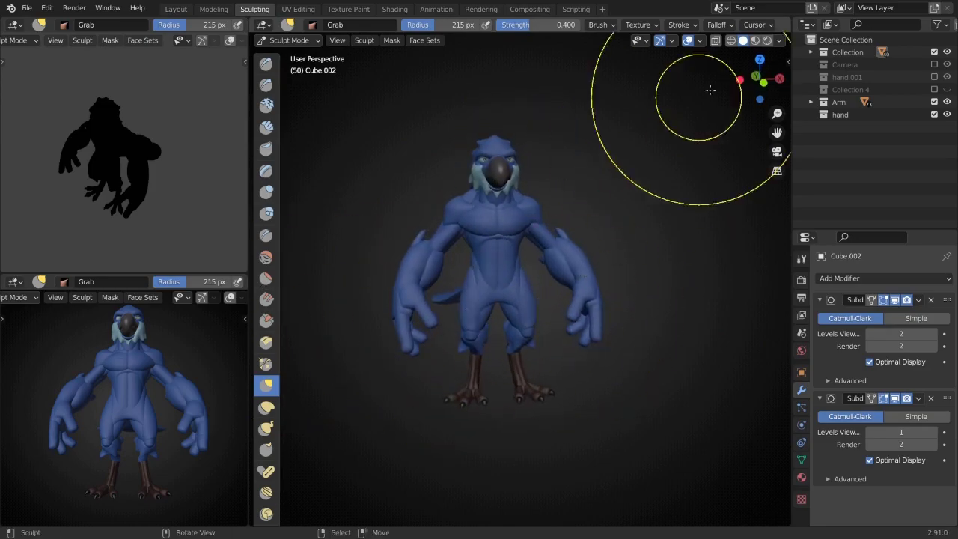
click(779, 40)
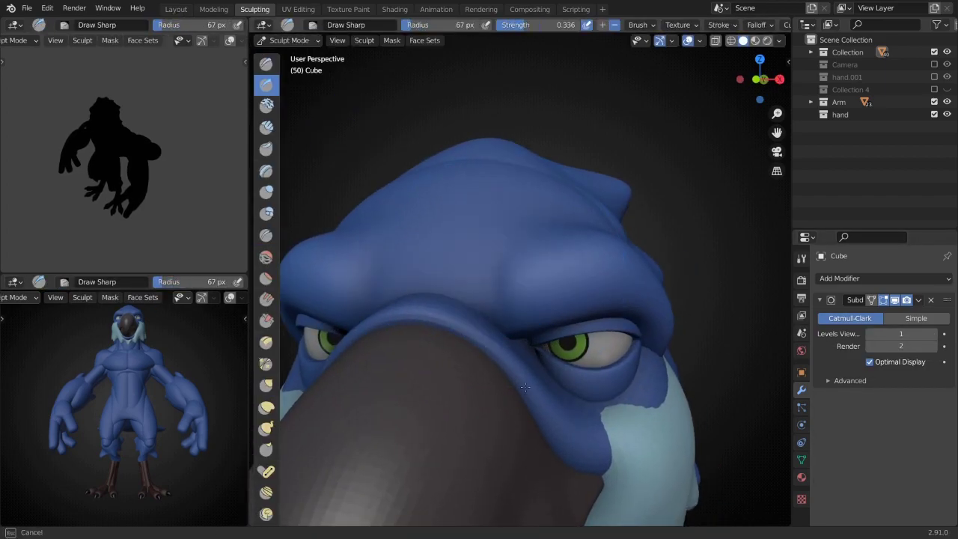
middle_drag(525, 387, 460, 233)
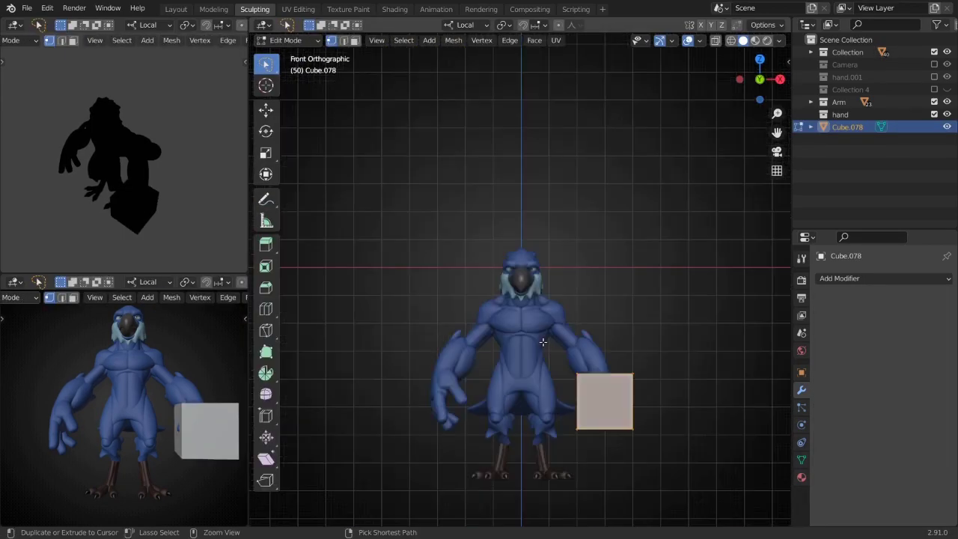
- Add a cube in front of the head and scale it down to brow size
click(487, 287)
key(Tab)
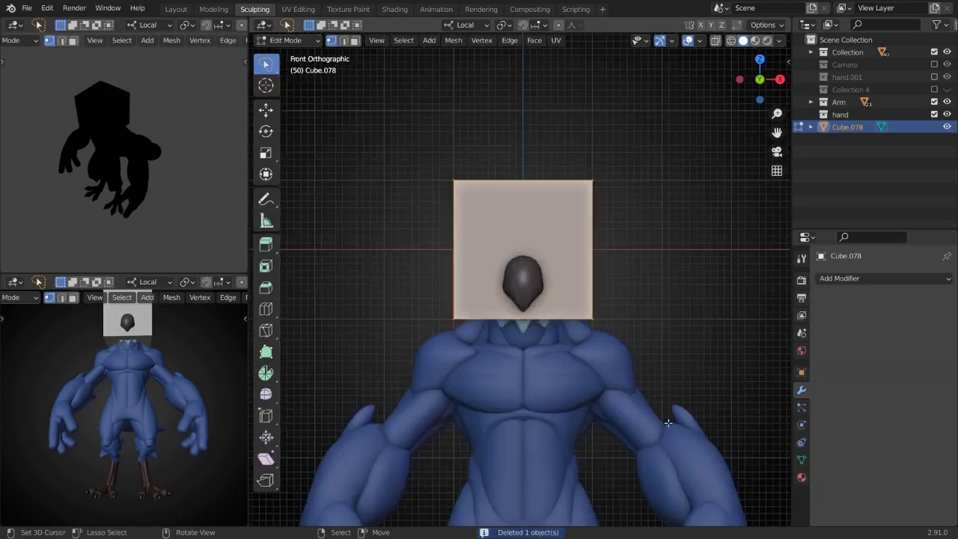
key(s)
key(KP_3)
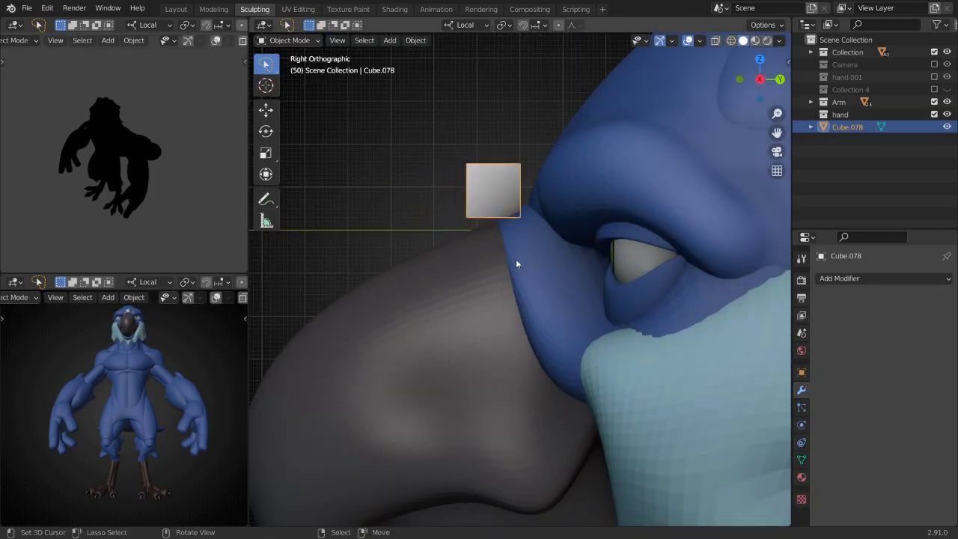
click(516, 263)
key(ctrl+Tab)
key(ctrl+z)
key(KP_1)
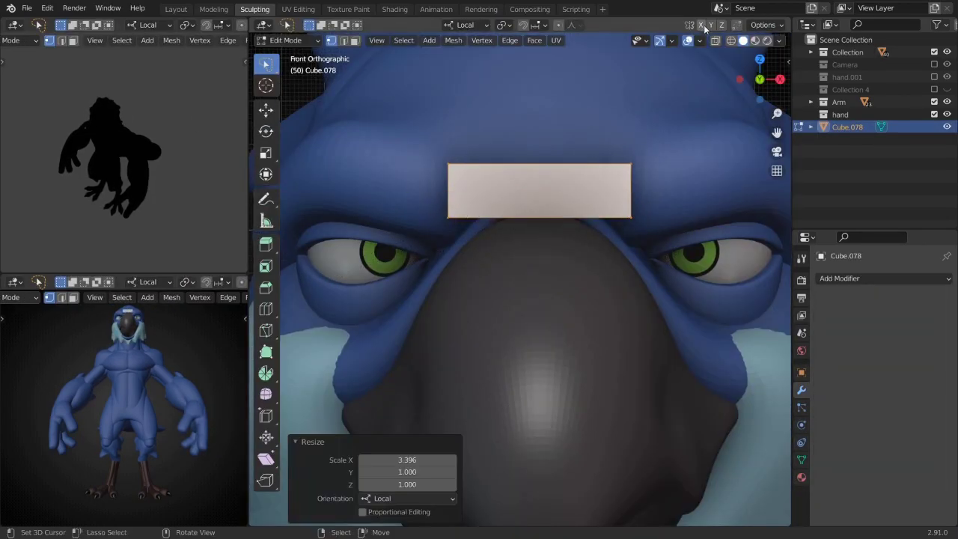
- Stretch the cube wide and raise its middle loop into a chevron with a loop cut
key(g)
key(z)
click(618, 280)
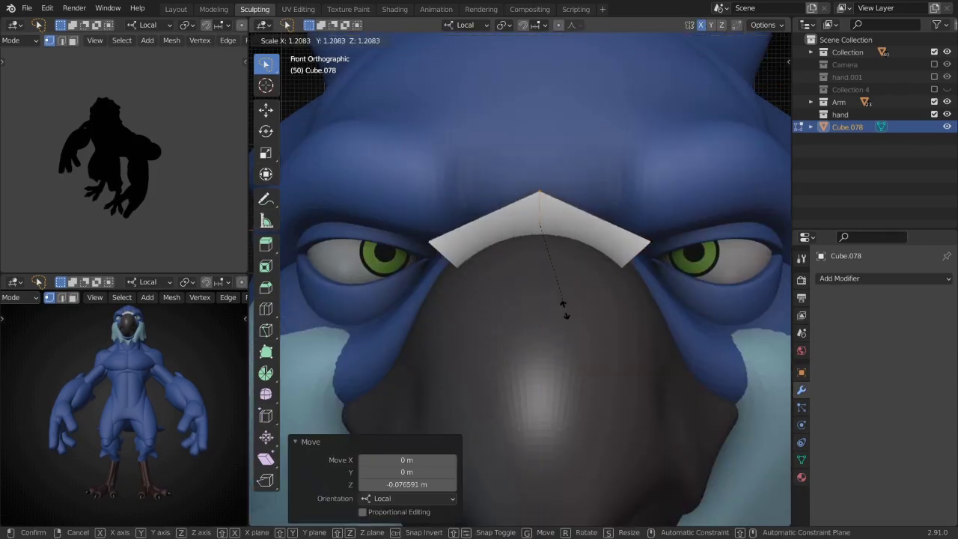
key(KP_3)
key(ctrl+z)
key(KP_1)
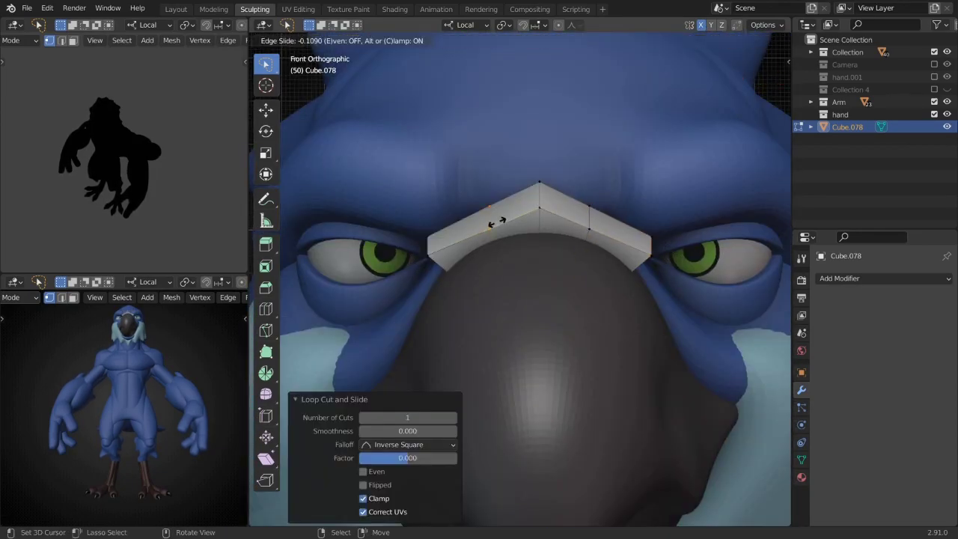
click(496, 222)
key(g)
- Subdivide the brow with Ctrl+1 and pull it snugly over the beak with Grab
click(652, 352)
key(Tab)
key(ctrl+1)
middle_drag(620, 317, 582, 345)
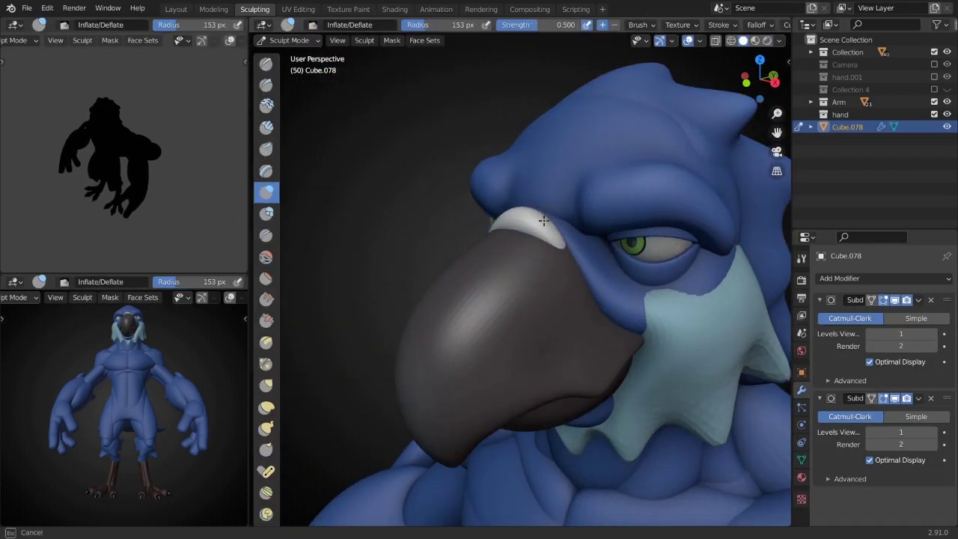
key(g)
middle_drag(543, 220, 604, 196)
key(f)
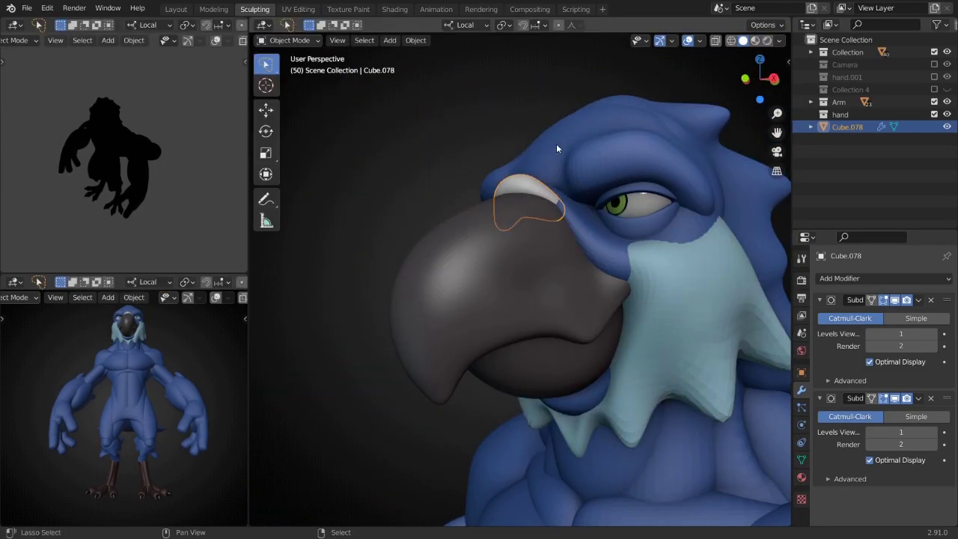
- Link the head's blue material onto the brow piece with Ctrl+L
shift+click(556, 147)
key(ctrl+l)
click(430, 67)
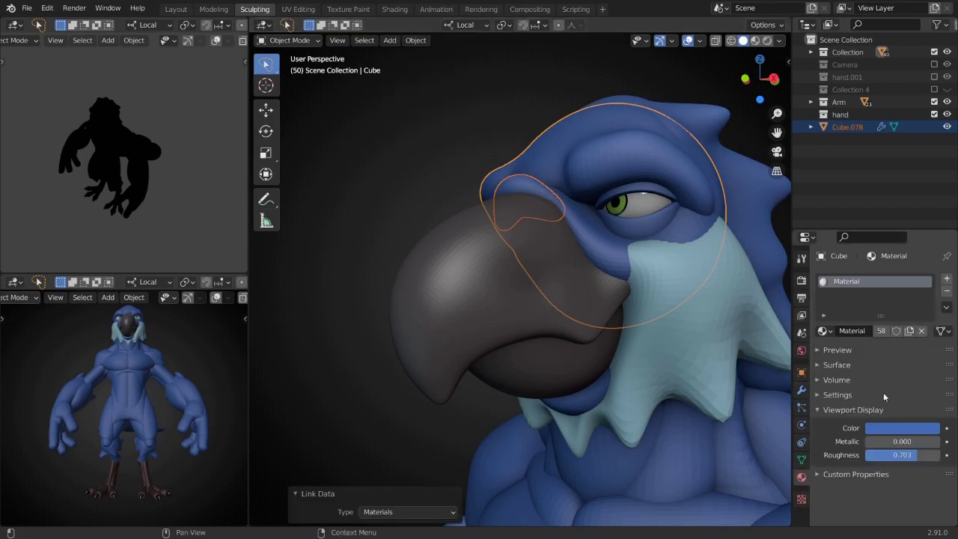
middle_drag(404, 187, 423, 179)
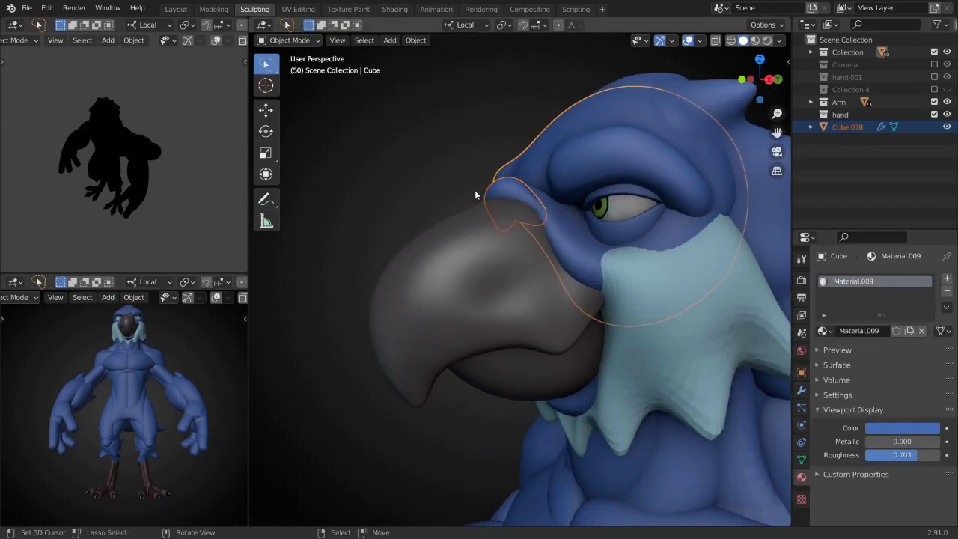
scroll(475, 194, up, 2)
- Set the shared material's viewport roughness to 1.000, then sculpt the chest piece
click(902, 427)
mouse_move(539, 225)
middle_down()
mouse_move(600, 267)
mouse_move(556, 192)
middle_up()
click(557, 192)
click(902, 427)
key(KP_1)
scroll(596, 290, down, 3)
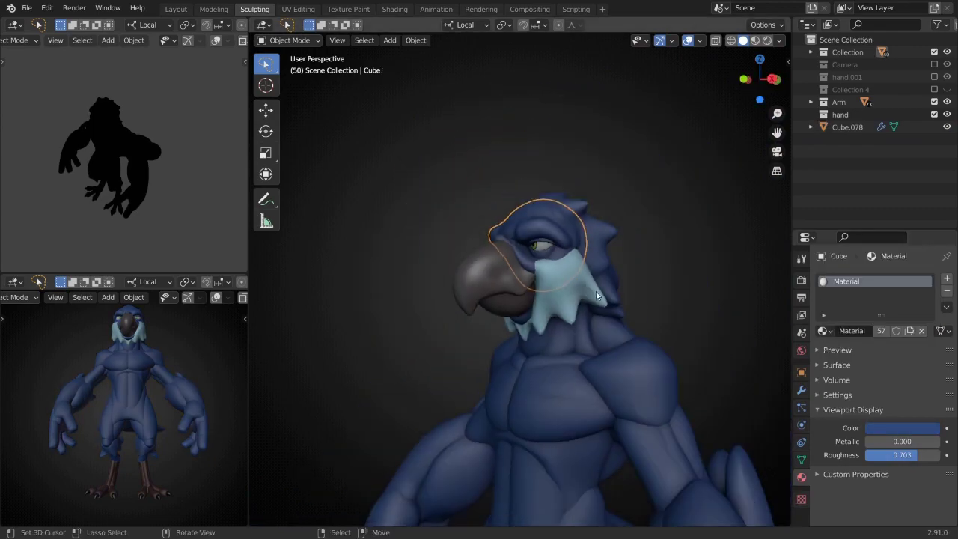
scroll(595, 290, down, 2)
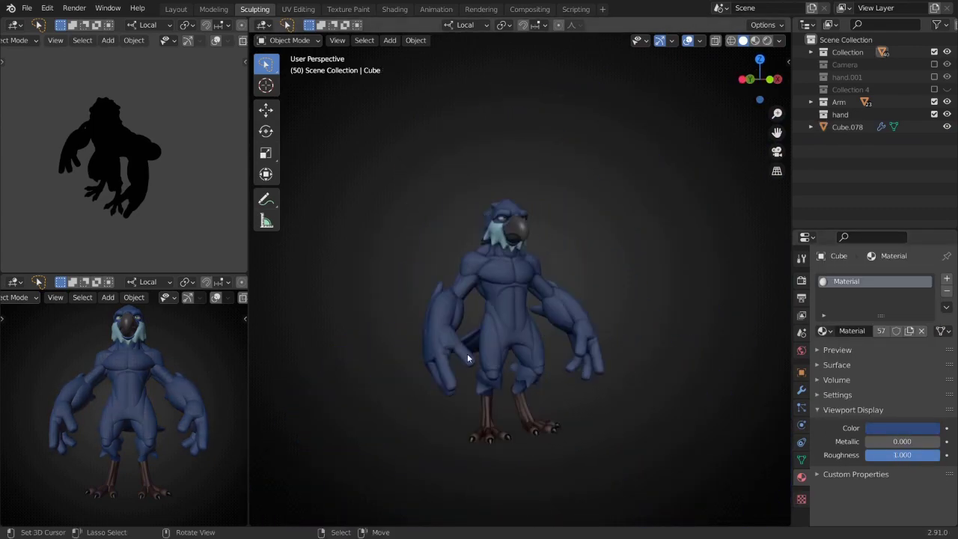
scroll(467, 358, up, 4)
key(ctrl+Tab)
middle_drag(412, 396, 514, 232)
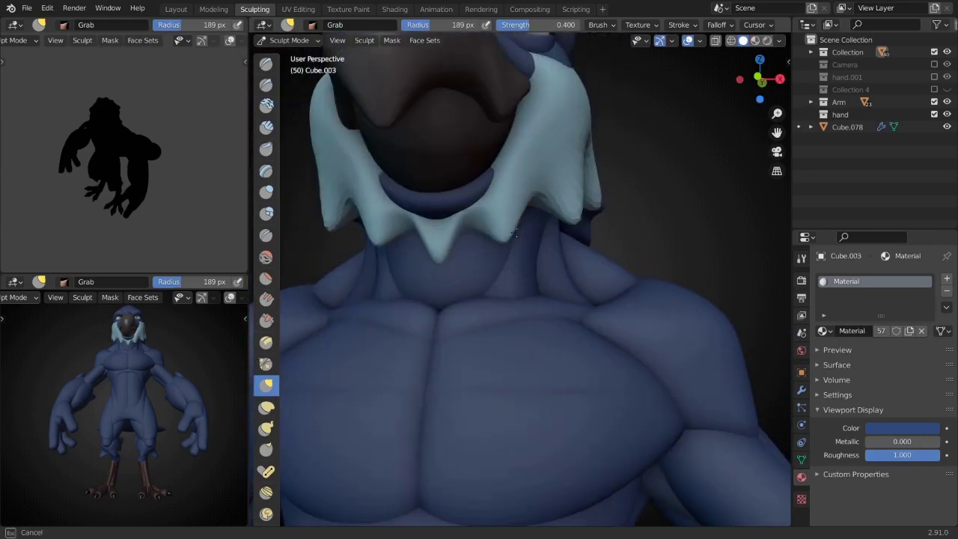
- From a front view, resize the Grab brush and pull the lower abdomen into shape
scroll(565, 292, down, 5)
key(KP_1)
scroll(524, 199, up, 3)
scroll(524, 300, up, 3)
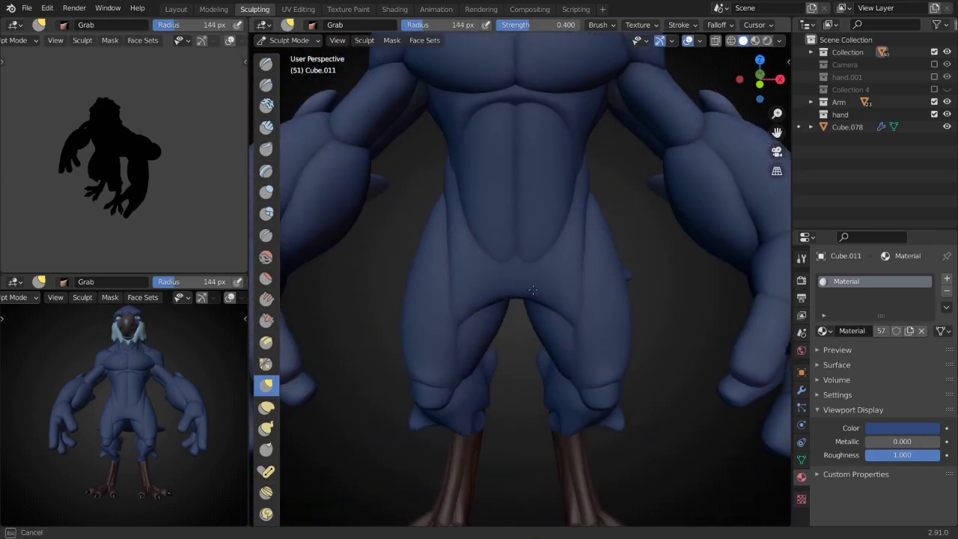
scroll(524, 342, down, 1)
key(x)
scroll(577, 378, up, 1)
middle_drag(572, 386, 598, 341)
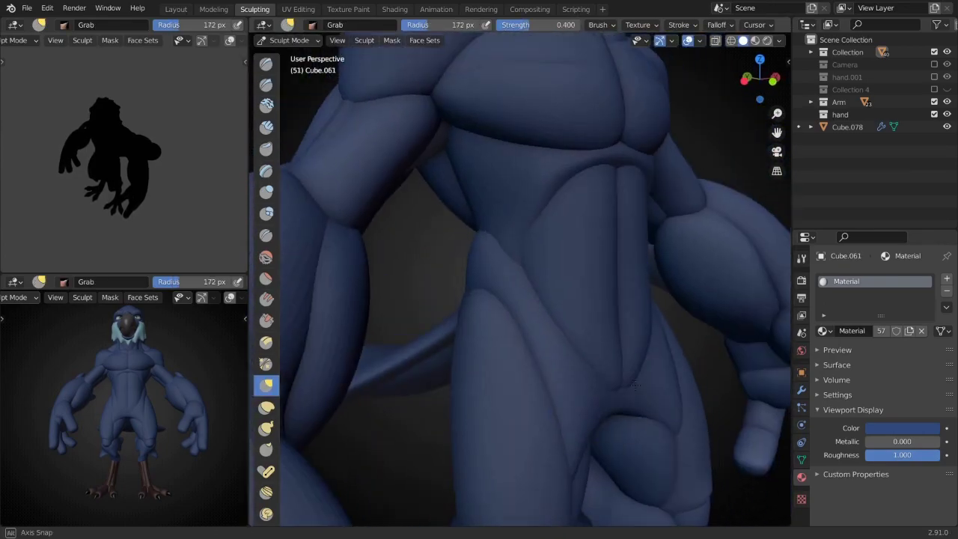
middle_drag(604, 303, 587, 241)
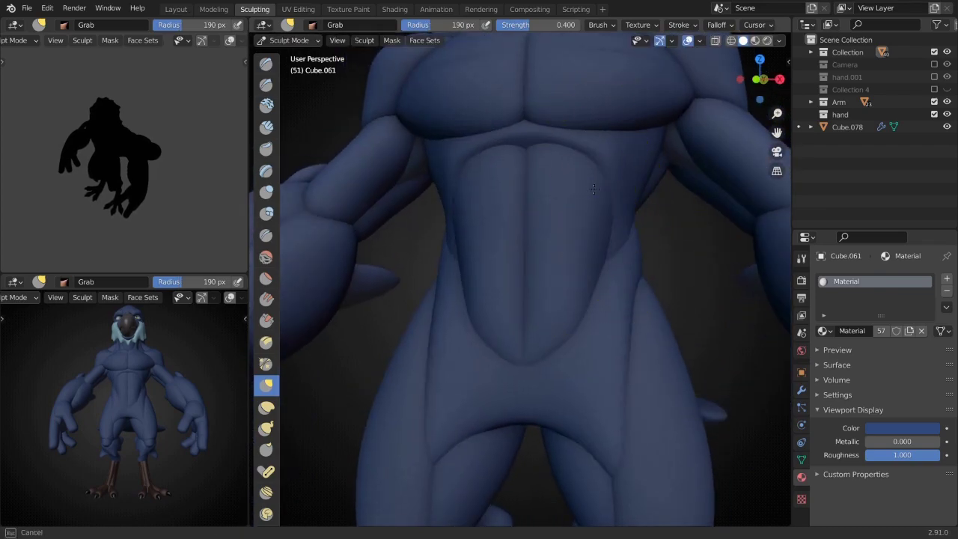
middle_drag(594, 188, 603, 209)
key(f)
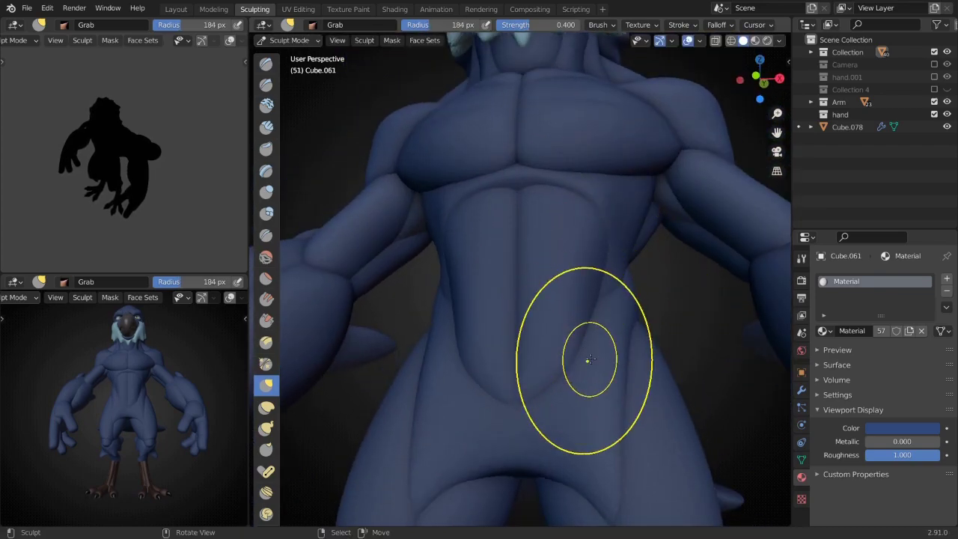
mouse_move(590, 360)
middle_down()
mouse_move(637, 352)
mouse_move(669, 246)
middle_up()
- Resize the Grab brush repeatedly and reshape the chest muscles from low angles
key(f)
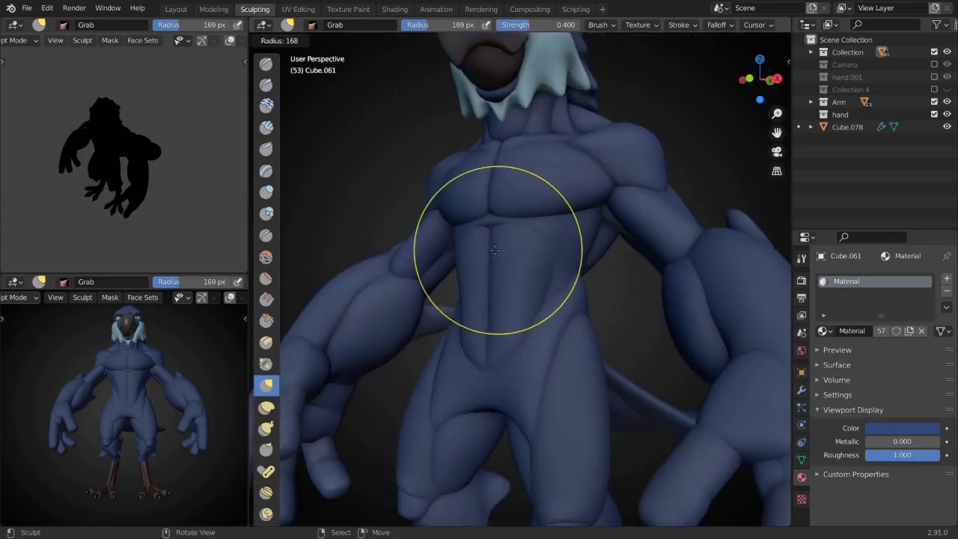
mouse_move(491, 214)
middle_down()
mouse_move(489, 309)
mouse_move(620, 310)
middle_up()
scroll(584, 329, up, 5)
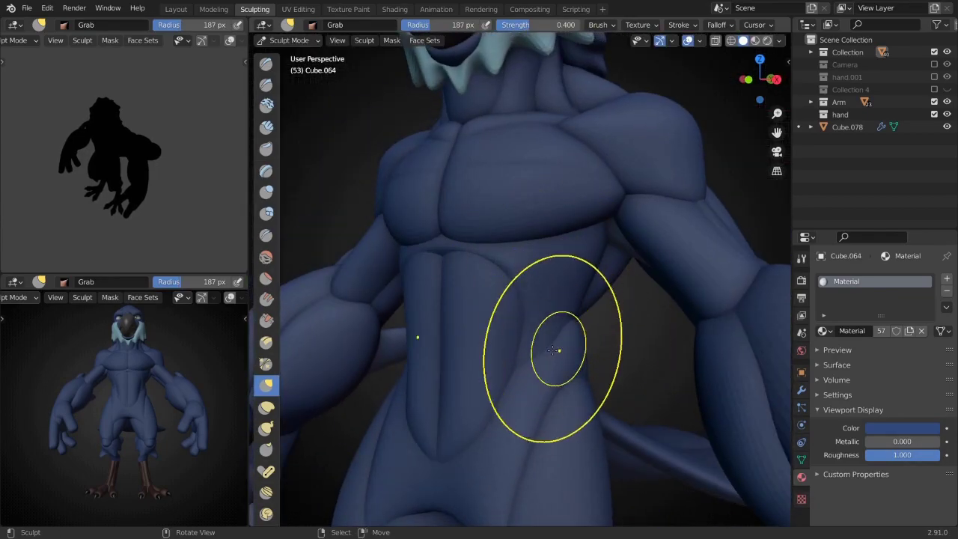
mouse_move(556, 346)
middle_down()
mouse_move(528, 329)
mouse_move(446, 329)
mouse_move(547, 345)
middle_up()
key(f)
click(449, 287)
scroll(485, 406, down, 5)
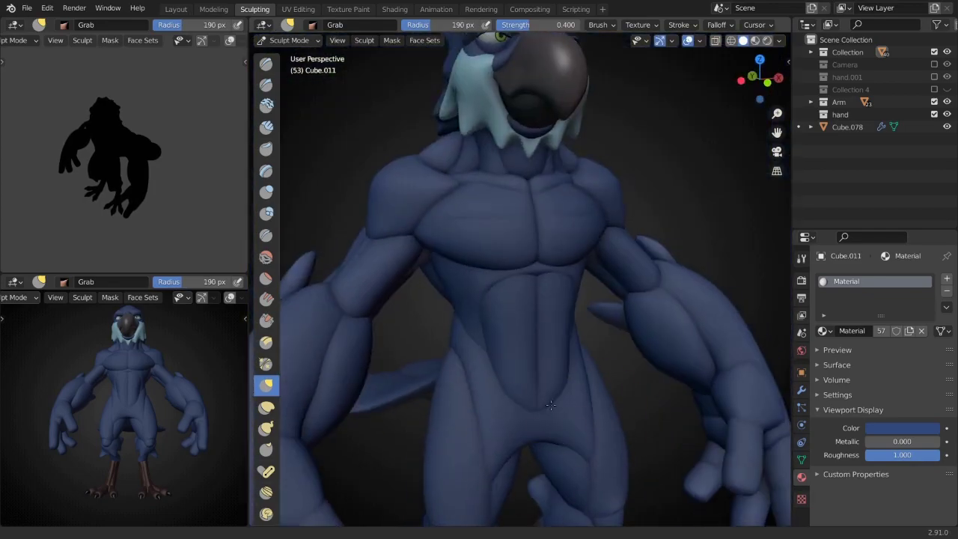
middle_drag(486, 407, 437, 357)
scroll(775, 387, up, 6)
key(f)
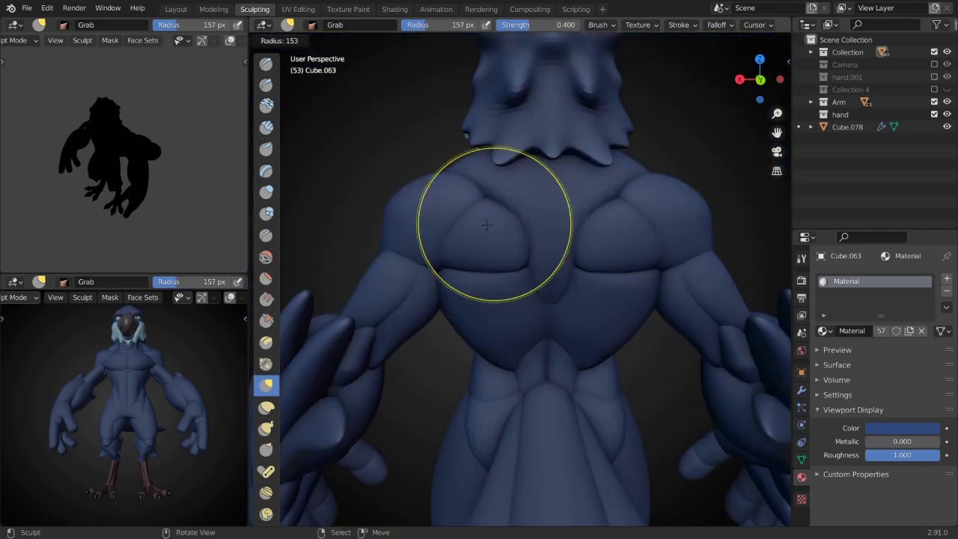
click(524, 247)
mouse_move(523, 247)
middle_down()
mouse_move(538, 240)
mouse_move(519, 347)
mouse_move(549, 315)
mouse_move(577, 364)
middle_up()
- Inflate the upper arm with the Inflate/Deflate brush
key(i)
scroll(561, 299, up, 3)
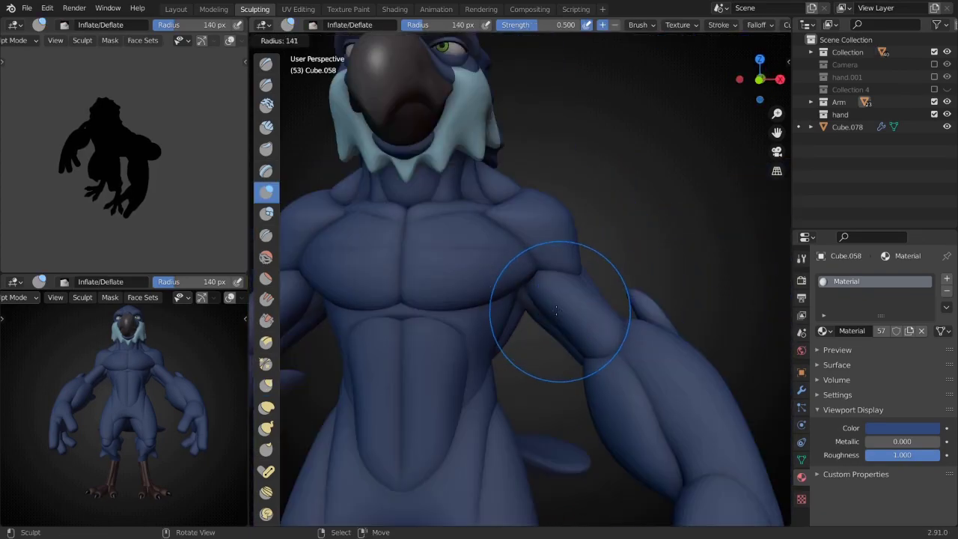
mouse_move(560, 299)
middle_down()
mouse_move(546, 257)
mouse_move(588, 327)
mouse_move(552, 225)
middle_up()
scroll(568, 277, down, 3)
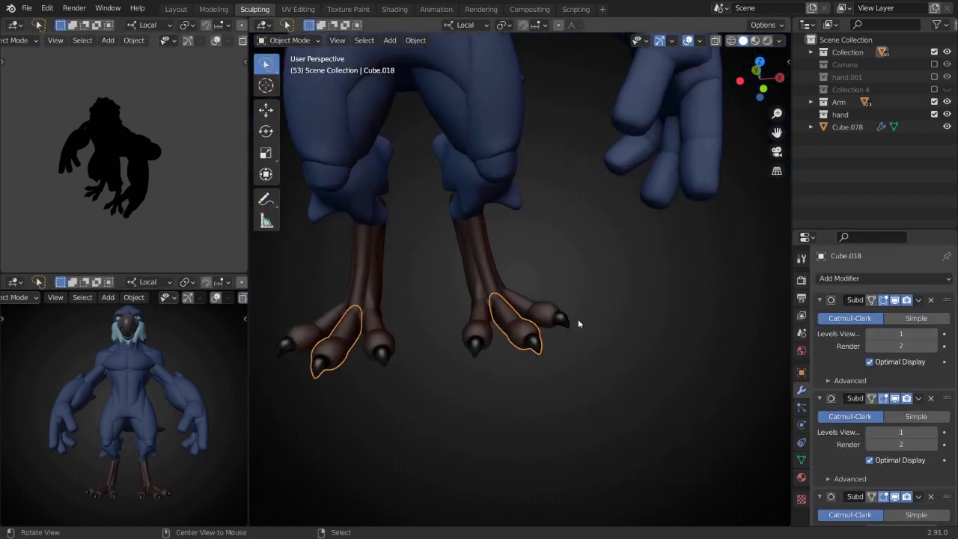
mouse_move(478, 329)
middle_down()
mouse_move(500, 285)
mouse_move(332, 182)
mouse_move(551, 128)
mouse_move(653, 45)
middle_up()
- Switch the viewport background to flat grey in the render settings
middle_drag(440, 253, 443, 224)
click(801, 279)
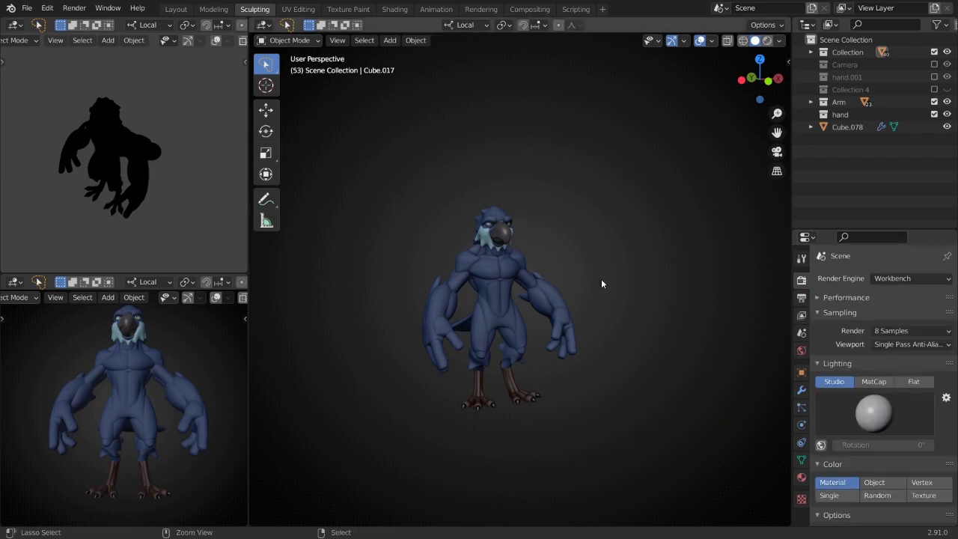
click(761, 41)
scroll(595, 245, up, 2)
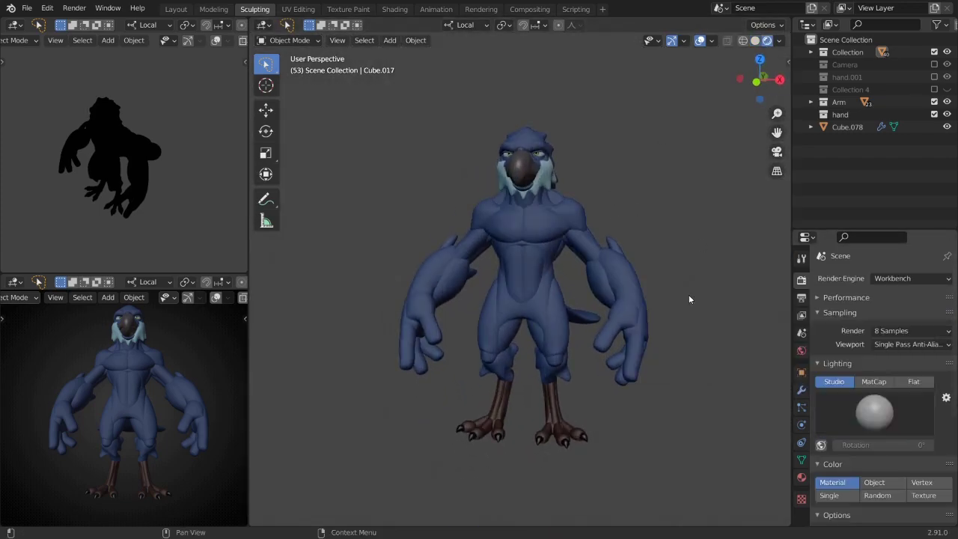
scroll(882, 447, down, 3)
- Brighten the blue body material colour slightly
click(801, 477)
click(901, 368)
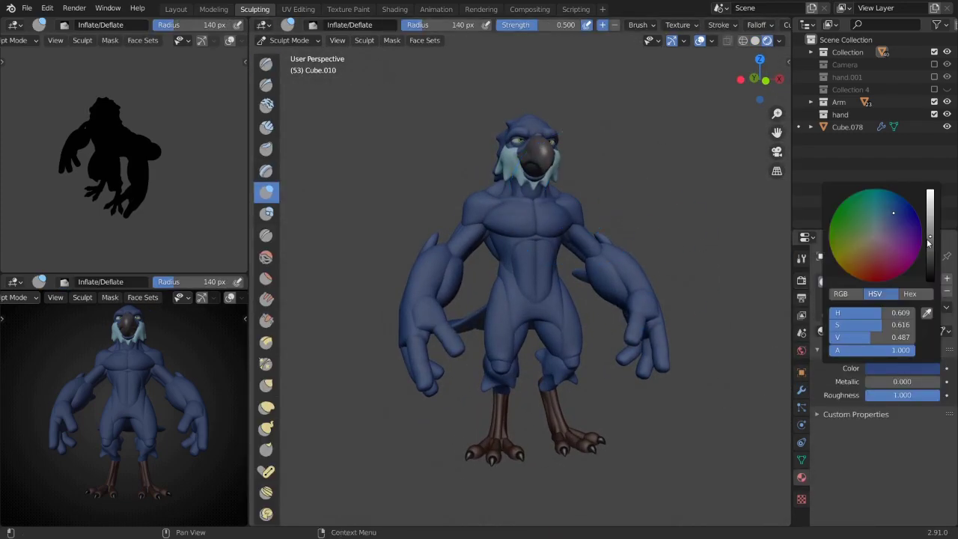
drag(928, 241, 929, 232)
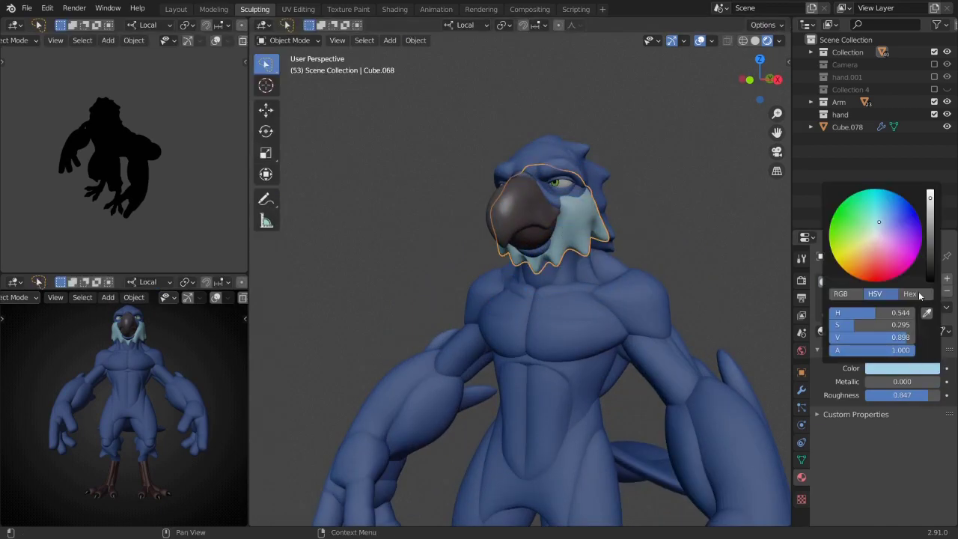
scroll(491, 246, down, 4)
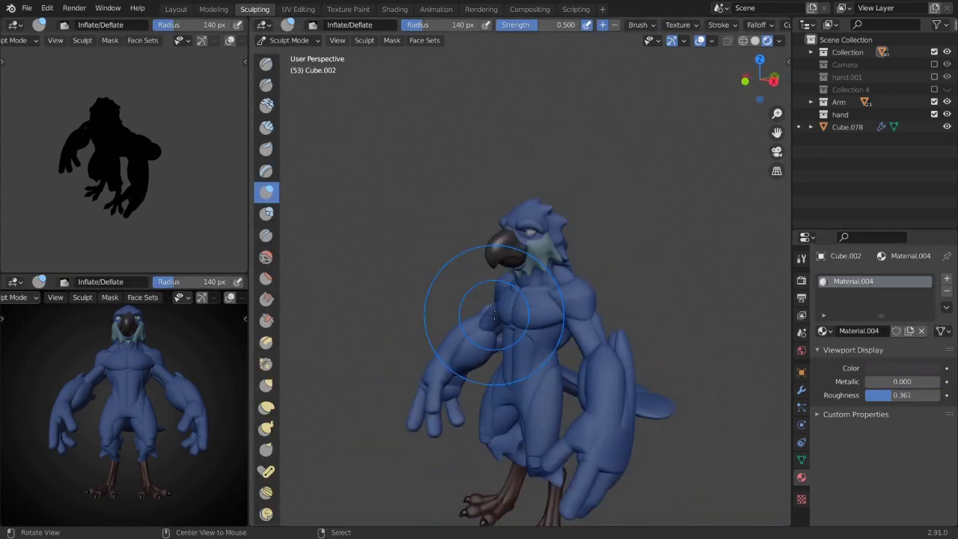
middle_drag(492, 246, 348, 87)
- Return to Object Mode, enable viewport shadows and browse the studio light choices
key(ctrl+Tab)
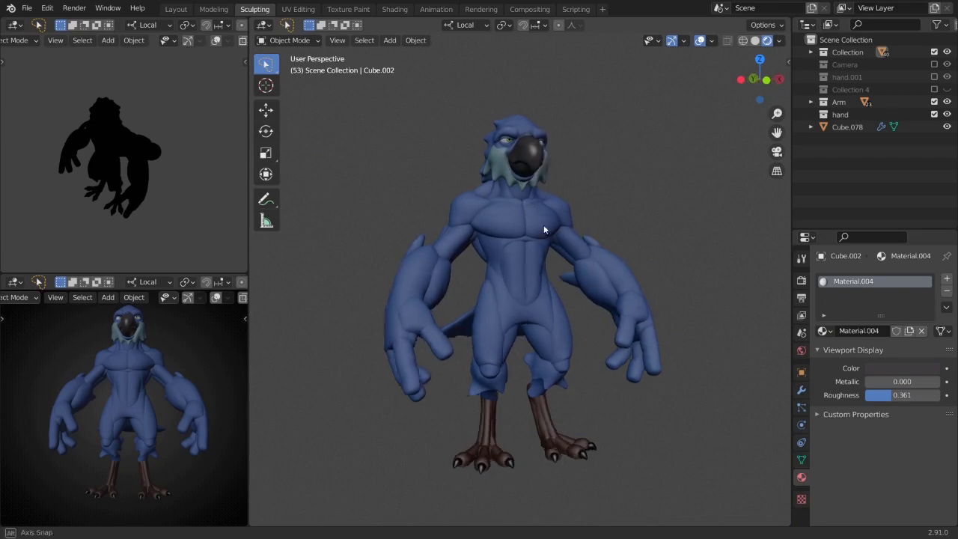
click(802, 279)
scroll(858, 449, down, 4)
scroll(820, 520, down, 2)
click(818, 380)
drag(898, 380, 883, 380)
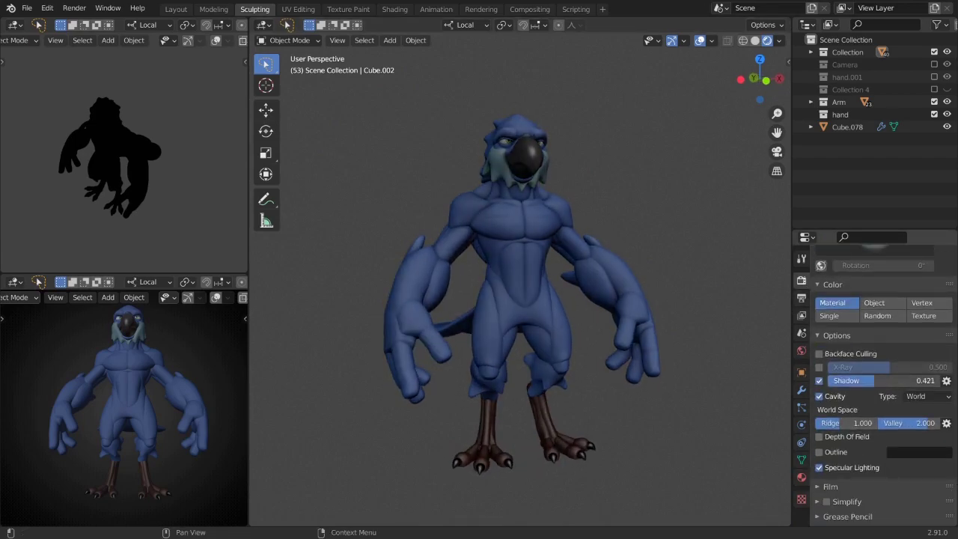
scroll(861, 438, up, 2)
click(874, 291)
mouse_move(629, 344)
middle_down()
mouse_move(580, 339)
mouse_move(609, 327)
mouse_move(753, 375)
middle_up()
- Set the viewport shadow value to 0.300
mouse_move(551, 224)
middle_down()
mouse_move(531, 239)
mouse_move(705, 294)
middle_up()
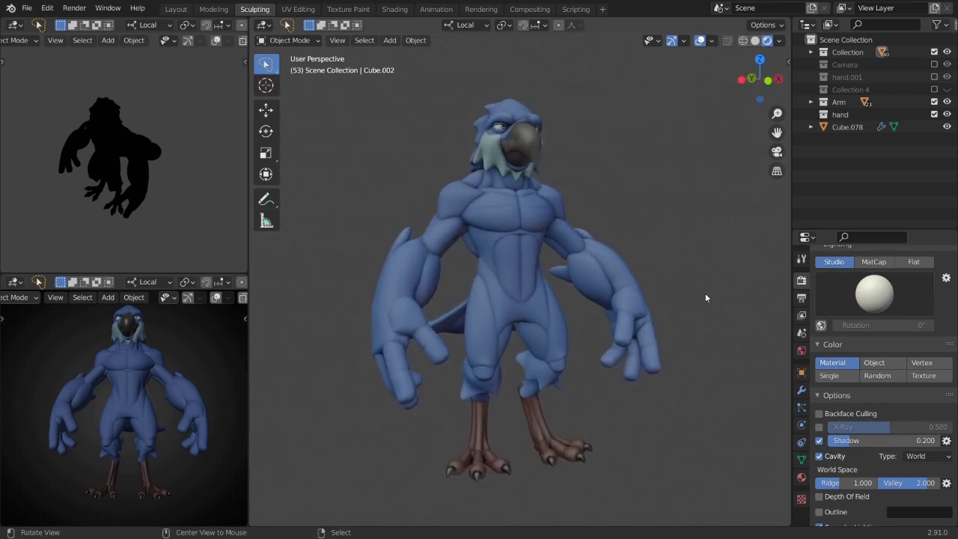
text(0.3)
key(Return)
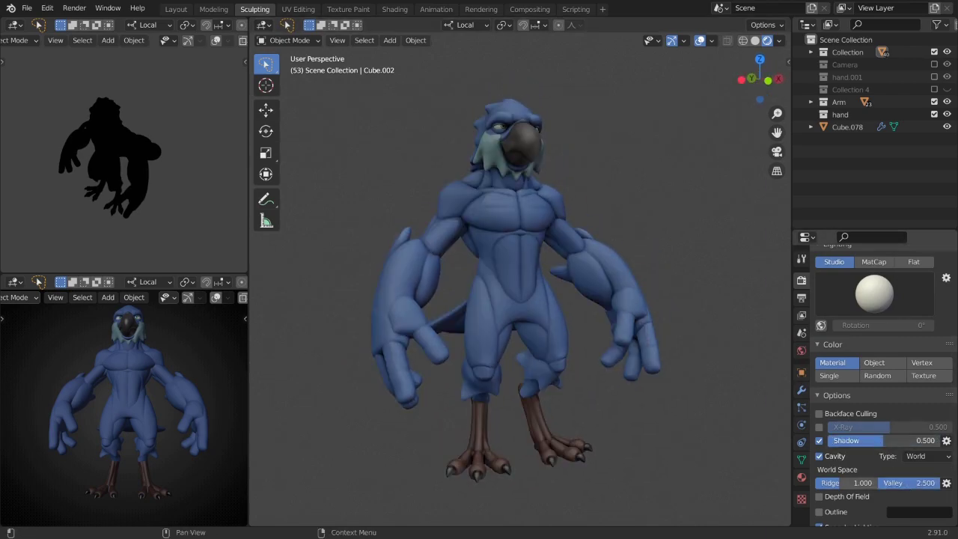
middle_drag(569, 359, 614, 374)
- Set cavity to Both with world valley 1.750 and screen-space valley 0.331
click(913, 482)
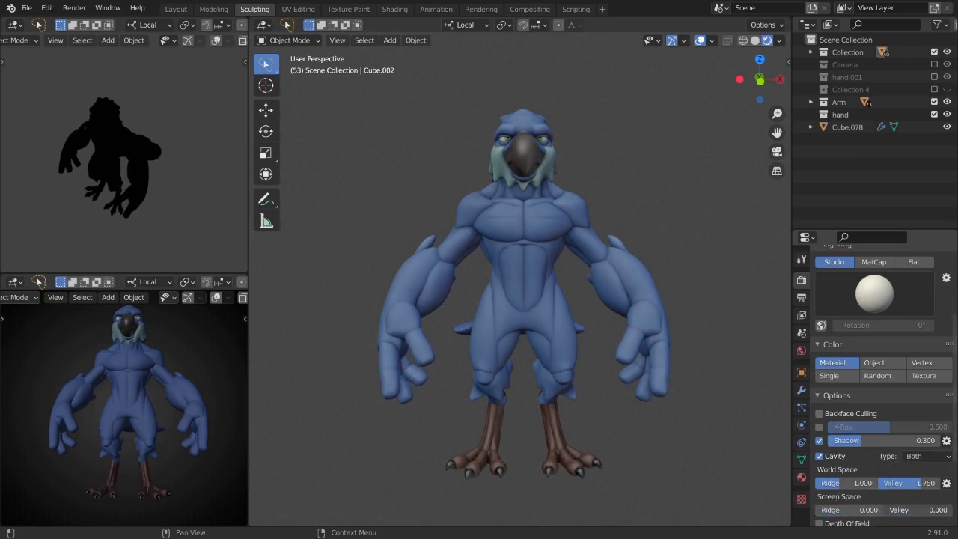
drag(906, 509, 928, 509)
middle_drag(569, 321, 589, 323)
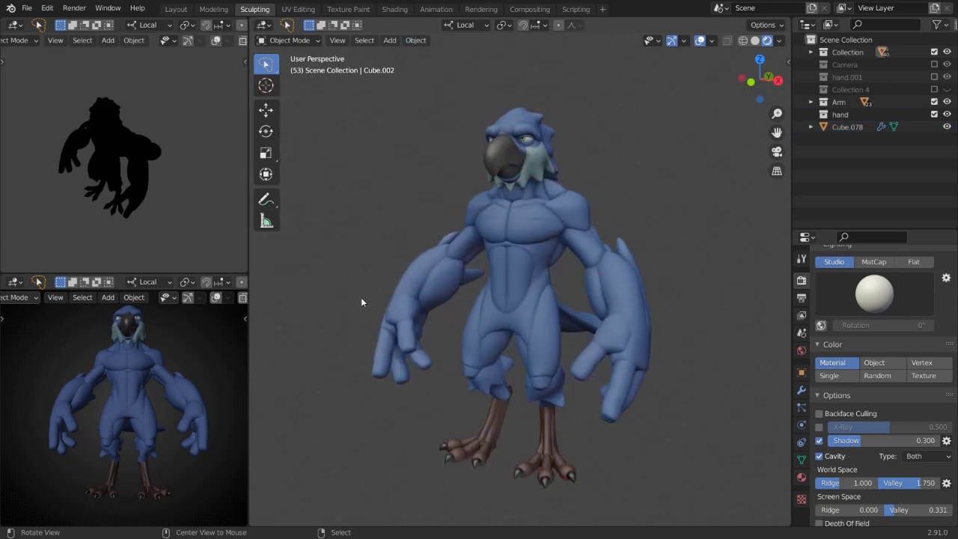
mouse_move(361, 297)
middle_down()
mouse_move(268, 293)
mouse_move(694, 401)
mouse_move(609, 273)
mouse_move(603, 245)
mouse_move(539, 294)
mouse_move(512, 286)
mouse_move(525, 298)
mouse_move(537, 292)
mouse_move(525, 293)
middle_up()
scroll(908, 440, down, 3)
- Maximize the 3D view for a side look at the bird, then restore the layout
key(ctrl+space)
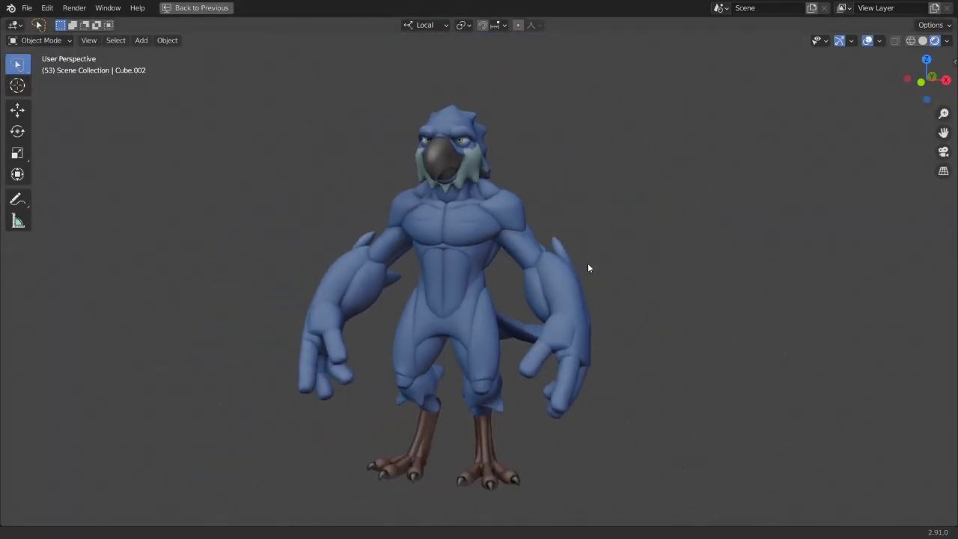
mouse_move(588, 267)
middle_down()
mouse_move(802, 259)
mouse_move(193, 261)
mouse_move(900, 257)
mouse_move(106, 251)
mouse_move(422, 237)
mouse_move(432, 287)
middle_up()
key(ctrl+space)
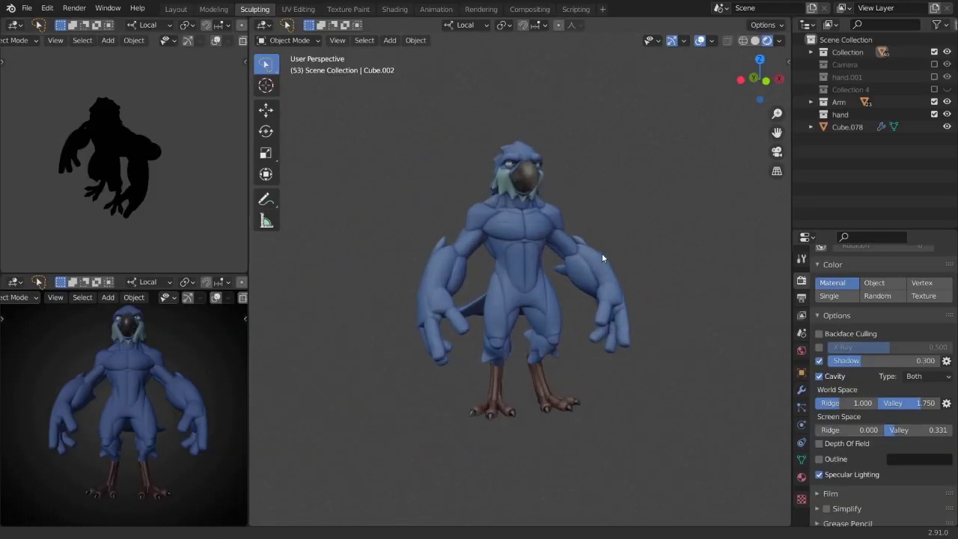
scroll(584, 314, up, 4)
- Review the body's material settings while orbiting around the bird
click(801, 476)
mouse_move(618, 314)
middle_down()
mouse_move(517, 245)
mouse_move(535, 341)
middle_up()
scroll(535, 341, down, 5)
mouse_move(537, 302)
middle_down()
mouse_move(400, 328)
mouse_move(566, 337)
mouse_move(416, 331)
middle_up()
scroll(464, 359, up, 4)
mouse_move(519, 391)
middle_down()
mouse_move(480, 390)
mouse_move(621, 395)
mouse_move(434, 383)
mouse_move(497, 371)
mouse_move(574, 393)
mouse_move(479, 374)
mouse_move(598, 359)
mouse_move(487, 374)
mouse_move(639, 367)
mouse_move(600, 395)
middle_up()
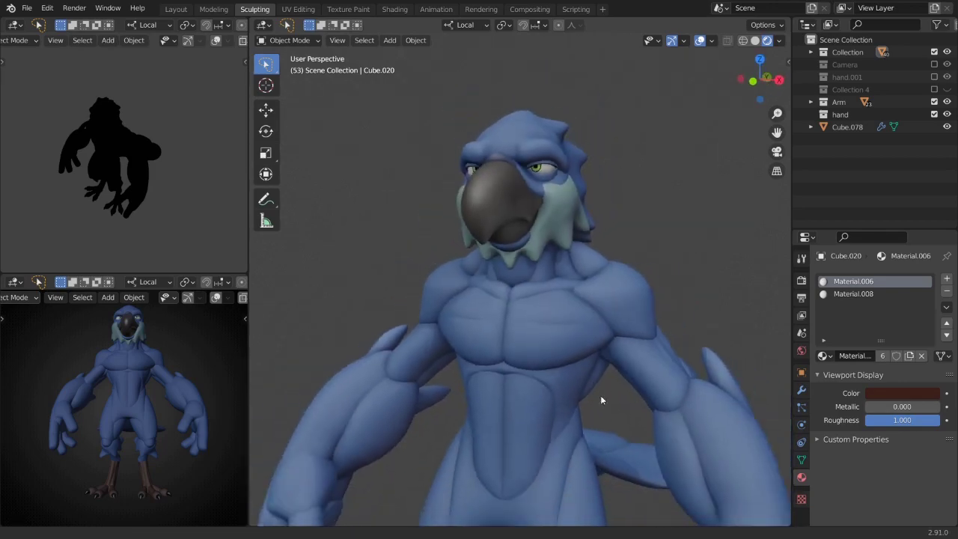
scroll(578, 413, down, 2)
scroll(556, 368, down, 3)
mouse_move(557, 367)
middle_down()
mouse_move(578, 344)
mouse_move(551, 405)
mouse_move(707, 383)
mouse_move(544, 436)
mouse_move(491, 358)
mouse_move(493, 382)
mouse_move(522, 383)
mouse_move(527, 367)
middle_up()
scroll(544, 436, up, 4)
scroll(501, 382, down, 3)
scroll(524, 383, down, 2)
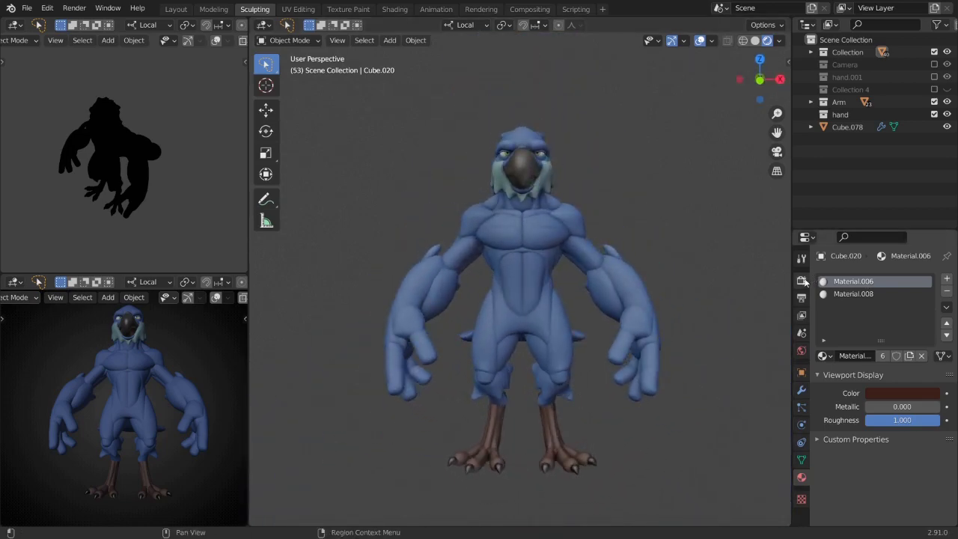
- Review render settings: studio lighting presets, colour management and Shadow strength
click(801, 280)
click(874, 413)
mouse_move(679, 365)
middle_down()
mouse_move(652, 337)
mouse_move(651, 365)
middle_up()
scroll(870, 467, down, 3)
scroll(878, 498, down, 5)
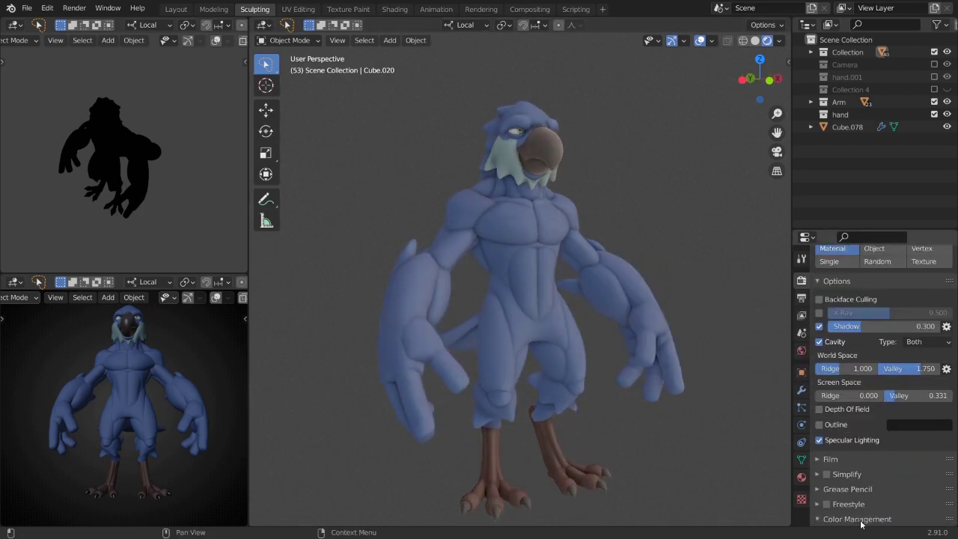
click(861, 524)
middle_drag(470, 341, 497, 344)
scroll(908, 366, up, 3)
double_click(836, 346)
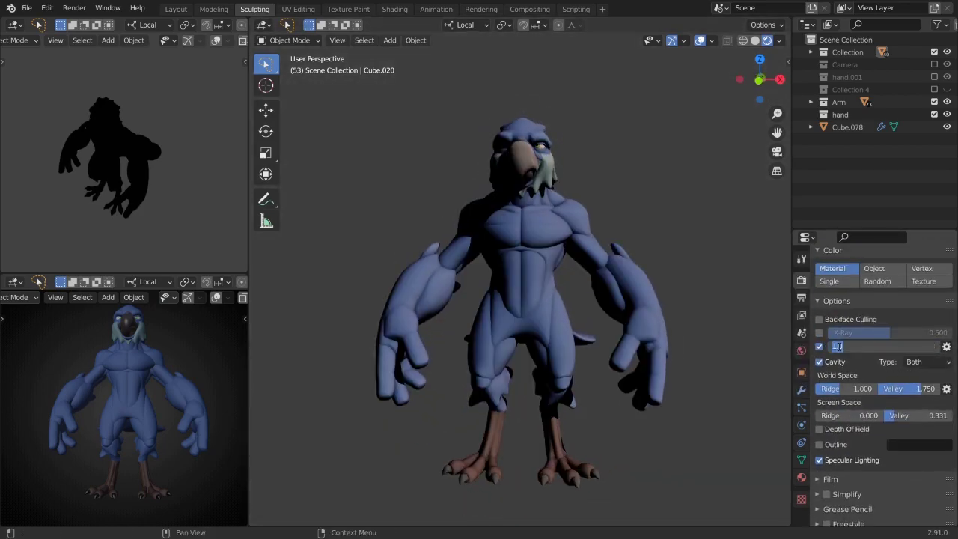
- Select the bird's body from a front view and switch it into Sculpt Mode
drag(897, 388, 942, 388)
middle_drag(663, 332, 662, 320)
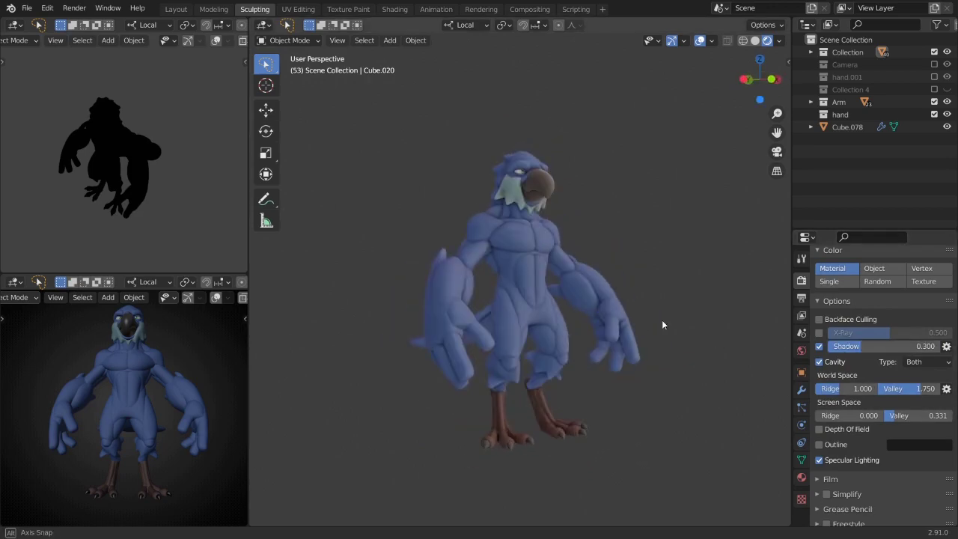
scroll(662, 320, up, 3)
scroll(486, 259, up, 3)
scroll(486, 259, down, 5)
mouse_move(486, 259)
middle_down()
mouse_move(585, 417)
mouse_move(485, 272)
mouse_move(563, 278)
middle_up()
key(ctrl+Tab)
click(801, 477)
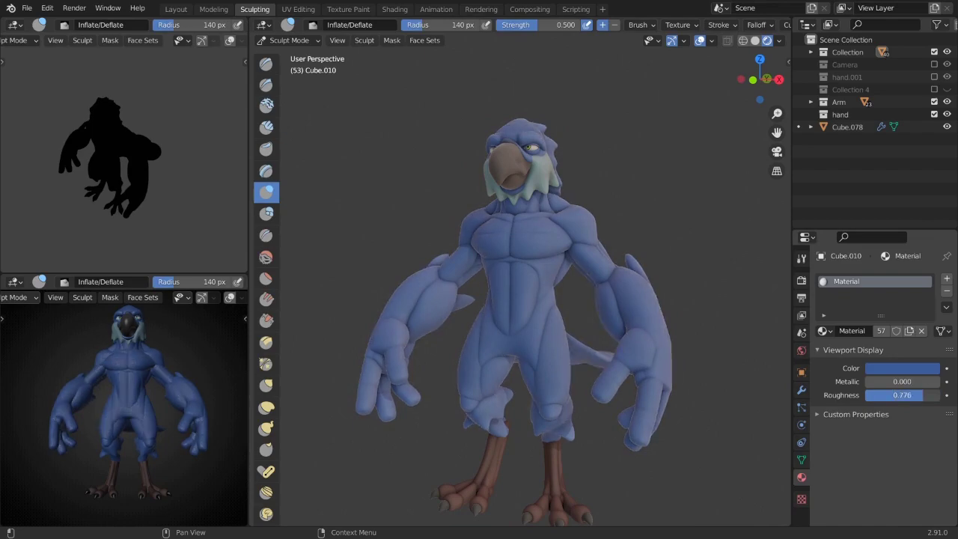
- Lower the body material's roughness to about 0.276
drag(920, 395, 897, 395)
middle_drag(539, 300, 591, 265)
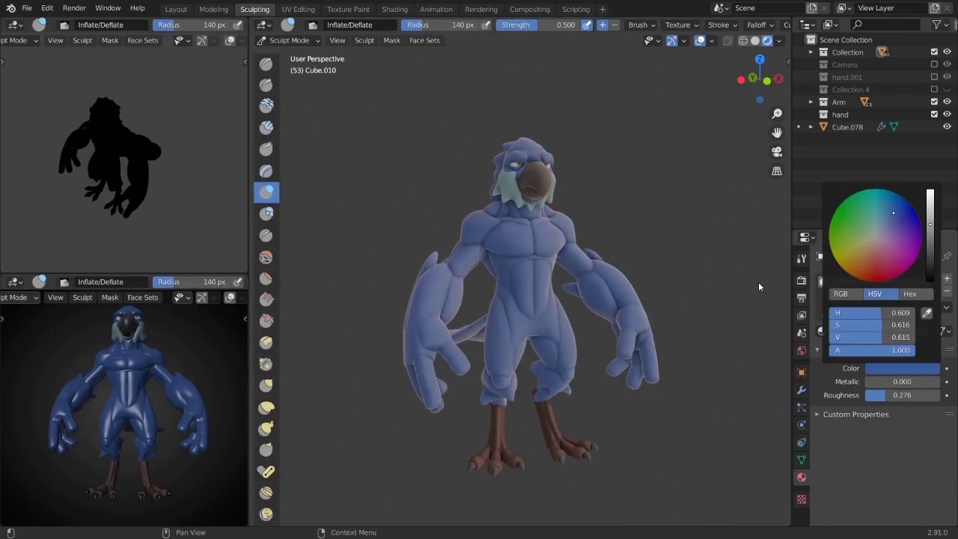
scroll(883, 418, down, 4)
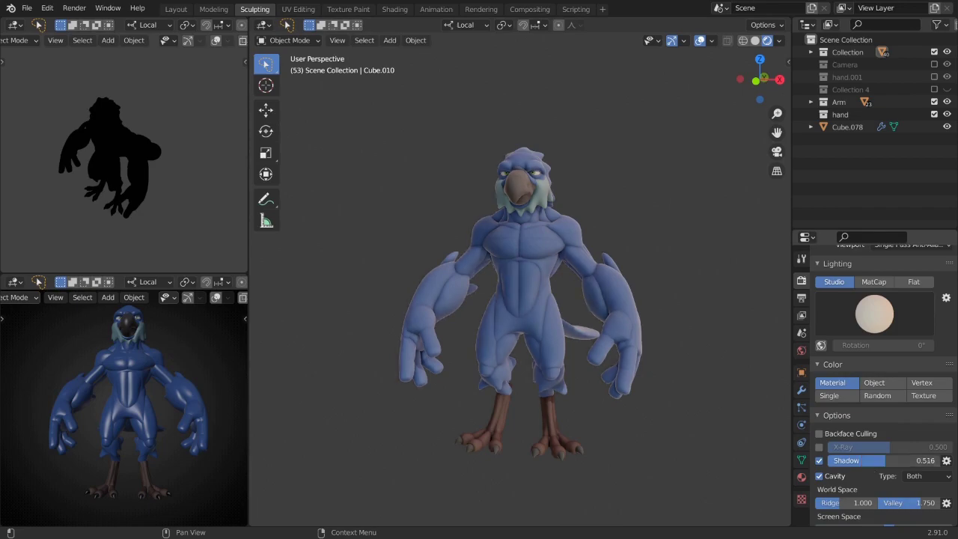
- Zoom to the feet and show the claws' material list (Material.006, Material.008)
mouse_move(560, 349)
middle_down()
mouse_move(620, 370)
mouse_move(526, 374)
mouse_move(755, 384)
mouse_move(556, 403)
mouse_move(601, 386)
mouse_move(565, 225)
middle_up()
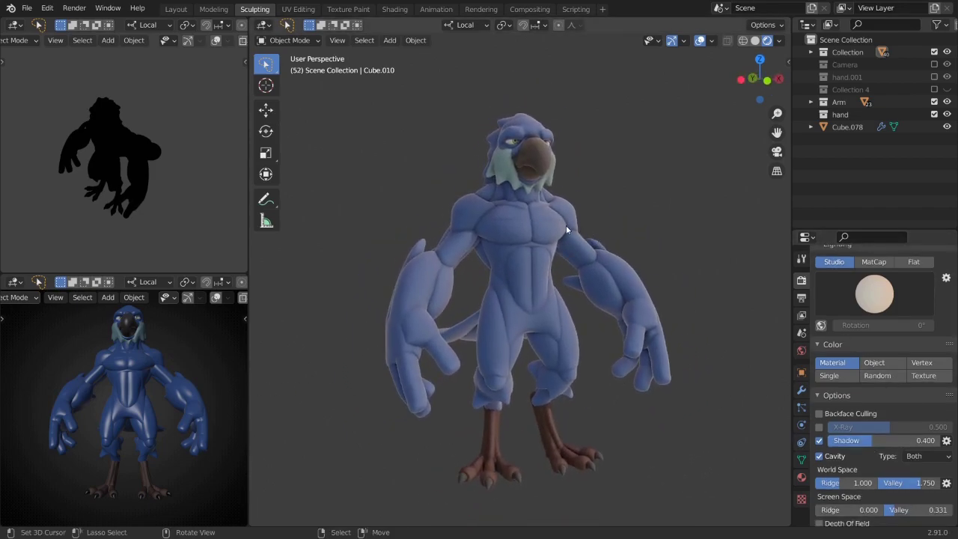
mouse_move(494, 228)
middle_down()
mouse_move(481, 192)
mouse_move(519, 187)
mouse_move(486, 186)
mouse_move(559, 215)
mouse_move(668, 214)
mouse_move(622, 202)
middle_up()
scroll(614, 192, down, 3)
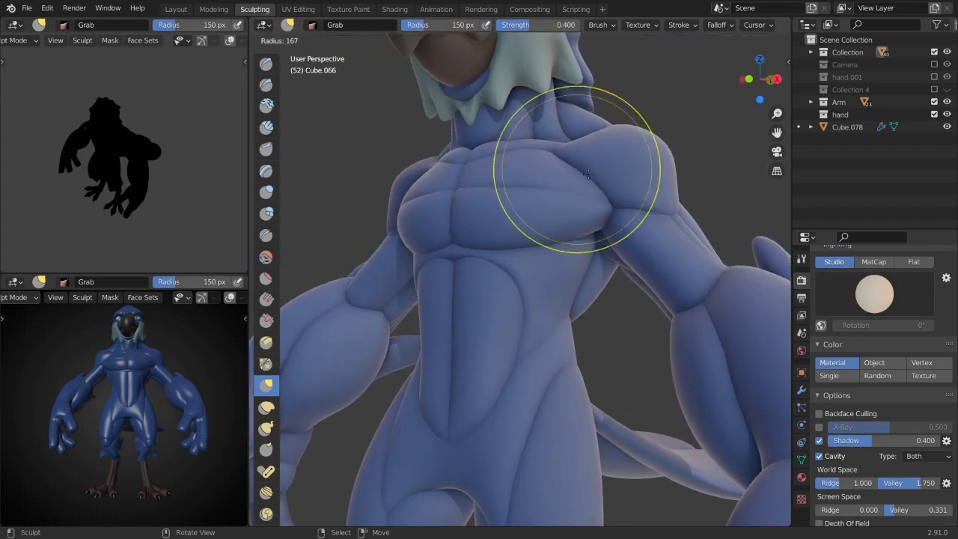
scroll(598, 225, down, 6)
mouse_move(630, 261)
middle_down()
mouse_move(583, 258)
mouse_move(629, 262)
middle_up()
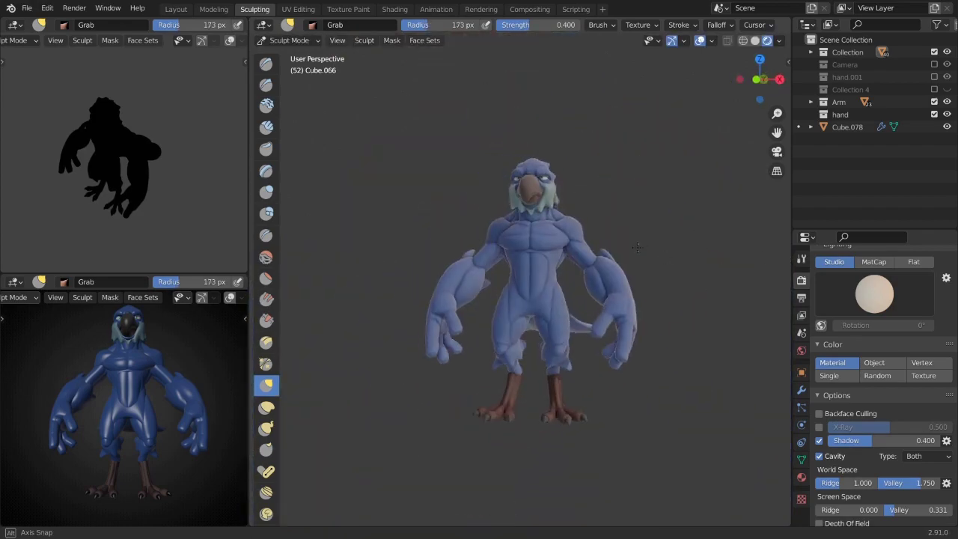
scroll(616, 284, up, 8)
click(803, 478)
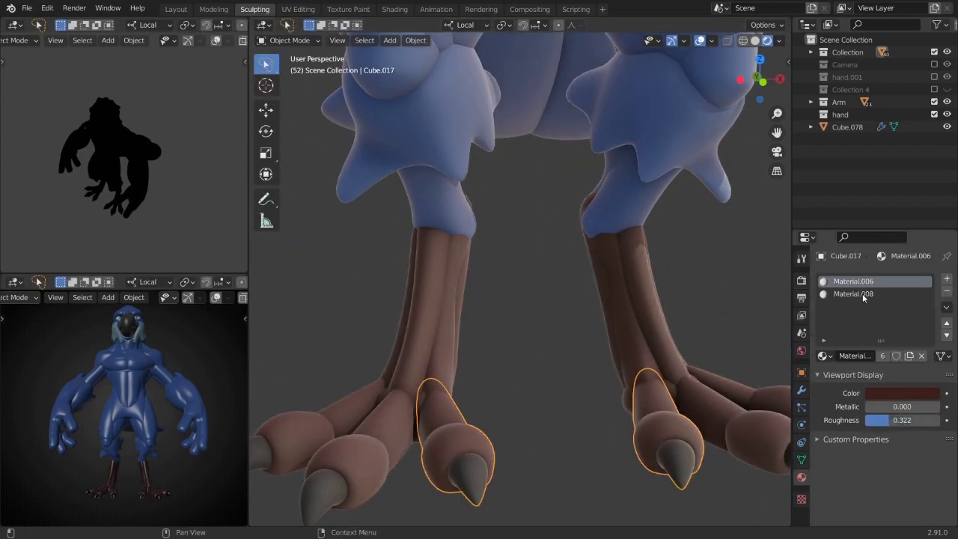
- Try several Workbench studio lighting presets and apply the chosen one
scroll(550, 262, down, 4)
scroll(571, 283, down, 3)
click(801, 280)
scroll(889, 360, up, 5)
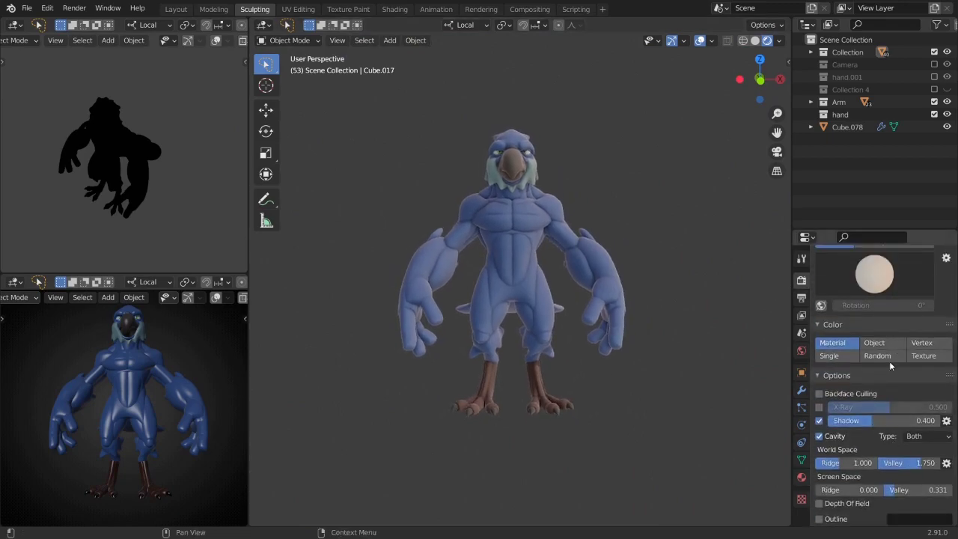
click(884, 287)
click(687, 355)
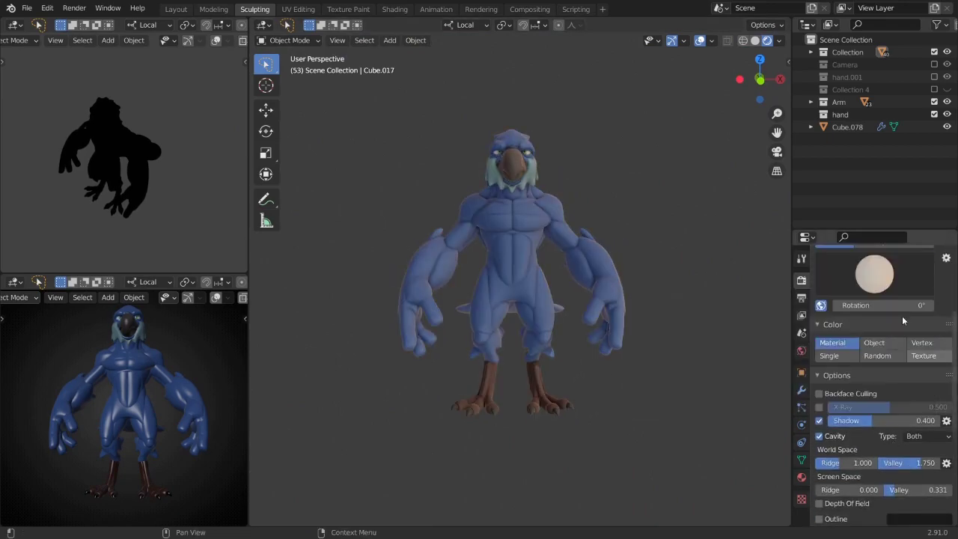
click(874, 274)
click(823, 278)
click(873, 274)
click(650, 396)
middle_drag(650, 396, 622, 264)
scroll(903, 432, down, 1)
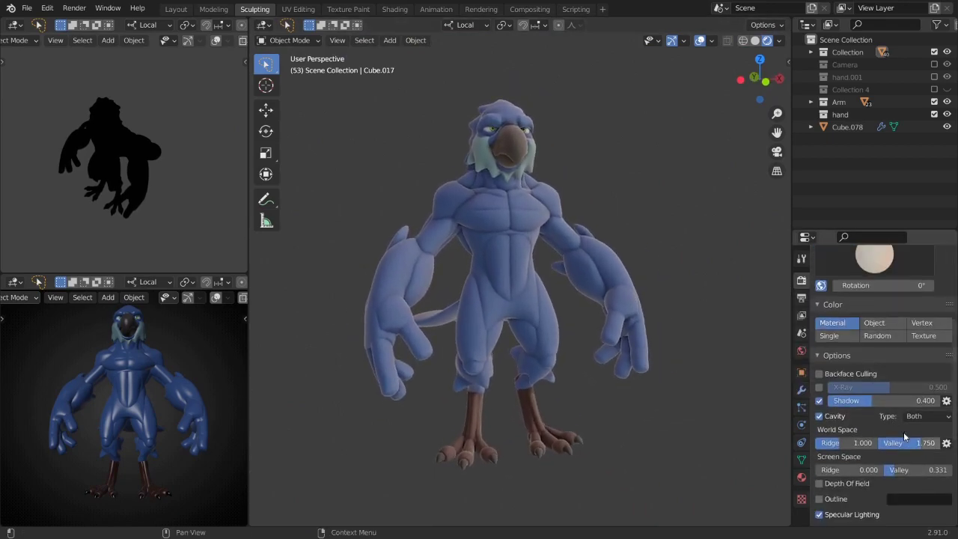
- Set the viewport shadow strength to 0.300
double_click(860, 401)
text(.3)
key(Return)
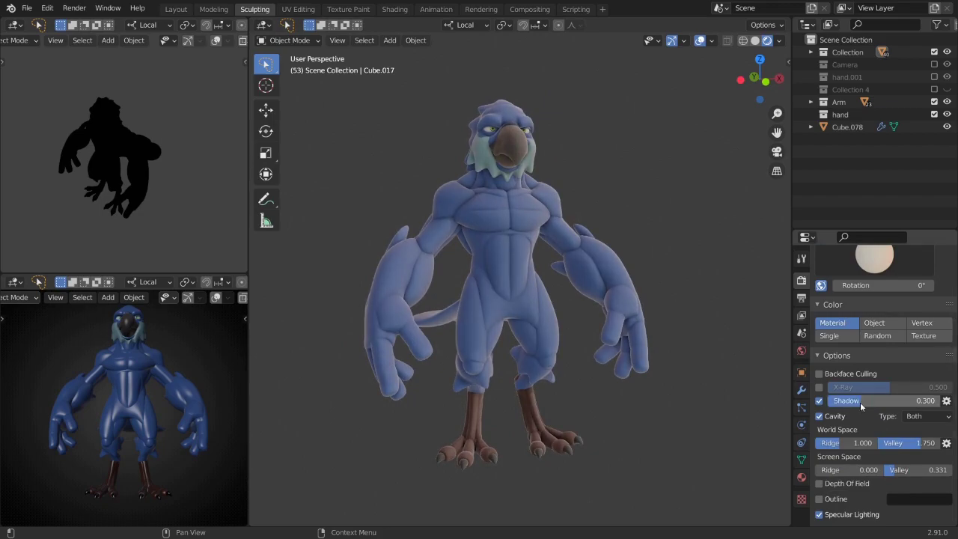
middle_drag(697, 286, 741, 318)
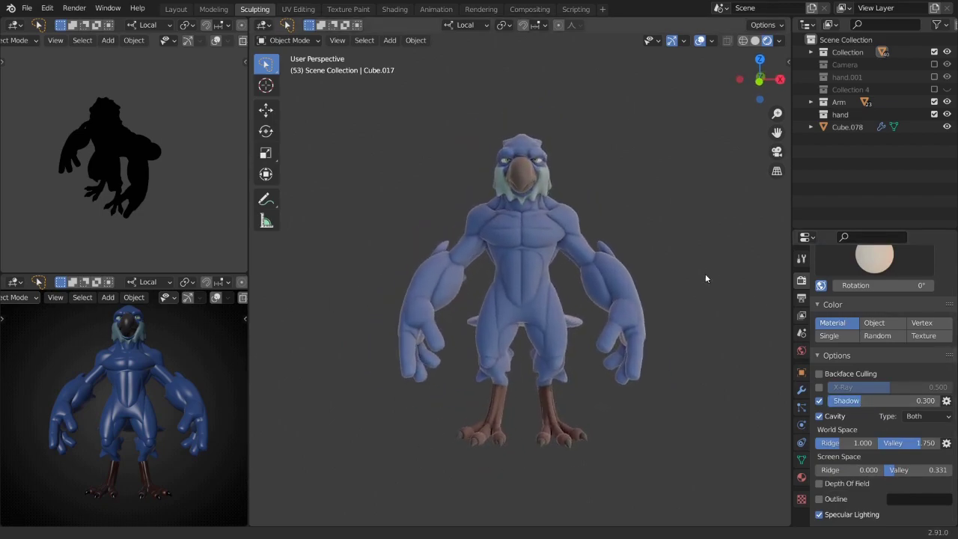
mouse_move(697, 275)
middle_down()
mouse_move(442, 272)
mouse_move(637, 267)
mouse_move(565, 288)
middle_up()
scroll(599, 276, up, 4)
- Put the body piece Cube.001 into Sculpt Mode with the Grab brush
key(ctrl+Tab)
scroll(561, 344, up, 3)
scroll(547, 389, up, 2)
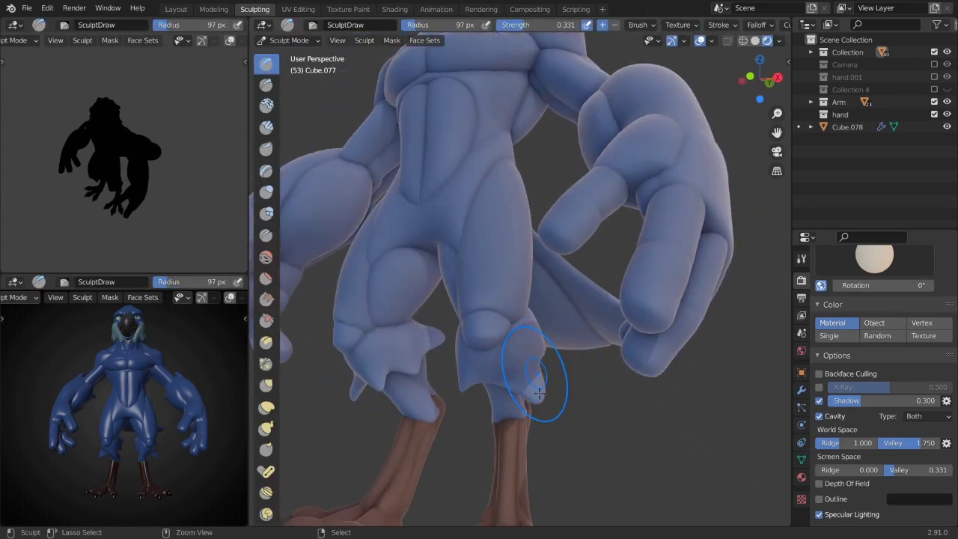
key(g)
mouse_move(534, 385)
middle_down()
mouse_move(541, 368)
mouse_move(364, 86)
middle_up()
scroll(527, 343, down, 5)
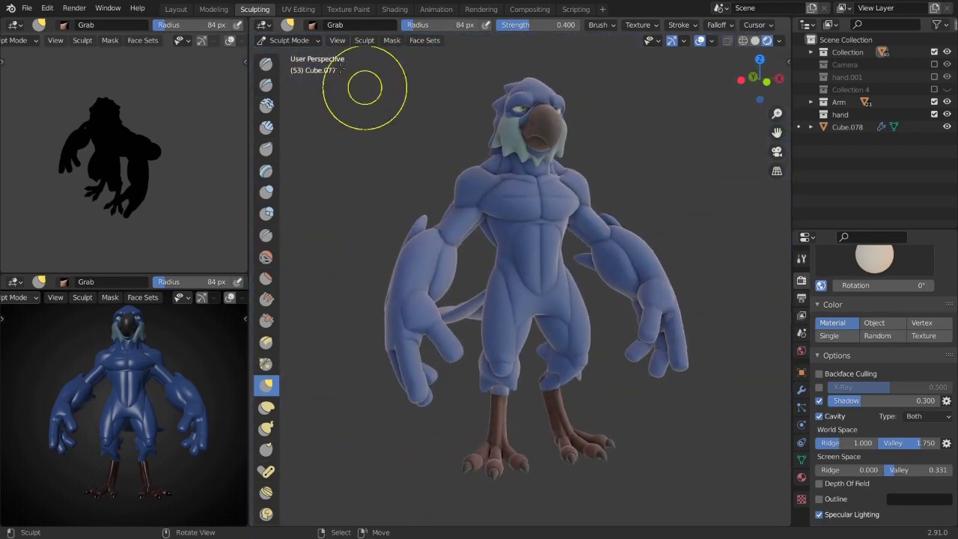
key(ctrl+Tab)
scroll(499, 287, up, 6)
mouse_move(407, 285)
middle_down()
mouse_move(505, 274)
mouse_move(594, 284)
middle_up()
click(587, 278)
key(ctrl+Tab)
scroll(551, 267, down, 5)
- Briefly maximize the 3D viewport and orbit around the bird
scroll(594, 284, down, 3)
key(ctrl+space)
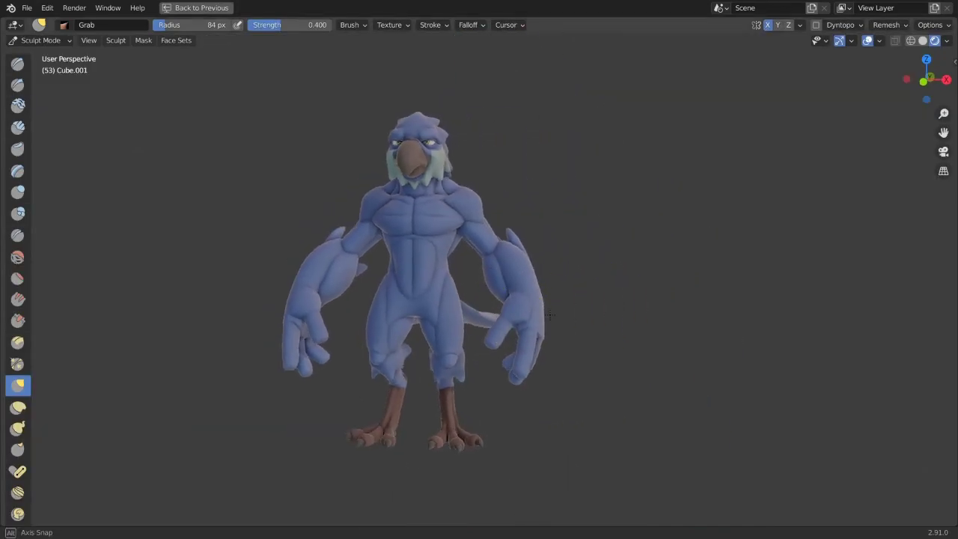
middle_drag(615, 249, 856, 52)
key(ctrl+space)
- Try Random and Material viewport colouring with matcap lighting, ending on Random colours
click(828, 335)
click(877, 335)
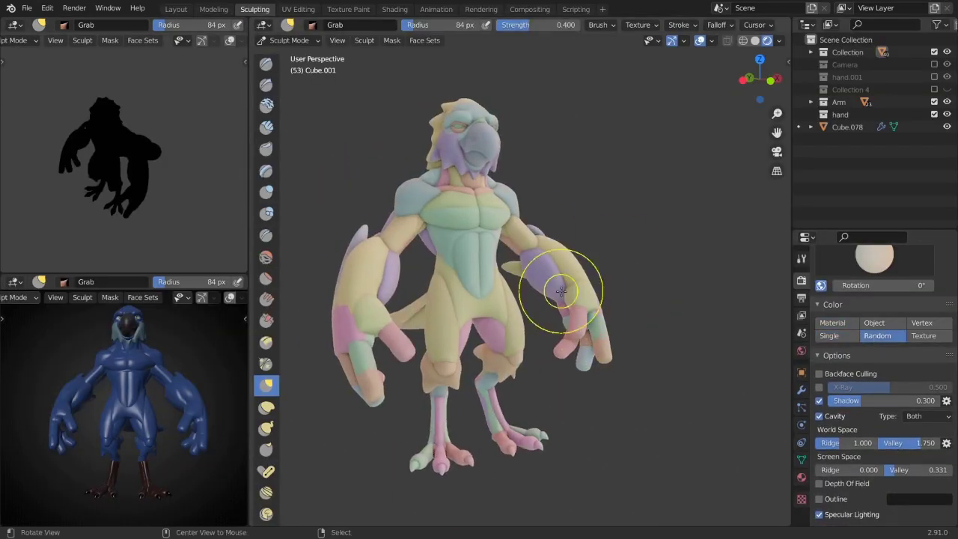
scroll(556, 278, up, 2)
click(831, 322)
scroll(875, 337, up, 2)
click(873, 261)
click(877, 362)
- Preview the randomly coloured parts full-screen, then restore the blue material colours
key(ctrl+space)
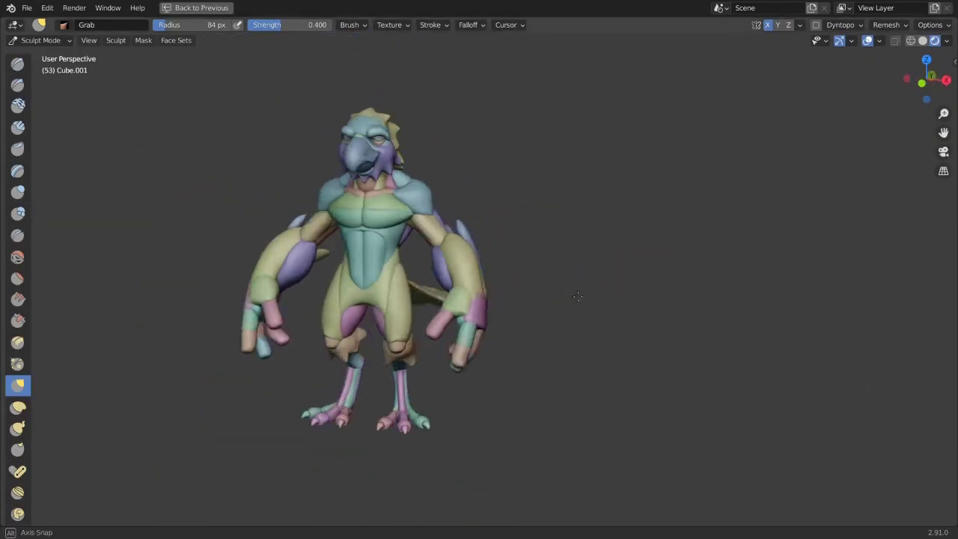
middle_drag(631, 267, 599, 269)
key(ctrl+space)
click(833, 261)
click(832, 360)
- Go full-screen, adjust the gizmo display options, and hand-write 'Bye' beneath the thanks note
key(ctrl+space)
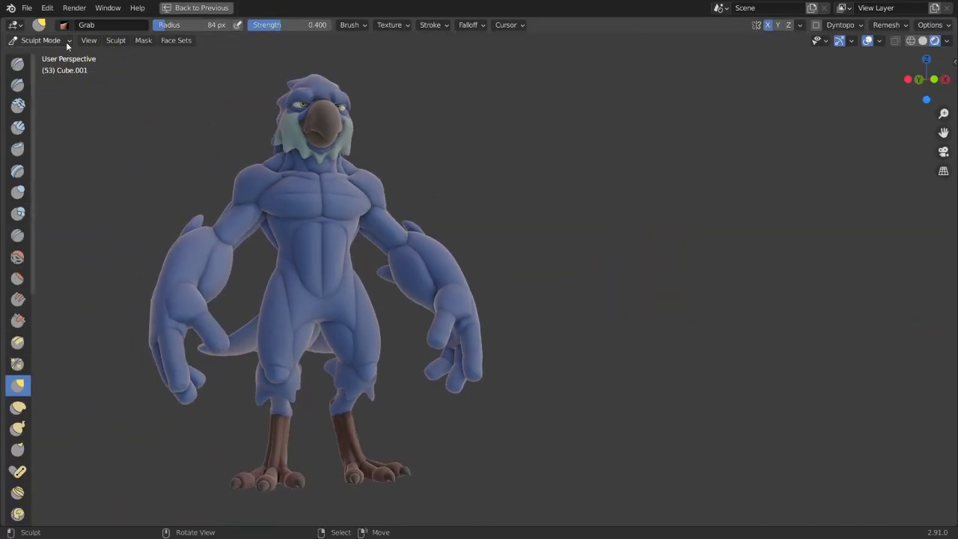
click(850, 40)
click(849, 41)
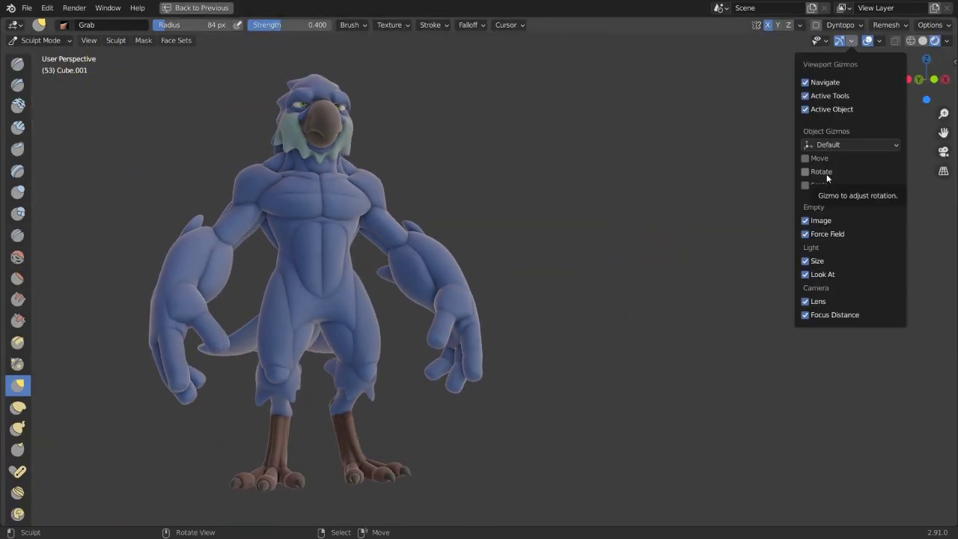
click(878, 40)
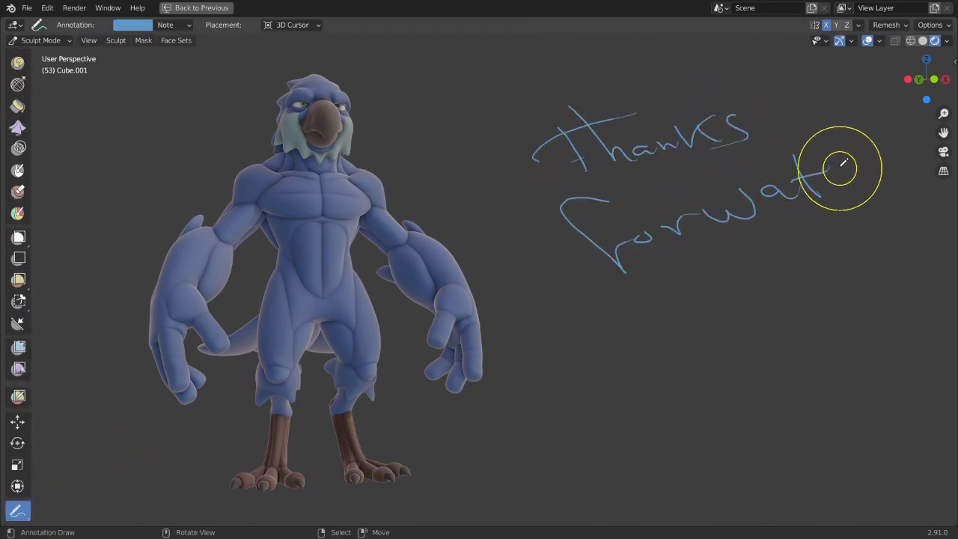
drag(549, 342, 670, 309)
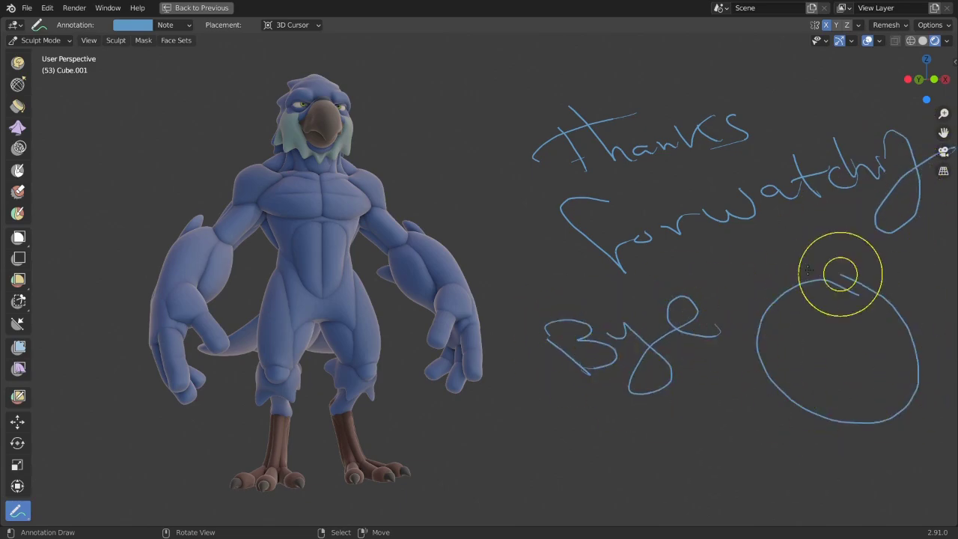